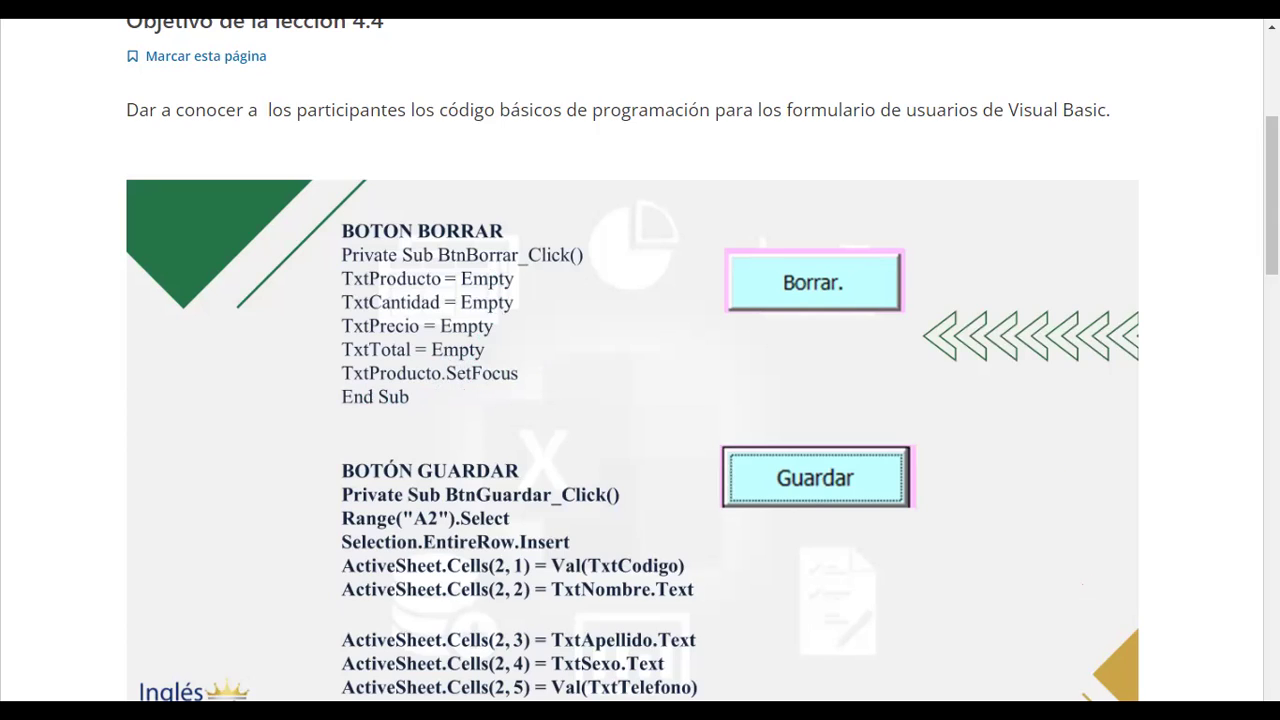
- Scroll the lesson page past the Borrar/Guardar code image to the Cancelar button code
scroll(1030, 456, down, 2)
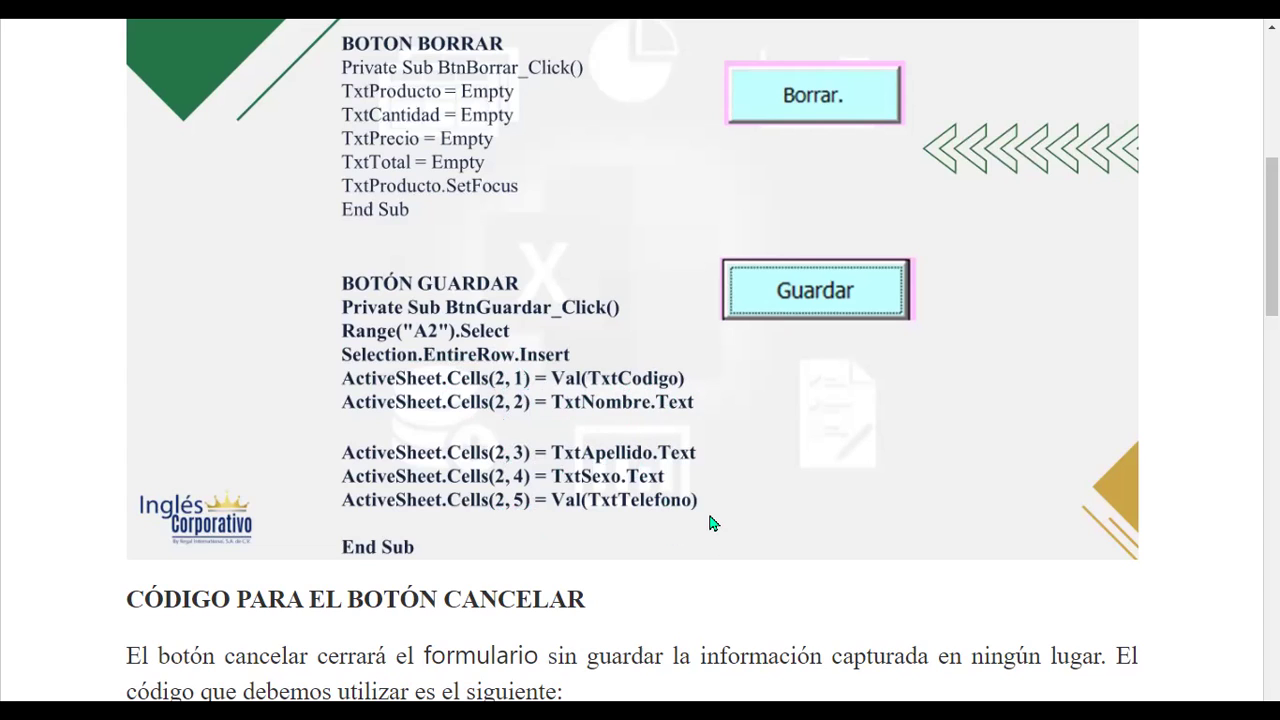
scroll(709, 522, down, 3)
scroll(707, 520, down, 1)
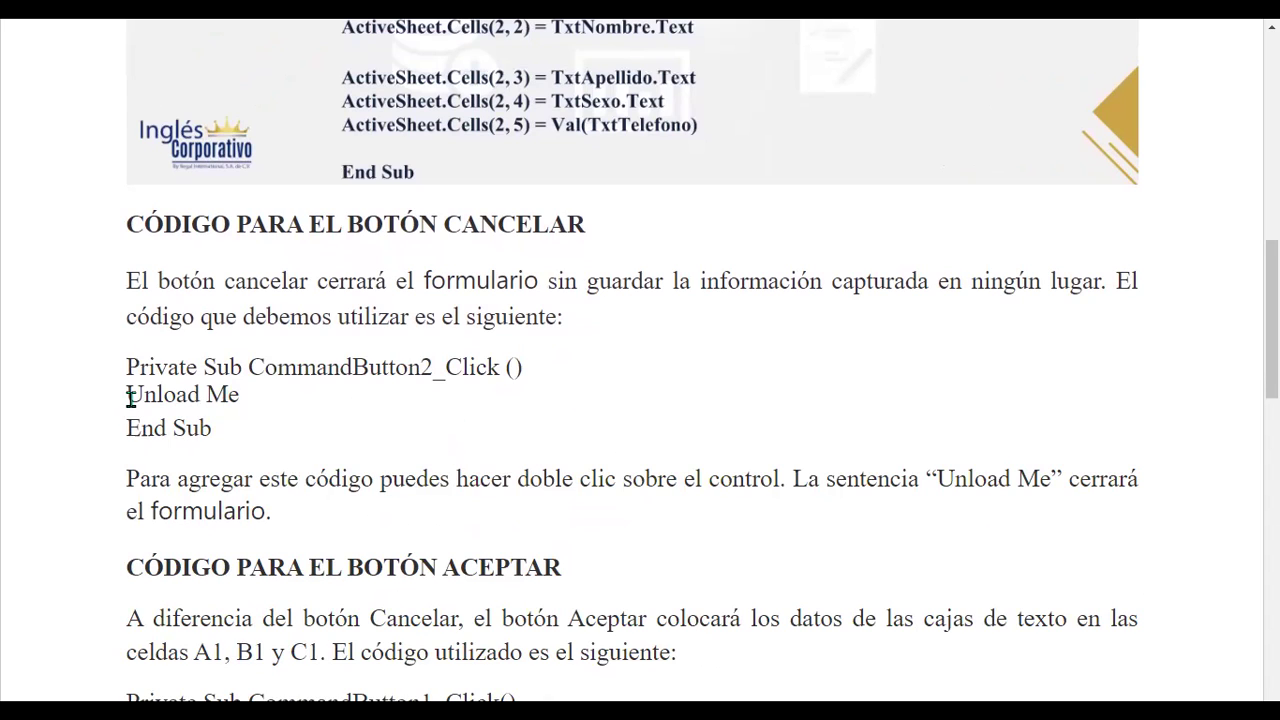
- Highlight the 'Unload Me' line in the Cancelar code, then clear the selection
drag(128, 394, 248, 398)
scroll(250, 398, down, 1)
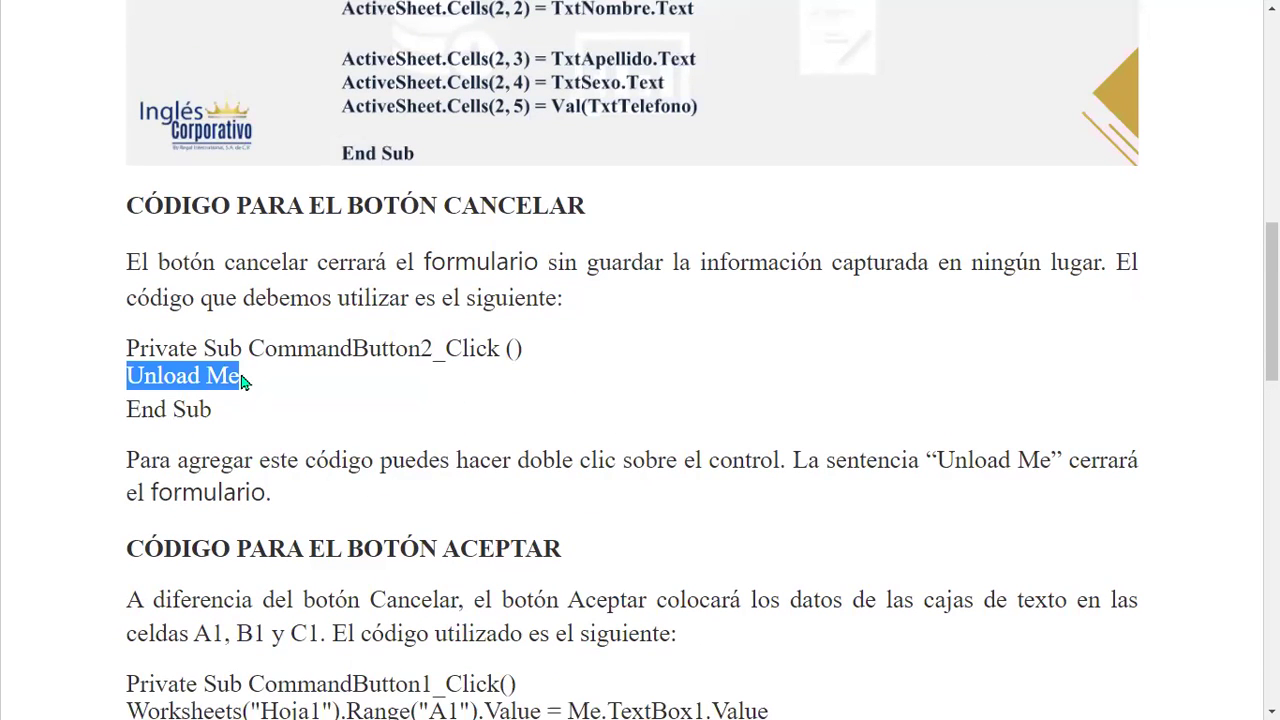
click(264, 384)
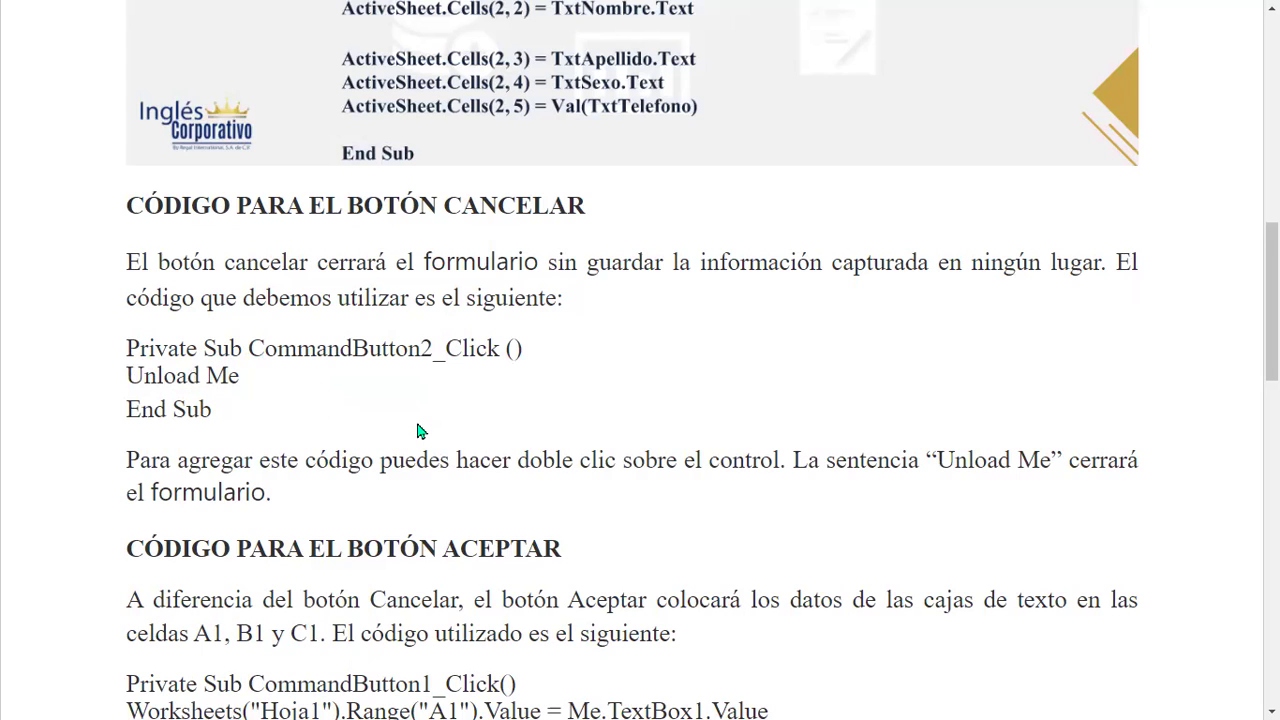
scroll(420, 431, down, 4)
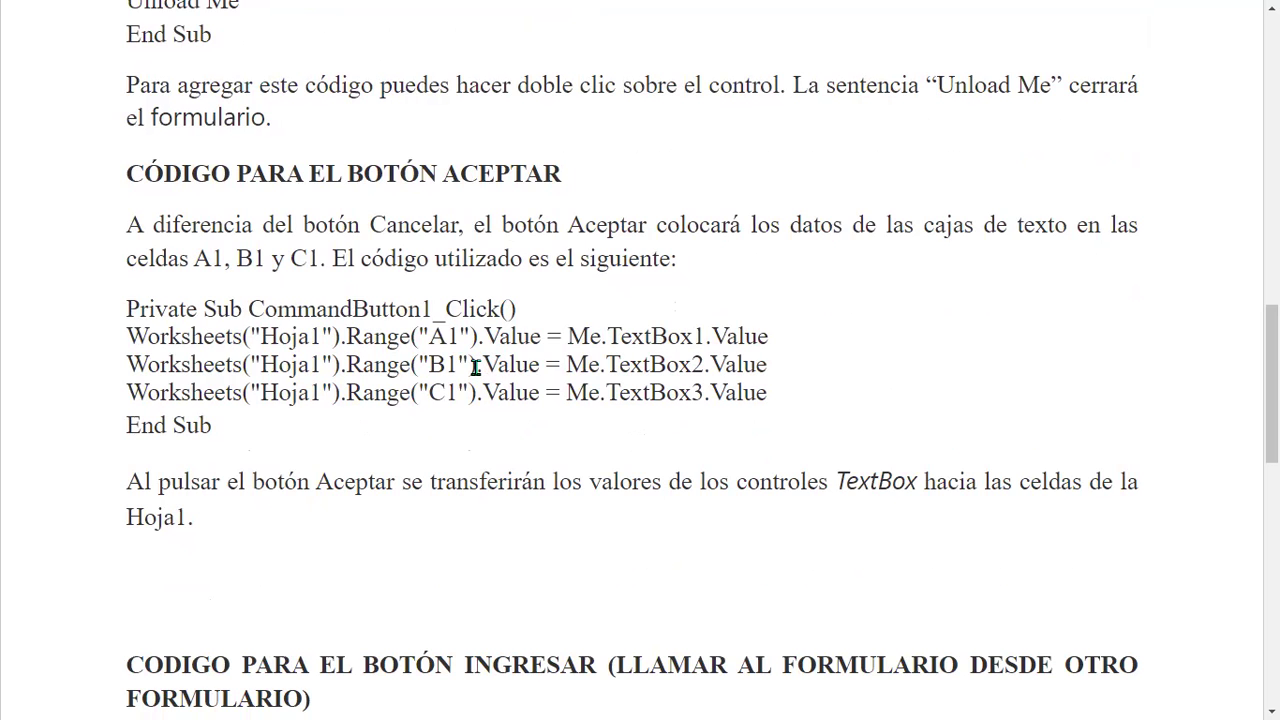
- Scroll past the Aceptar code to the 'CODIGO PARA EL BOTÓN INGRESAR' section
scroll(476, 367, up, 6)
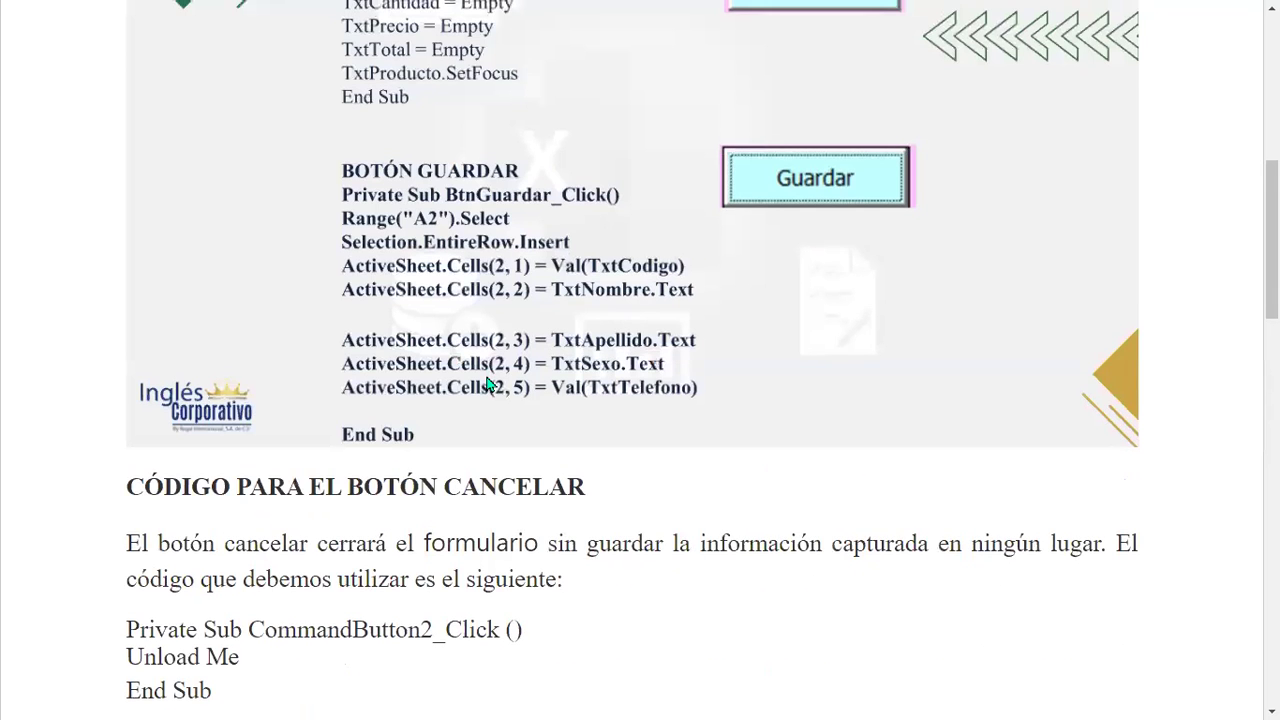
scroll(490, 385, down, 1)
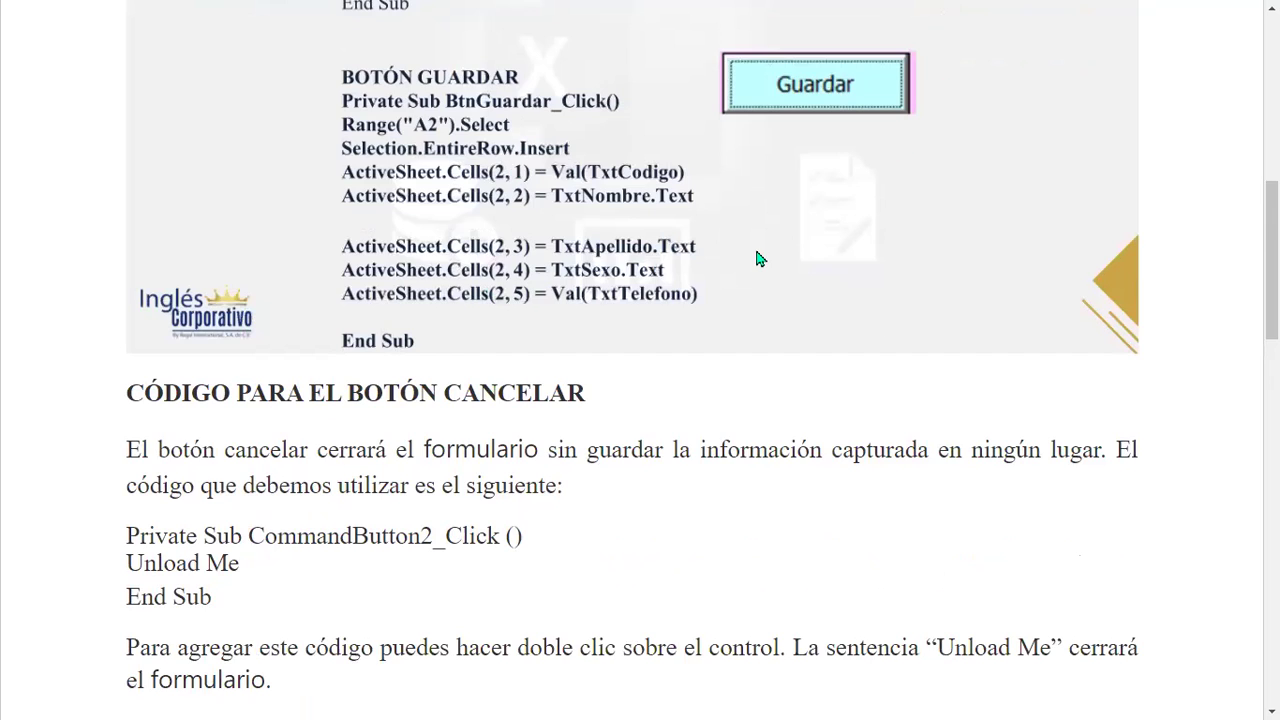
scroll(757, 258, down, 3)
scroll(757, 258, down, 1)
scroll(757, 255, down, 1)
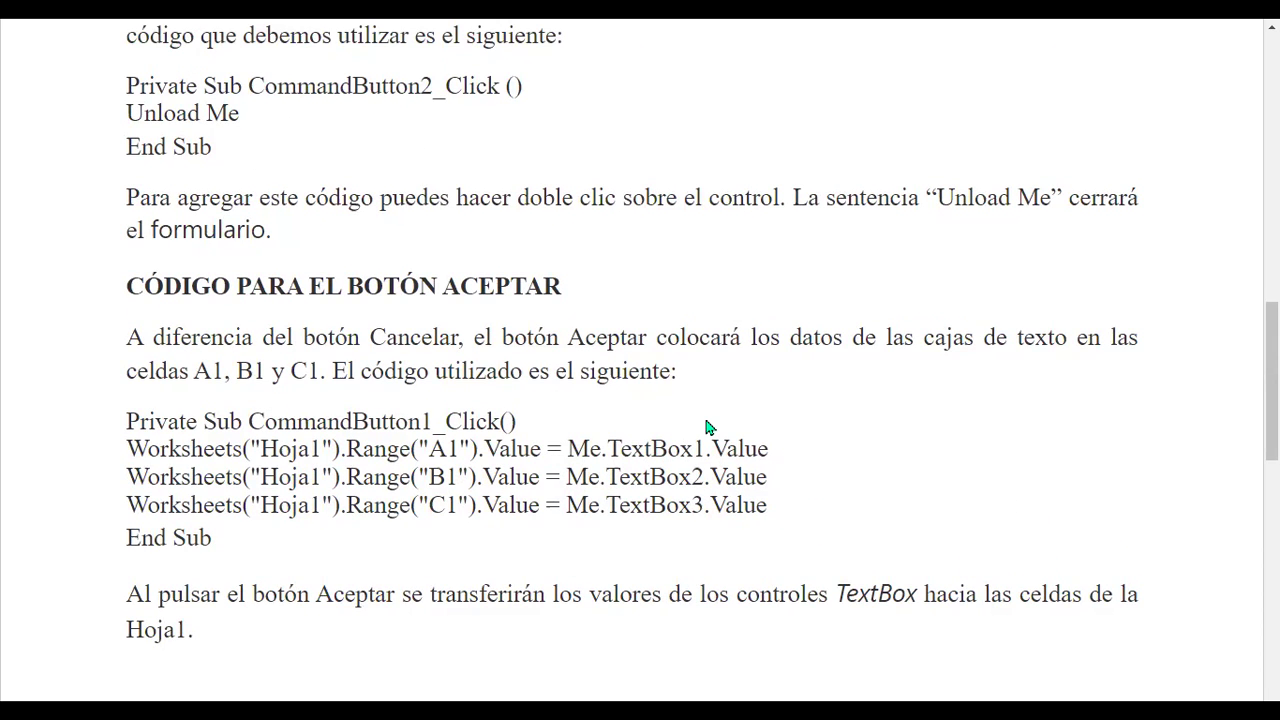
scroll(706, 428, down, 5)
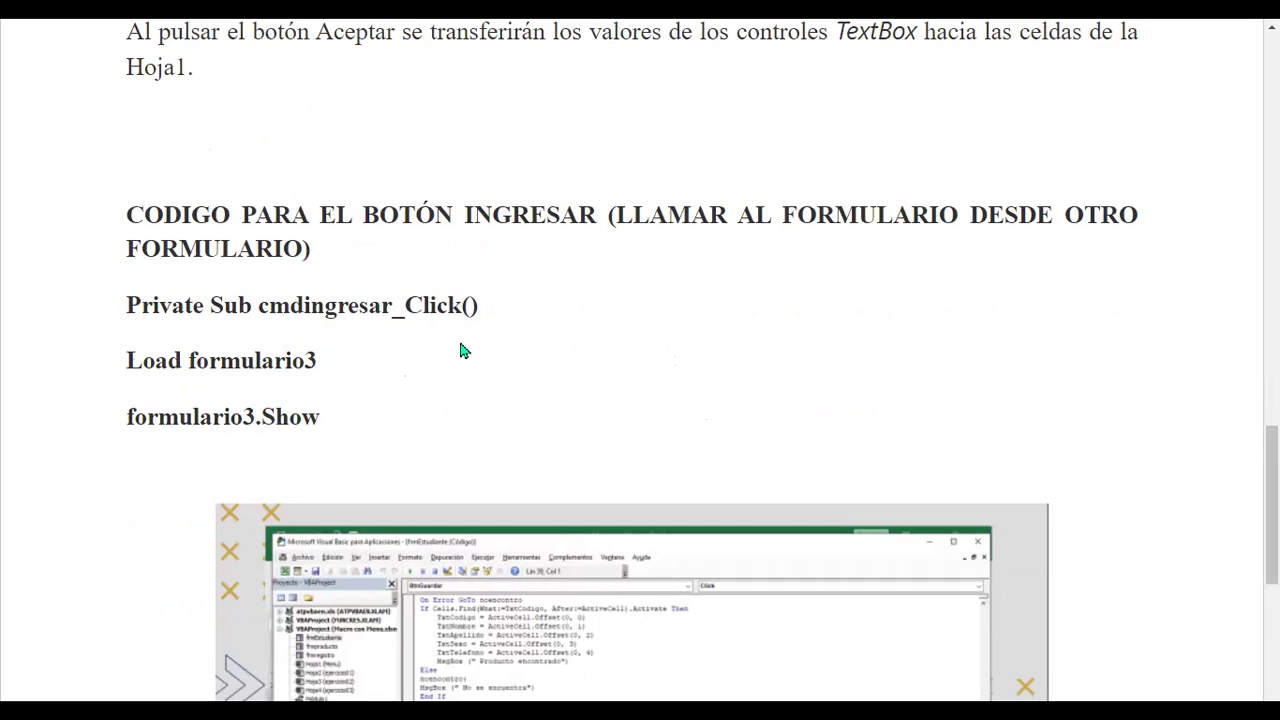
scroll(462, 350, down, 3)
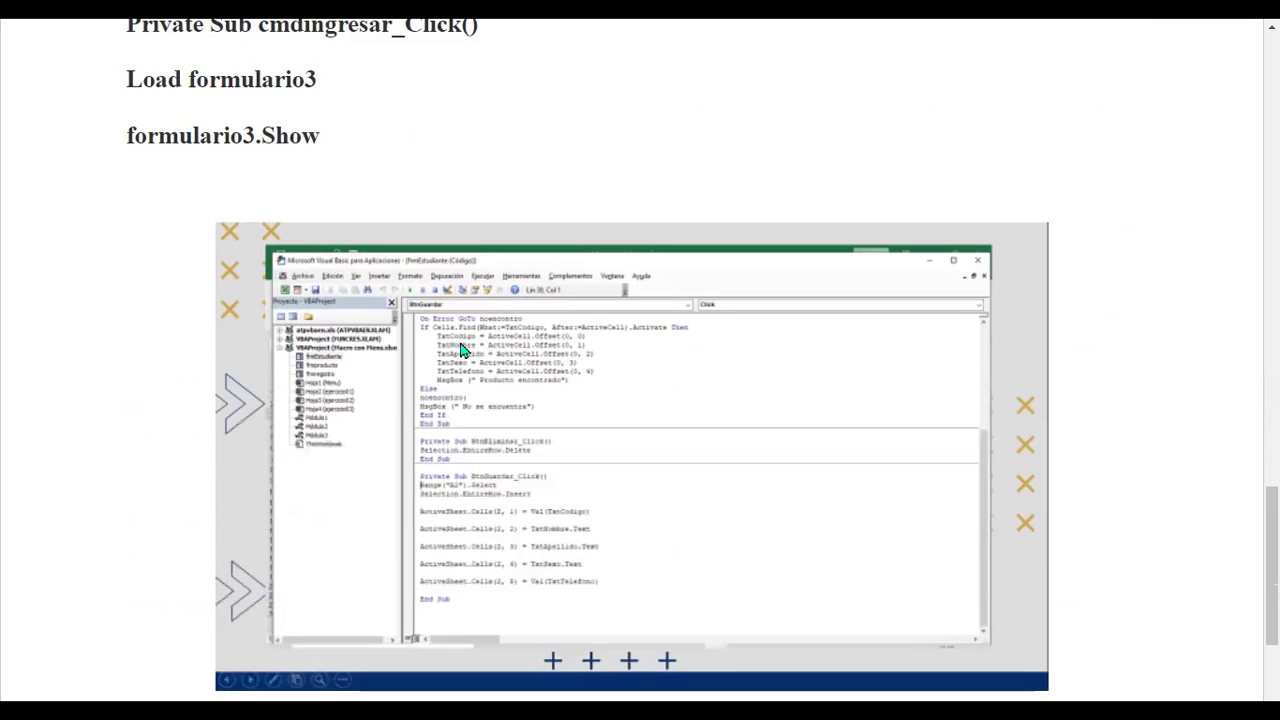
scroll(462, 350, down, 4)
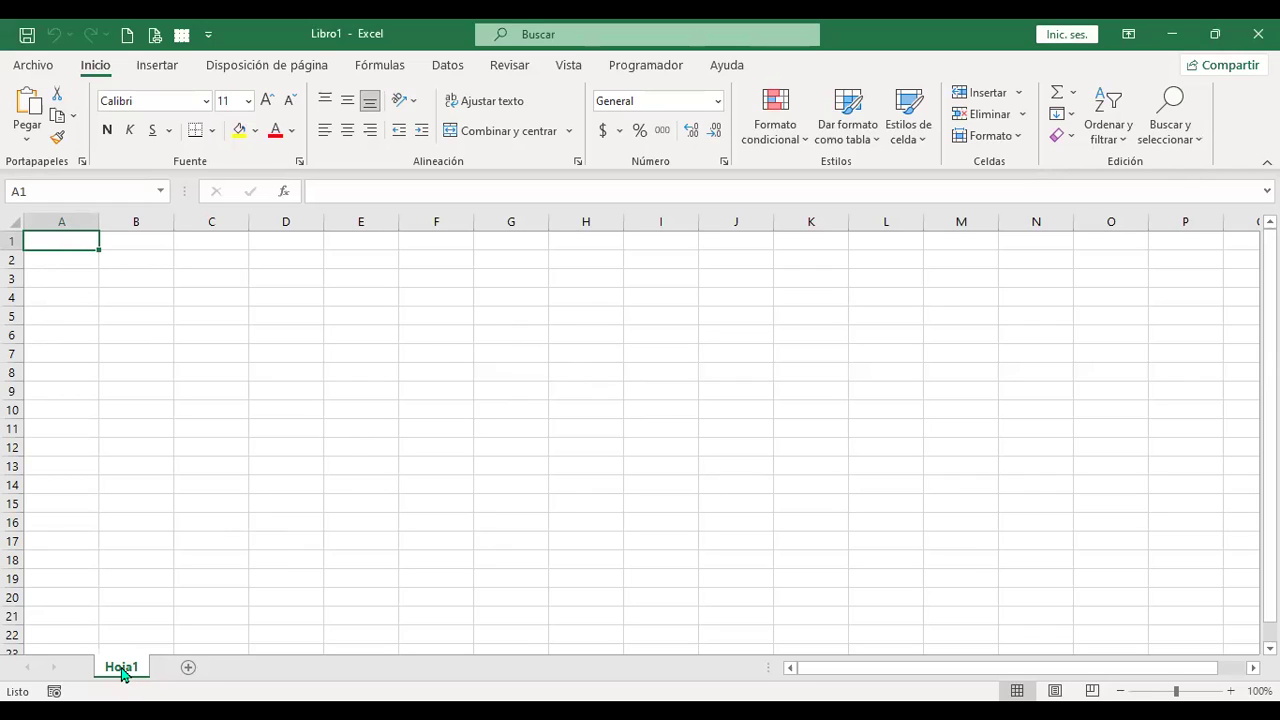
- Open the Hoja1 sheet's code window via 'Ver código' on its sheet tab
right_click(121, 669)
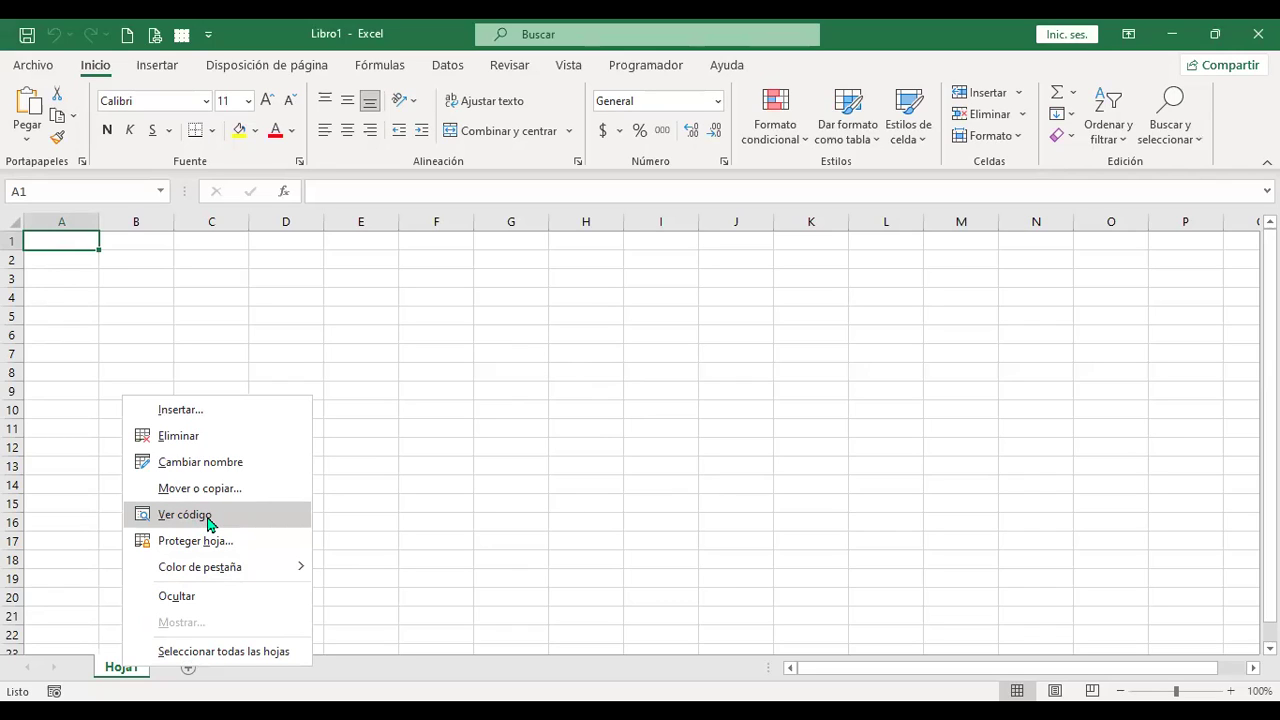
click(208, 518)
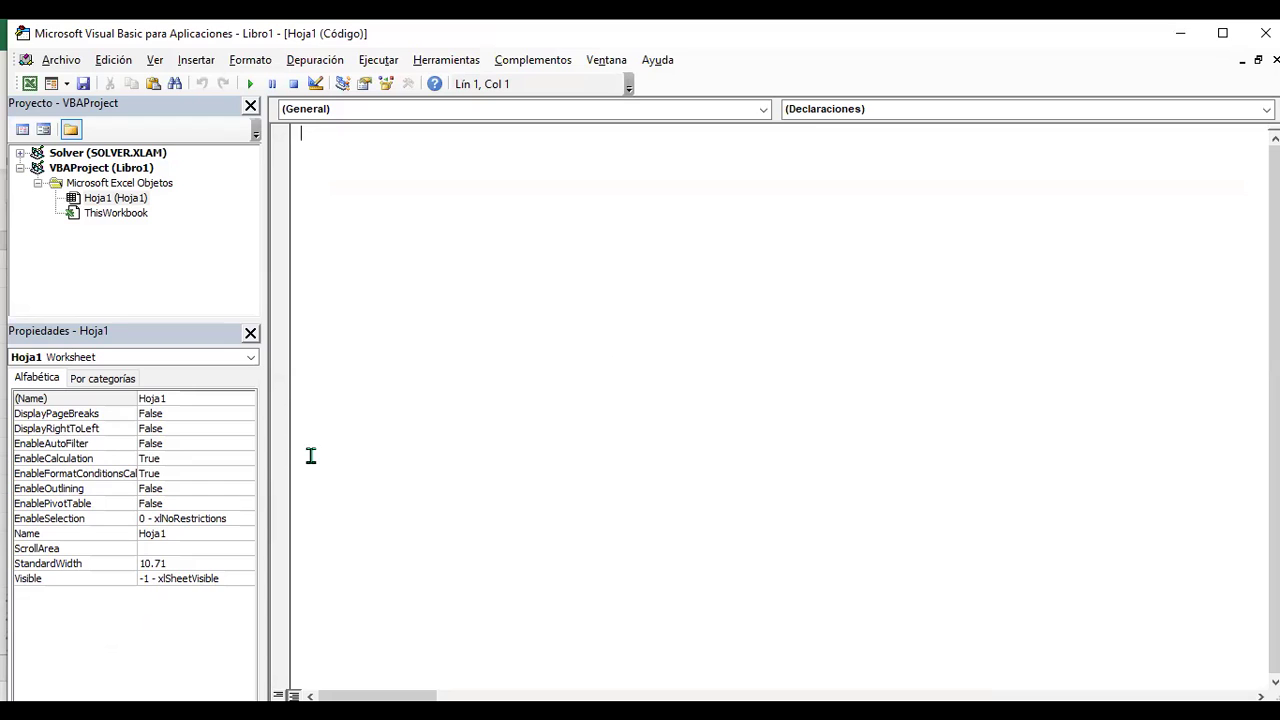
- Insert a new UserForm1, run it once as an empty form, then close it
click(198, 60)
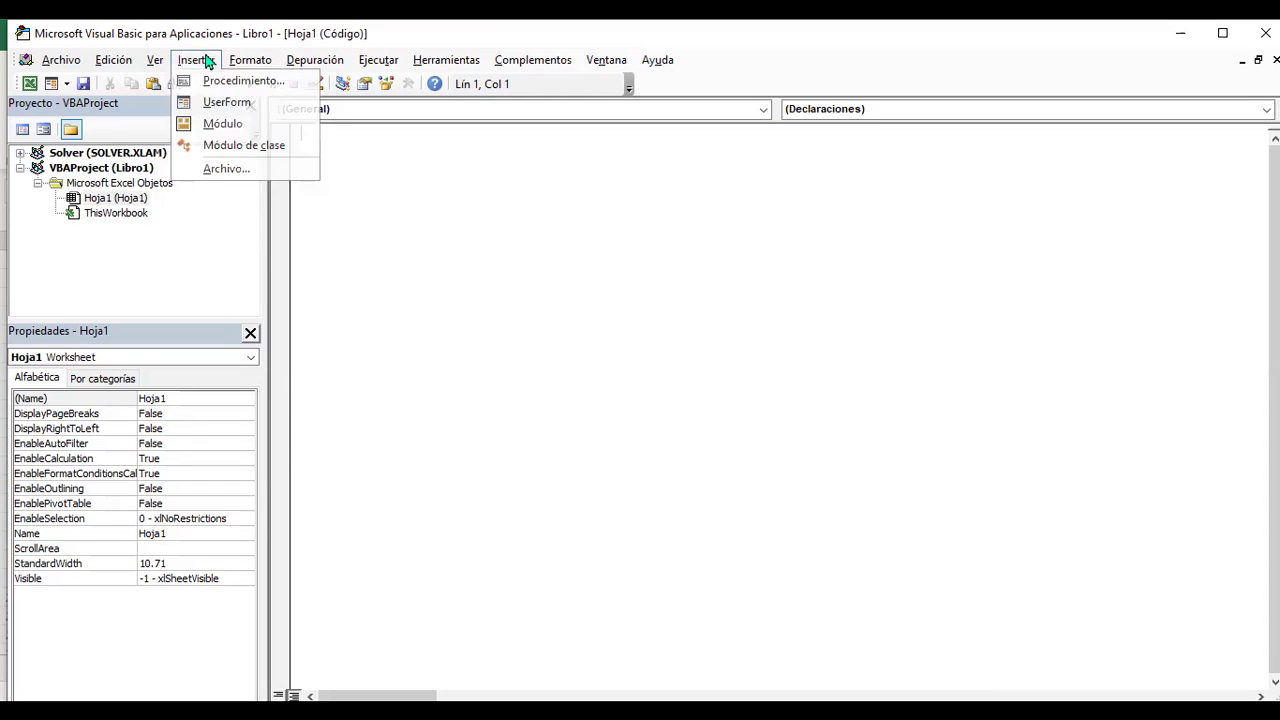
click(237, 105)
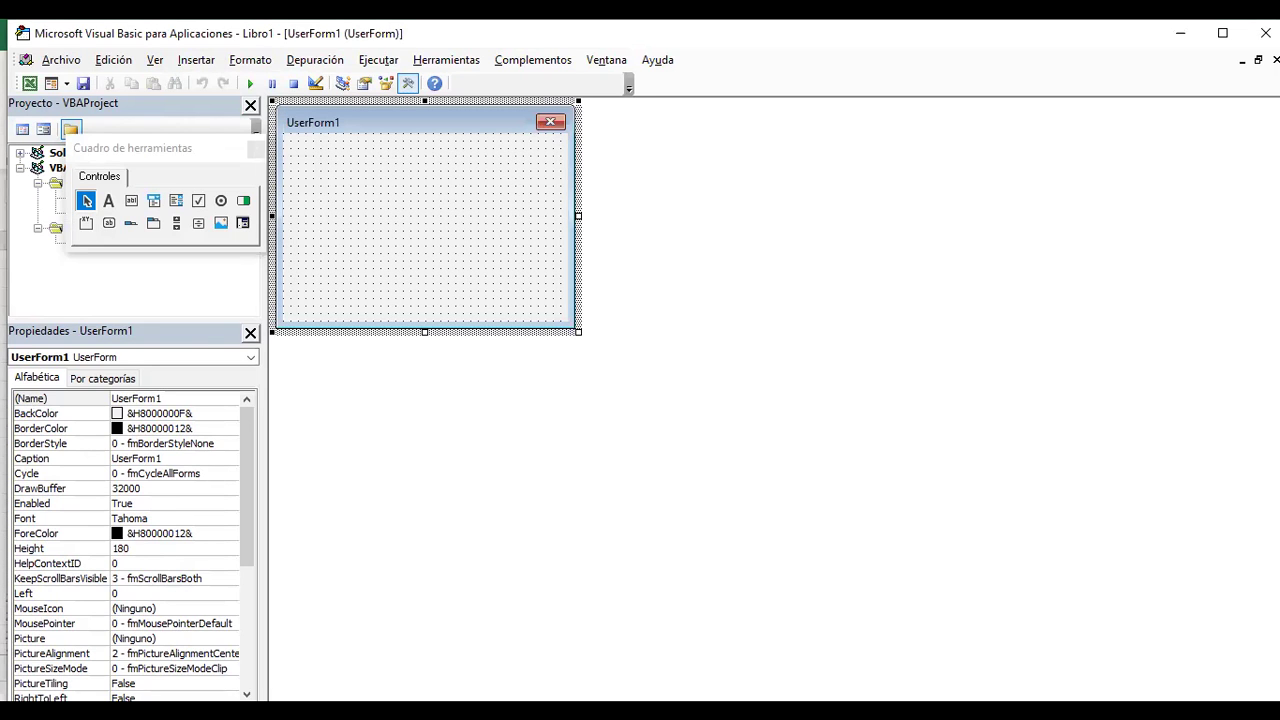
click(251, 83)
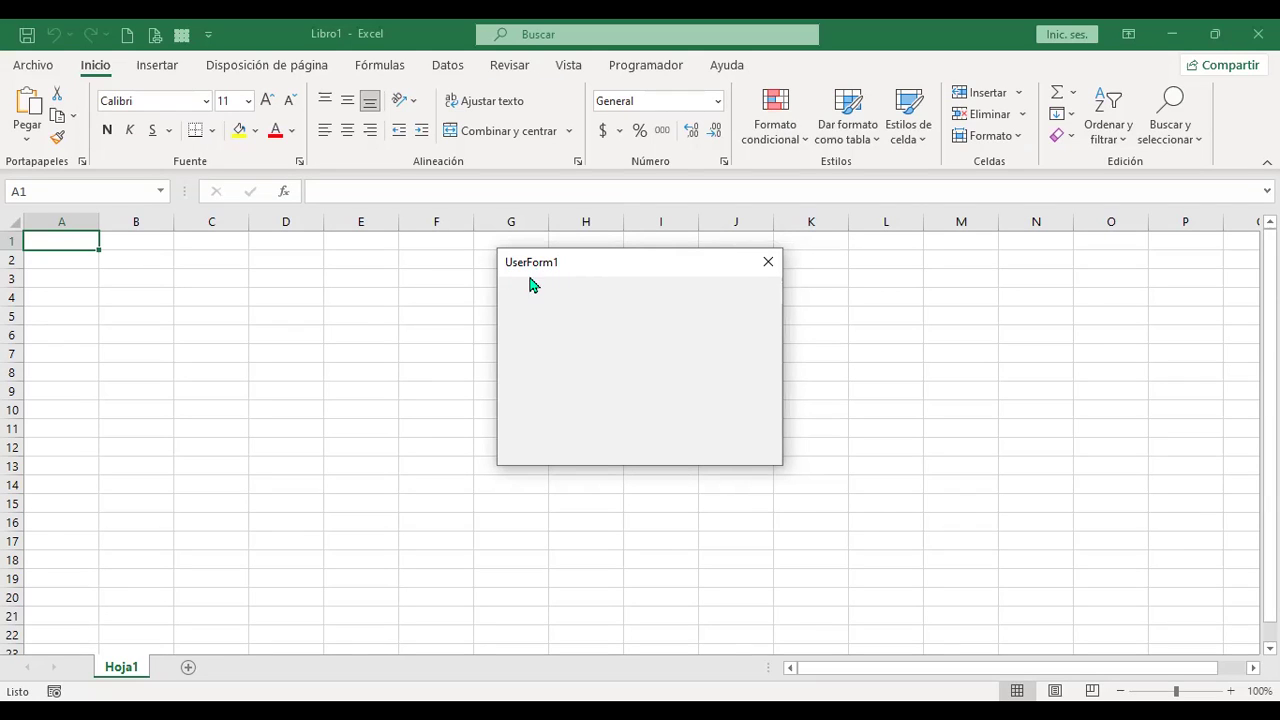
click(768, 264)
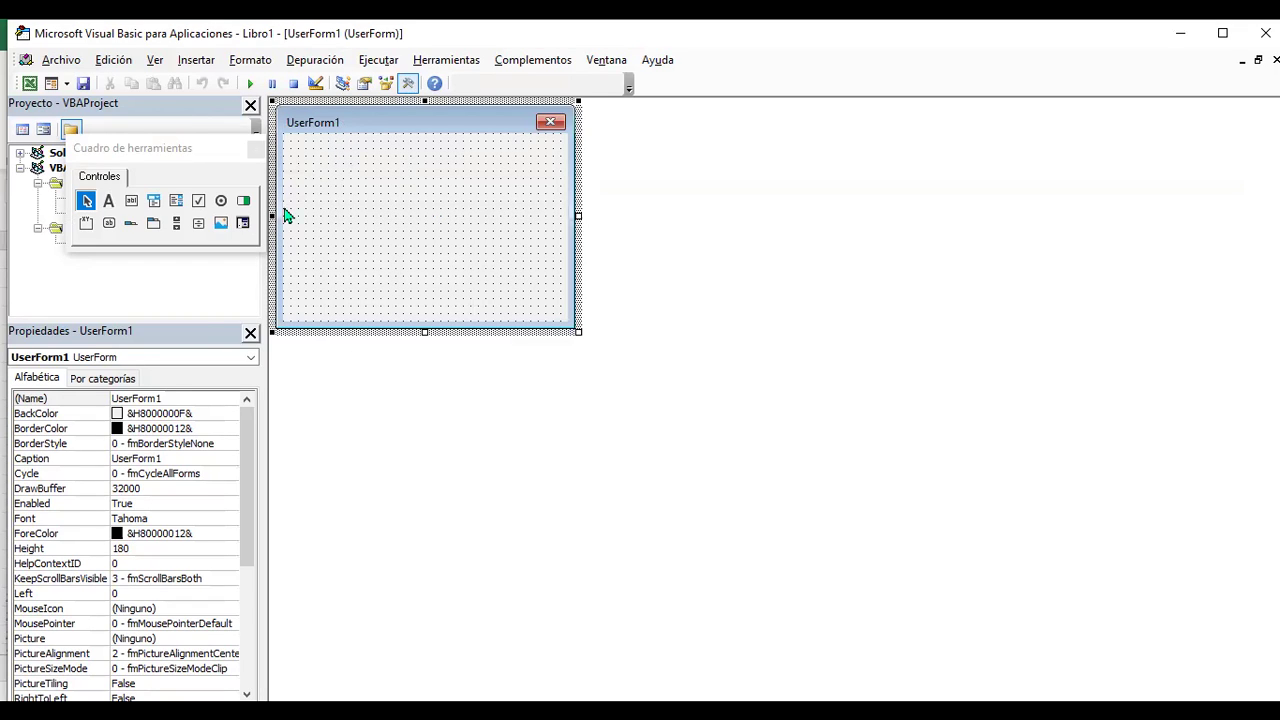
- Replace UserForm1's Caption property with 'Colores' in the Properties window
click(185, 463)
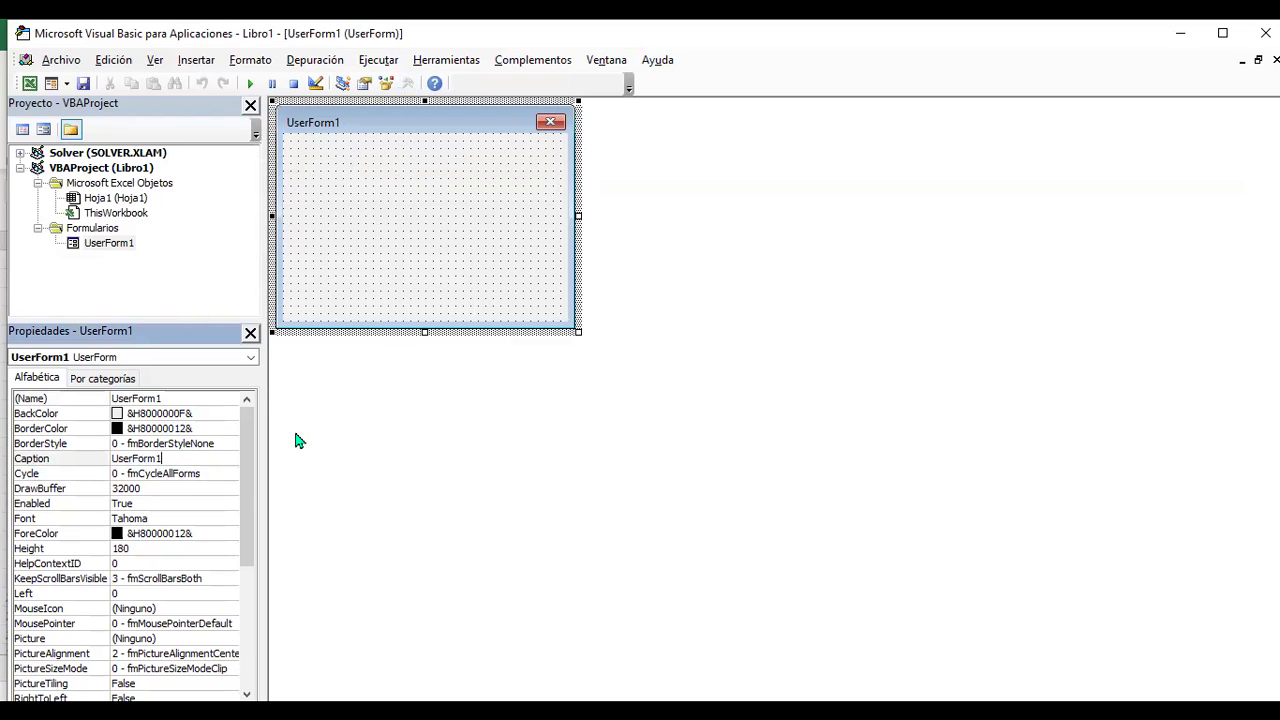
key(shift+Home)
text(Color)
text(es)
key(Return)
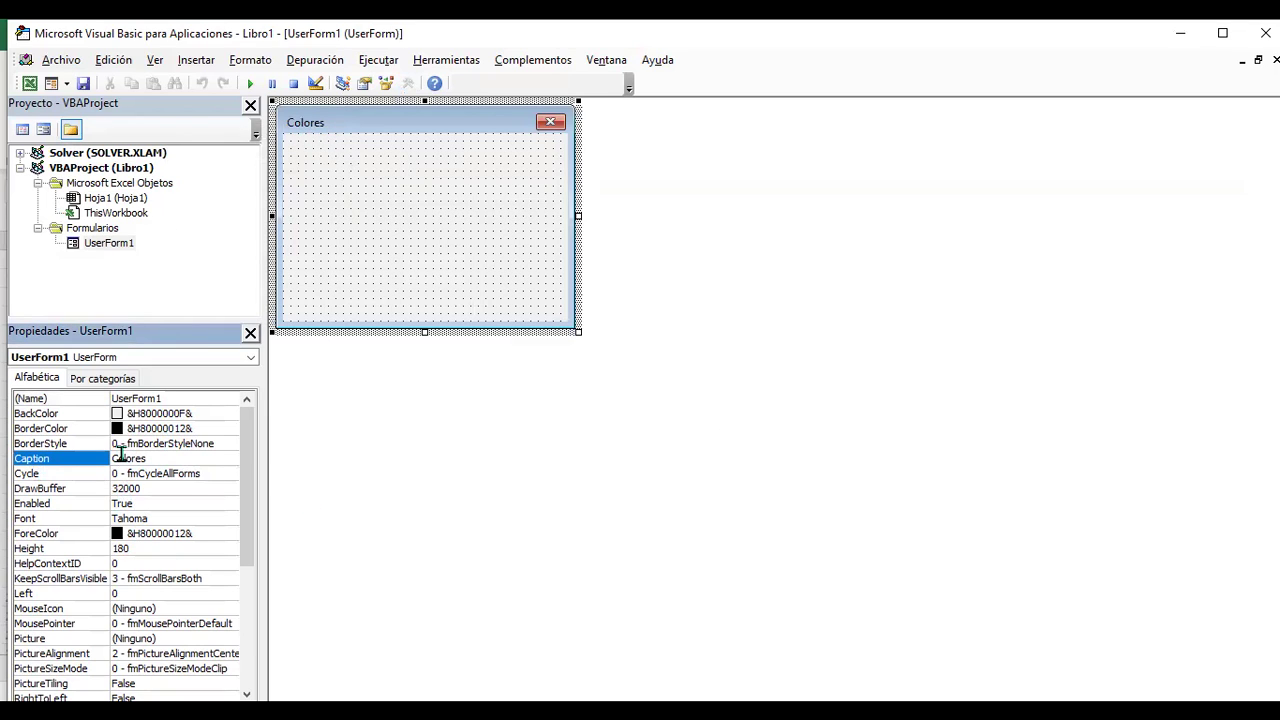
click(453, 399)
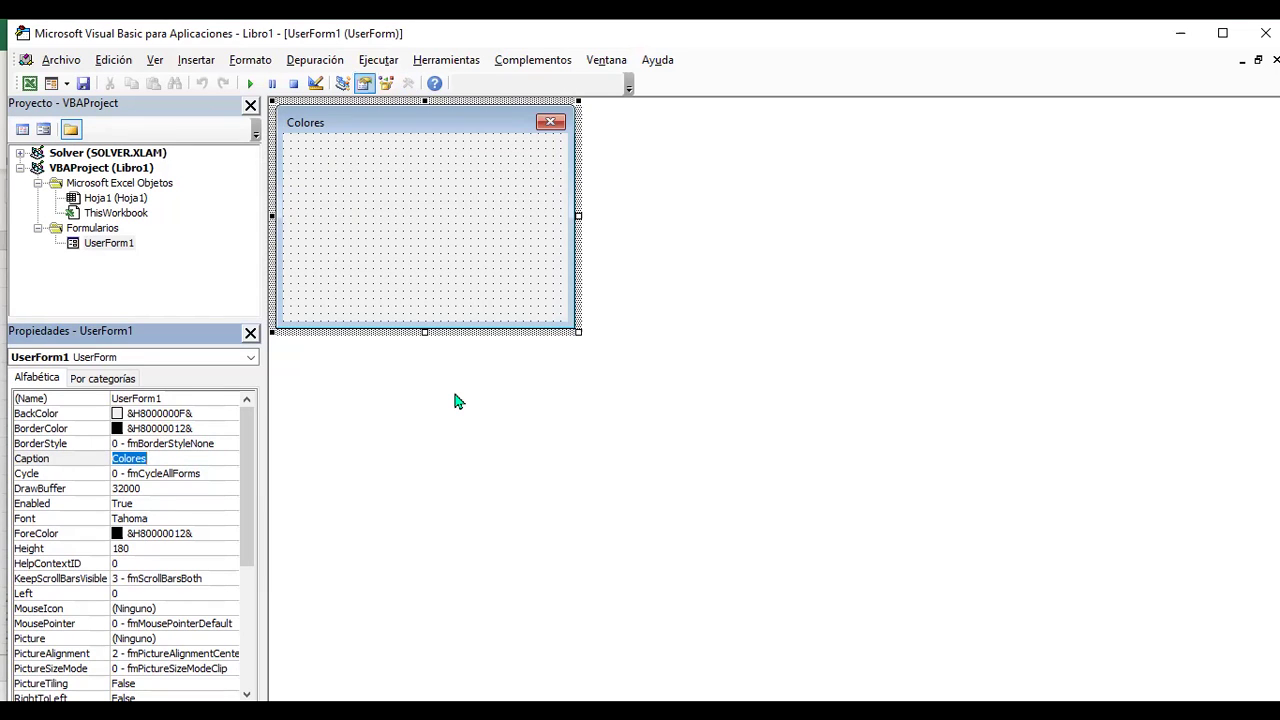
- Return to the form designer and select the Colores form beside Frame1
click(455, 401)
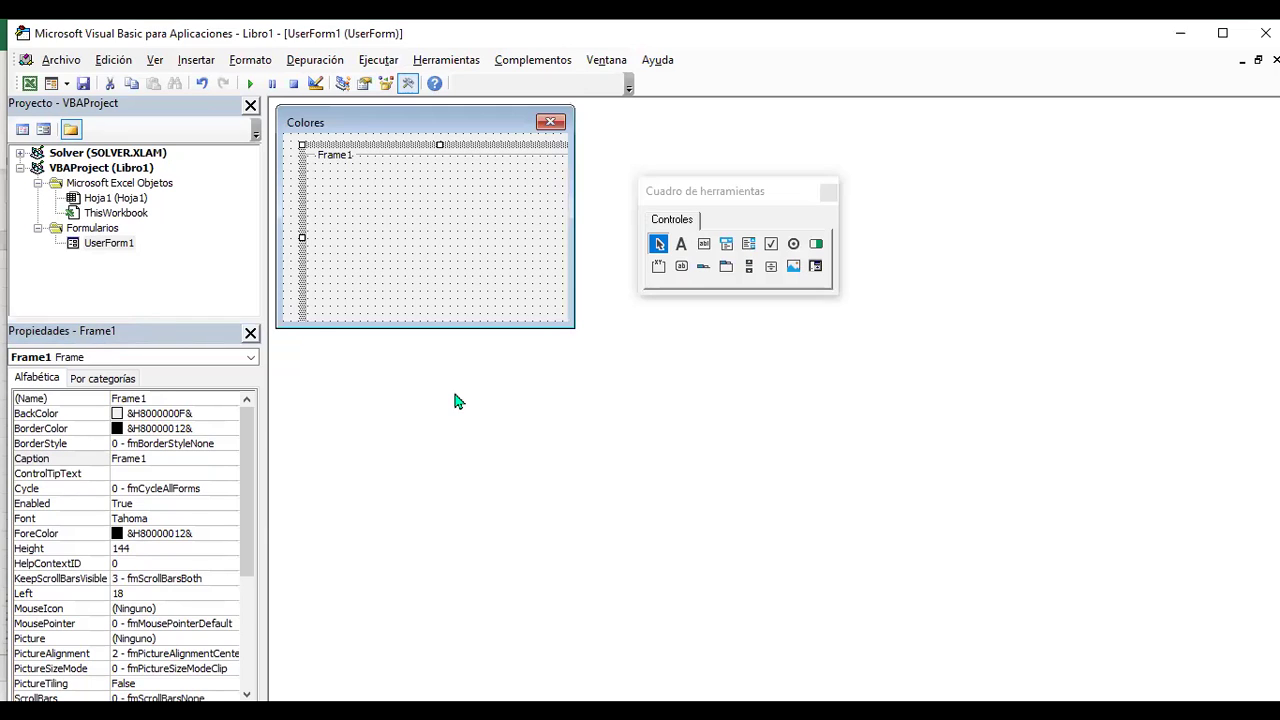
click(454, 400)
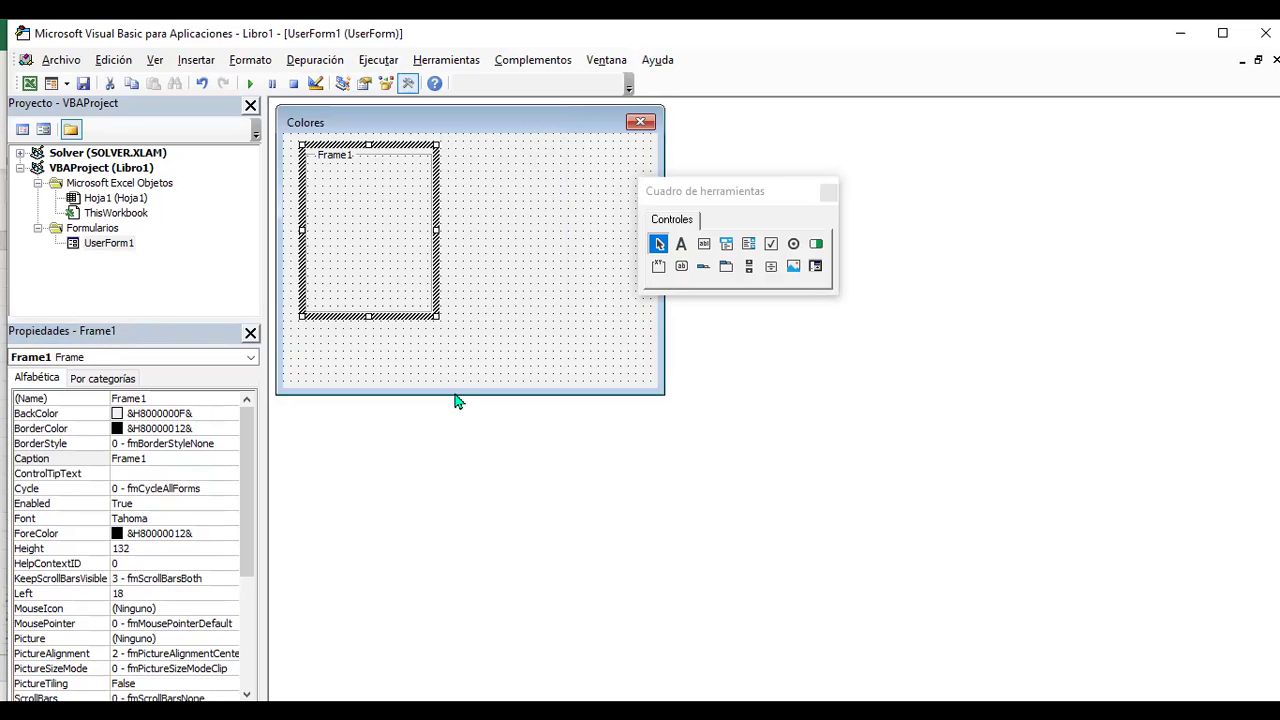
click(455, 400)
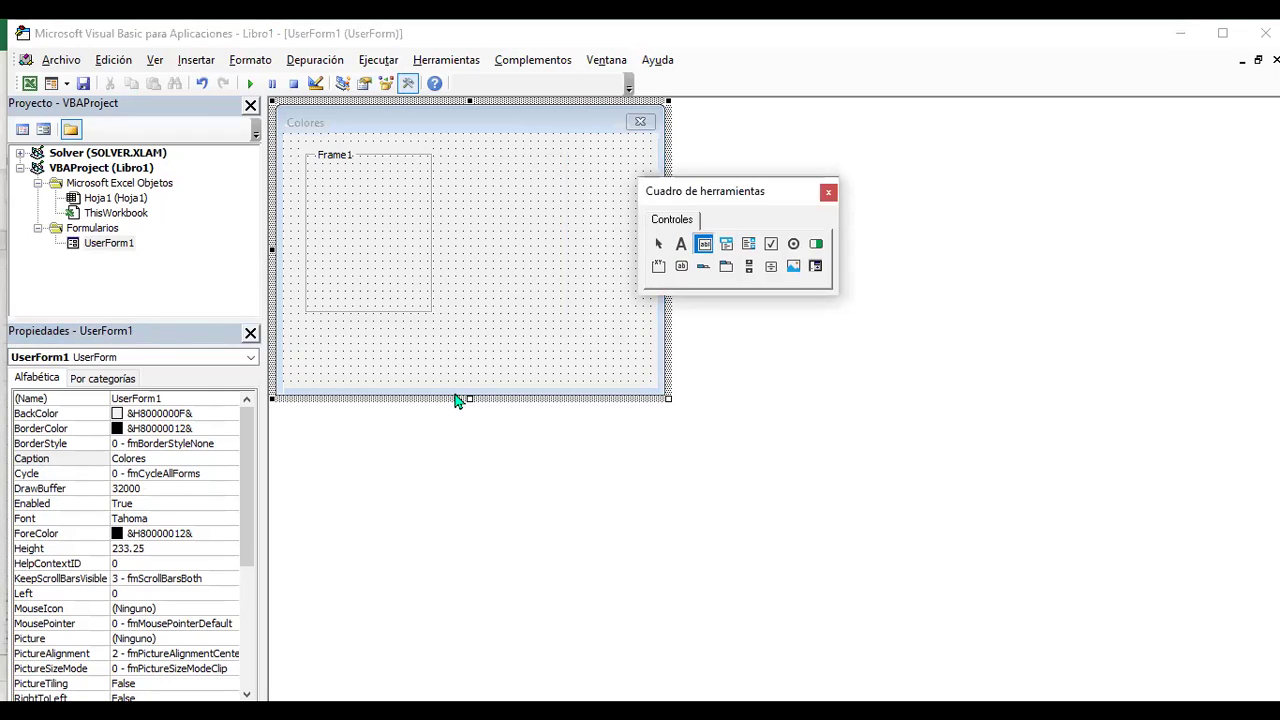
- Draw TextBox1 right of Frame1 at height 45 and place an option button below it
click(443, 153)
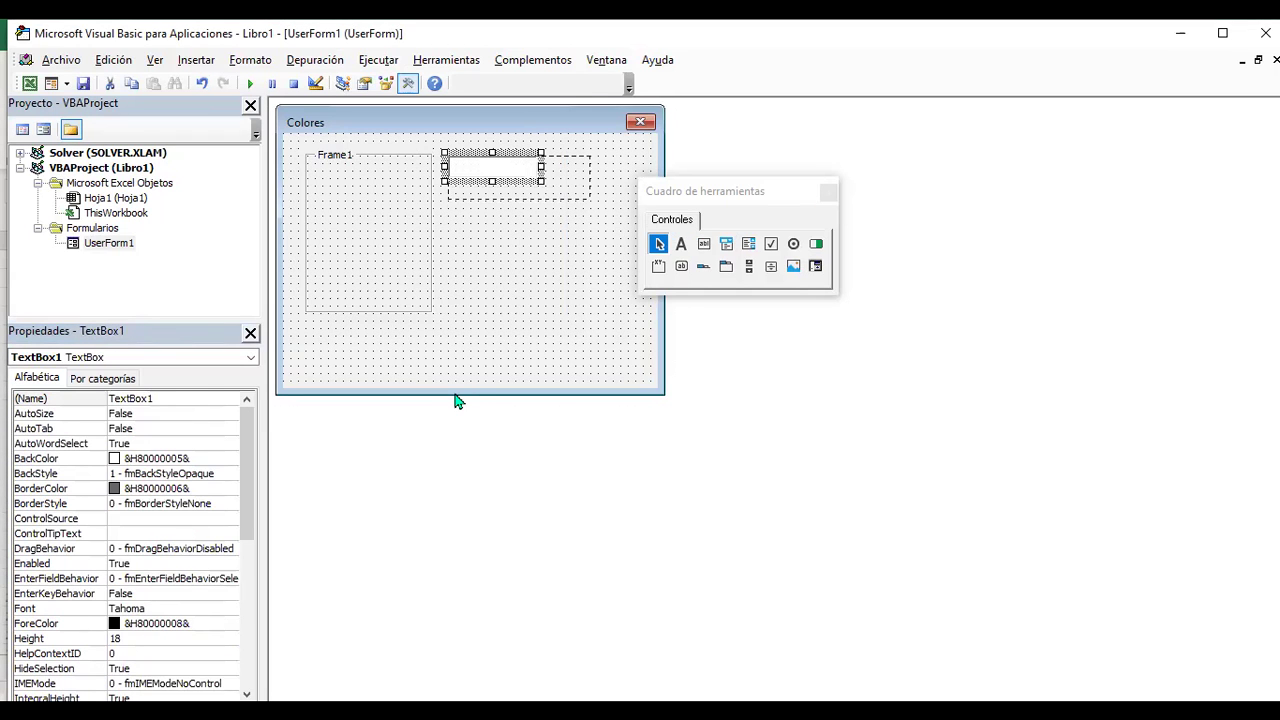
drag(590, 199, 640, 215)
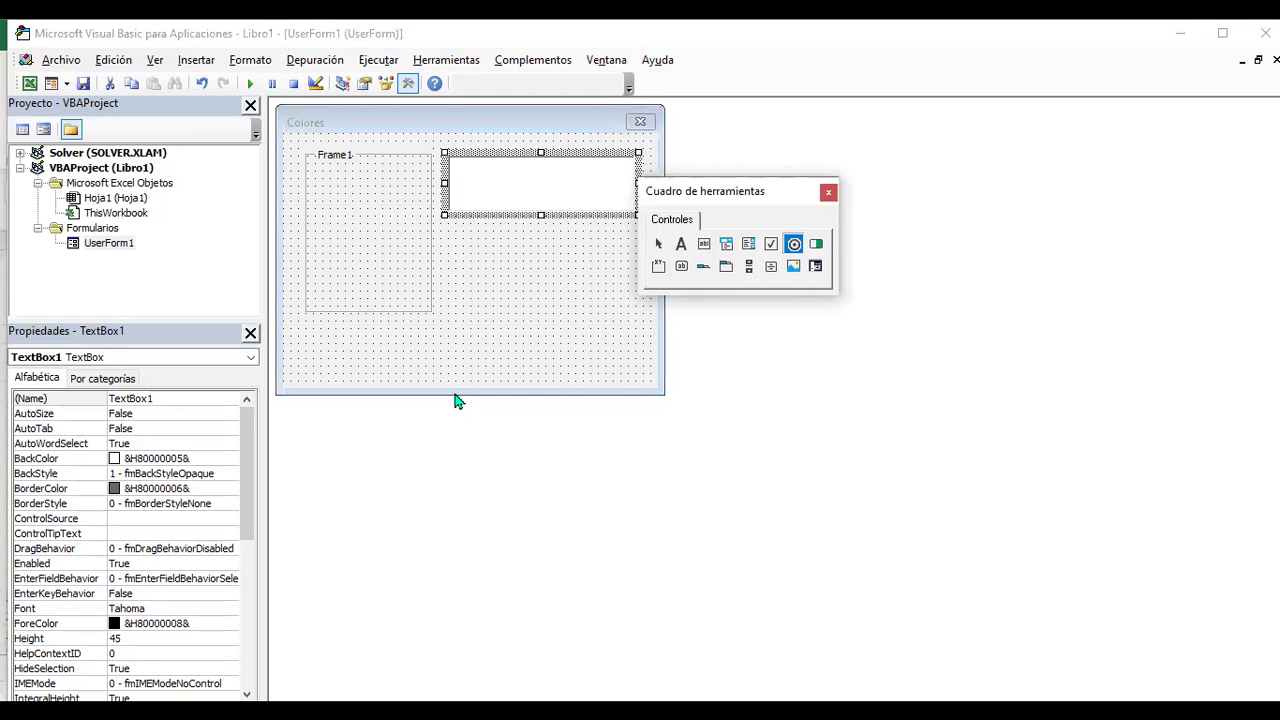
click(445, 235)
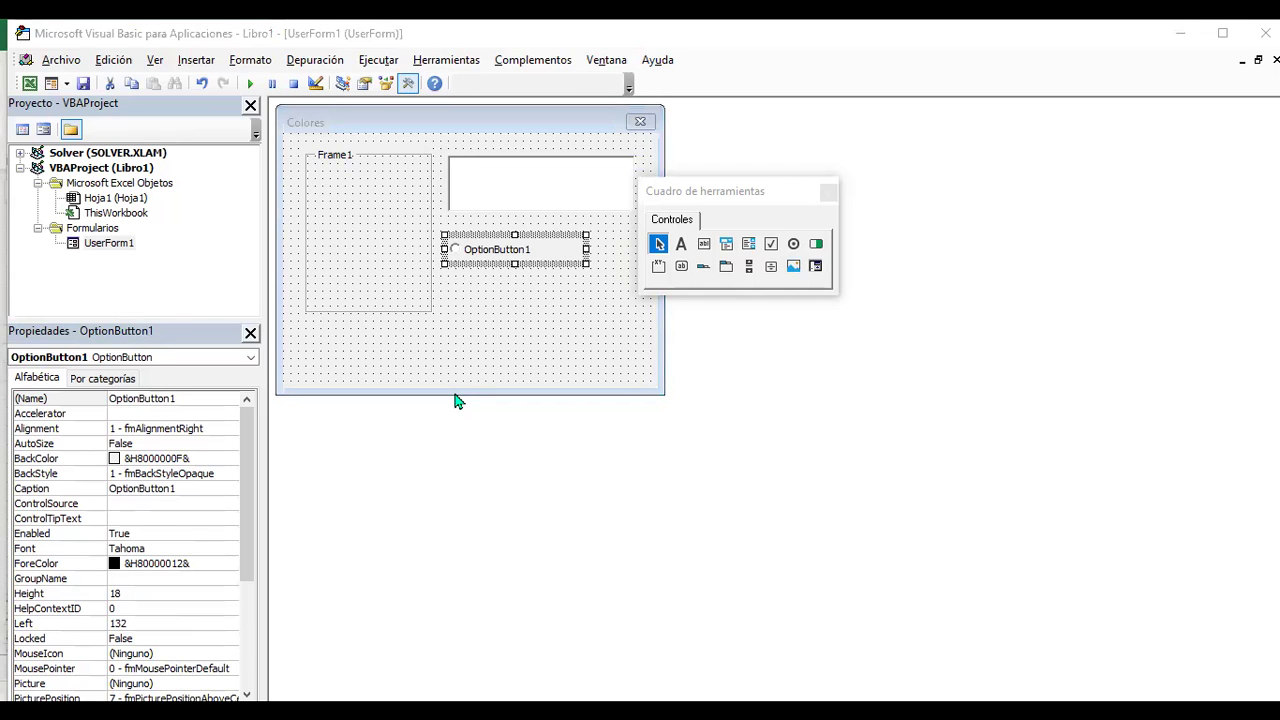
- Copy the option button and paste three duplicates, giving four option buttons
click(455, 400)
key(ctrl+c)
key(ctrl+v)
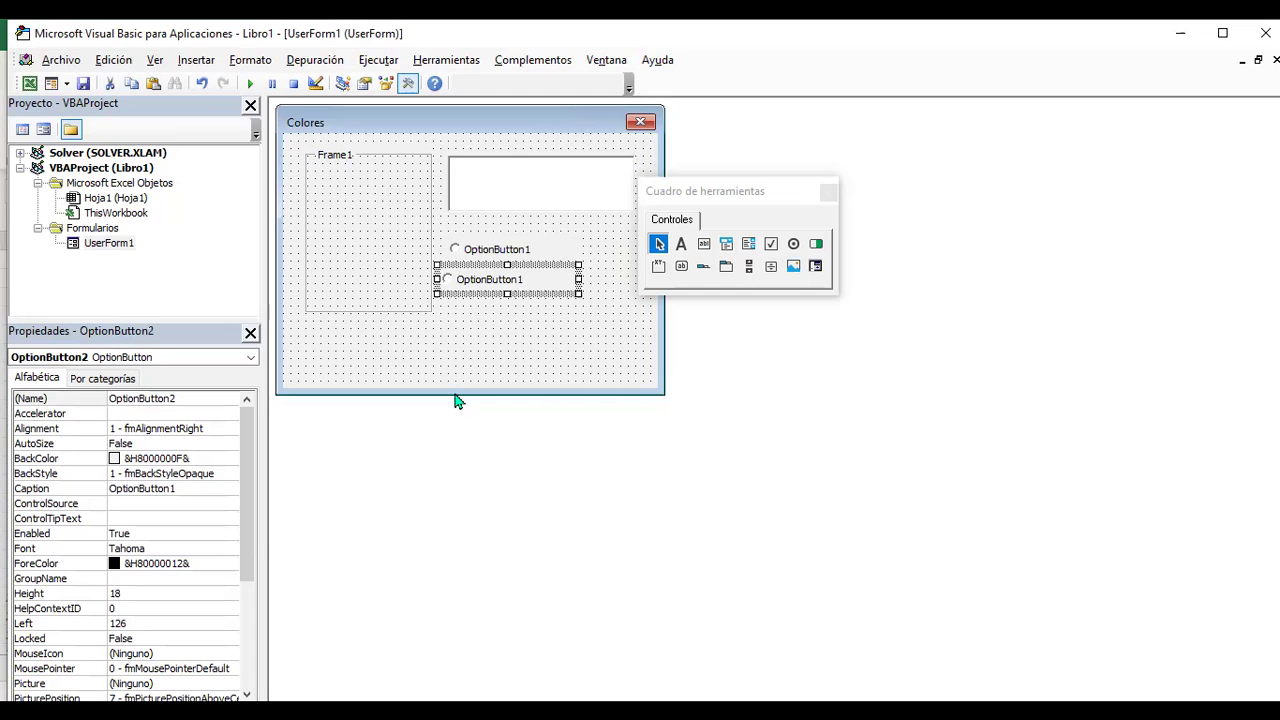
key(ctrl+v)
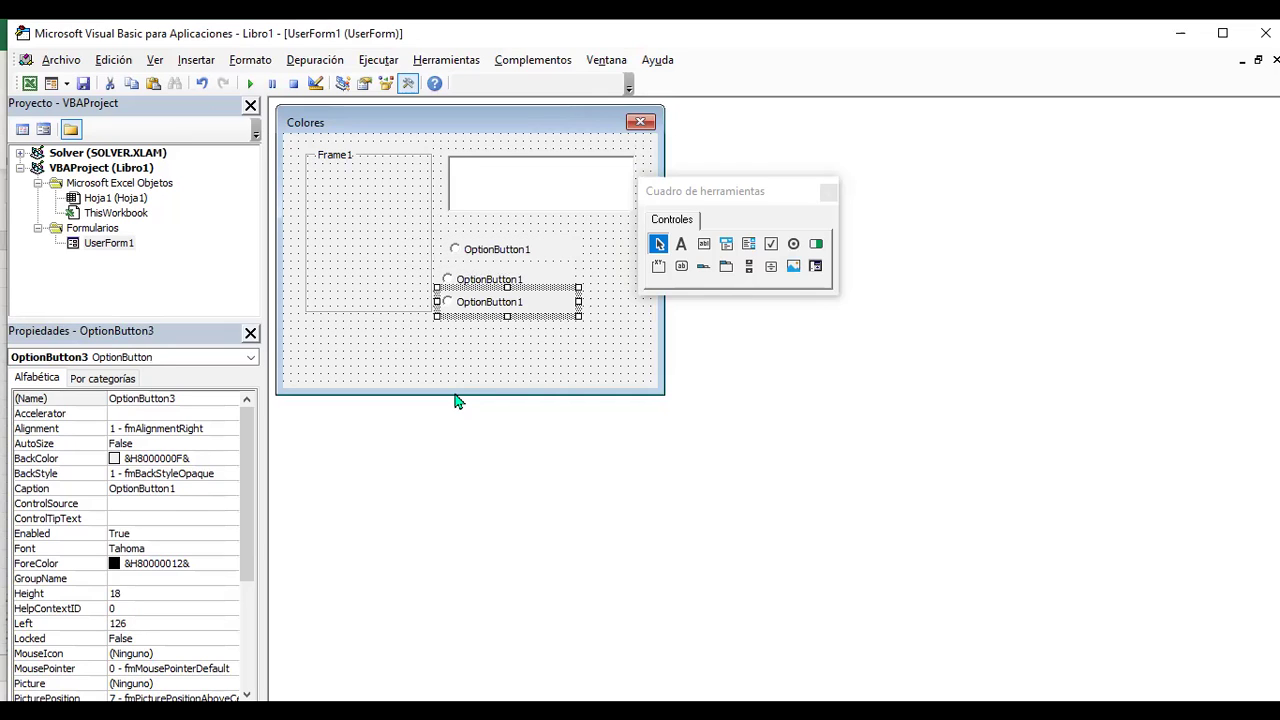
key(ctrl+v)
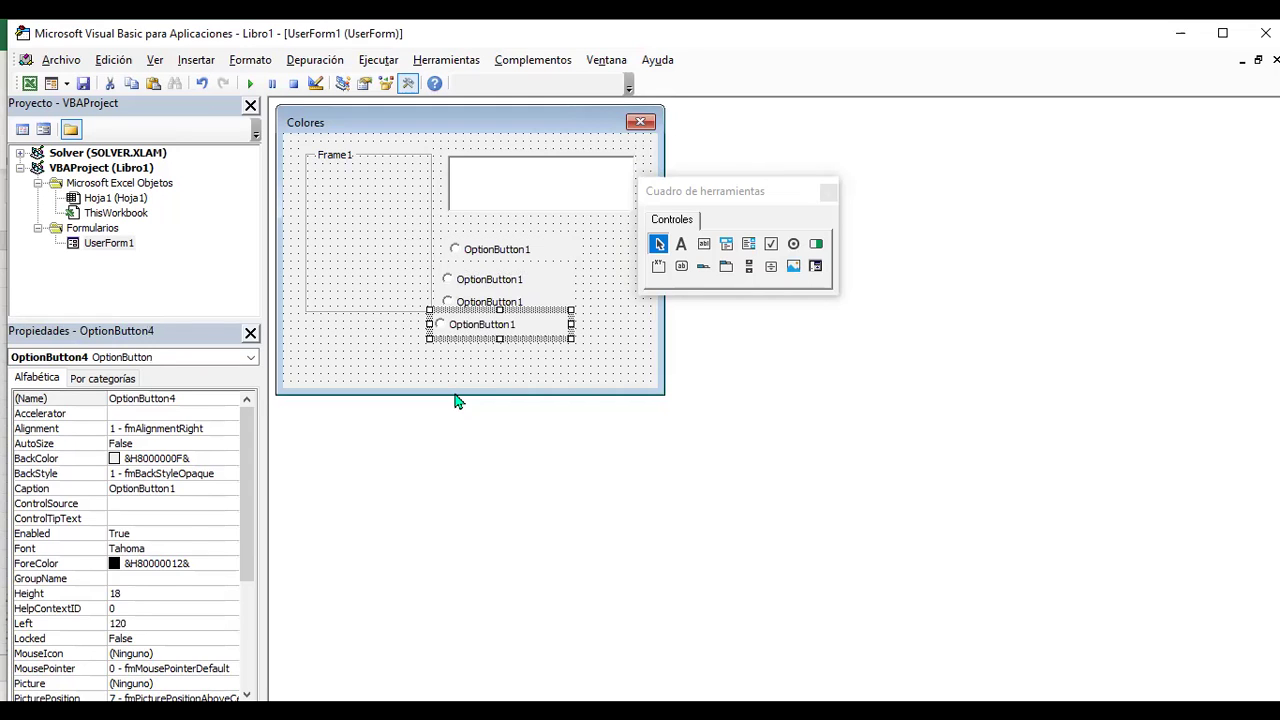
click(456, 400)
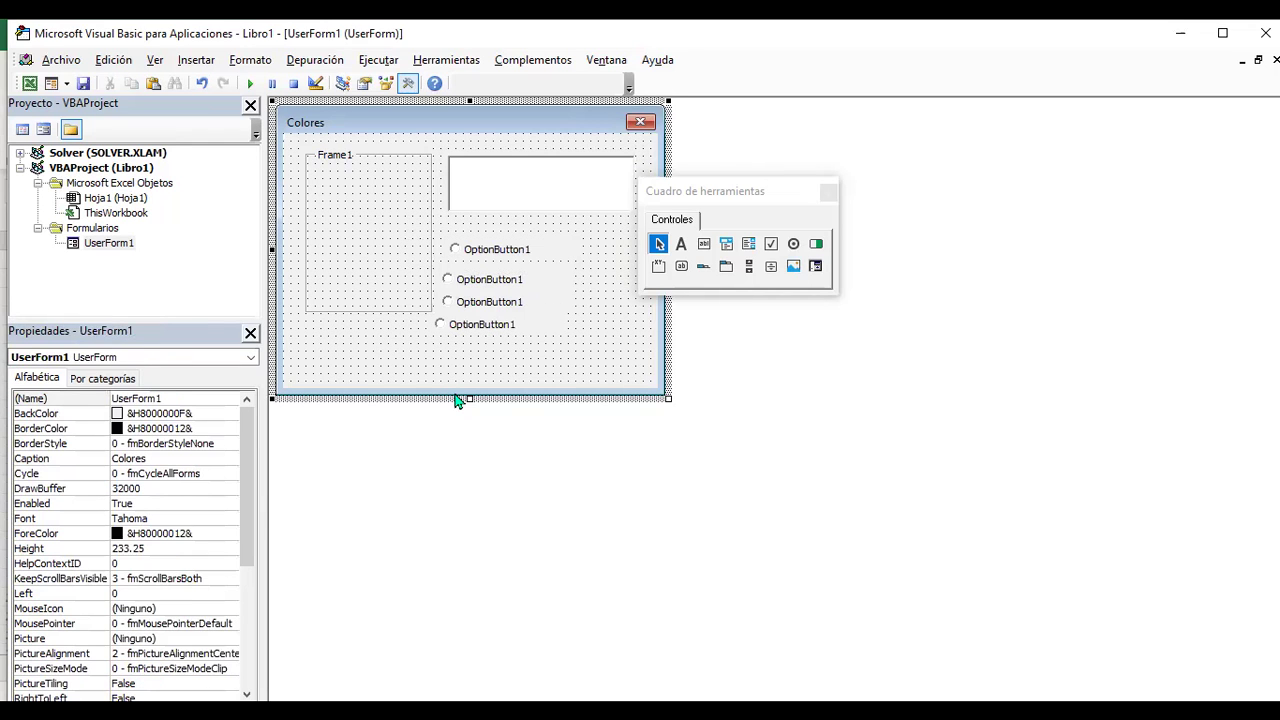
- Arrange the four option buttons in a column under TextBox1 and select all four together
key(Tab)
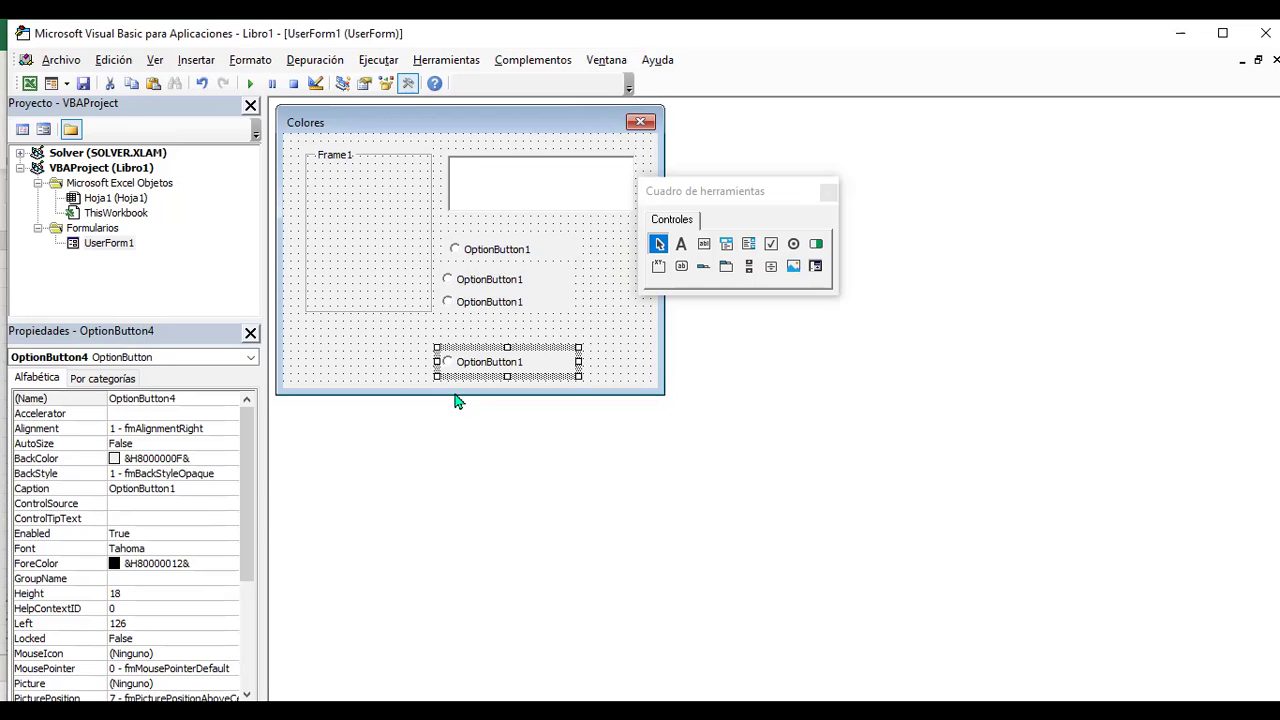
key(shift+Tab)
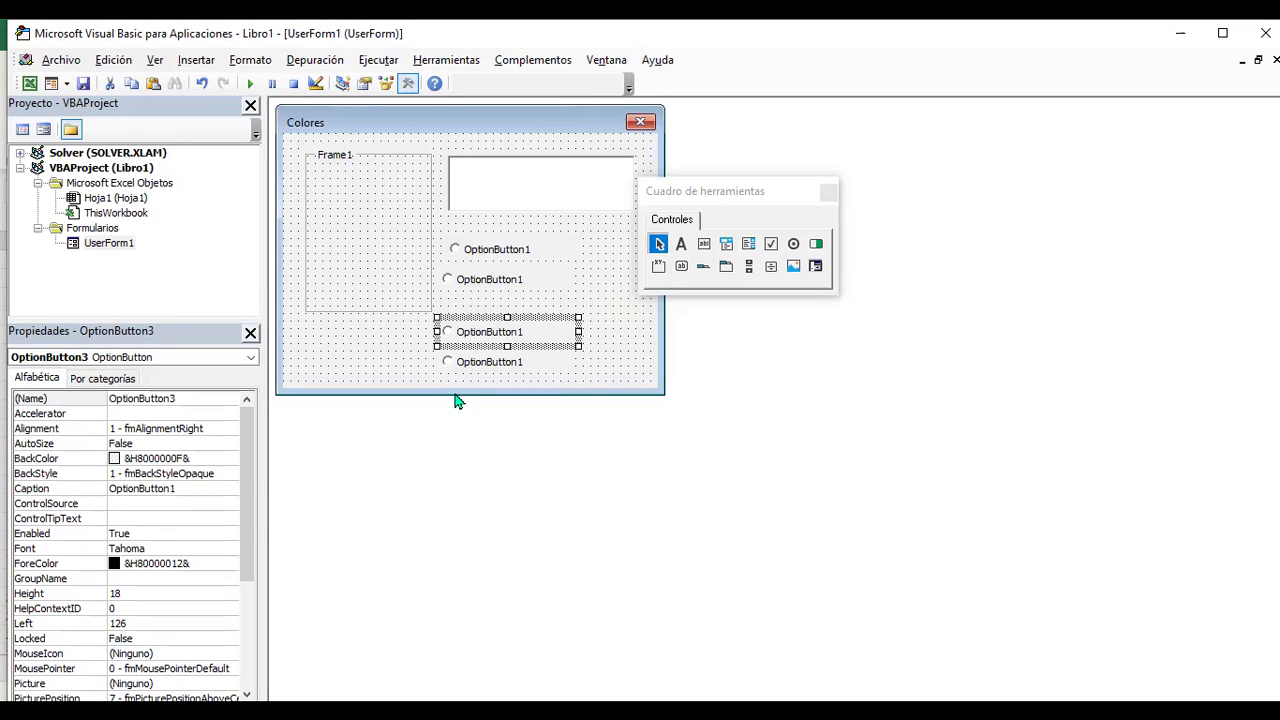
key(shift+Tab)
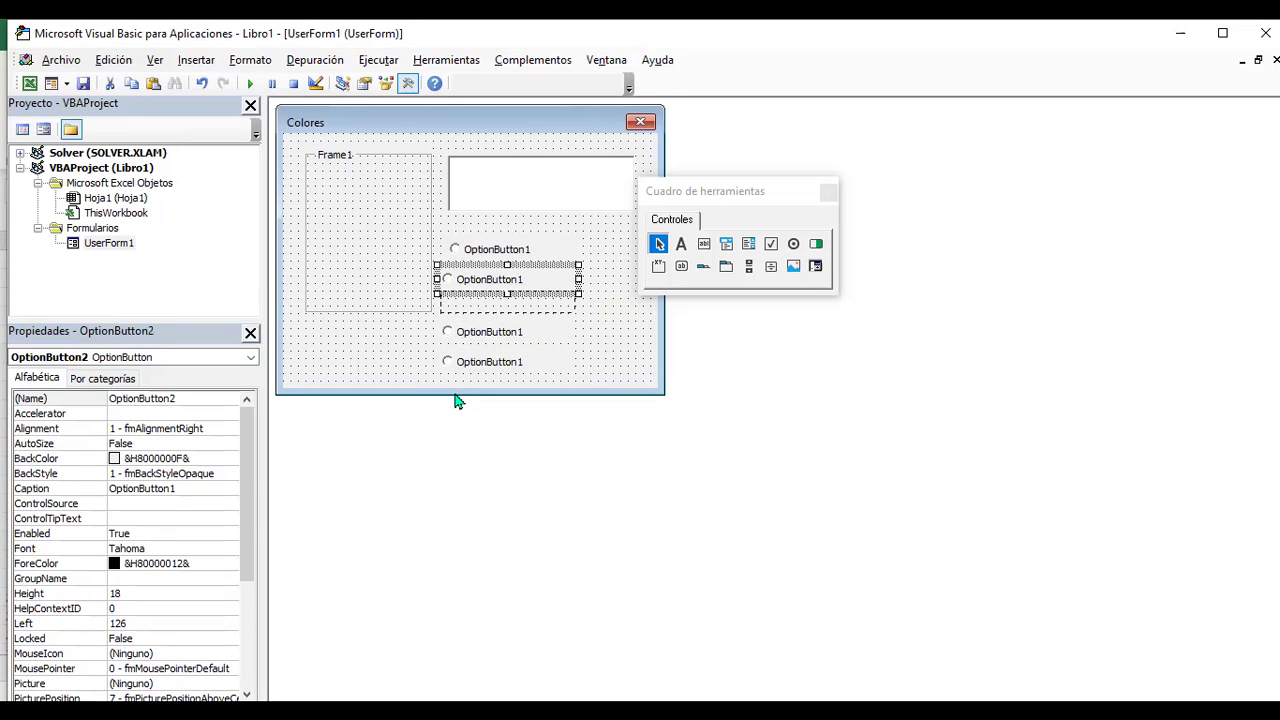
key(shift+Tab)
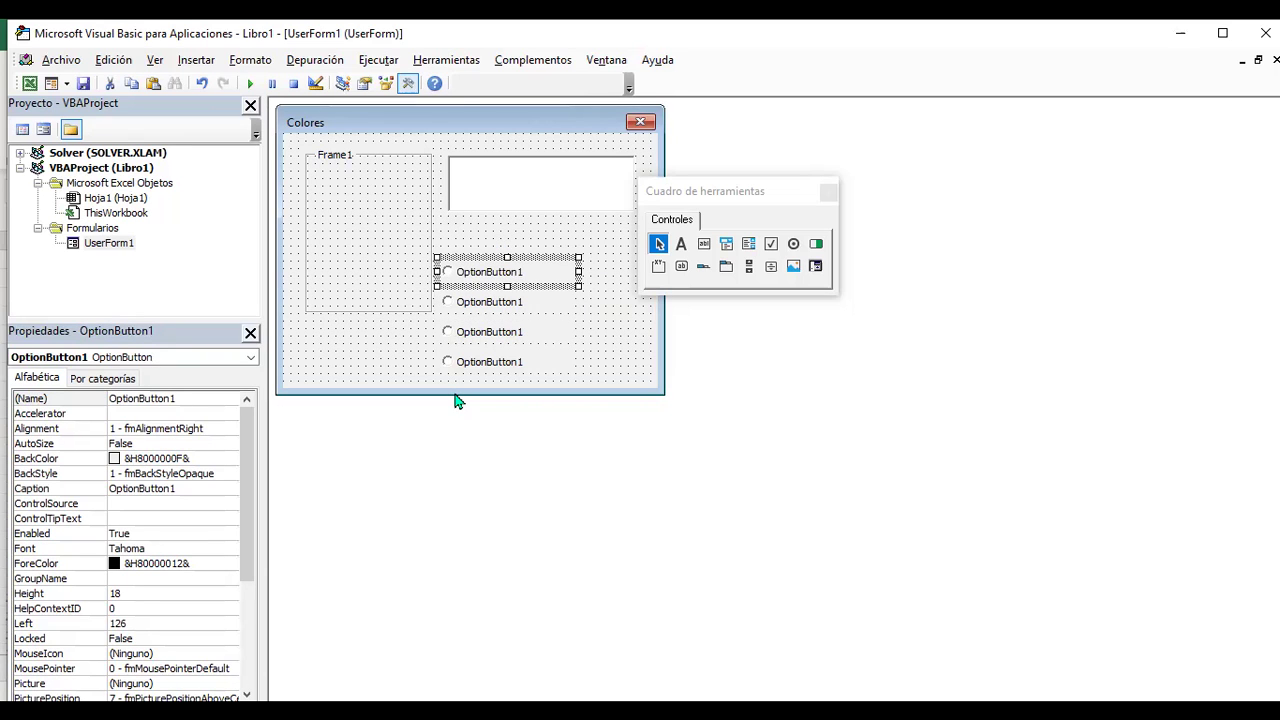
ctrl+click(489, 301)
ctrl+click(489, 331)
ctrl+click(489, 361)
click(457, 400)
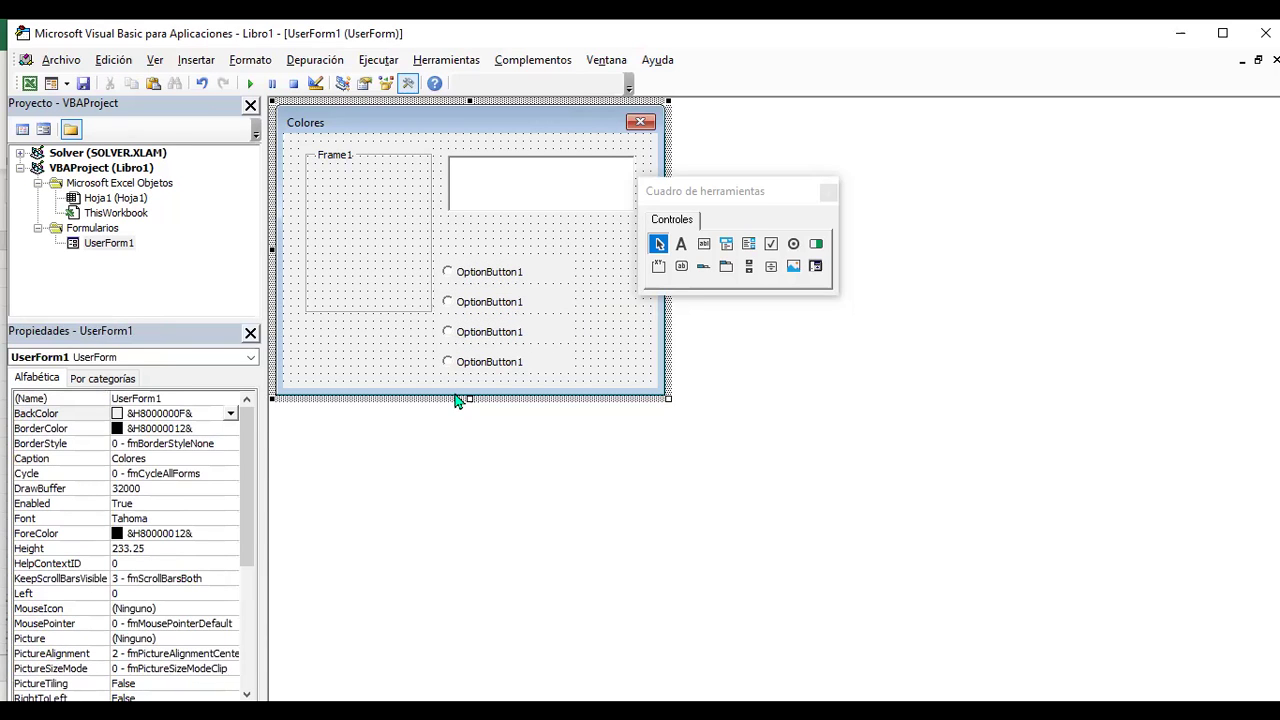
drag(511, 308, 559, 380)
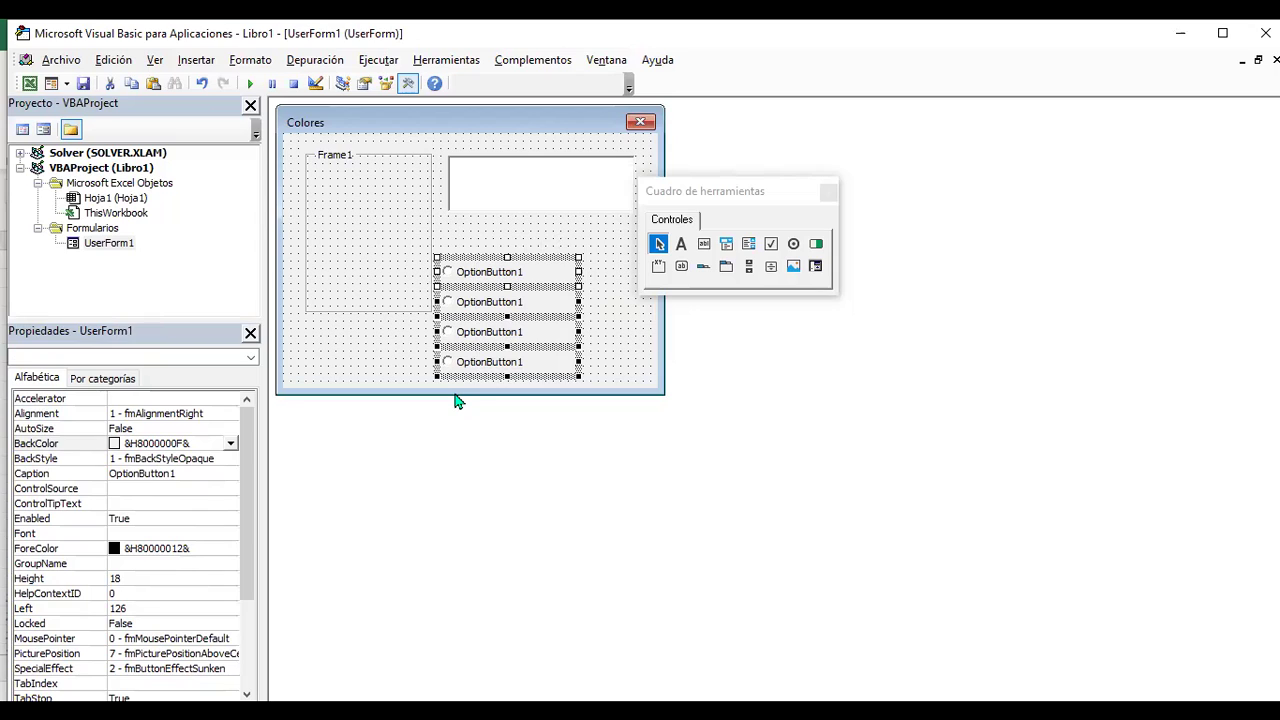
- Left-align the four selected option buttons with Alinear > Izquierda
right_click(553, 325)
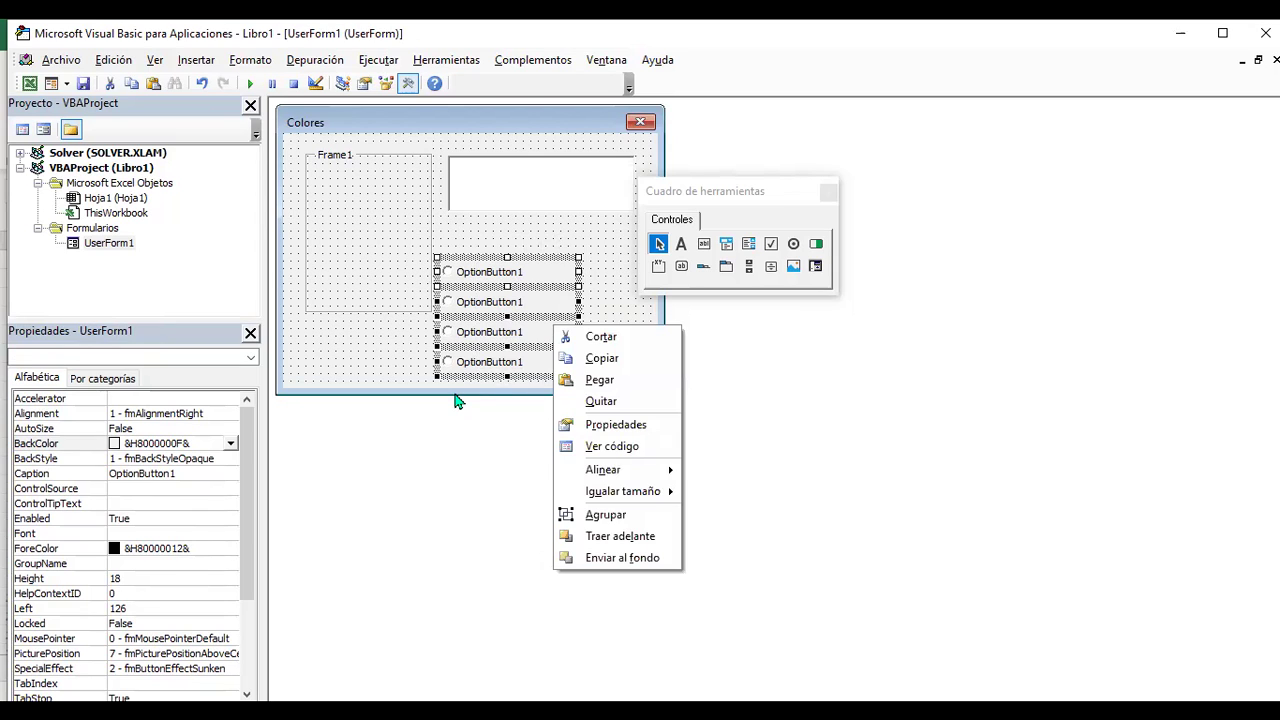
mouse_move(603, 469)
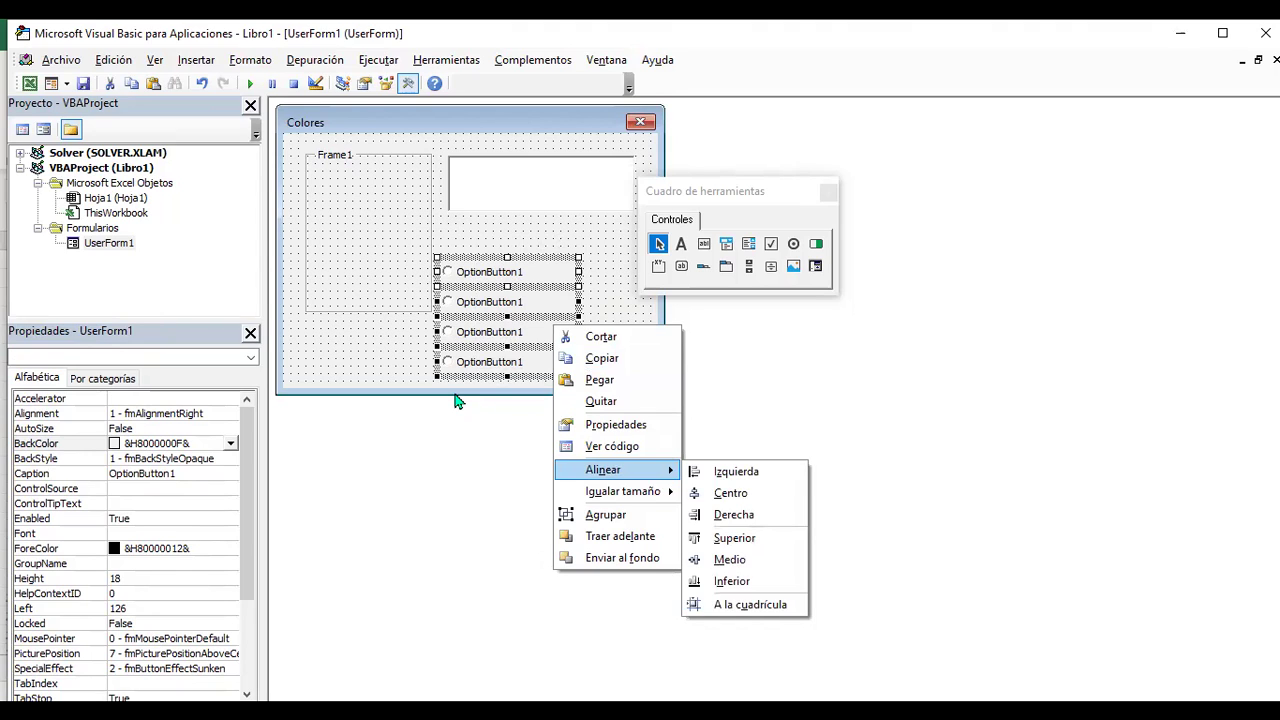
key(Right)
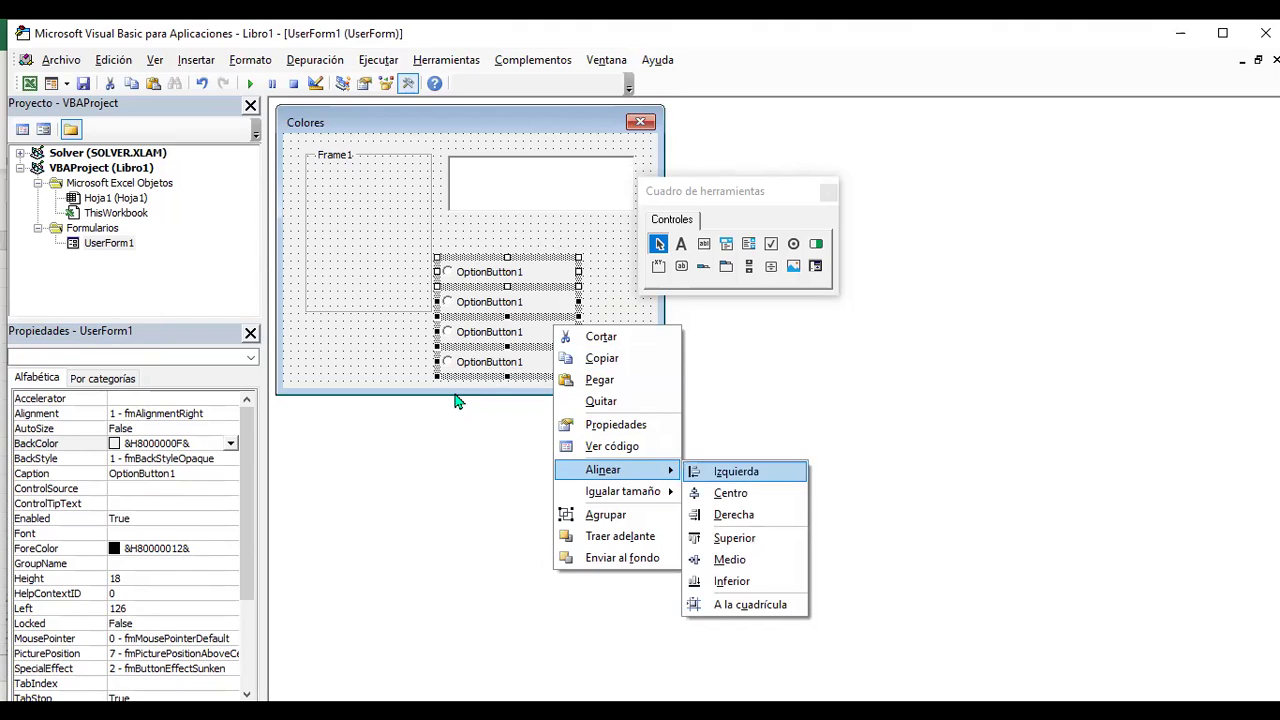
key(Return)
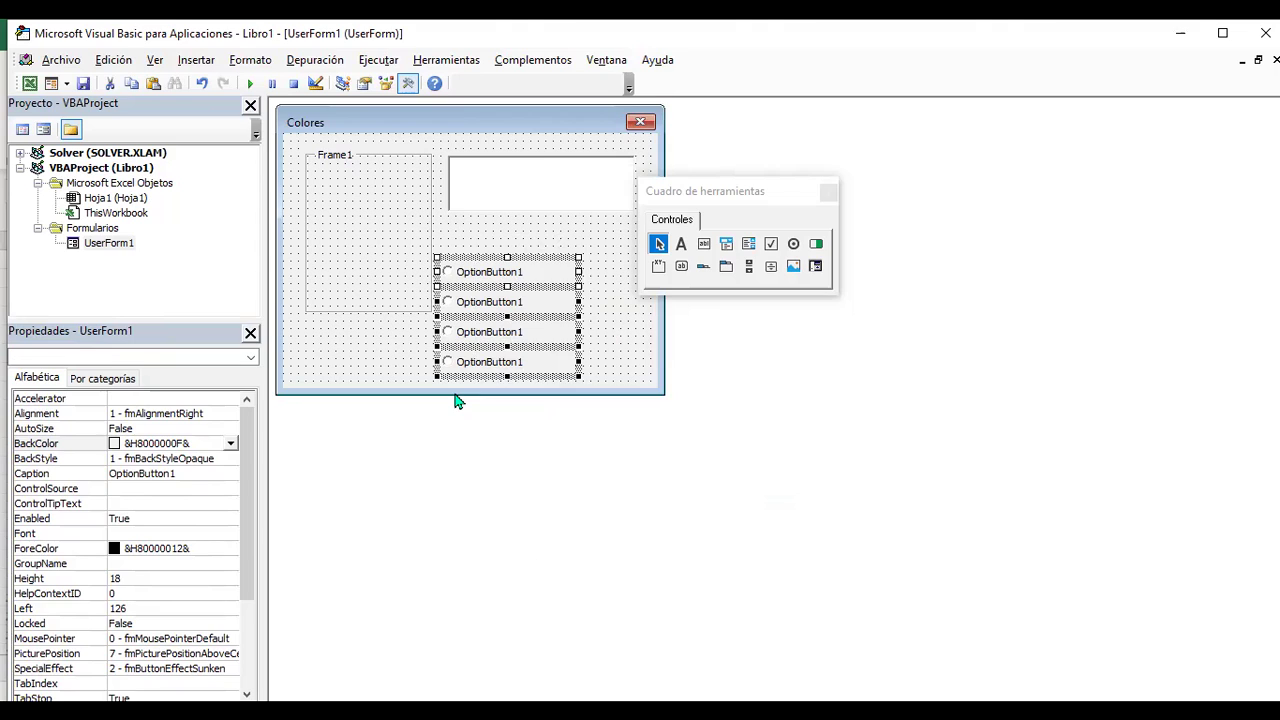
click(455, 396)
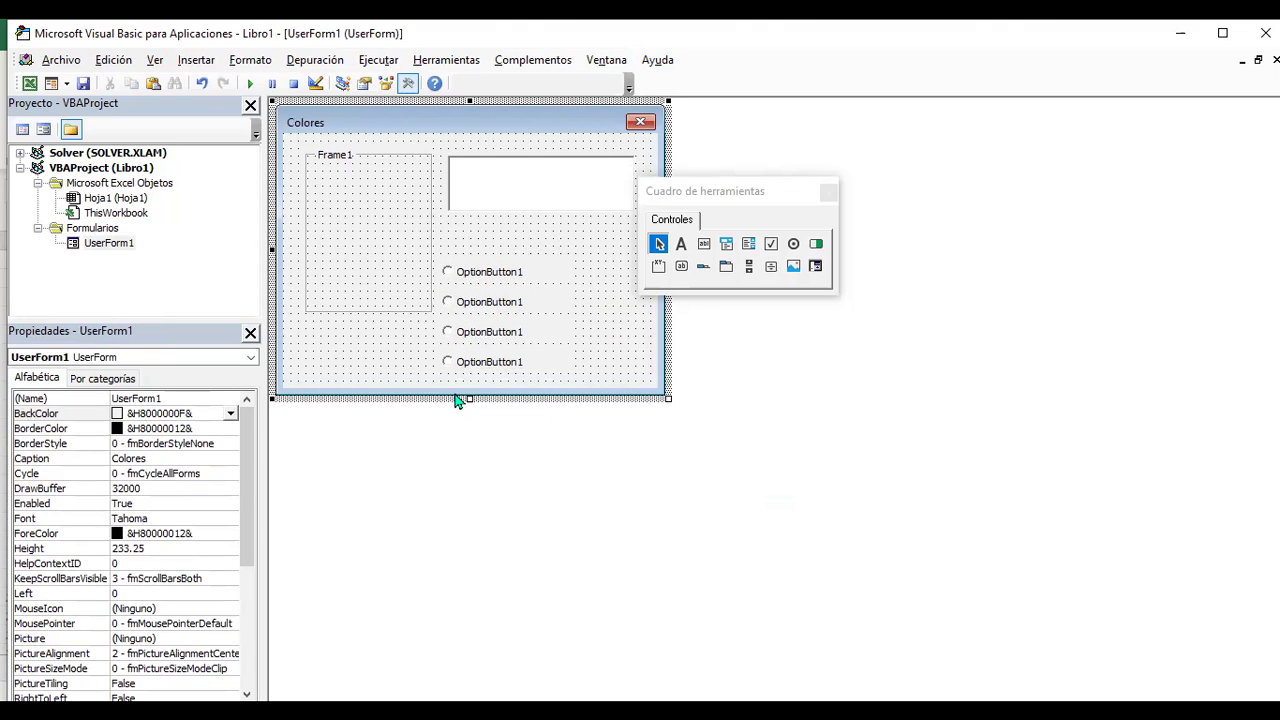
- Move the four option buttons into Frame1 and return to the form design view
mouse_move(580, 372)
mouse_down()
mouse_move(484, 250)
mouse_move(369, 192)
mouse_up()
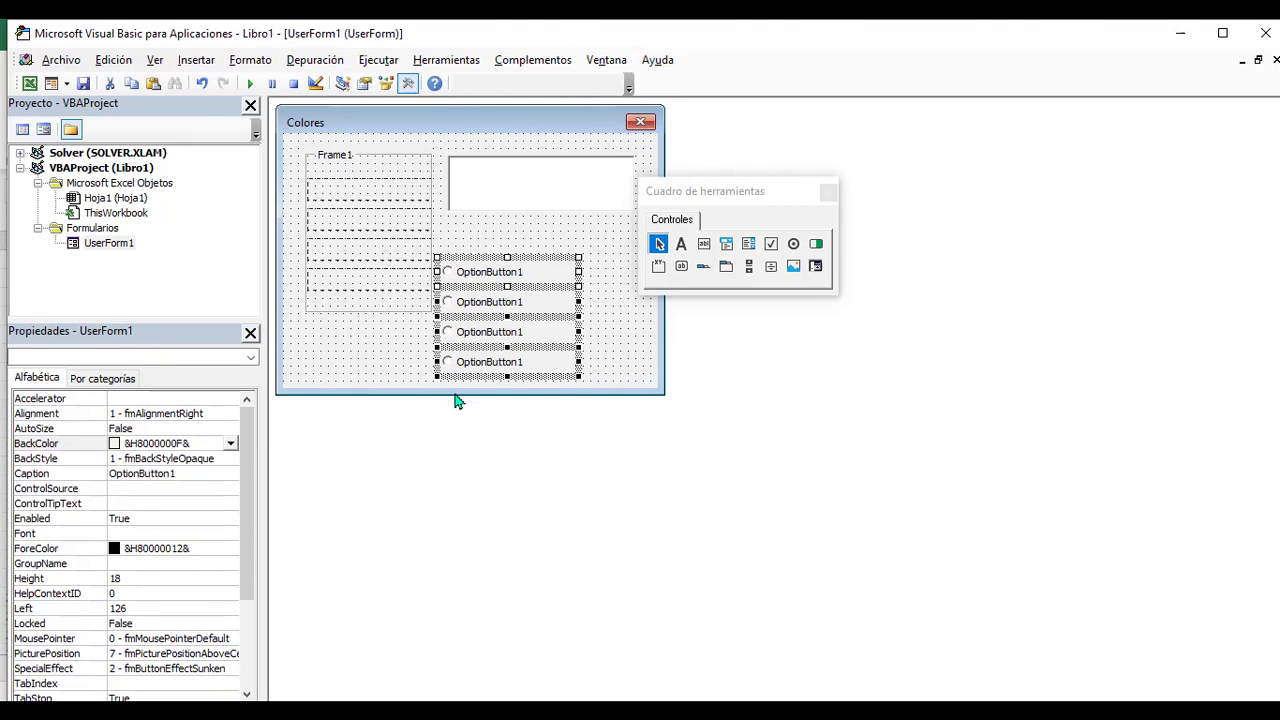
click(456, 400)
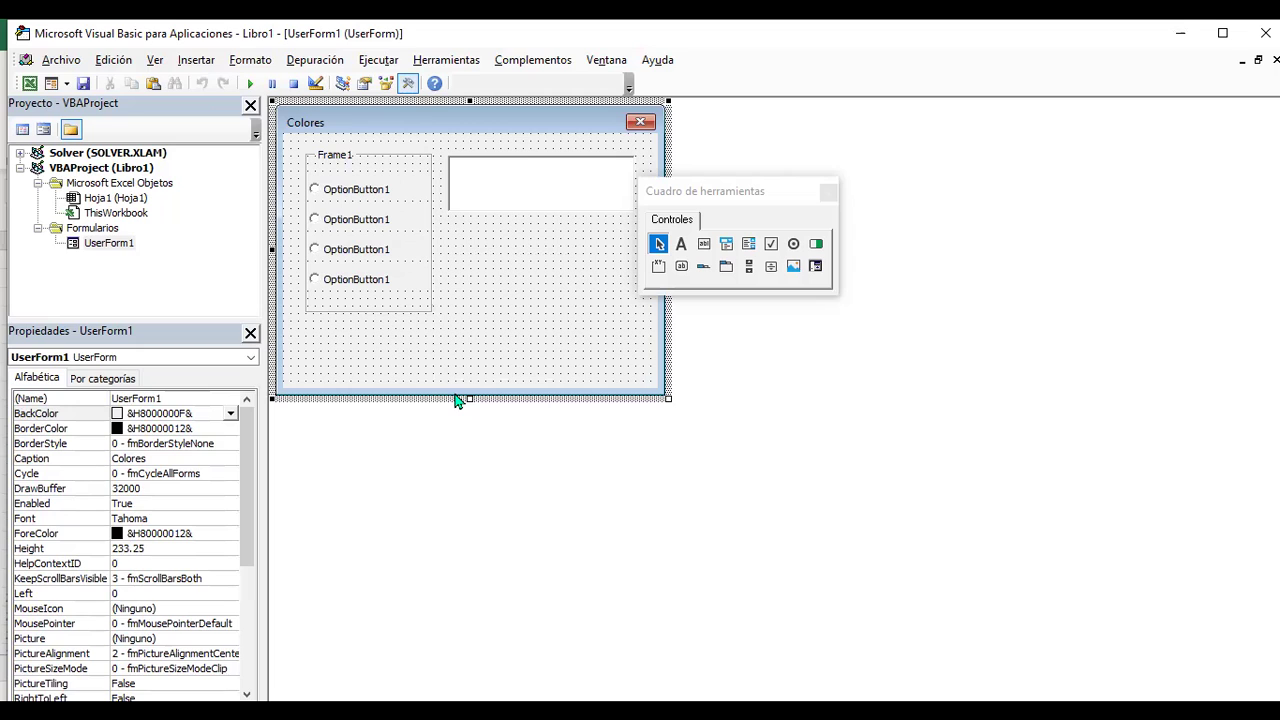
key(F5)
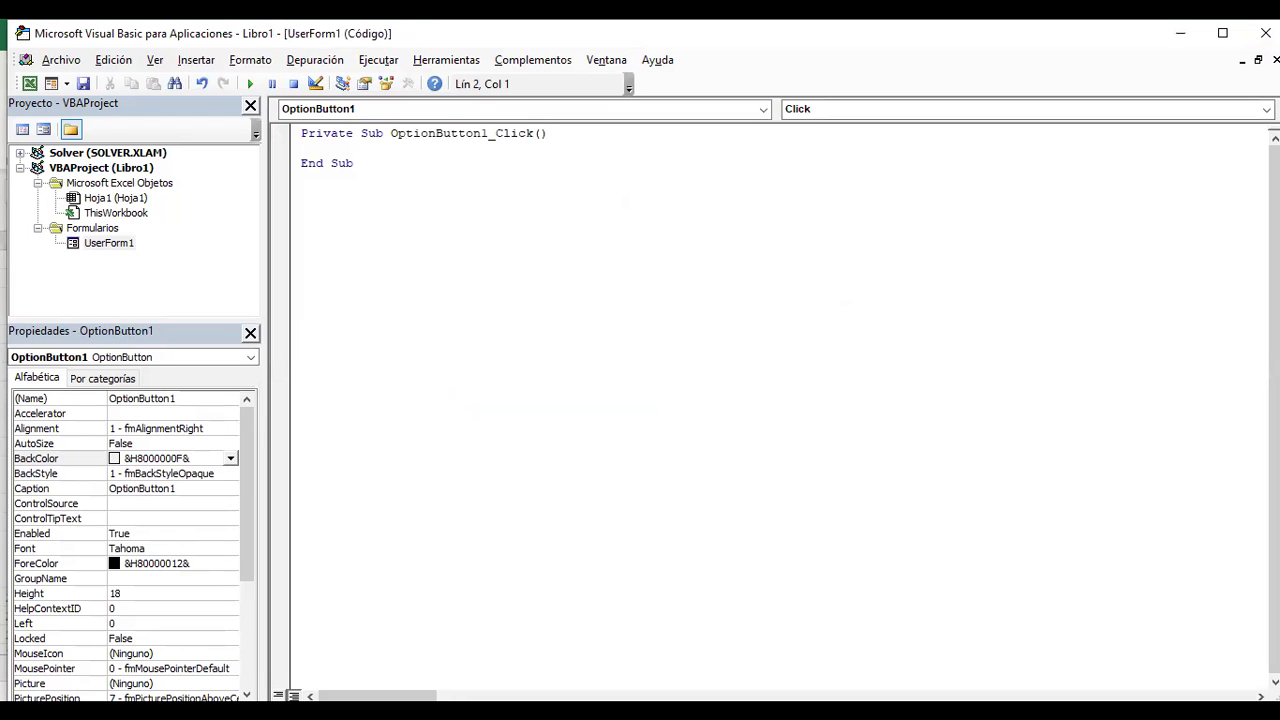
key(shift+F7)
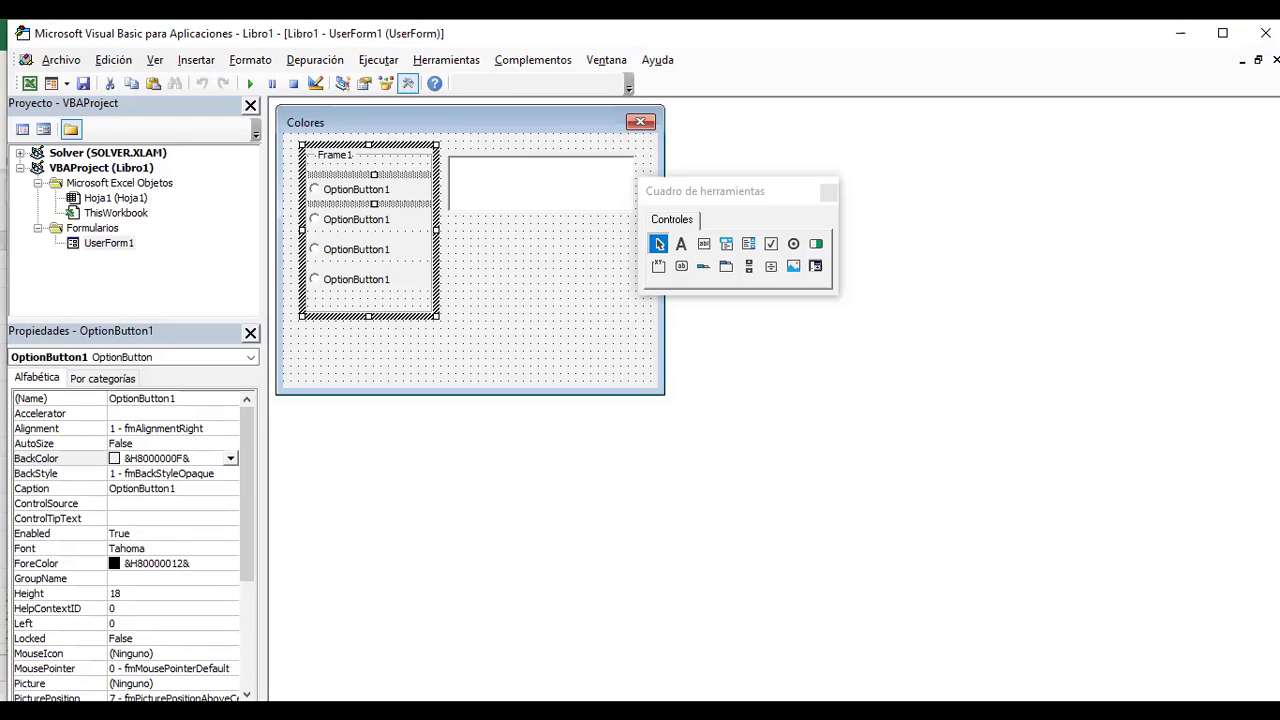
- Caption the first option button in Frame1 'Azul'
click(356, 189)
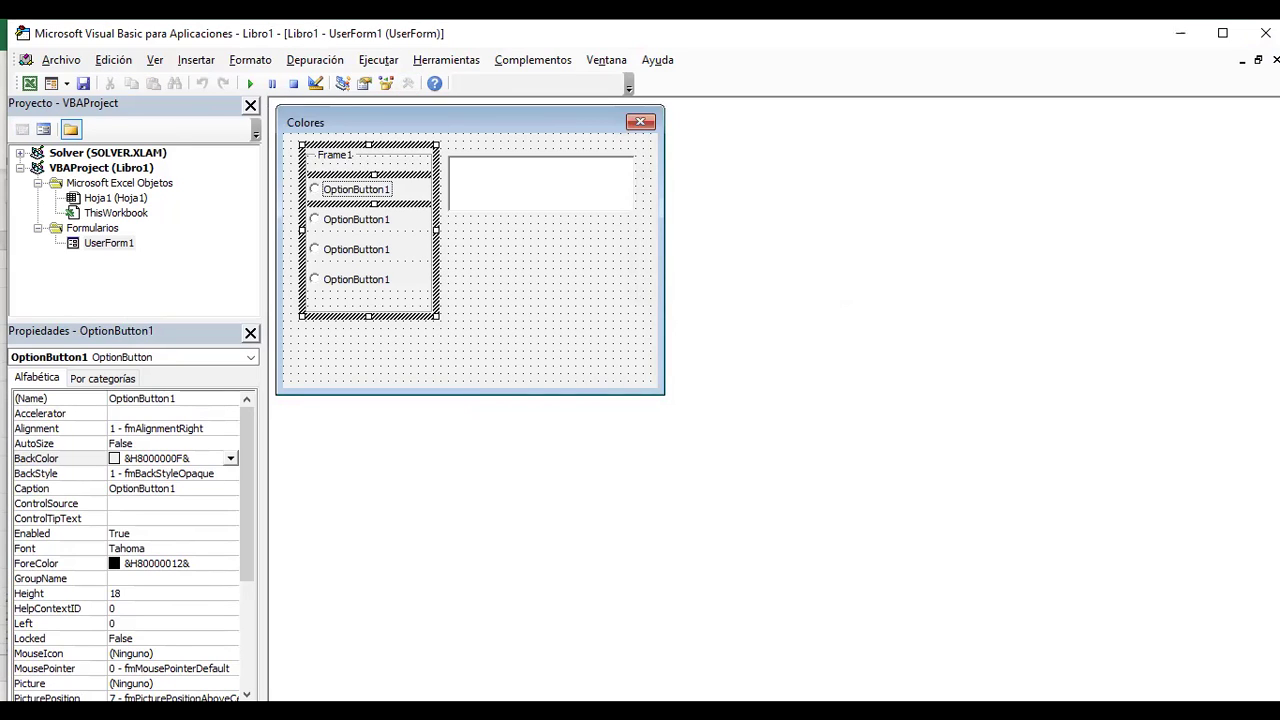
key(shift+Left)
key(shift+Left)
key(shift+Left)
key(shift+Left)
key(shift+Left)
key(shift+Left)
key(shift+Left)
key(shift+Left)
key(shift+Left)
key(shift+Left)
key(shift+Left)
key(shift+Left)
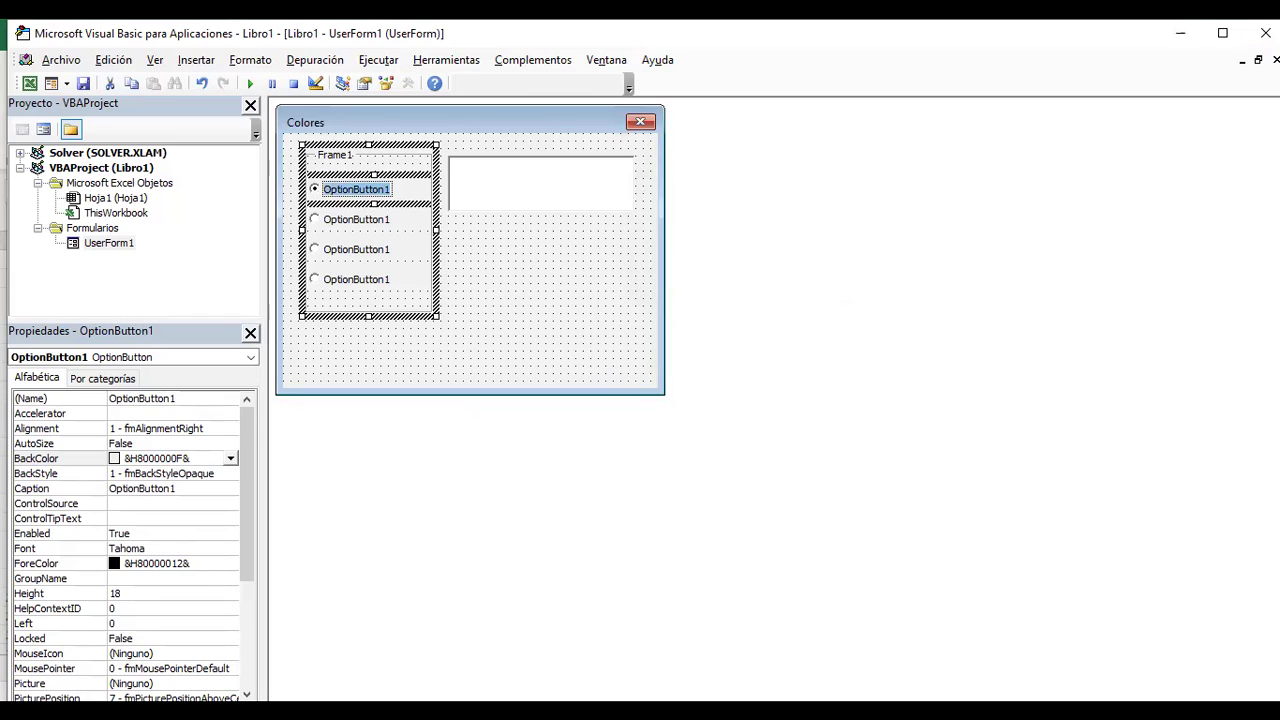
key(Escape)
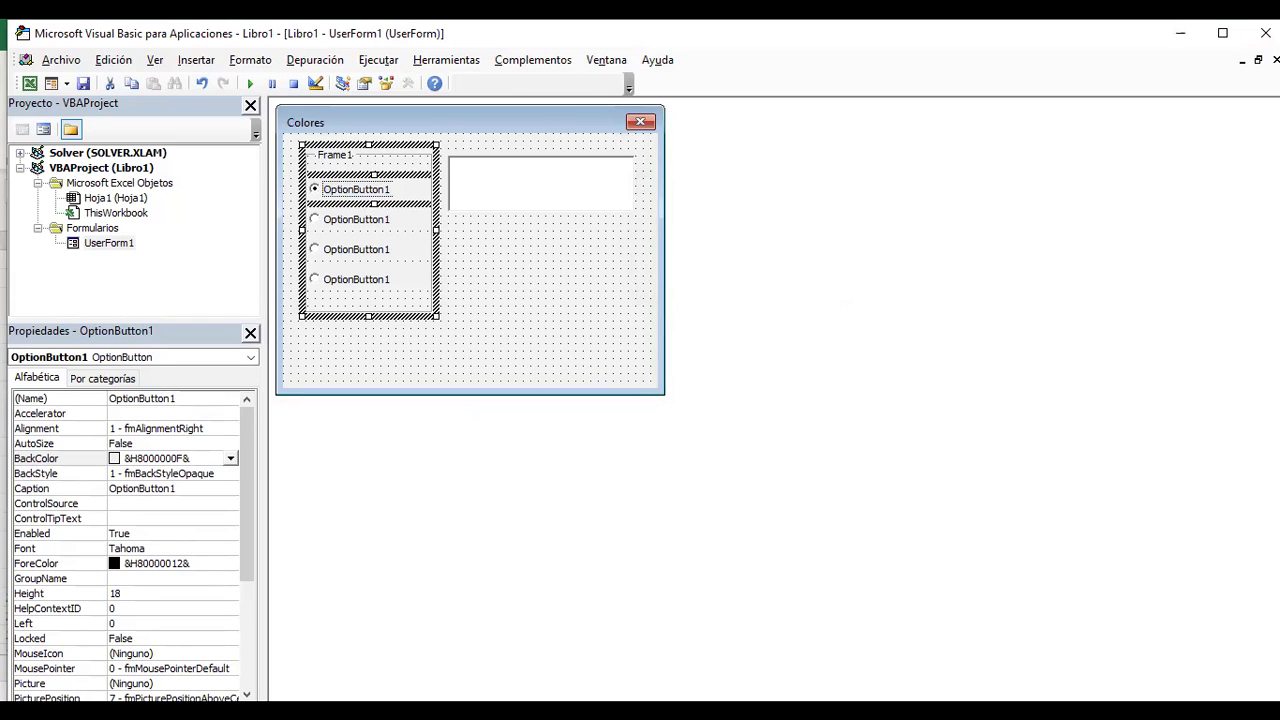
click(389, 189)
key(BackSpace)
key(BackSpace)
key(BackSpace)
key(BackSpace)
key(BackSpace)
key(BackSpace)
key(BackSpace)
key(BackSpace)
key(BackSpace)
key(BackSpace)
key(BackSpace)
text(A)
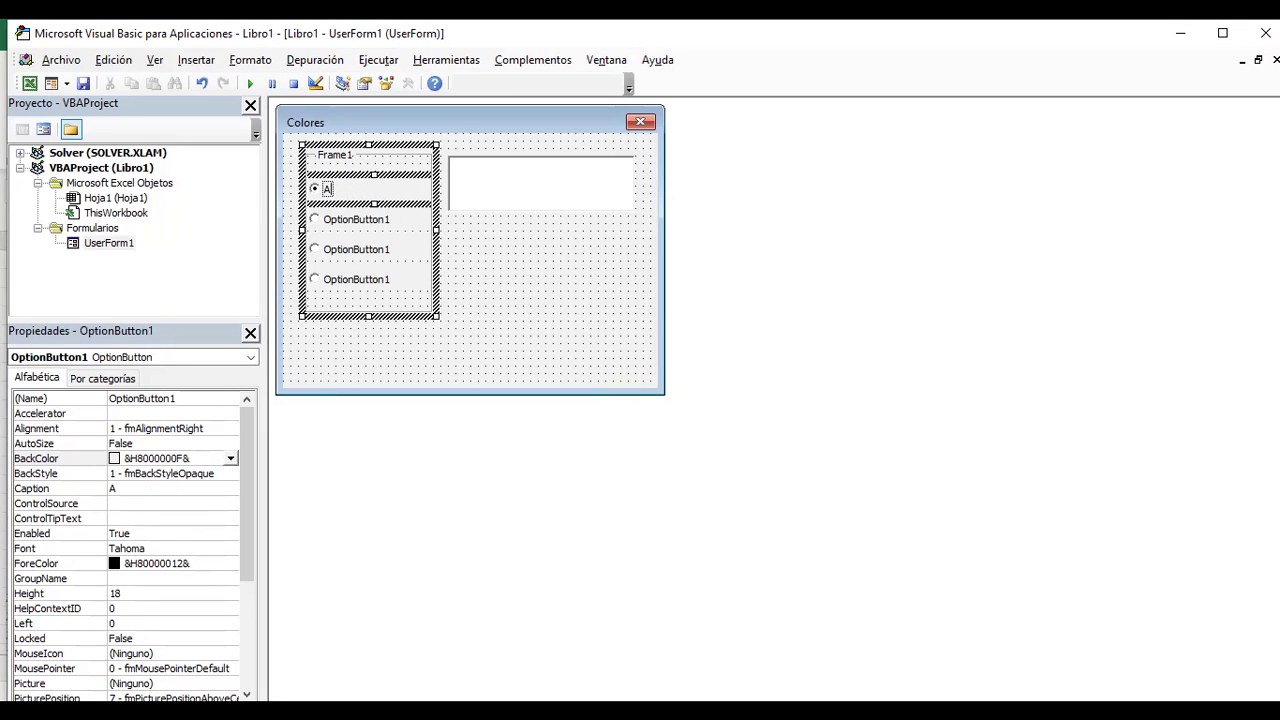
text(zul)
- Caption the second and third option buttons 'Rojo' and 'Verde'
click(356, 219)
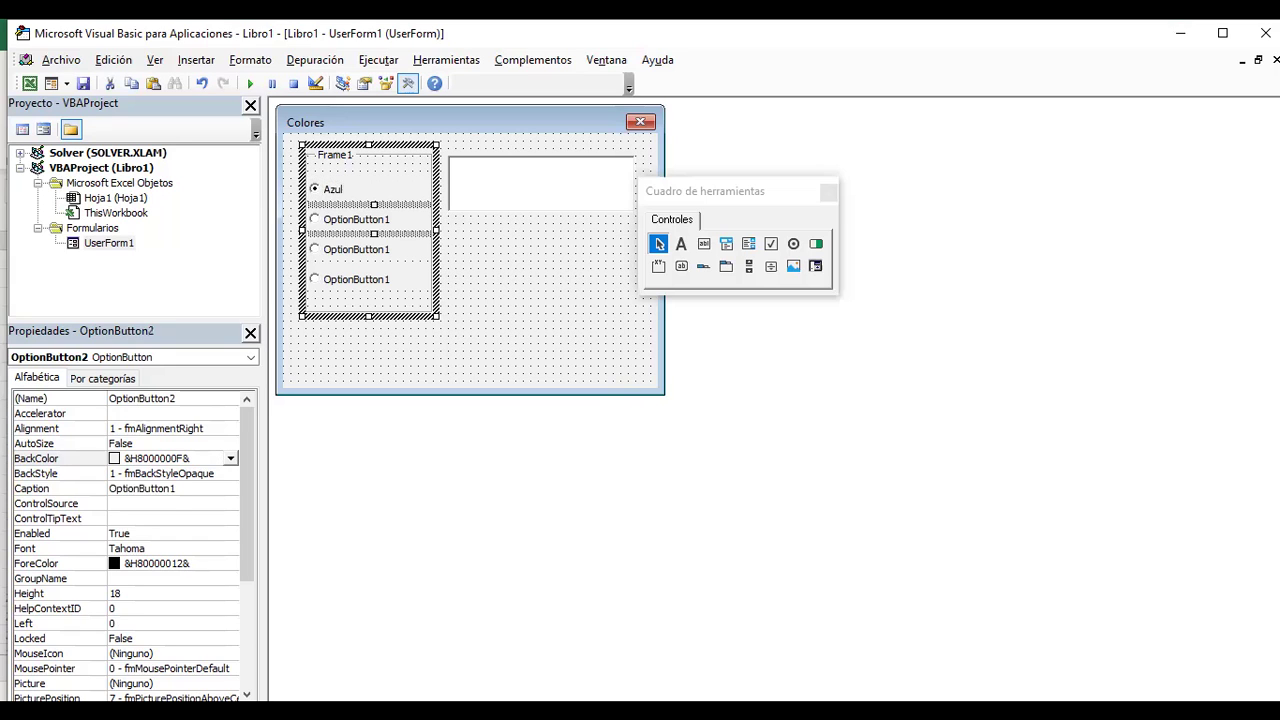
click(141, 488)
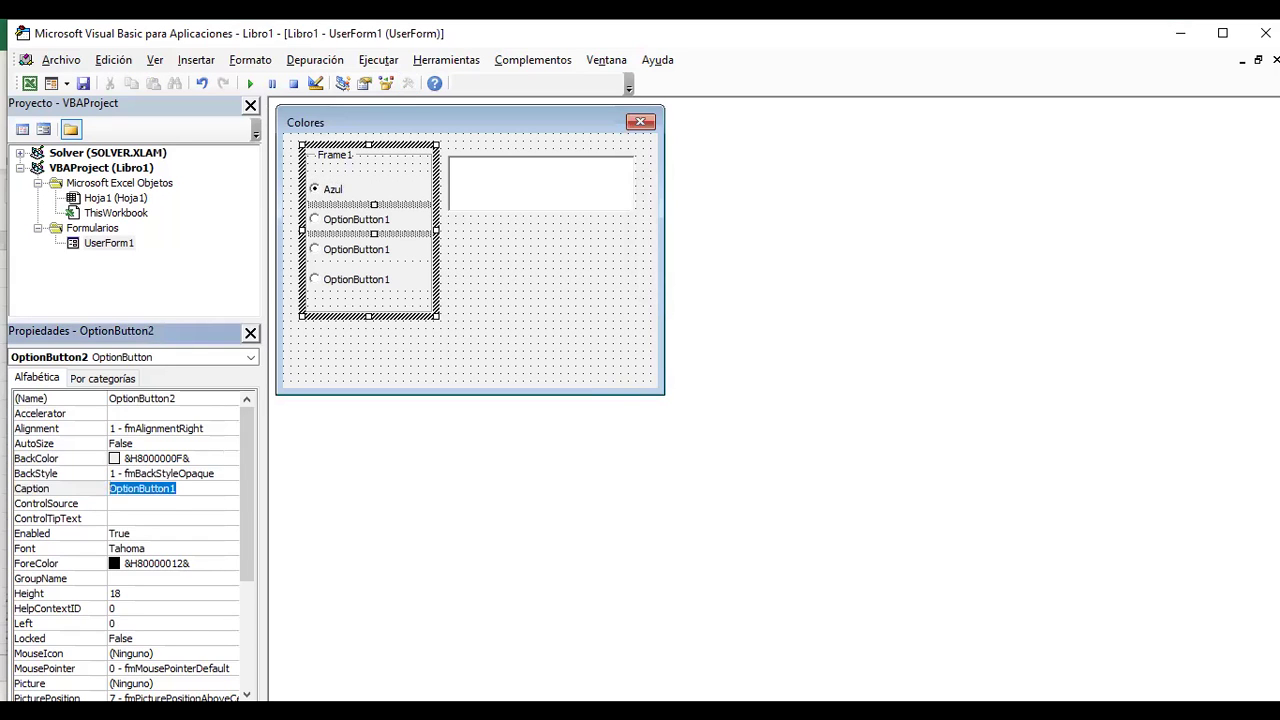
text(Rojo)
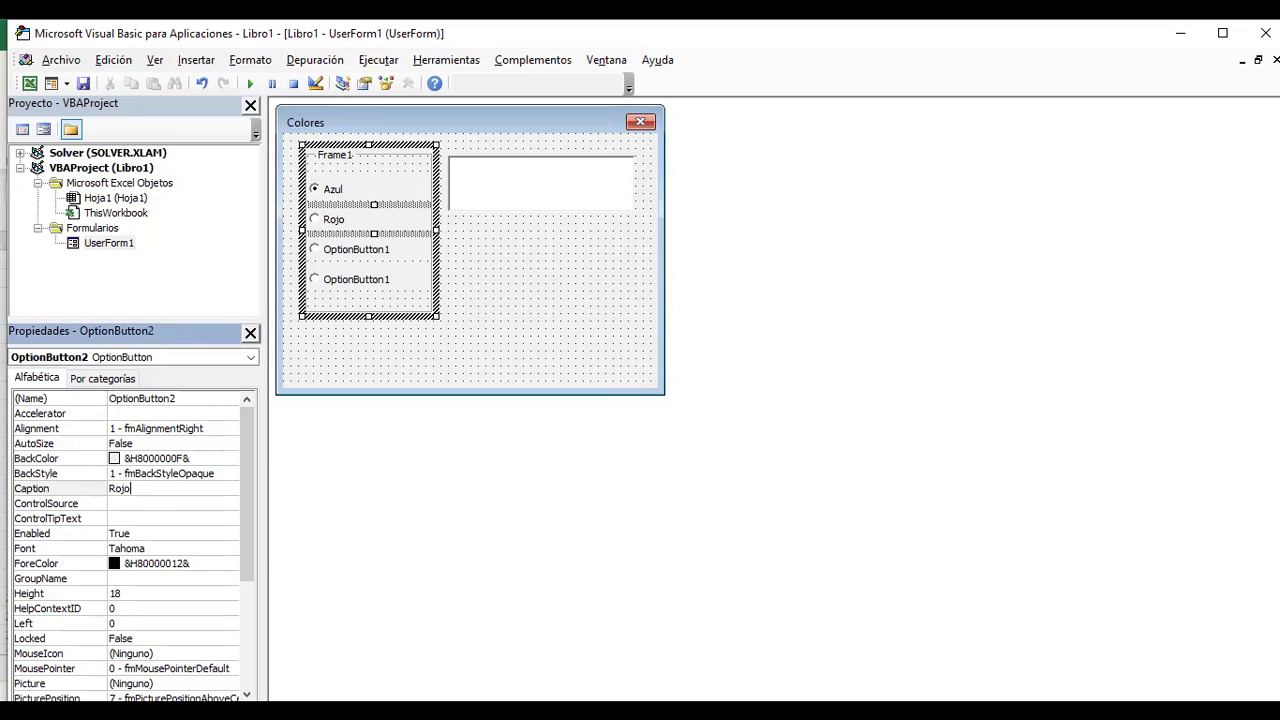
key(Return)
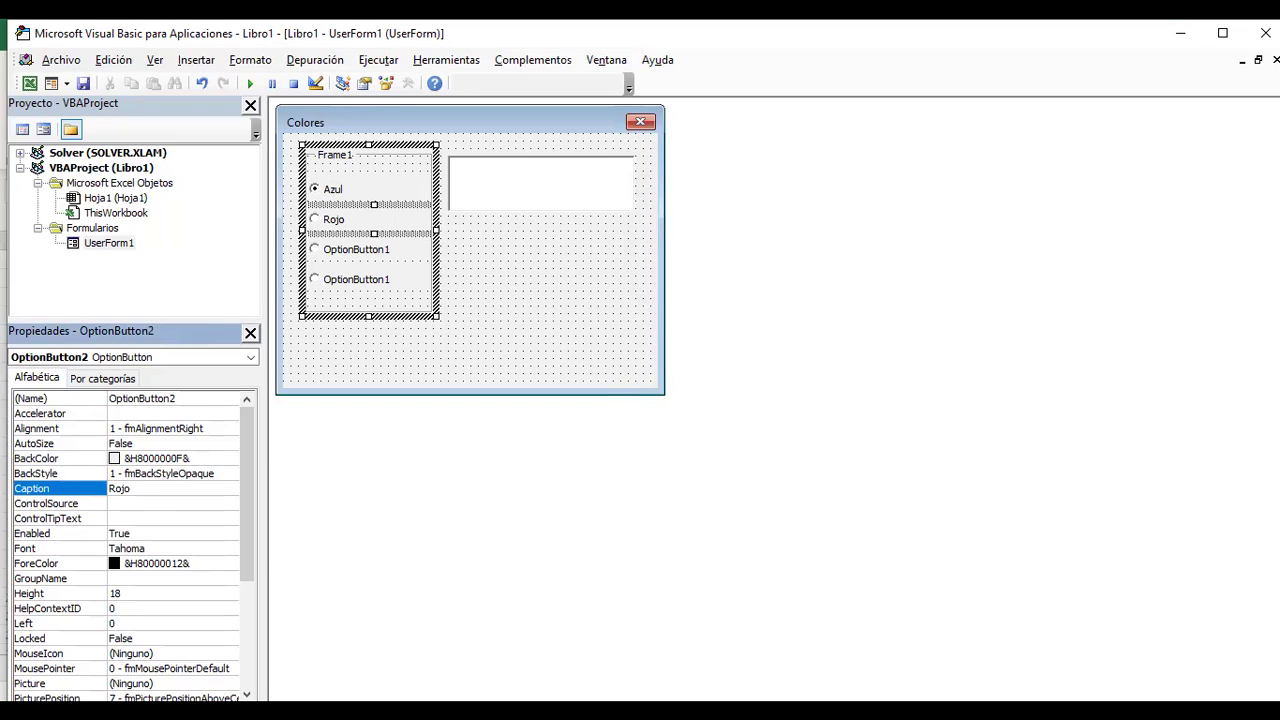
click(356, 249)
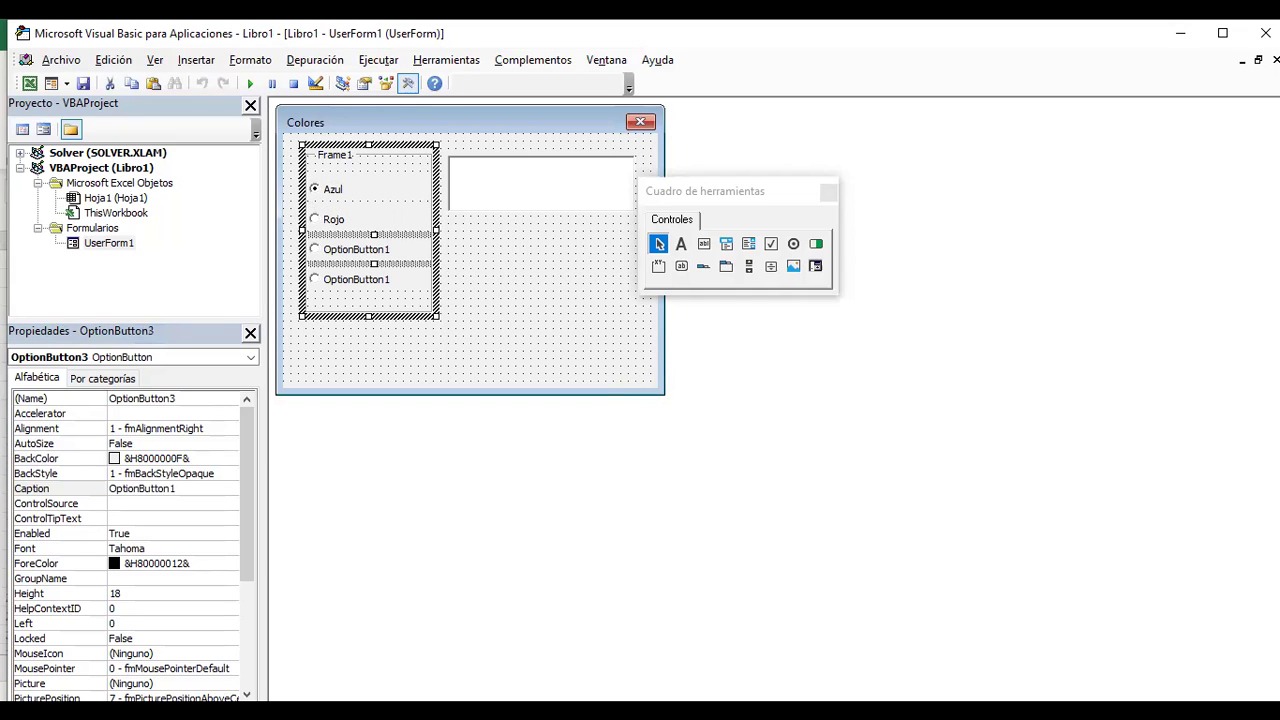
text(Verde)
key(Return)
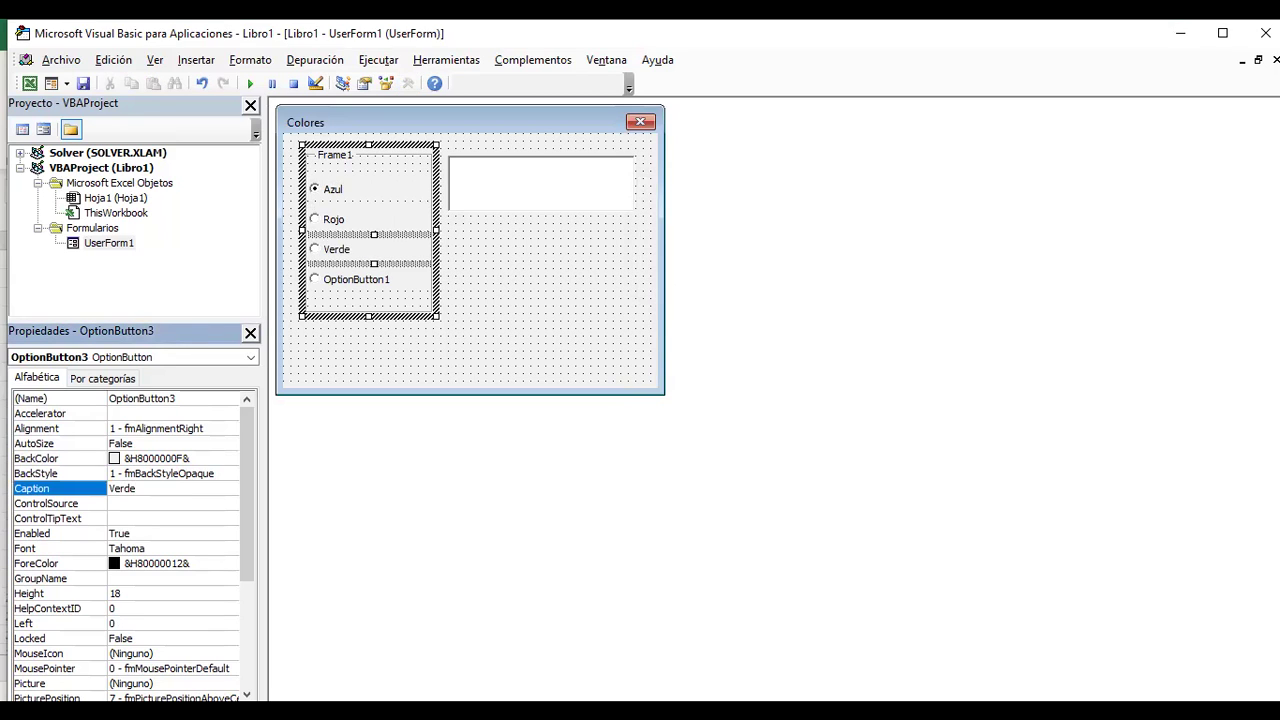
- Caption the fourth option button 'Amarillo' and reselect the Colores form
click(356, 279)
key(F4)
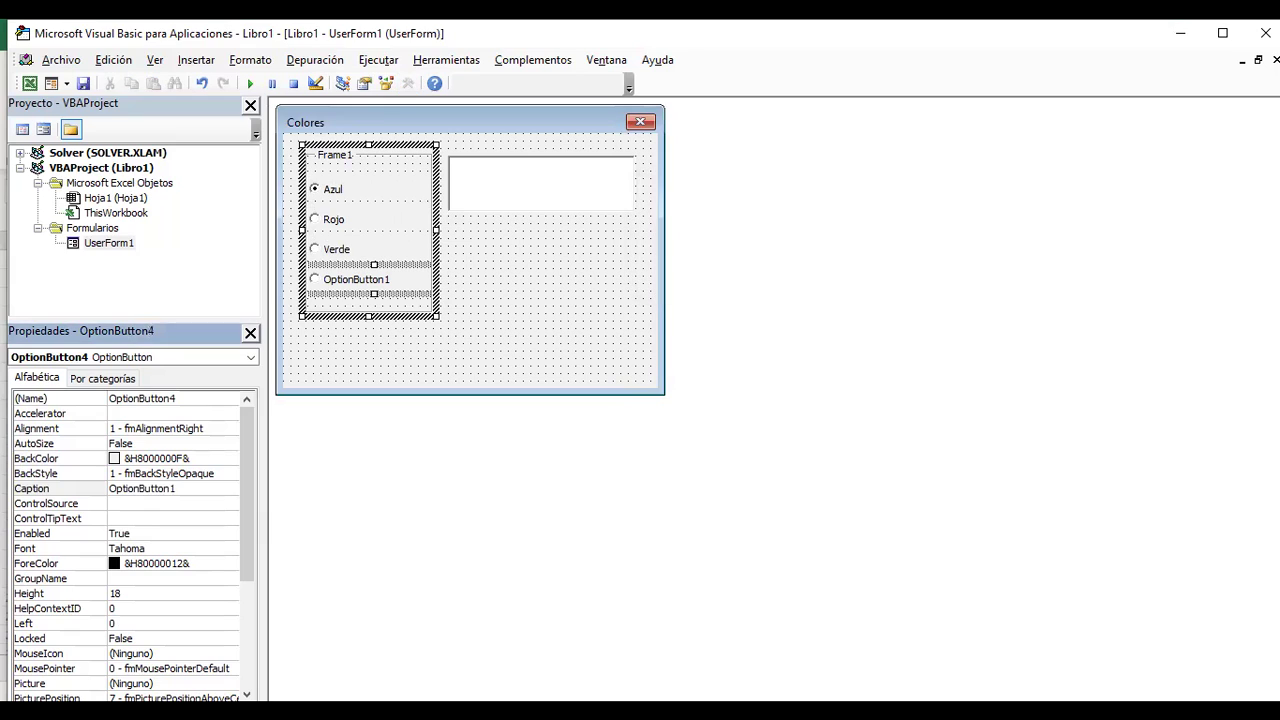
text(Amari)
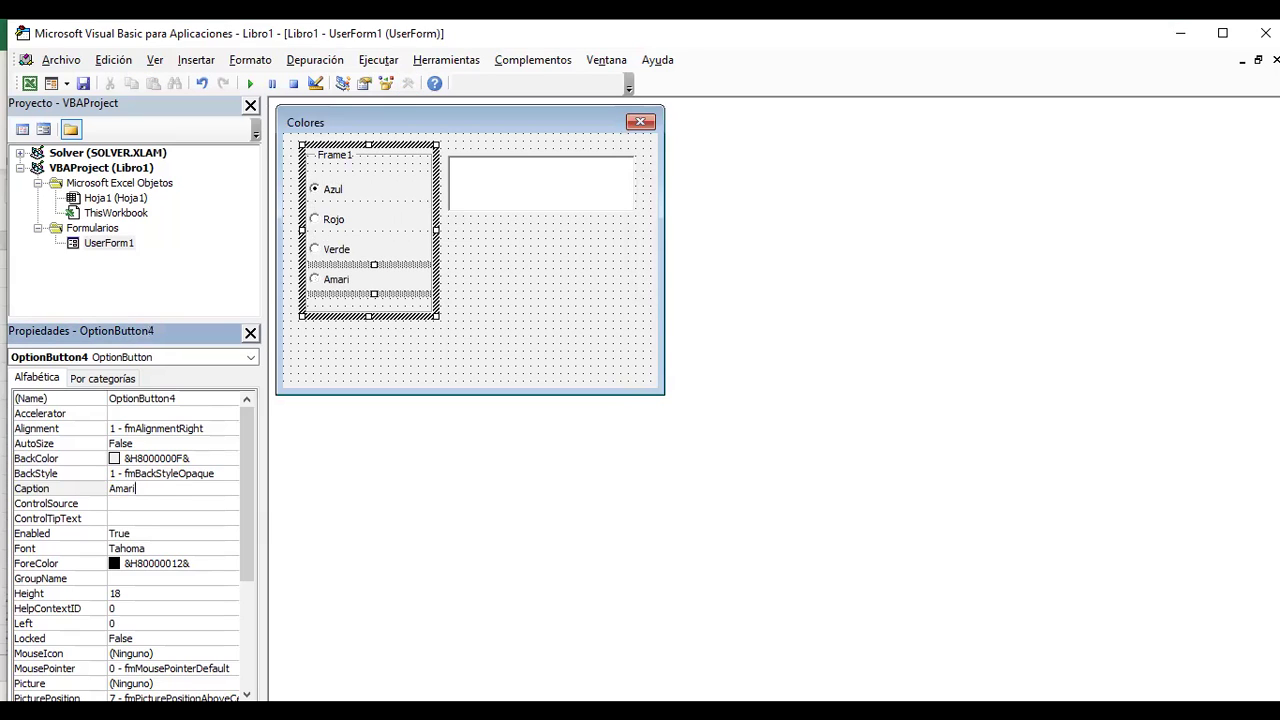
text(llo)
key(Return)
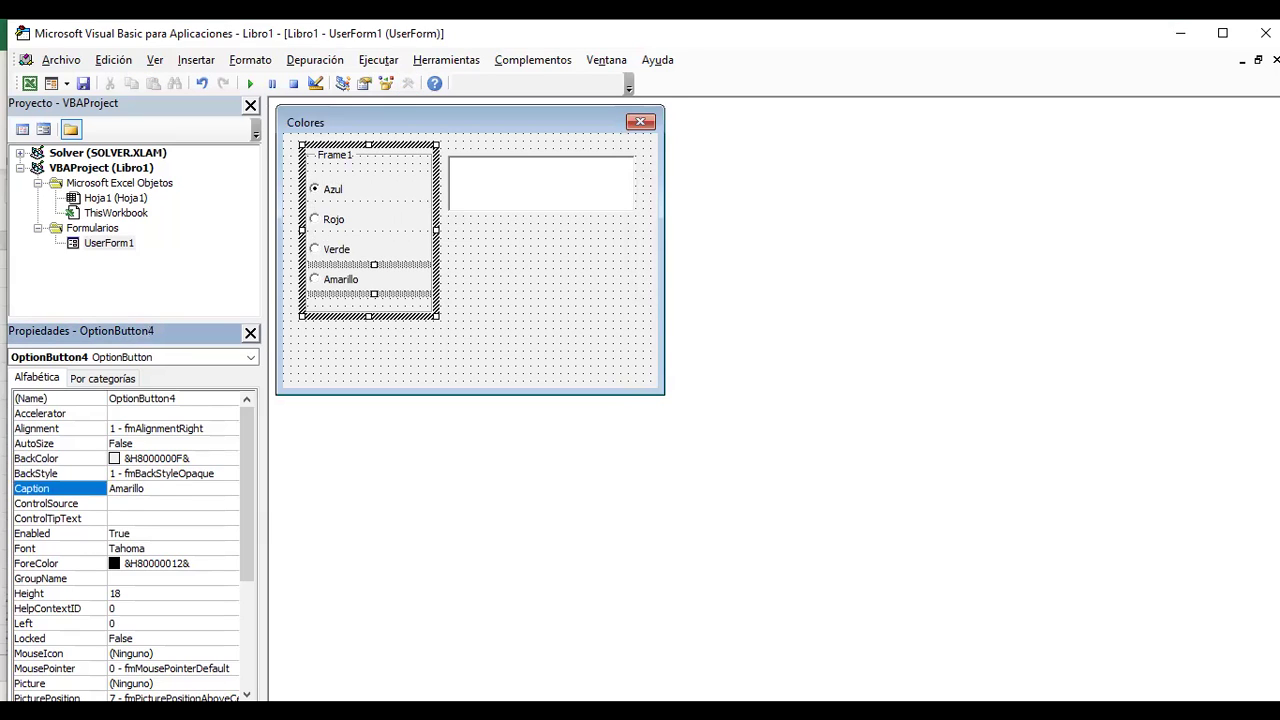
click(540, 320)
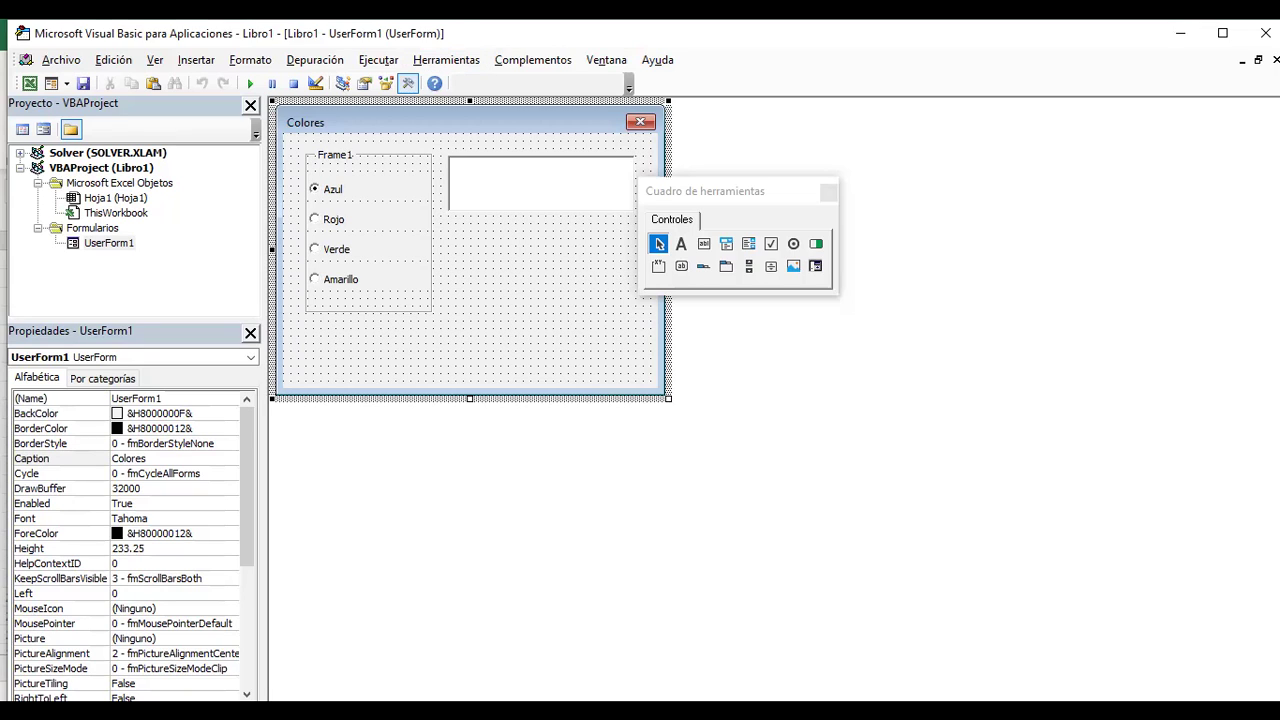
click(333, 189)
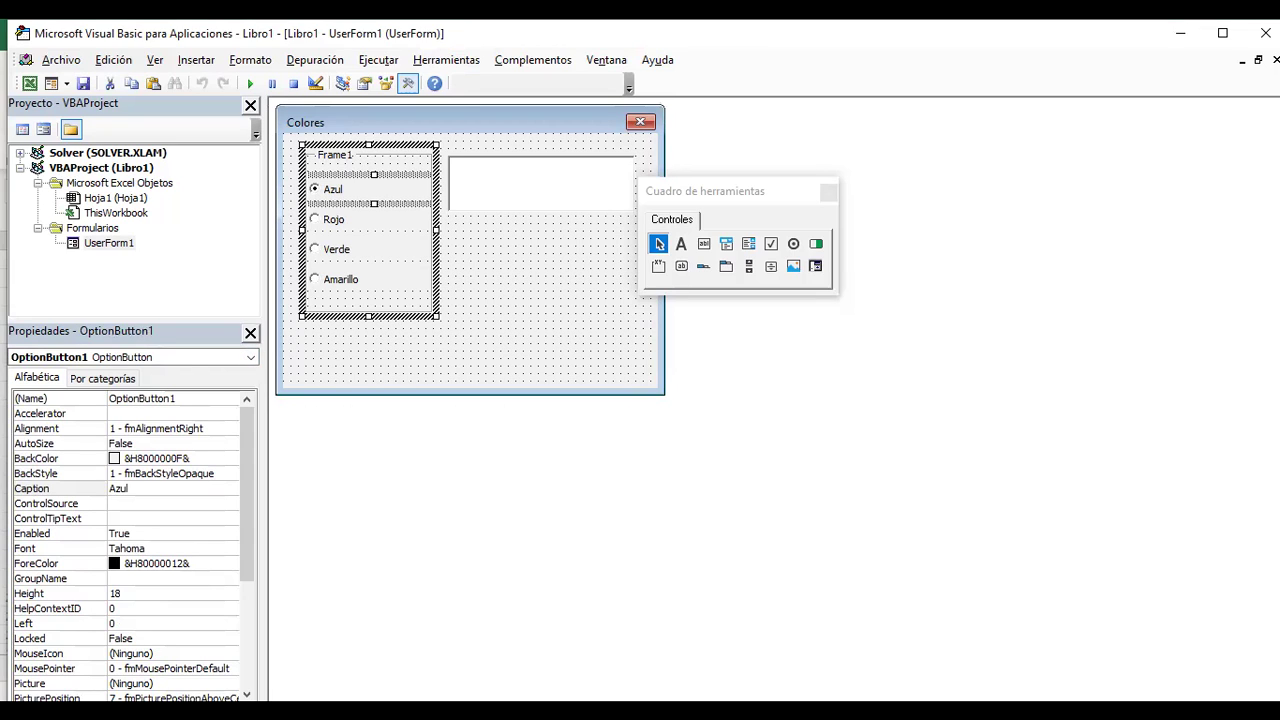
- Rename the first two option buttons optAzul and optRojo in the Properties window
key(F5)
key(F5)
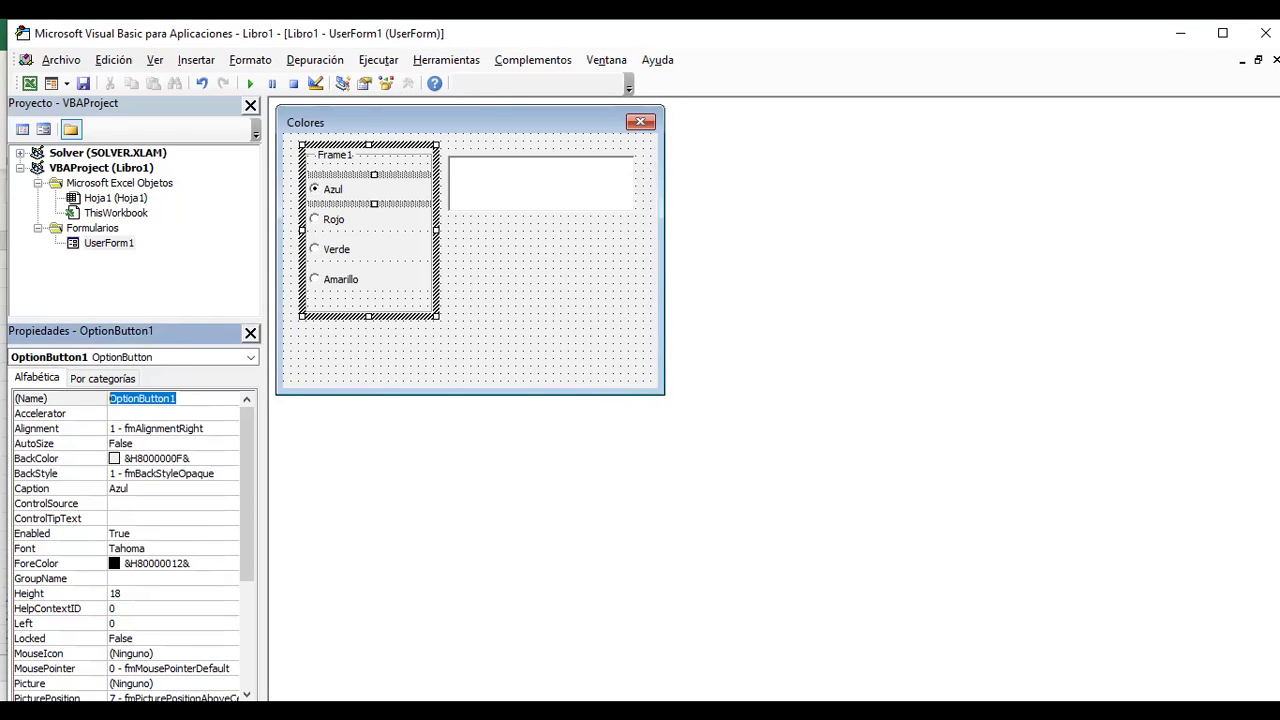
key(F5)
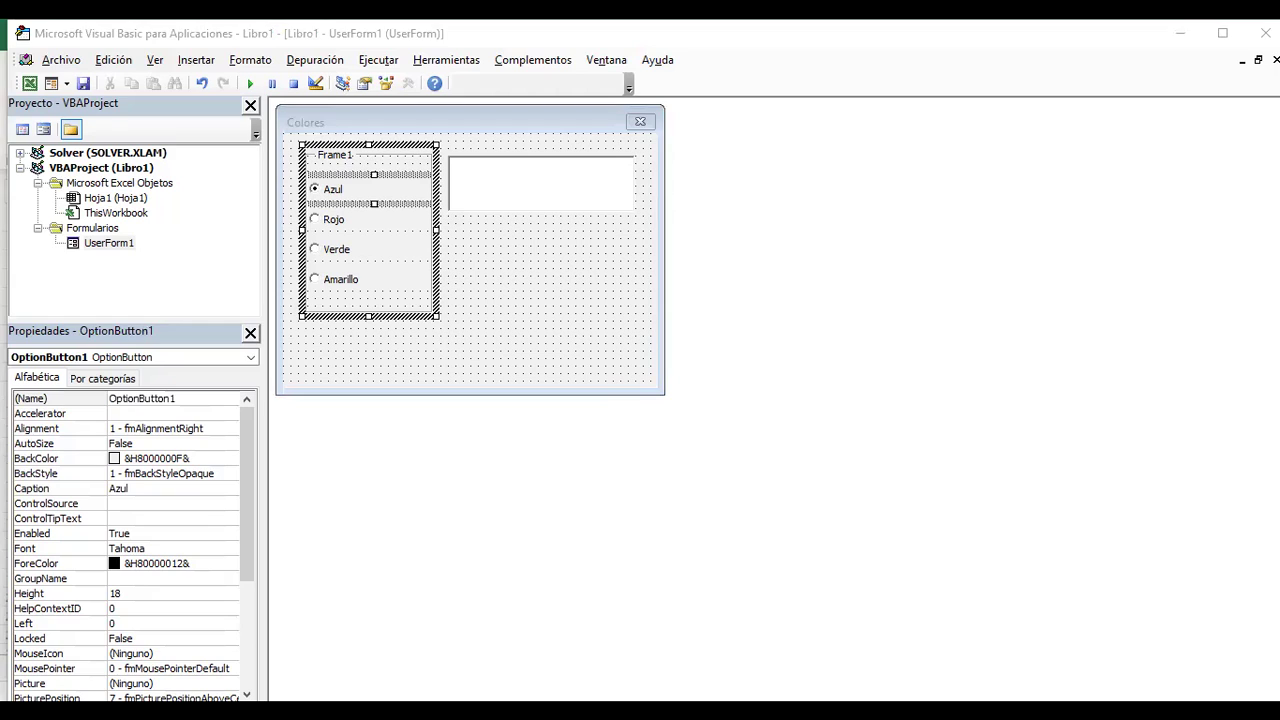
text(optAzul)
key(Return)
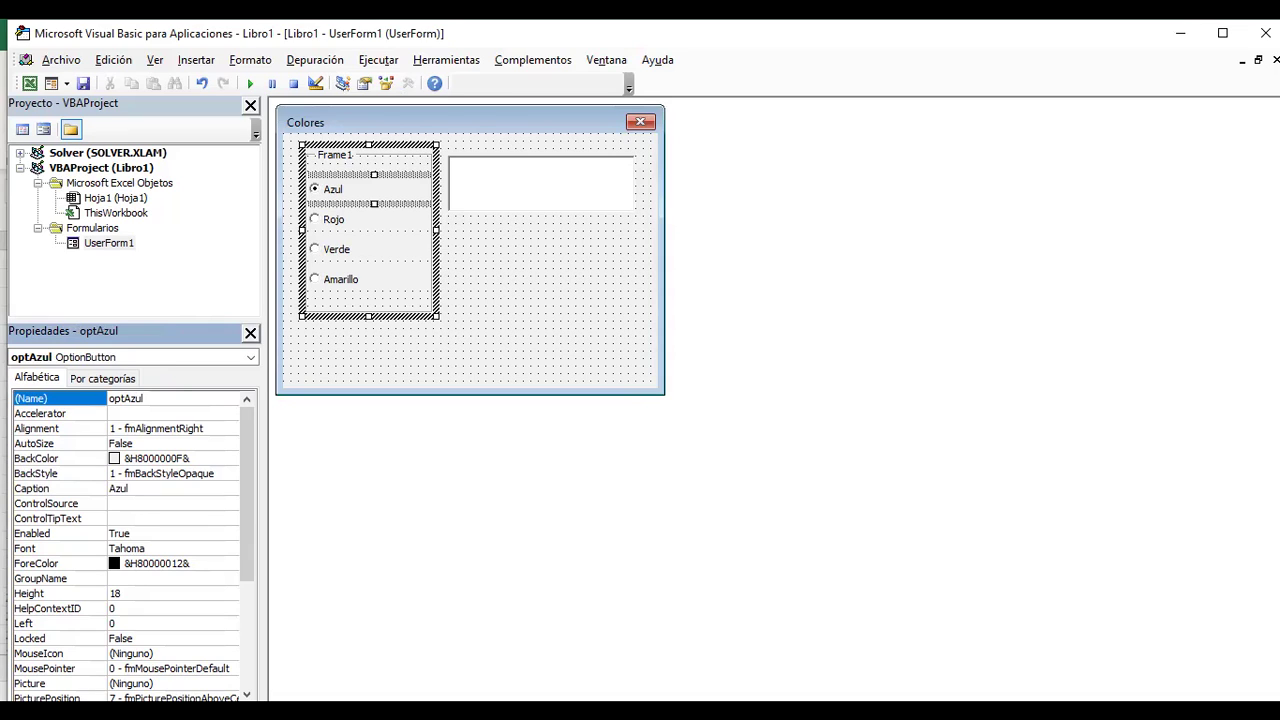
click(334, 219)
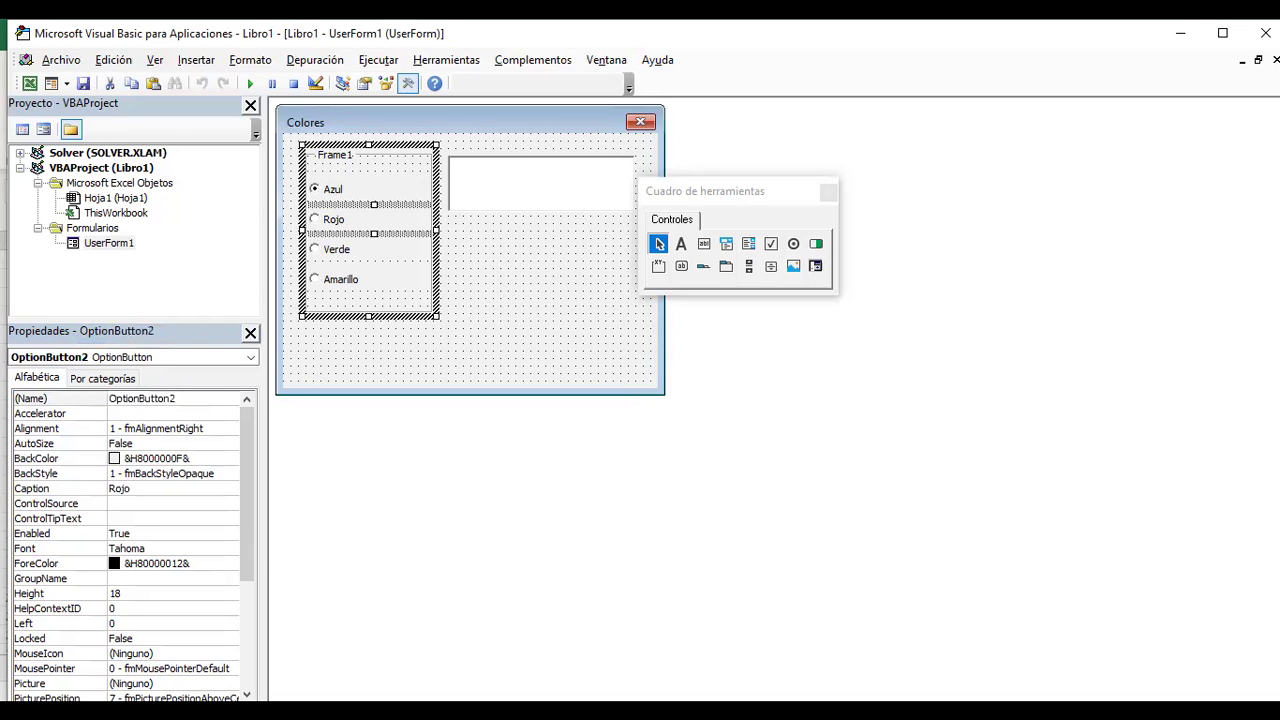
key(F4)
click(176, 398)
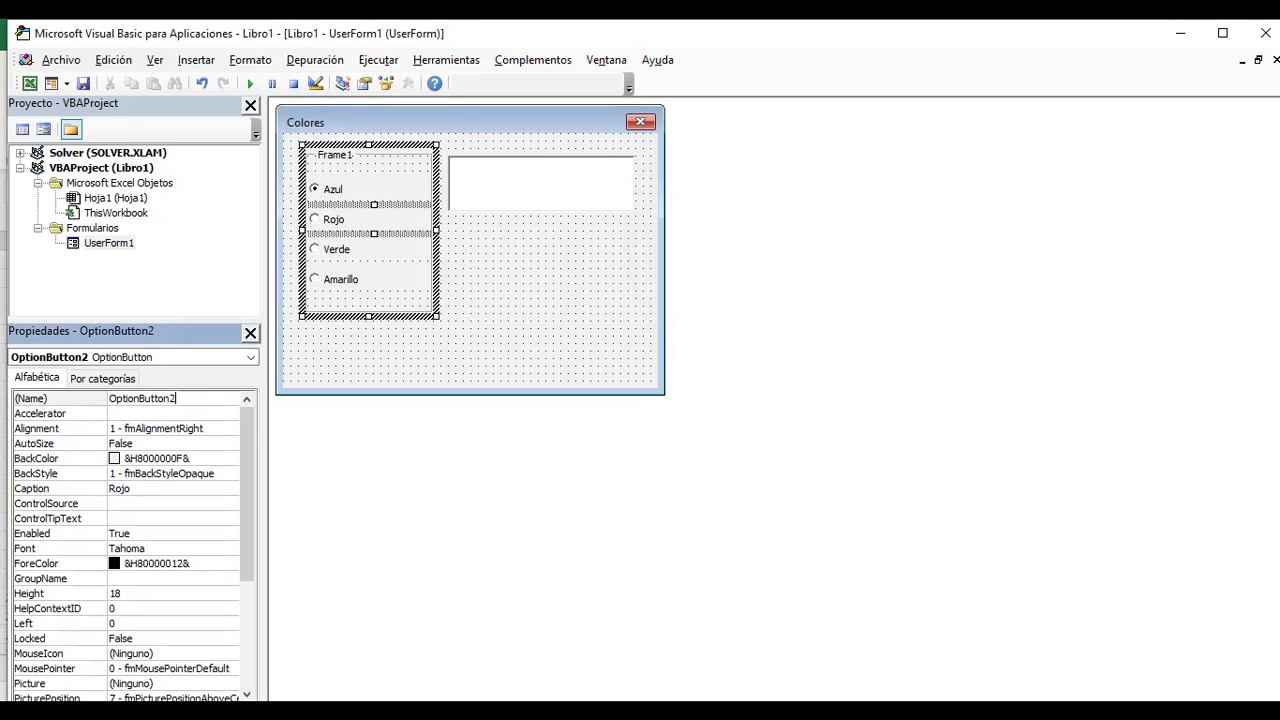
double_click(142, 398)
text(optRojo)
key(Return)
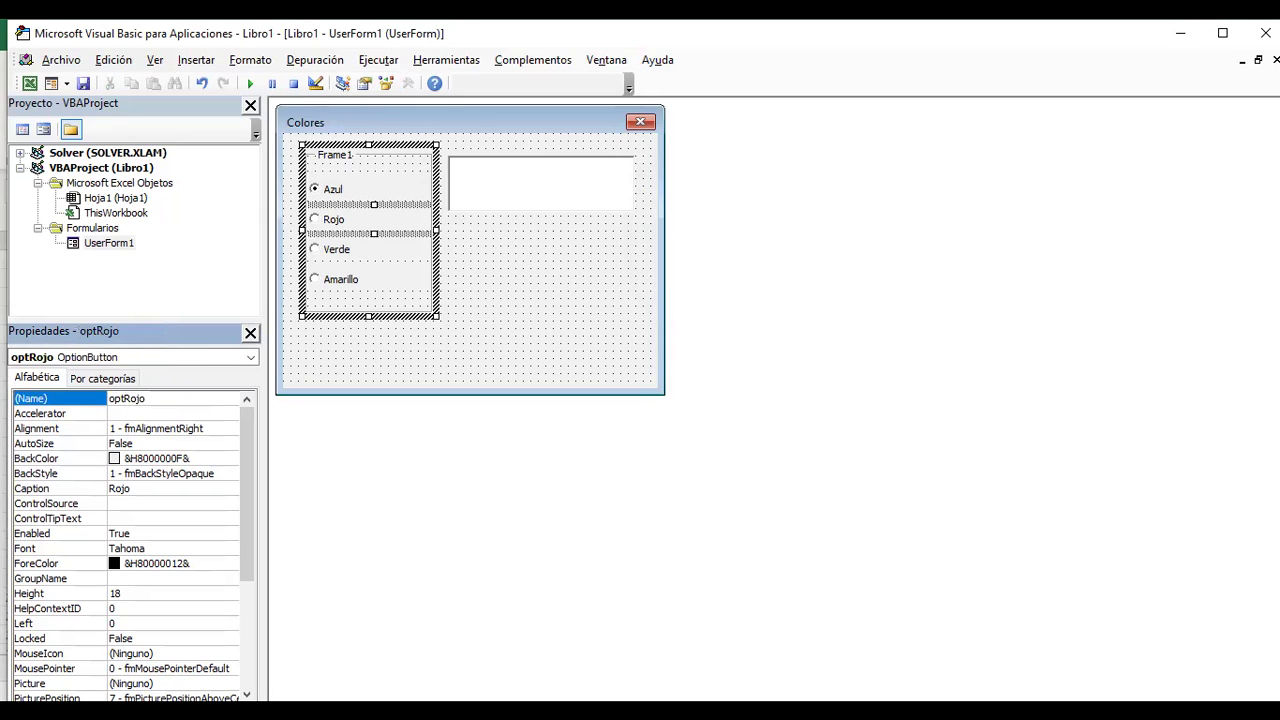
- Rename the Verde and Amarillo option buttons OptVerde and OptAmarillo
click(336, 249)
key(F4)
text(OptVerde)
key(Return)
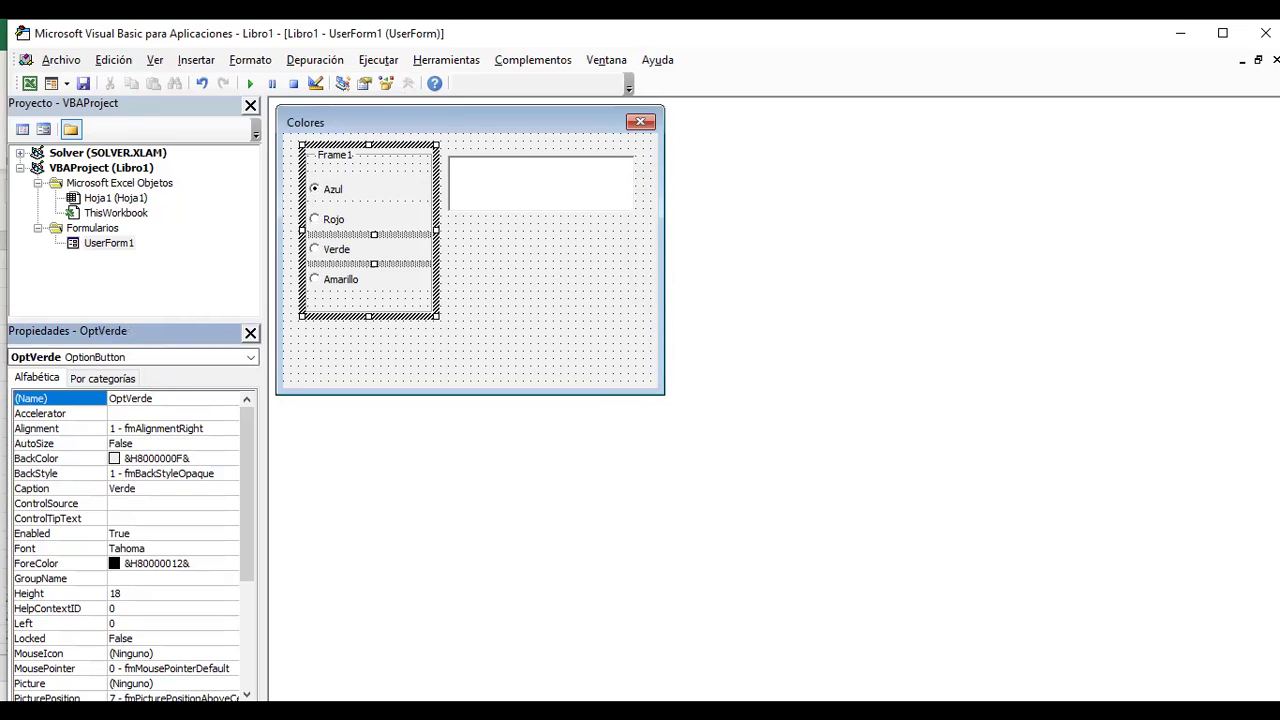
click(340, 279)
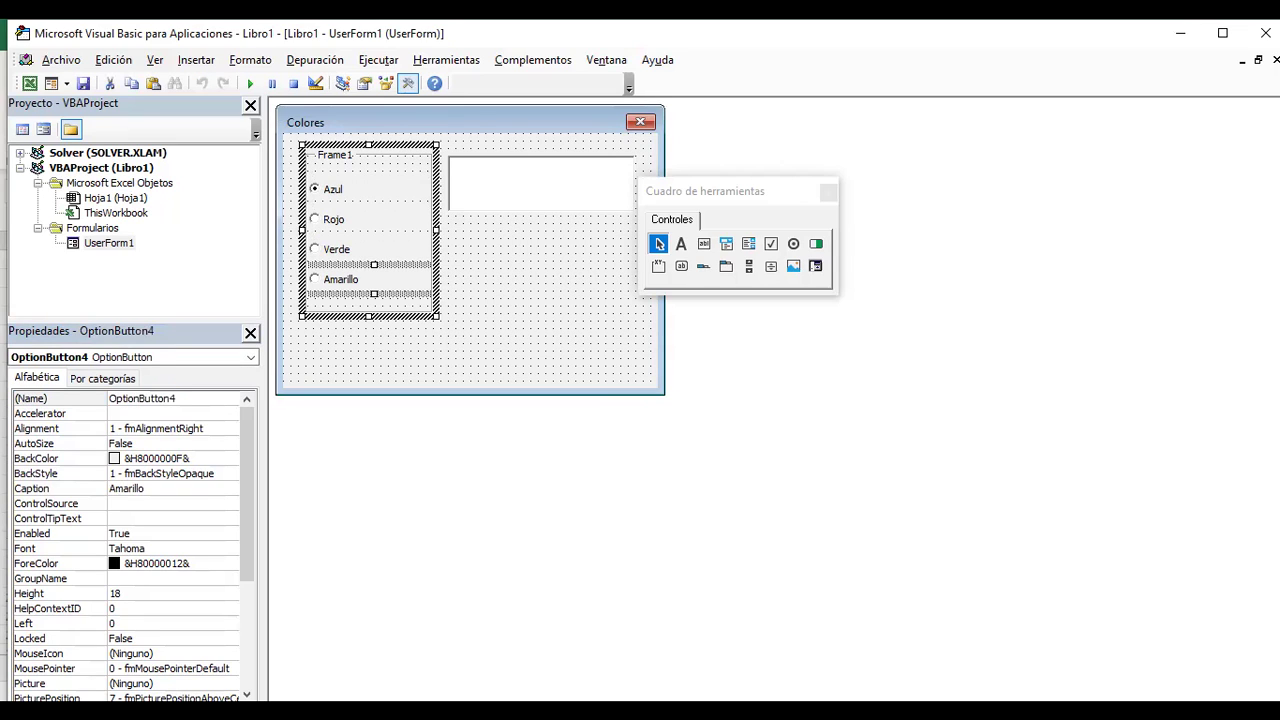
key(F4)
text(OptAmarillo)
key(Return)
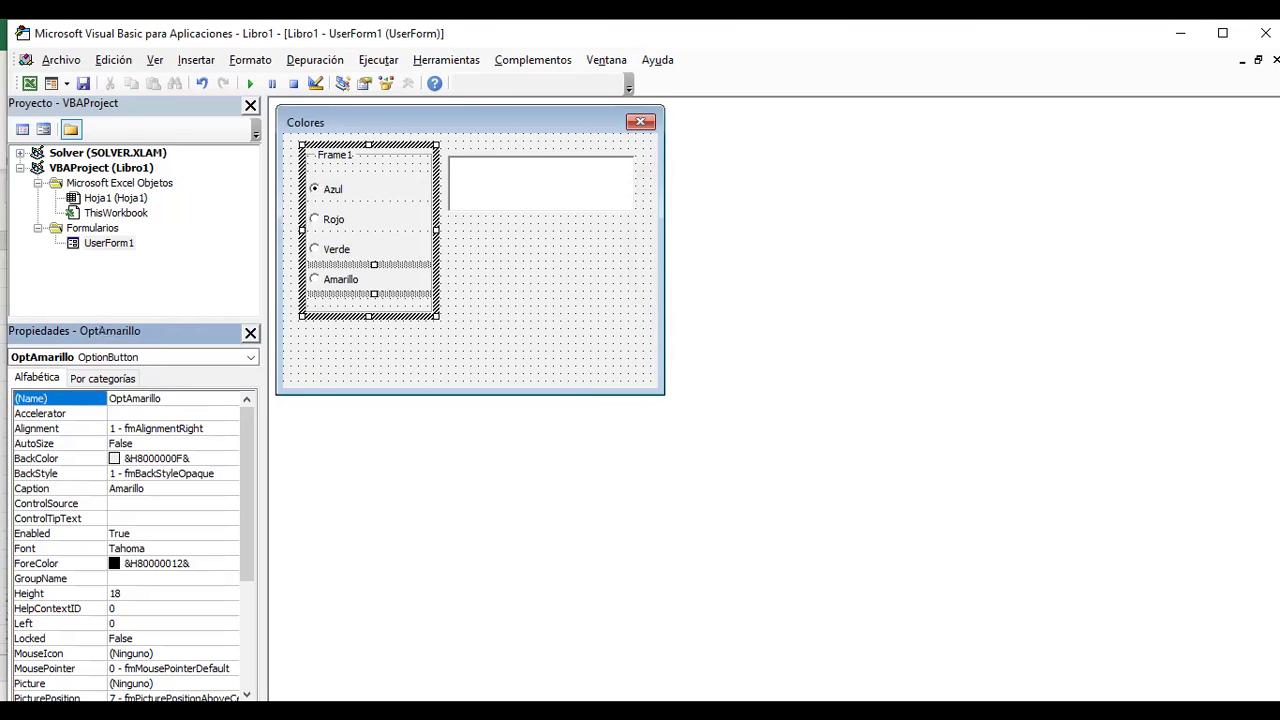
- Check each option button's new name, then select the Colores form itself
click(332, 189)
click(333, 219)
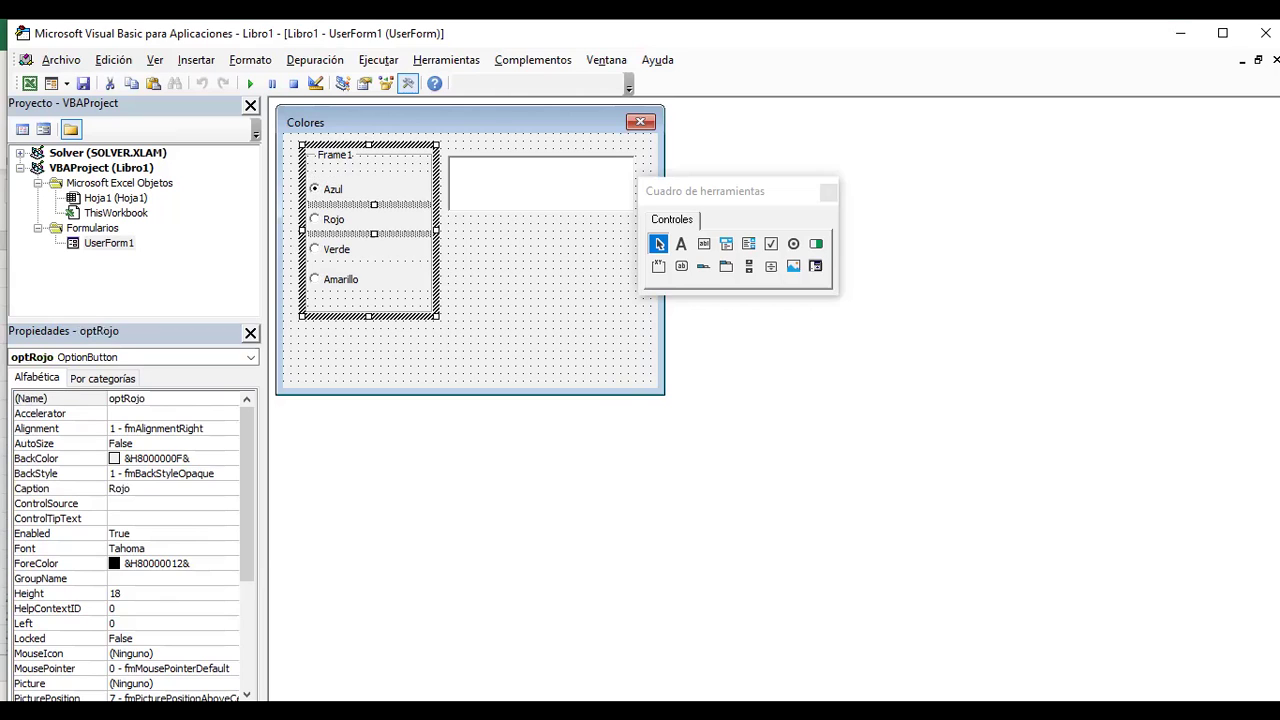
click(336, 249)
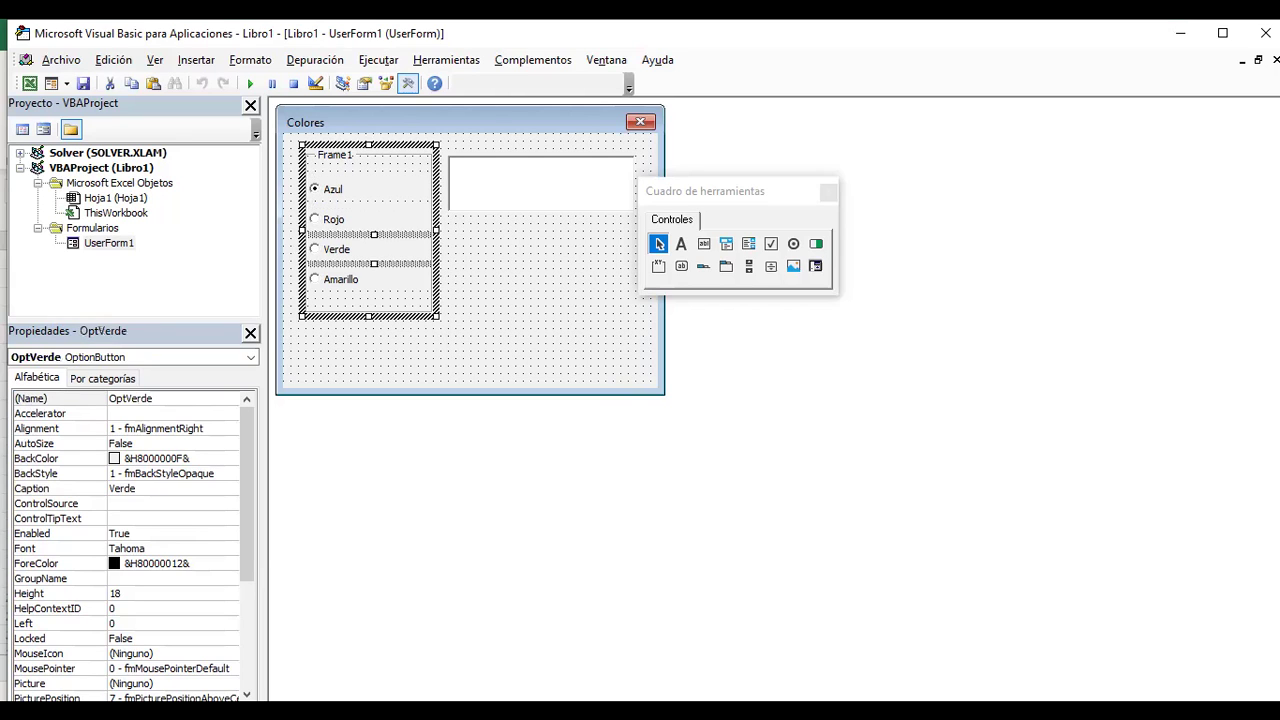
click(340, 279)
click(550, 340)
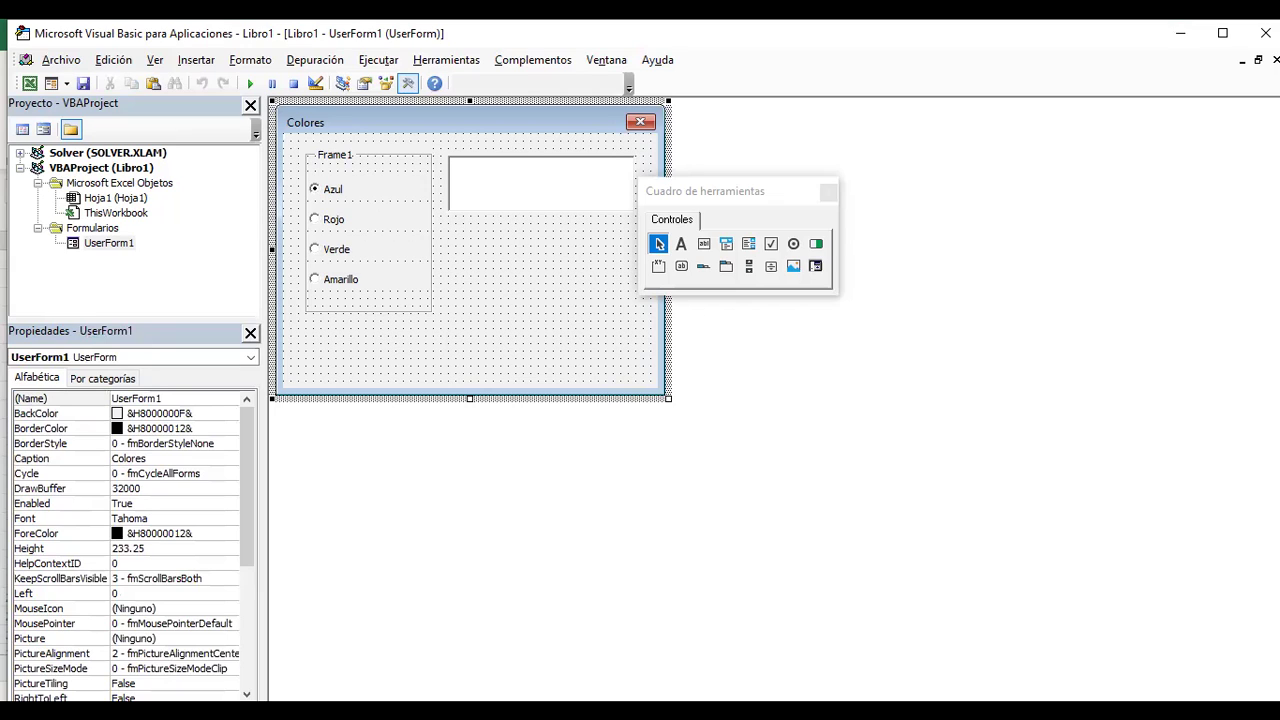
- Select the Colores UserForm and open its code window with F7
key(F5)
click(540, 183)
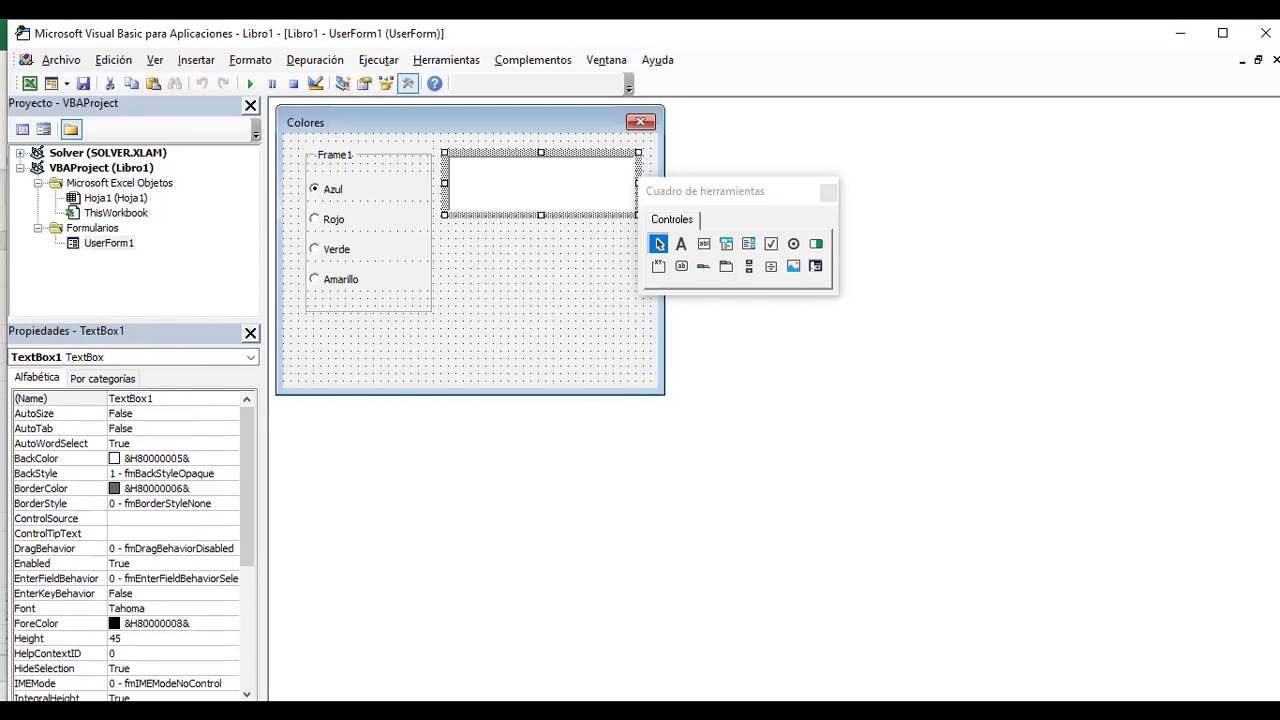
click(470, 340)
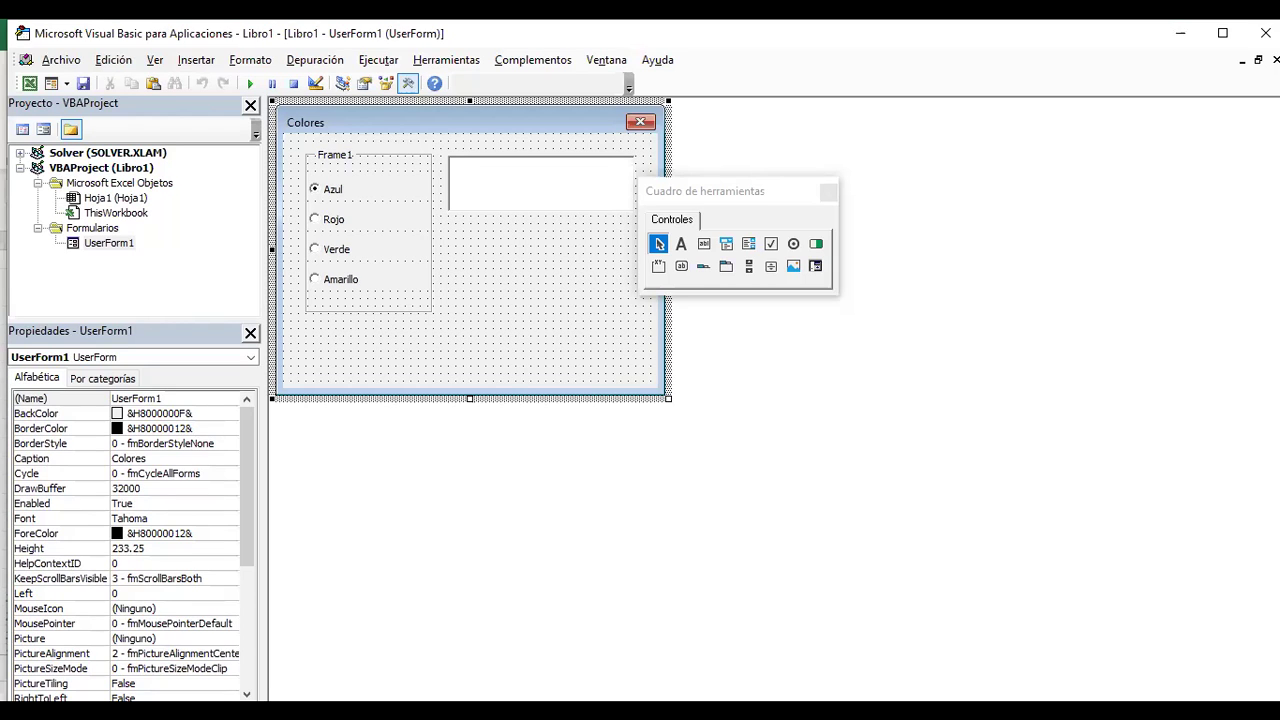
key(F7)
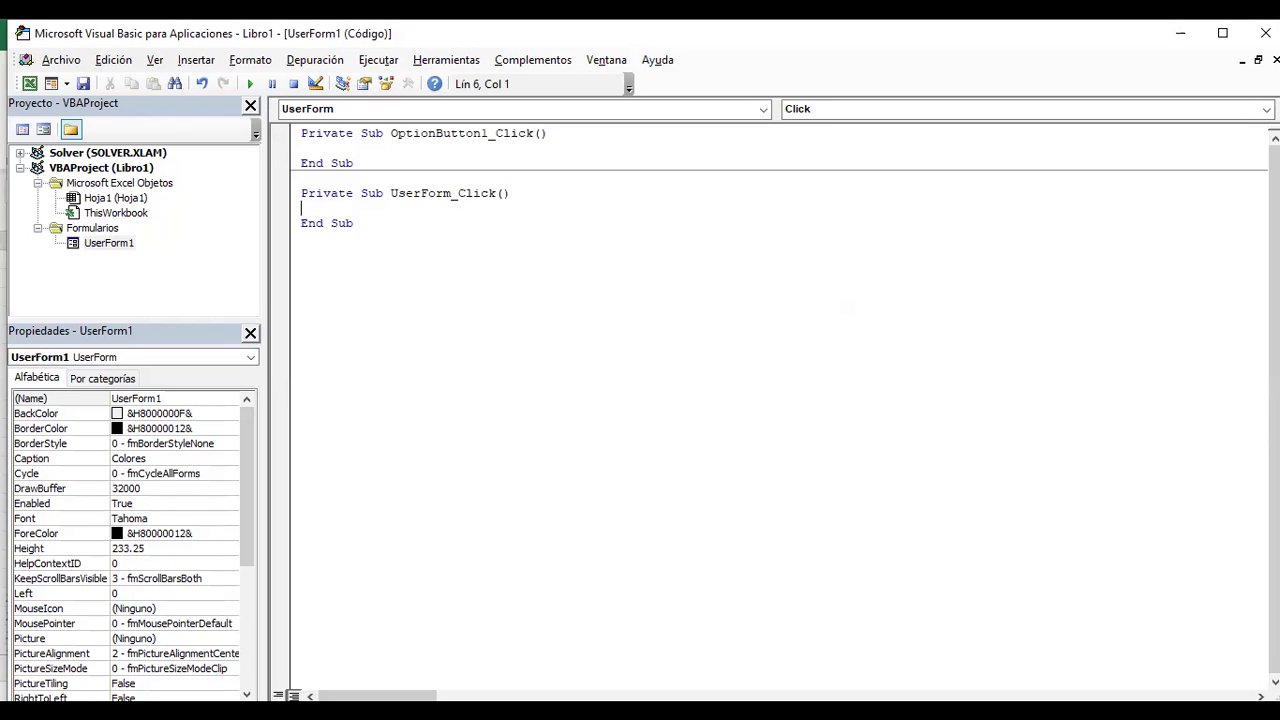
- Add an empty UserForm_Activate procedure and delete the empty UserForm_Click block
click(1266, 109)
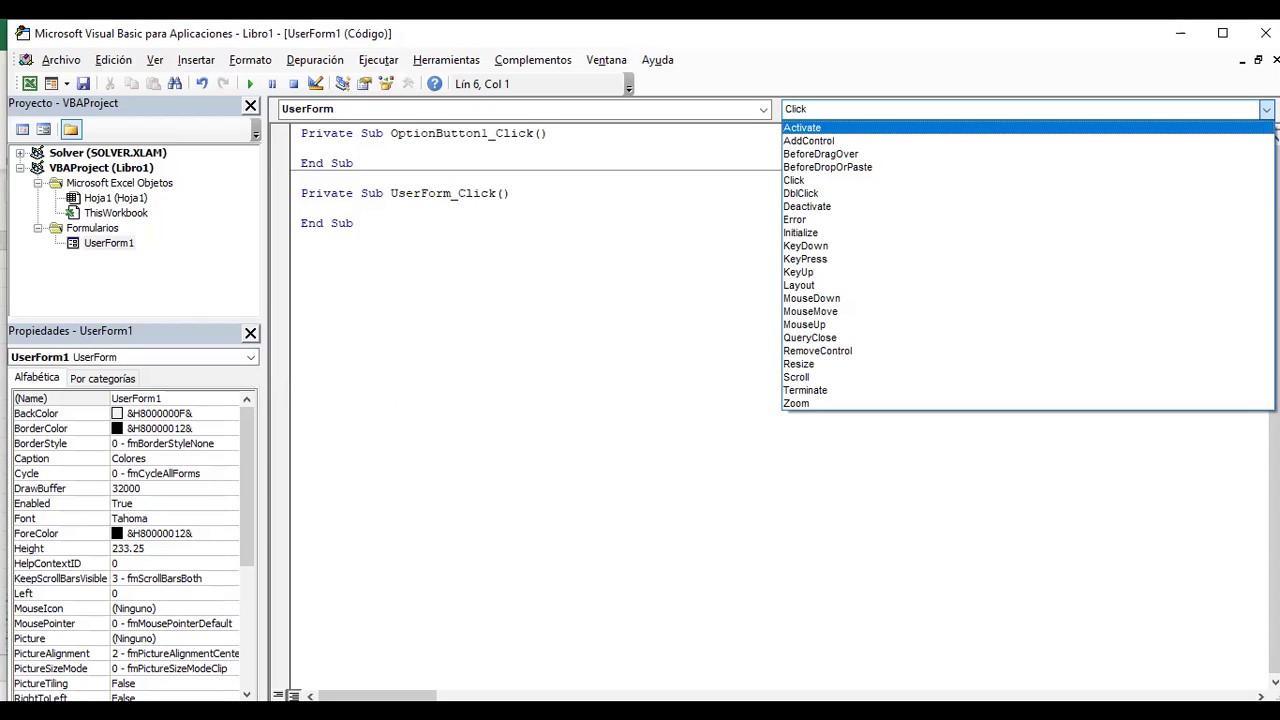
key(Return)
drag(360, 283, 301, 253)
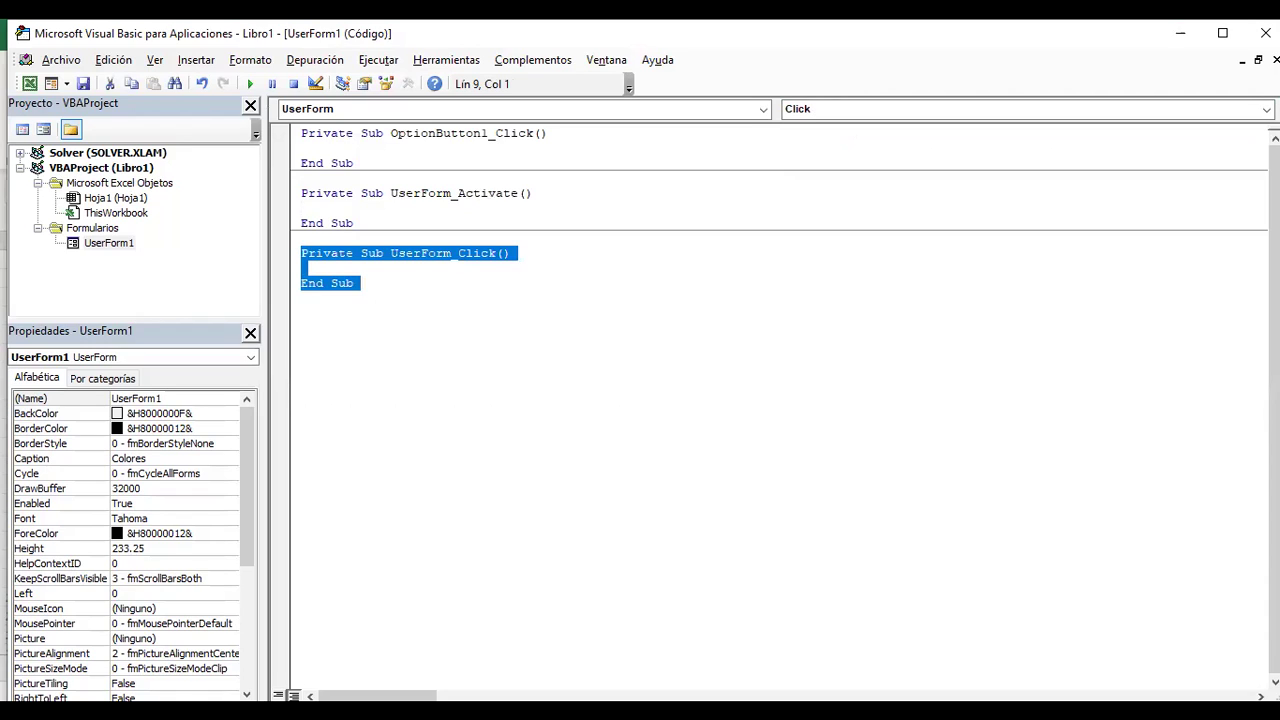
key(Delete)
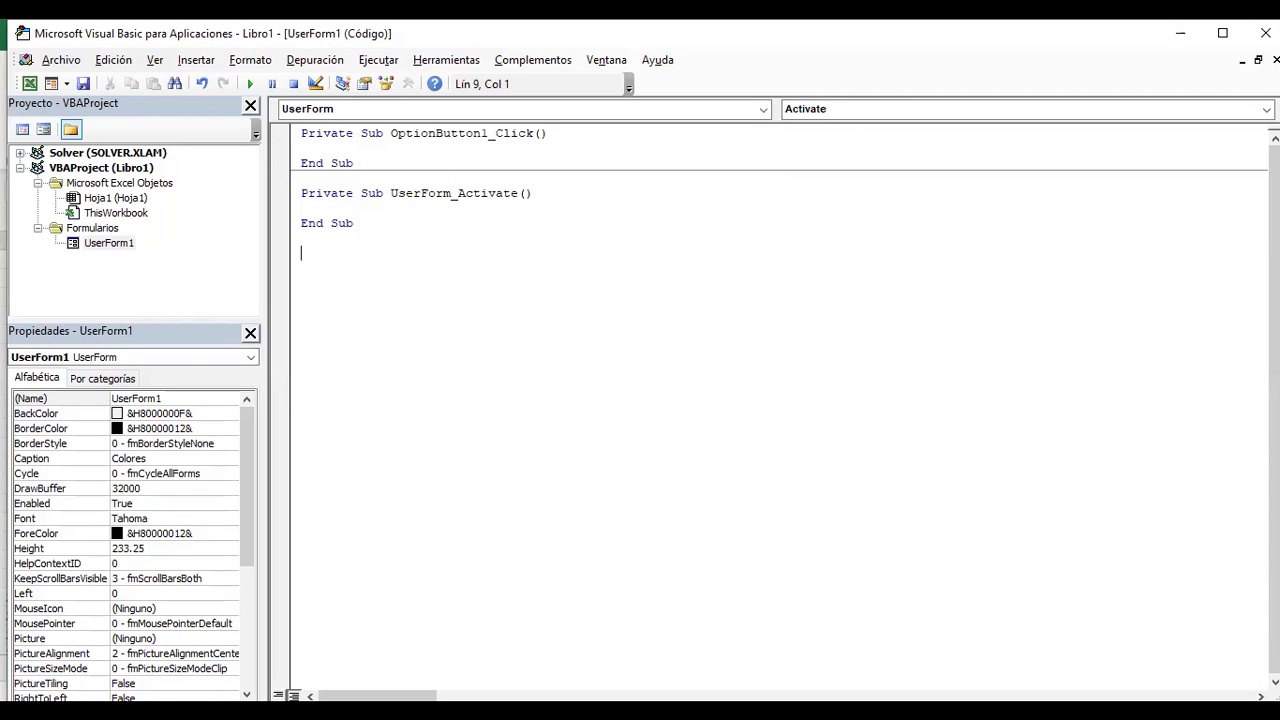
click(302, 208)
- In the form designer, set TextBox1's (Name) to txtCaja
key(shift+F7)
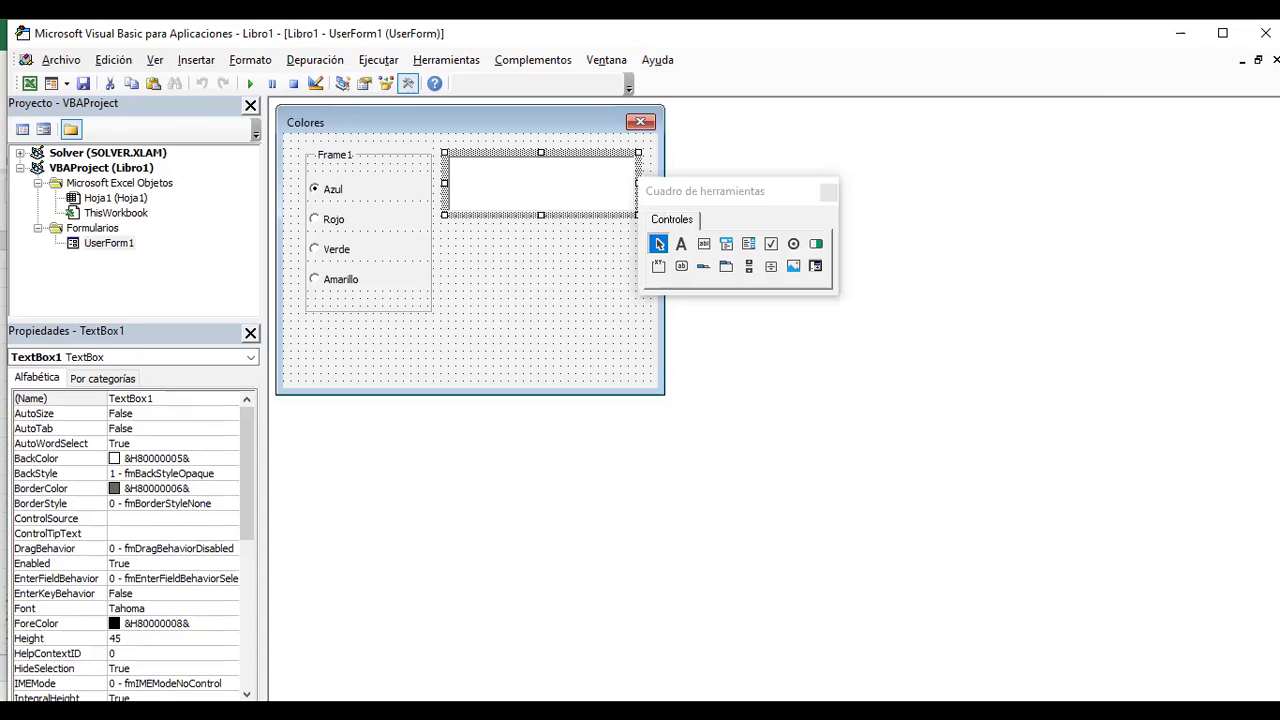
key(F5)
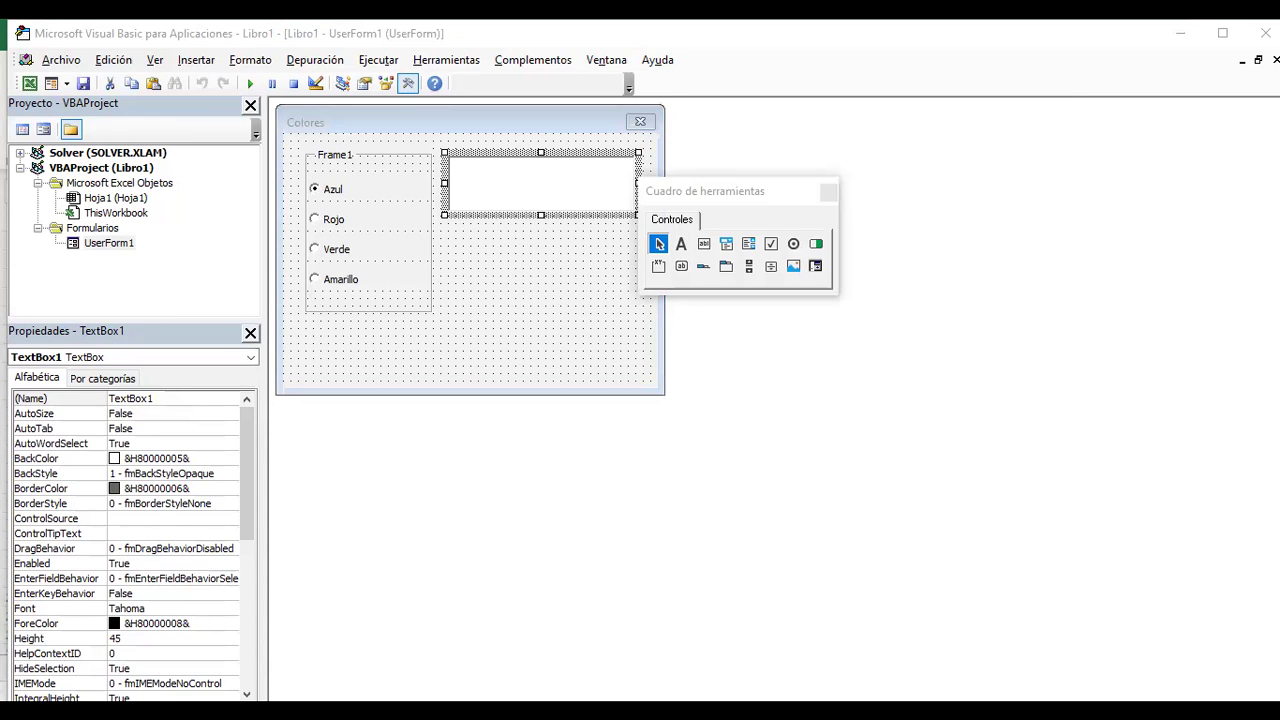
click(130, 398)
text(txt)
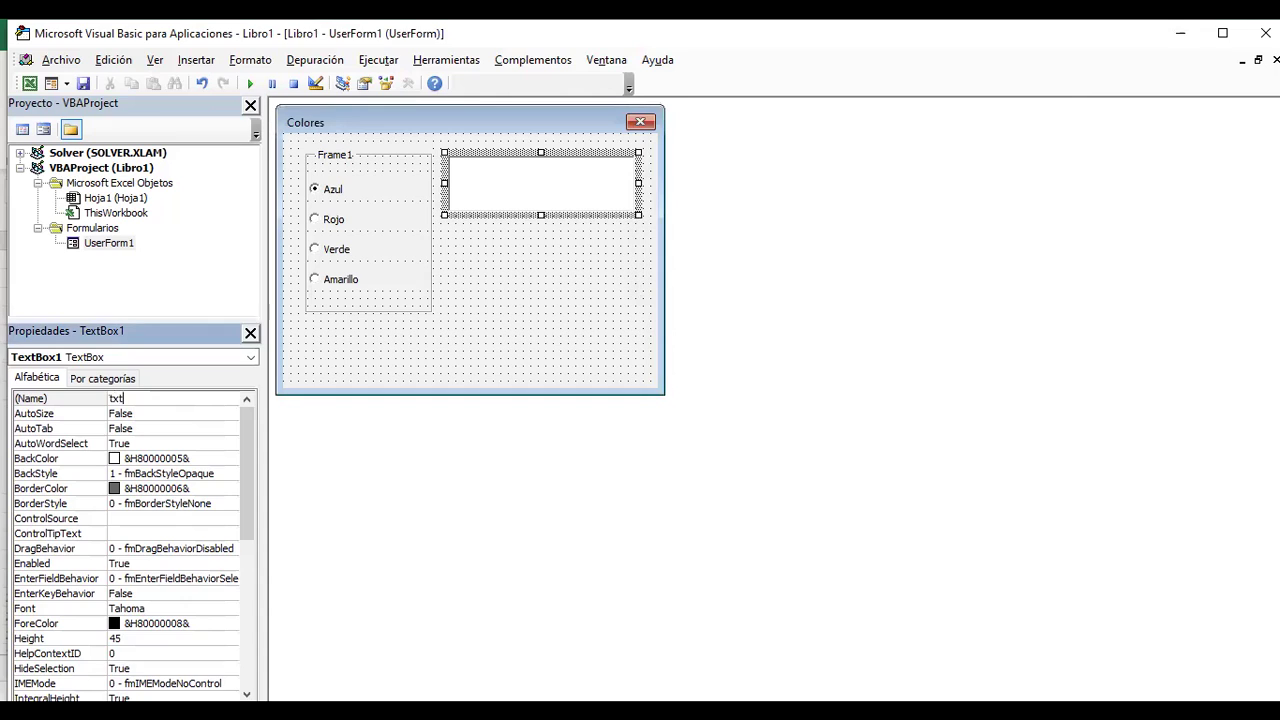
key(Return)
text(Ca)
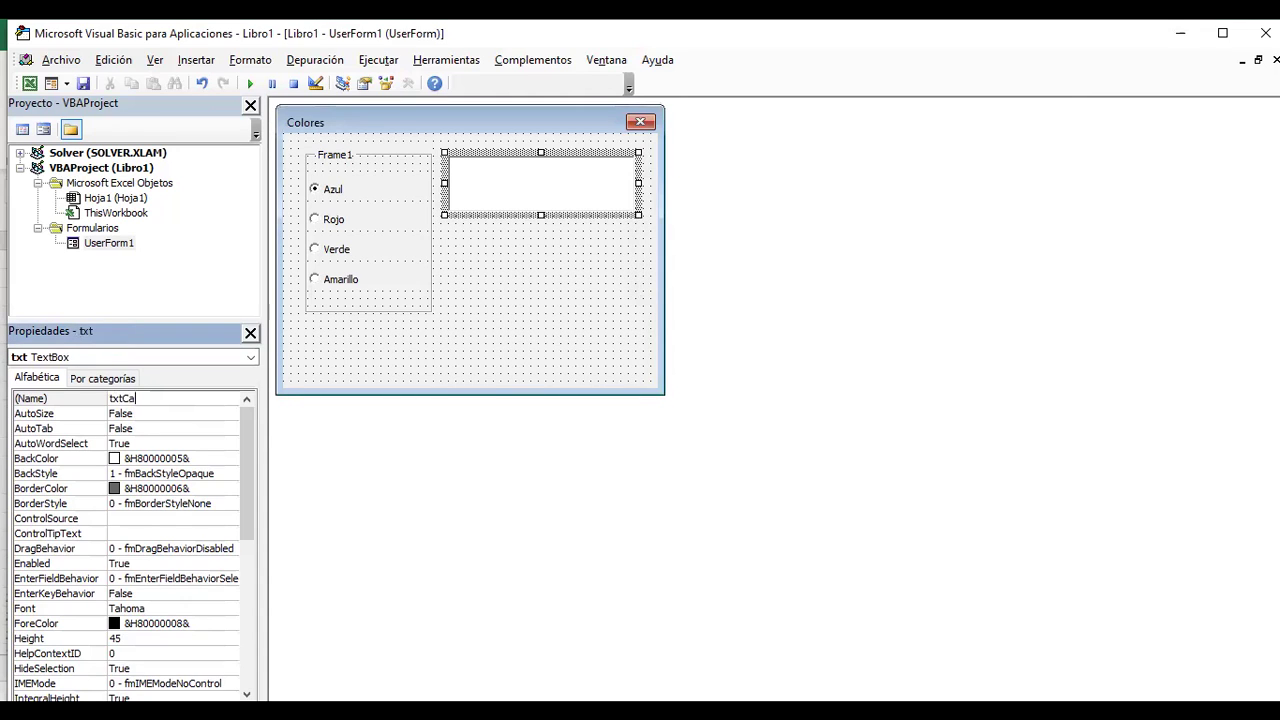
text(ja)
key(Return)
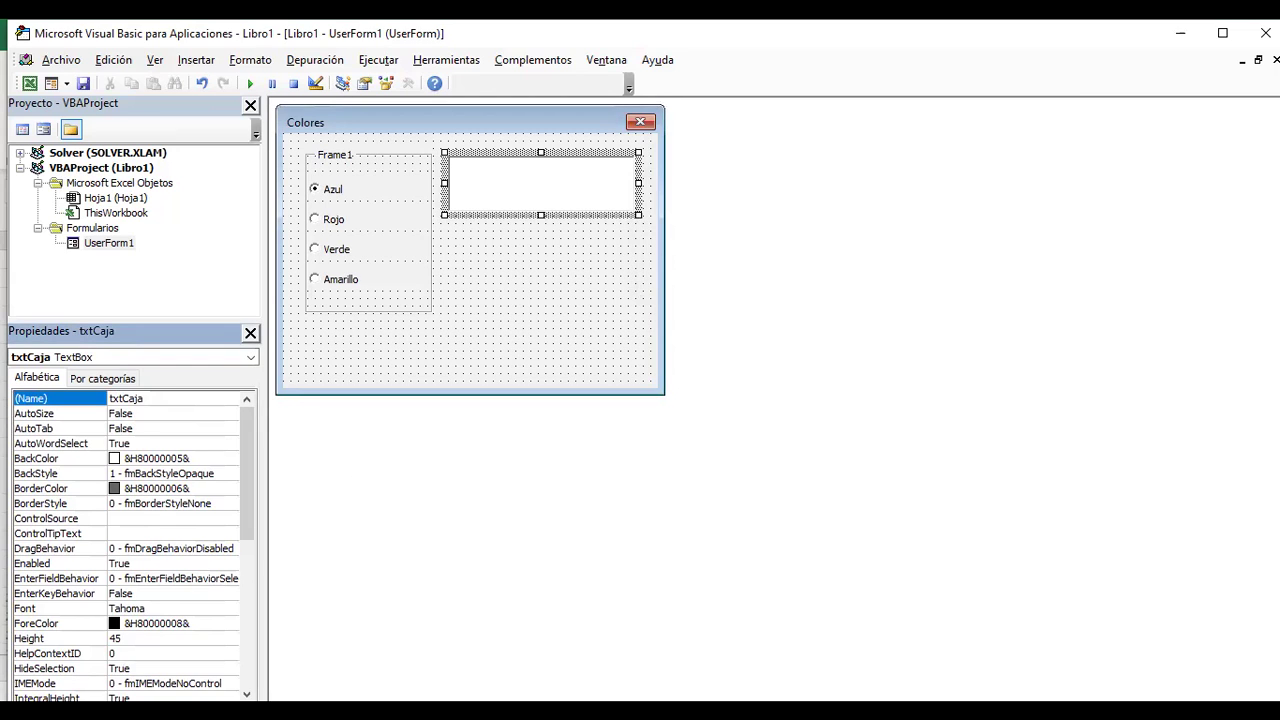
key(F7)
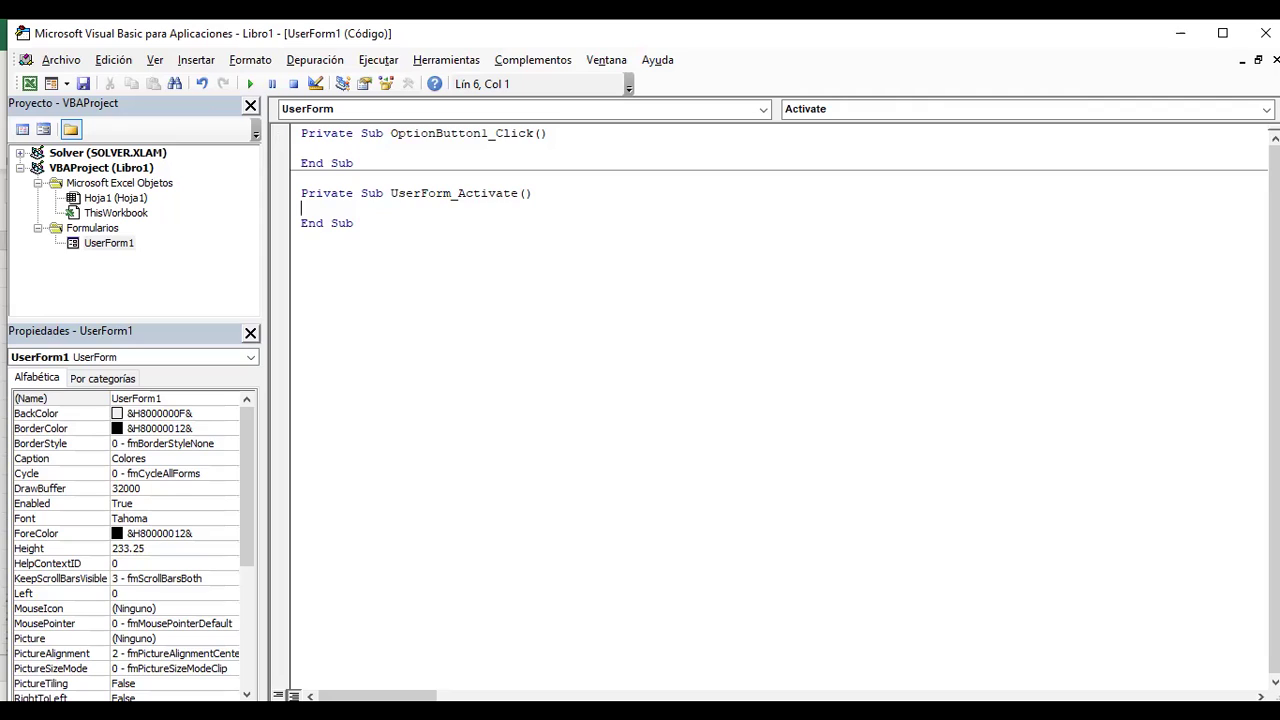
- Write txtCaja.top=0 in UserForm_Activate, fixing the mistyped characters
text(txtCaja)
text(.top)
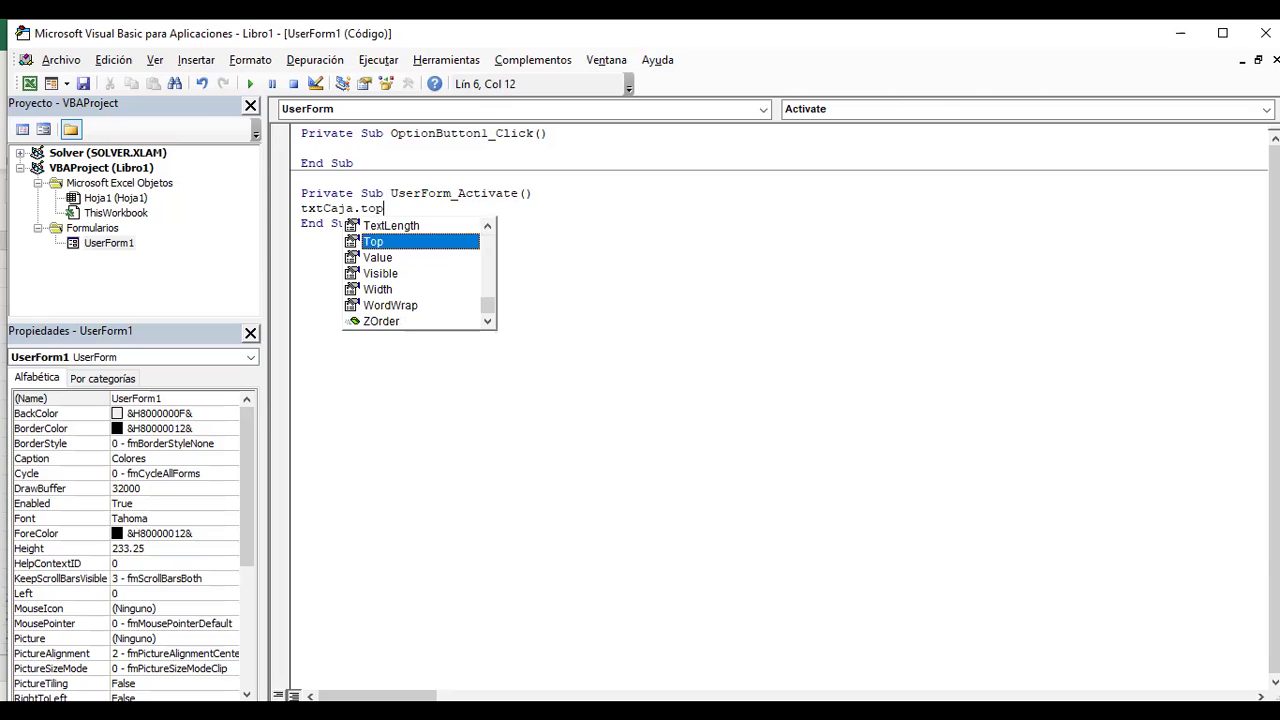
text()0)
key(BackSpace)
key(BackSpace)
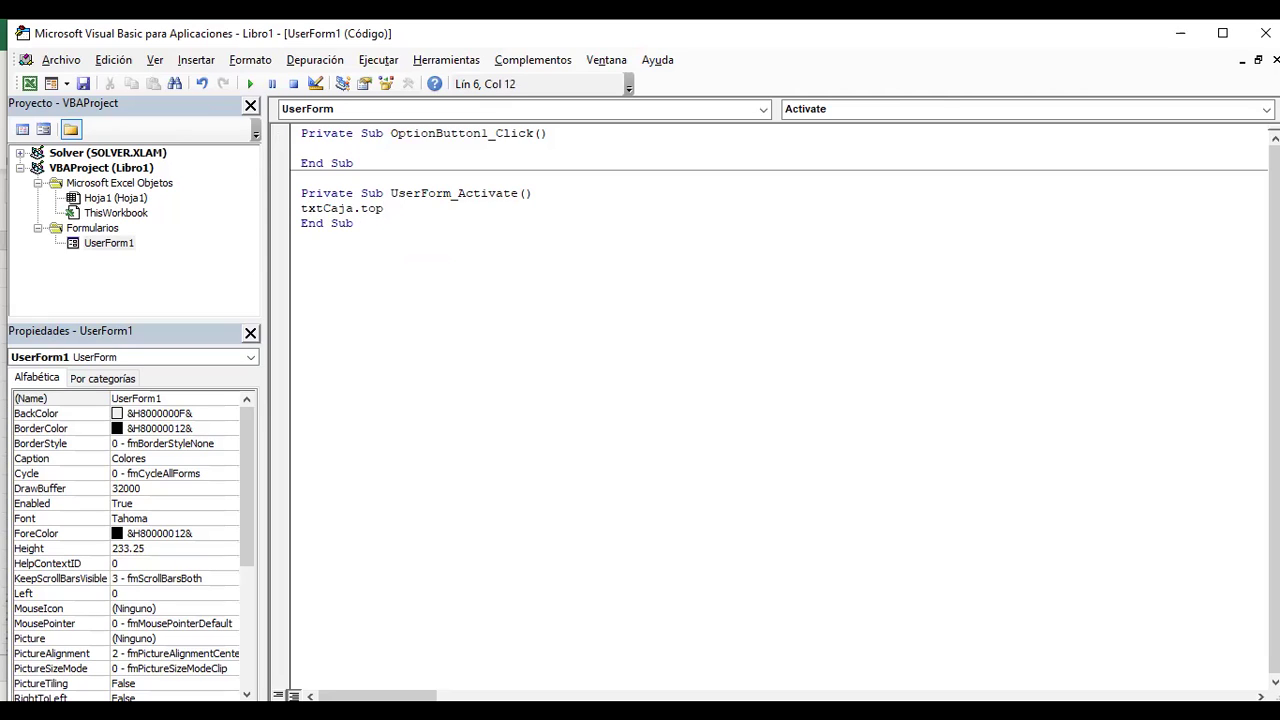
key(BackSpace)
text(=)
text(0)
key(shift+F7)
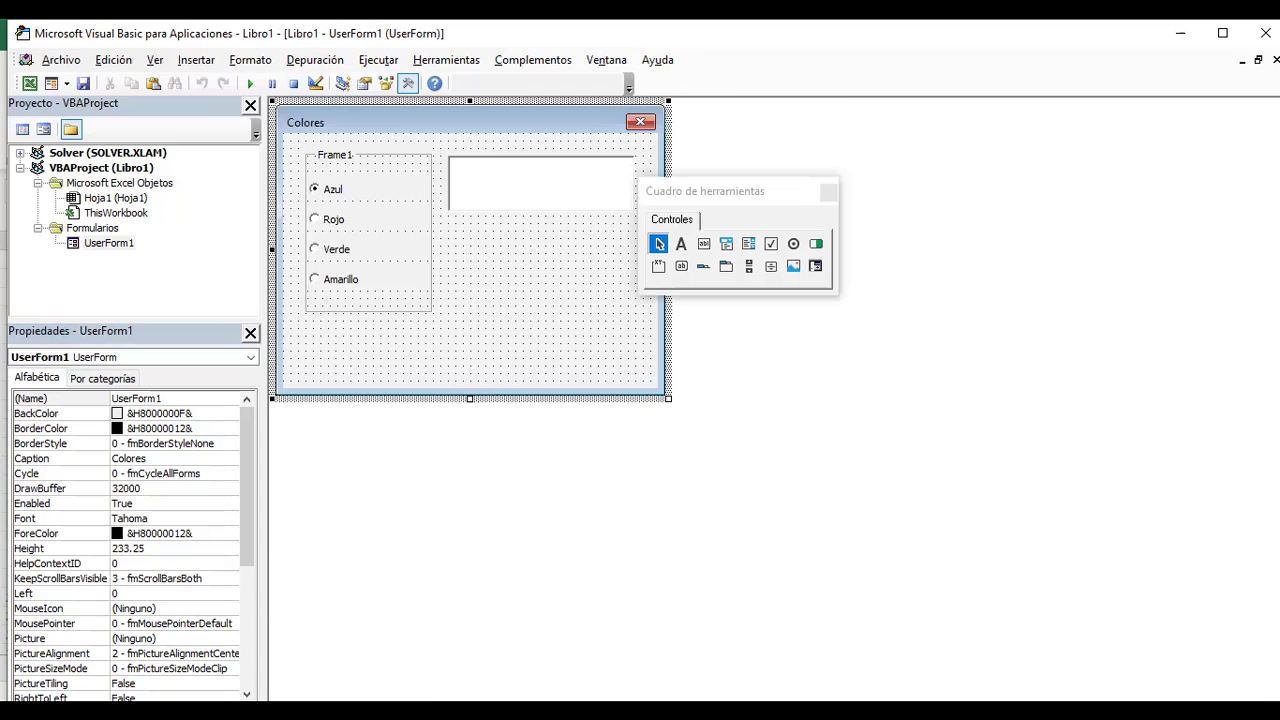
key(F7)
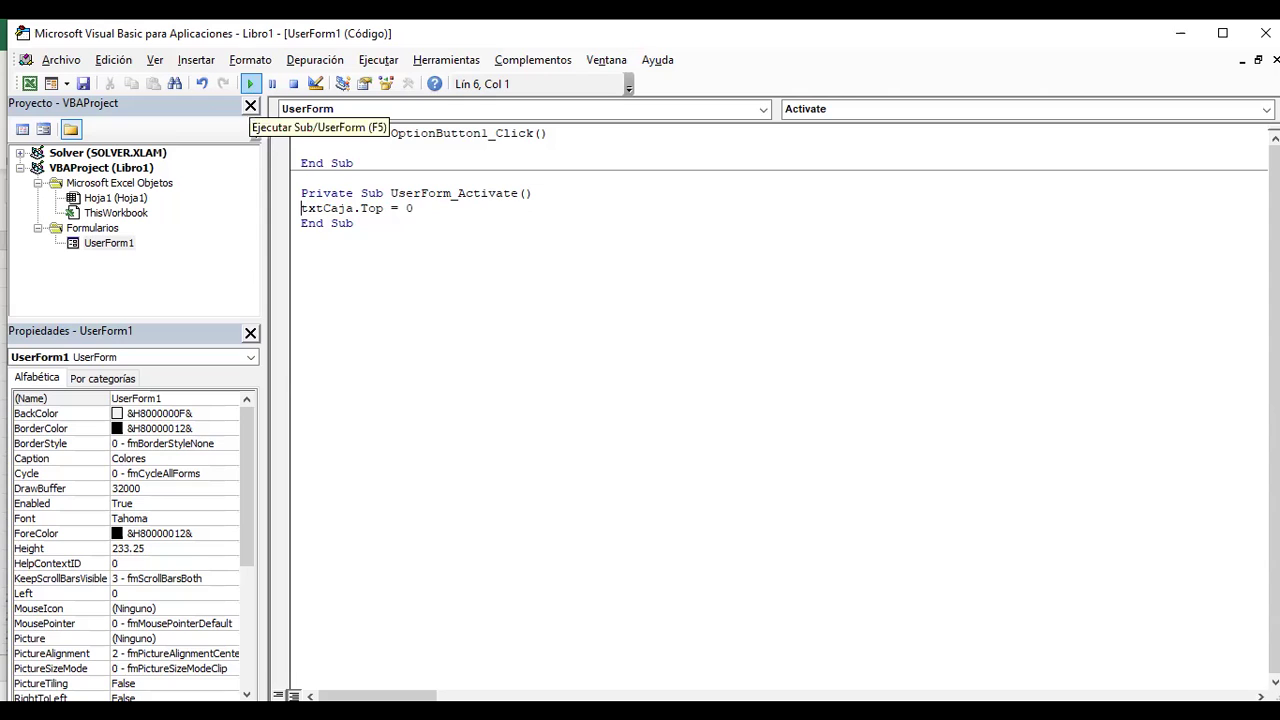
- Run the Colores form to check txtCaja sits at the top, close it, and select Frame1
click(250, 85)
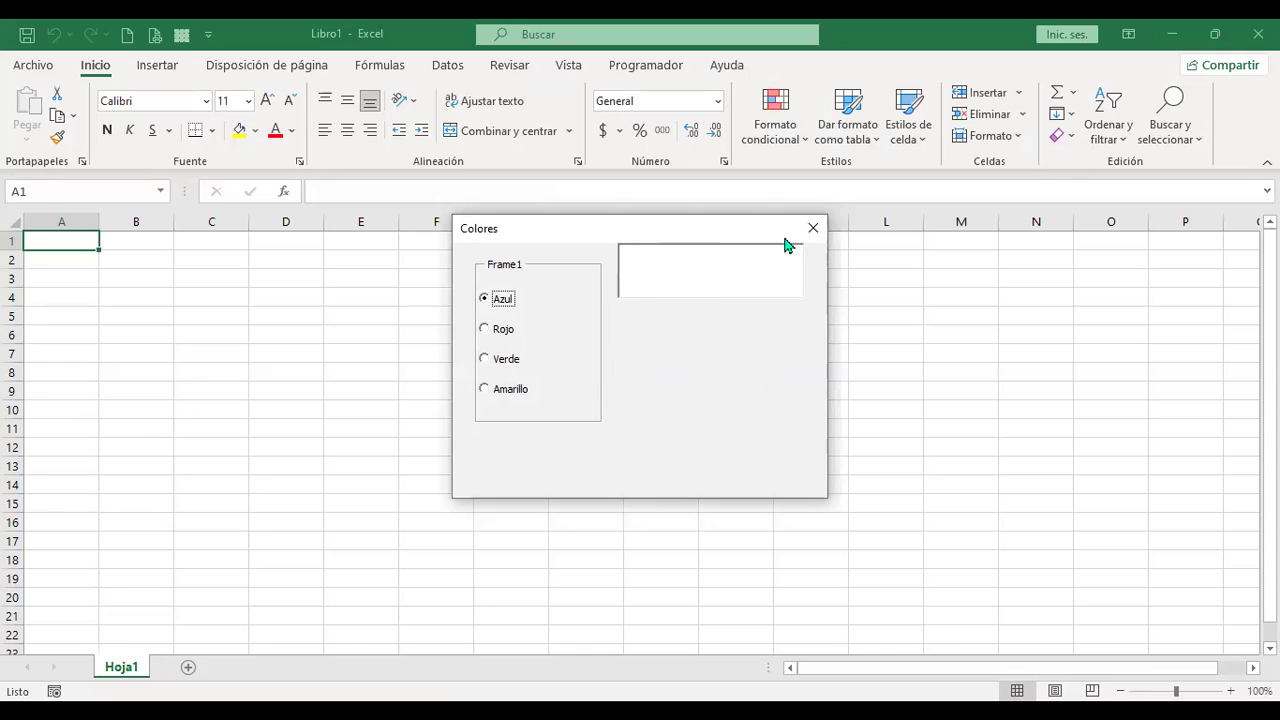
click(817, 229)
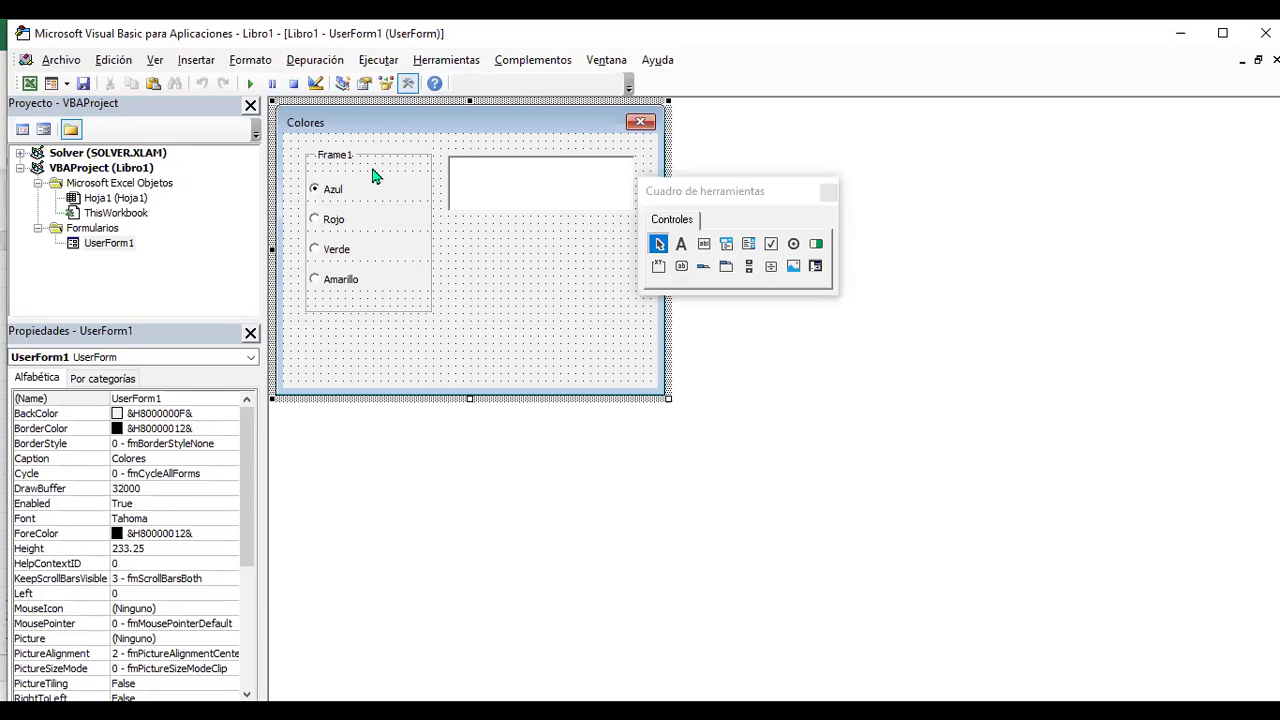
click(344, 162)
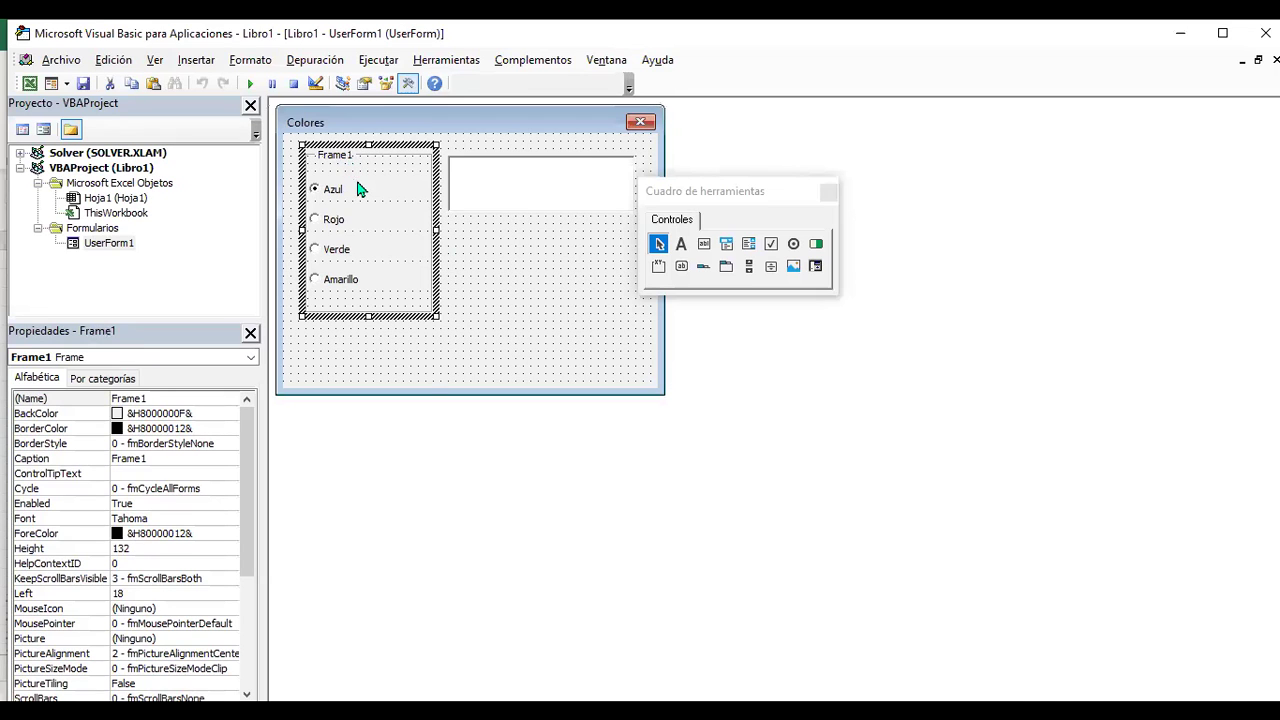
key(alt+F11)
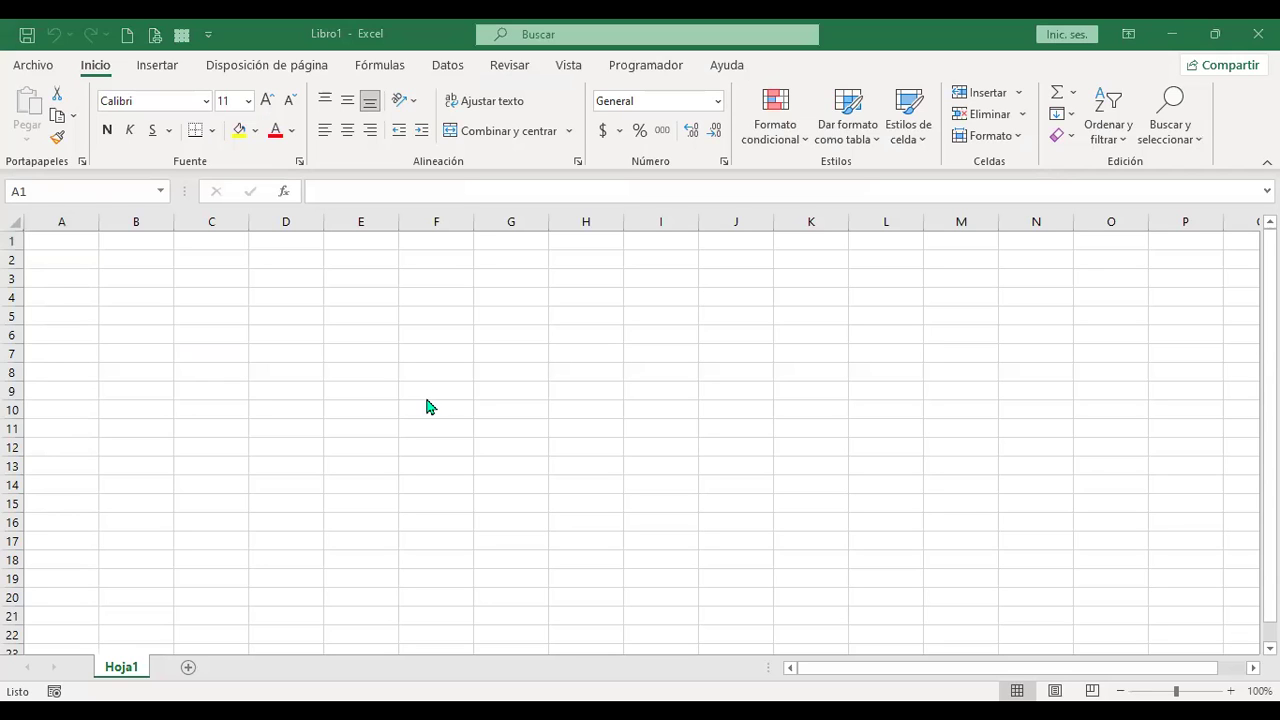
- Set Frame1's Caption to Colores, then select the Azul option button
key(alt+F11)
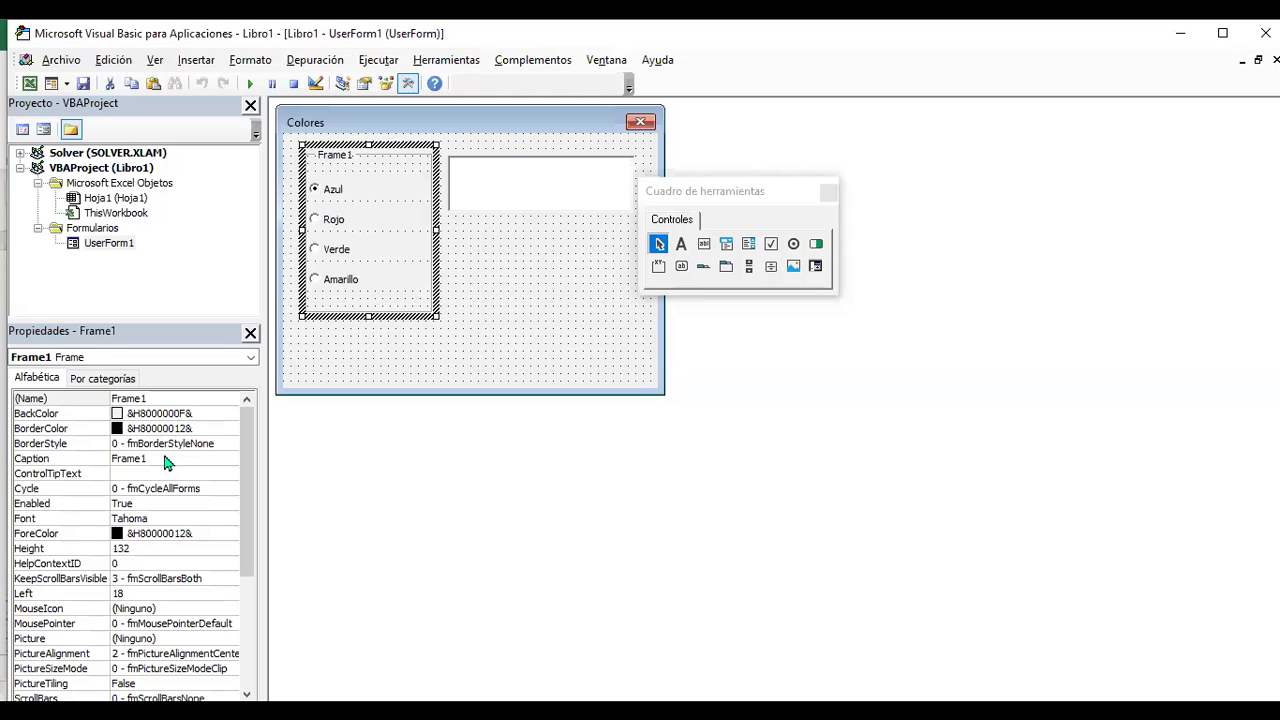
click(166, 458)
text(Colores)
key(Return)
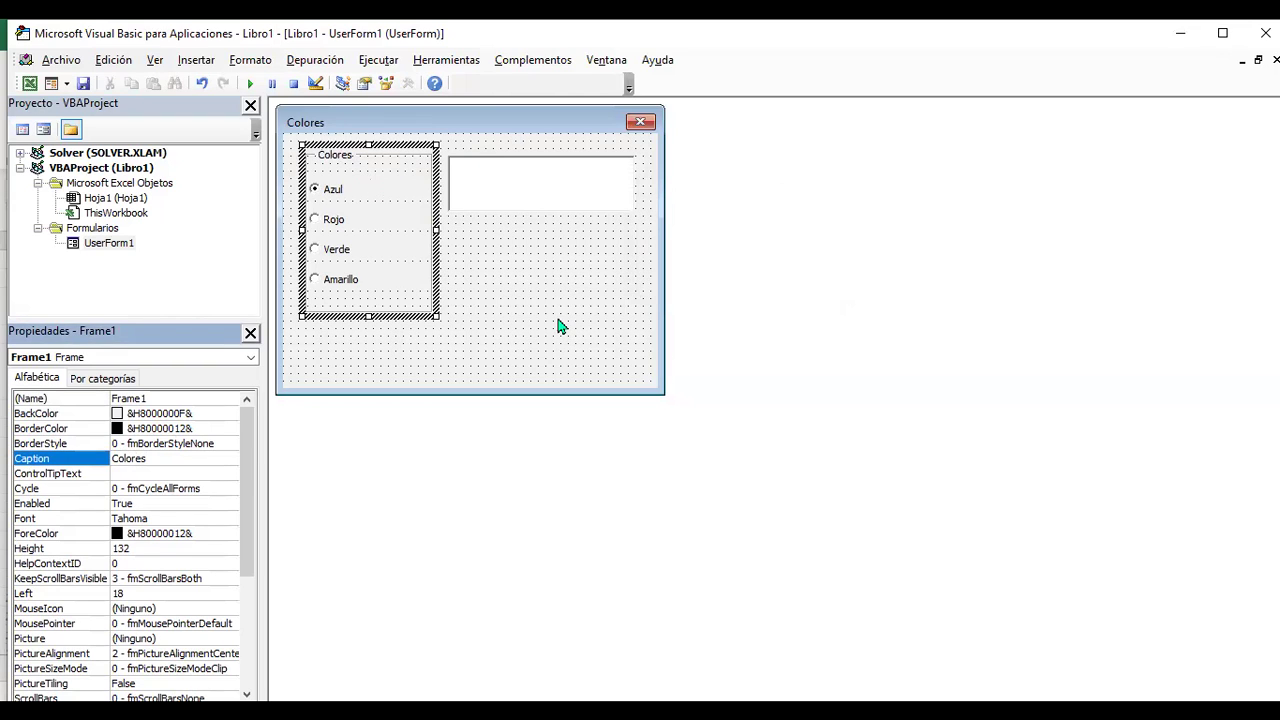
click(367, 197)
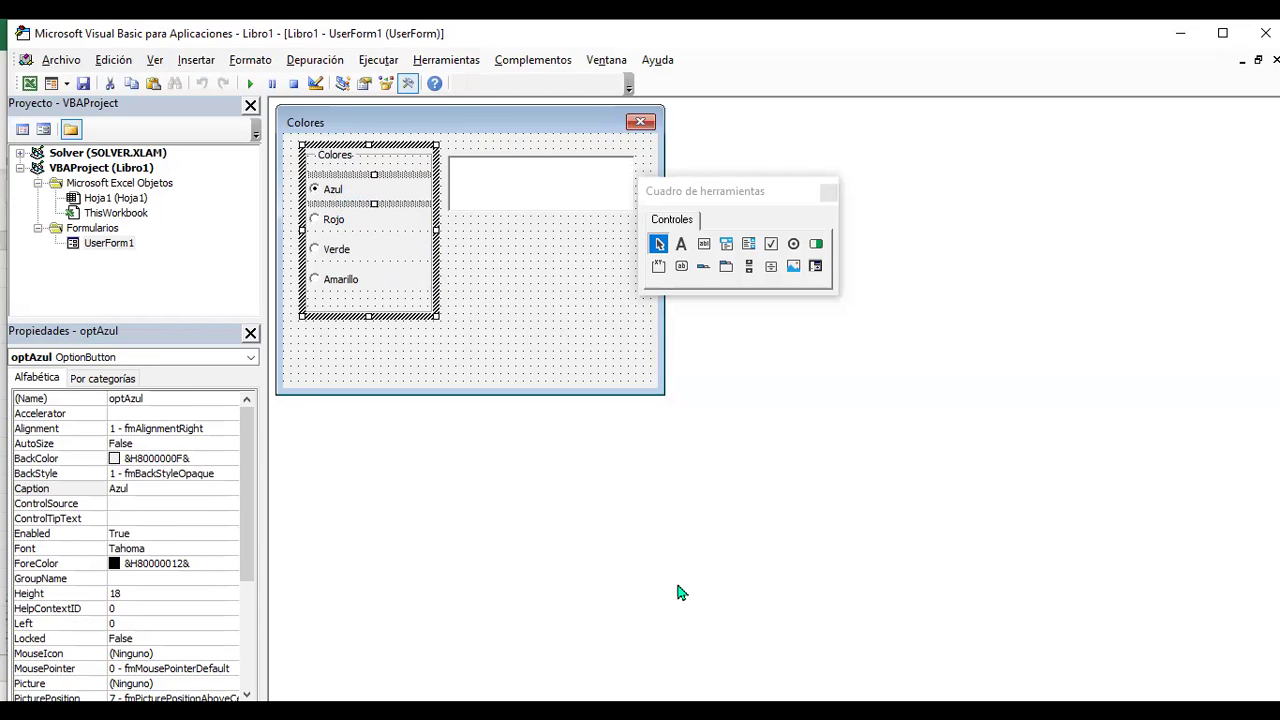
key(F5)
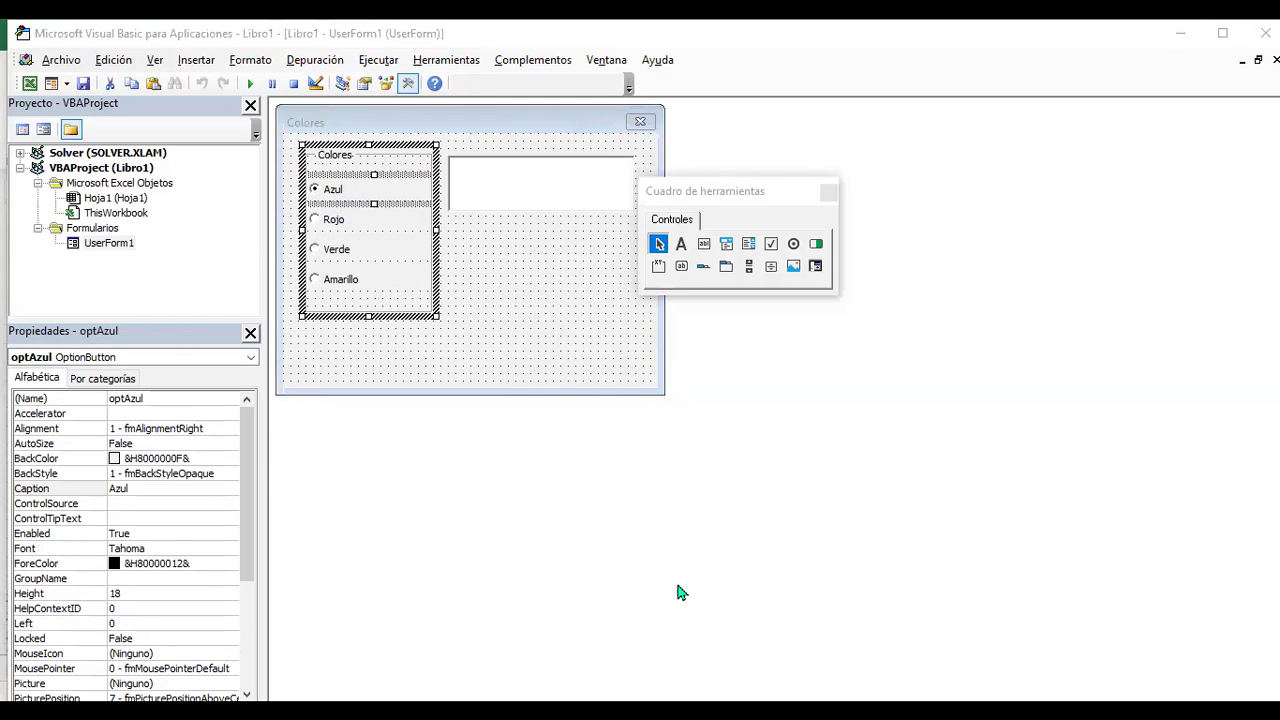
- Create optAzul_Click containing txtCaja.BackColor = vbBlue, completing BackColor with IntelliSense
double_click(350, 189)
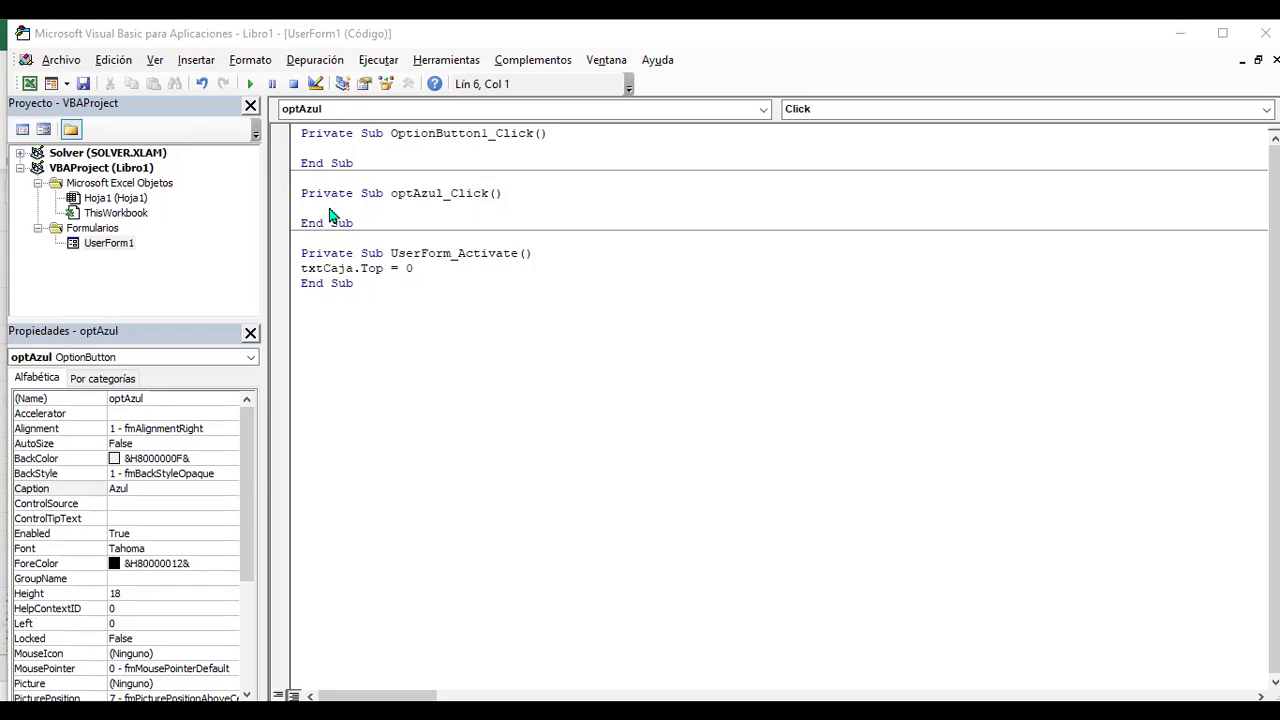
text(txtCaja)
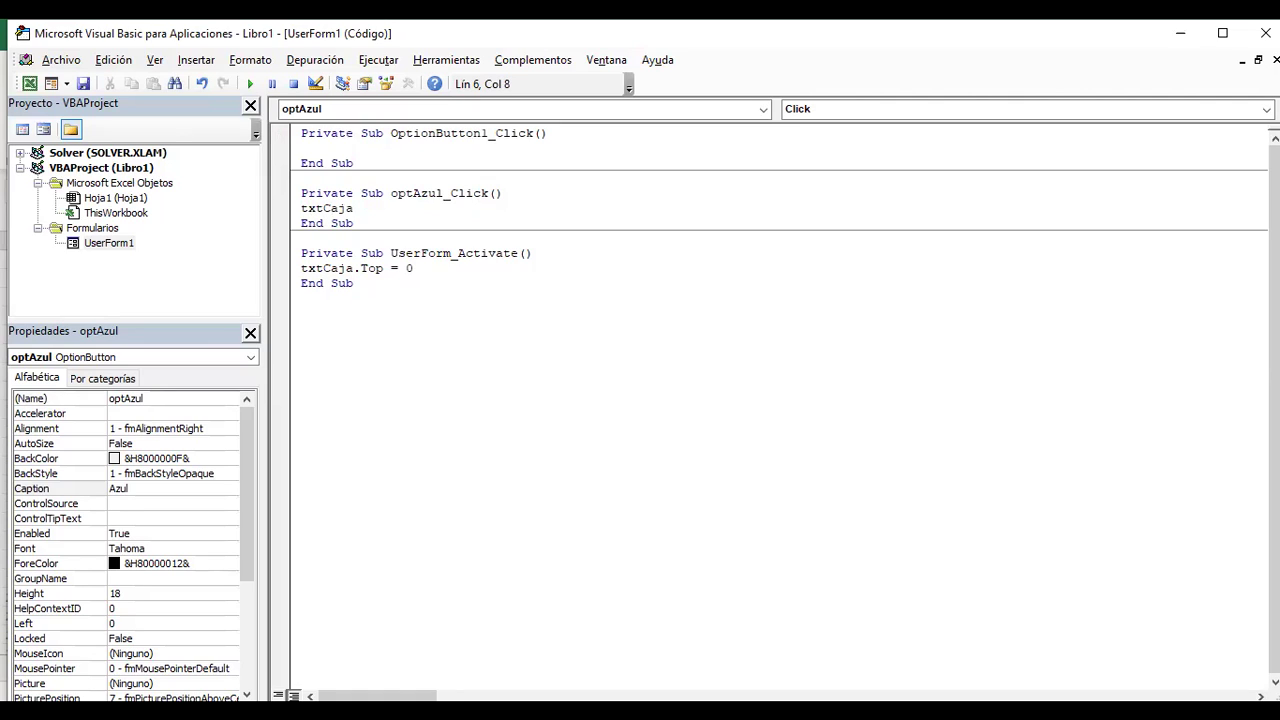
key(alt+Tab)
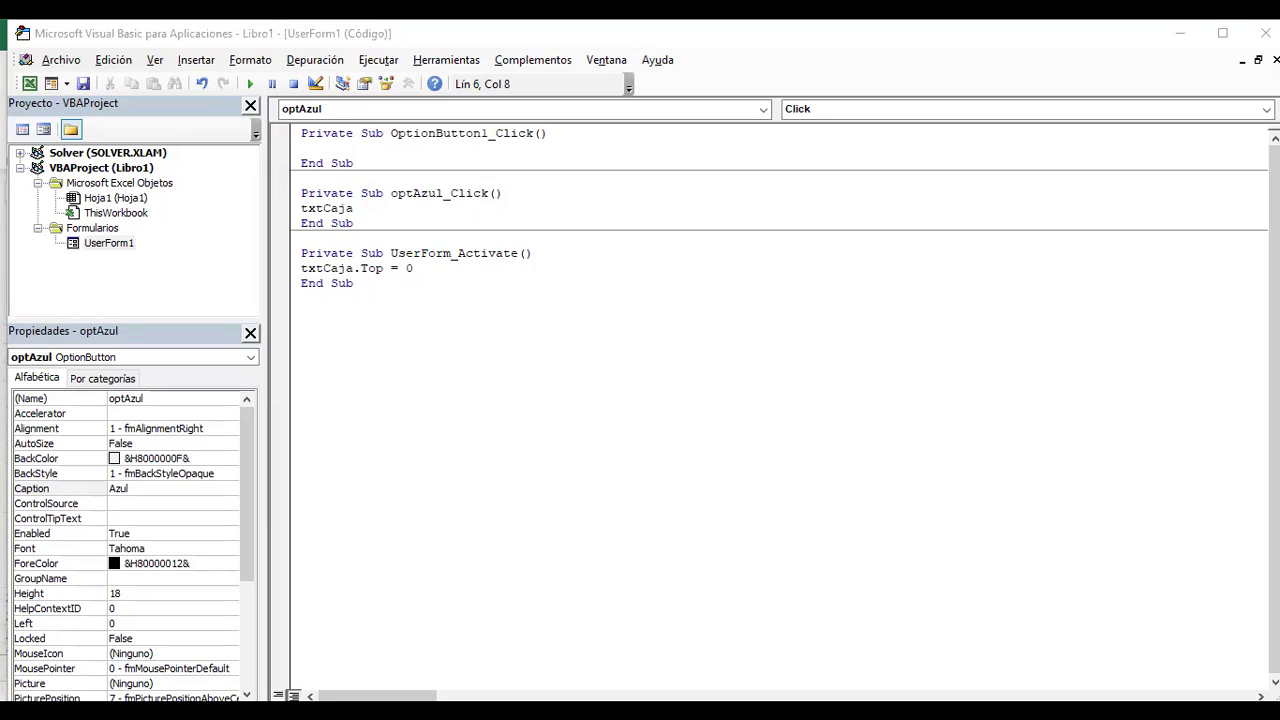
key(alt+Tab)
text(.Bac)
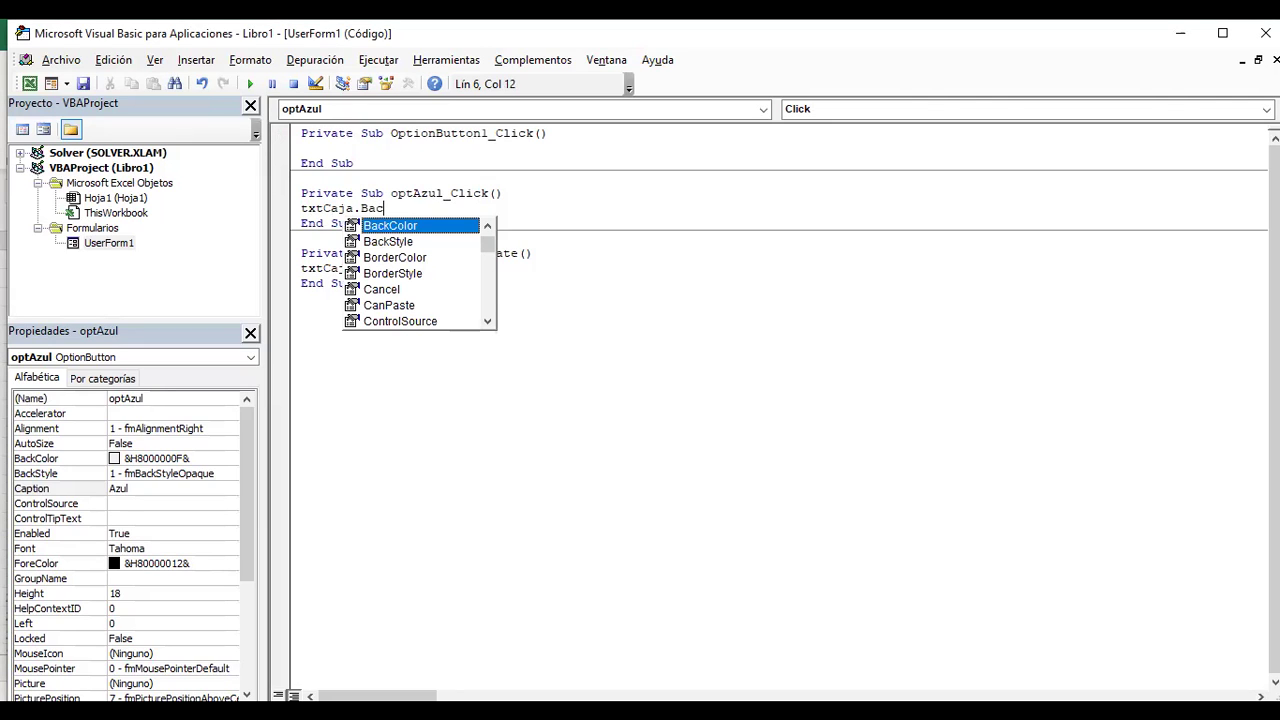
key(Tab)
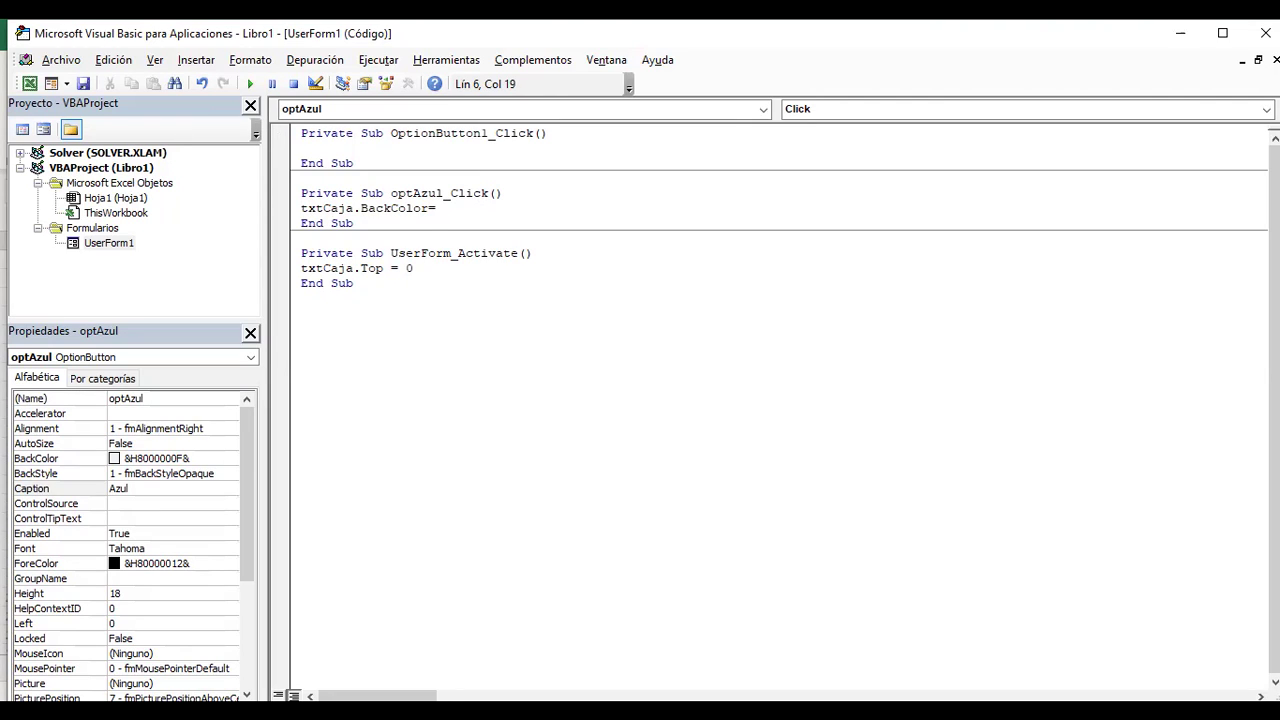
text(vbBl)
text(ue)
click(482, 193)
- Run the form, pick Azul, Rojo, Verde and Amarillo to test, then close it
click(249, 91)
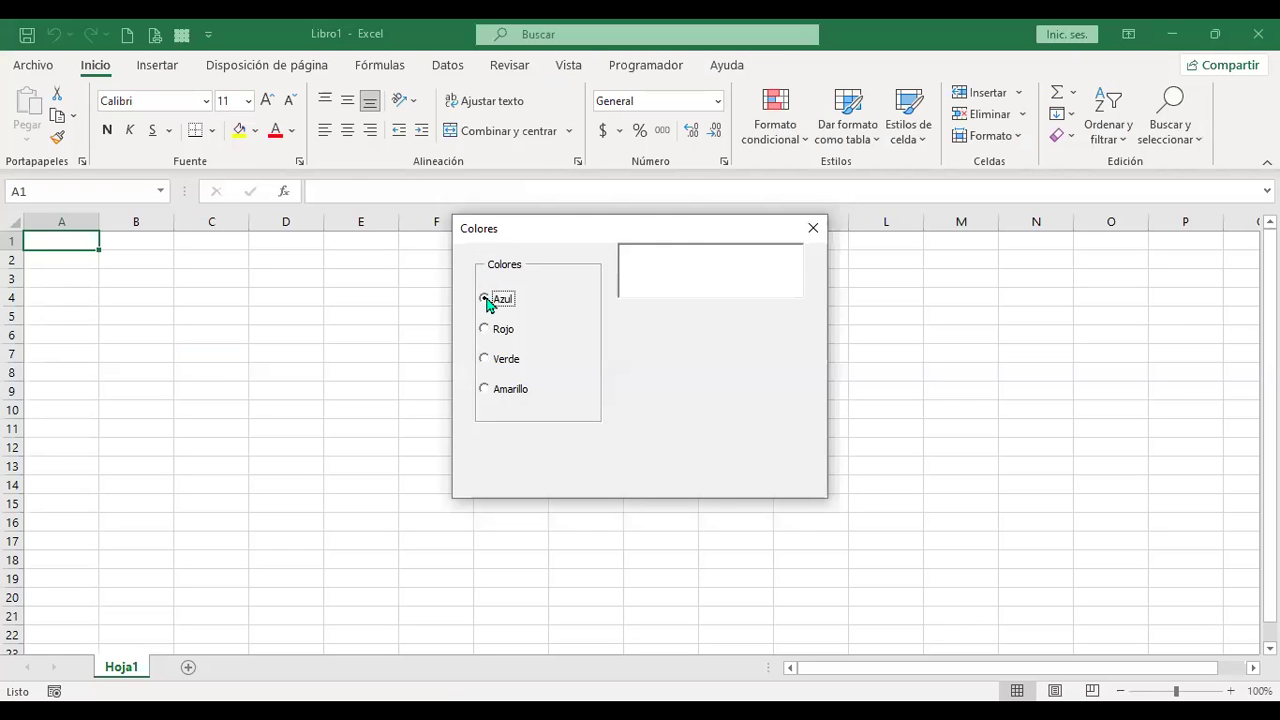
click(484, 329)
click(487, 304)
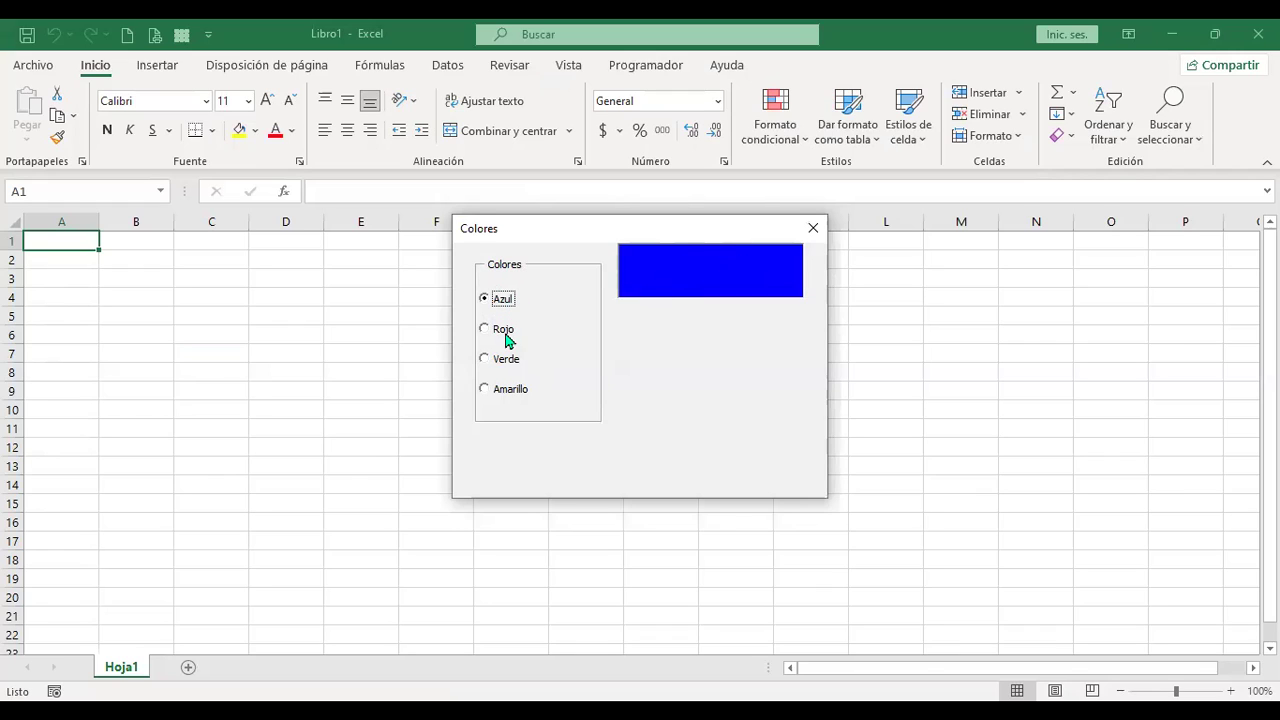
click(486, 330)
click(487, 361)
click(484, 390)
click(293, 88)
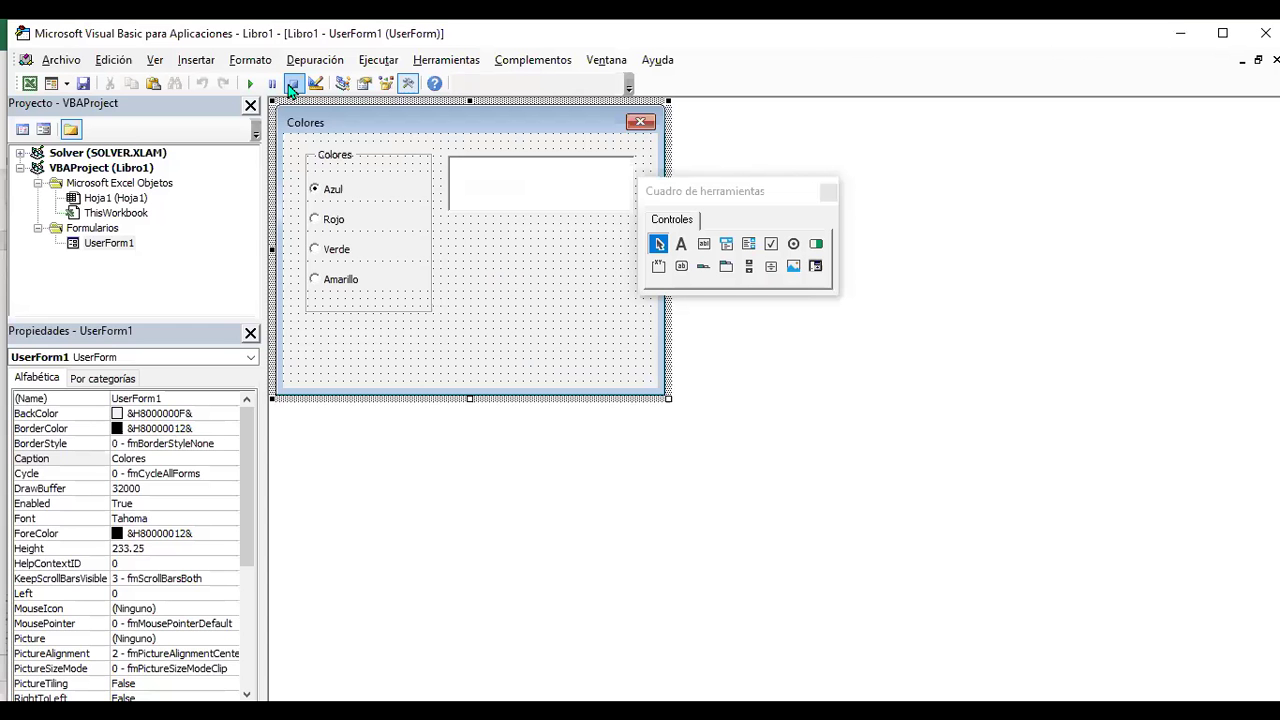
- Create optRojo_Click by pasting the vbBlue line and changing it to vbRed
click(337, 226)
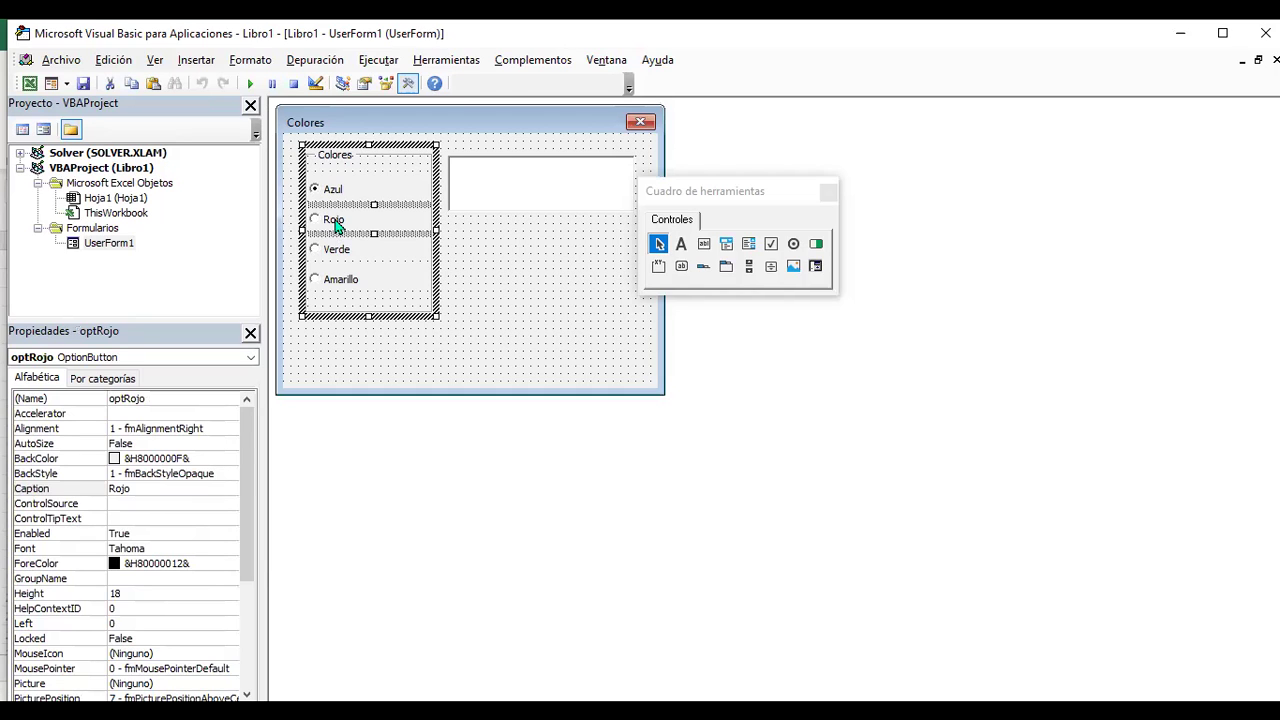
double_click(337, 226)
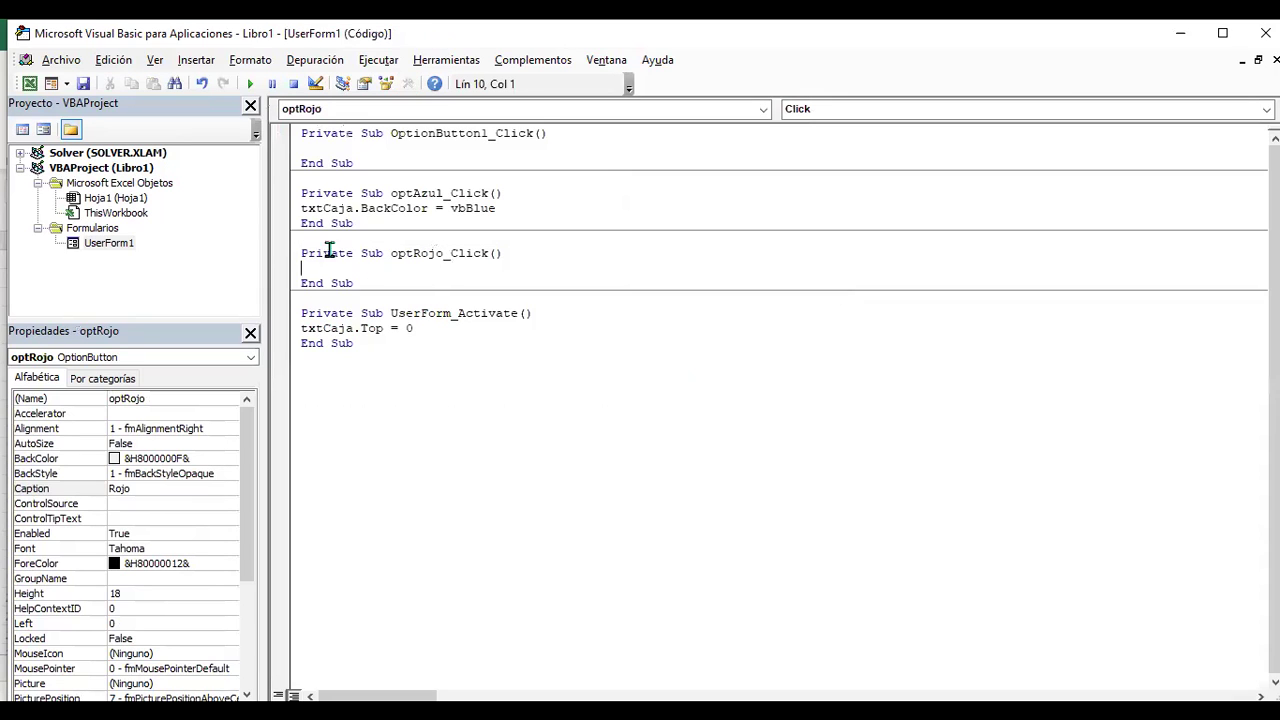
drag(302, 208, 513, 207)
key(ctrl+c)
click(343, 268)
key(ctrl+v)
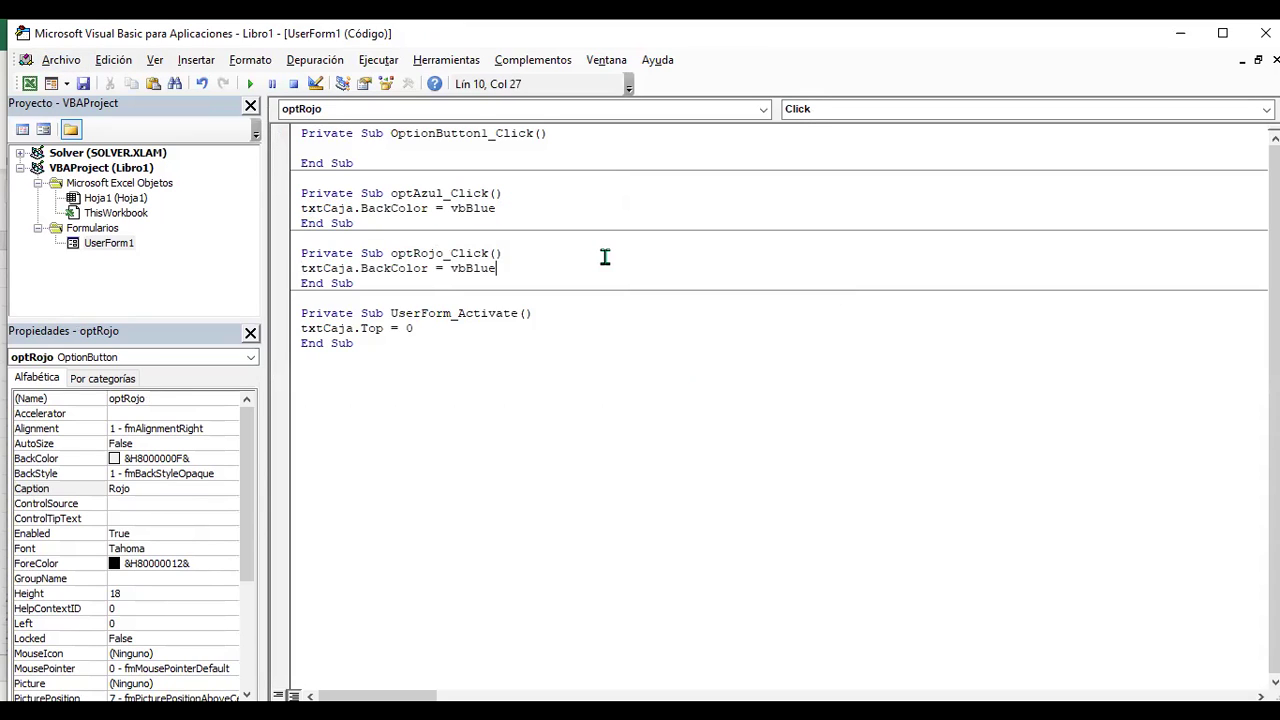
click(330, 268)
click(500, 268)
key(shift+Left)
key(shift+Left)
key(shift+Left)
key(shift+Left)
text(Red)
- Save the workbook as Colores without macros and return to the Excel worksheet
click(83, 83)
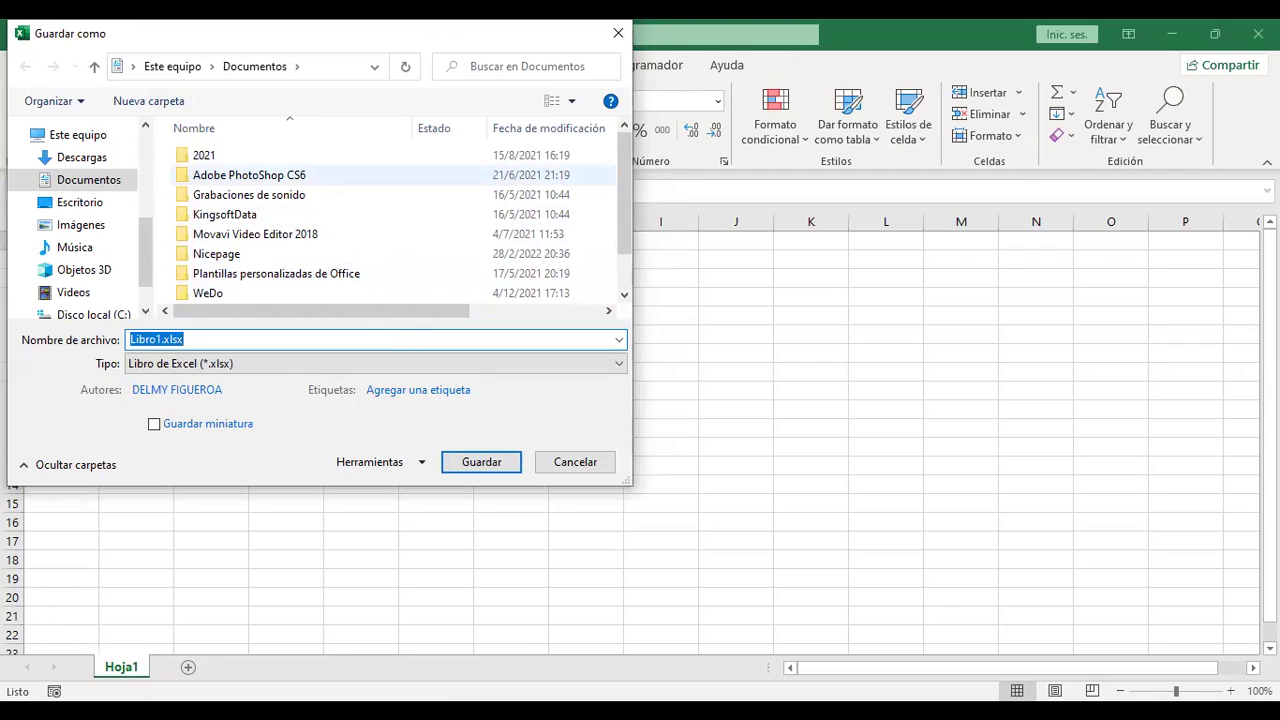
text(Práctica)
key(BackSpace)
key(BackSpace)
key(BackSpace)
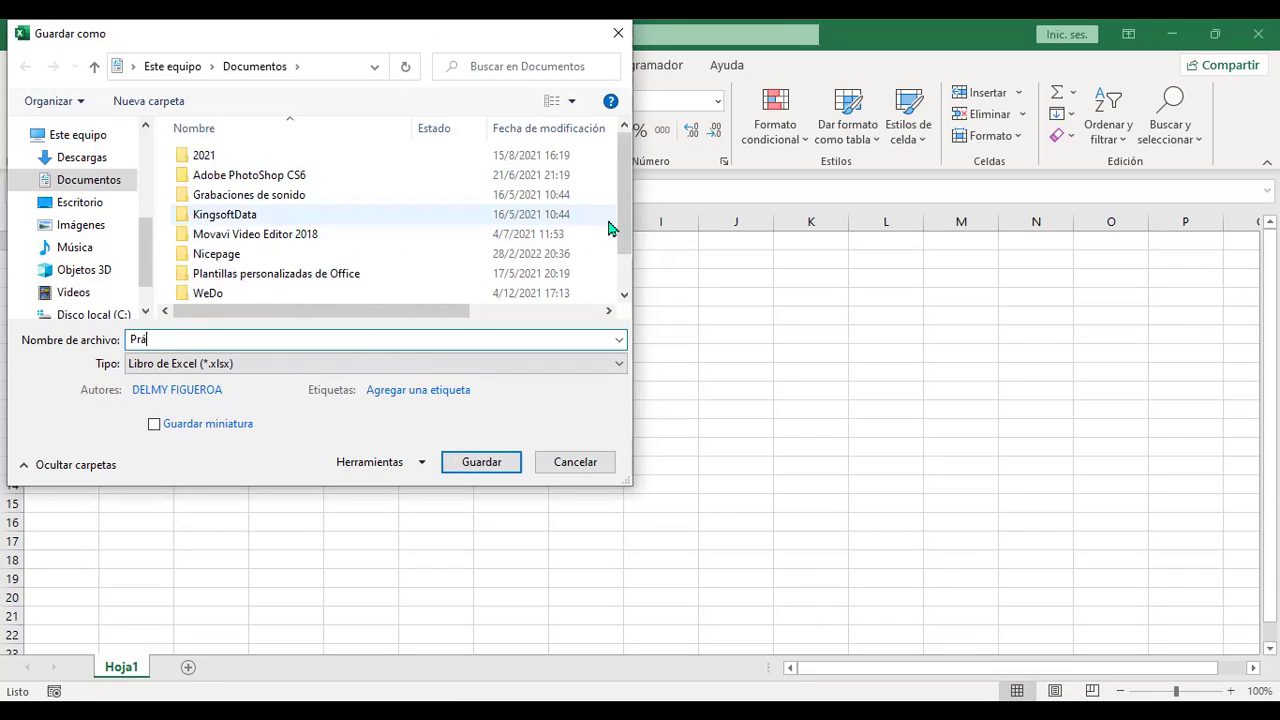
key(BackSpace)
key(BackSpace)
key(BackSpace)
text(Colores)
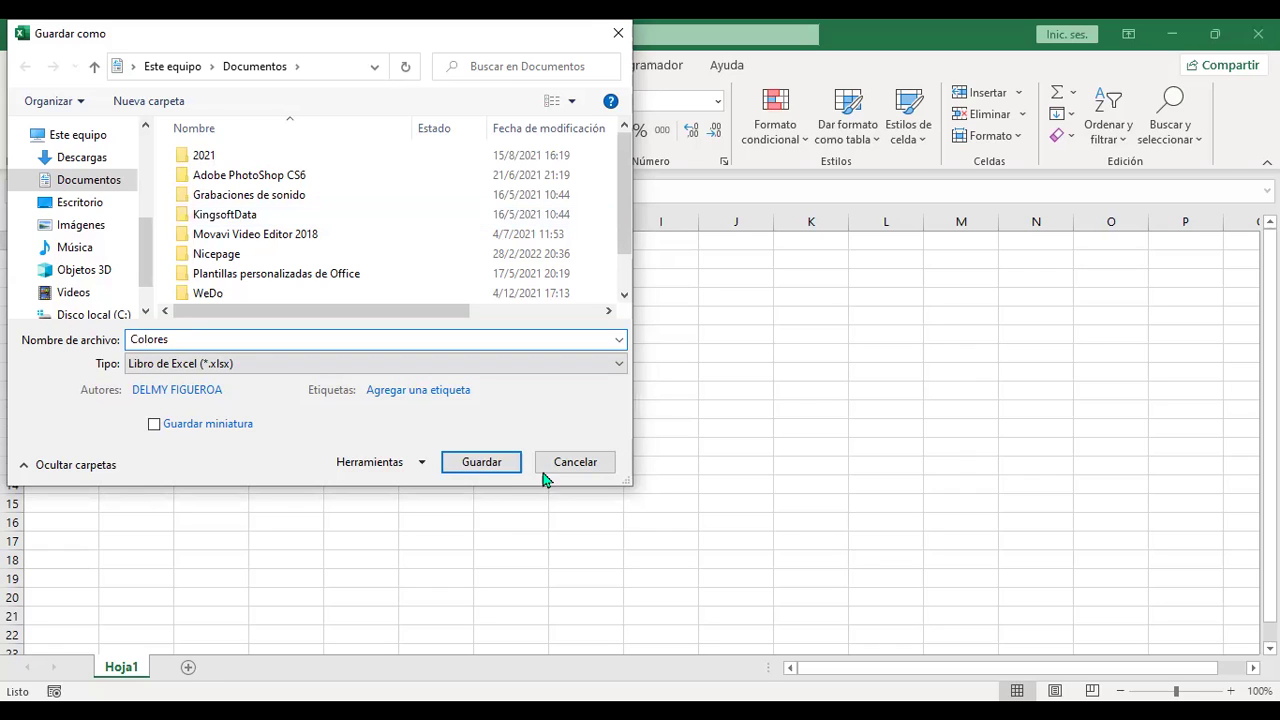
click(497, 466)
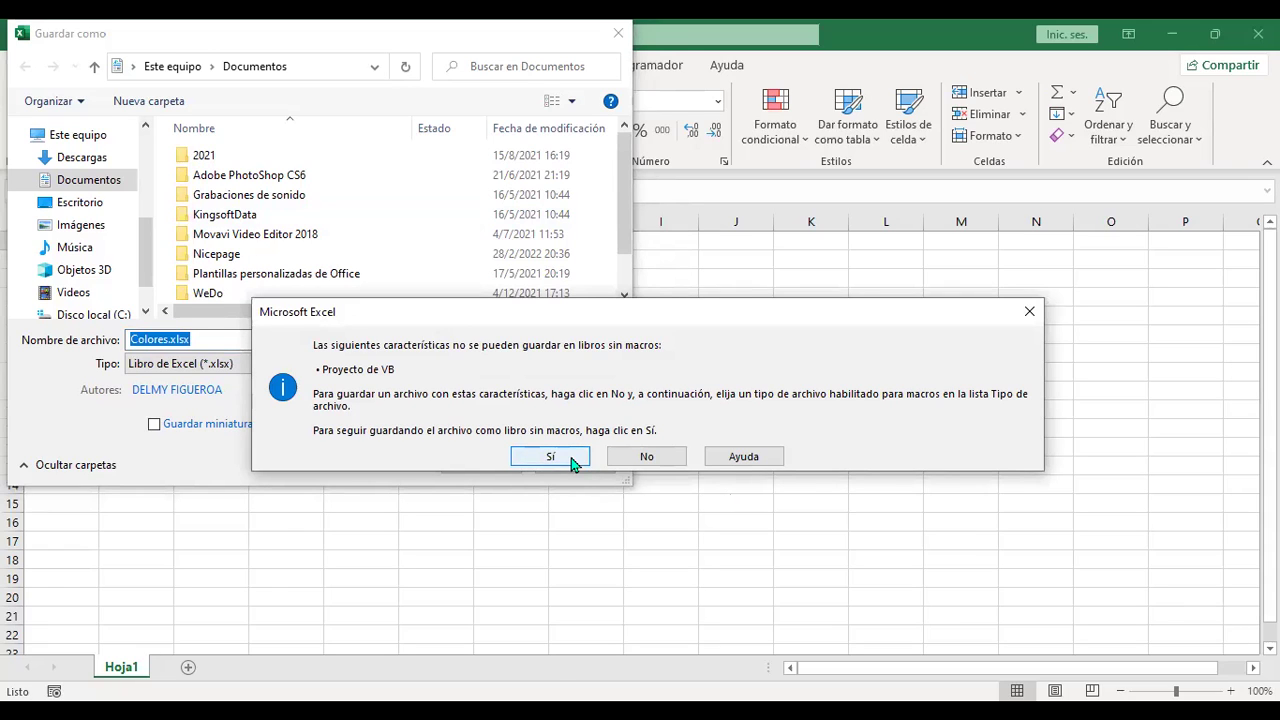
click(572, 462)
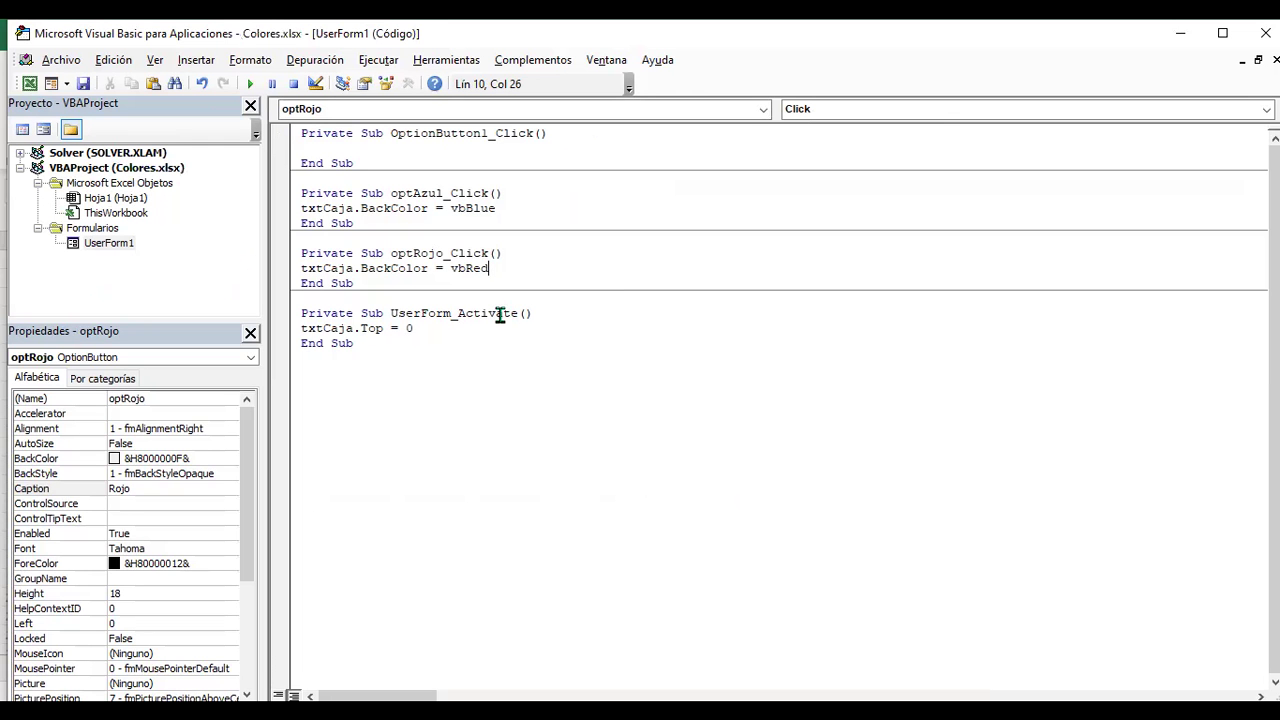
click(29, 85)
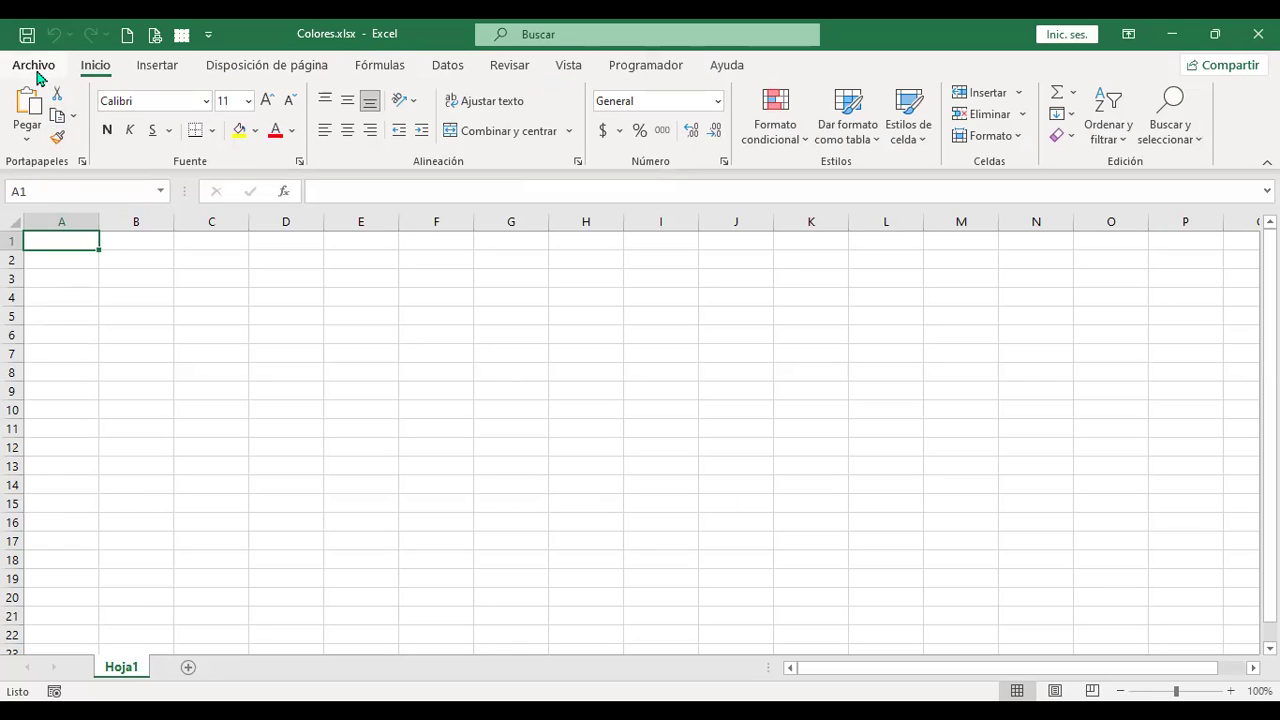
- Save a copy as the Excel Macro-Enabled Workbook Colores.xlsm in the Mi27422 folder
click(37, 70)
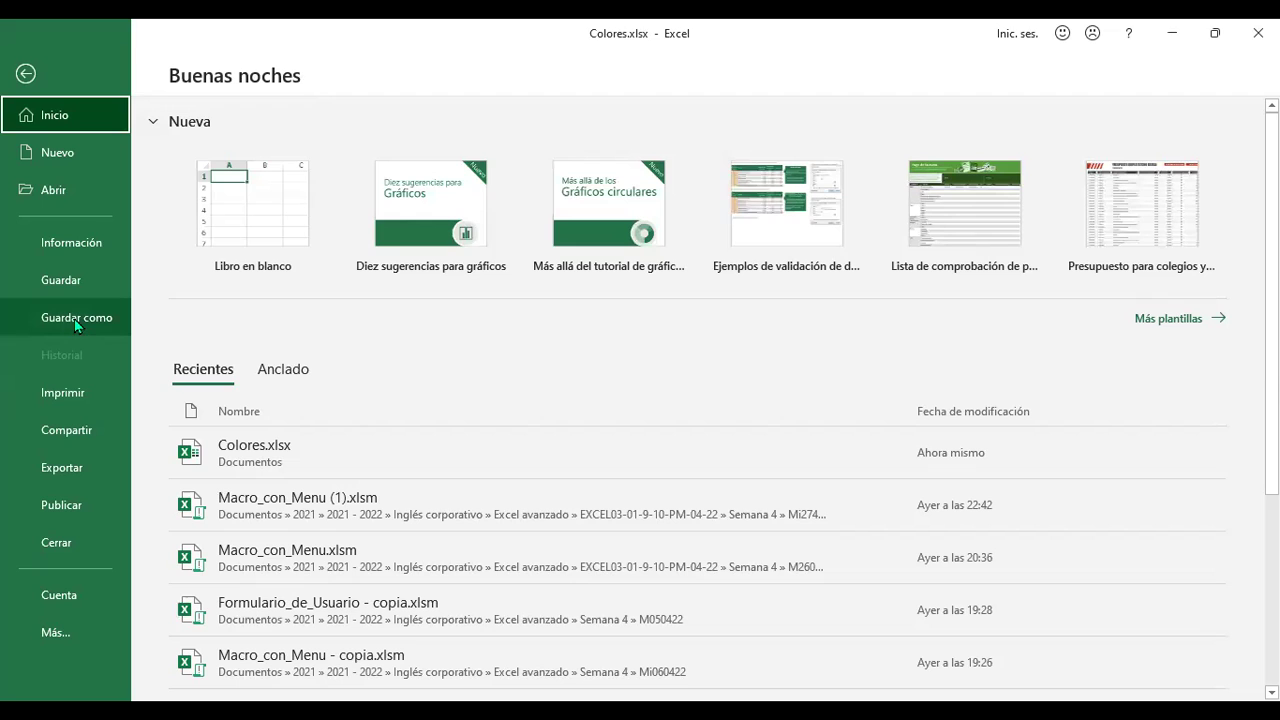
click(83, 318)
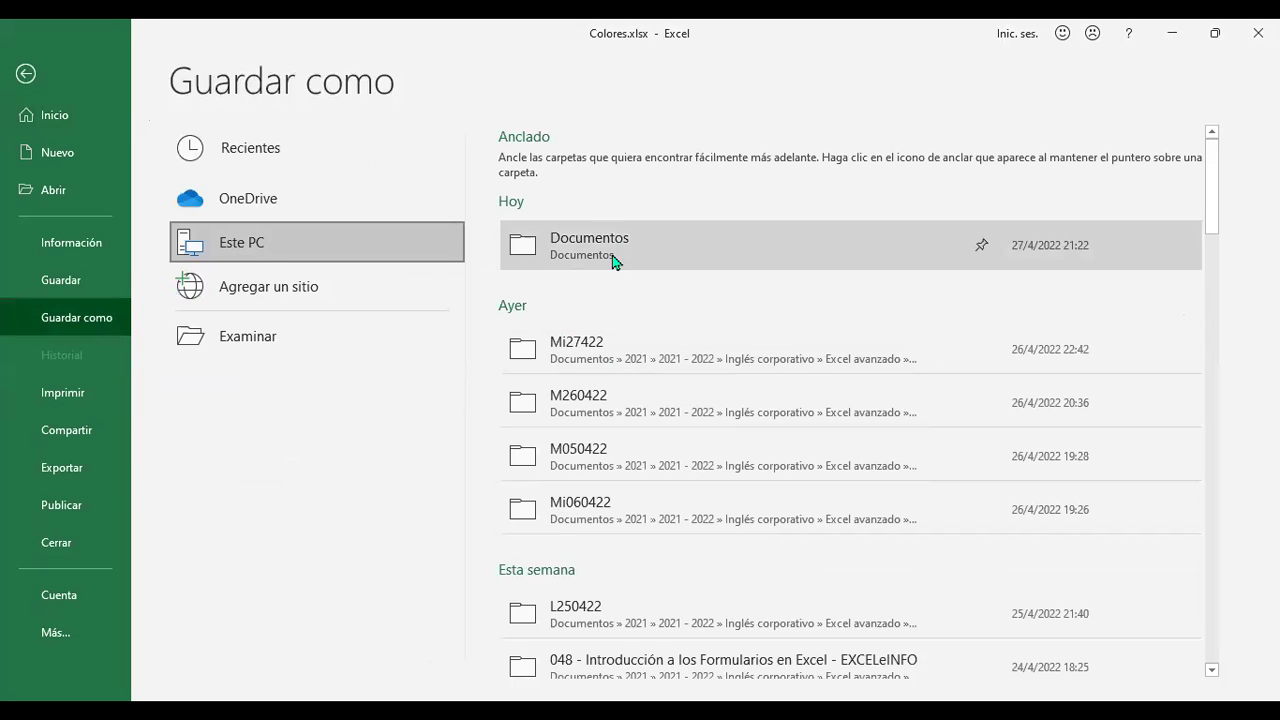
click(614, 262)
key(Escape)
click(620, 345)
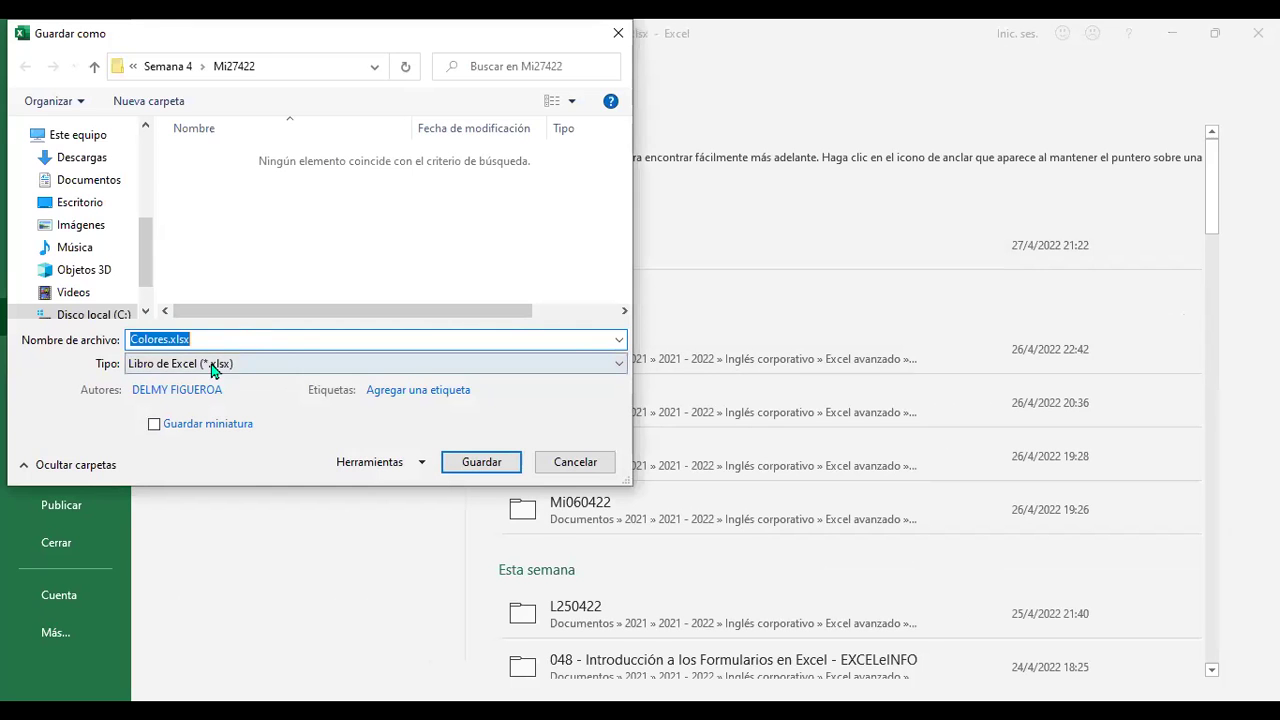
click(196, 367)
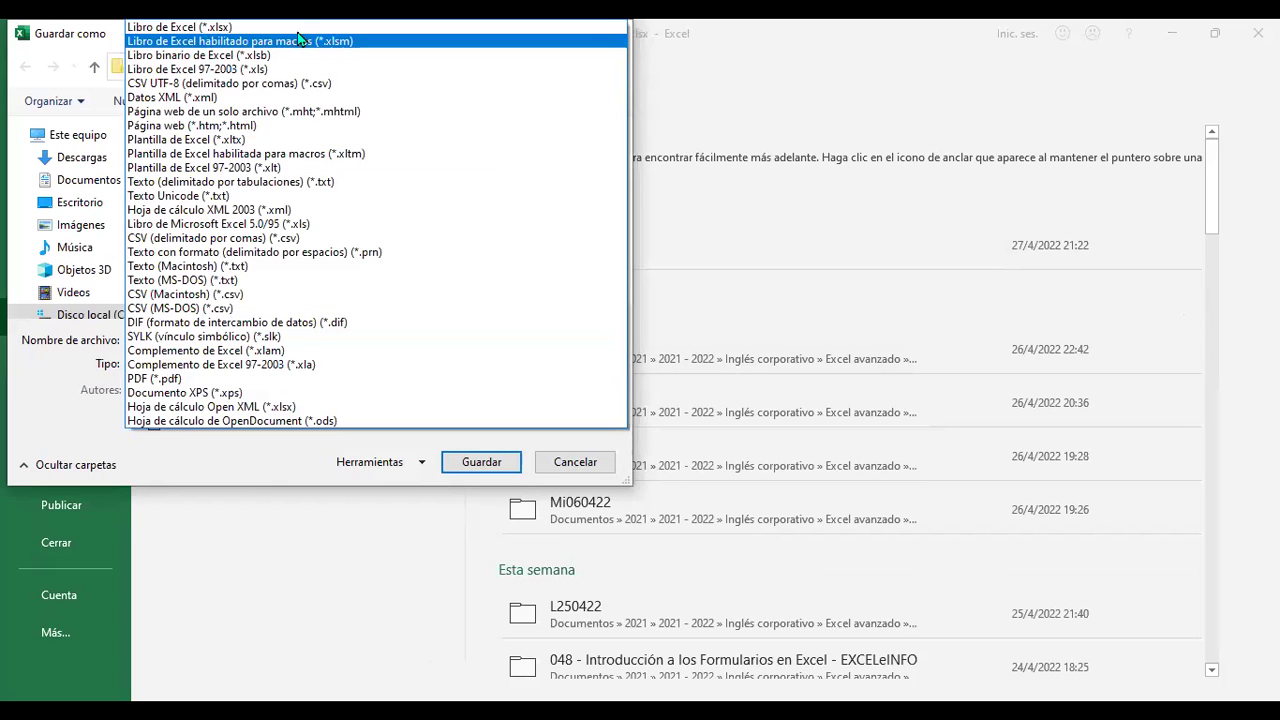
click(355, 46)
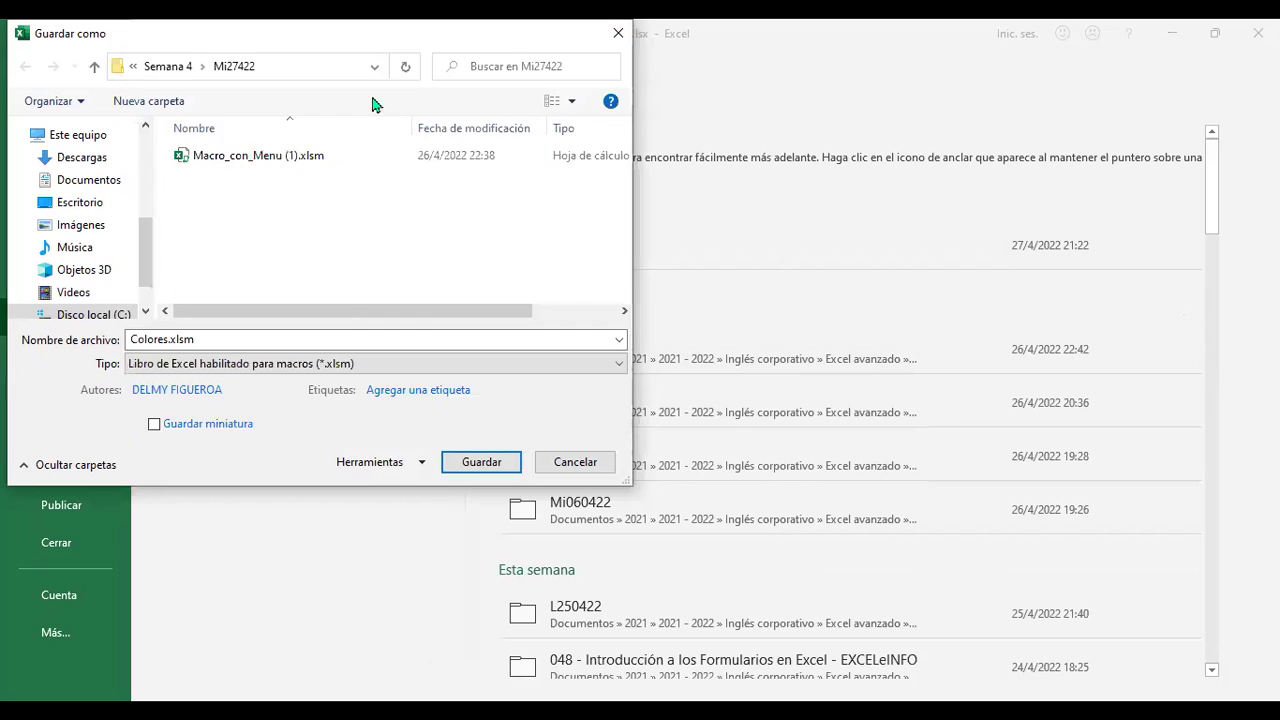
click(505, 466)
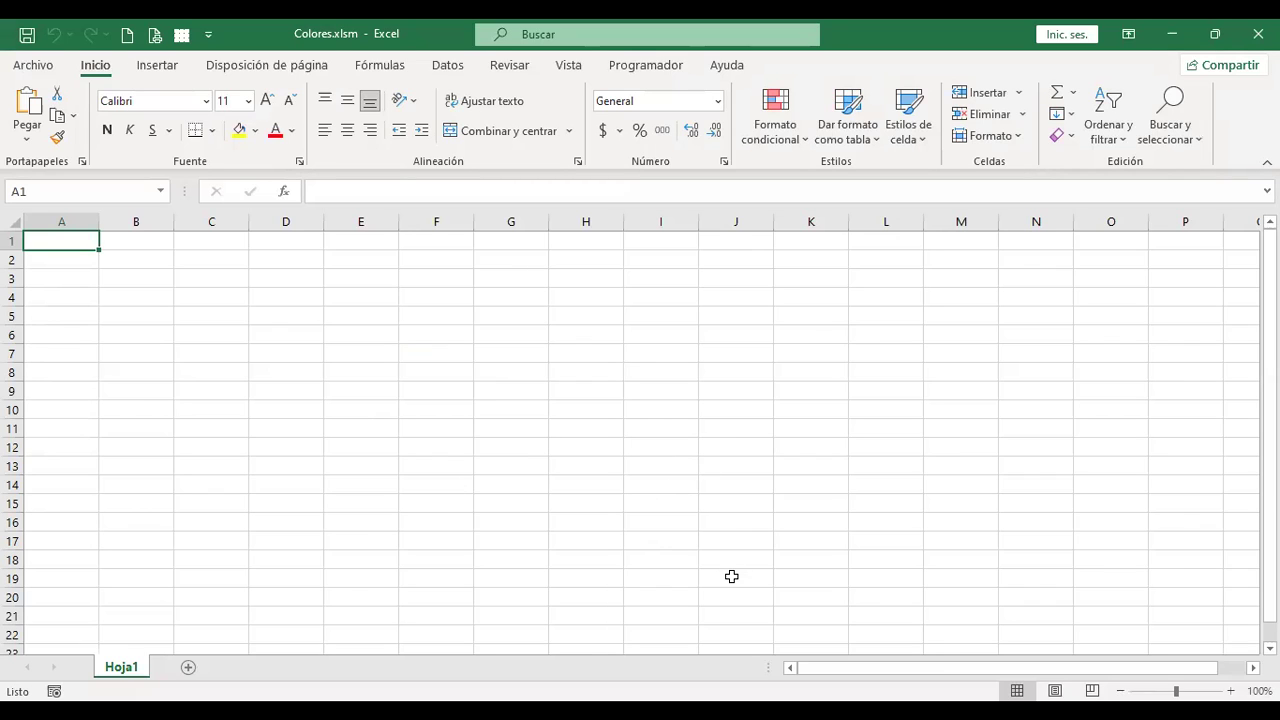
key(alt+F11)
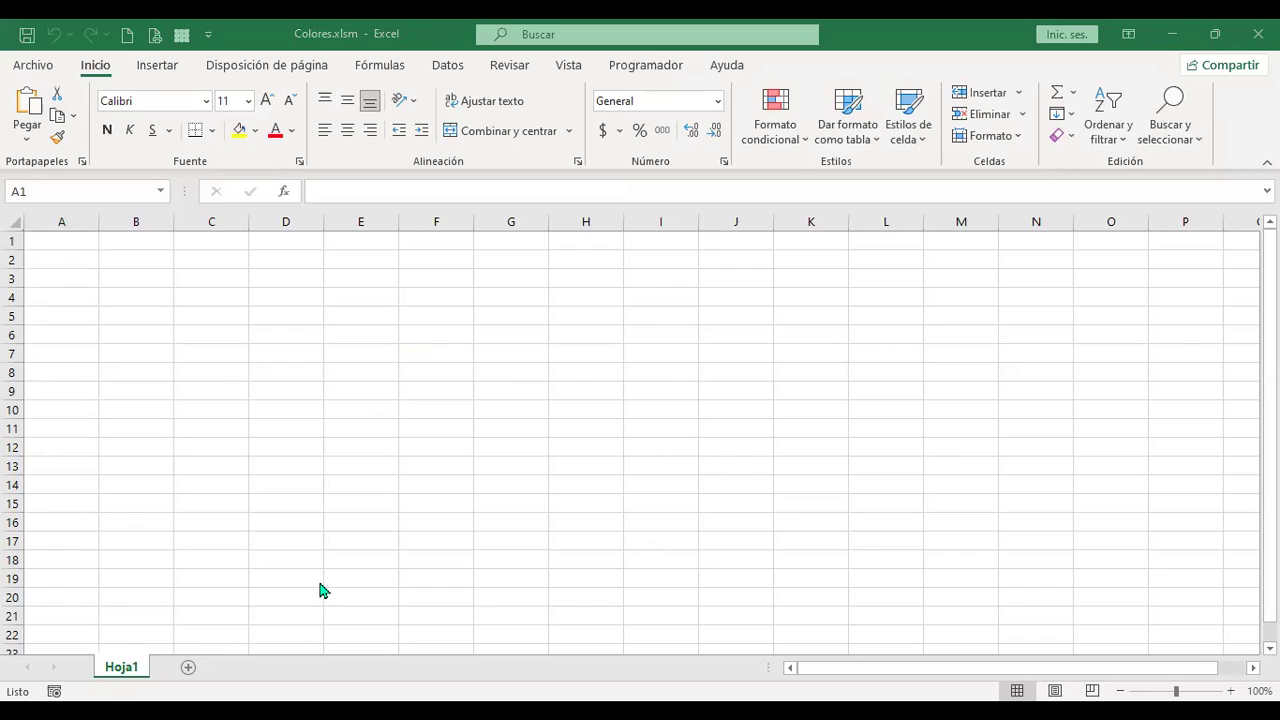
- Go back to the VBA editor and open the UserForm1 design
key(alt+F11)
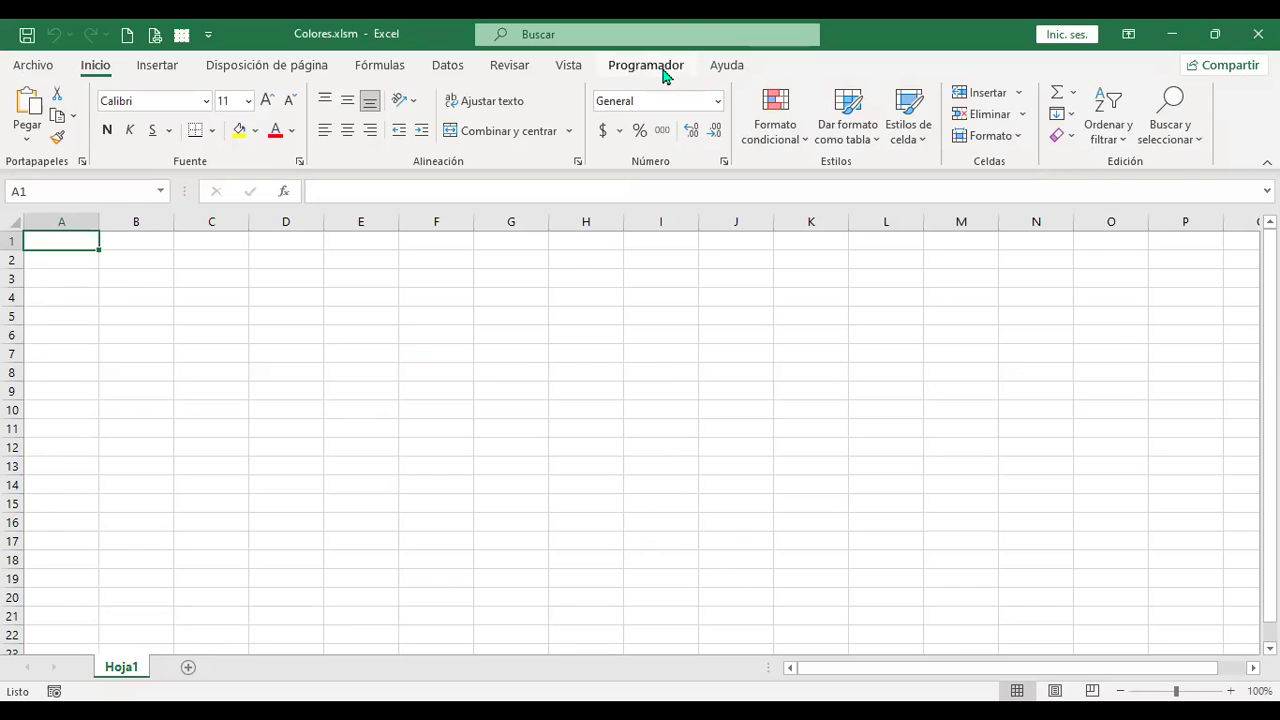
click(662, 70)
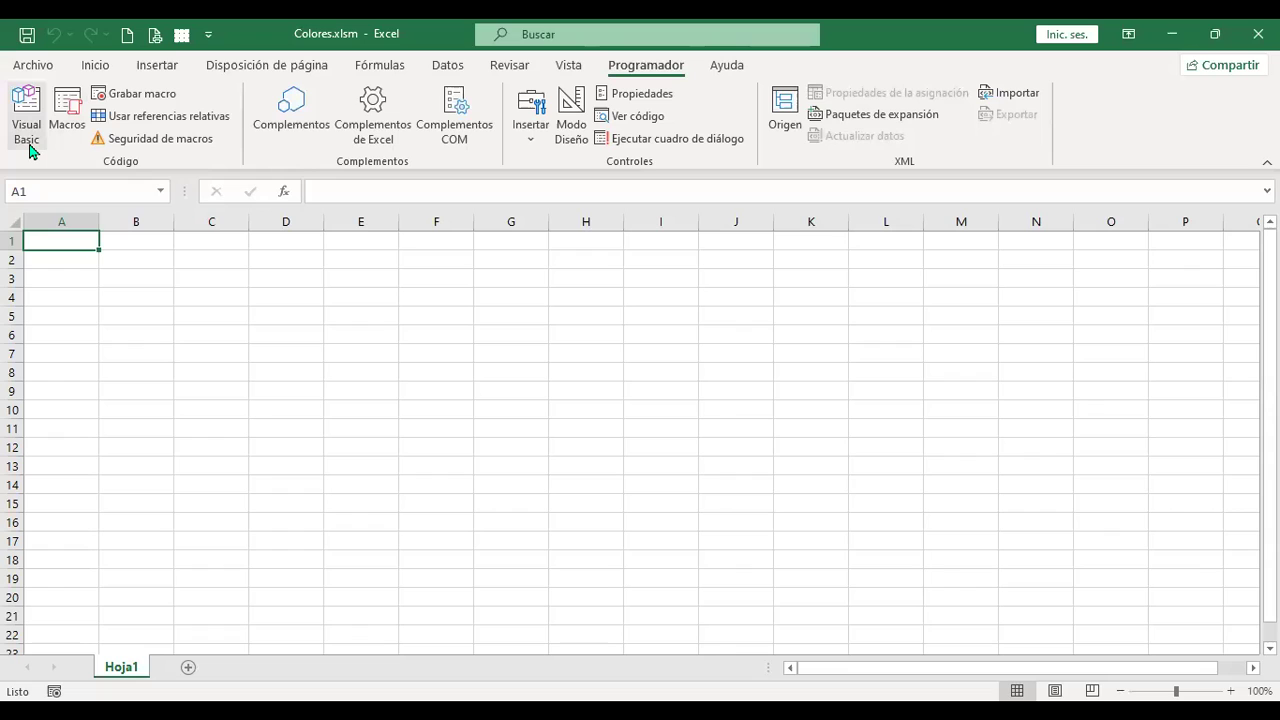
right_click(135, 677)
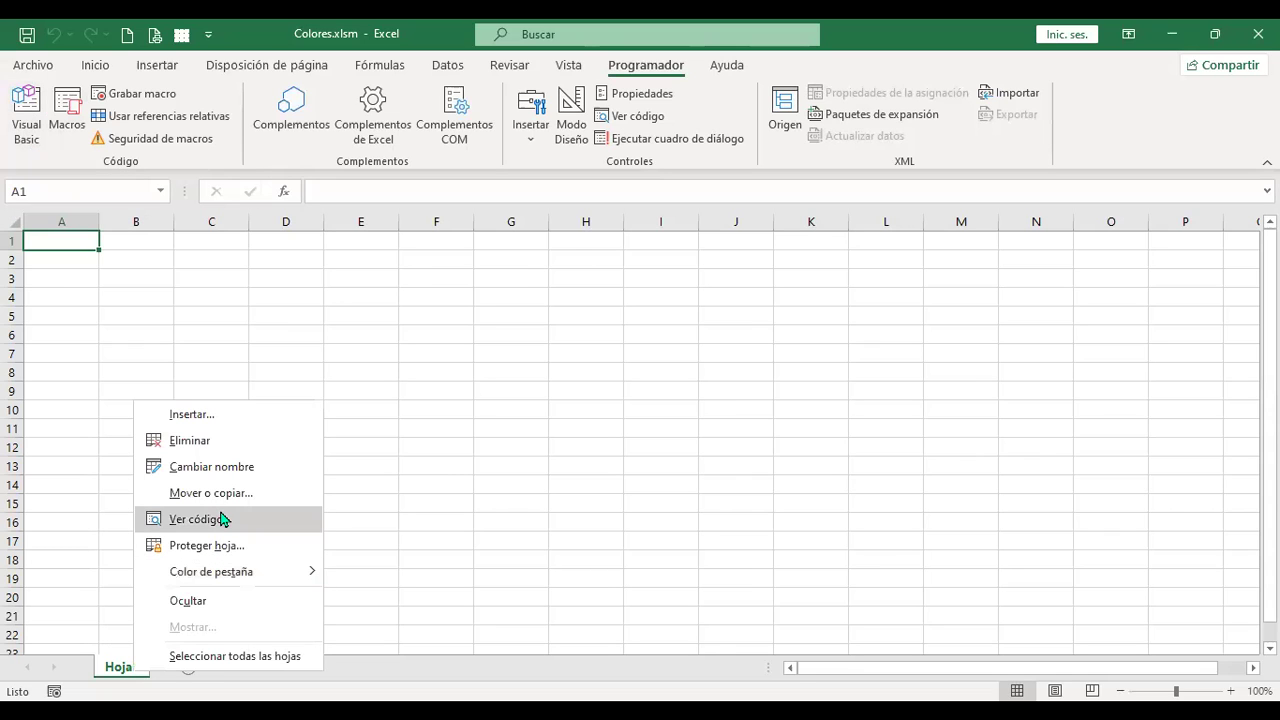
click(223, 519)
click(109, 246)
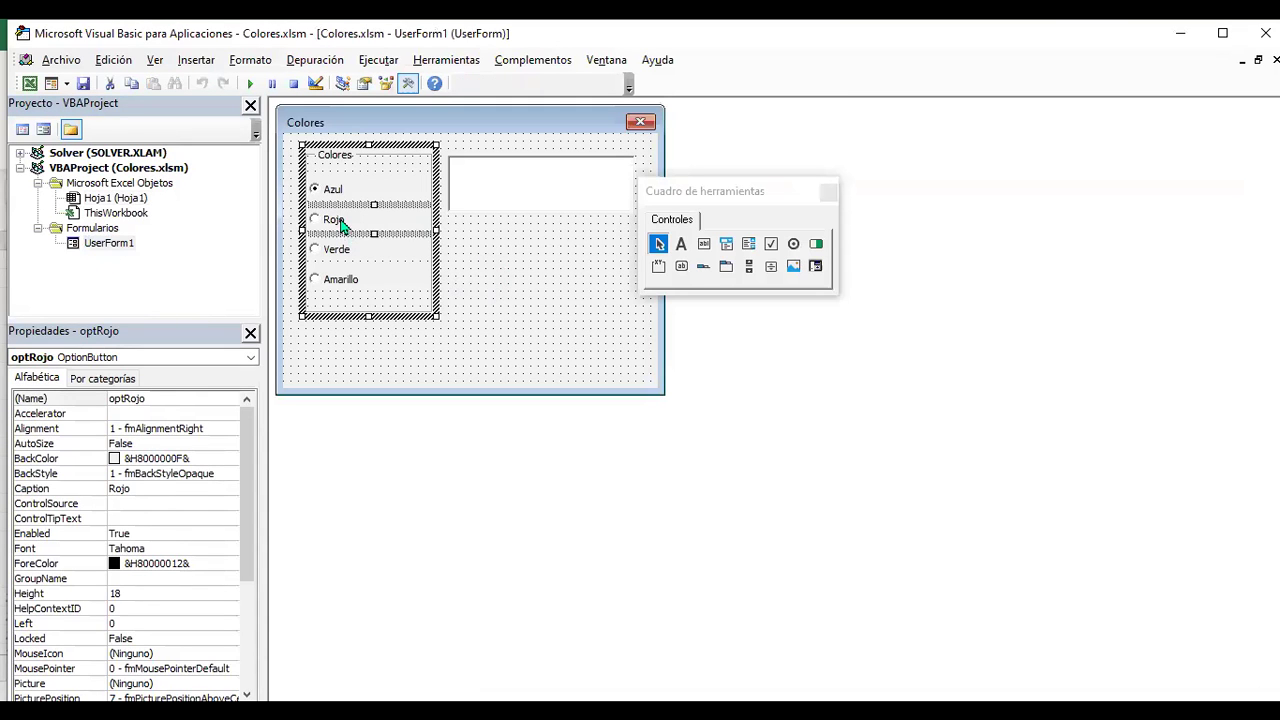
- Make the Verde option's Click code set txtCaja.BackColor = vbGreen, and save the project
click(336, 257)
double_click(333, 253)
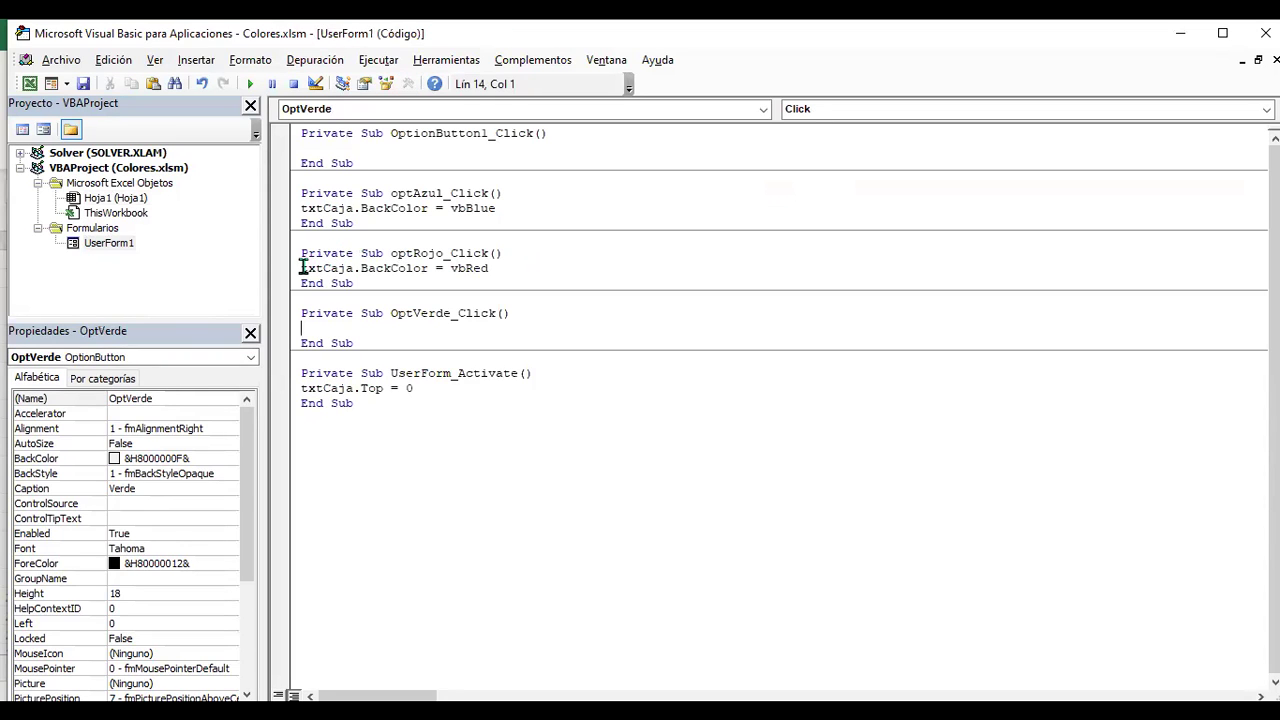
drag(302, 268, 488, 268)
key(ctrl+c)
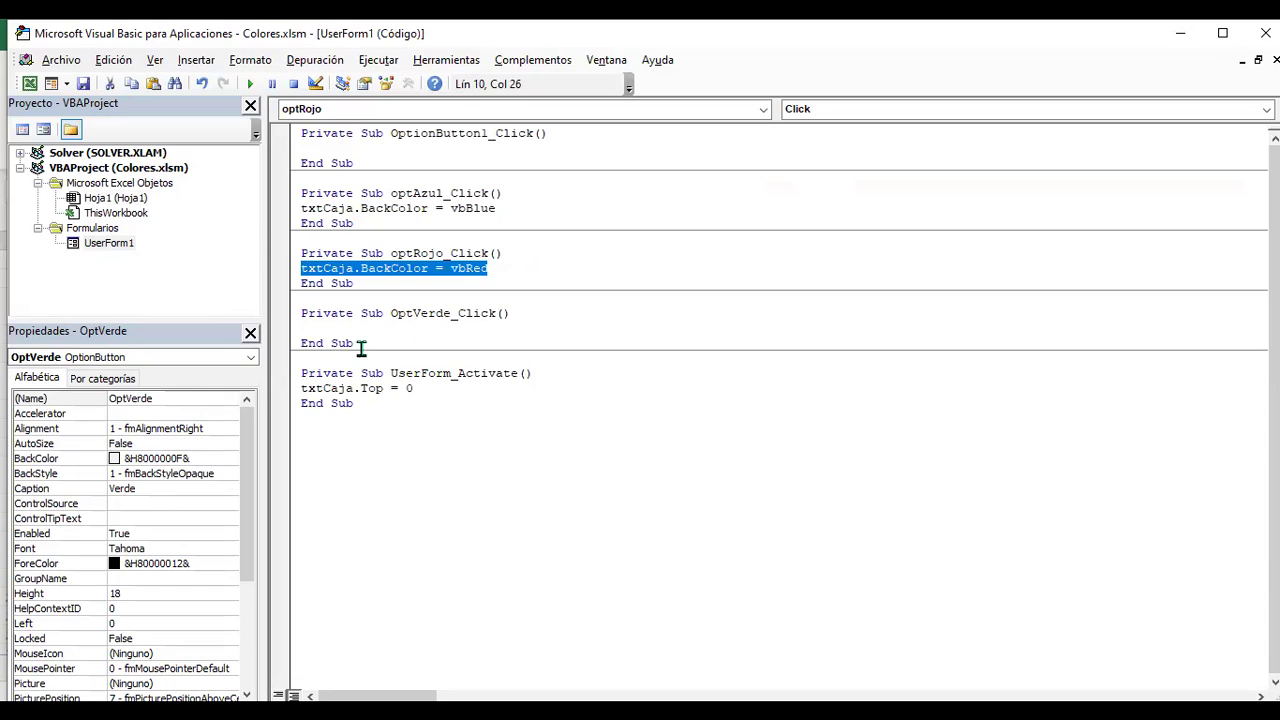
click(343, 328)
key(ctrl+v)
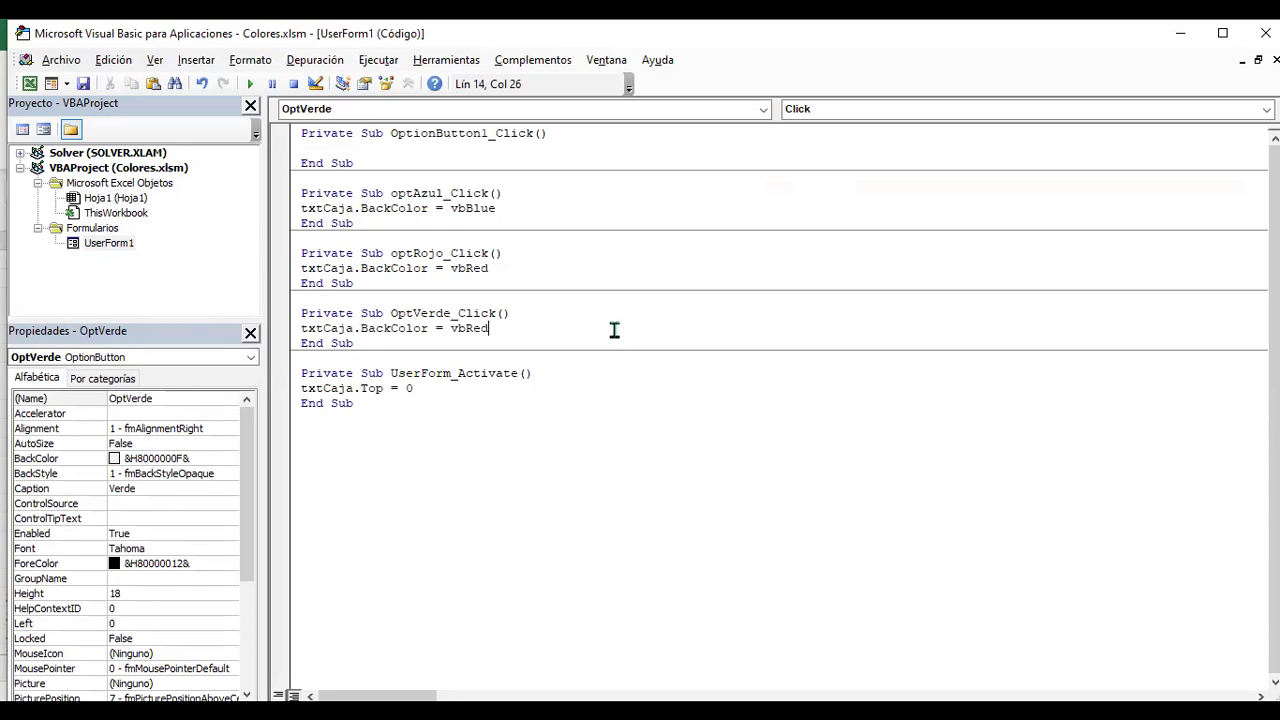
key(shift+Left)
key(shift+Left)
key(shift+Left)
text(Green)
click(80, 84)
click(293, 85)
- Make the Amarillo option's Click code set txtCaja.BackColor = vbYellow
double_click(115, 245)
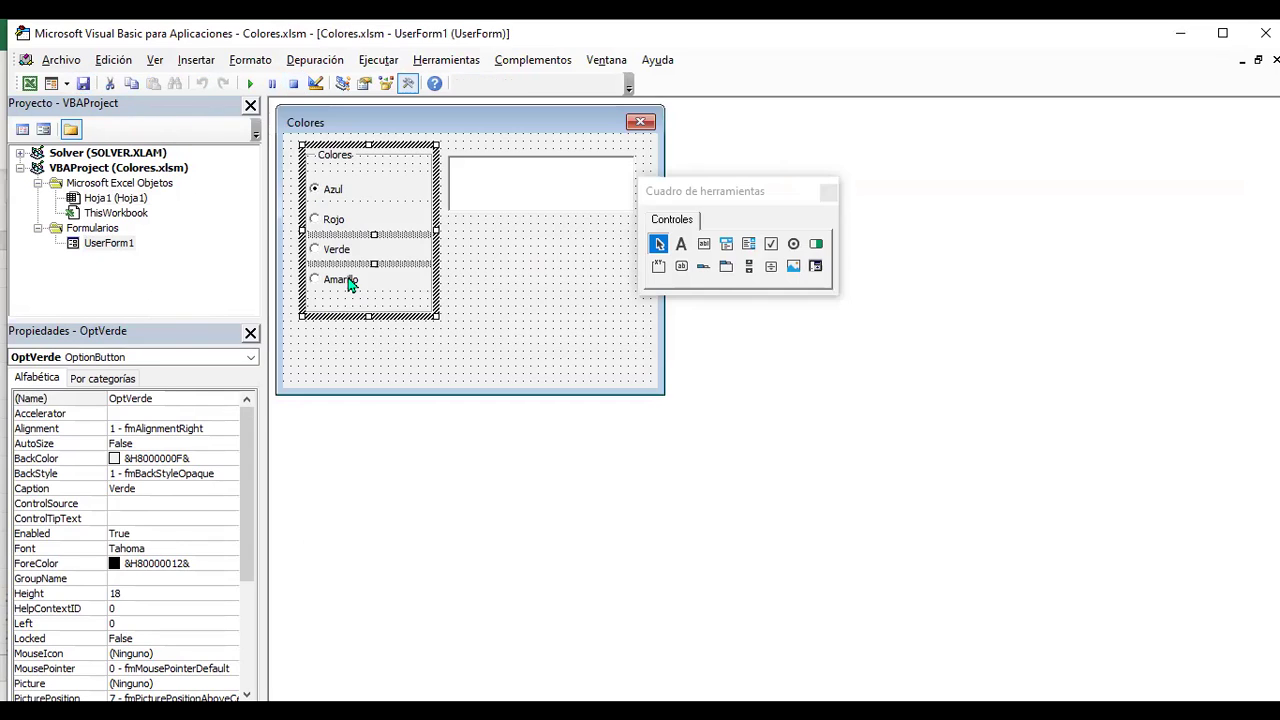
double_click(340, 278)
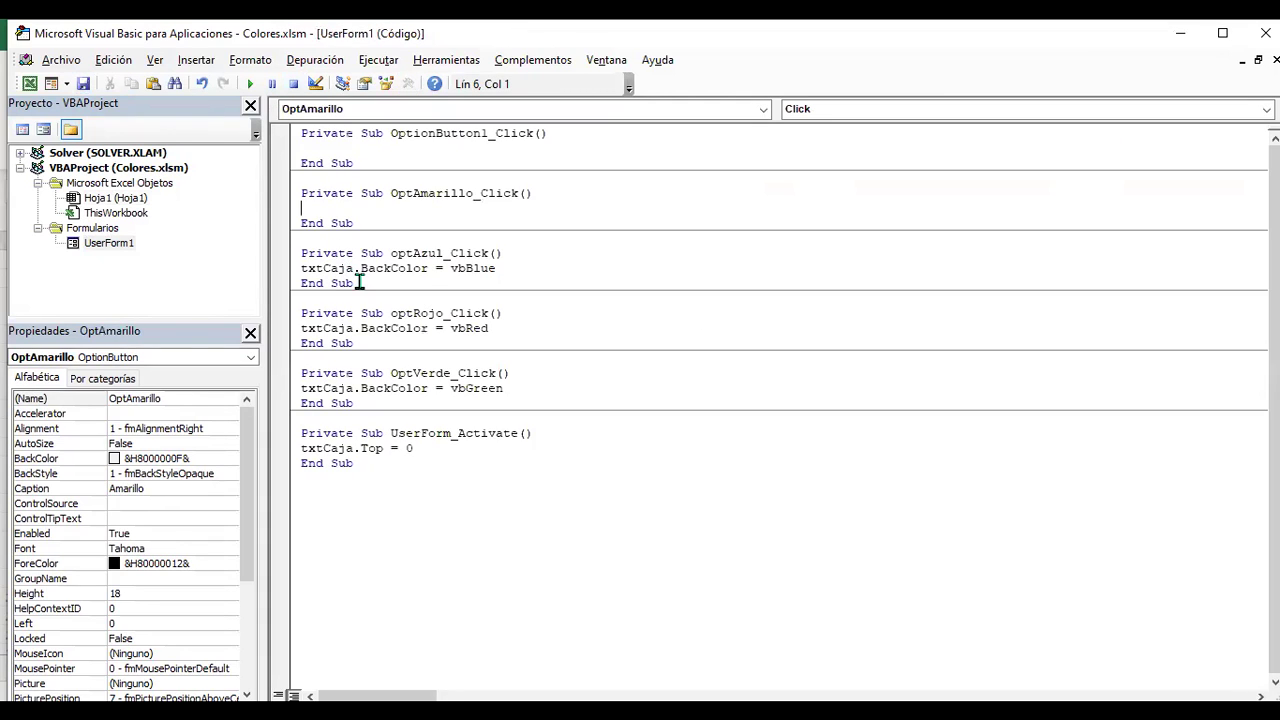
text(txtCaja.BackColor = vbRed)
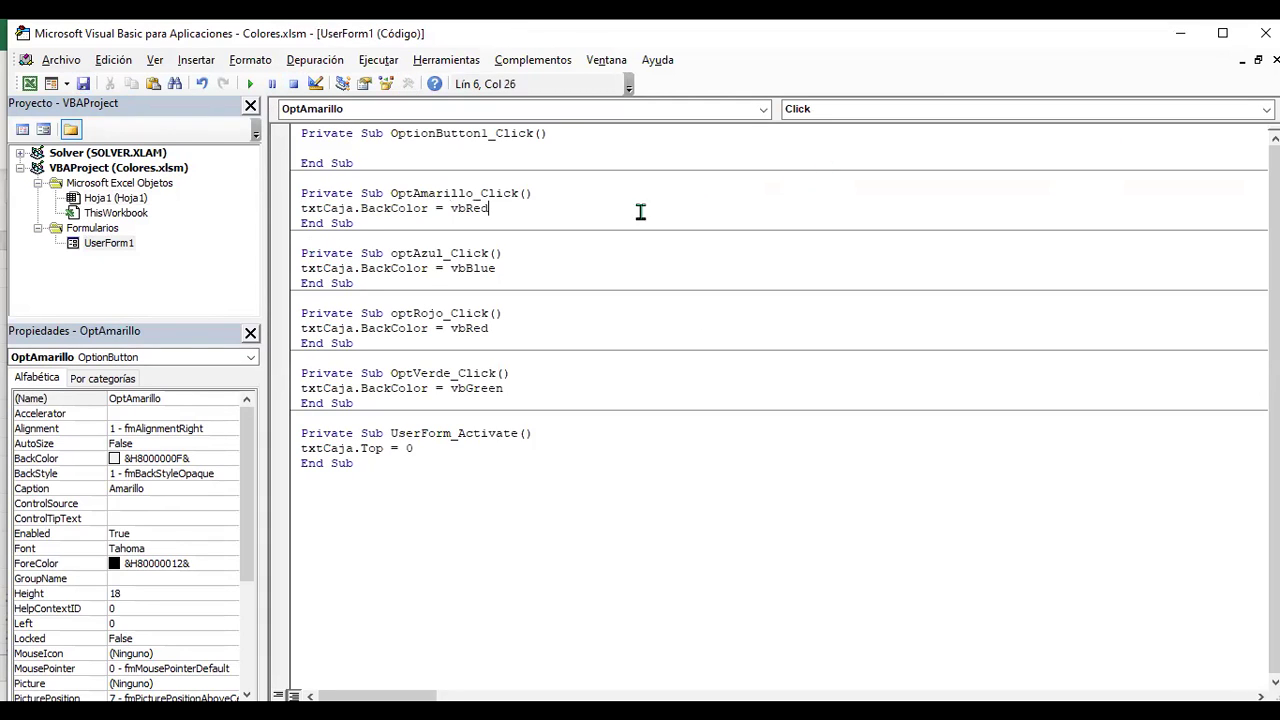
key(shift+Left)
key(shift+Left)
key(shift+Left)
text(Yellow)
- Save and run the form, checking that Rojo, Verde, Amarillo and Azul each tint the box
click(85, 86)
click(253, 86)
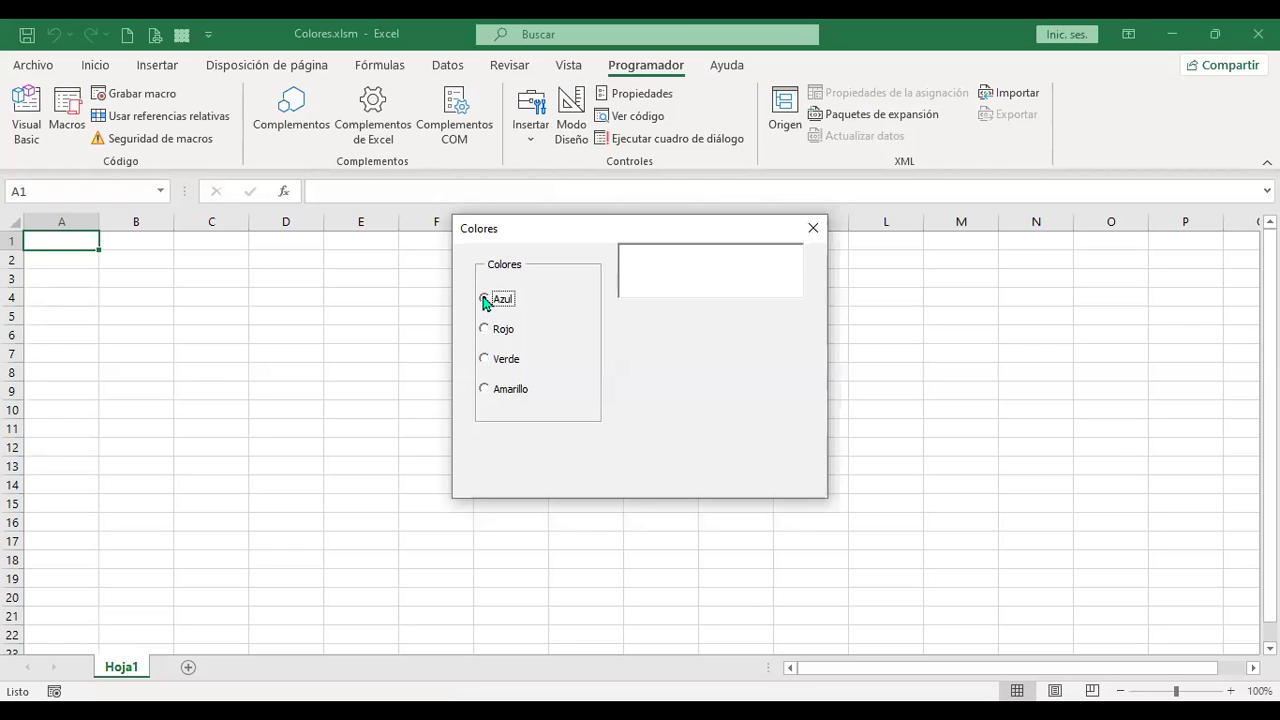
click(485, 329)
click(486, 360)
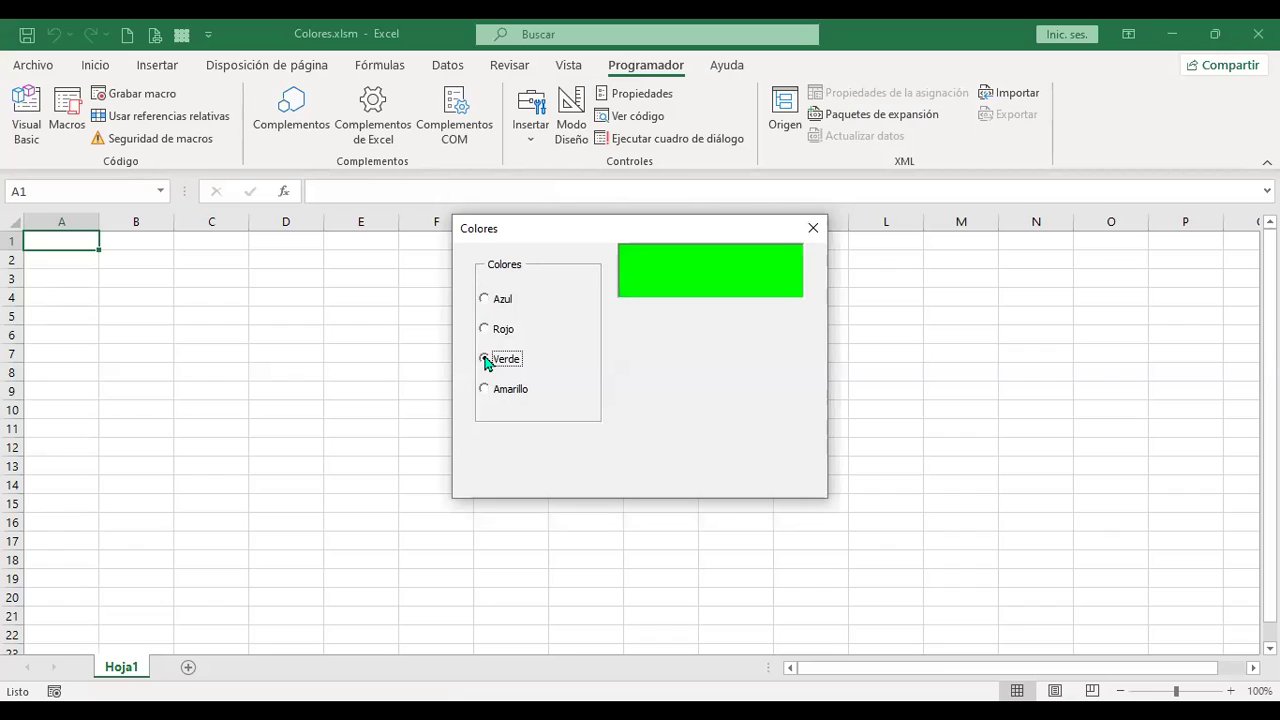
click(485, 390)
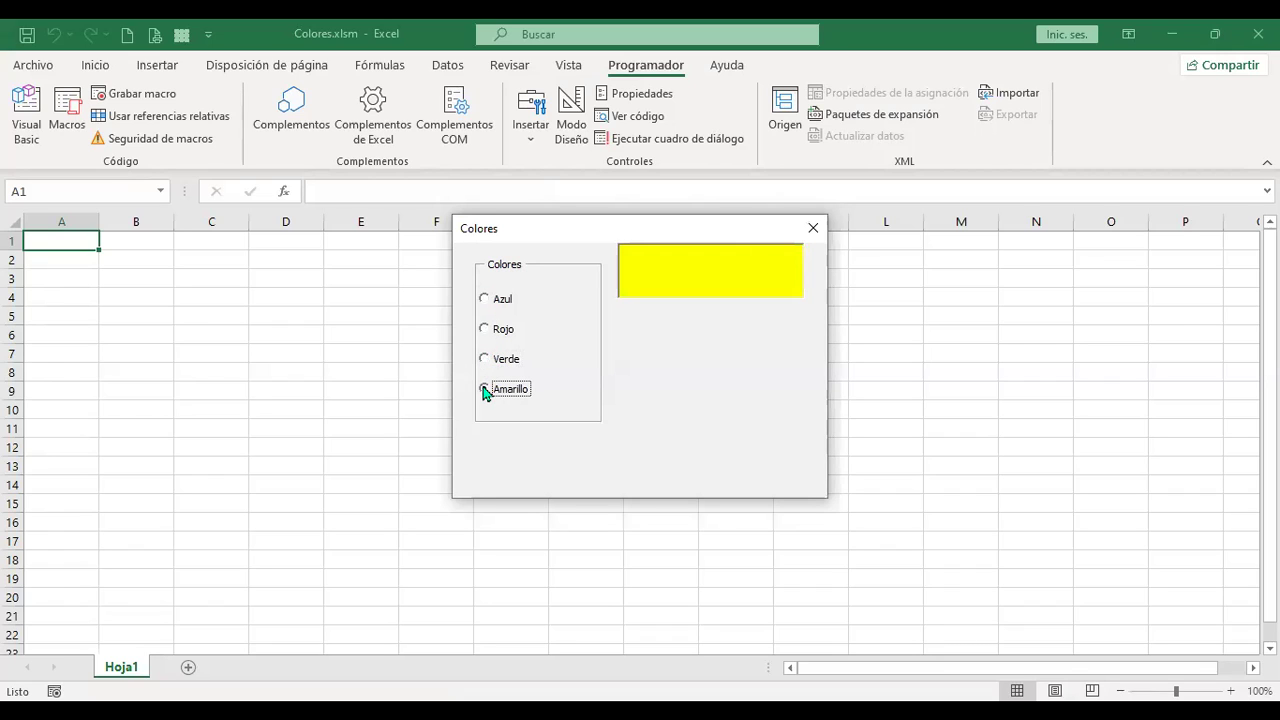
click(485, 300)
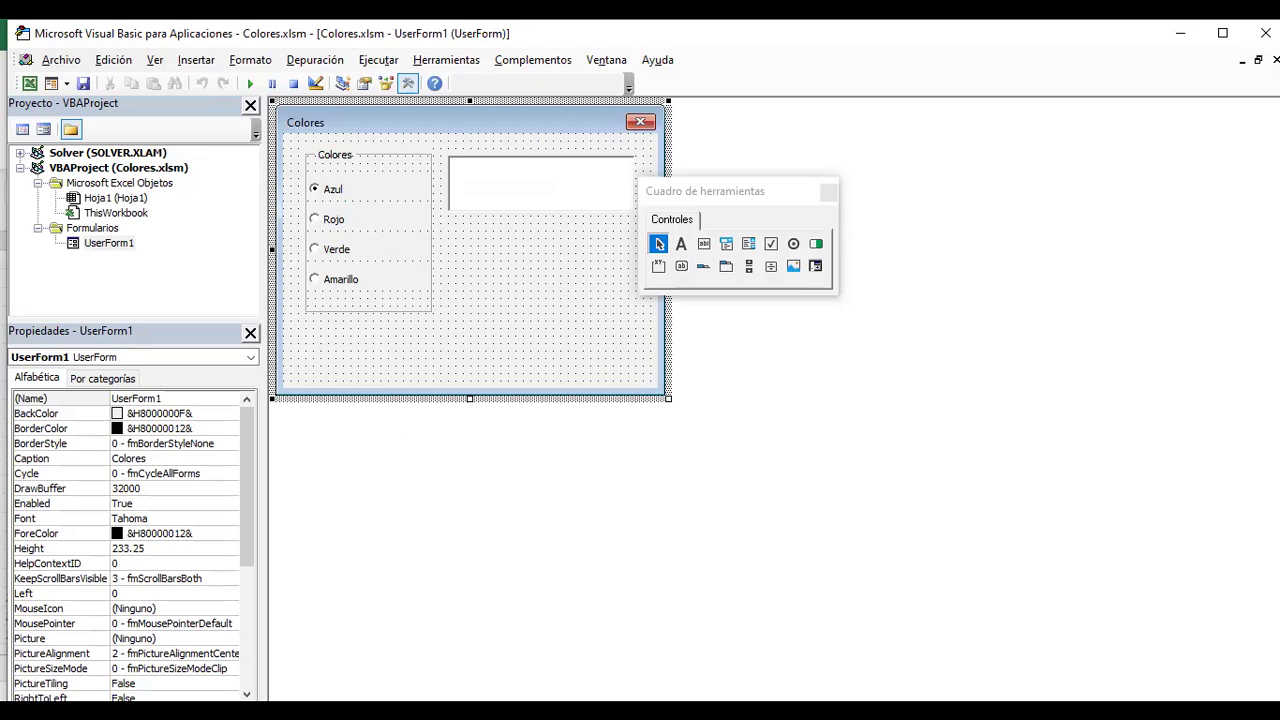
- Enlarge the Colores form to height 294.75, leaving free space below Frame1 and txtCaja
key(F5)
drag(668, 398, 720, 476)
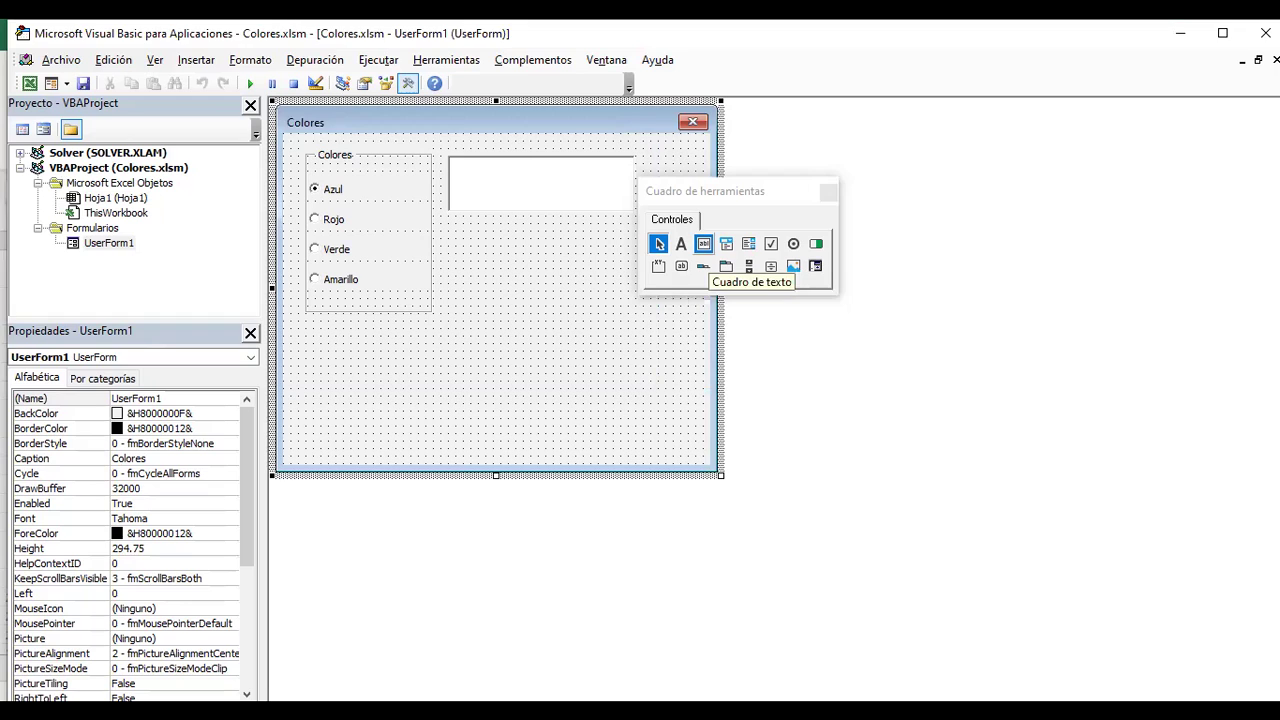
click(704, 244)
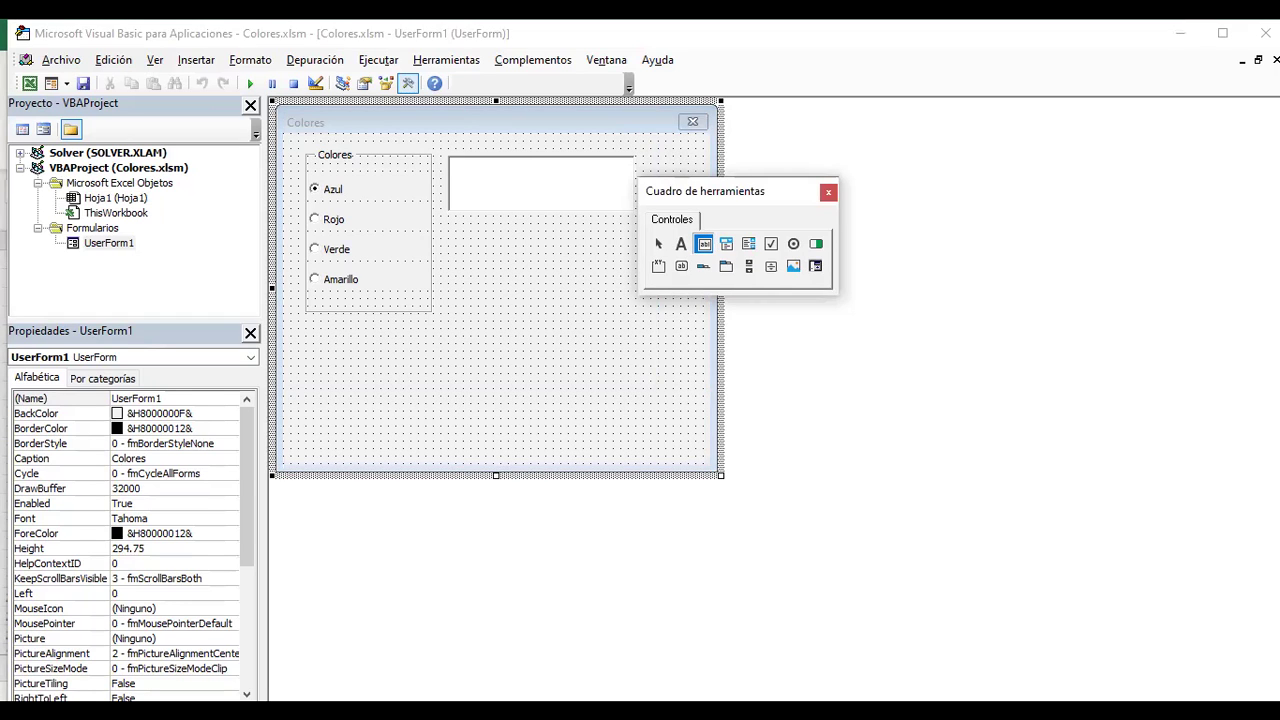
- Add three tall text boxes side by side along the bottom of the form
click(302, 341)
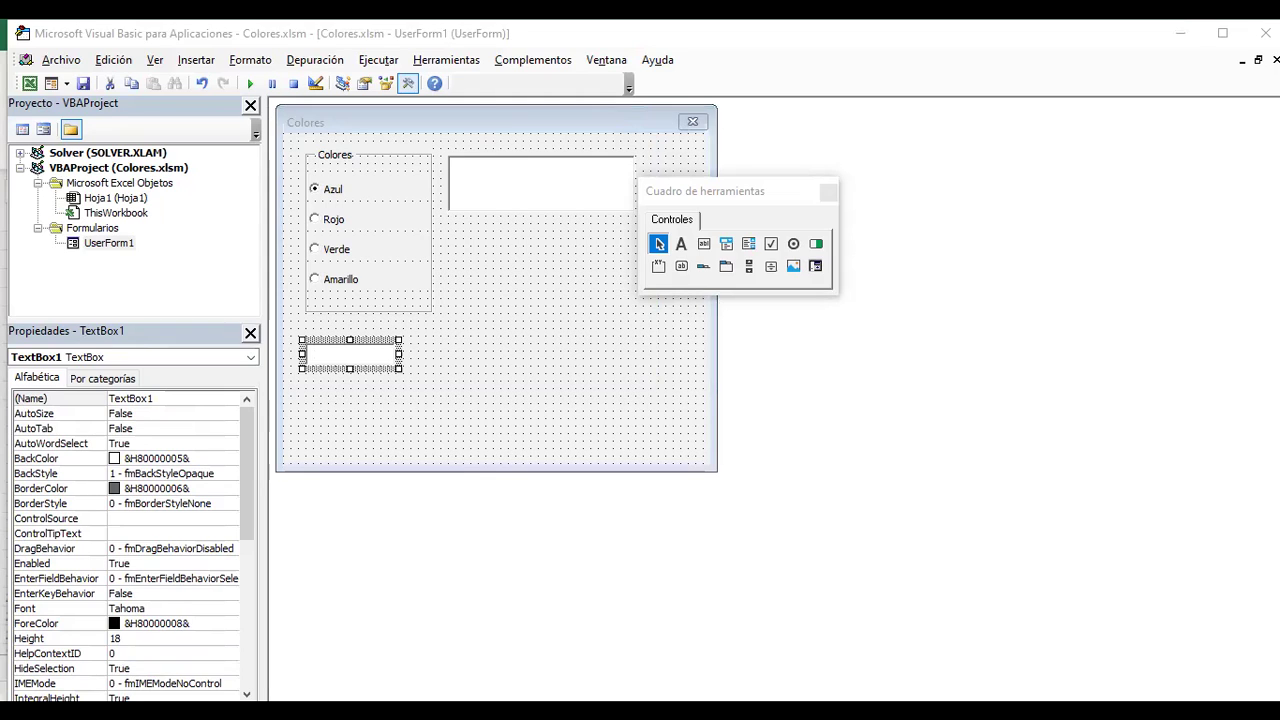
drag(388, 386, 376, 402)
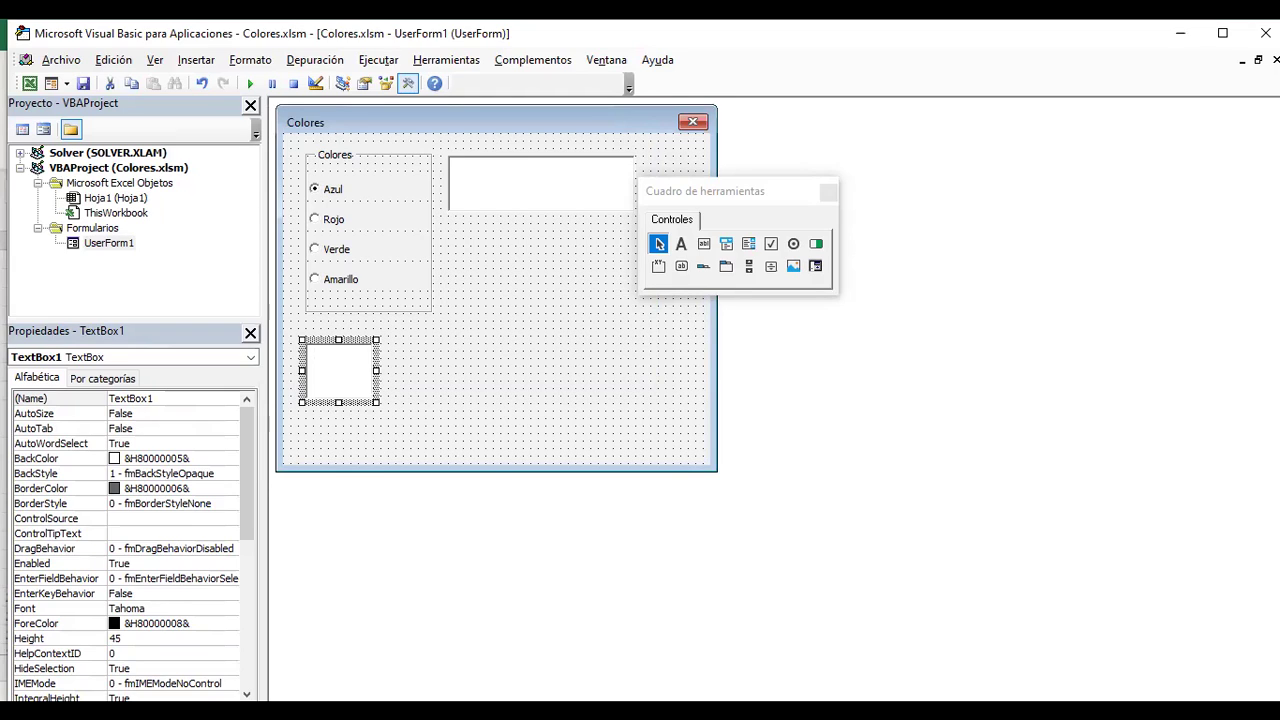
key(ctrl+v)
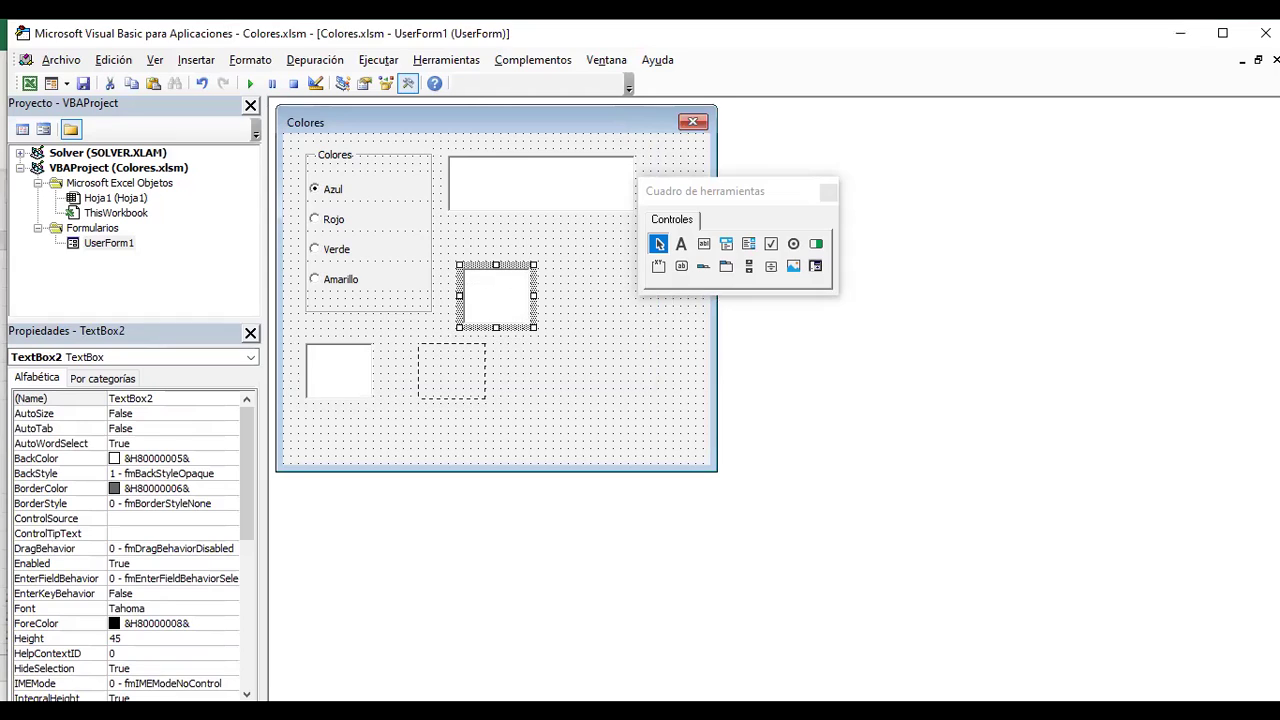
drag(452, 370, 450, 368)
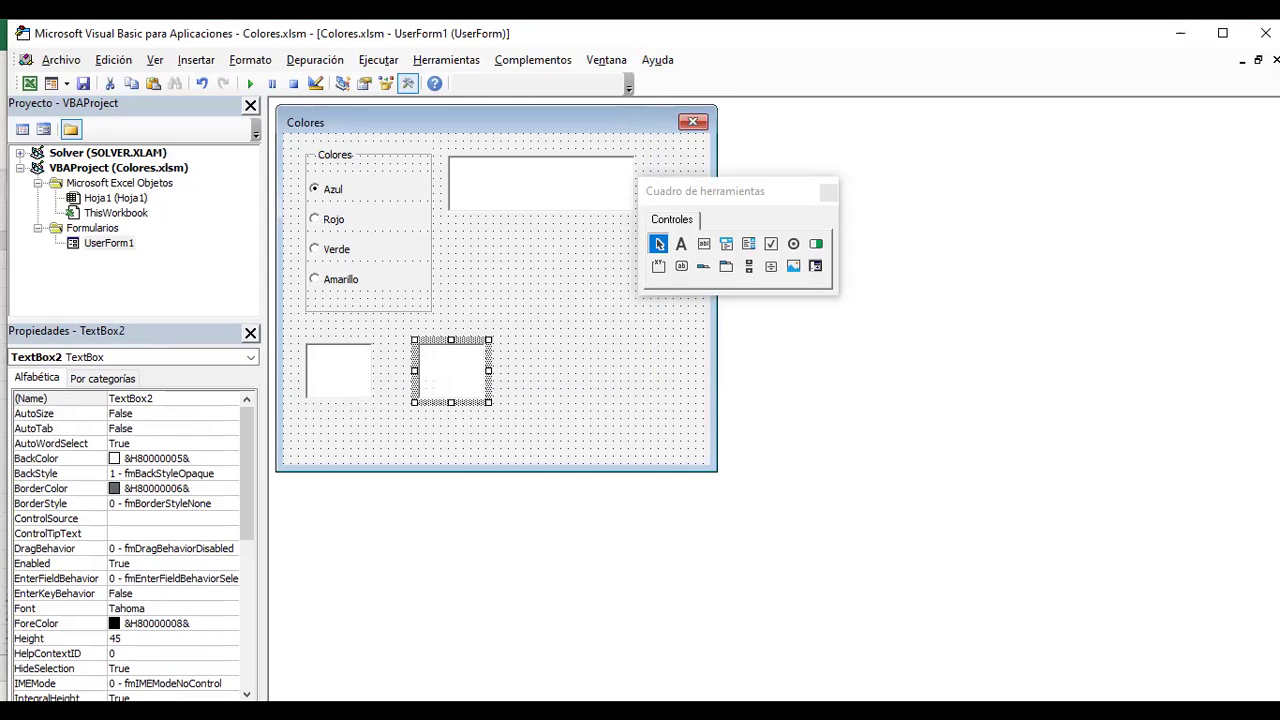
key(ctrl+v)
mouse_move(496, 296)
mouse_down()
mouse_move(546, 366)
mouse_move(594, 370)
mouse_up()
key(alt+F11)
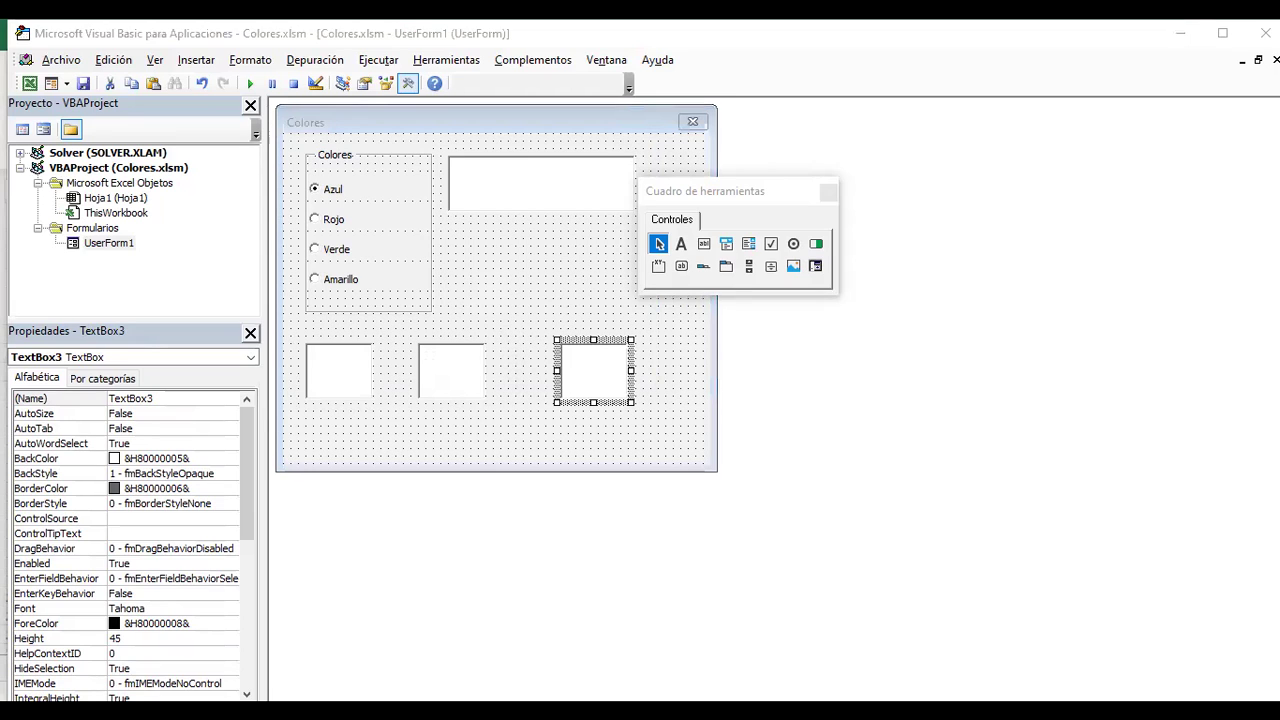
drag(611, 372, 631, 356)
drag(450, 370, 486, 370)
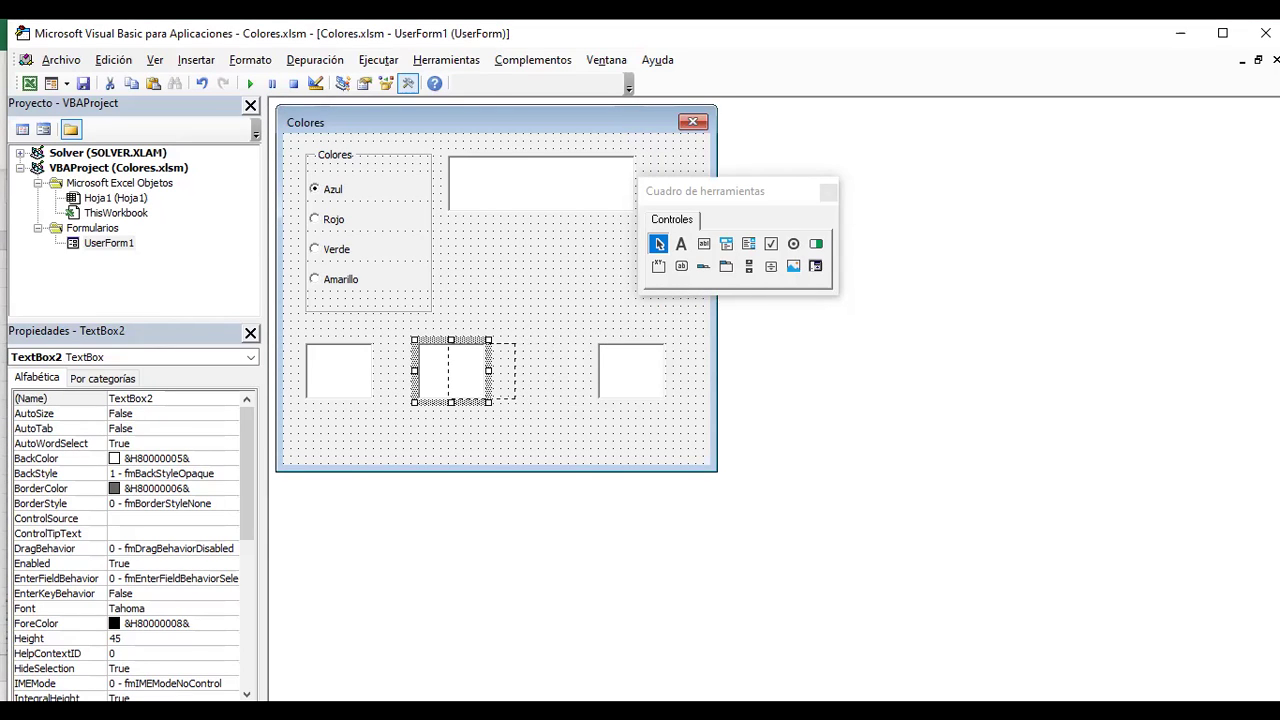
- Select the three lower text boxes and align them by their middles
click(560, 430)
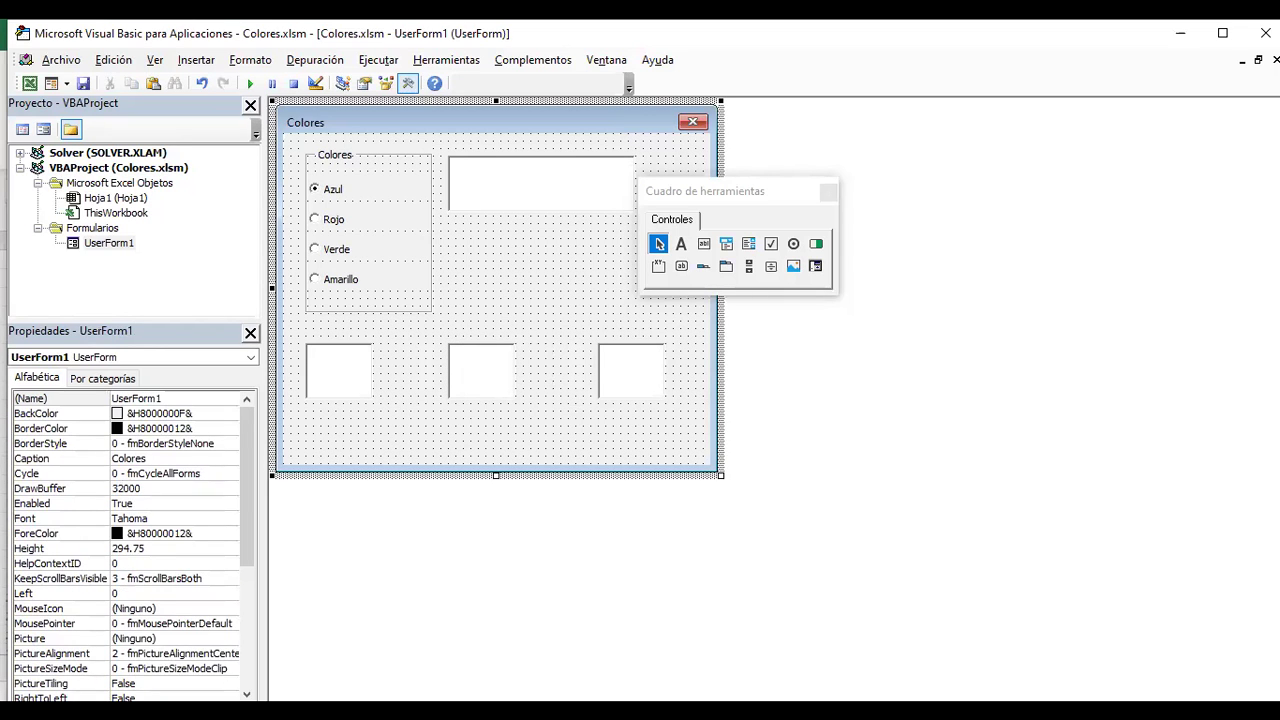
drag(397, 338, 365, 340)
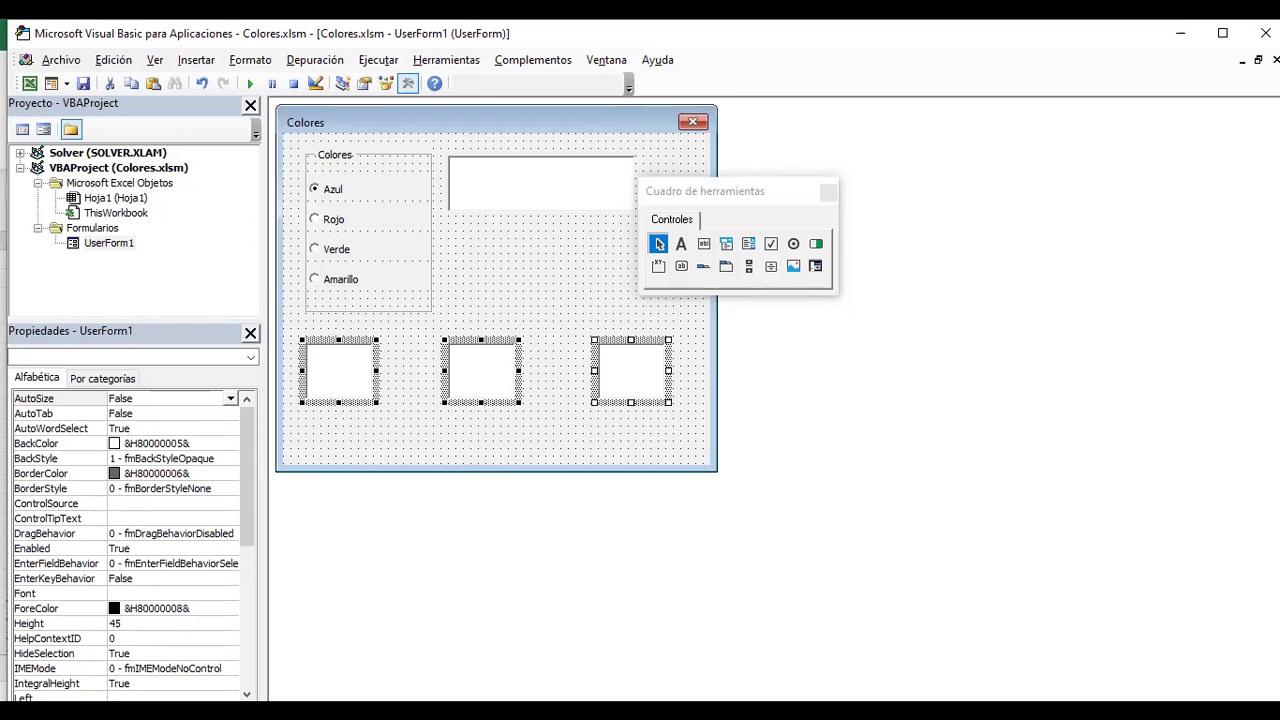
right_click(514, 342)
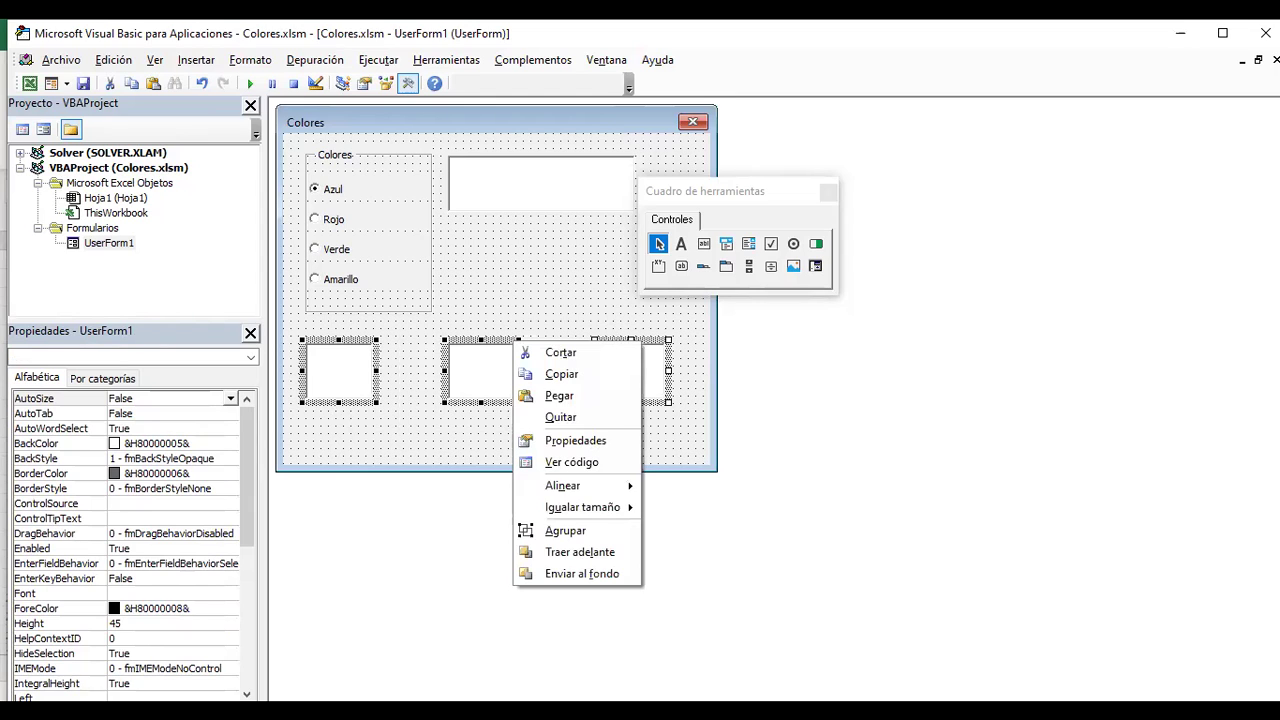
mouse_move(585, 507)
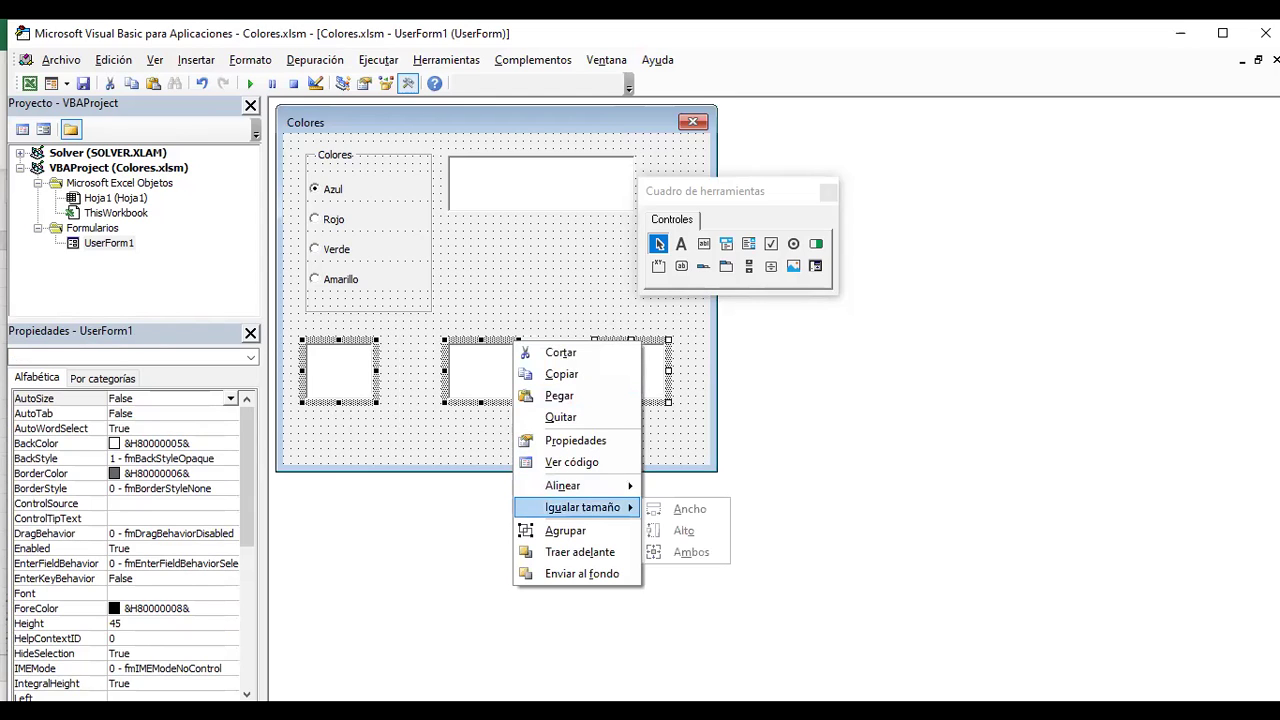
mouse_move(570, 485)
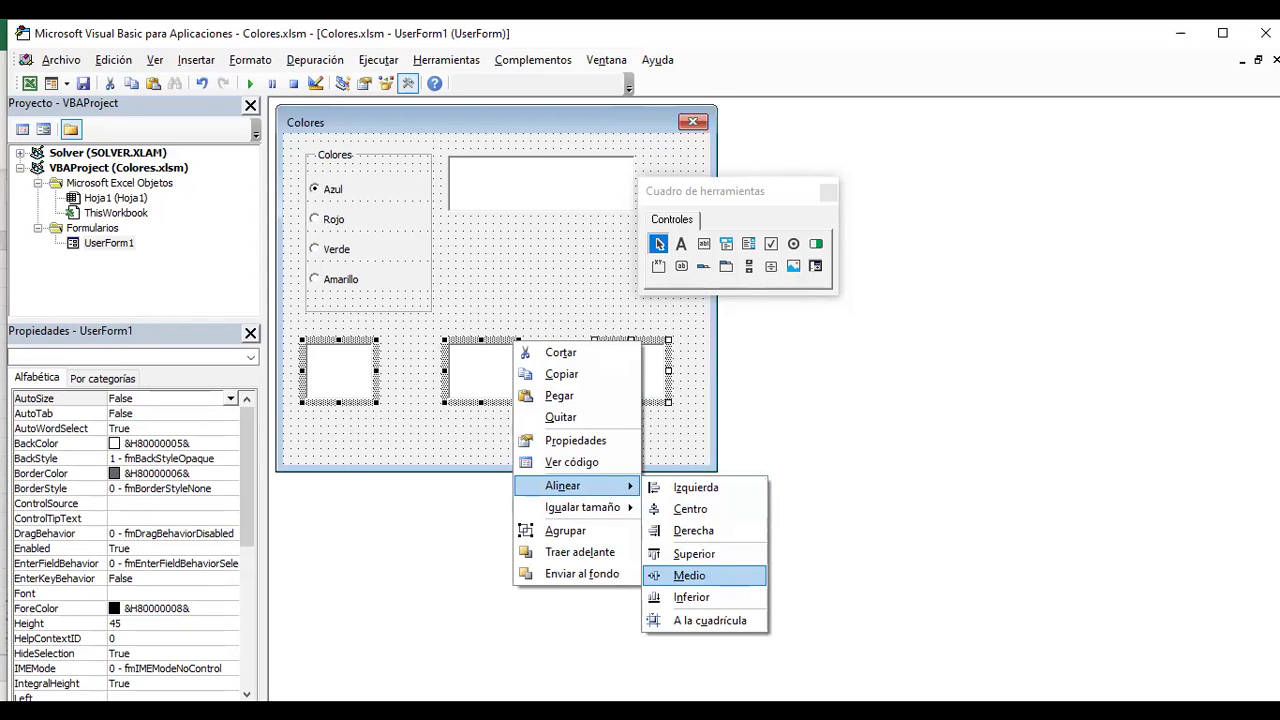
click(689, 575)
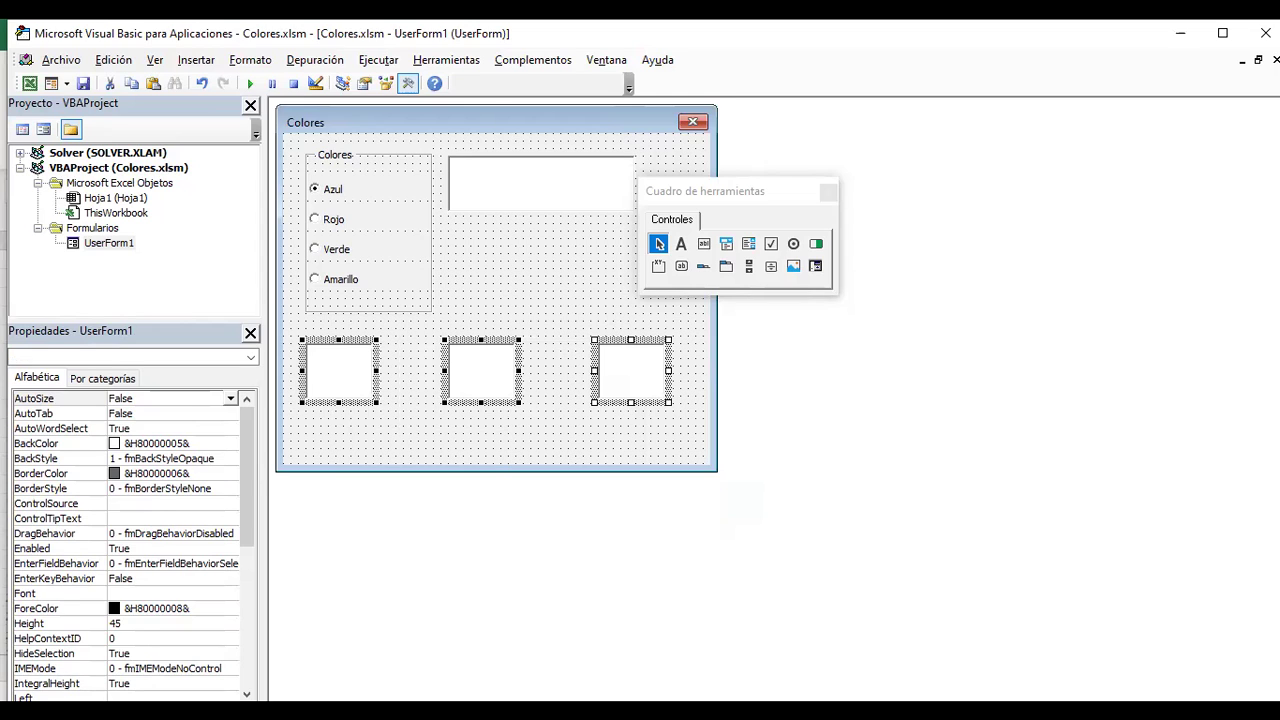
- Reselect the lower text boxes in turn and undo the middle box's last nudge
click(500, 440)
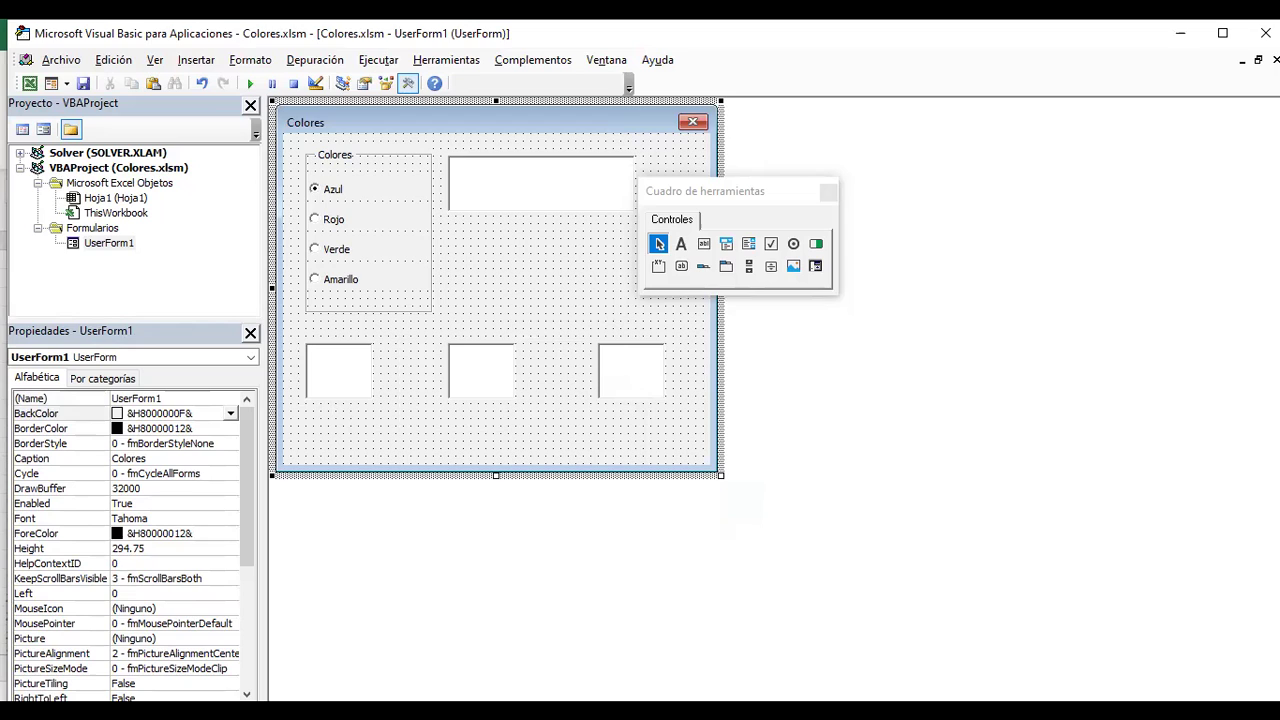
click(481, 371)
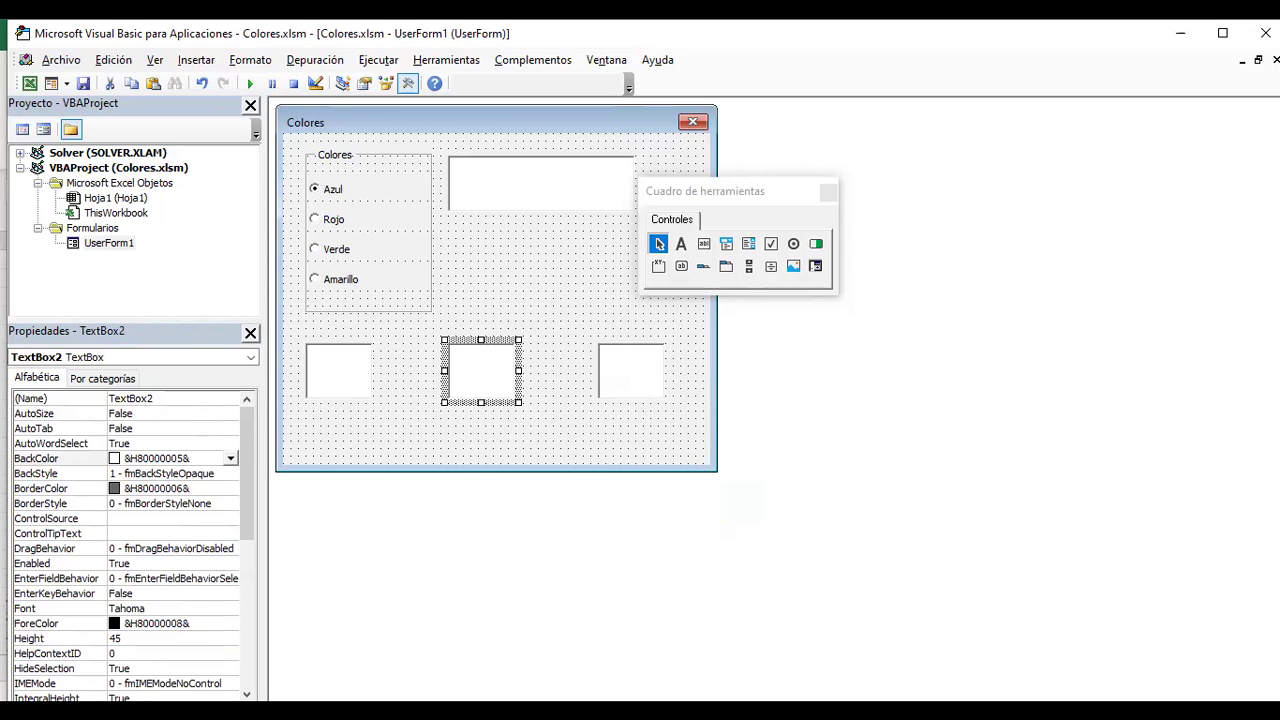
click(631, 371)
click(481, 371)
click(560, 430)
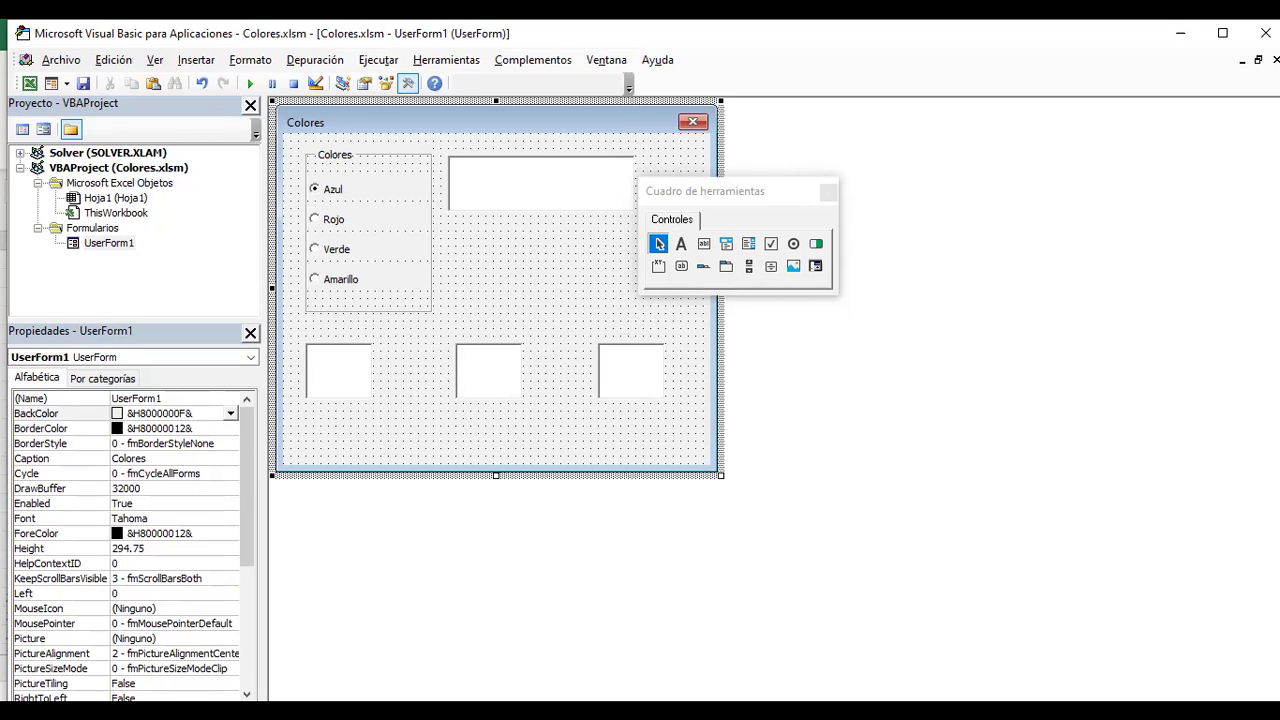
key(ctrl+z)
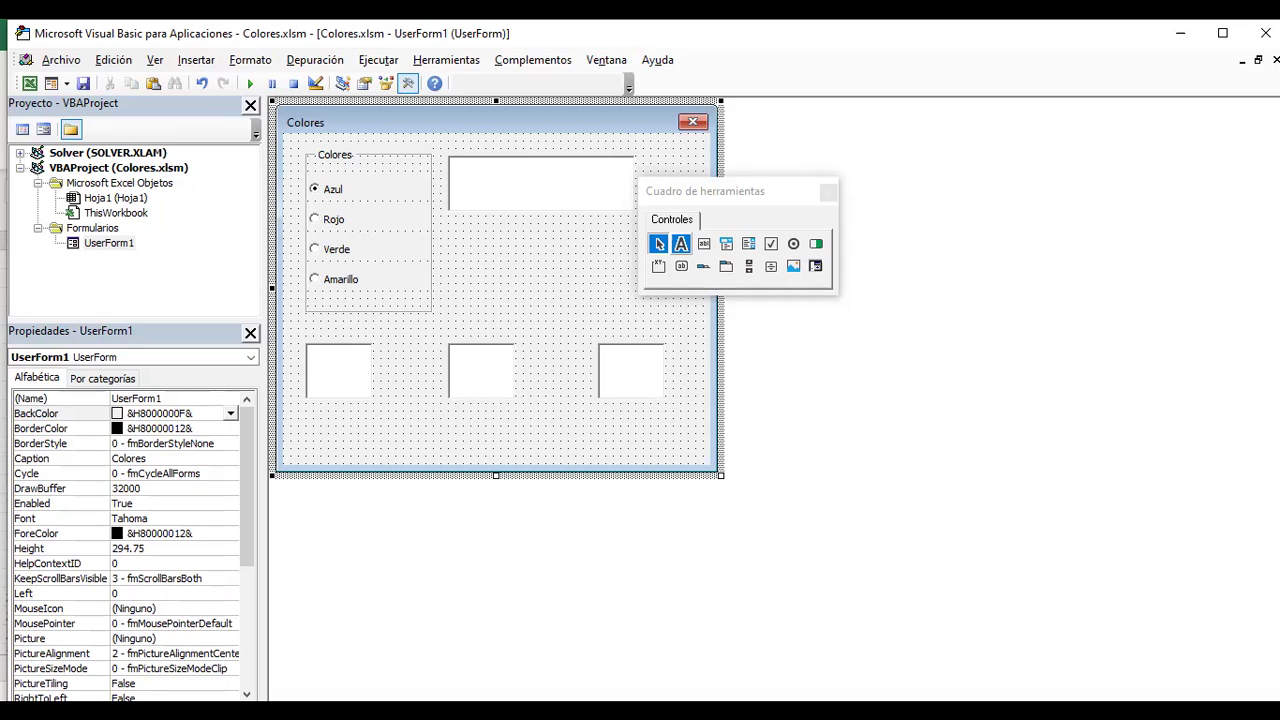
key(alt+Tab)
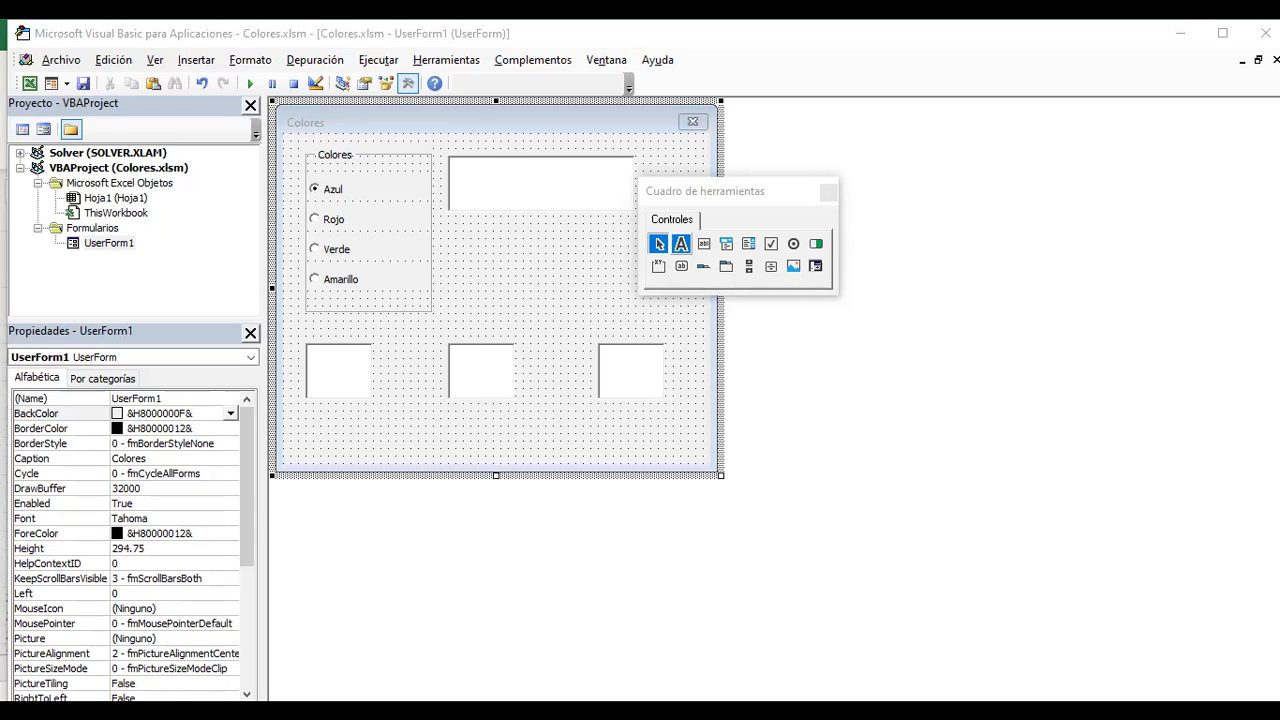
key(alt+Tab)
- Draw a narrow Label1 between the first two text boxes with font size 16
click(681, 243)
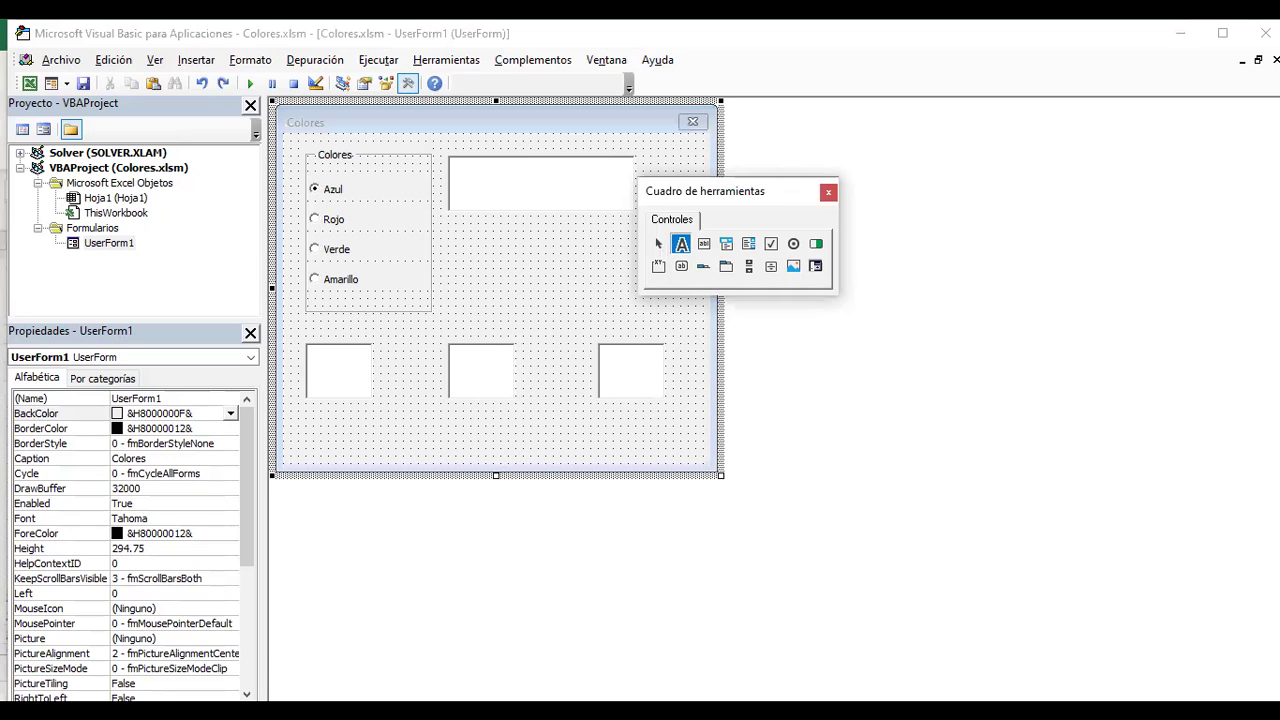
click(384, 356)
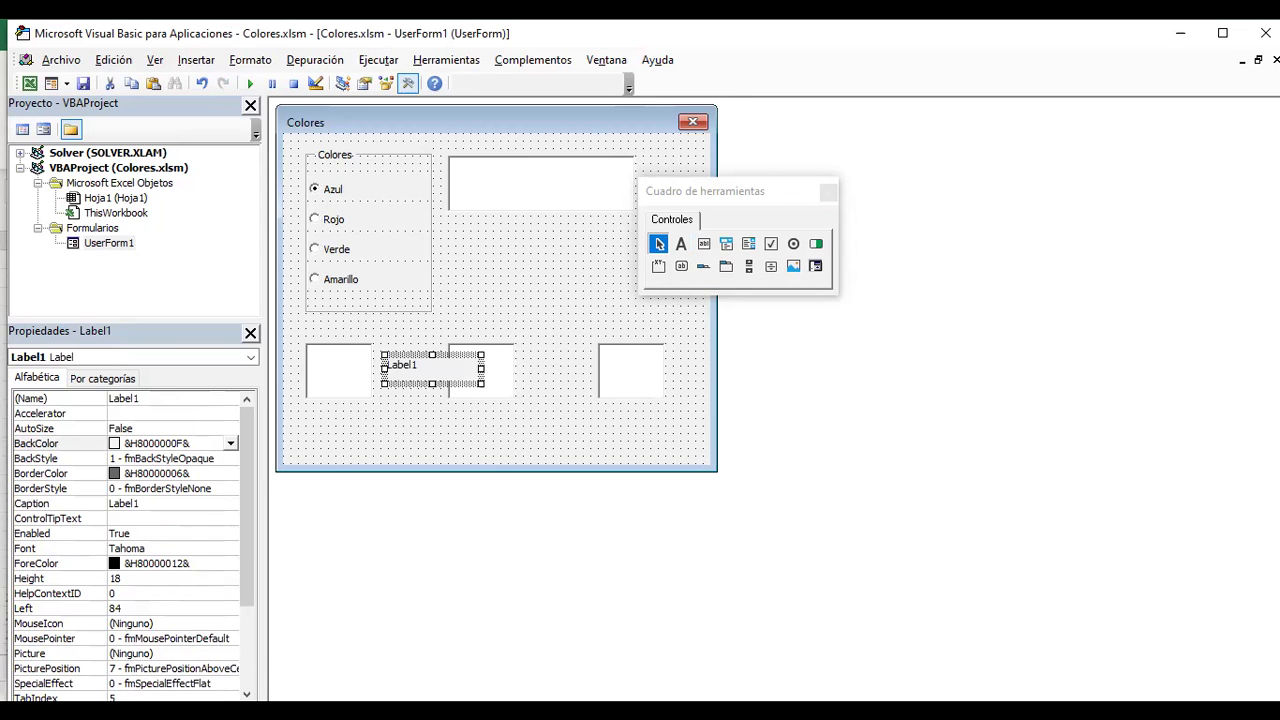
drag(481, 369, 424, 369)
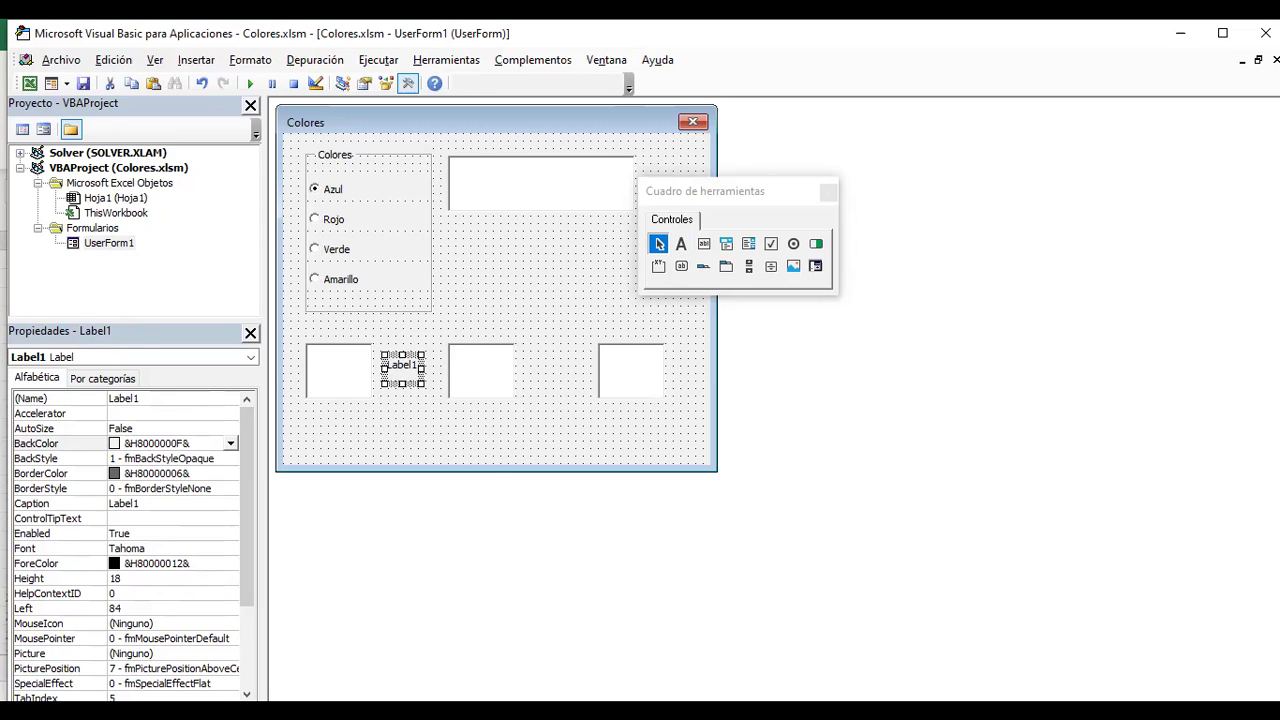
click(40, 548)
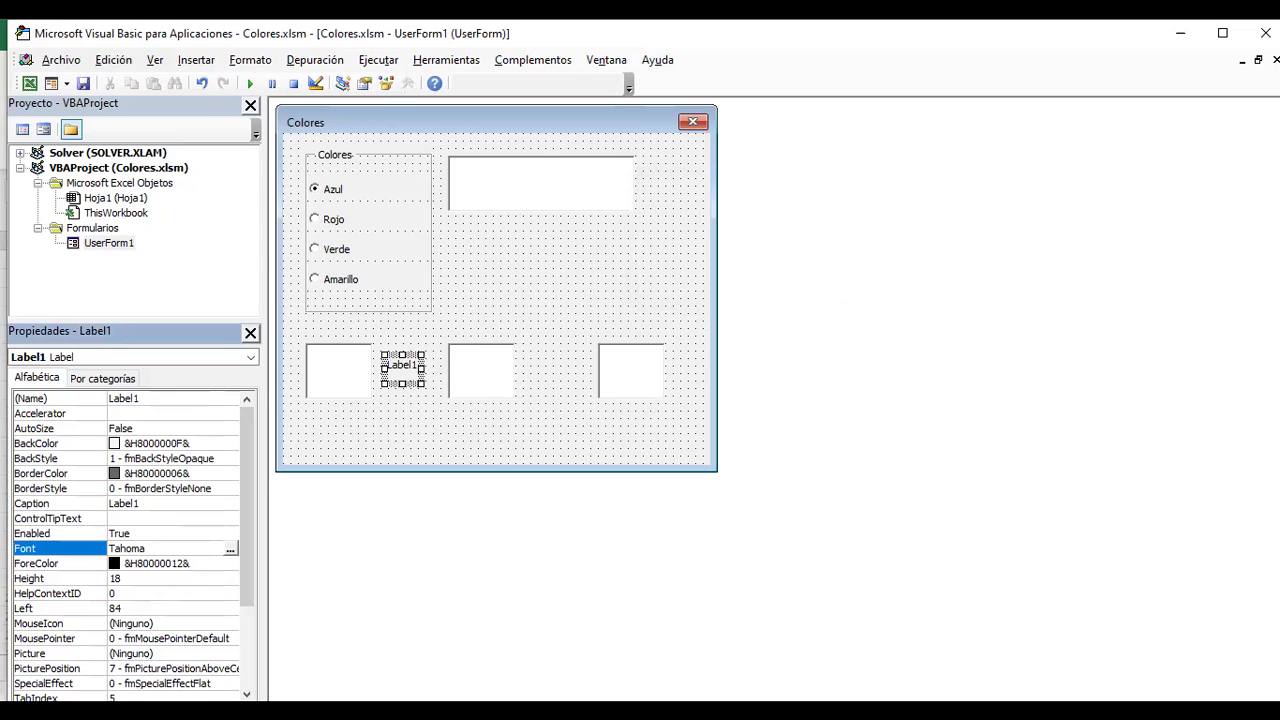
click(230, 549)
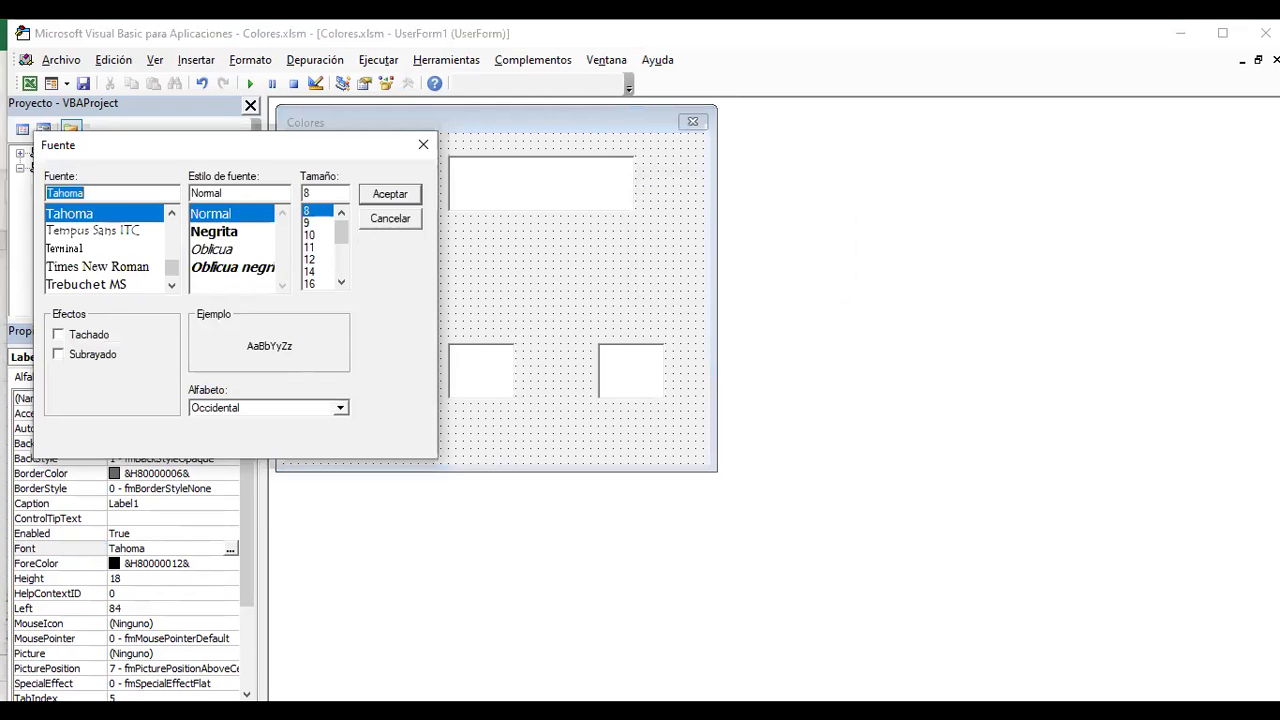
click(310, 283)
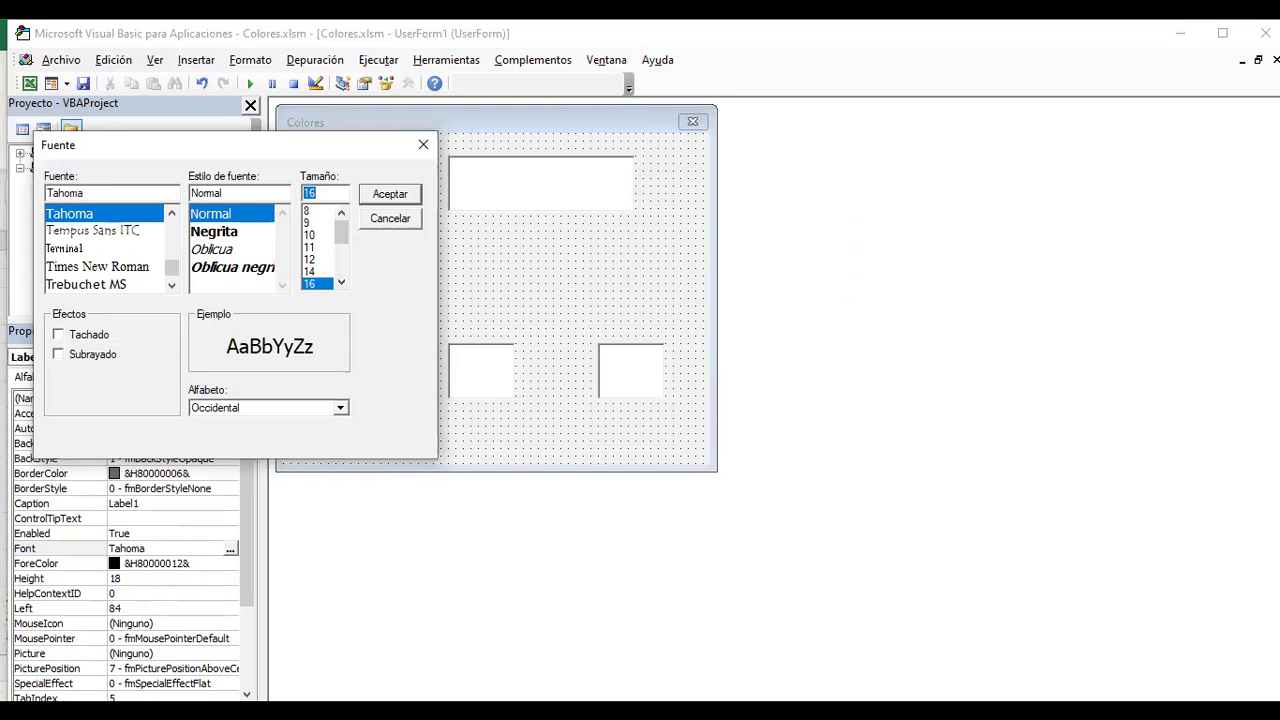
key(Return)
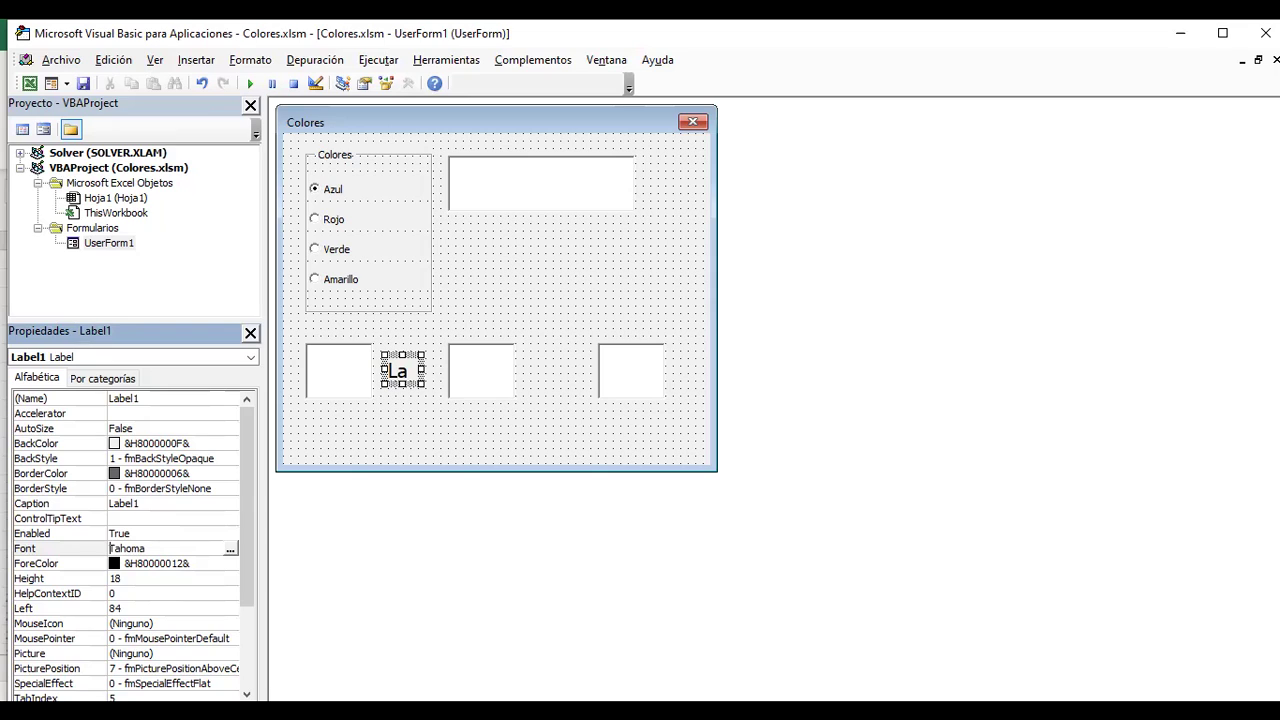
- Give Label1 the caption '/' and centre its text alignment
click(31, 503)
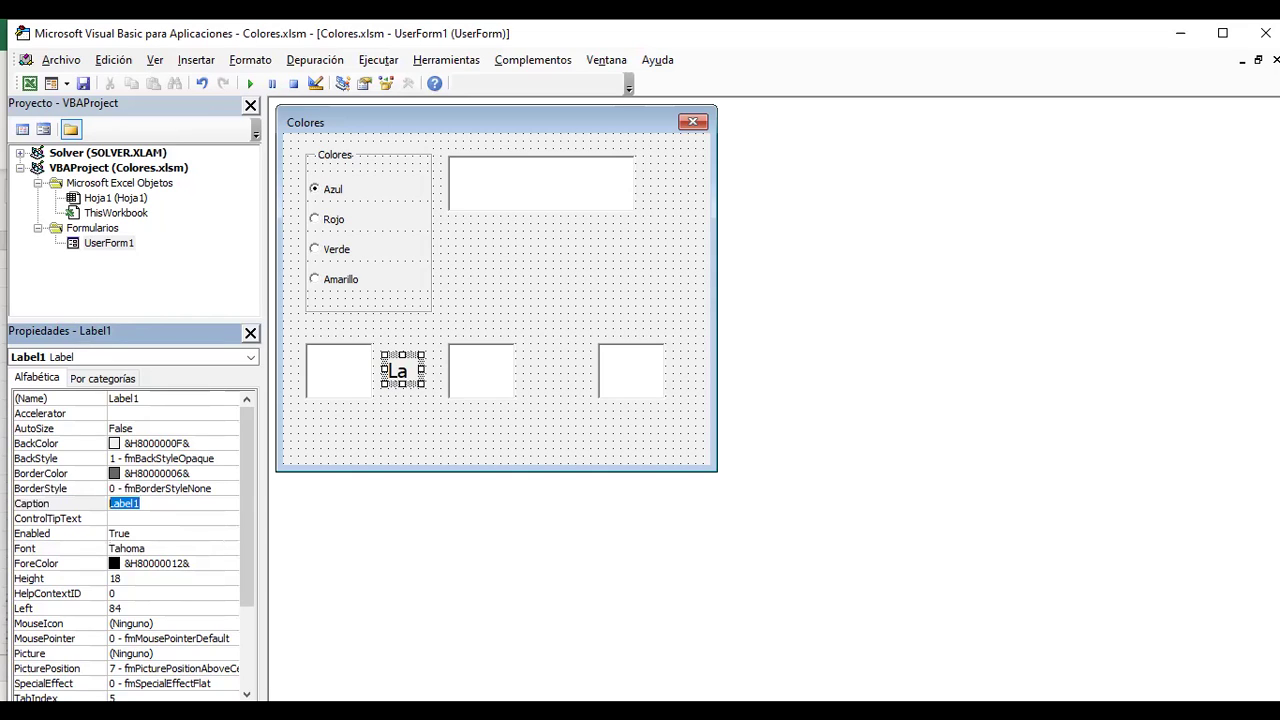
text(/)
key(Return)
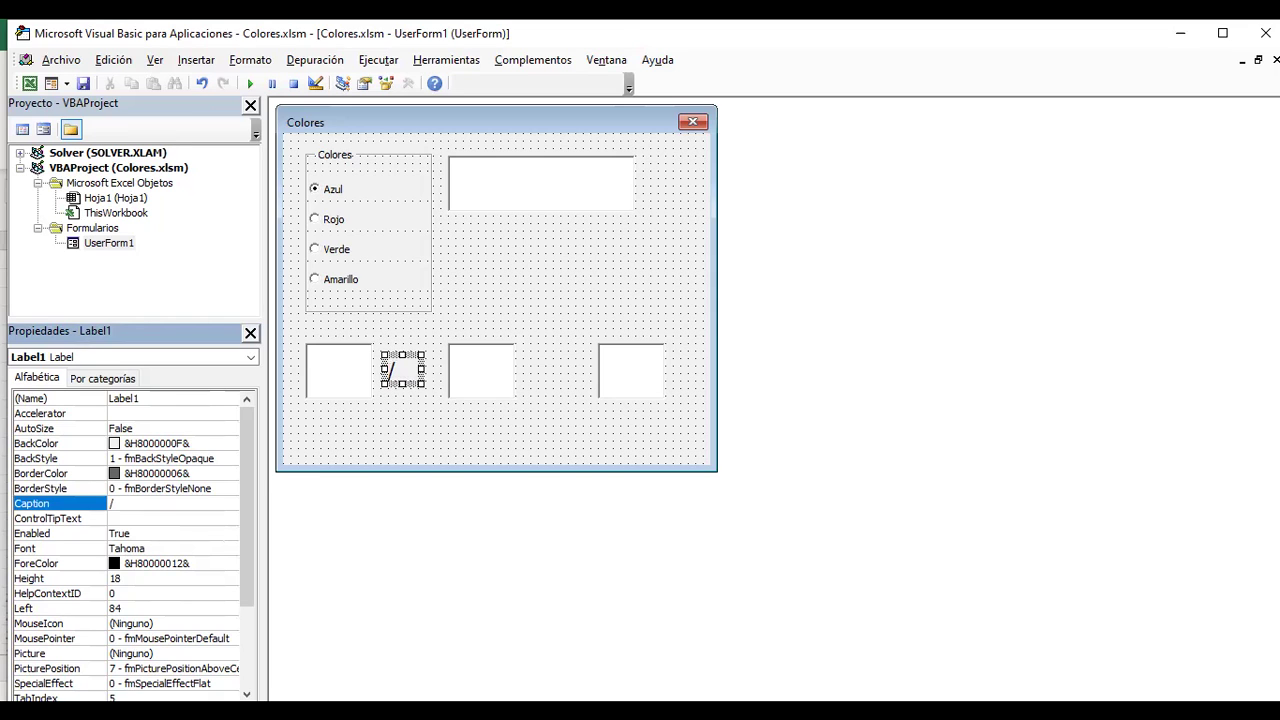
scroll(130, 545, down, 2)
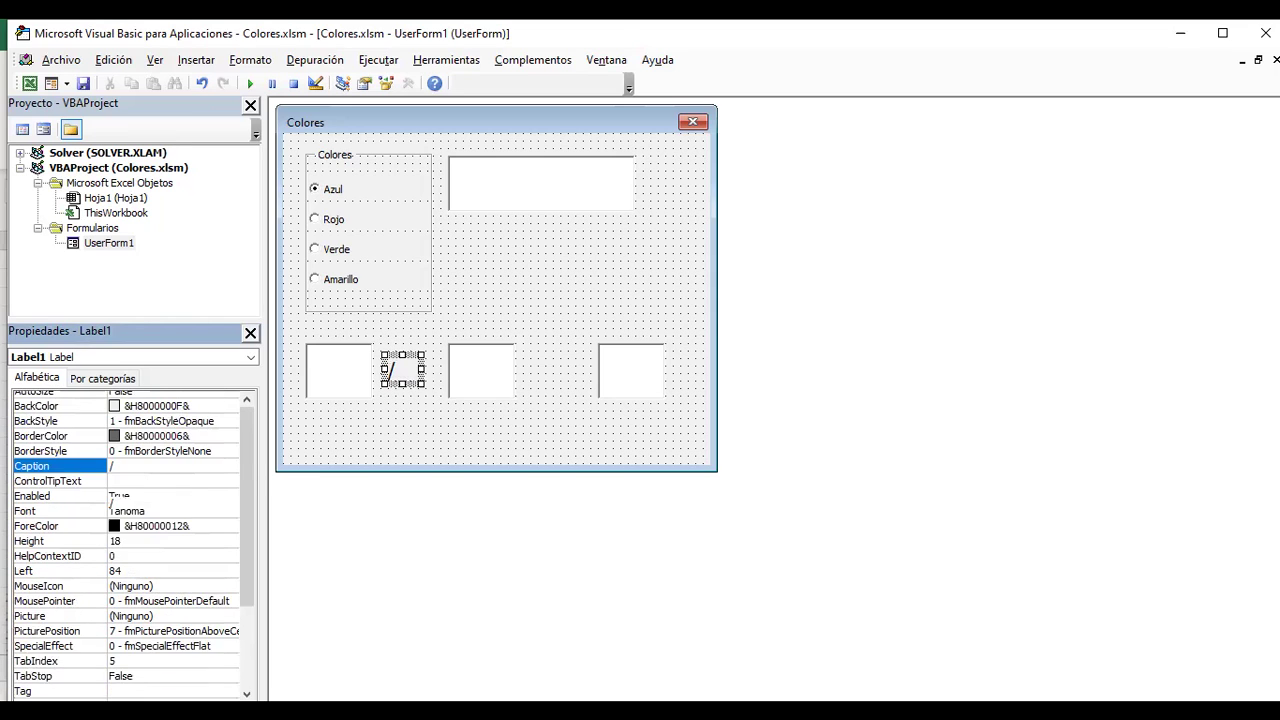
scroll(130, 545, up, 2)
scroll(130, 545, down, 2)
scroll(130, 545, down, 2)
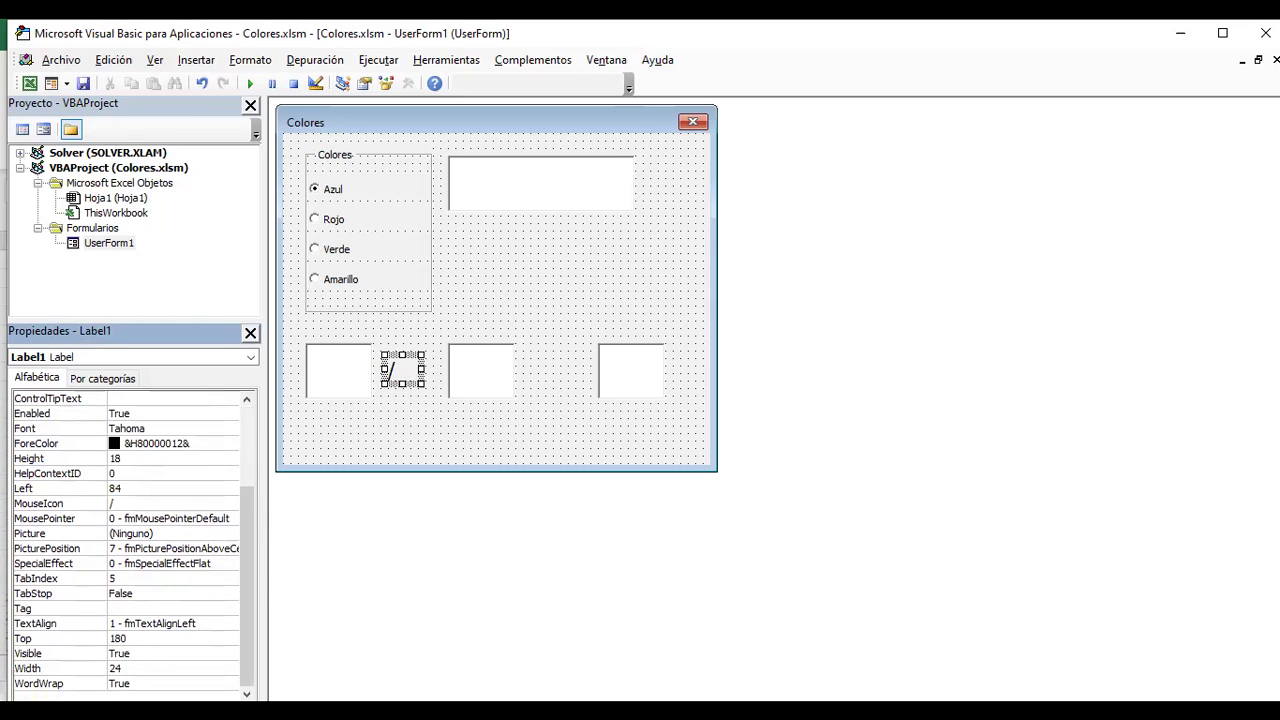
click(35, 623)
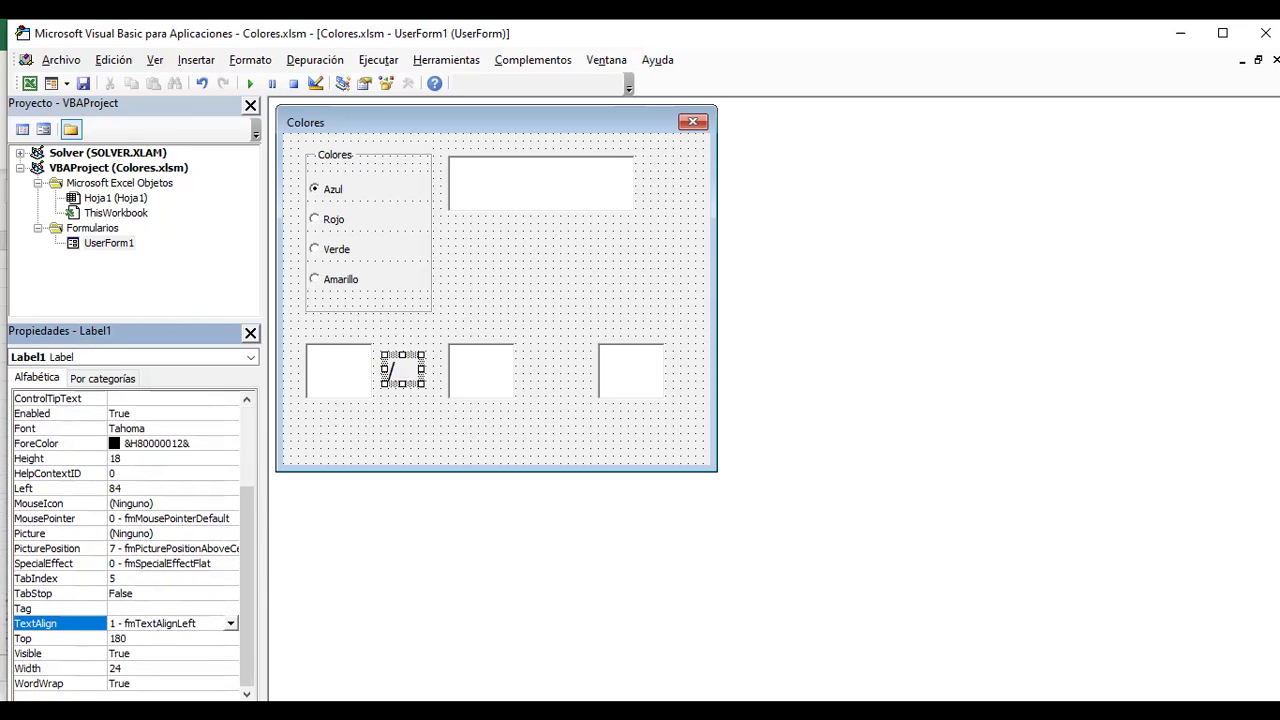
key(alt+Down)
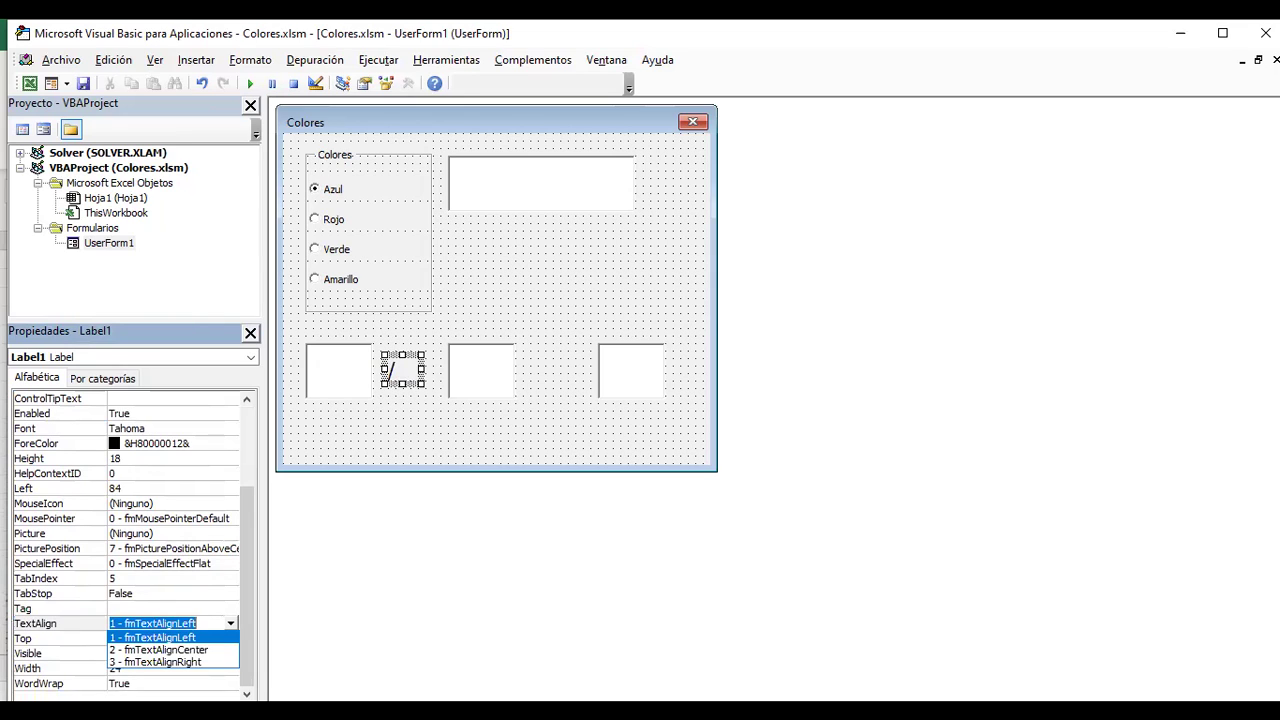
key(Down)
key(Return)
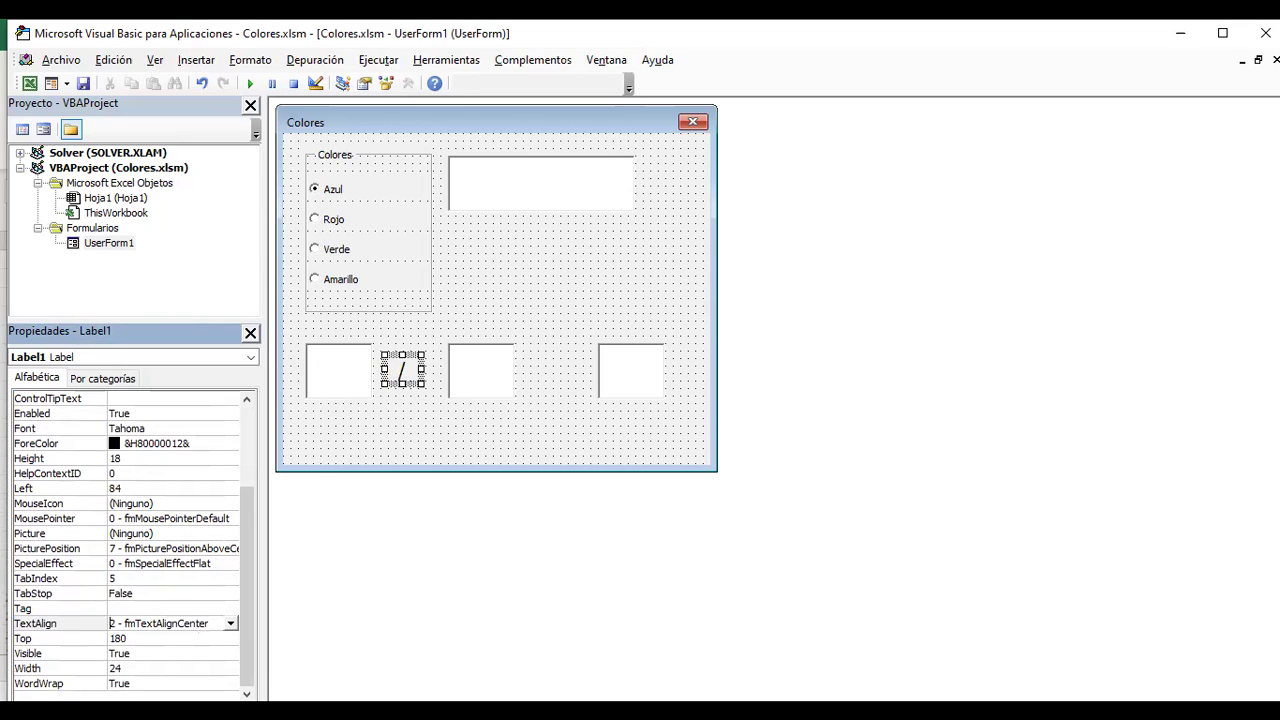
- Set the / label's font to bold Tahoma at size 24
click(35, 428)
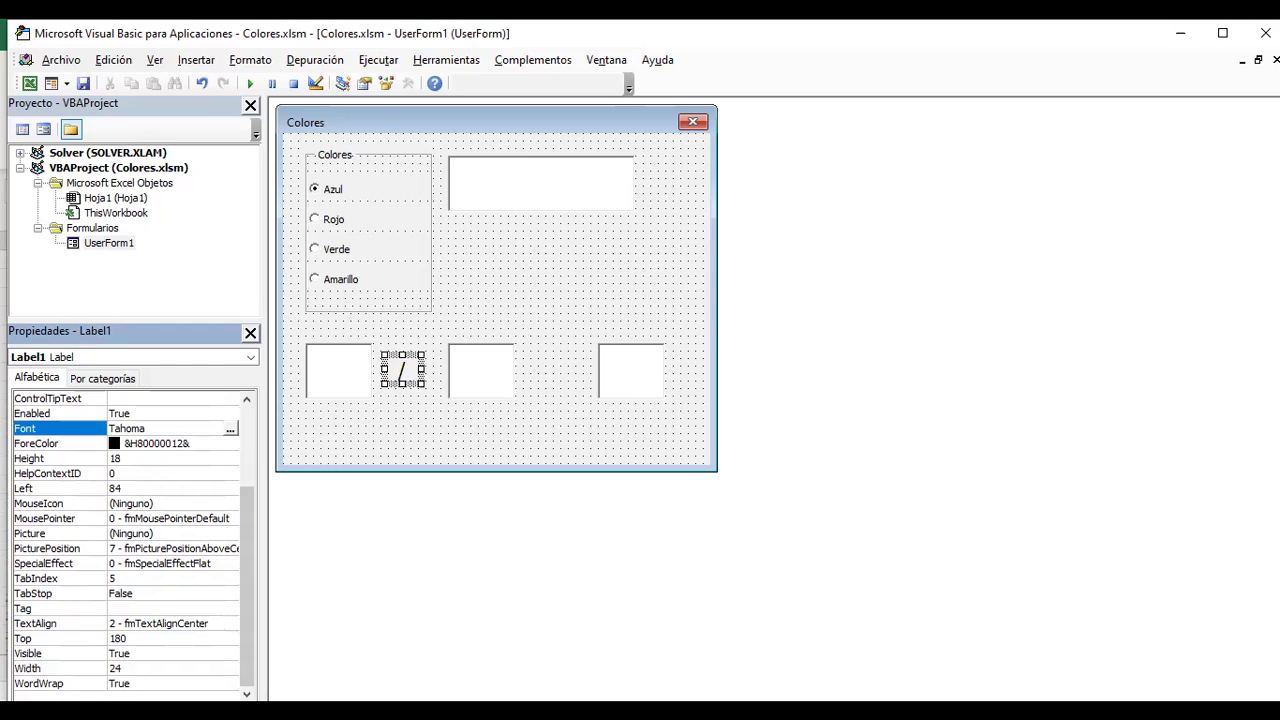
click(230, 428)
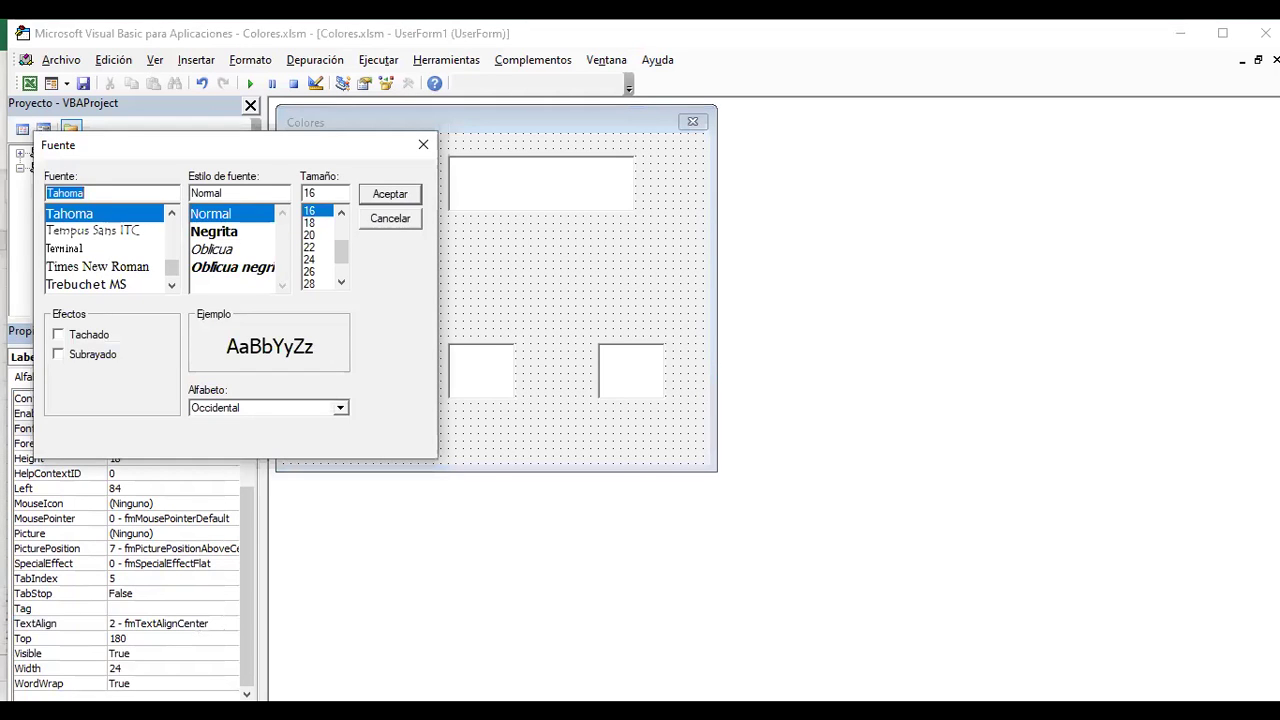
click(309, 235)
key(Return)
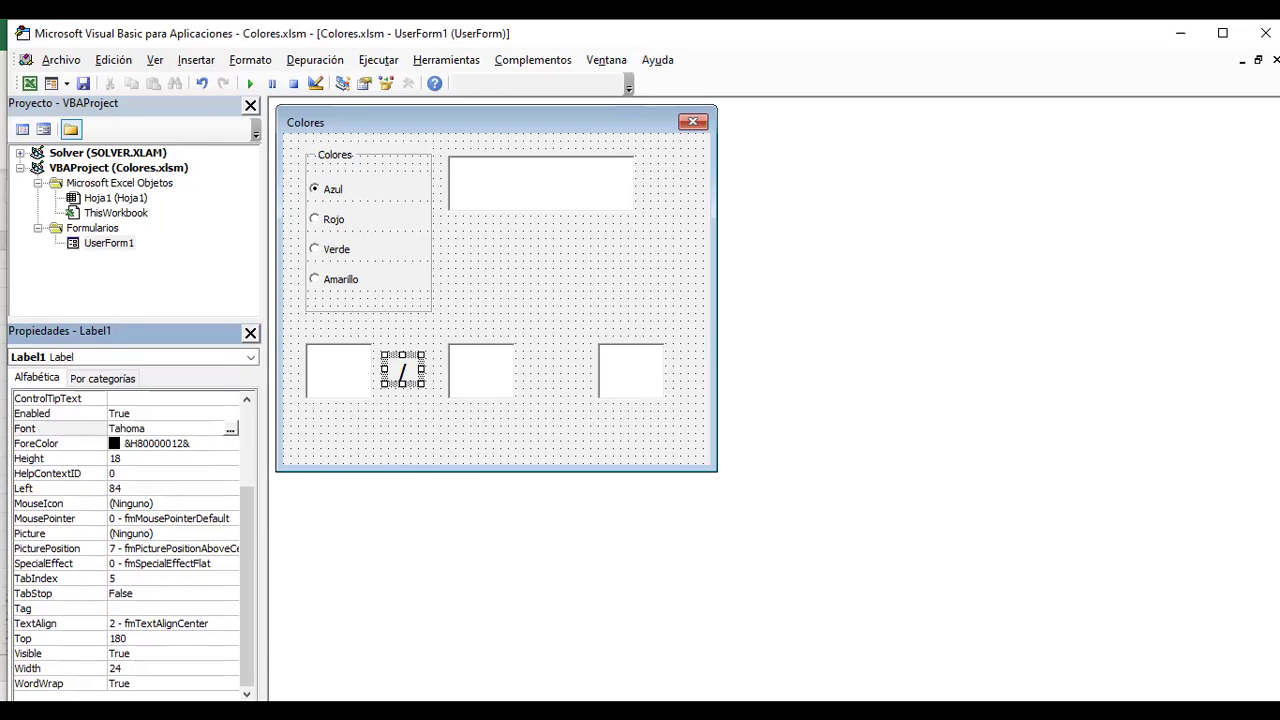
click(230, 428)
click(214, 231)
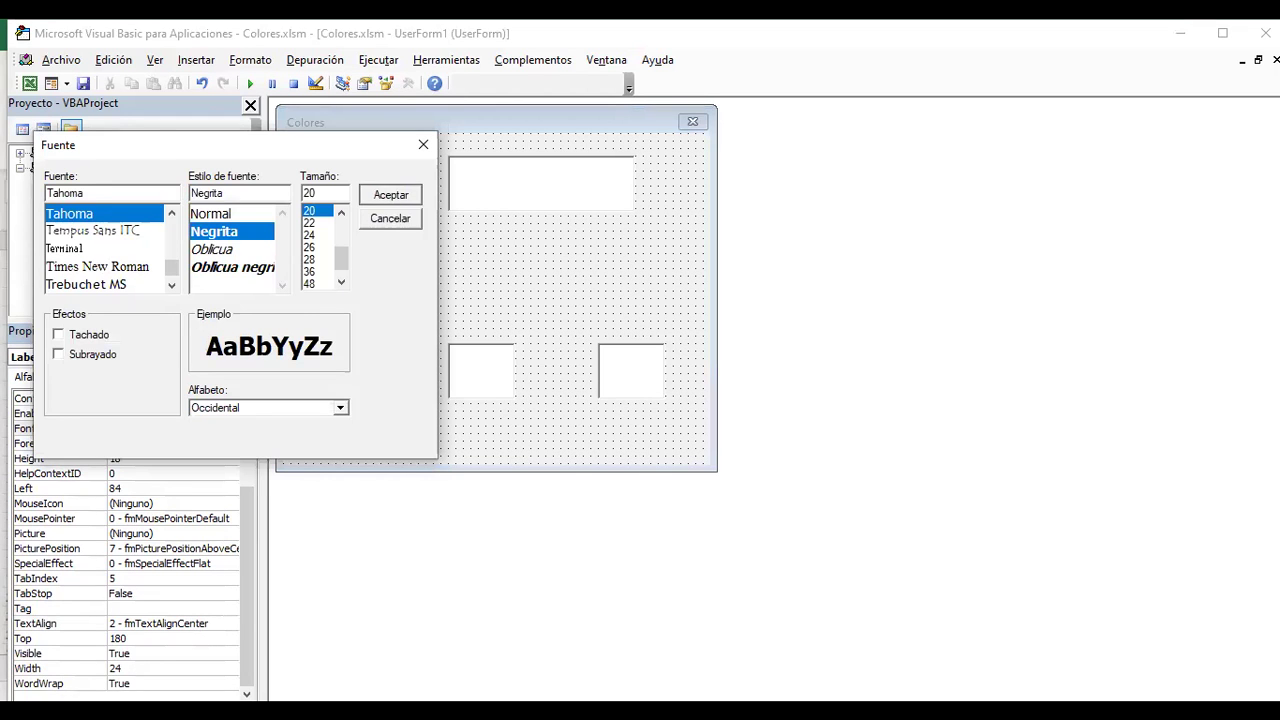
key(Return)
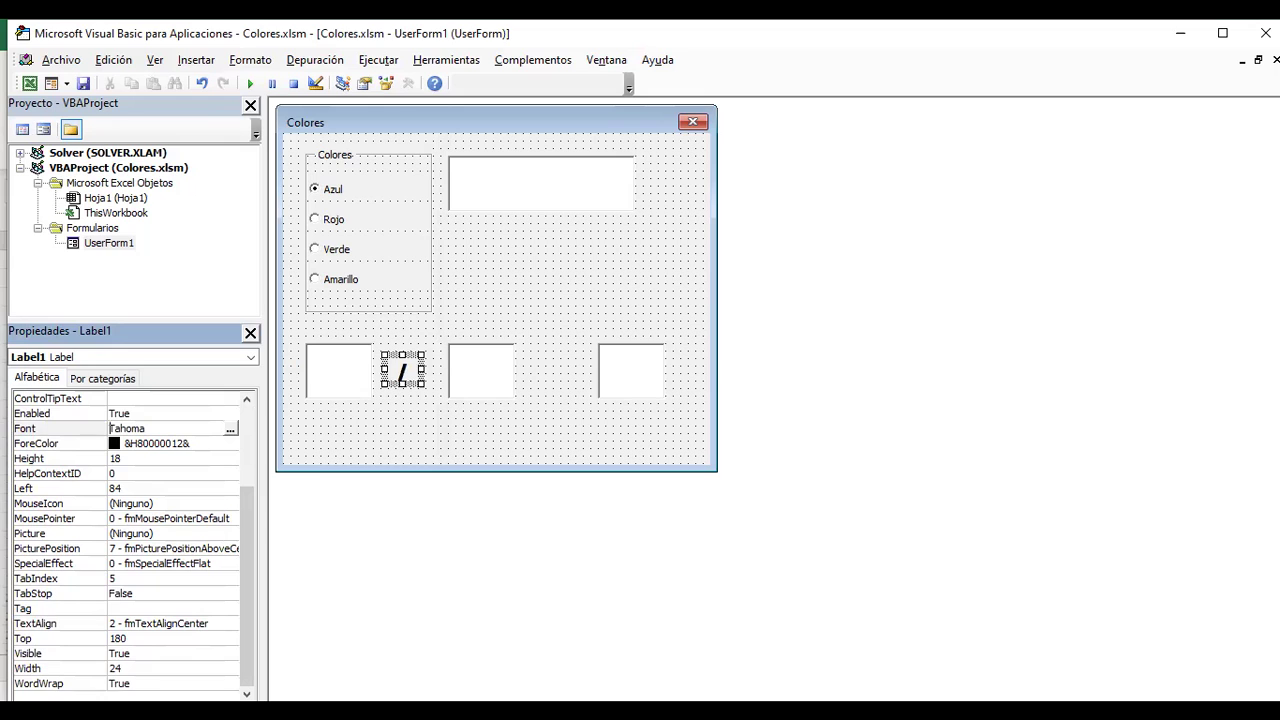
click(230, 428)
click(309, 234)
key(Return)
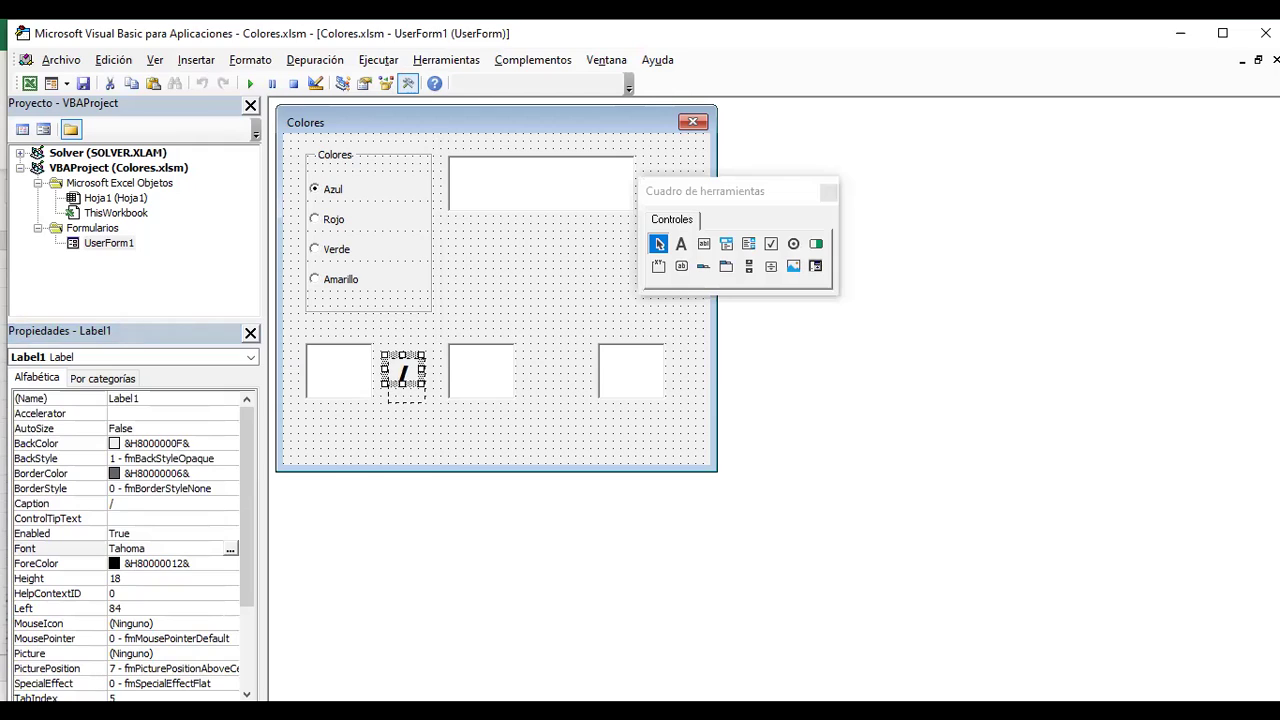
- Double the / label's height and paste a copy captioned '=' between the second and third boxes
drag(425, 401, 430, 407)
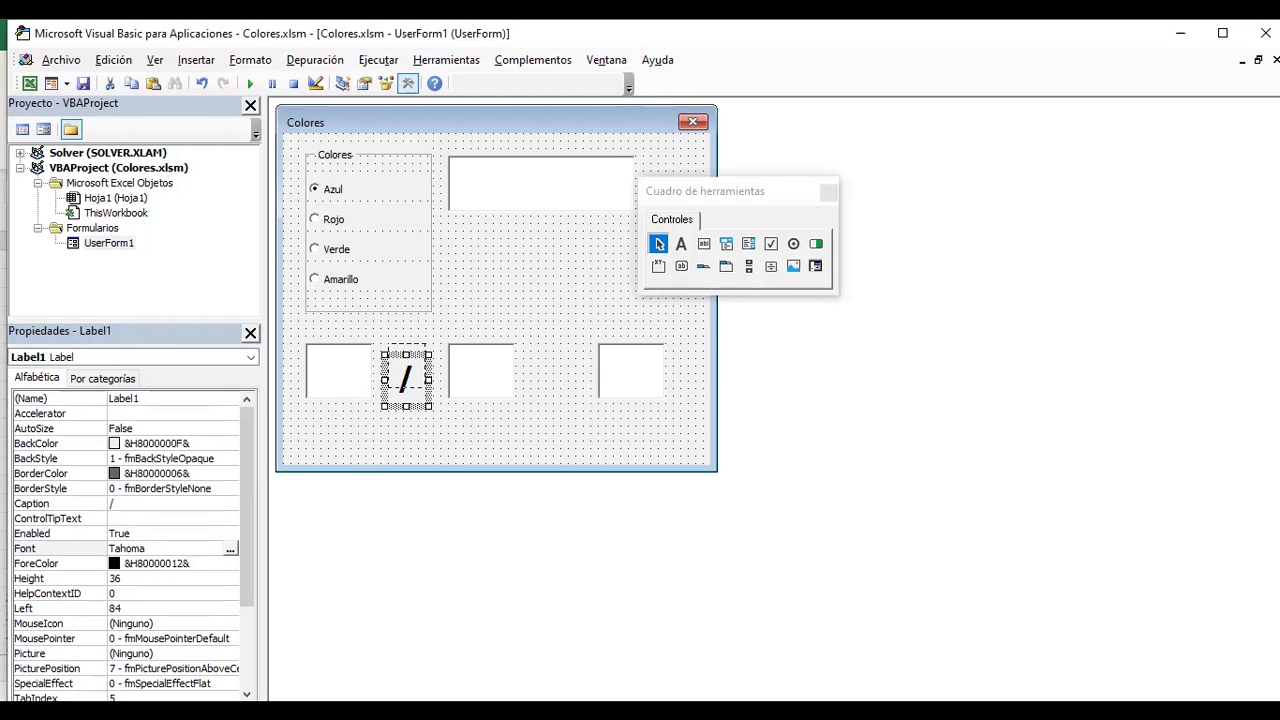
click(560, 420)
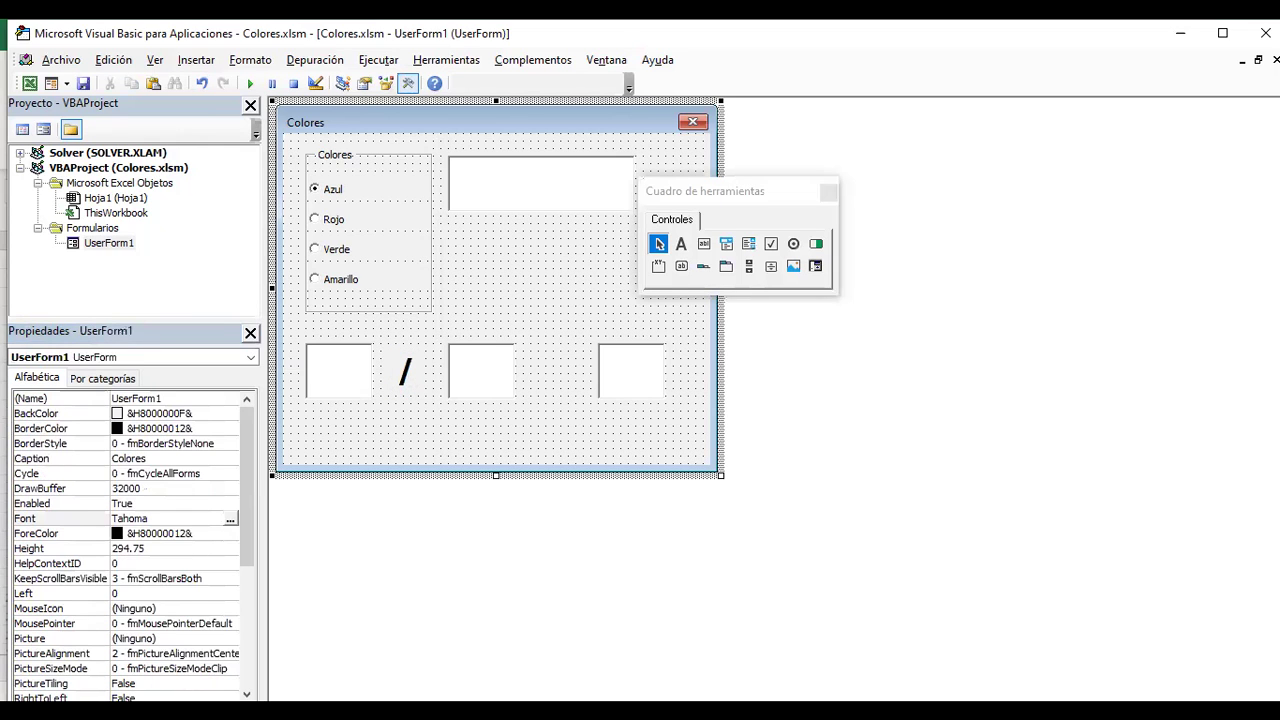
click(405, 371)
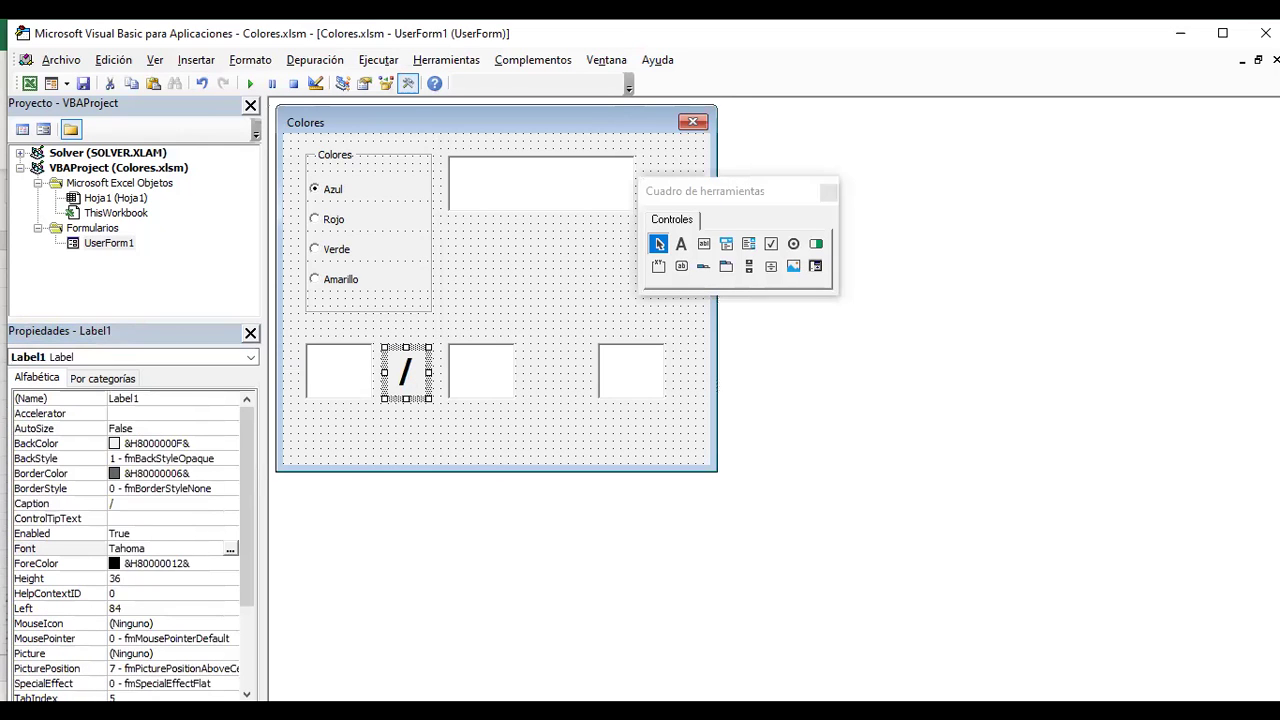
key(ctrl+v)
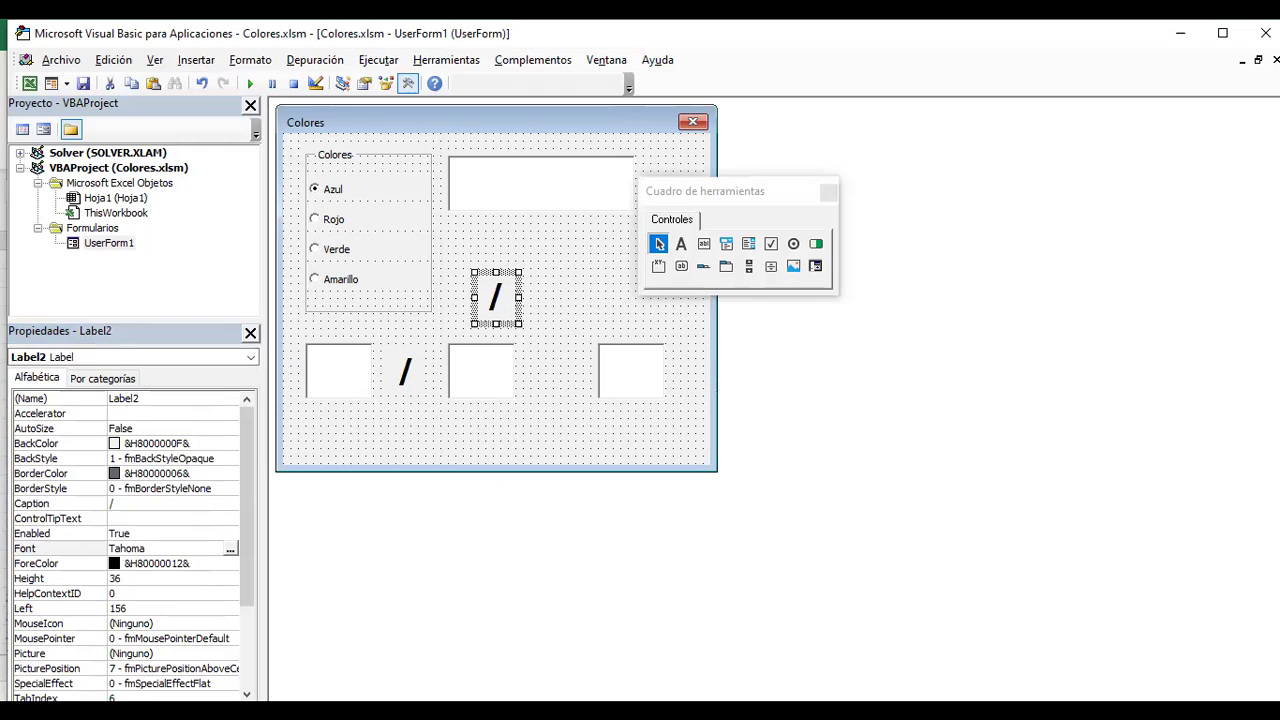
drag(496, 297, 556, 373)
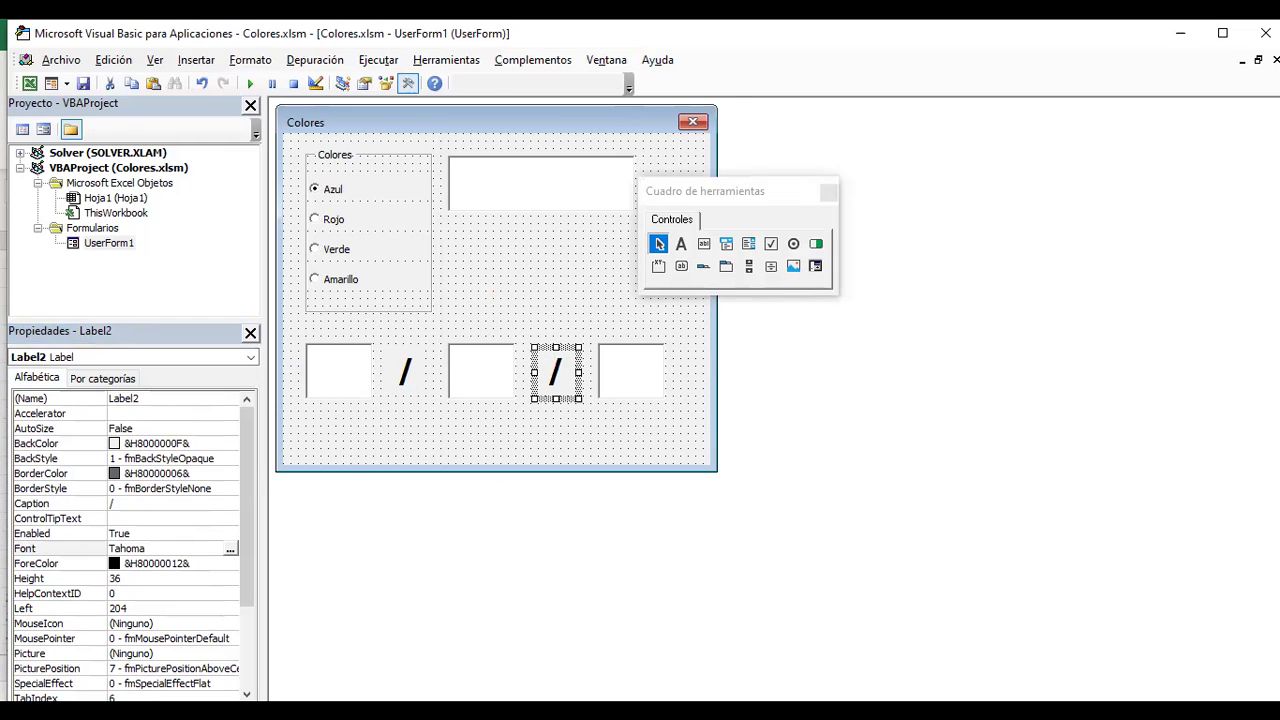
click(150, 503)
text(=)
key(Return)
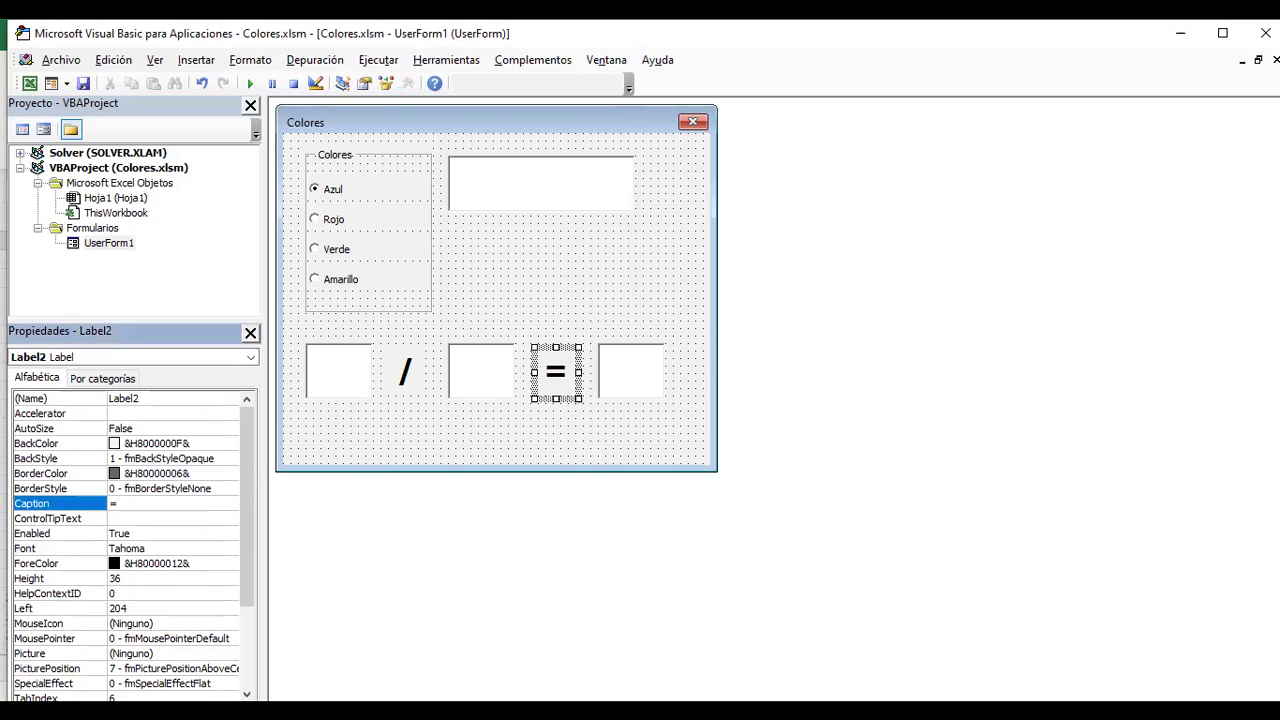
click(500, 430)
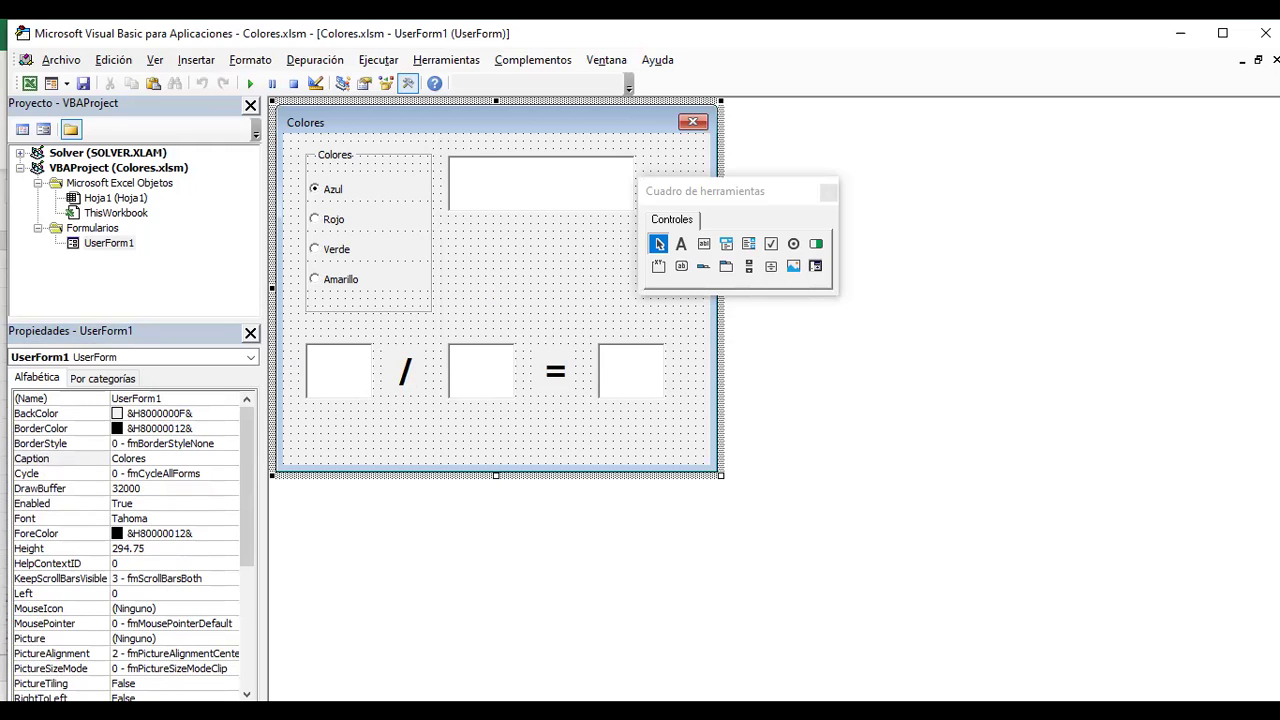
- Place CommandButton1 below the first text box with the caption '+'
click(681, 266)
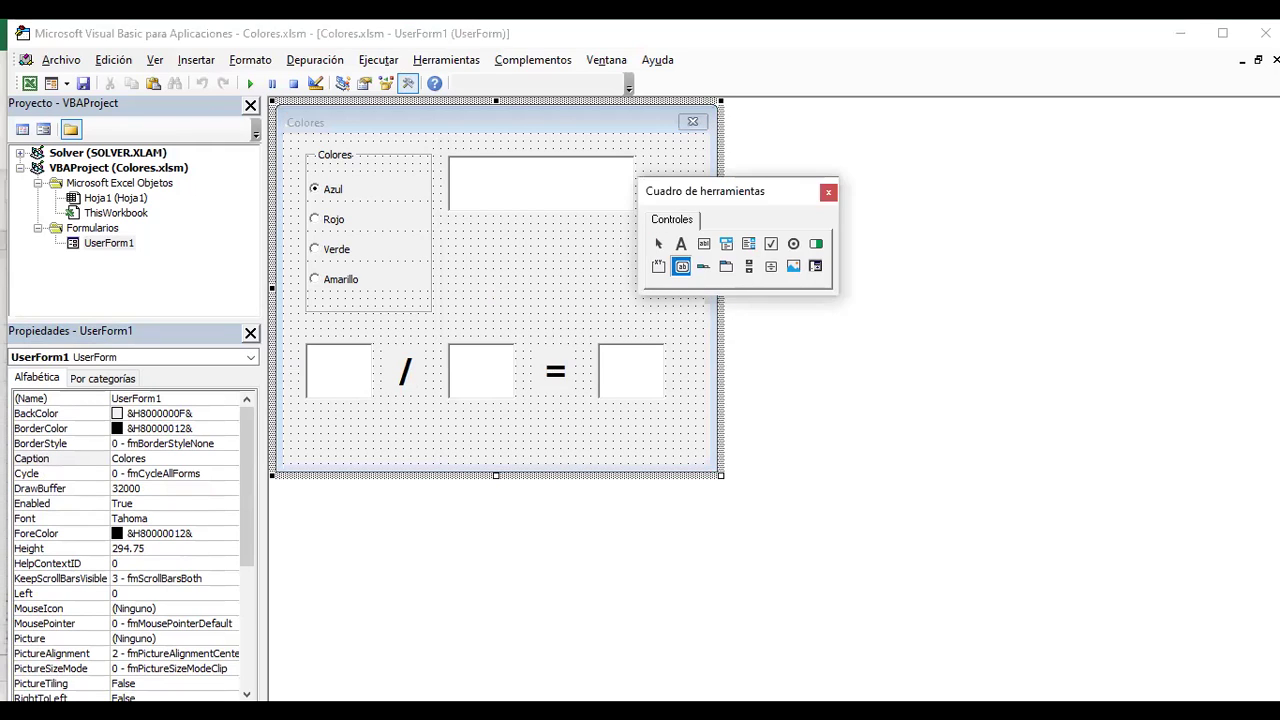
click(302, 422)
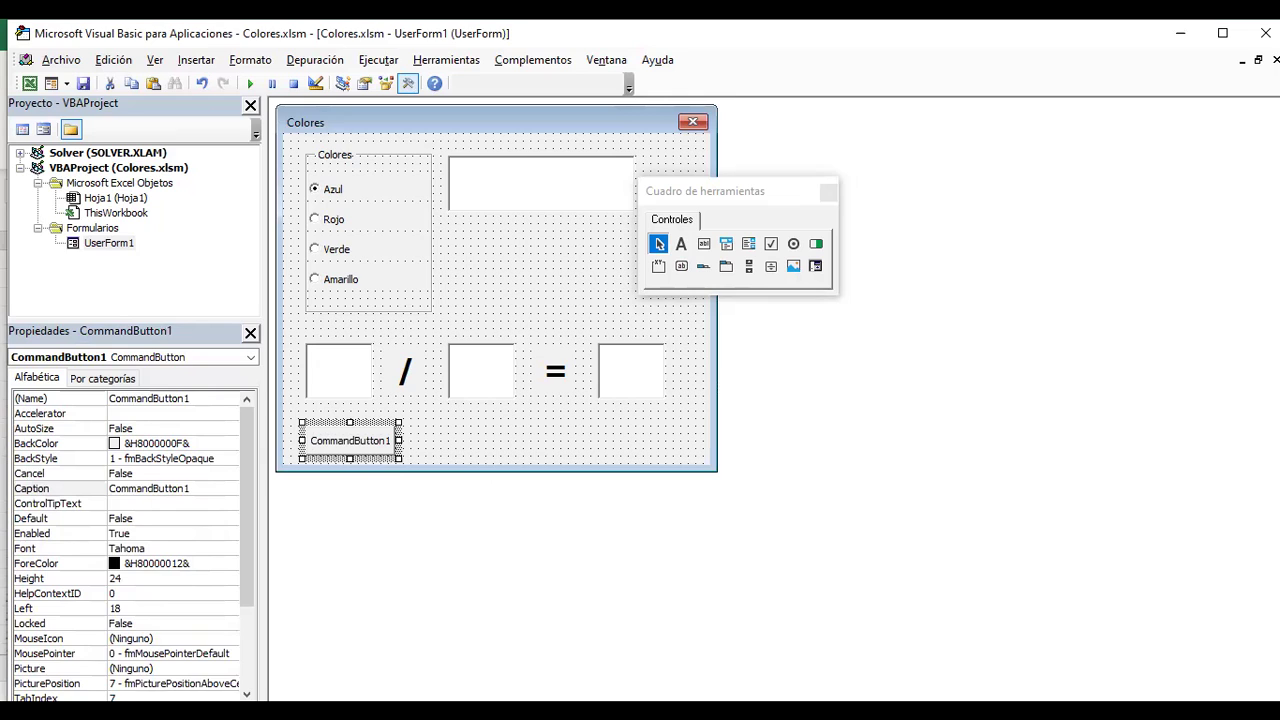
click(32, 488)
text(+)
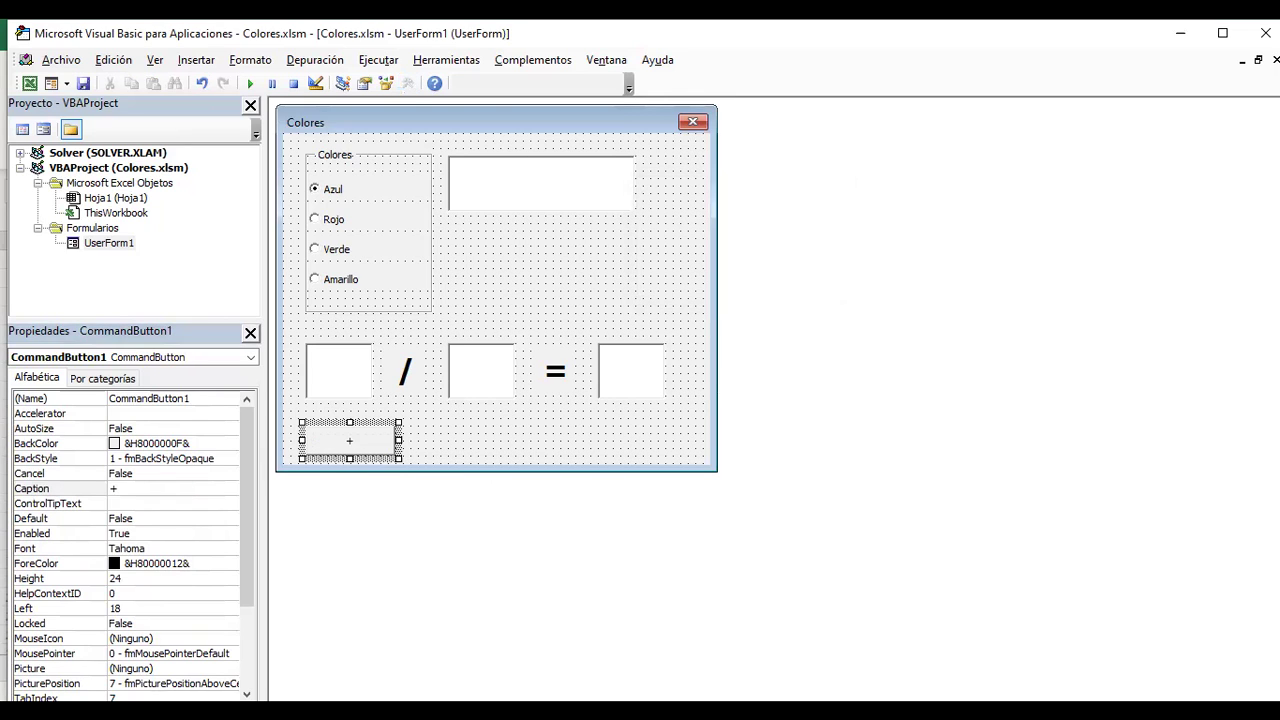
- Reopen the / label's font settings and confirm them unchanged
click(405, 372)
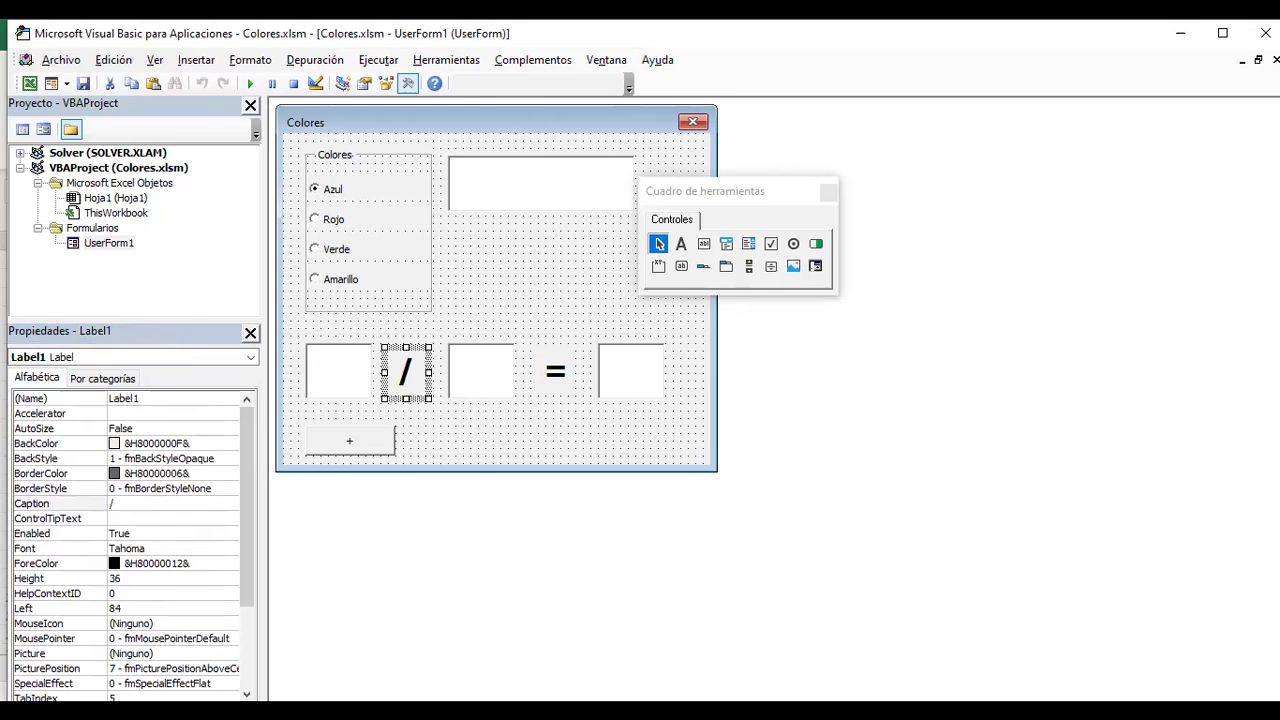
double_click(172, 548)
click(390, 194)
- Set the + button's caption font to bold Tahoma at size 18, after first trying 24
click(350, 440)
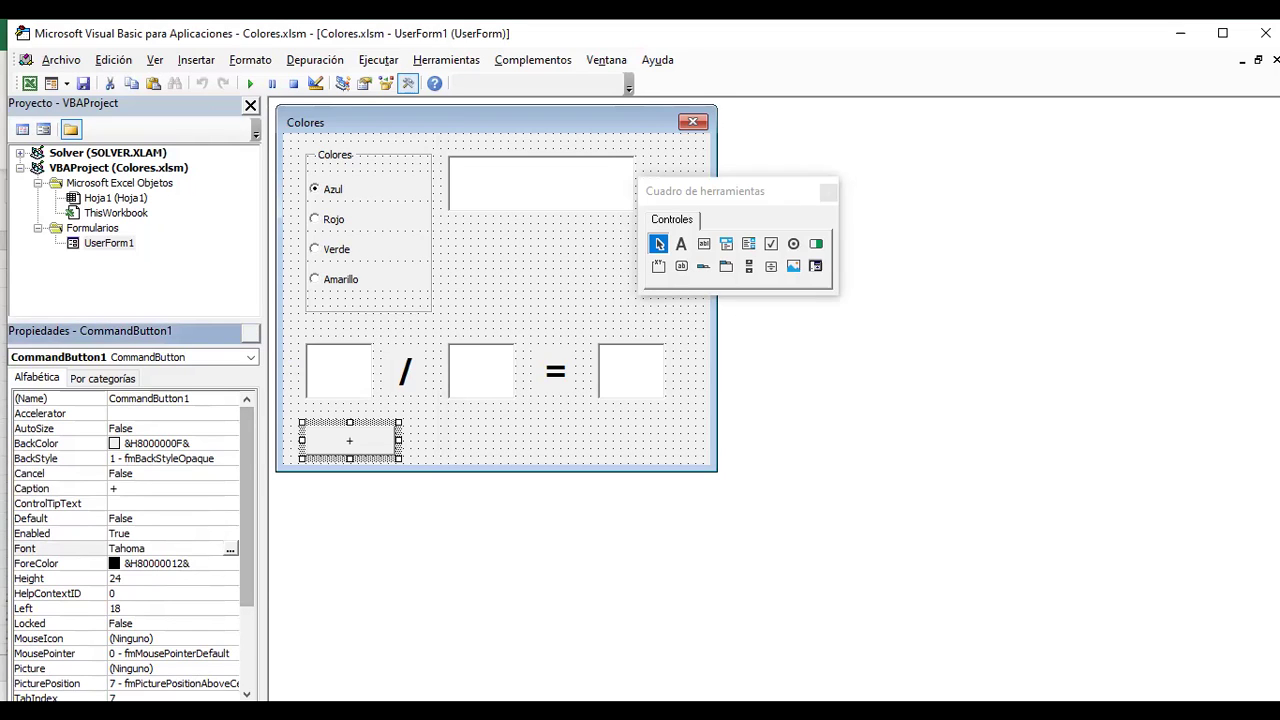
click(230, 549)
click(341, 282)
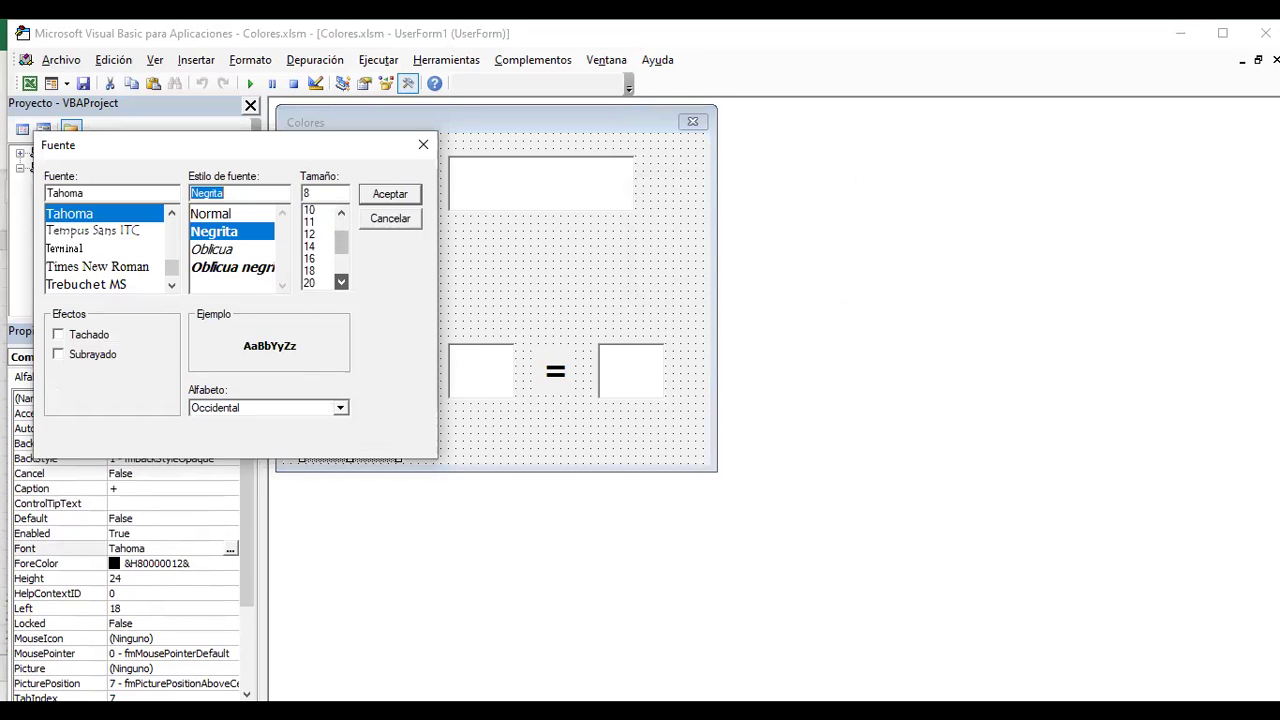
click(316, 222)
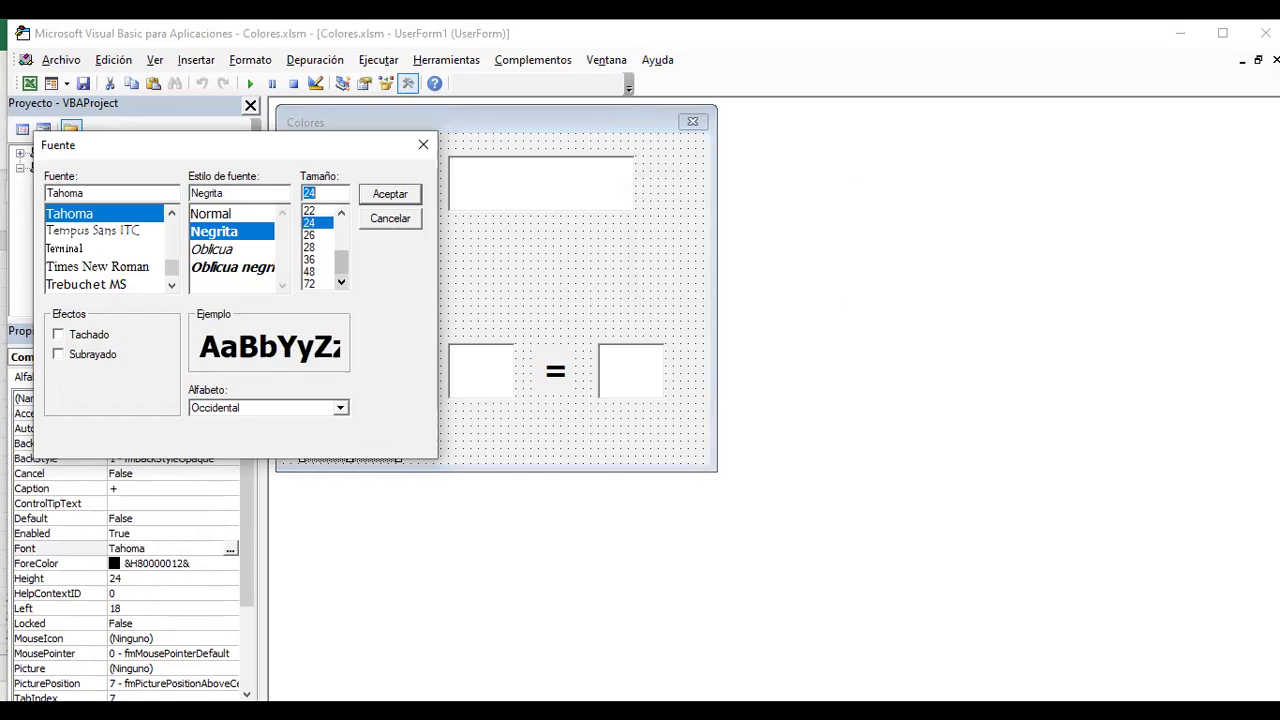
key(Return)
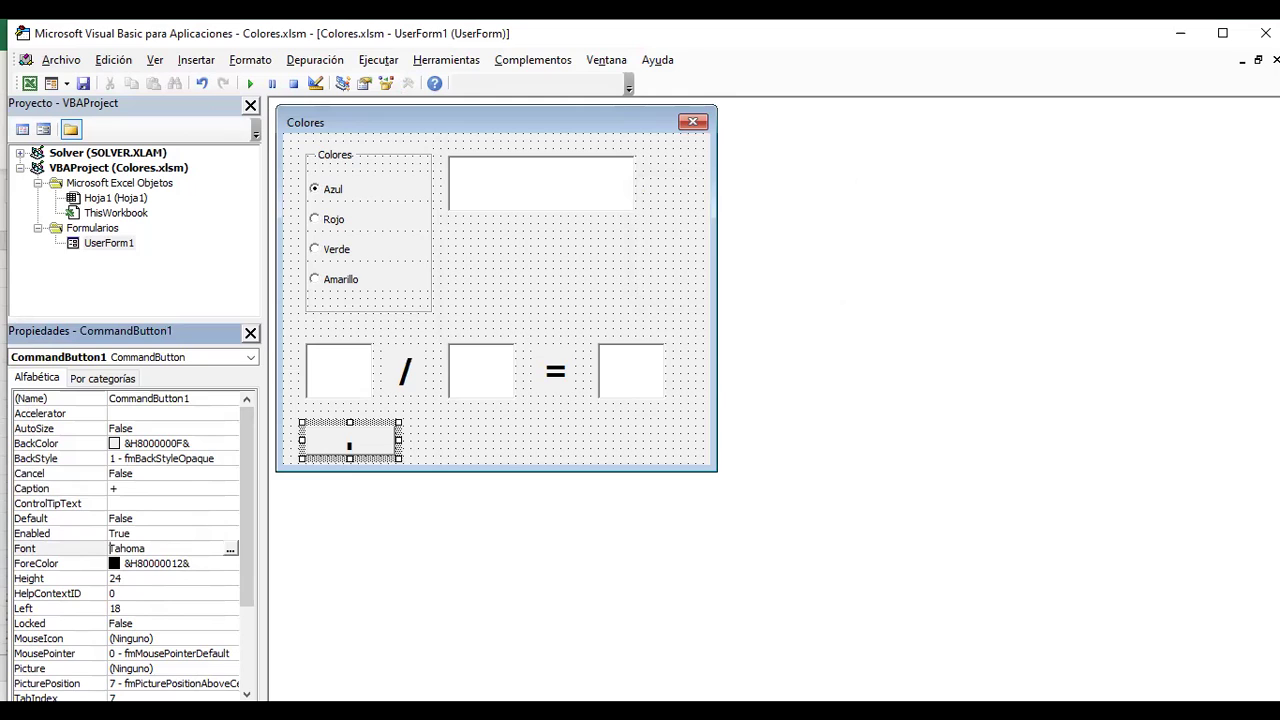
click(230, 549)
scroll(325, 248, up, 2)
click(310, 211)
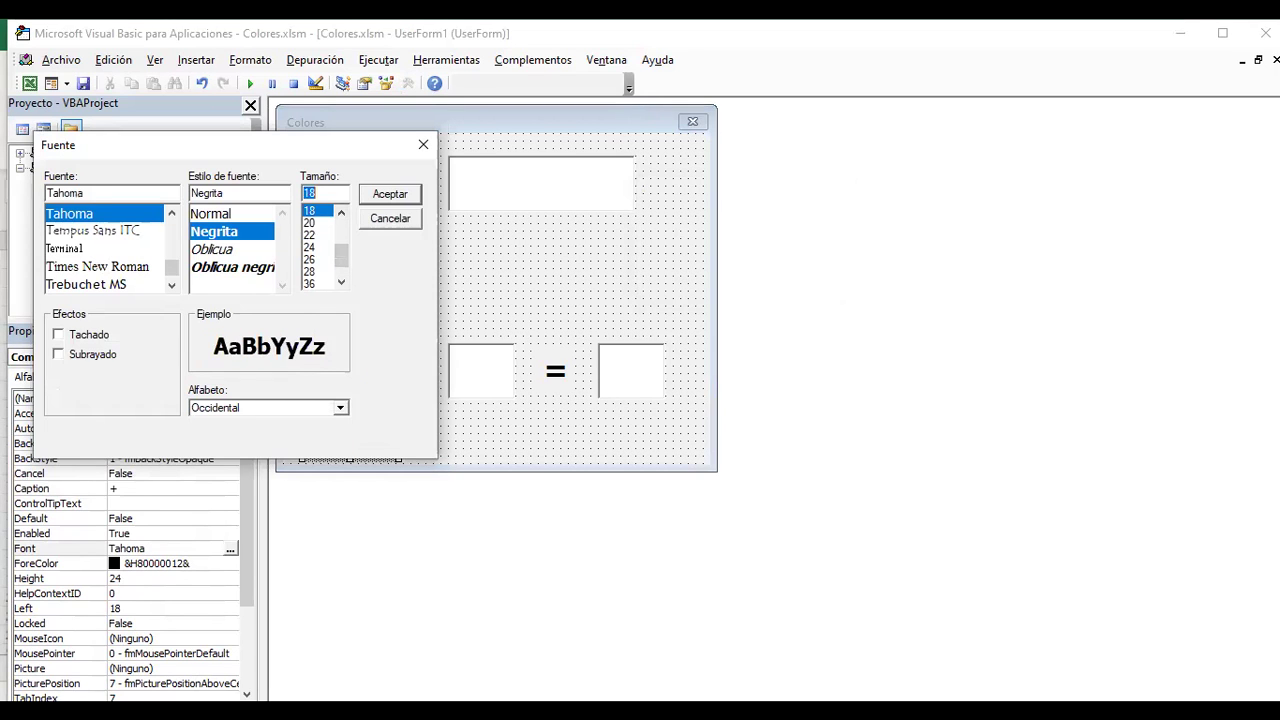
key(Return)
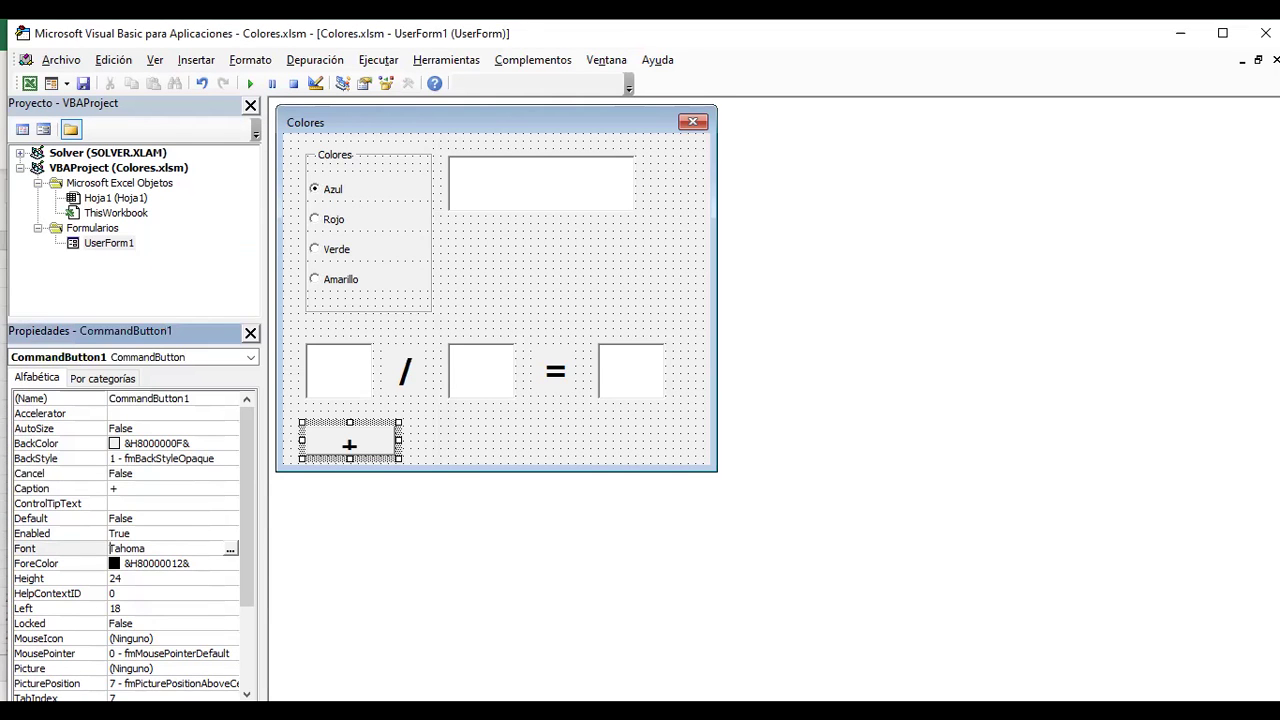
- Enlarge the form downward and make the + button slightly taller
click(560, 430)
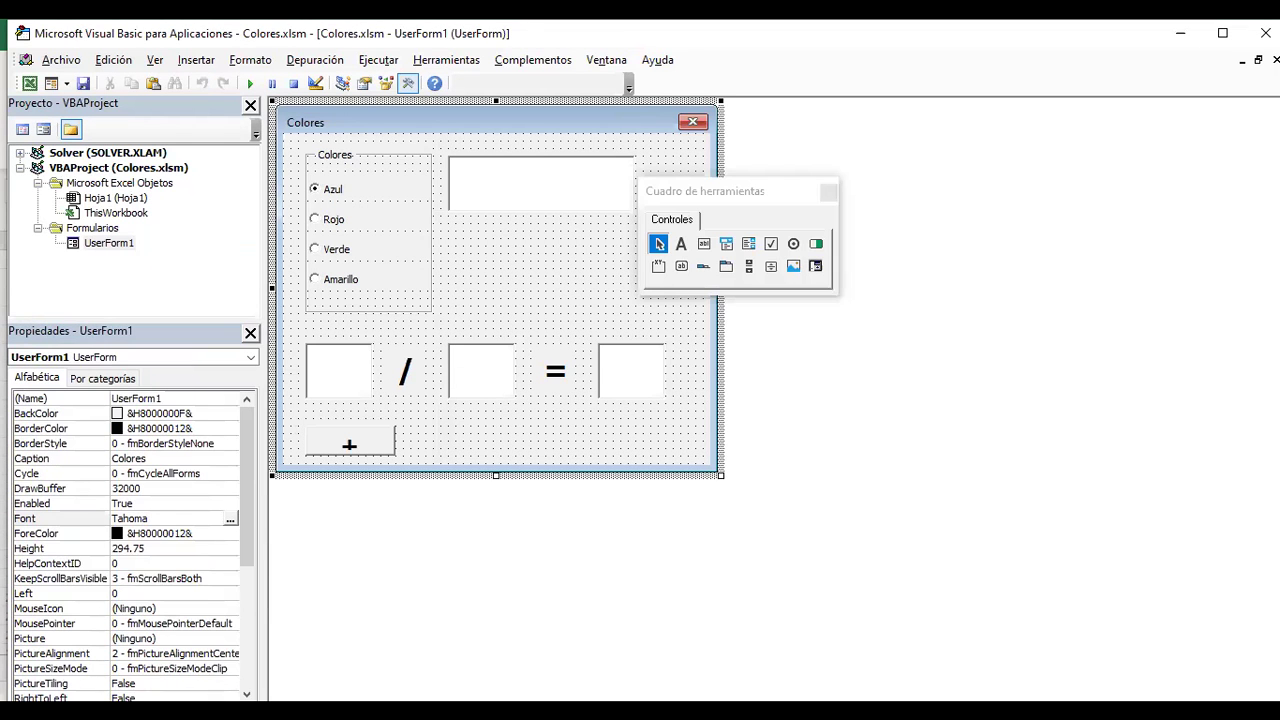
drag(720, 476, 741, 510)
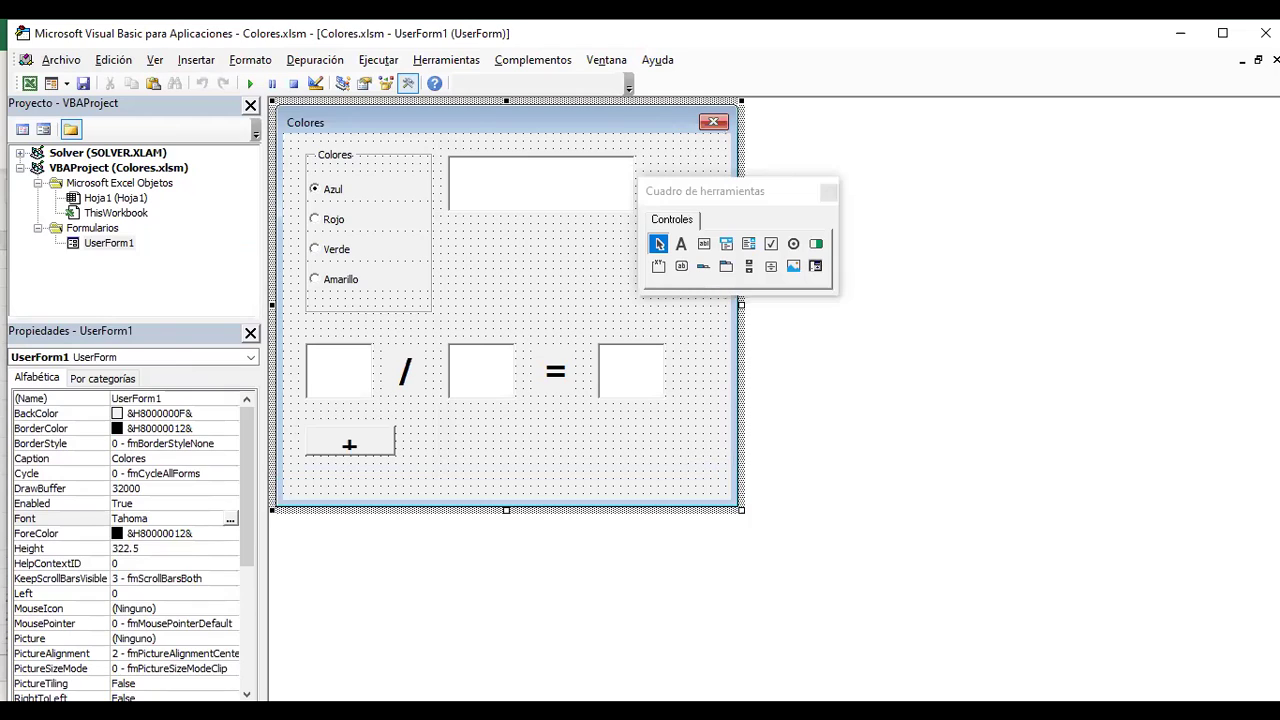
click(349, 441)
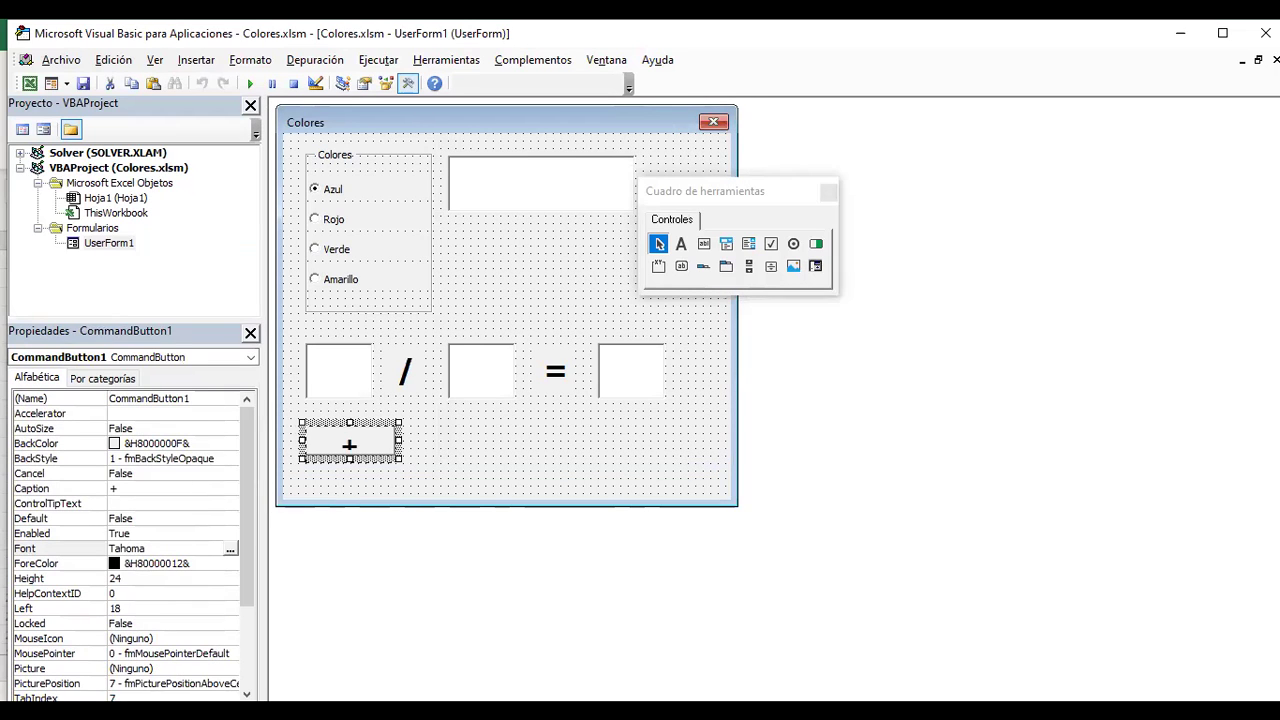
drag(349, 467, 349, 473)
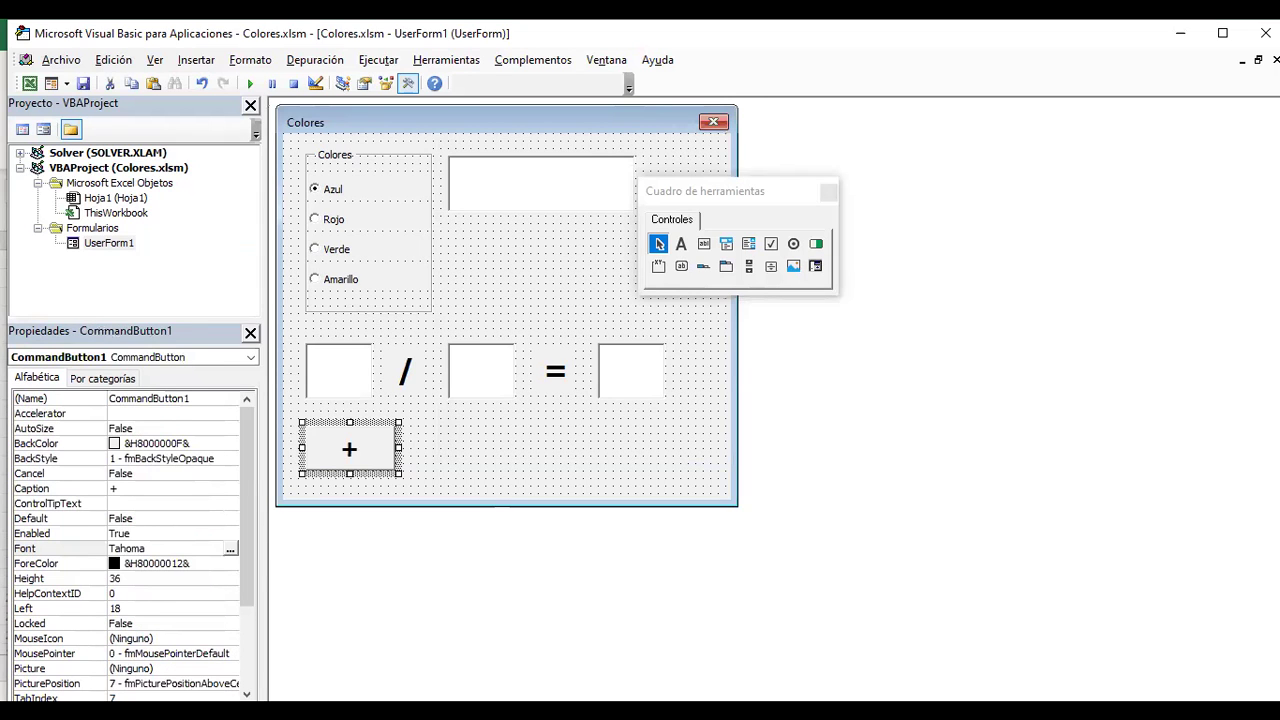
- Paste a copy of the + button beside it, caption it '-', and paste another copy
key(ctrl+v)
drag(505, 351, 477, 449)
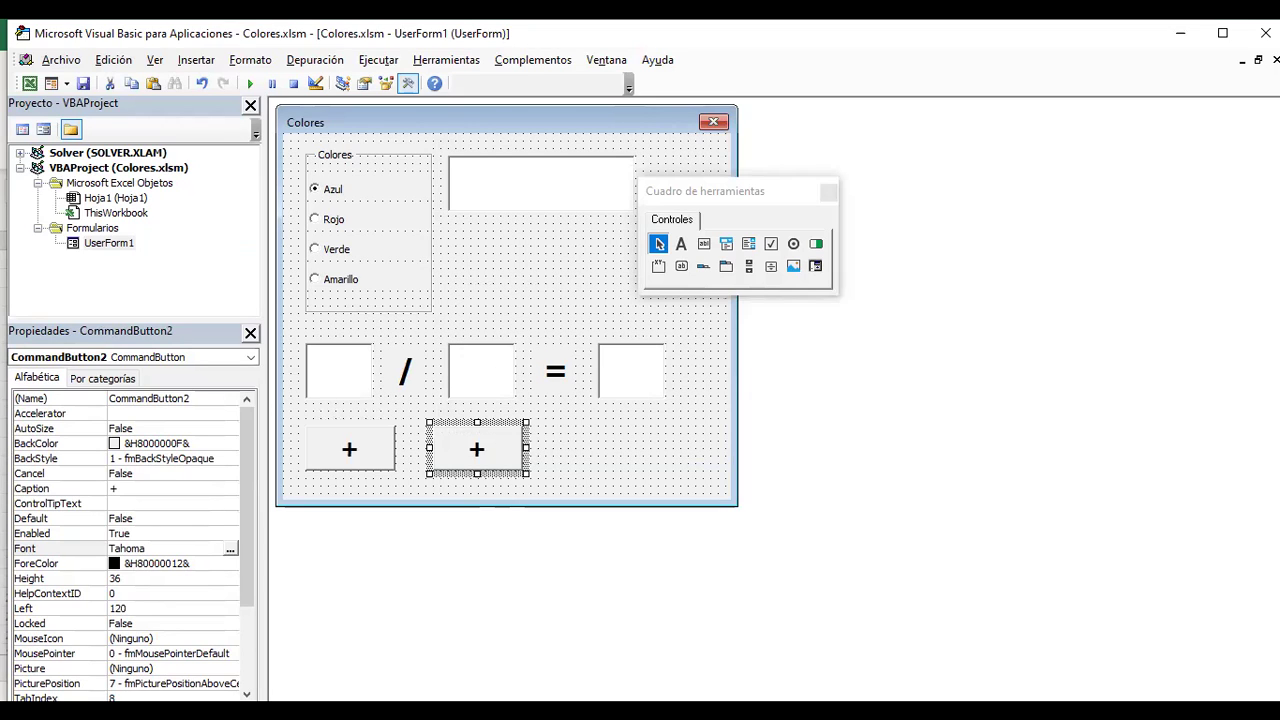
click(113, 488)
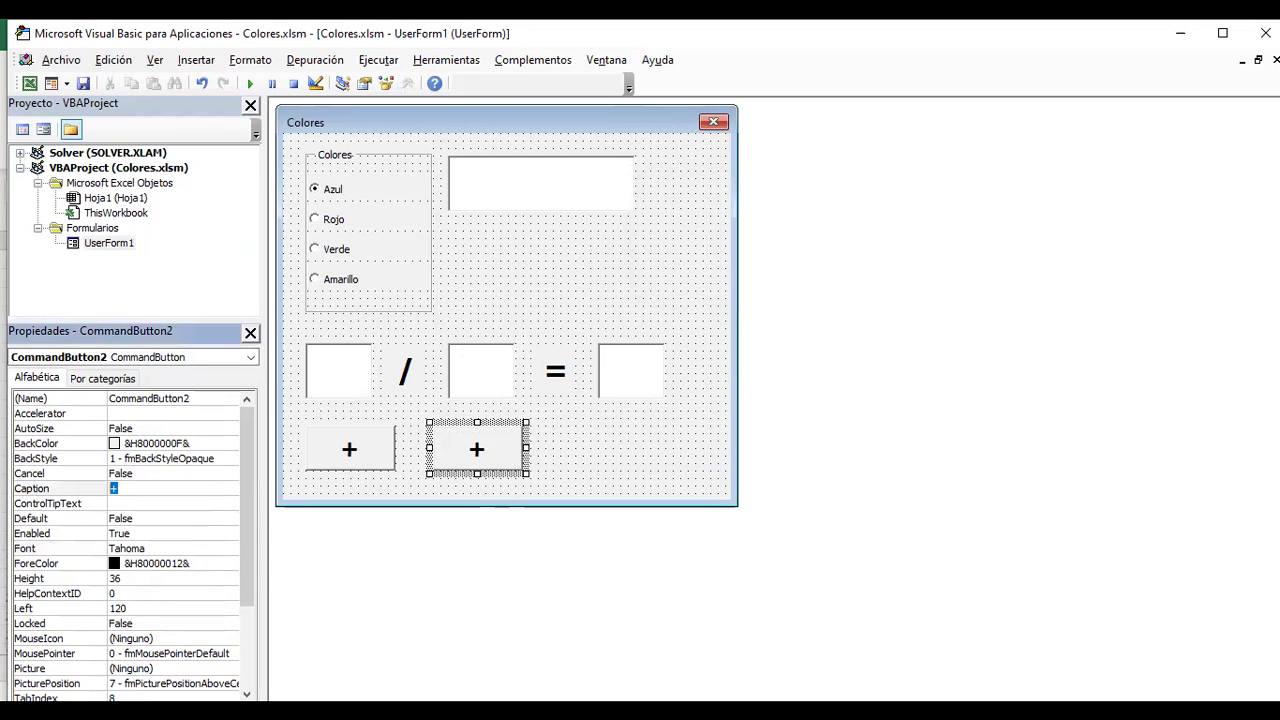
text(-)
key(Return)
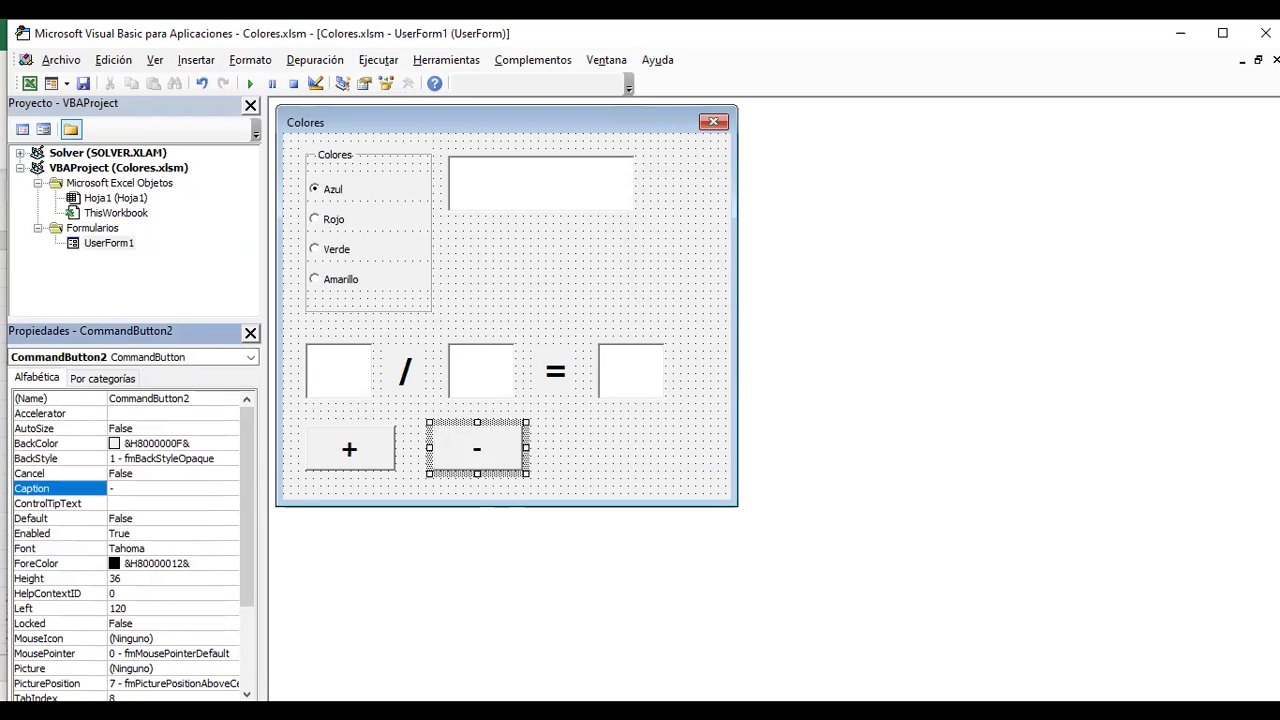
key(shift+F7)
key(ctrl+v)
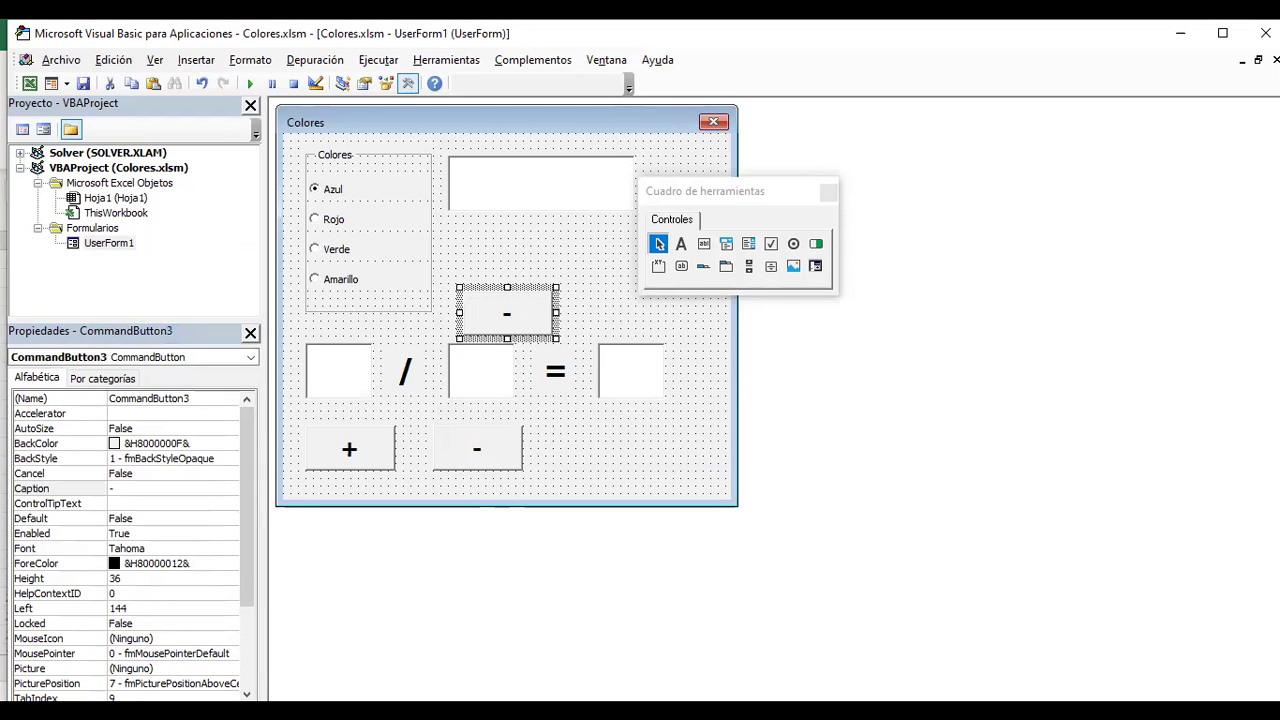
- Place the pasted button in the bottom row and align the - buttons snugly after the +
drag(553, 433, 583, 448)
click(477, 448)
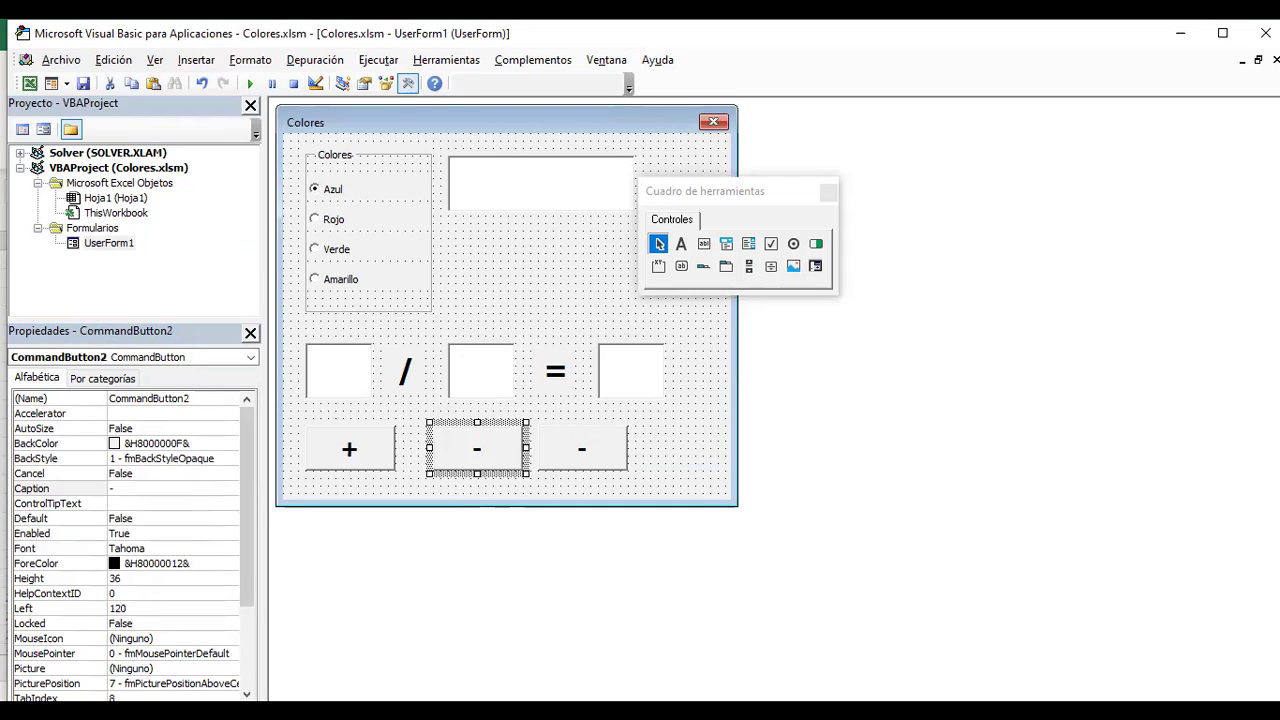
drag(451, 448, 451, 448)
click(582, 448)
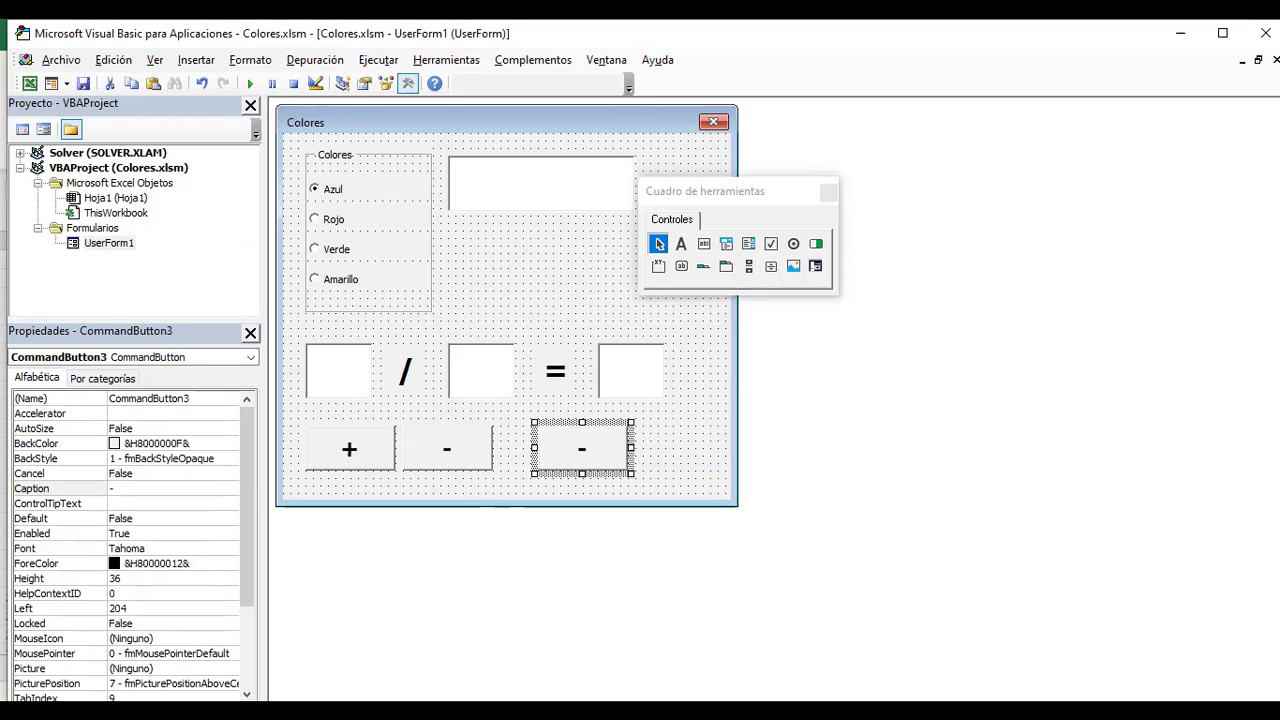
drag(582, 448, 545, 448)
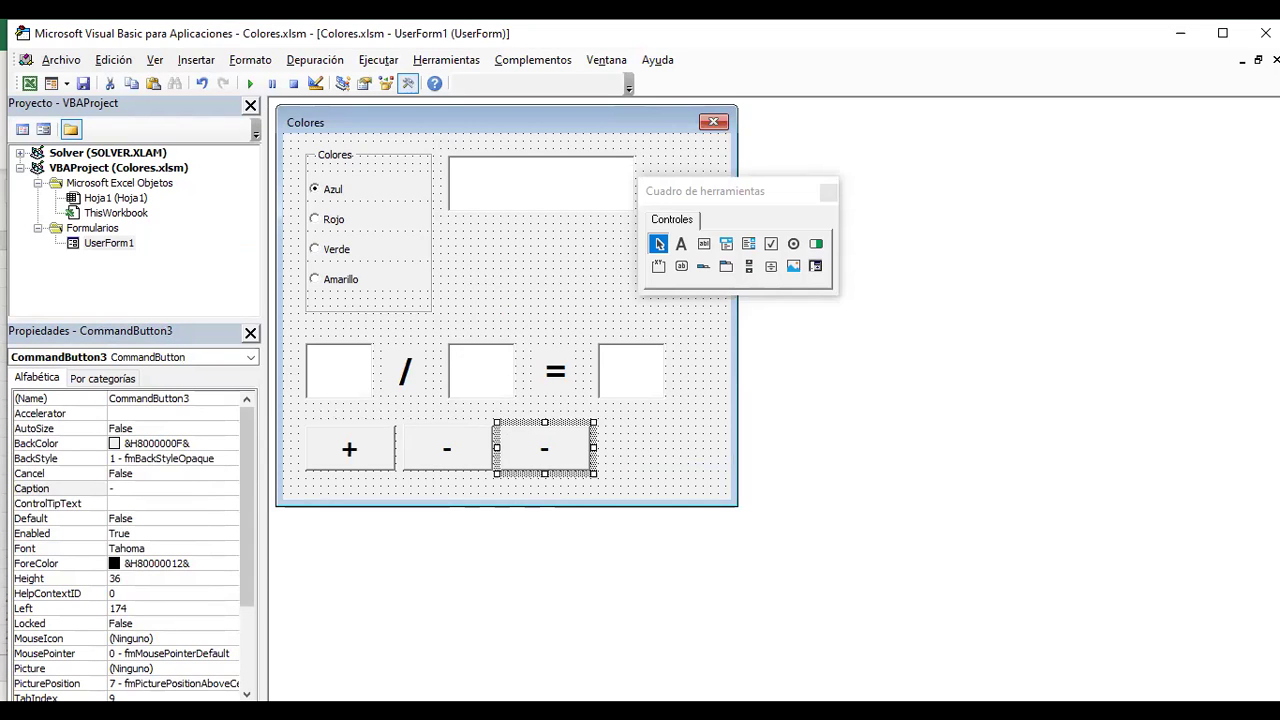
- Caption the third bottom-row button 'x' and paste a copy of it
click(112, 488)
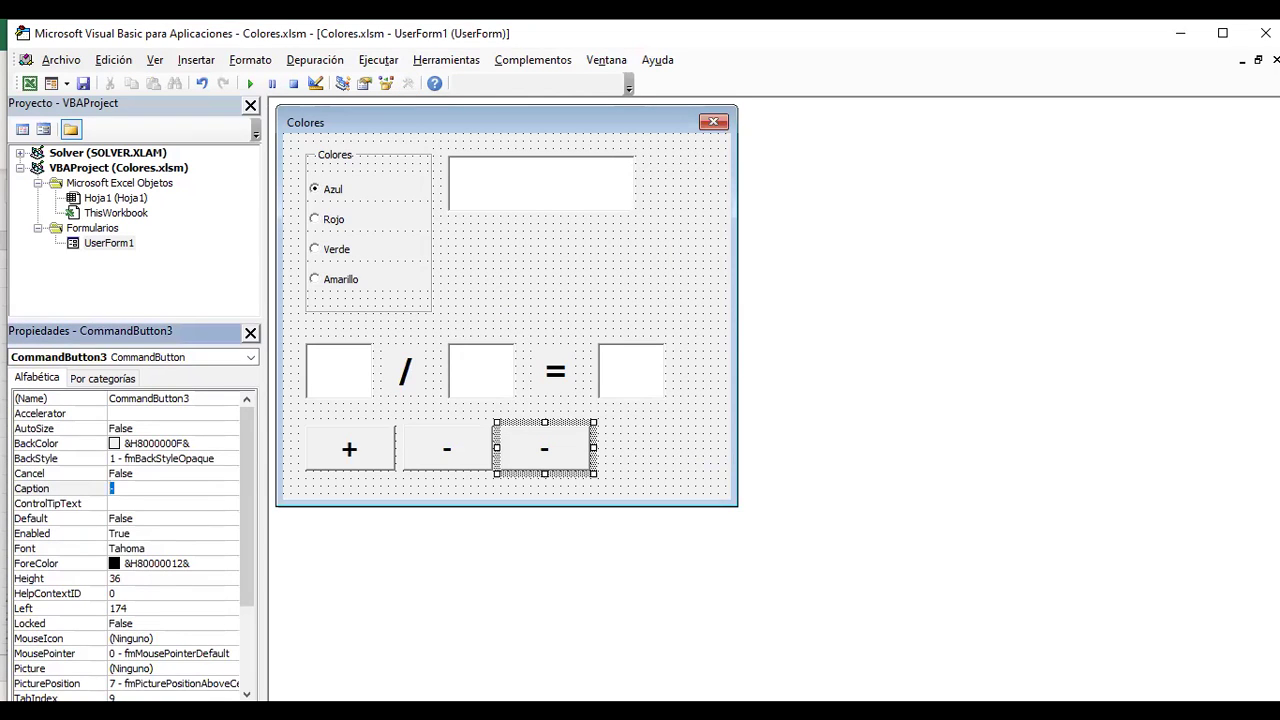
text(x)
key(Return)
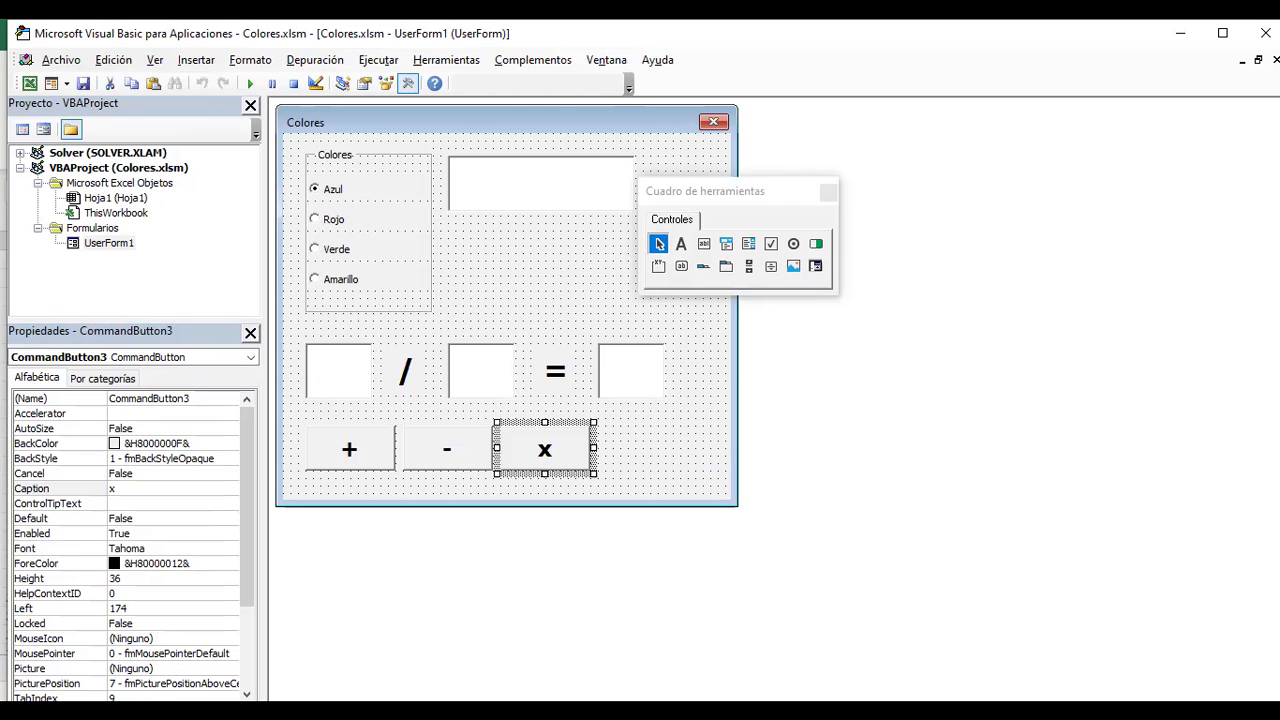
key(ctrl+c)
key(ctrl+v)
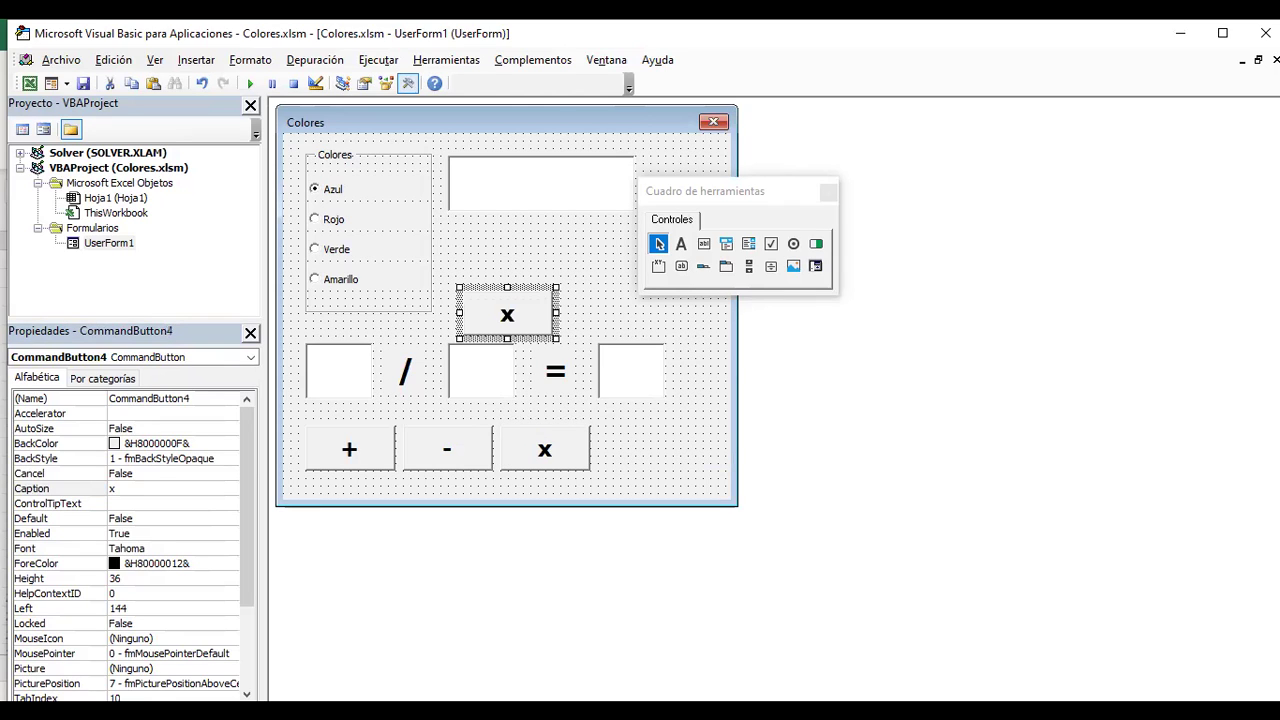
- Change the third button's caption from 'x' to '*' and paste another duplicate
click(545, 448)
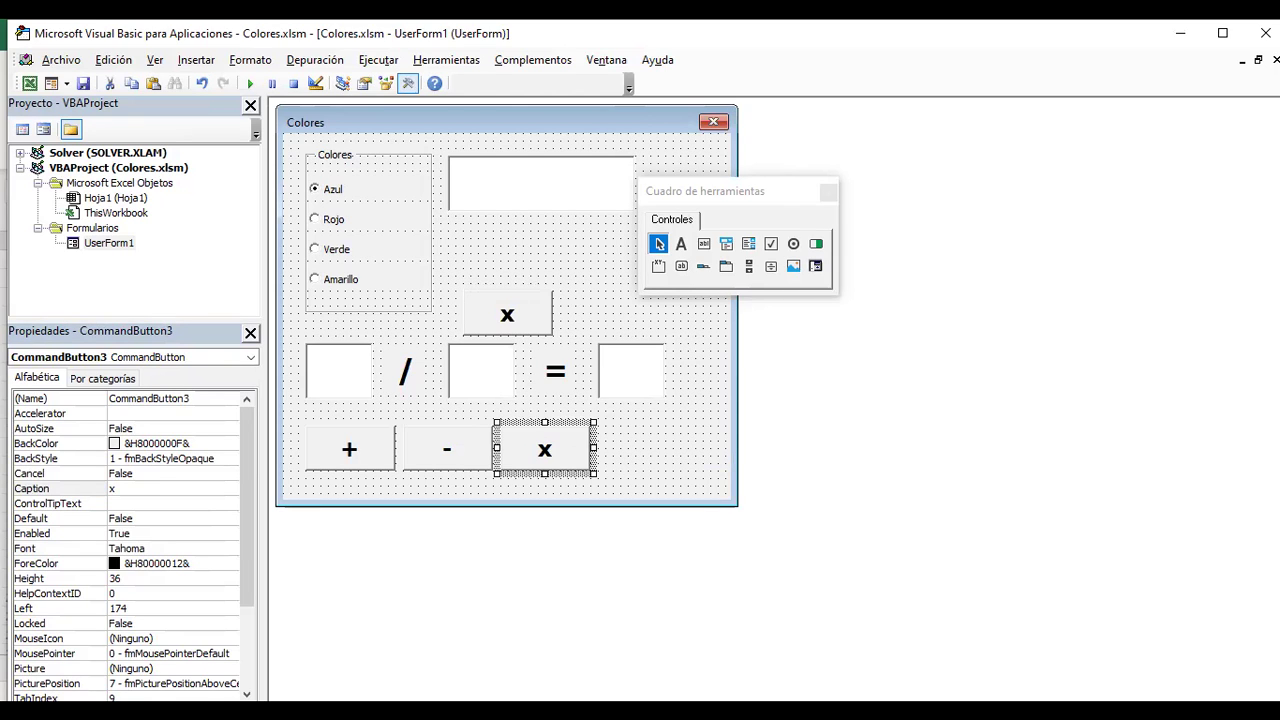
key(F4)
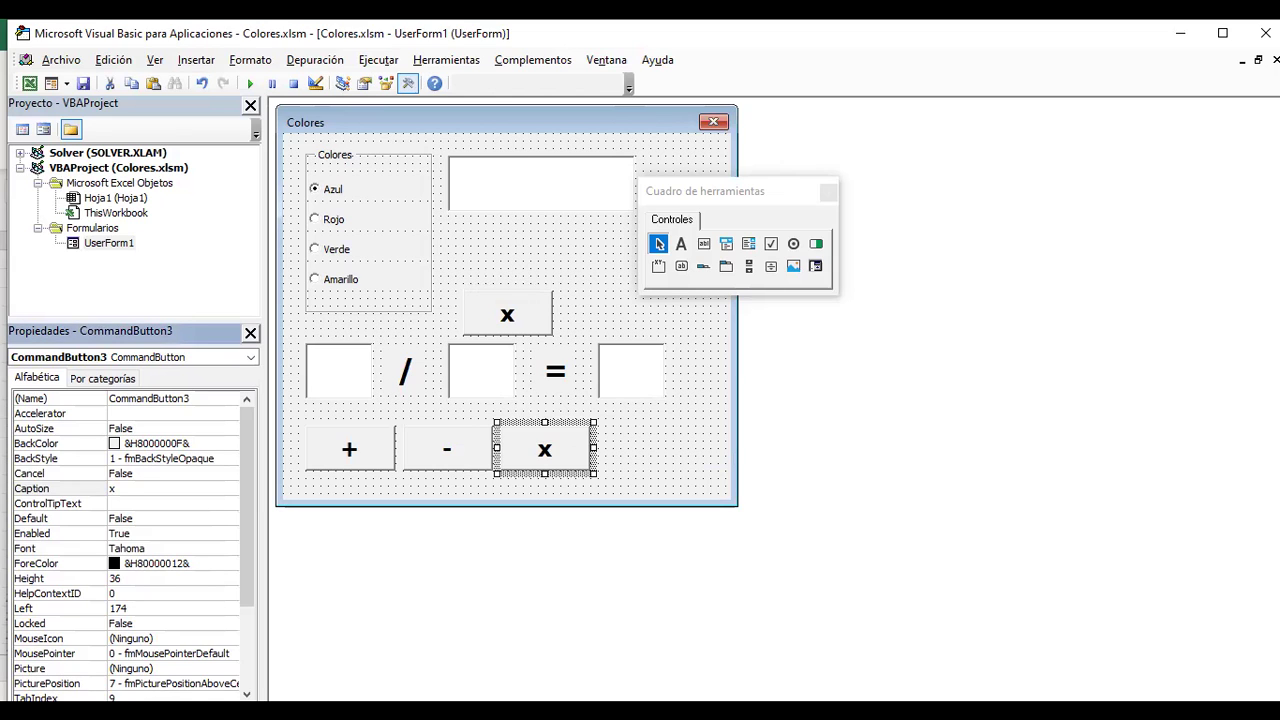
text(*)
click(680, 470)
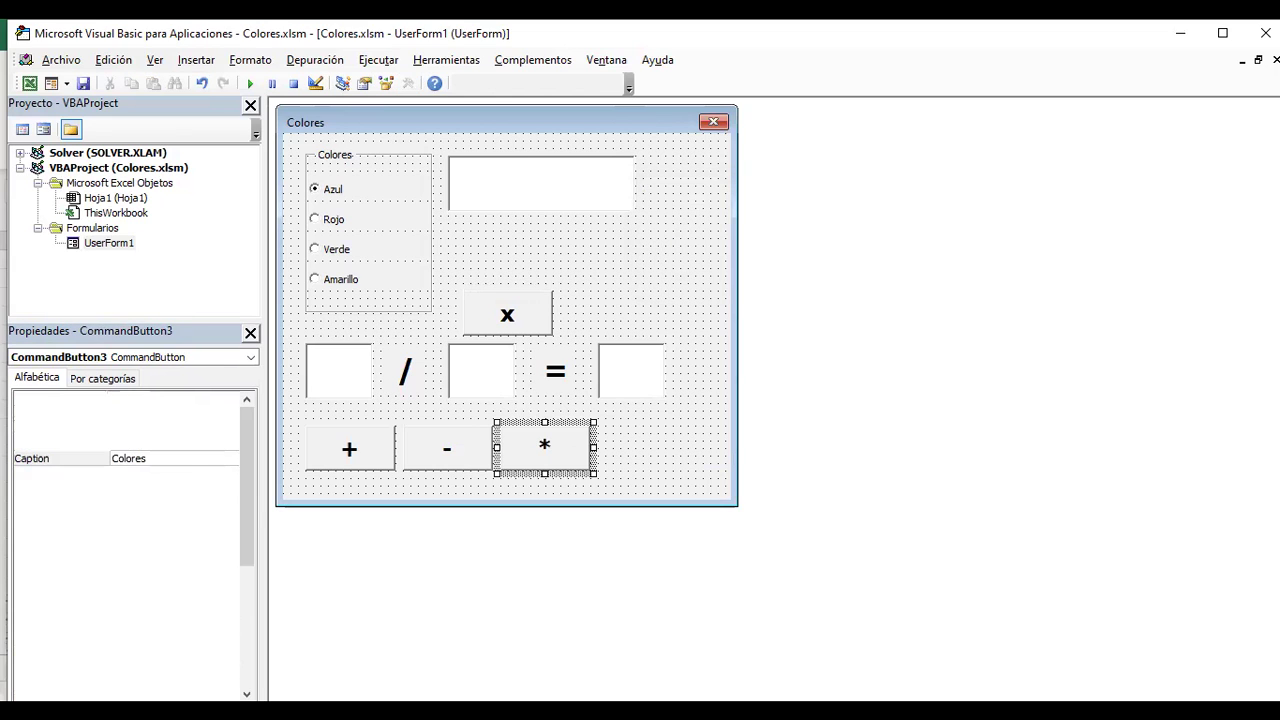
click(544, 447)
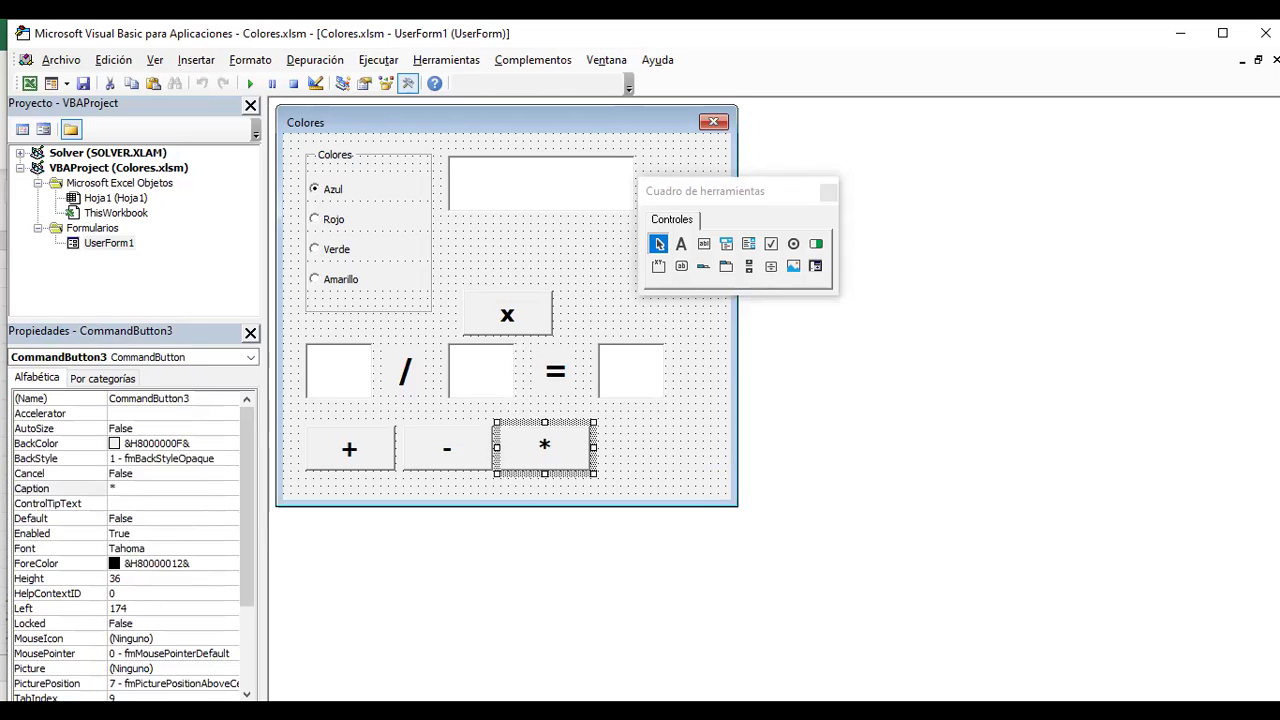
key(ctrl+v)
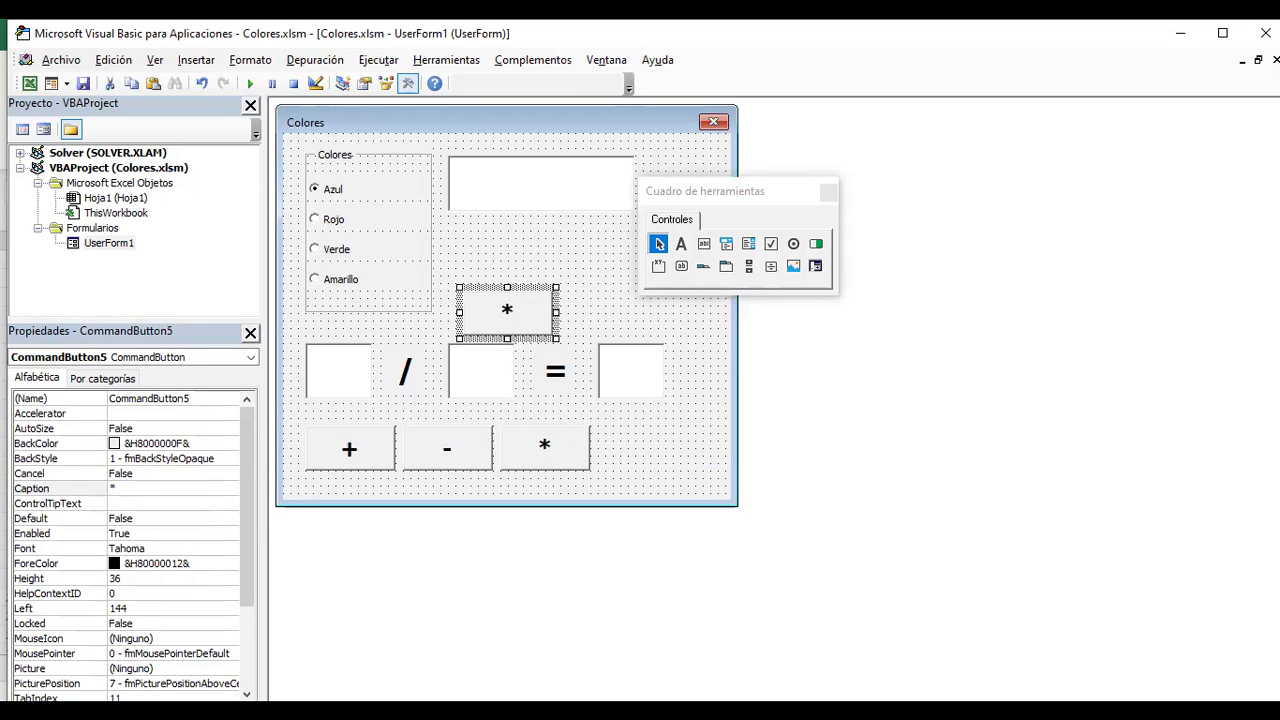
- Delete the stray x button and place the spare * button at the bottom row's right end
drag(507, 311, 582, 316)
click(507, 315)
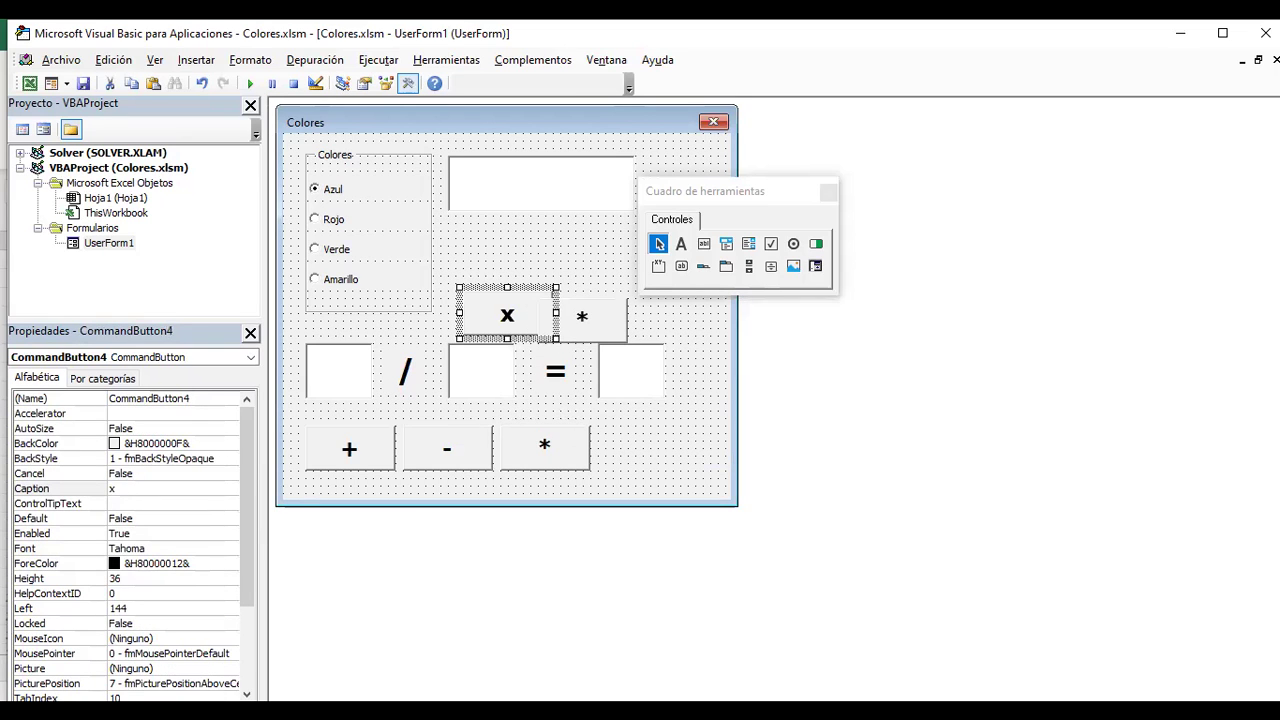
key(Delete)
click(582, 318)
drag(582, 318, 642, 447)
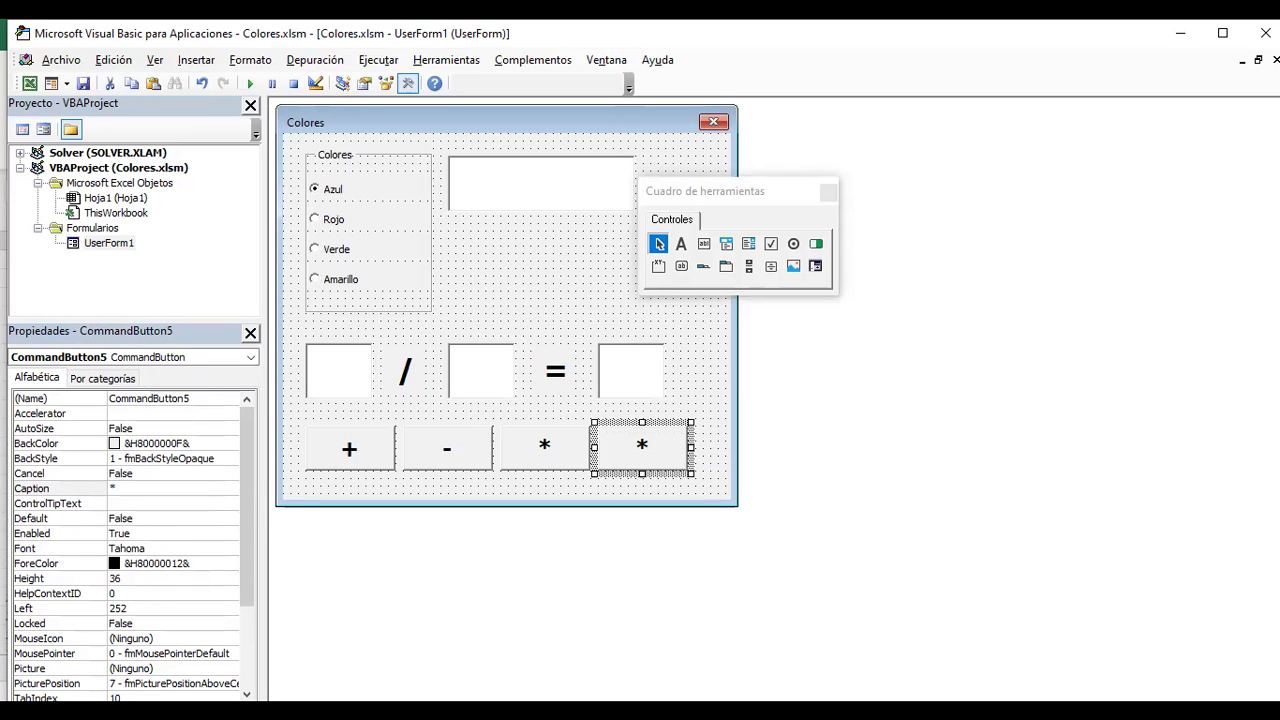
- Caption the fourth bottom-row button '/'
click(113, 488)
text(/)
key(Return)
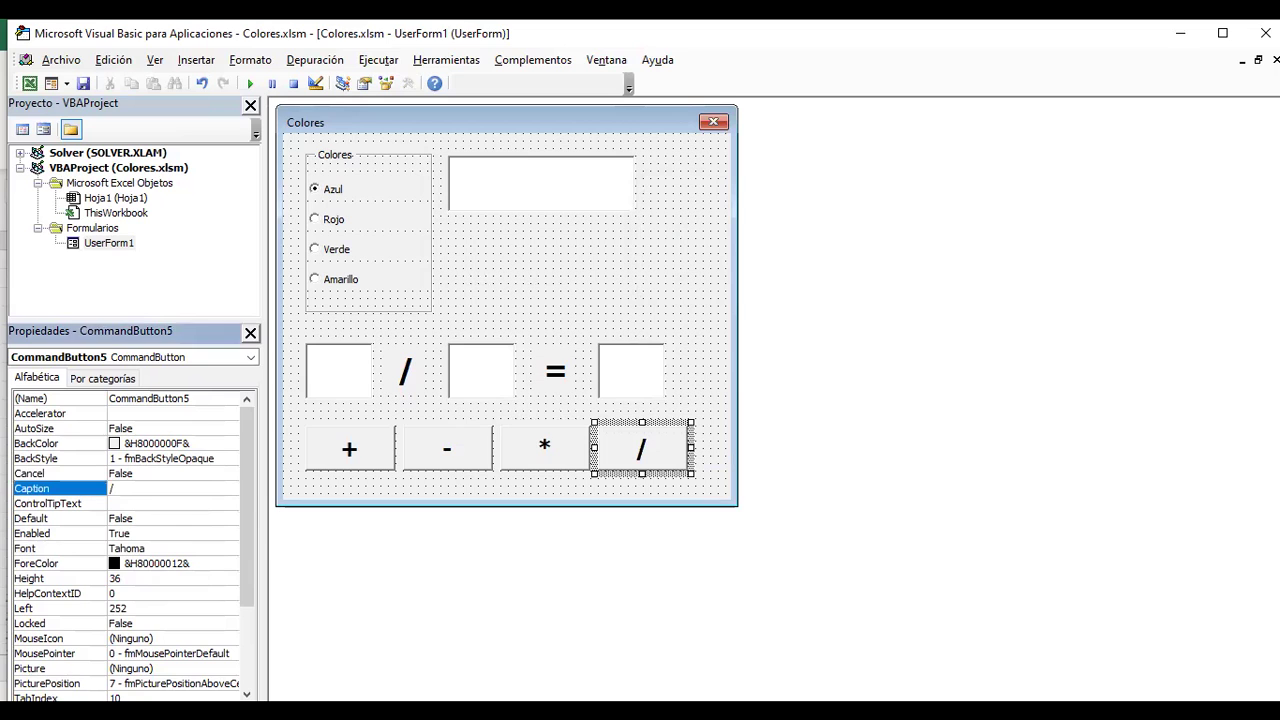
click(520, 300)
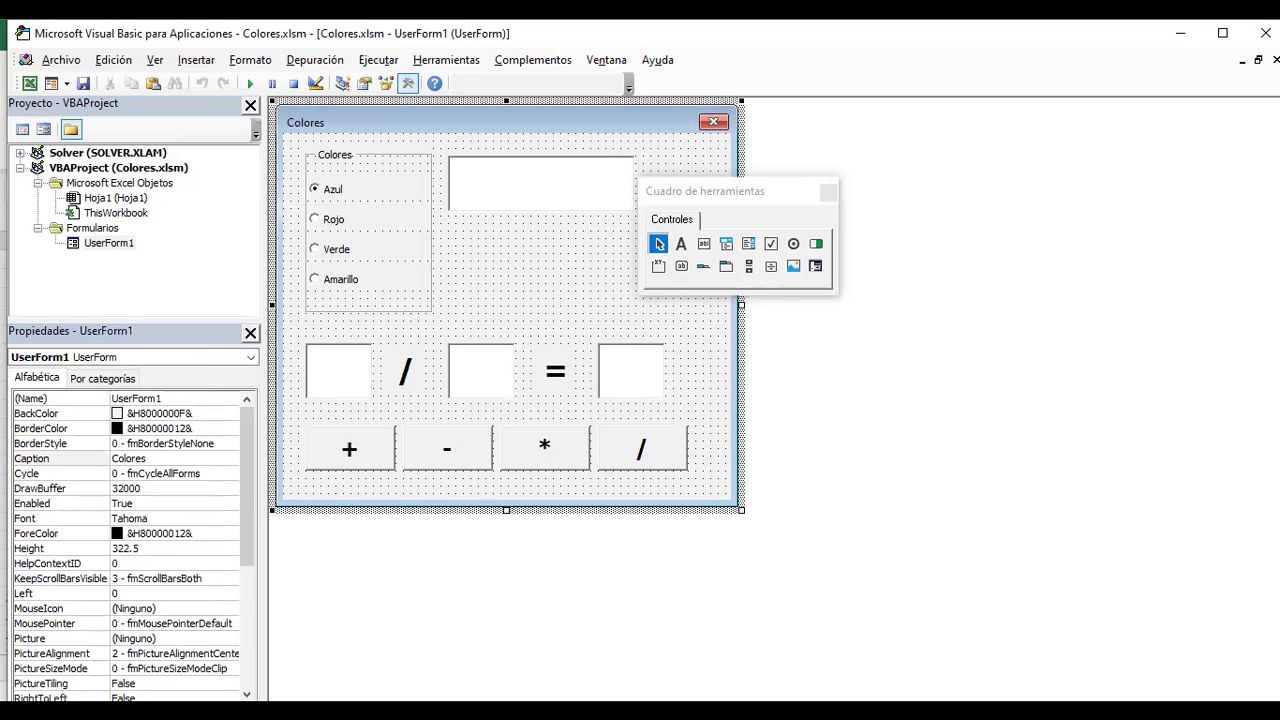
- Select the /, *, - and + buttons together and nudge them all slightly right
click(642, 448)
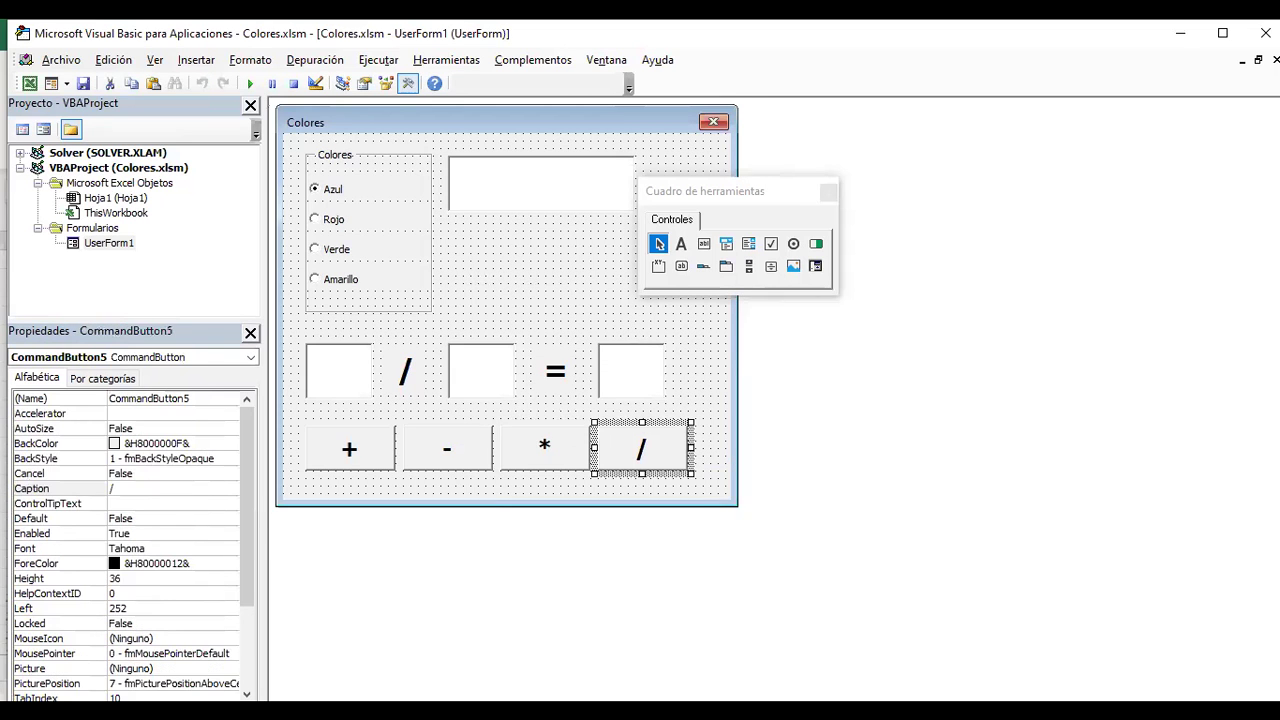
ctrl+click(544, 448)
ctrl+click(446, 448)
ctrl+click(349, 448)
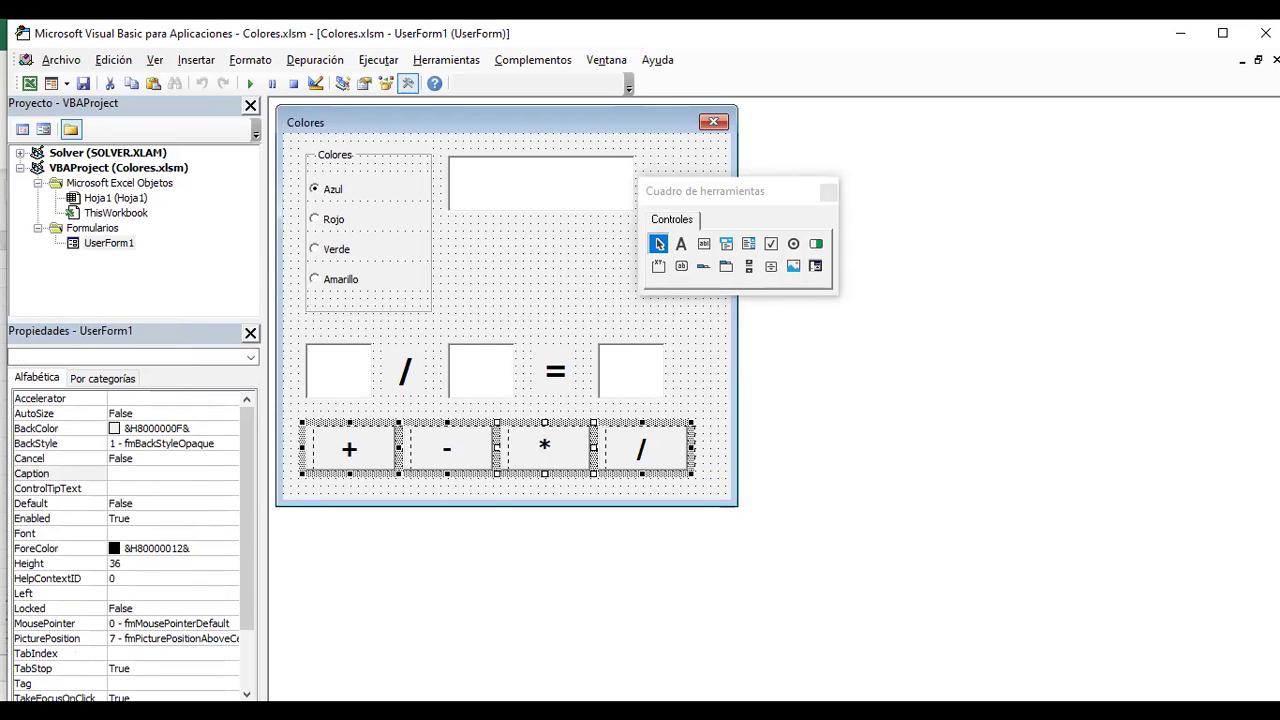
key(Right)
key(Escape)
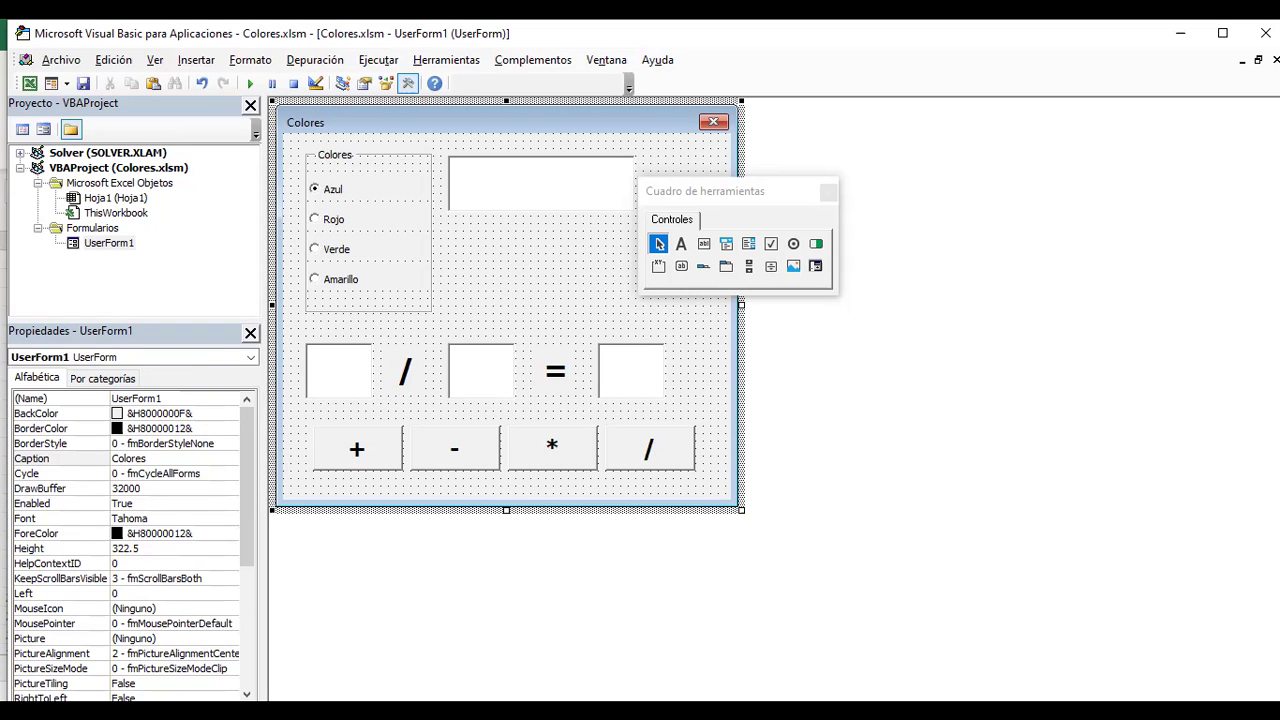
key(F5)
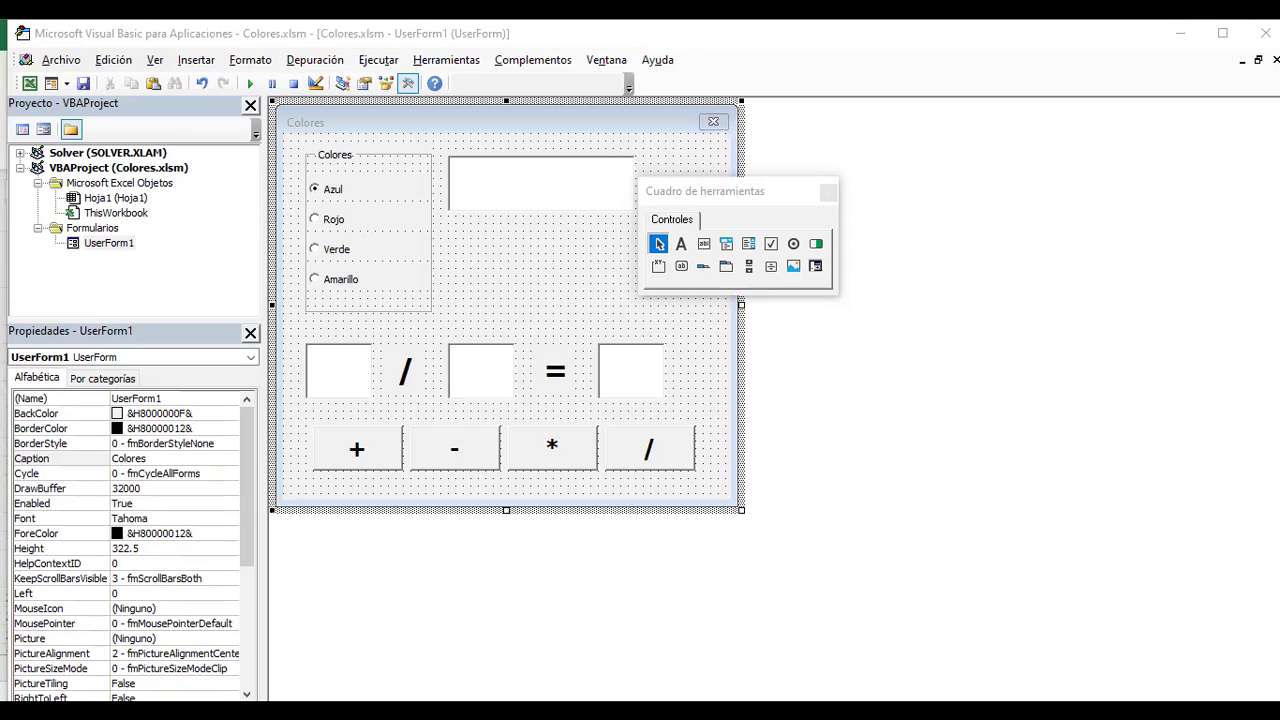
- Name the two operand text boxes txtOper1 and txtOper2
click(338, 370)
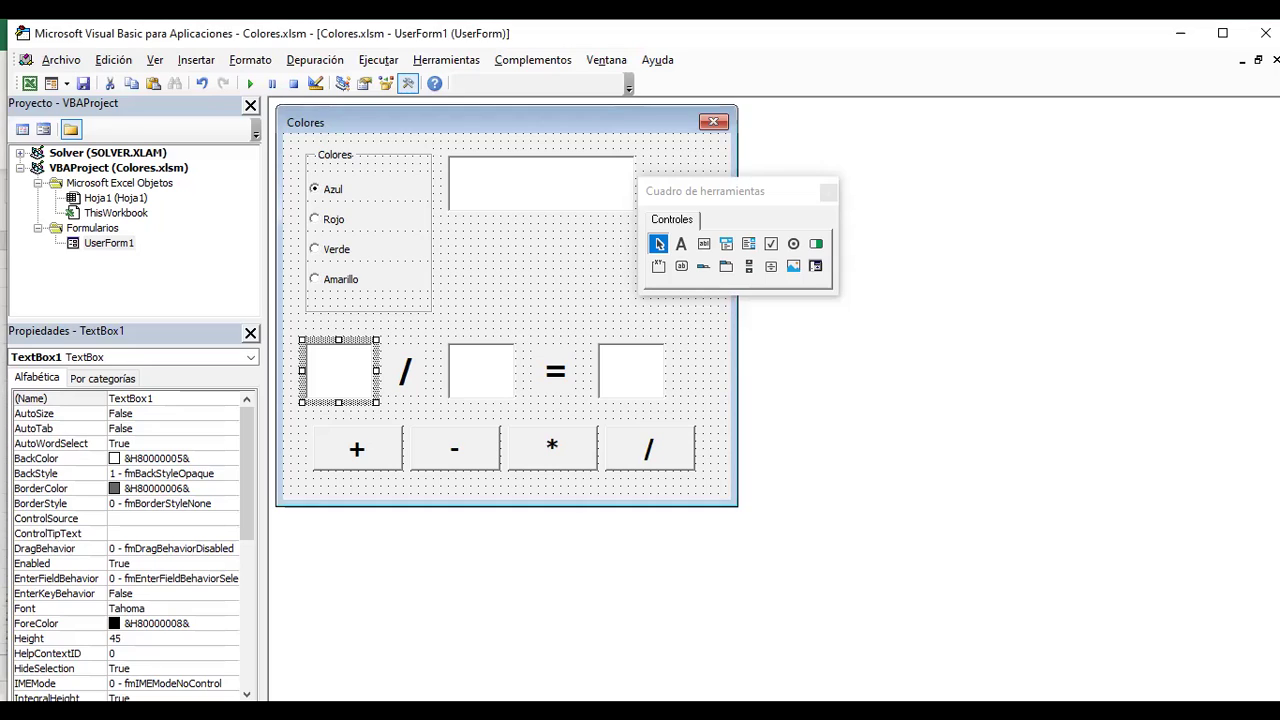
click(170, 398)
text(t)
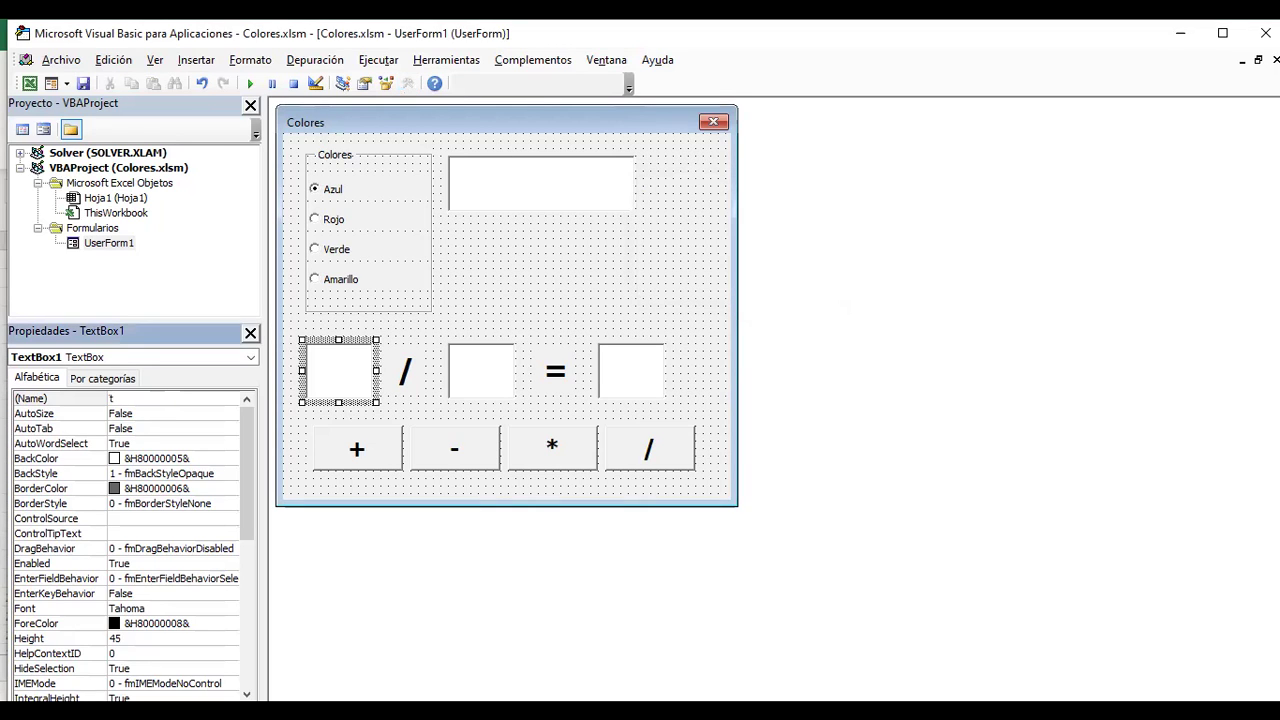
text(xtOper1)
key(shift+Left)
key(shift+Left)
key(shift+Left)
key(shift+Left)
key(Return)
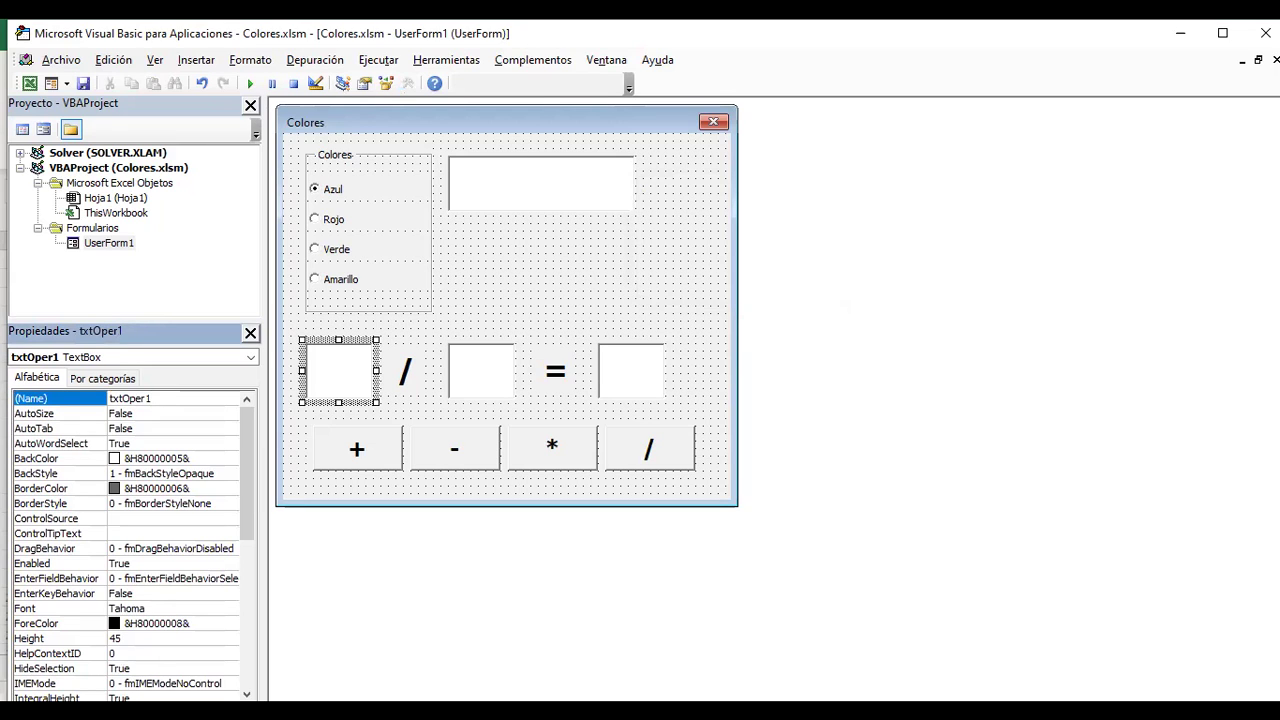
click(481, 371)
key(F4)
text(txtOper1)
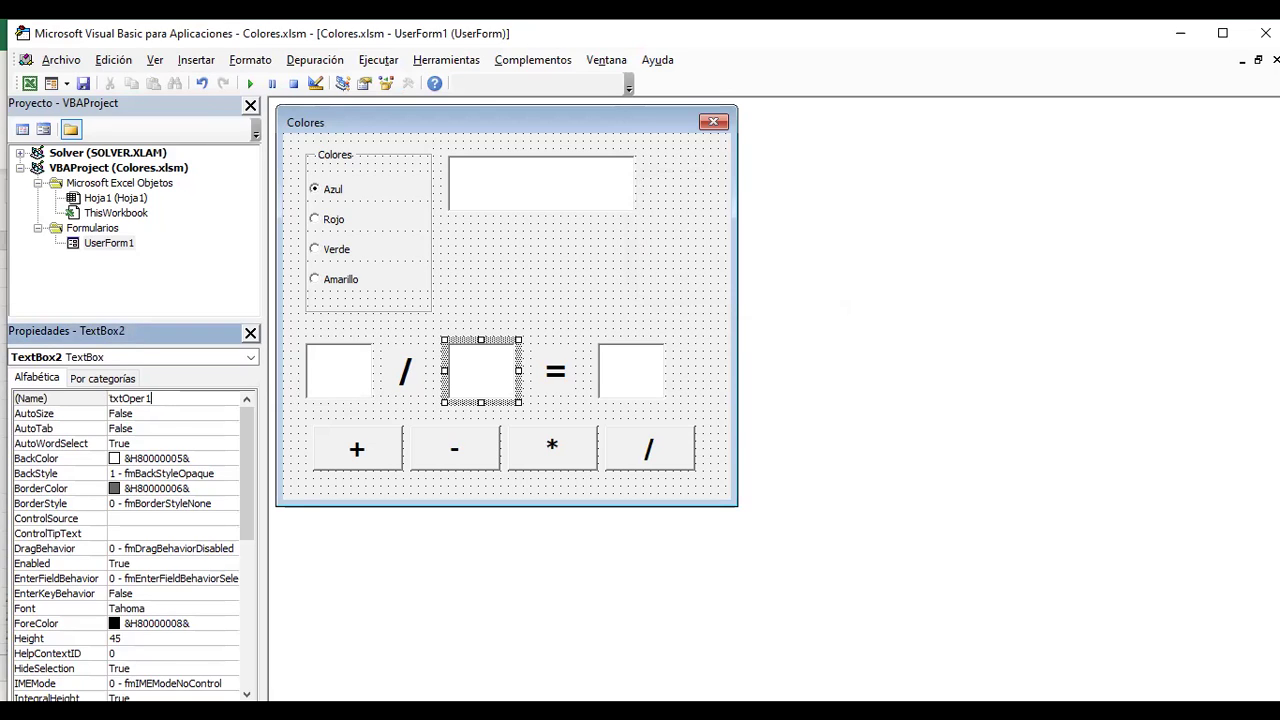
key(BackSpace)
text(2)
key(Return)
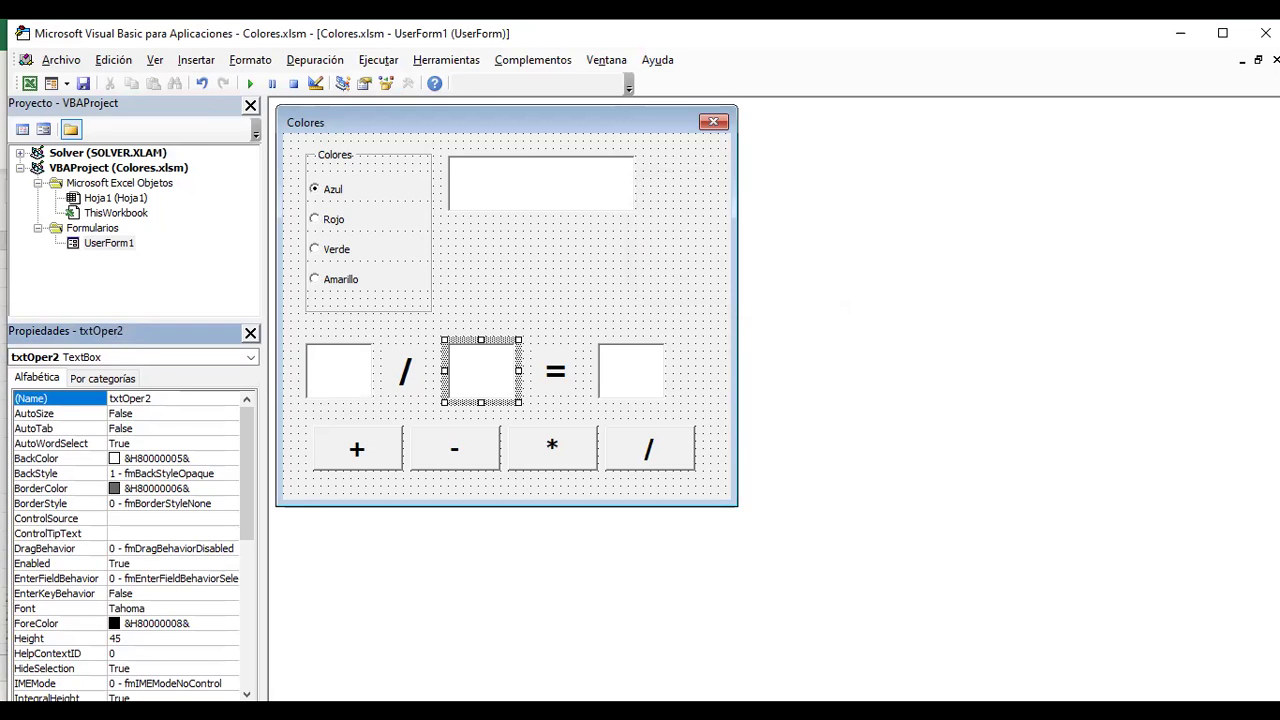
- Name the result text box on the right txtResult
key(shift+F7)
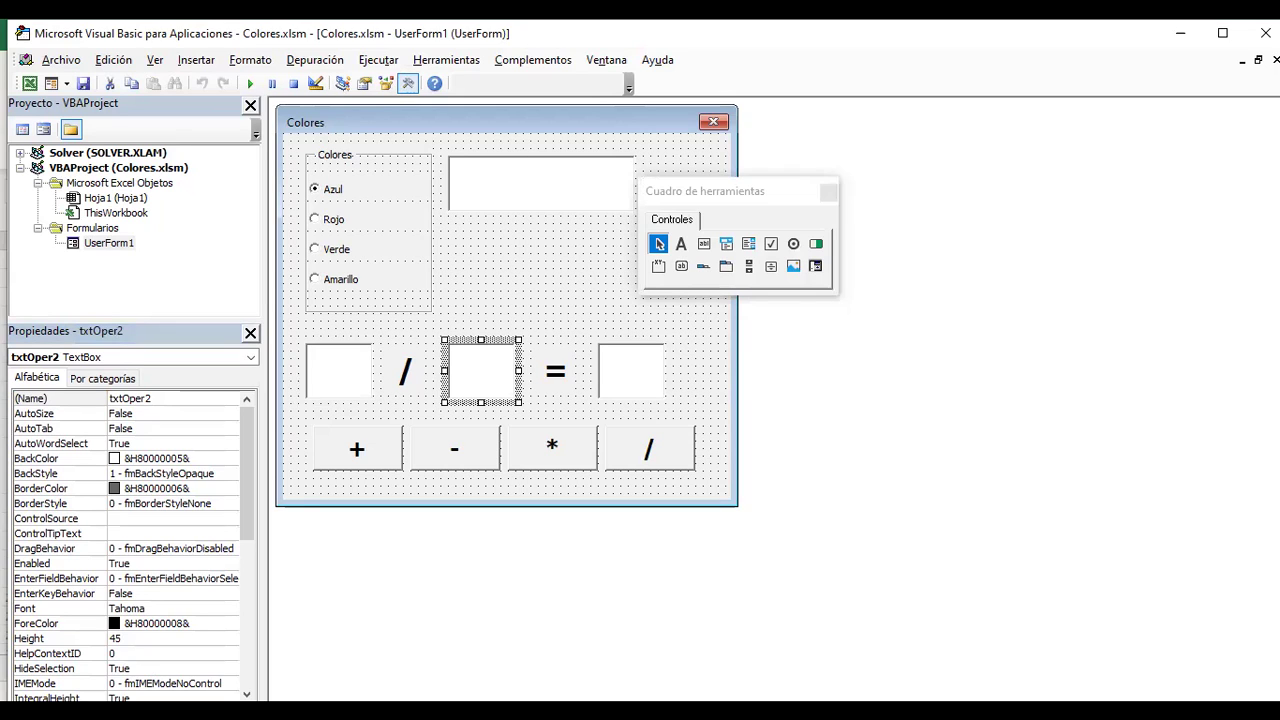
key(F5)
click(631, 371)
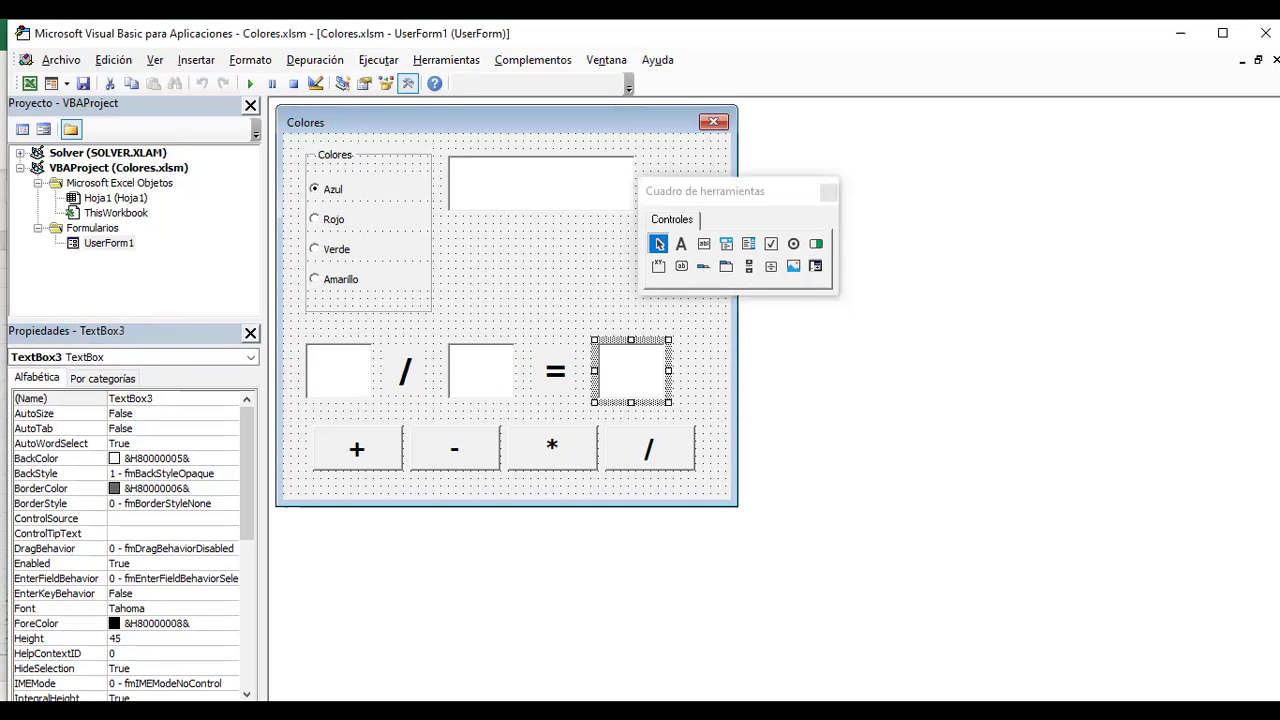
key(F4)
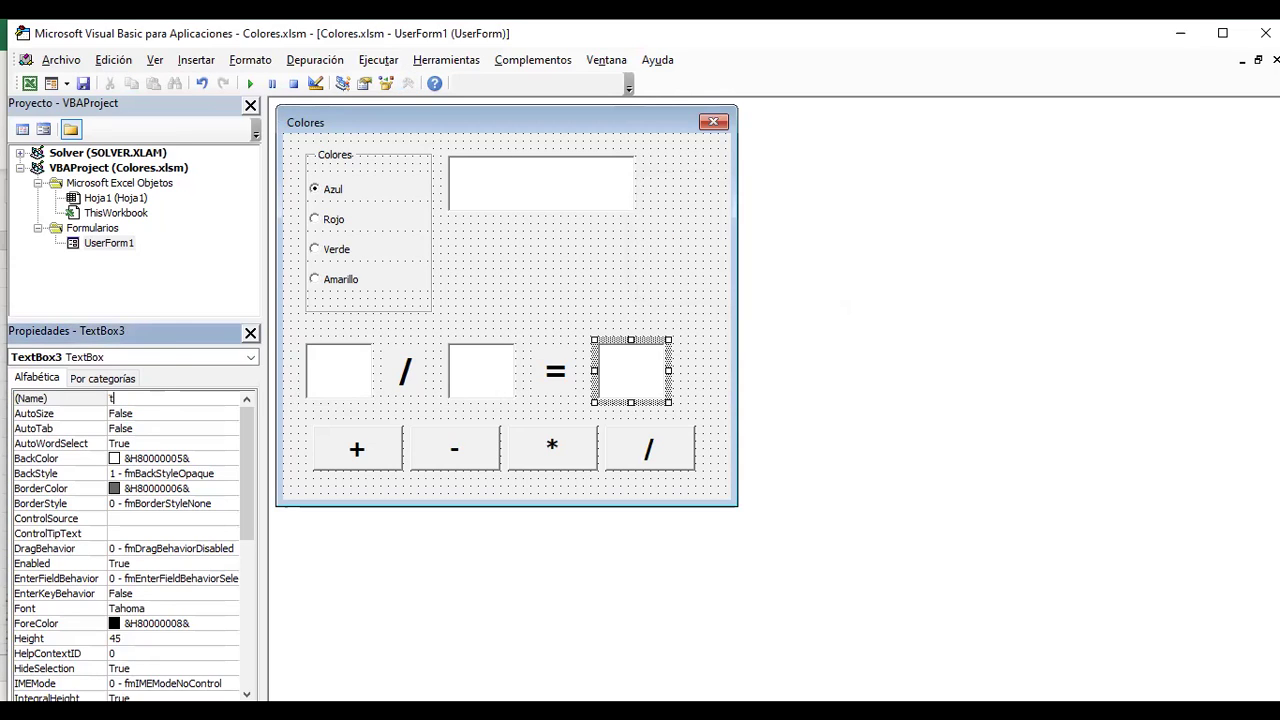
text(txtResu)
text(lt)
key(Return)
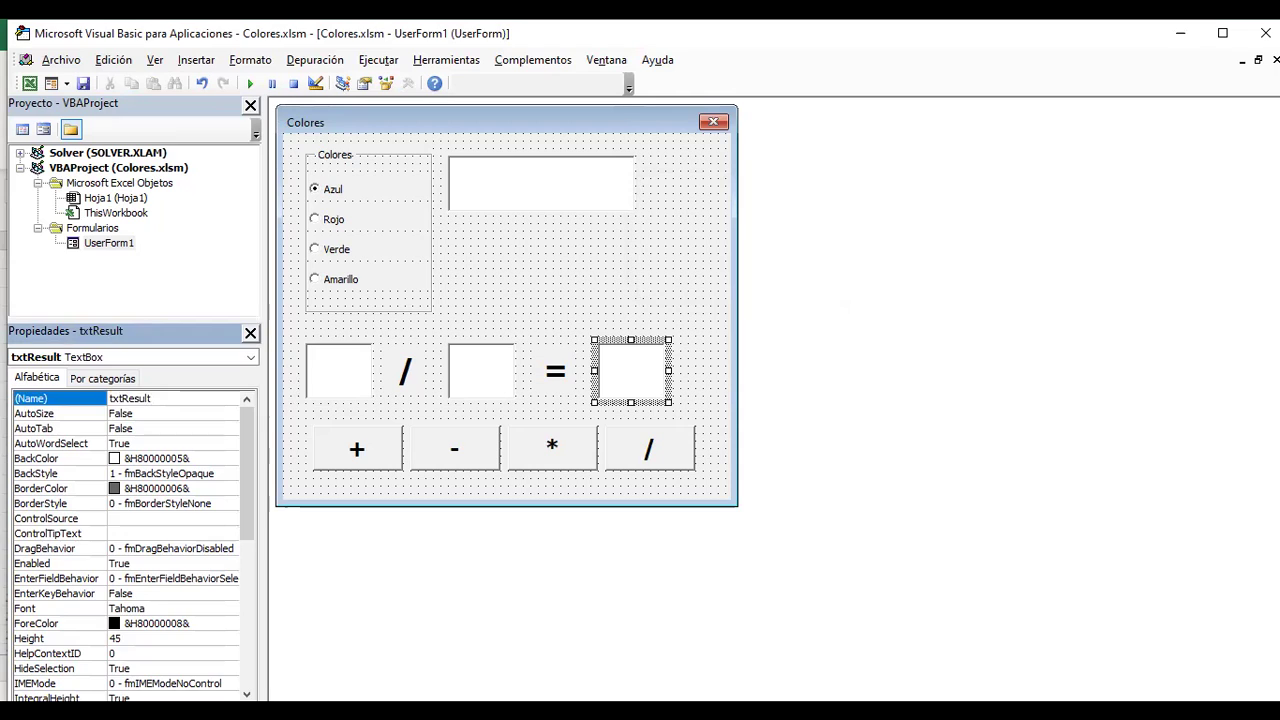
click(130, 398)
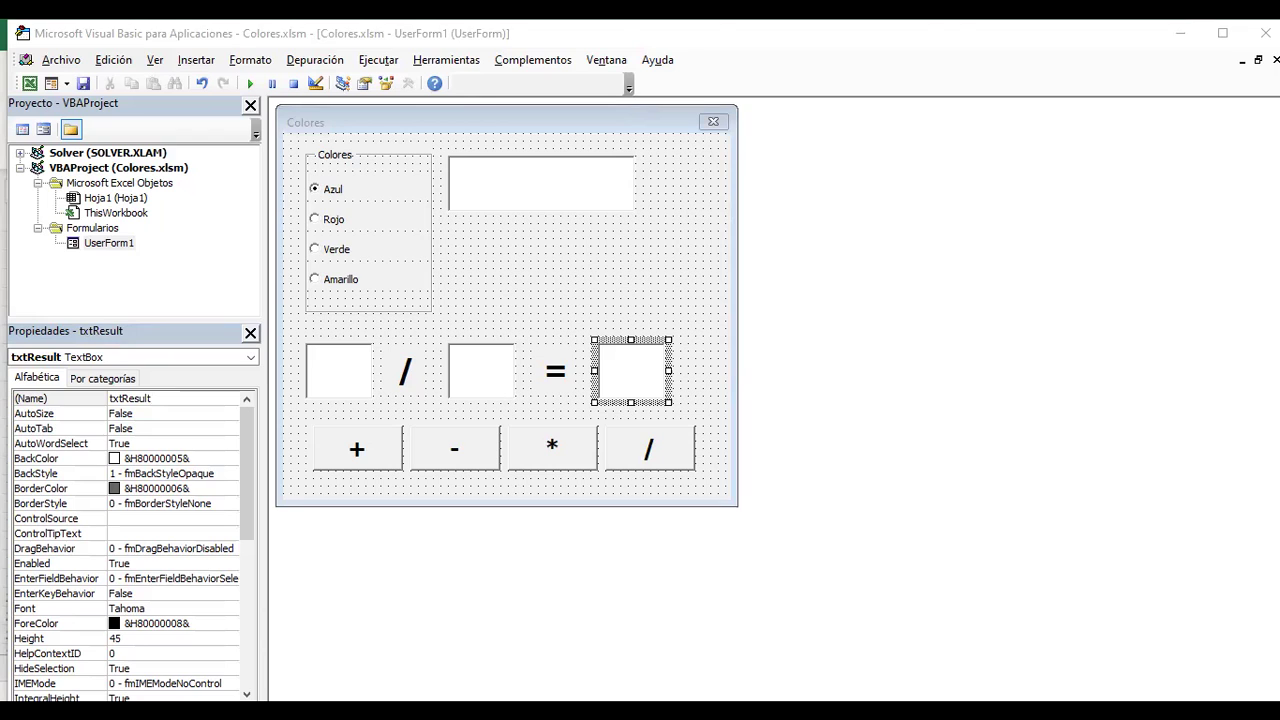
click(130, 398)
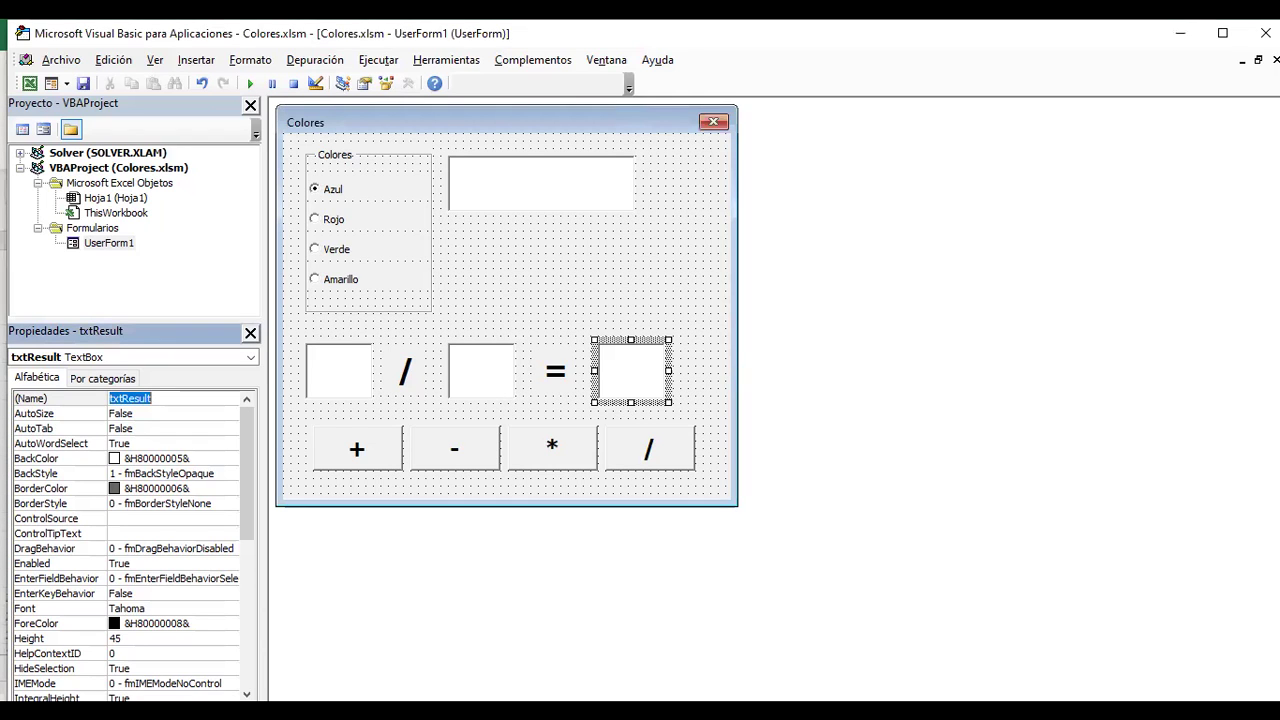
click(405, 372)
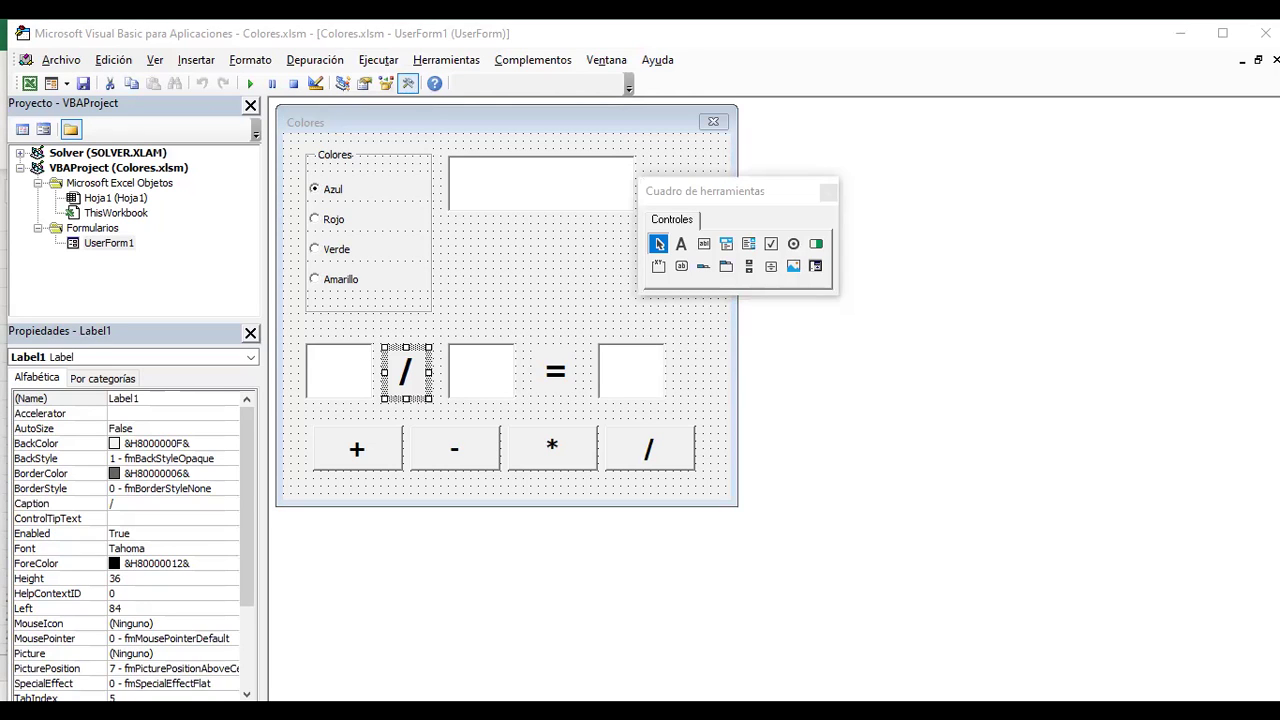
- Set the (Name) of the / label between the operand boxes to lblOp
click(123, 398)
text(lblOp)
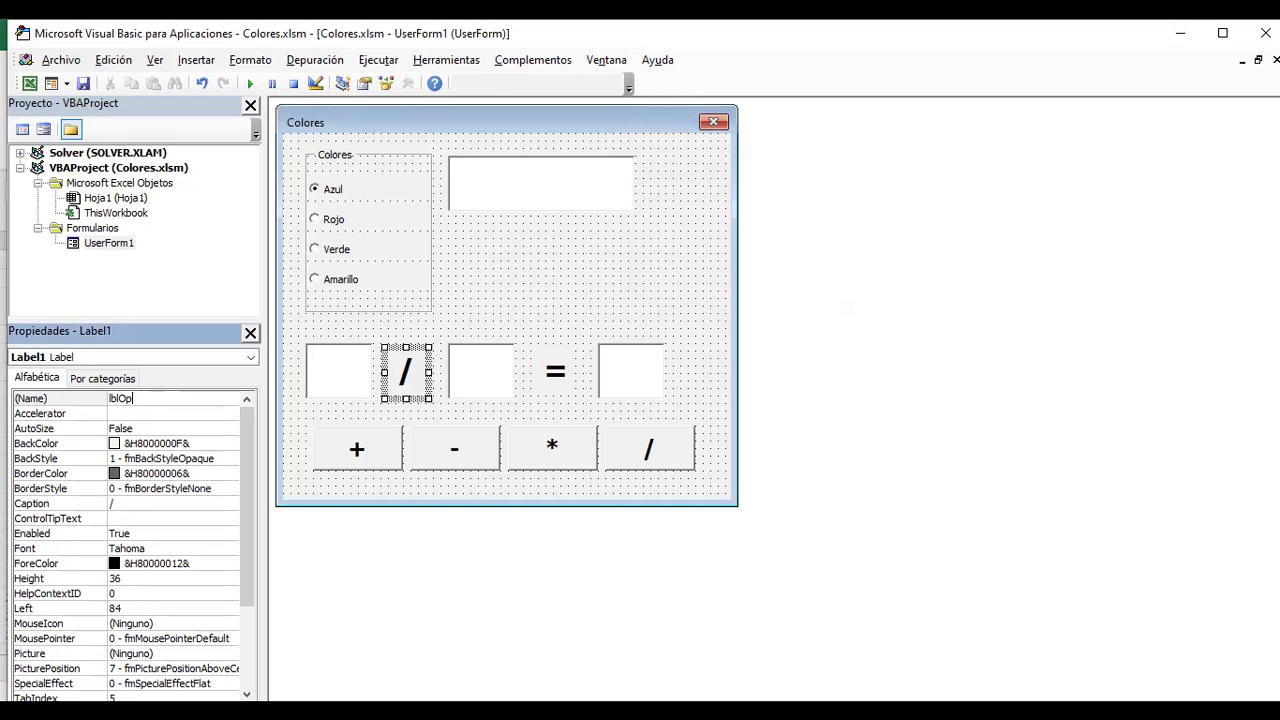
key(Return)
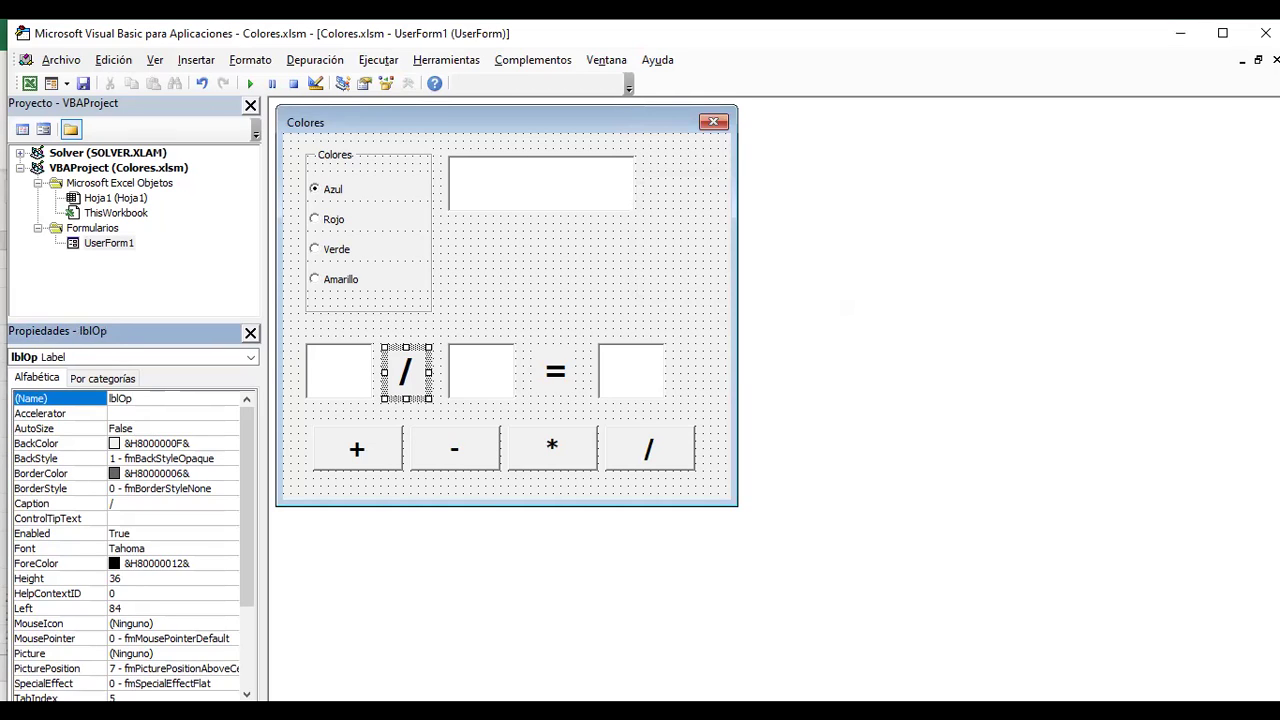
click(120, 398)
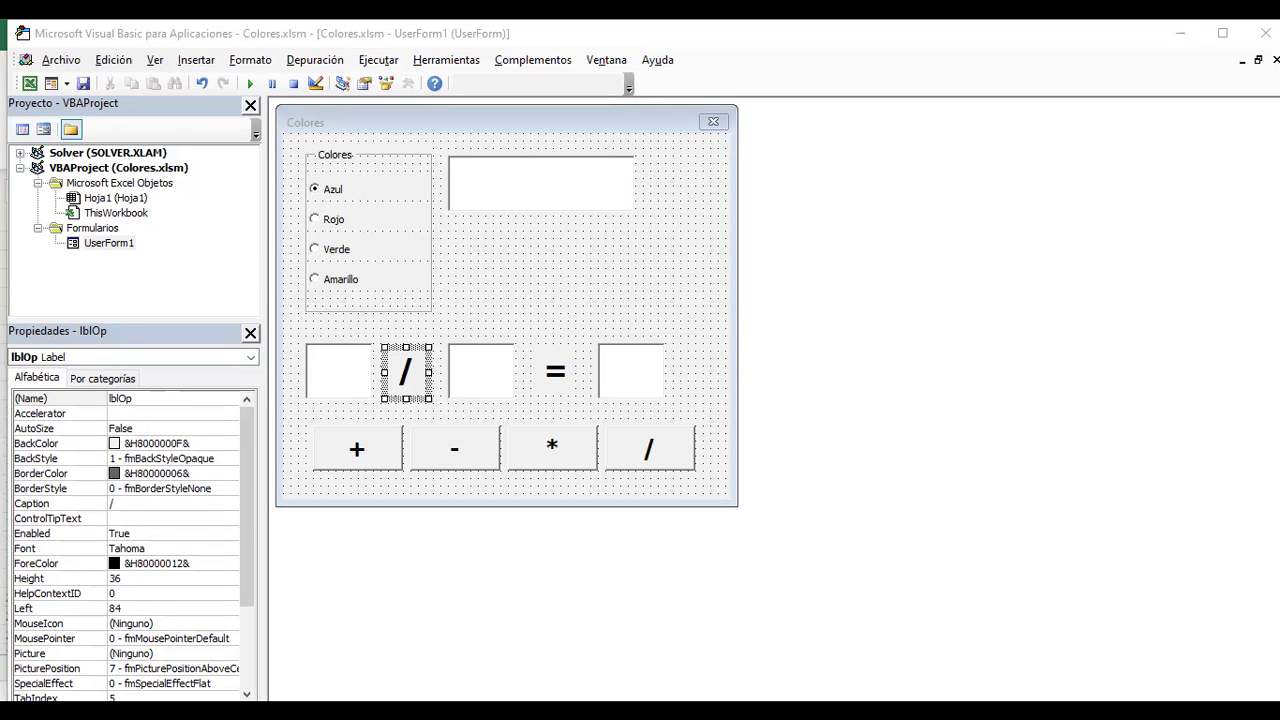
key(alt+Tab)
click(357, 449)
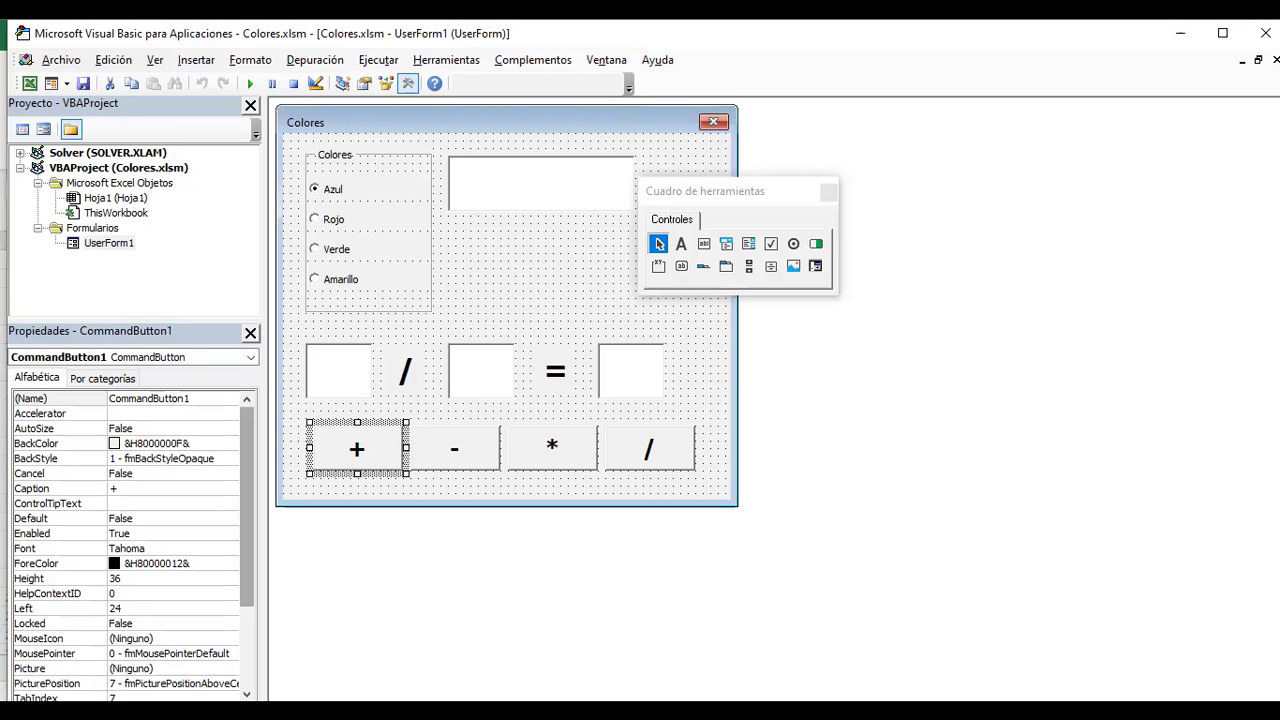
- Name the + operation button cmdSuma
key(Tab)
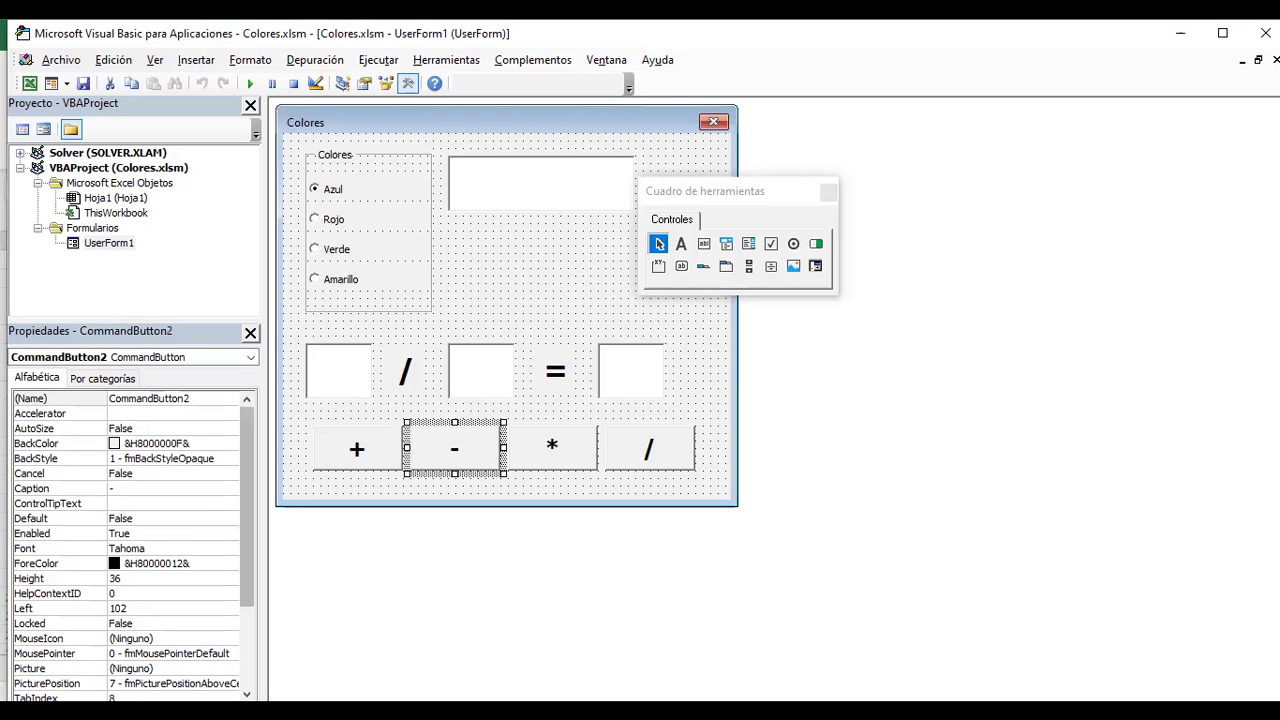
key(Tab)
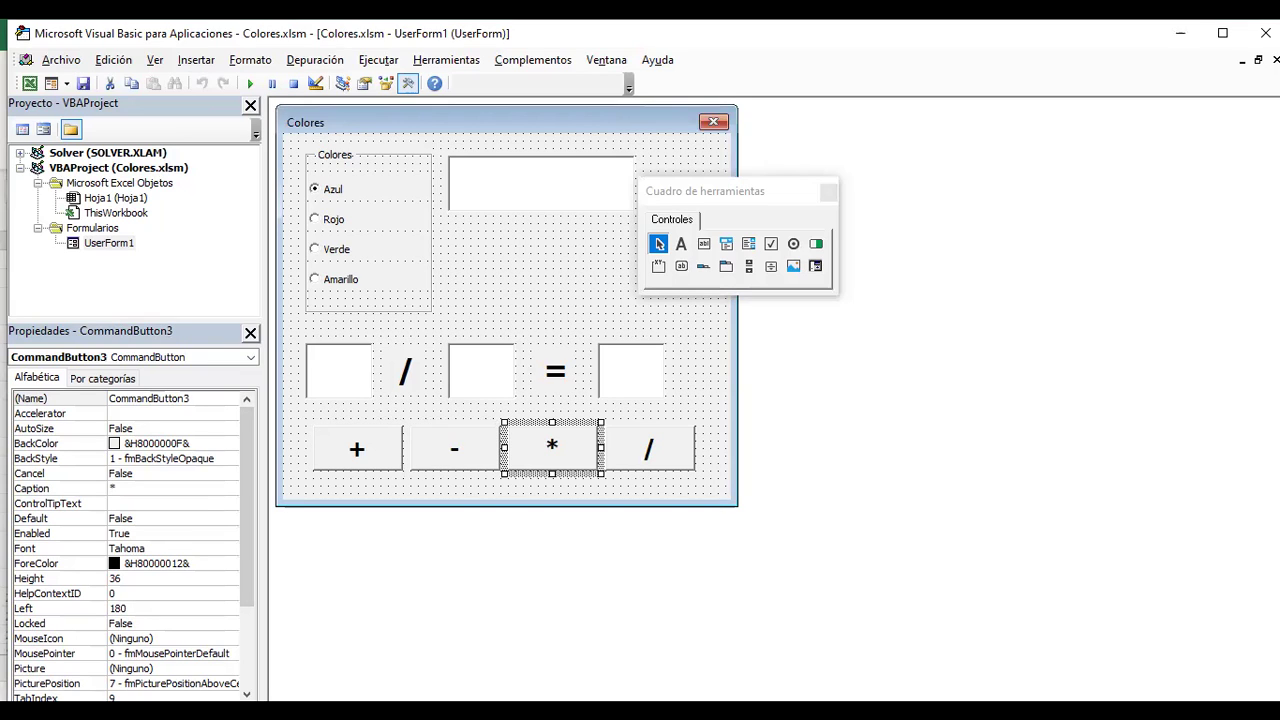
key(Tab)
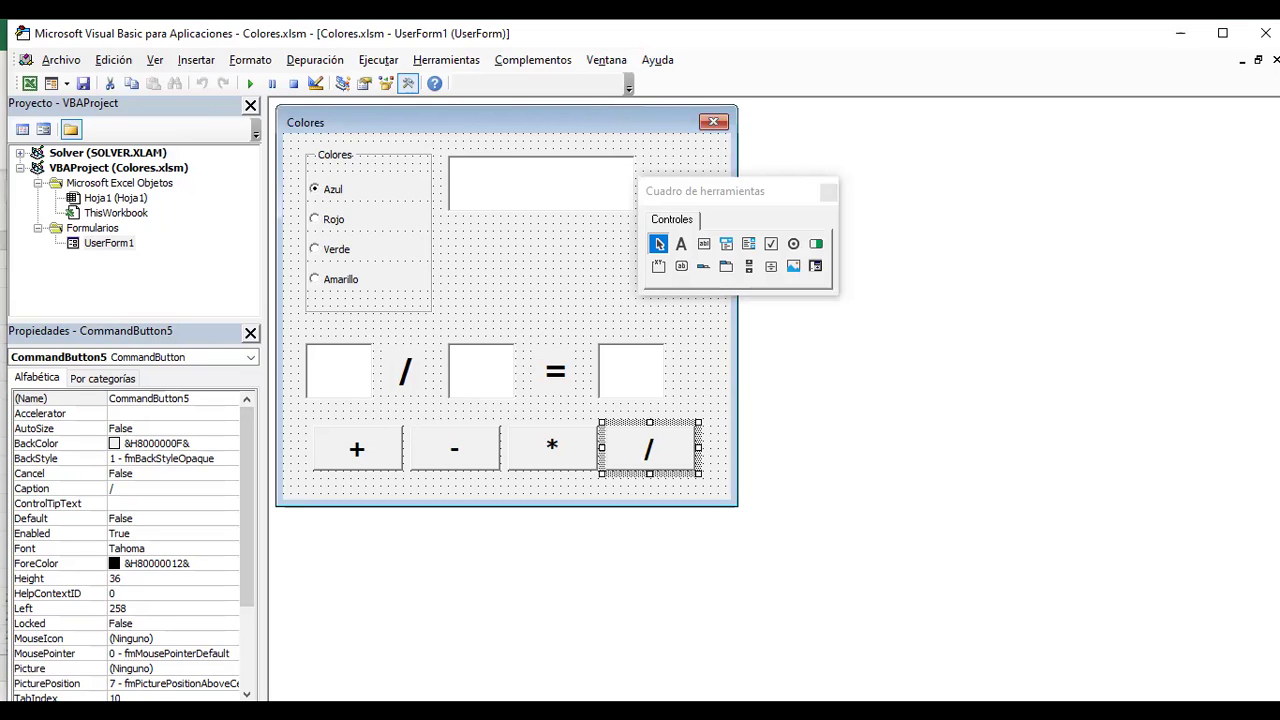
click(357, 448)
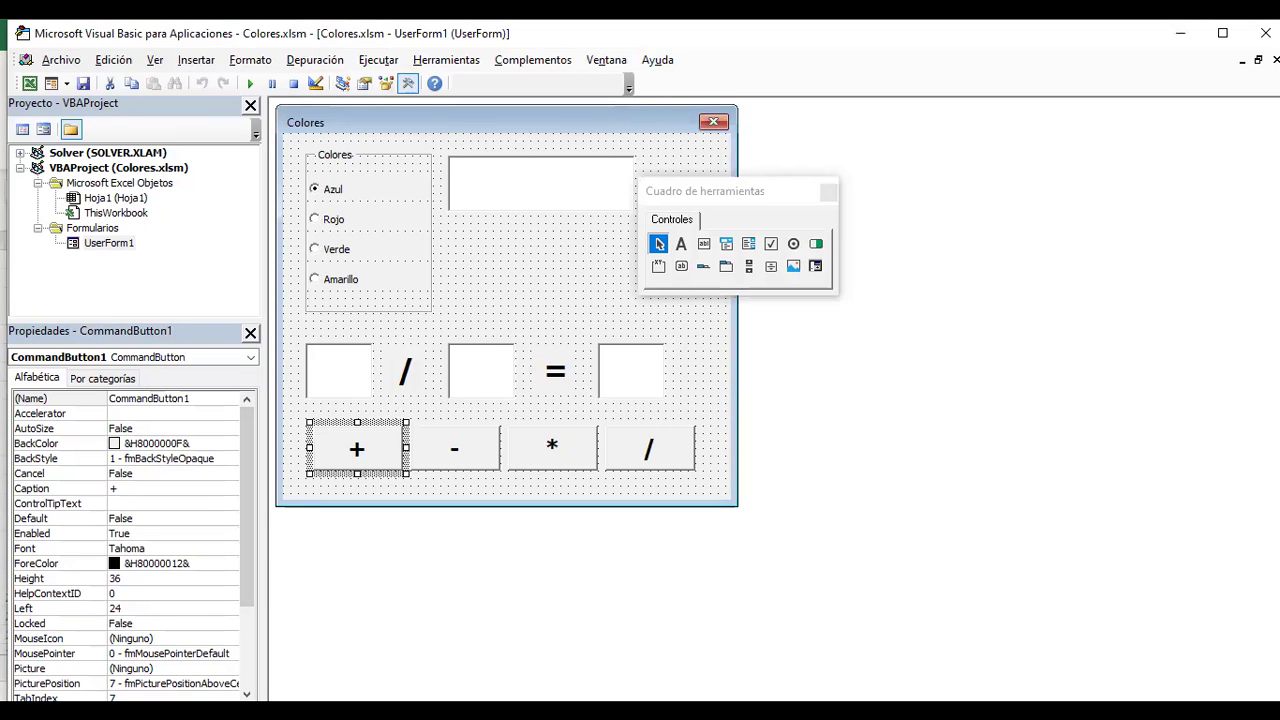
key(F5)
key(F4)
text(cmd)
key(BackSpace)
key(BackSpace)
key(BackSpace)
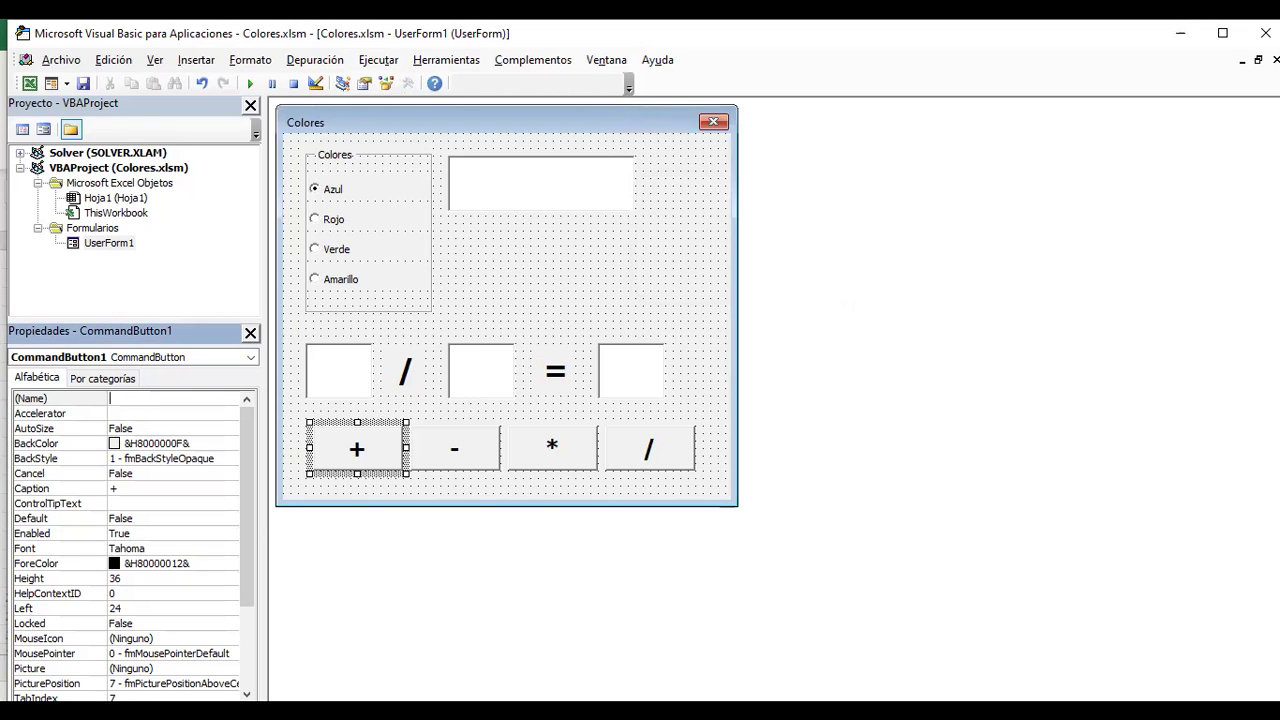
text(cms)
key(BackSpace)
key(BackSpace)
key(BackSpace)
text(btn)
key(BackSpace)
key(BackSpace)
key(BackSpace)
text(cmdSuma)
key(Return)
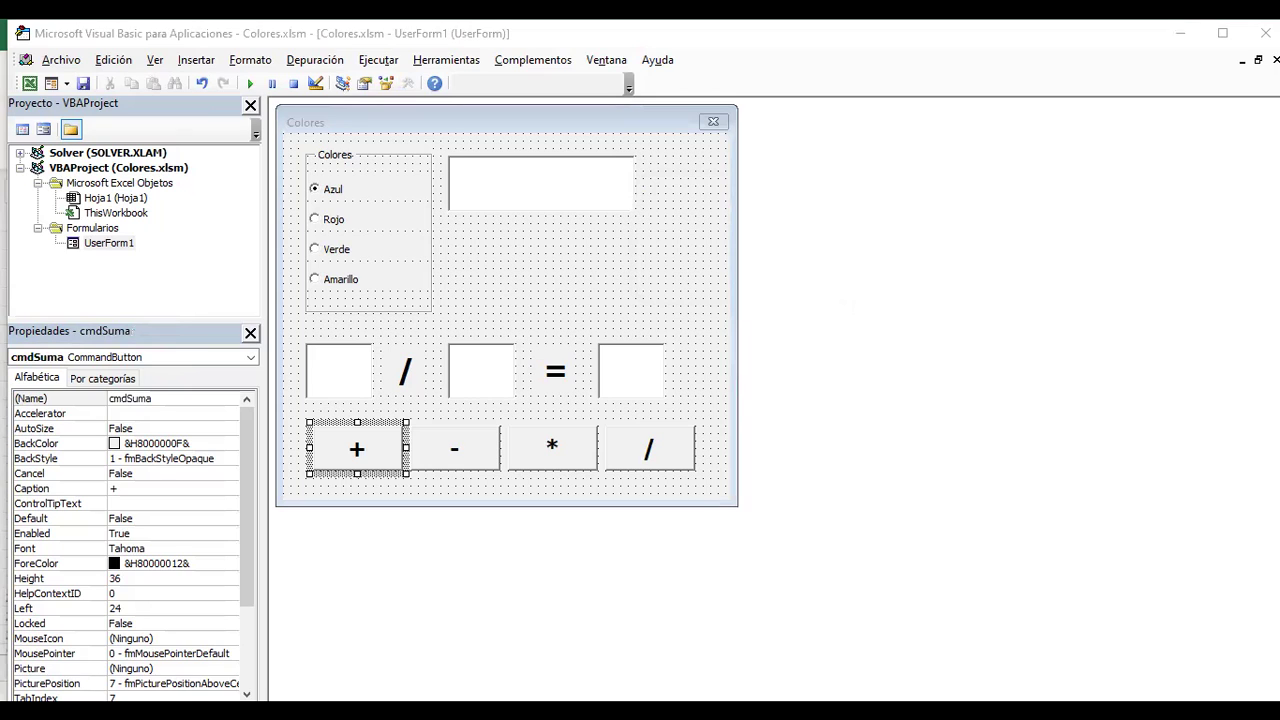
- Name the - operation button cmdResta
click(454, 447)
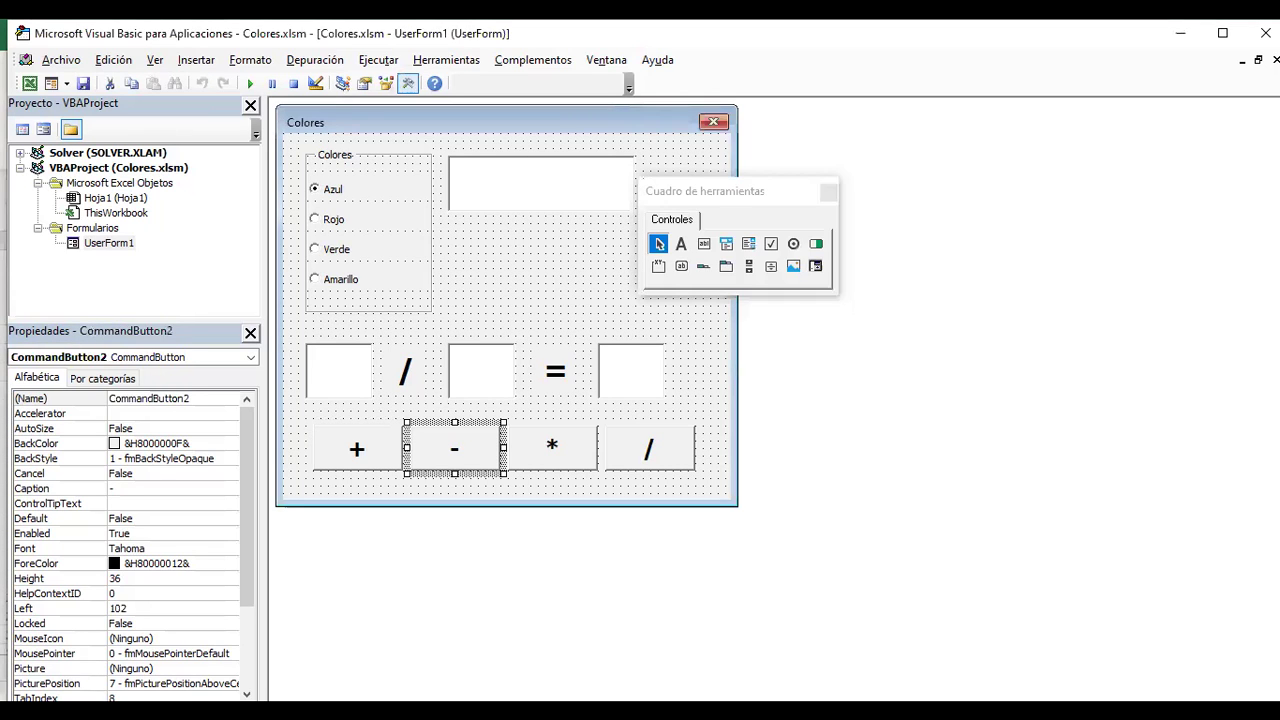
key(F4)
text(cmdResta)
key(Return)
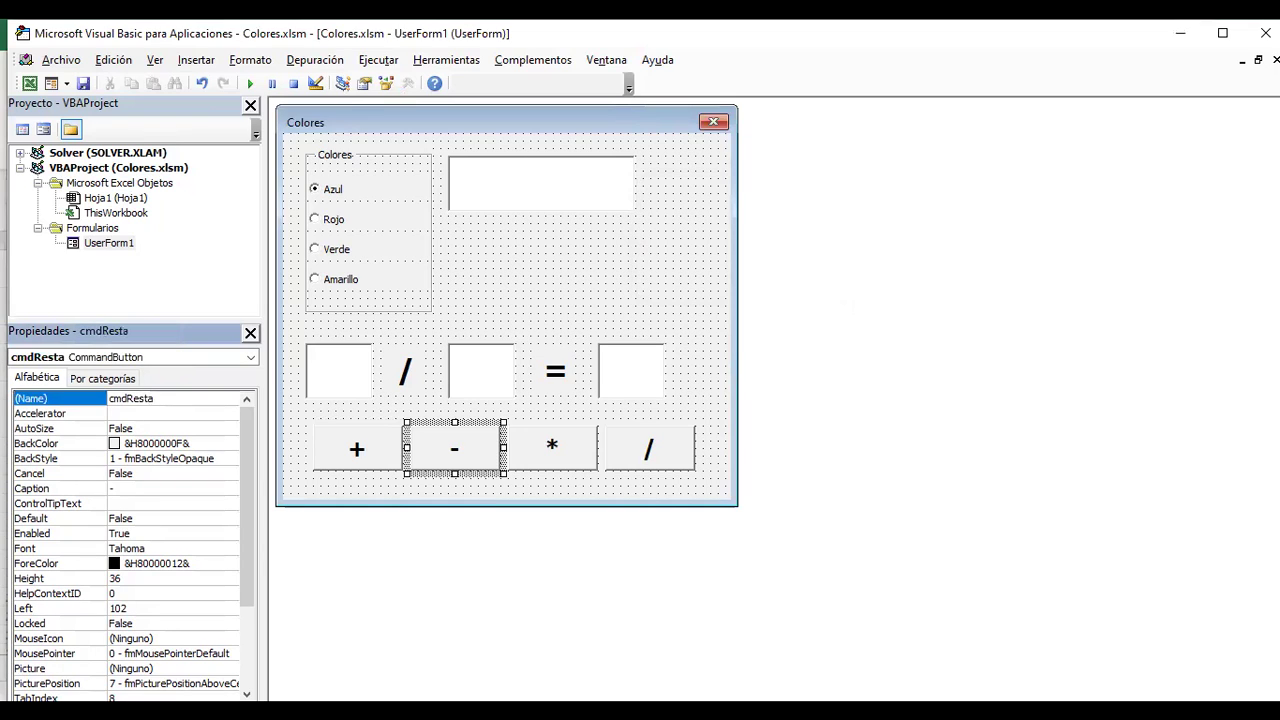
key(alt+Tab)
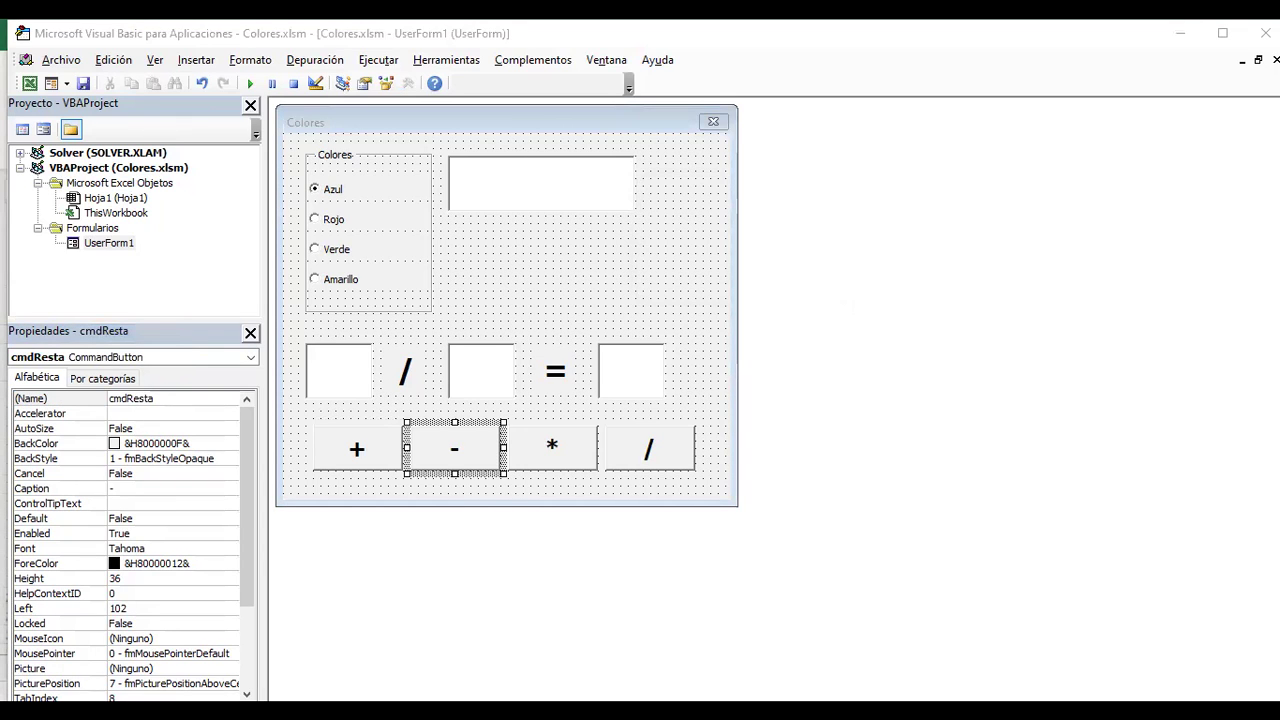
click(552, 447)
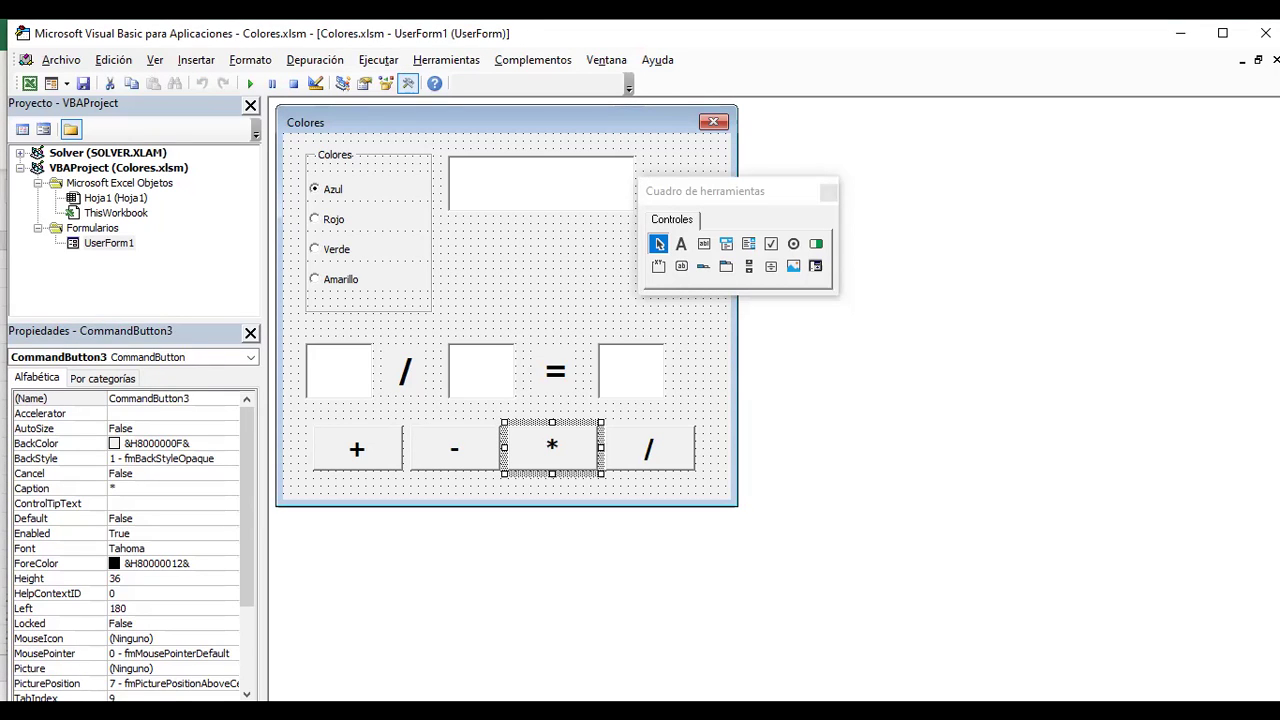
- Name the * and / operation buttons cmdMulti and cmdDivi
click(170, 398)
text(cmdMulti)
key(Return)
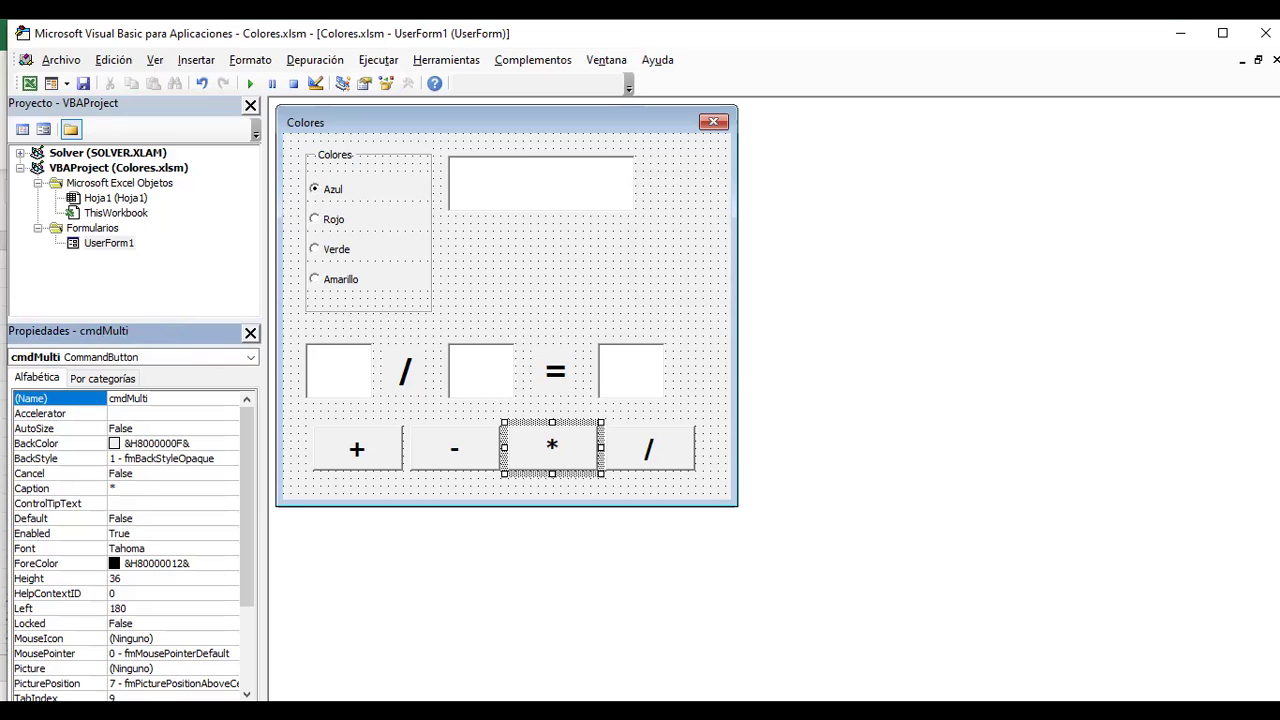
click(649, 448)
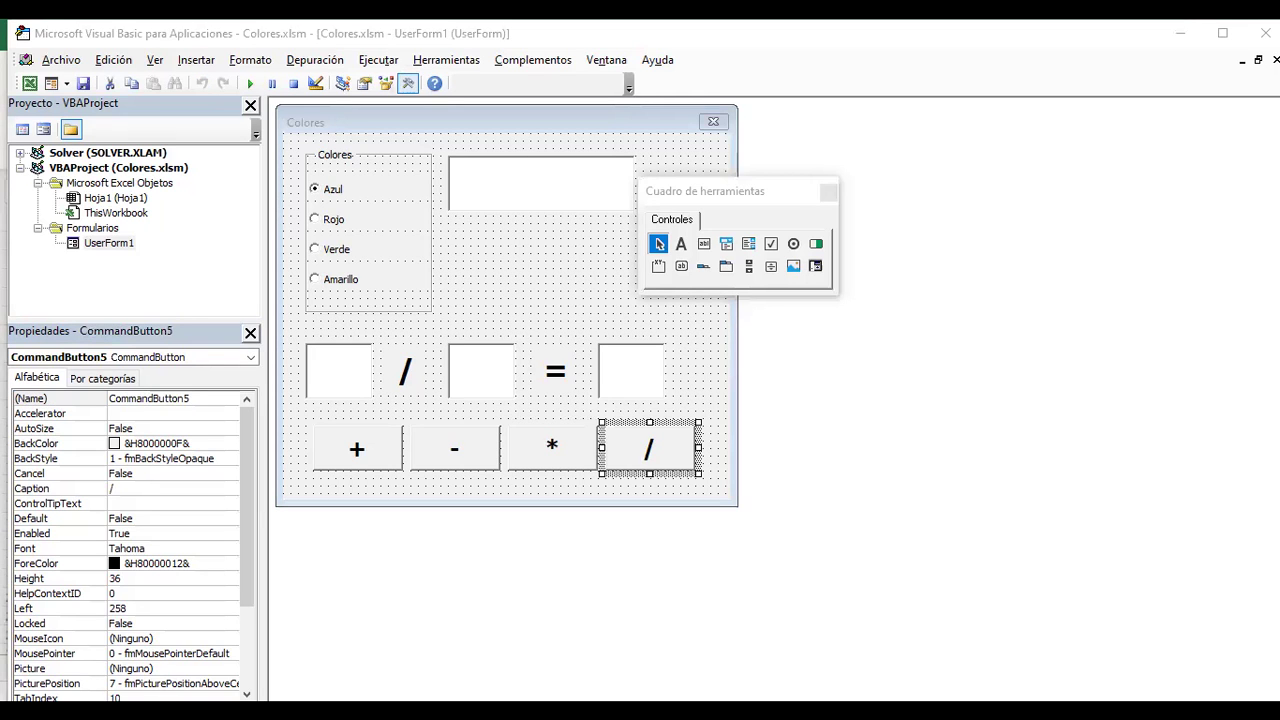
key(F4)
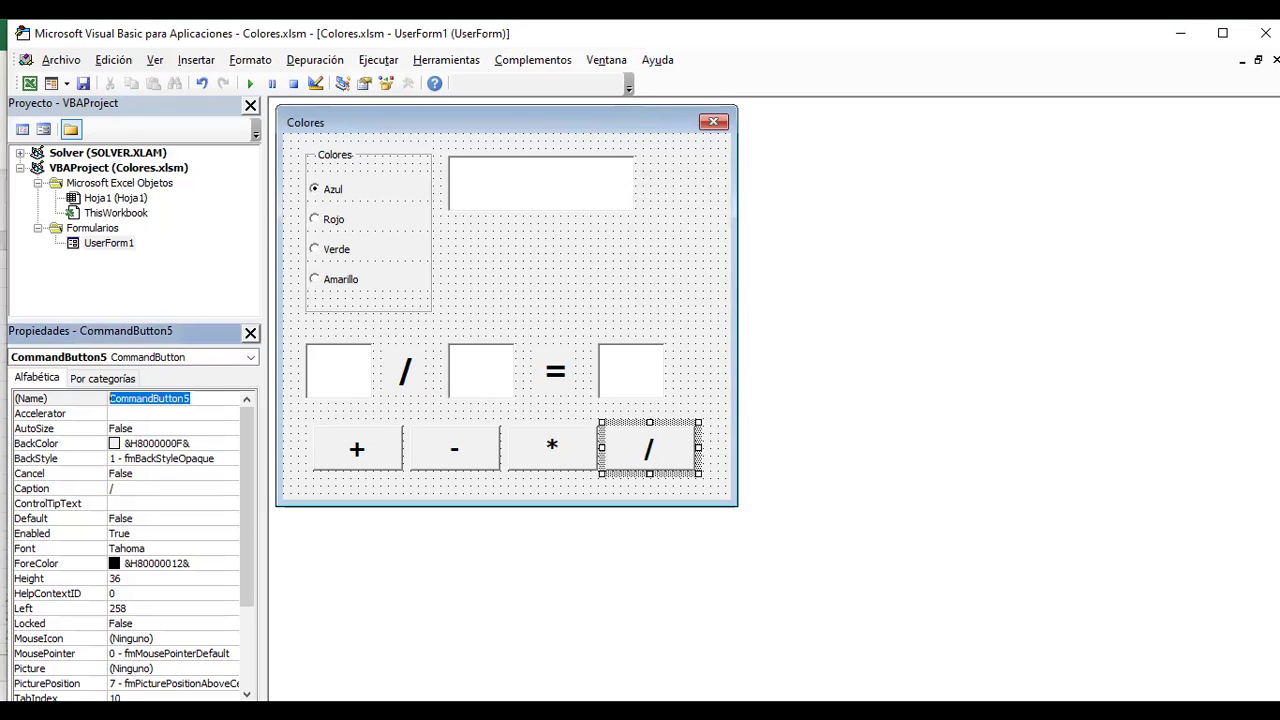
text(cmd)
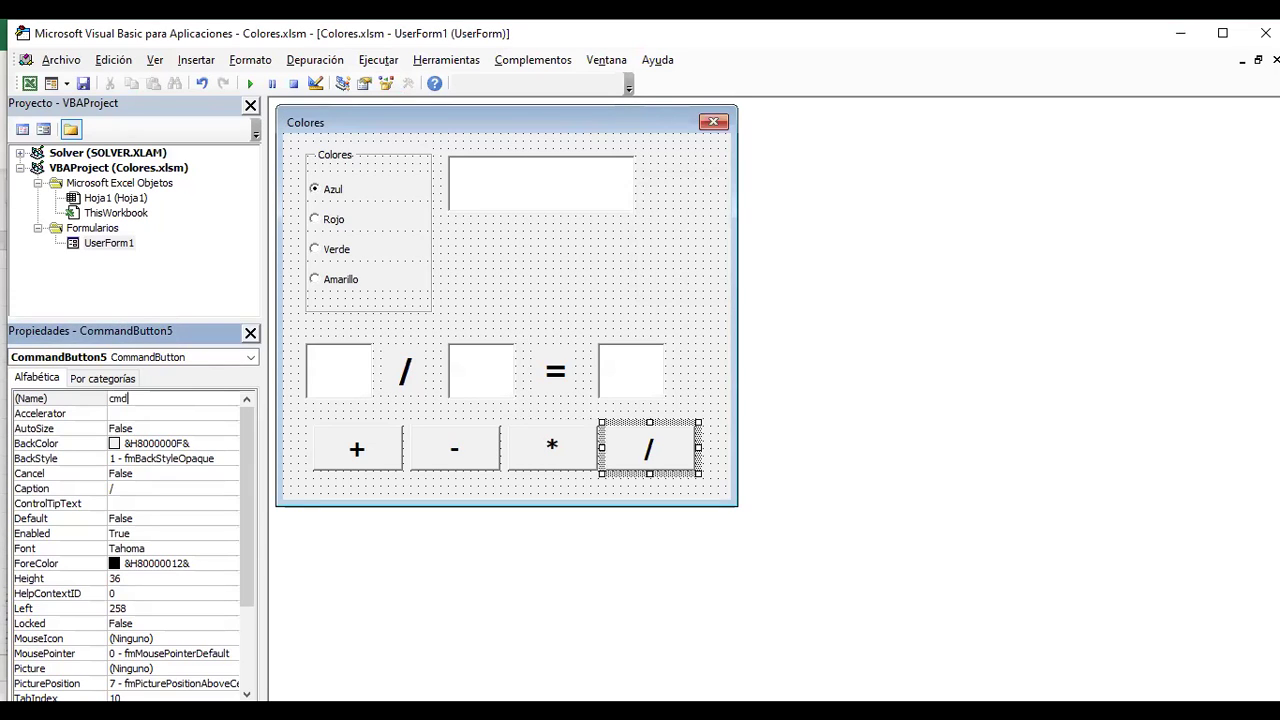
text(Div)
text(i)
key(Return)
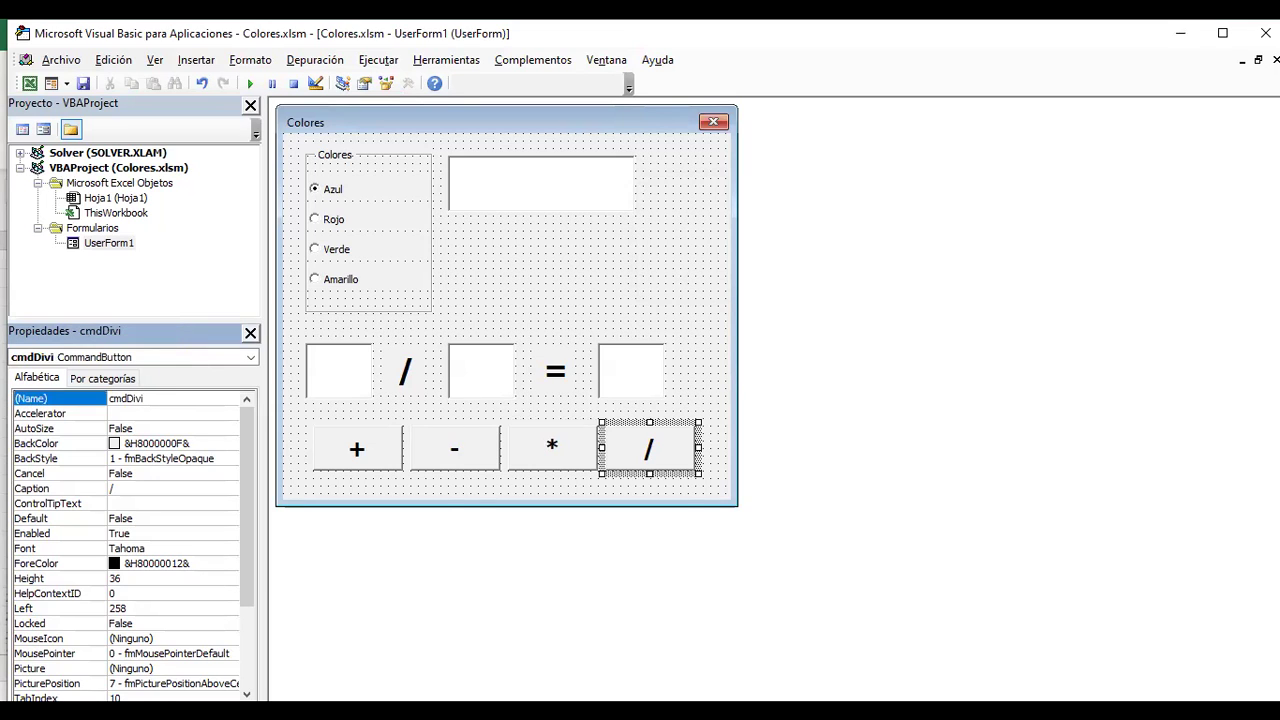
double_click(126, 398)
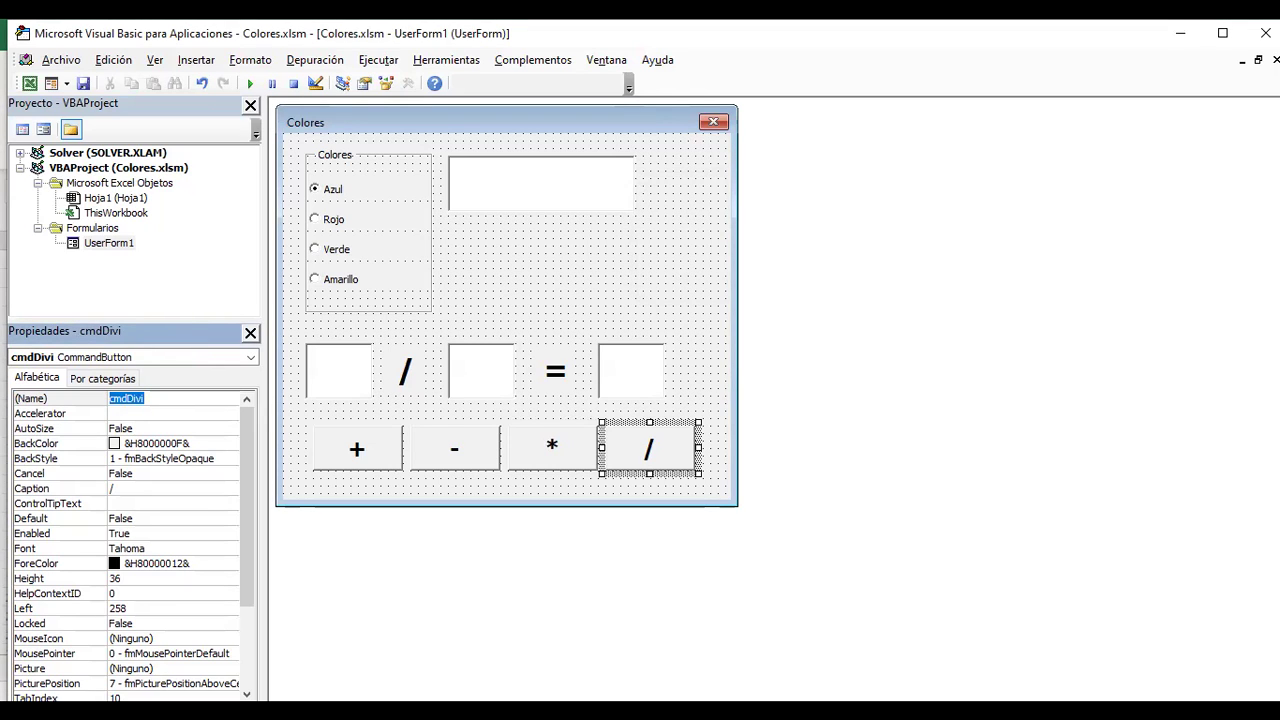
- Select the operand boxes, / and = signs and result box to centre the row horizontally
click(338, 370)
ctrl+click(405, 371)
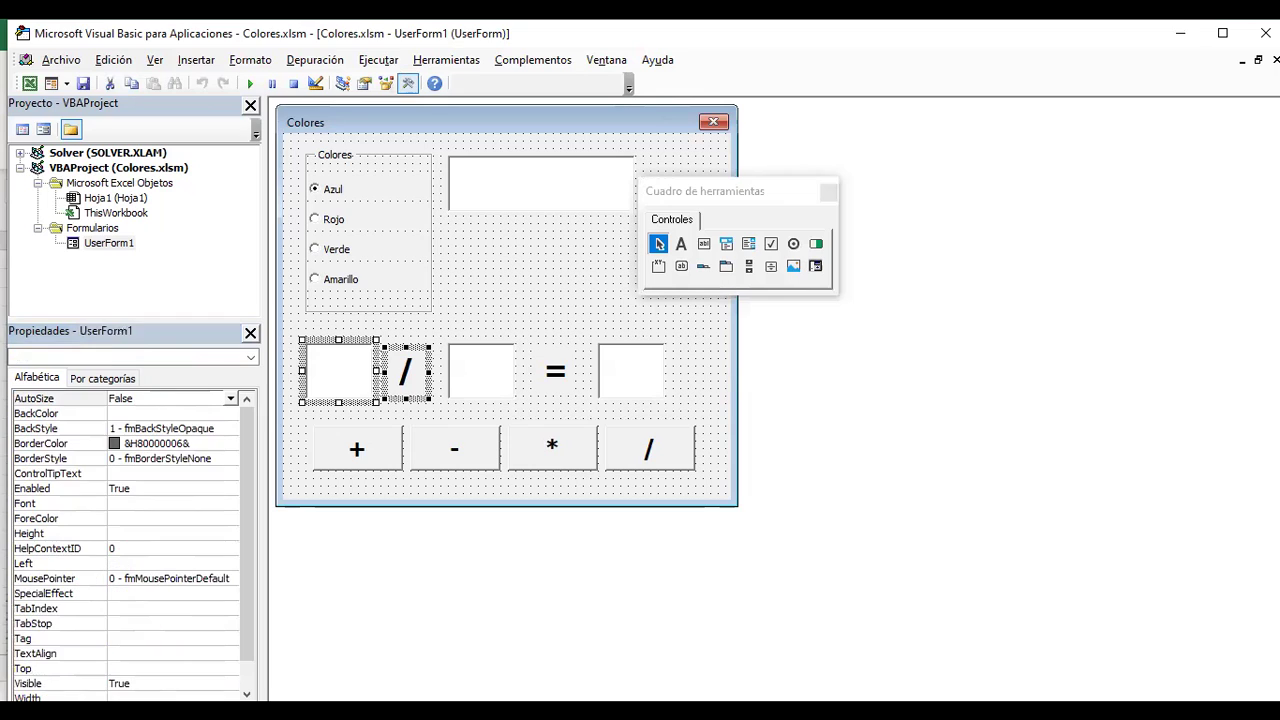
ctrl+click(481, 371)
ctrl+click(555, 371)
ctrl+click(631, 371)
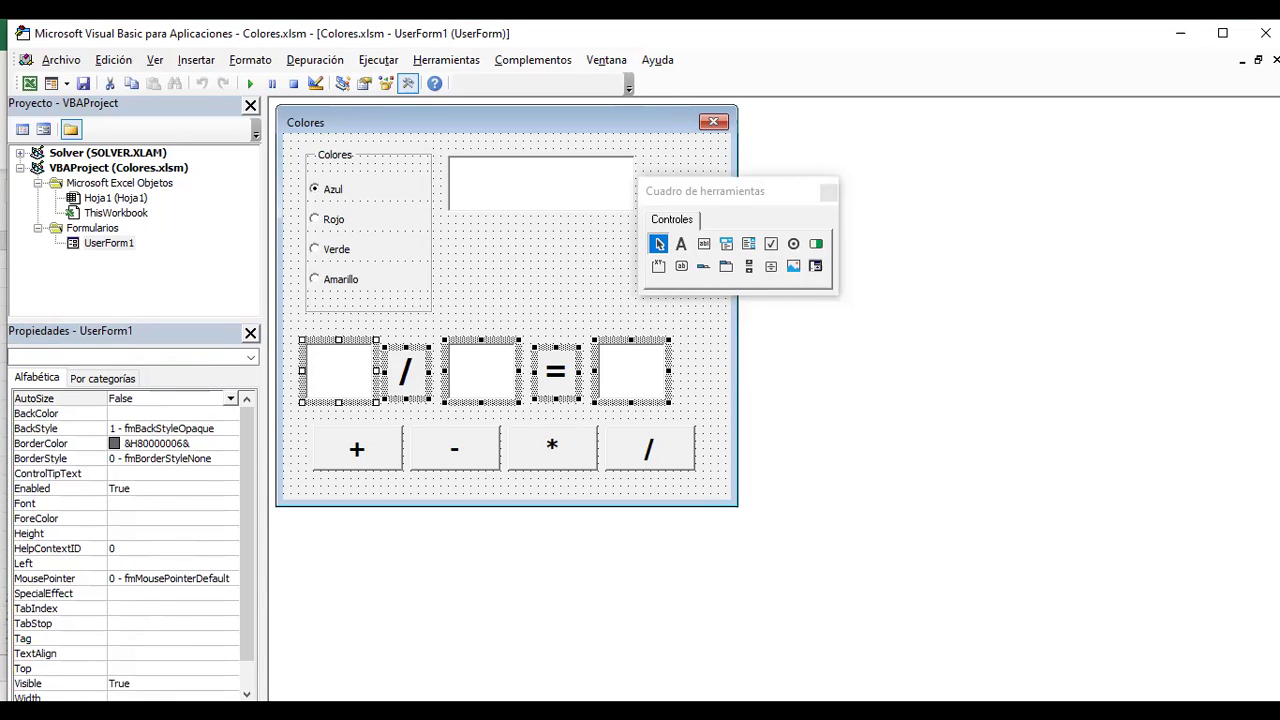
click(631, 371)
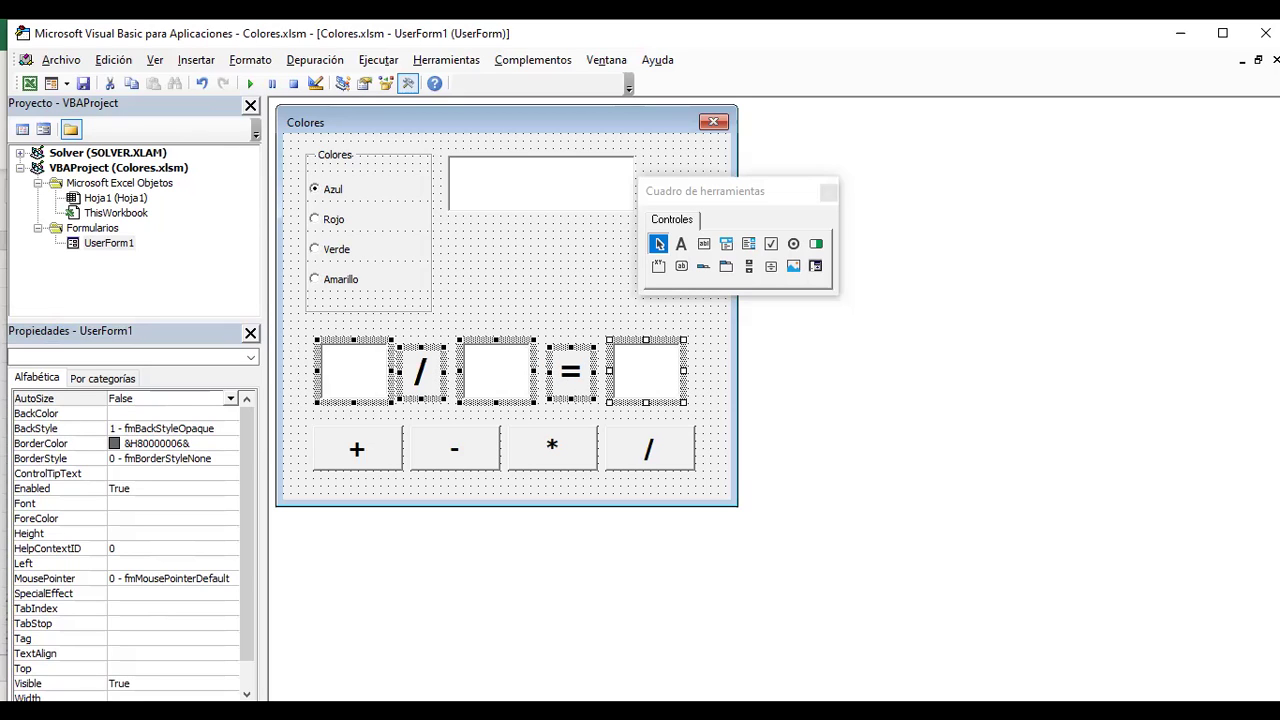
click(520, 485)
key(F7)
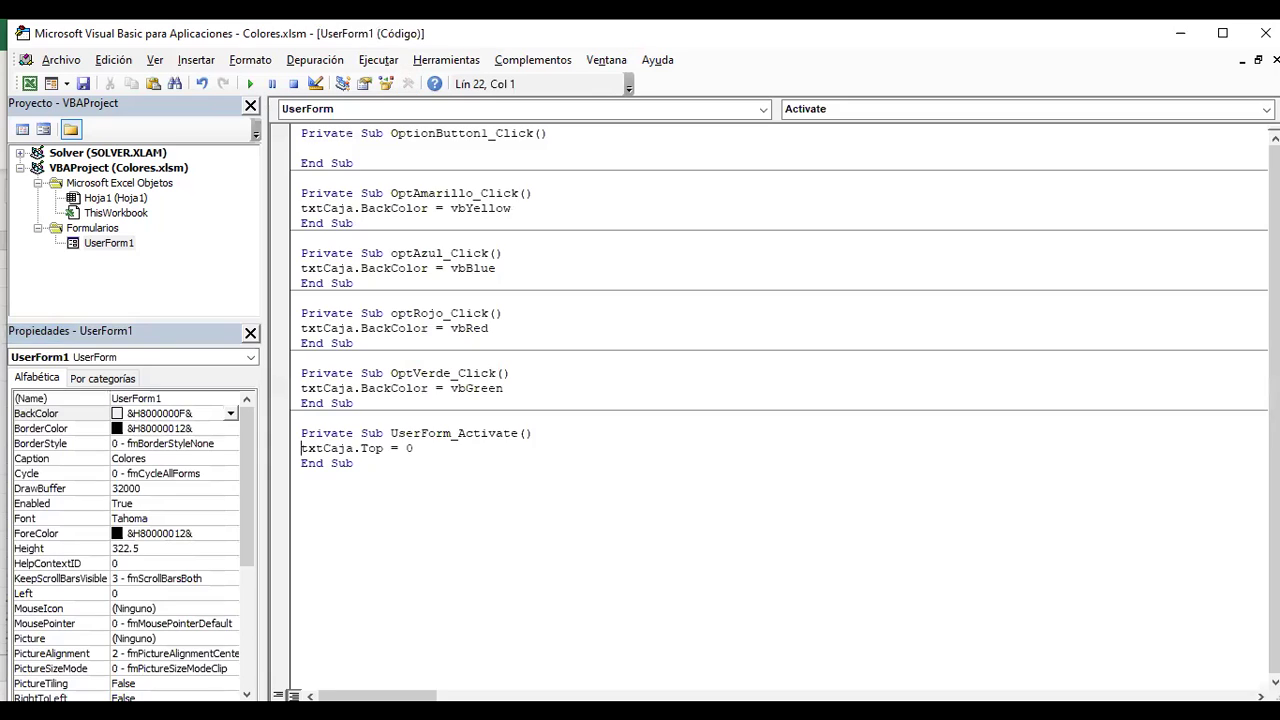
key(F5)
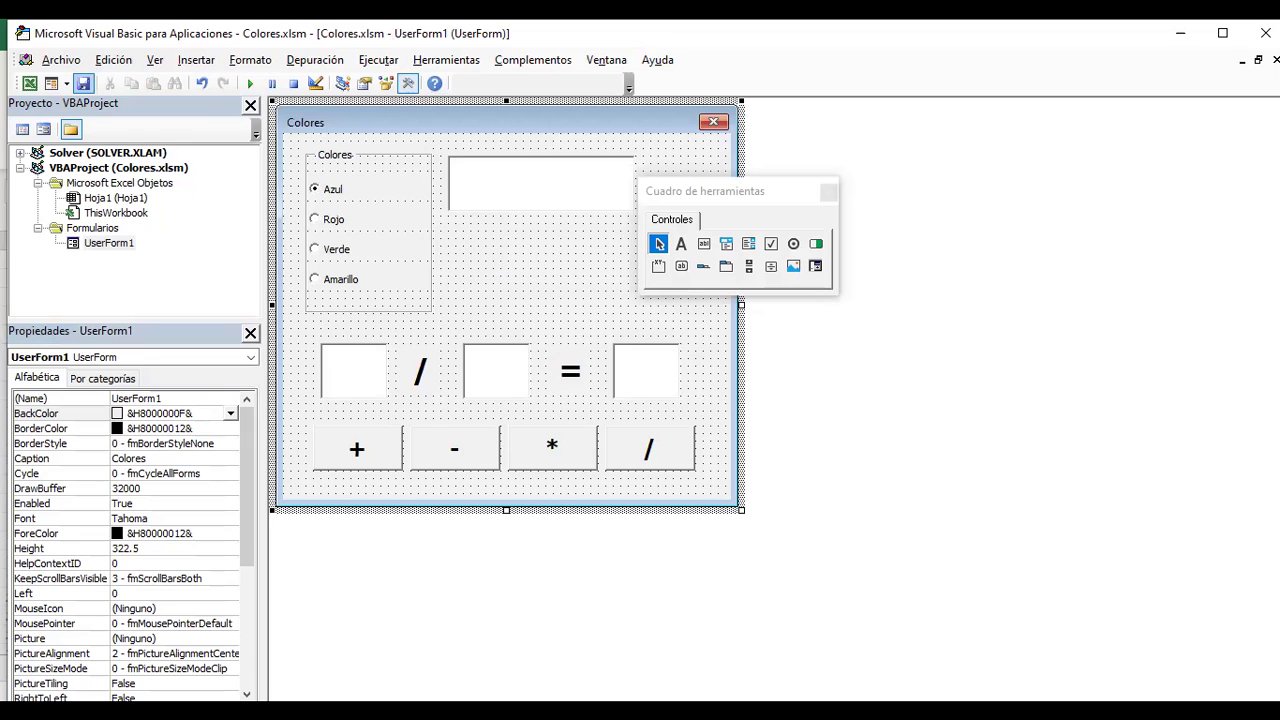
- Create the empty cmdDivi_Click procedure for the / button
key(F5)
click(649, 449)
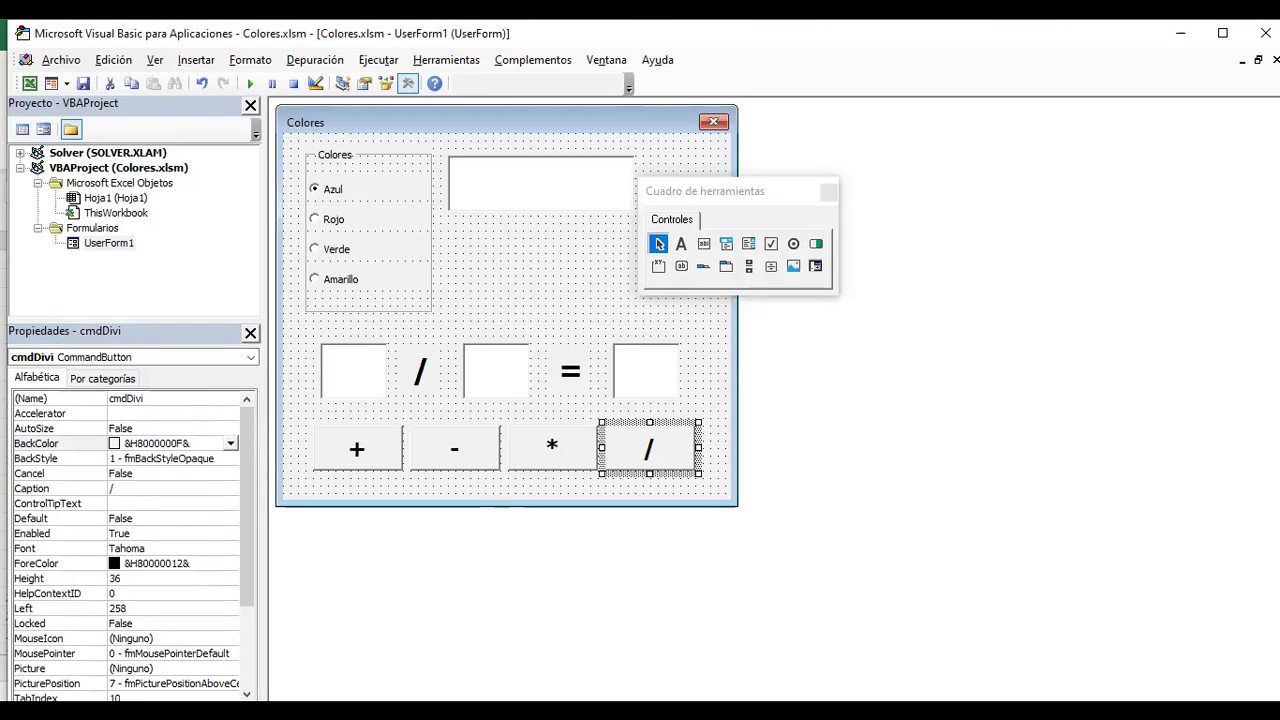
key(F5)
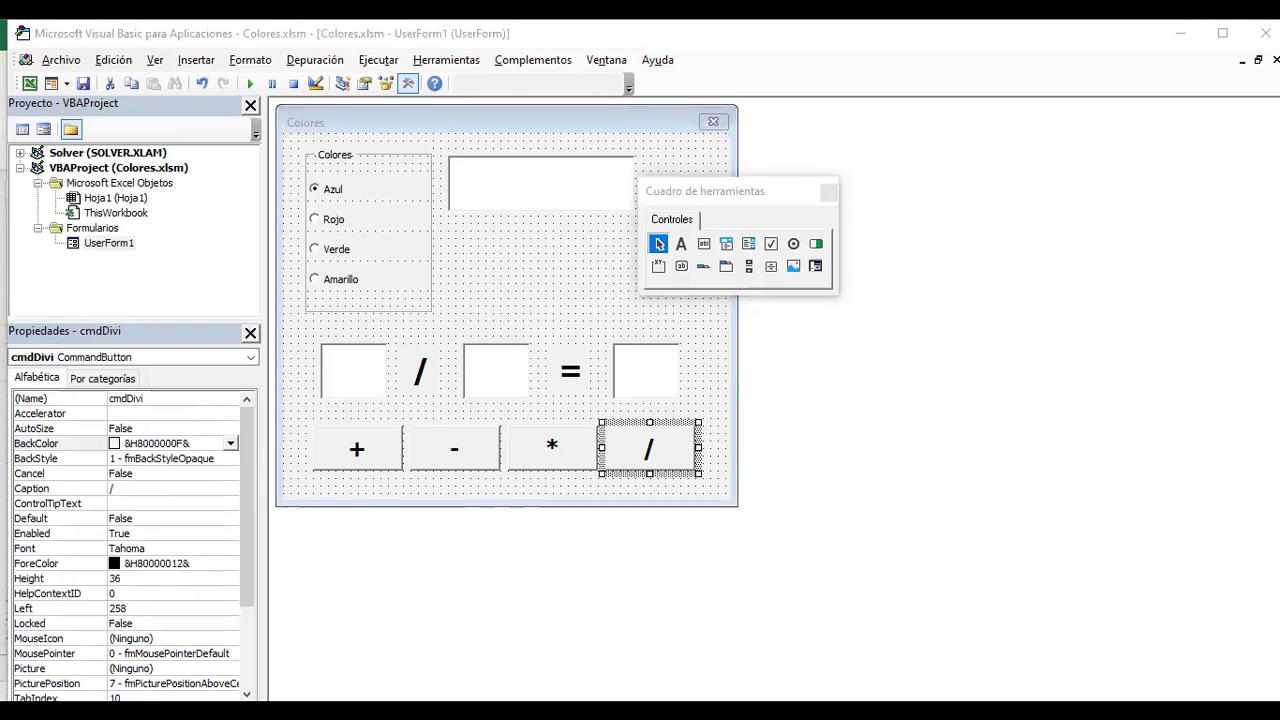
key(F7)
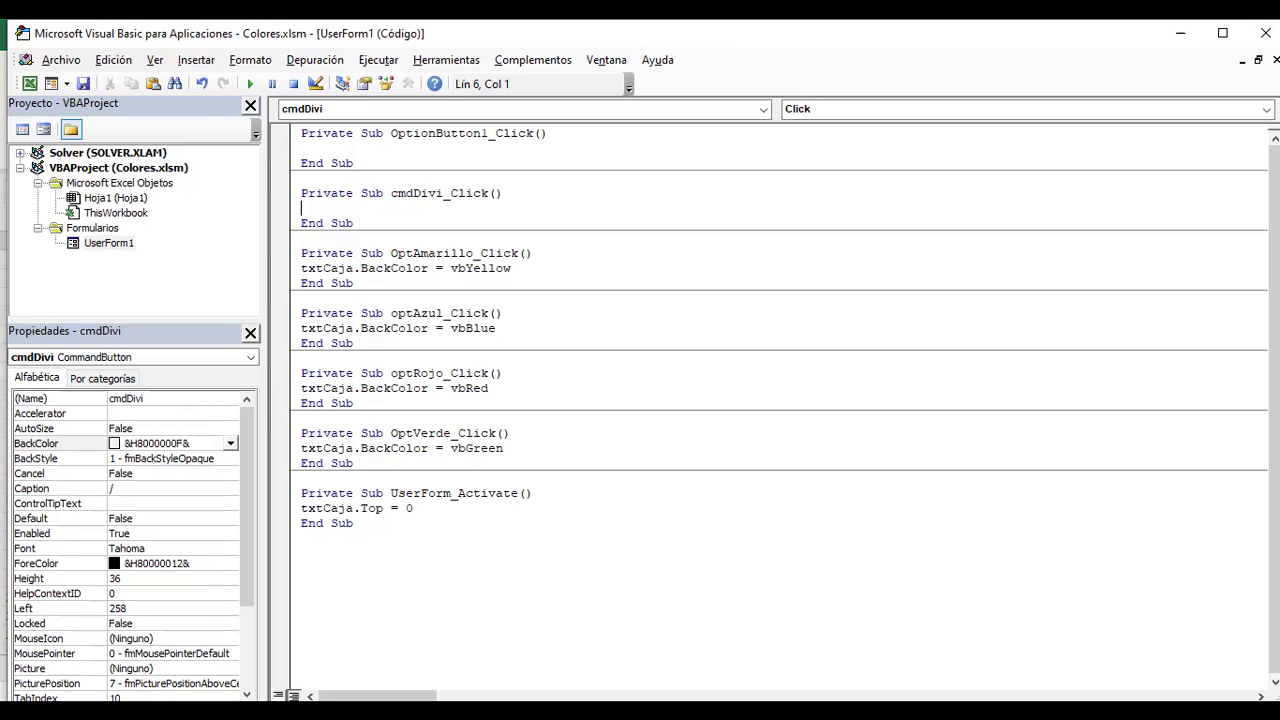
- Back in the form design, verify the names txtOper1, txtOper2 and txtResult
key(F5)
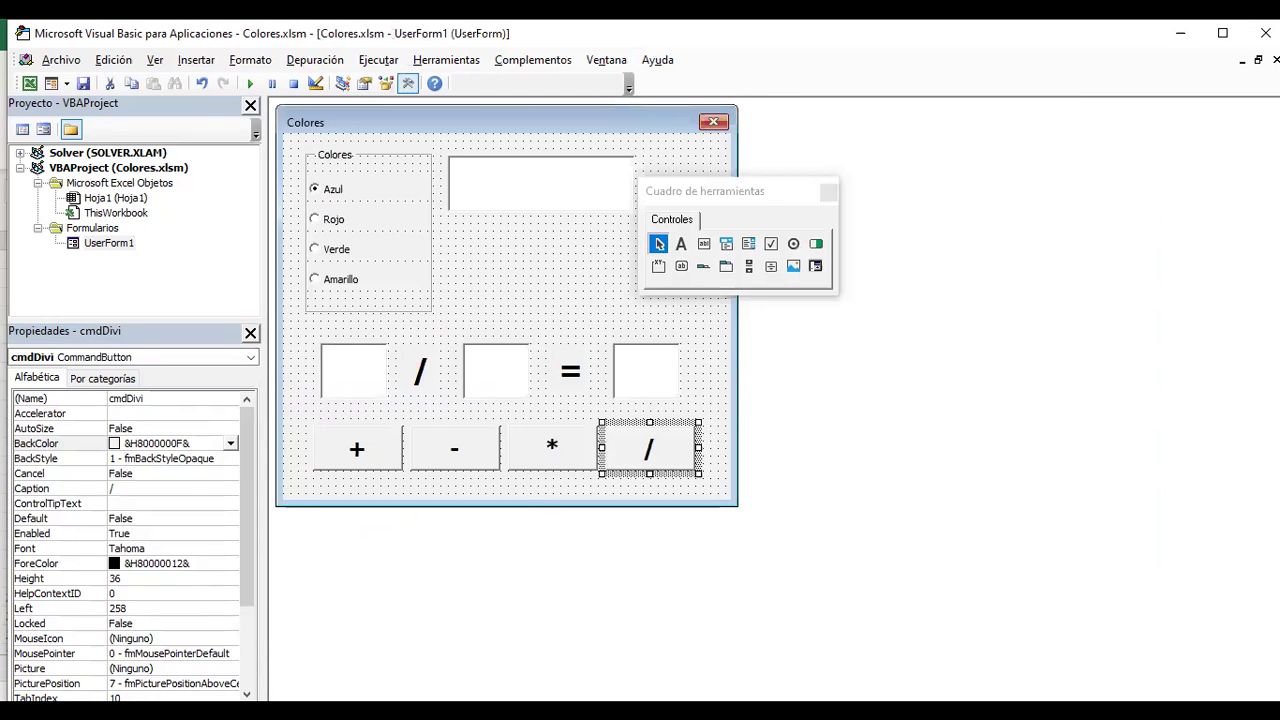
click(354, 370)
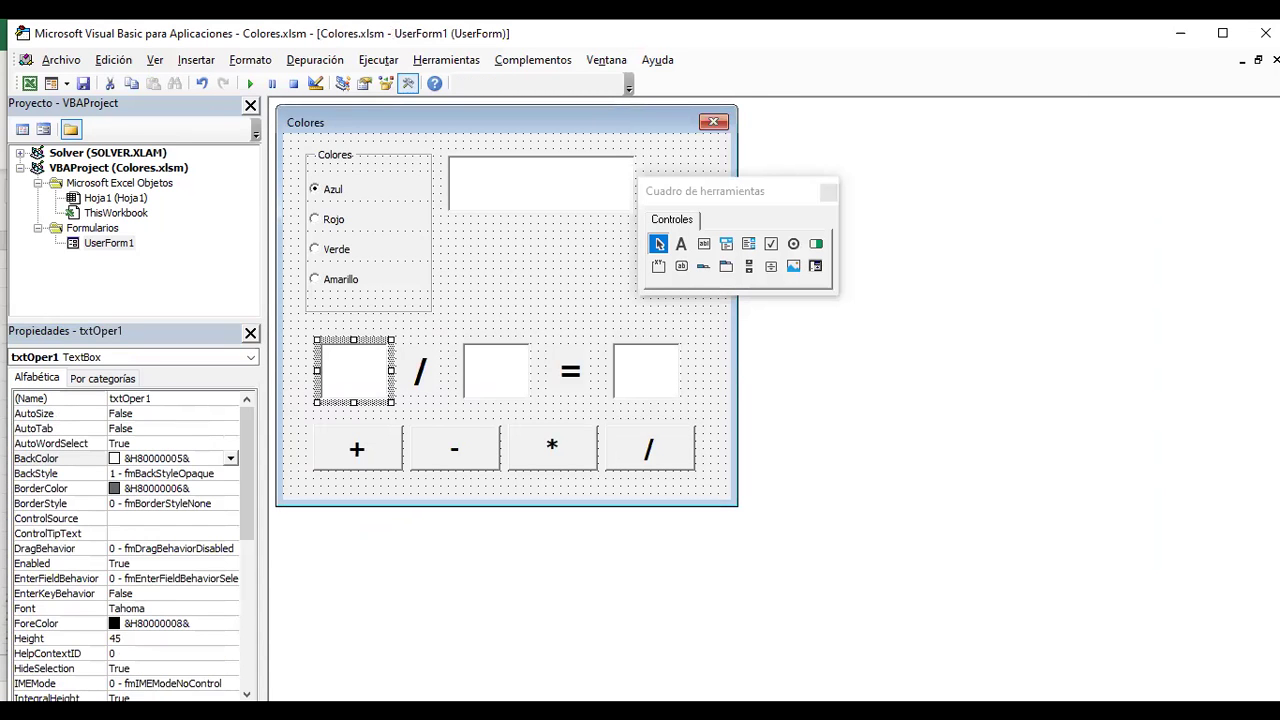
click(496, 370)
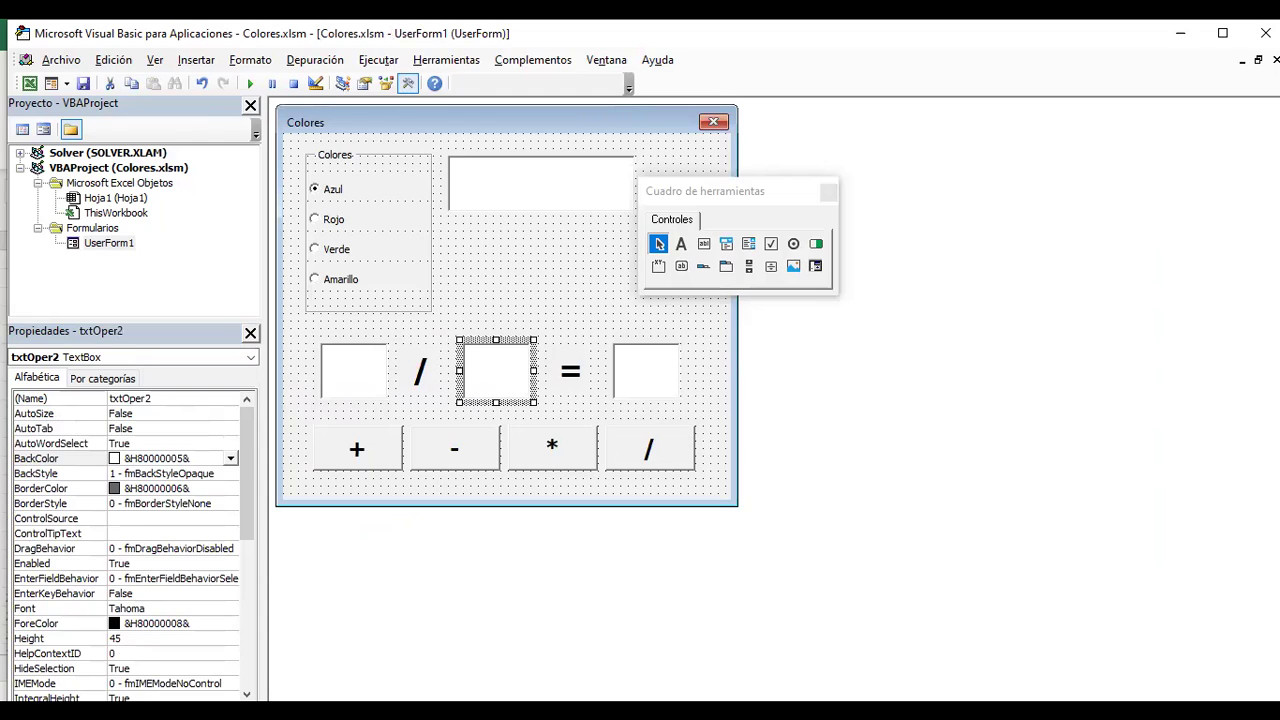
click(646, 370)
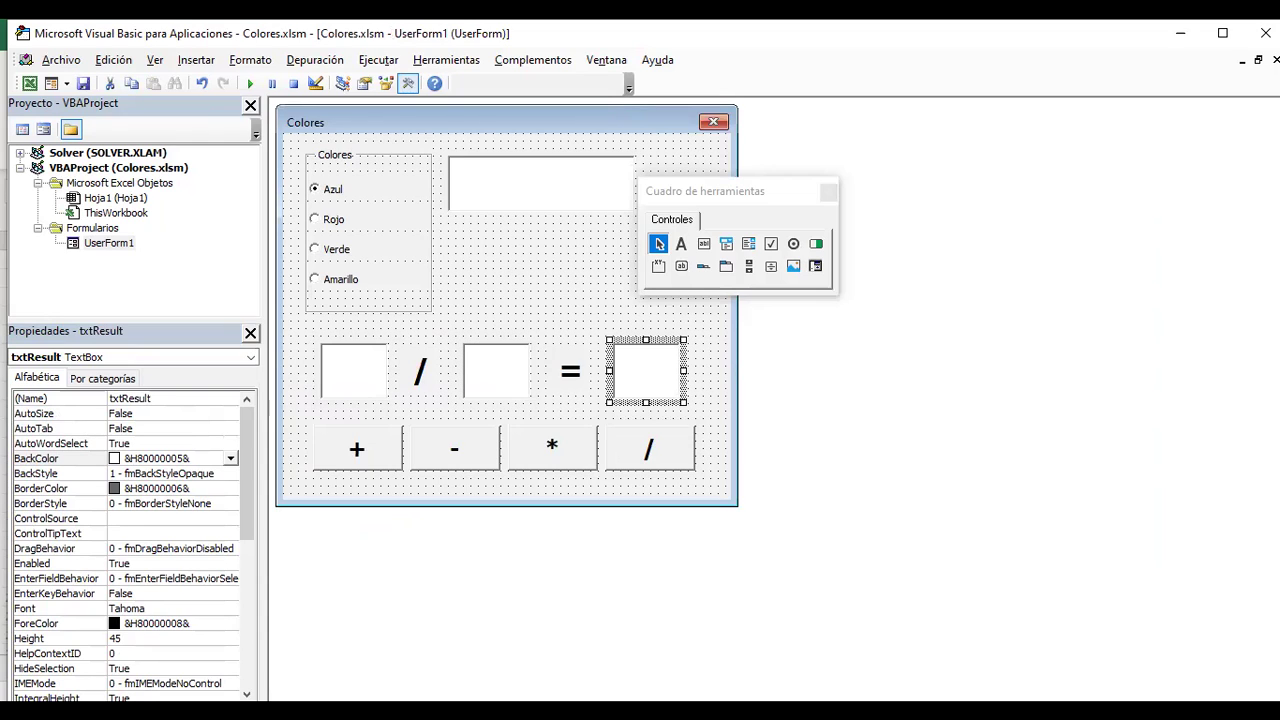
click(250, 83)
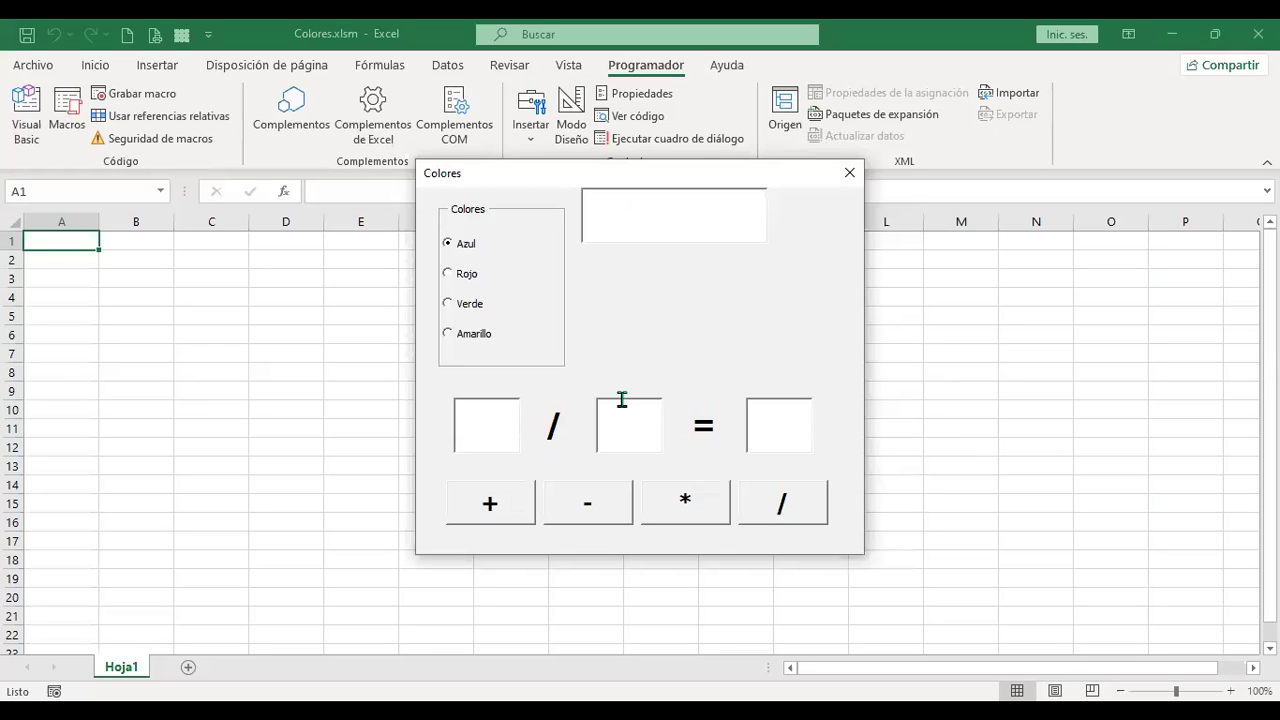
text(4)
click(633, 420)
text(5)
click(777, 429)
click(797, 504)
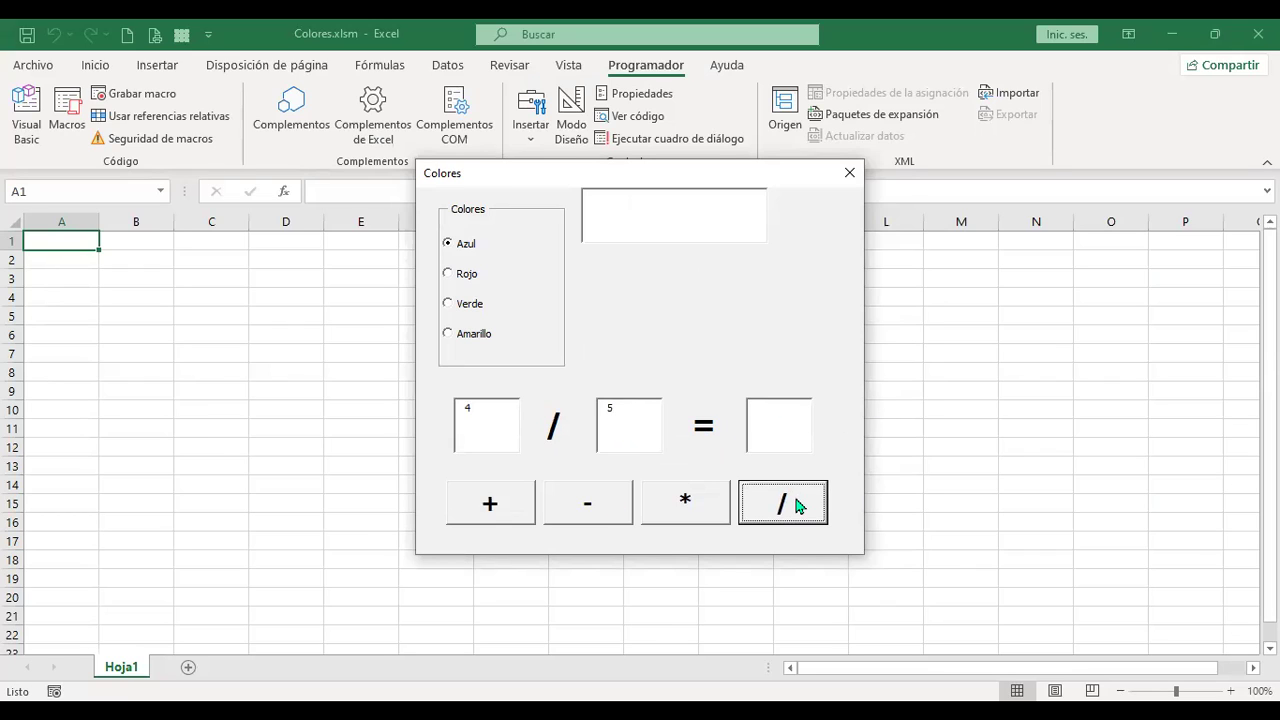
click(660, 505)
click(587, 505)
click(488, 505)
click(605, 510)
click(690, 505)
click(785, 506)
click(852, 172)
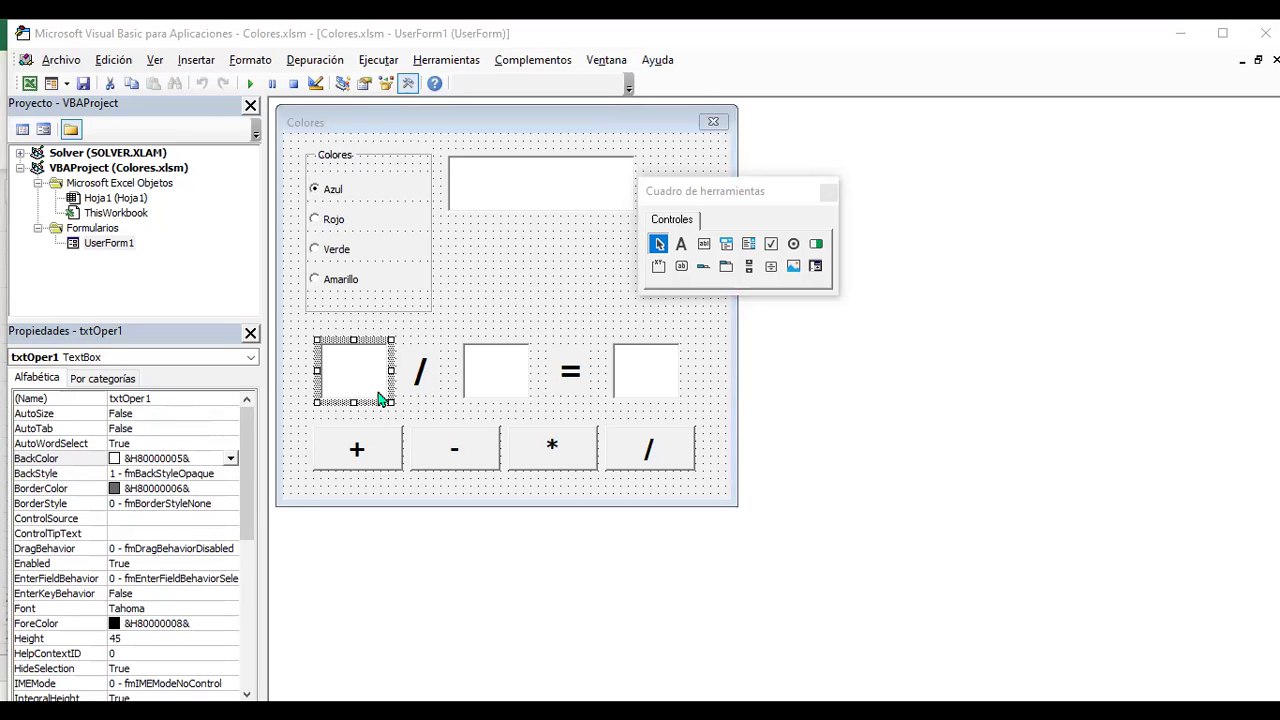
- Type txtResult on the empty line of cmdDivi_Click
click(380, 398)
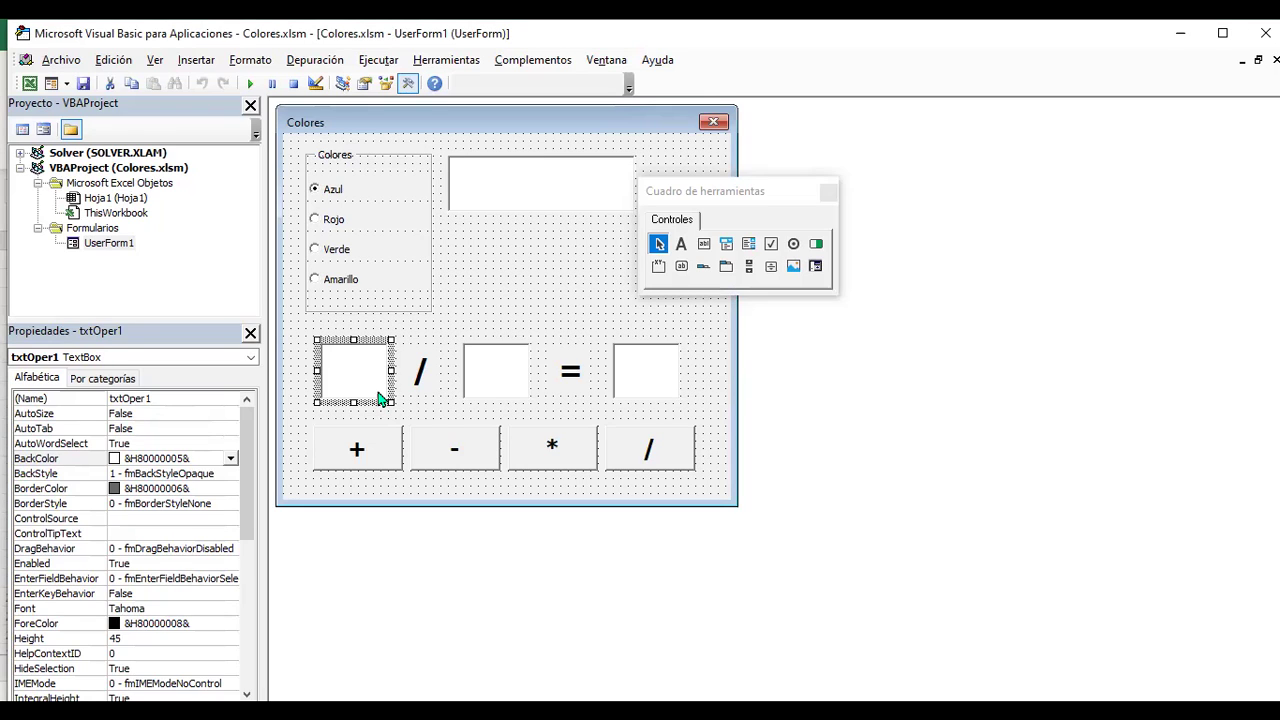
key(F5)
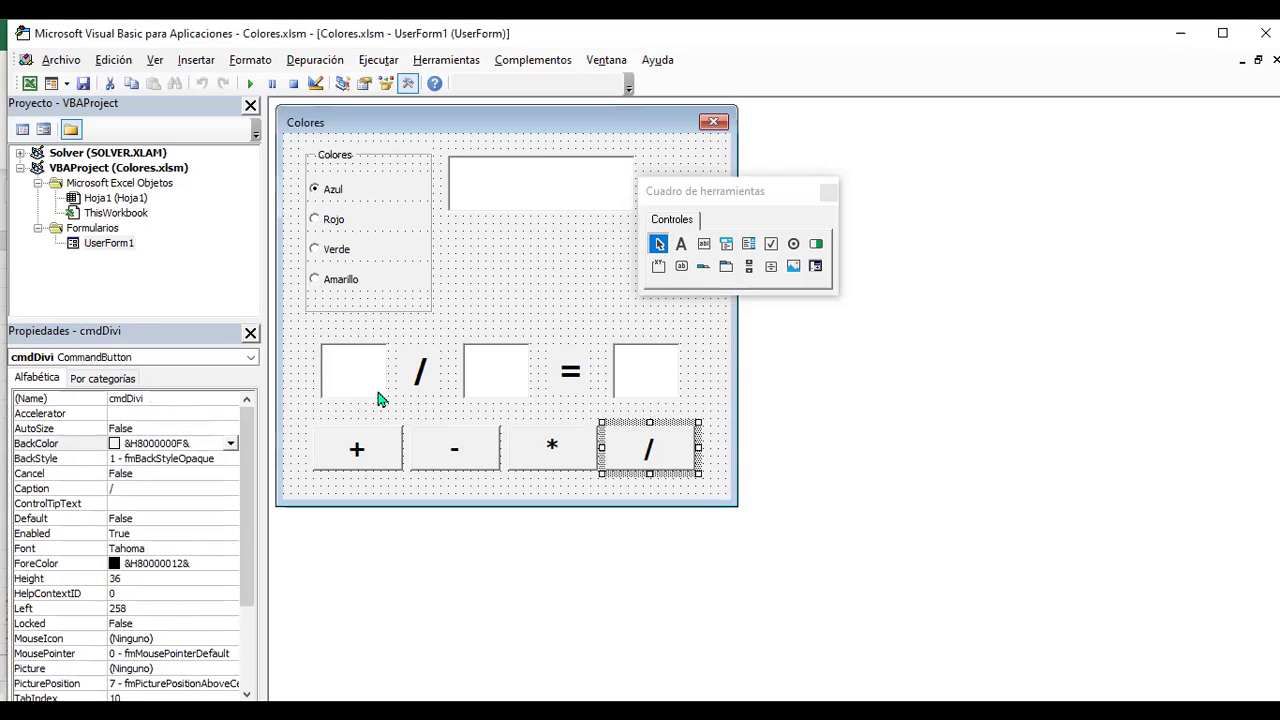
key(F7)
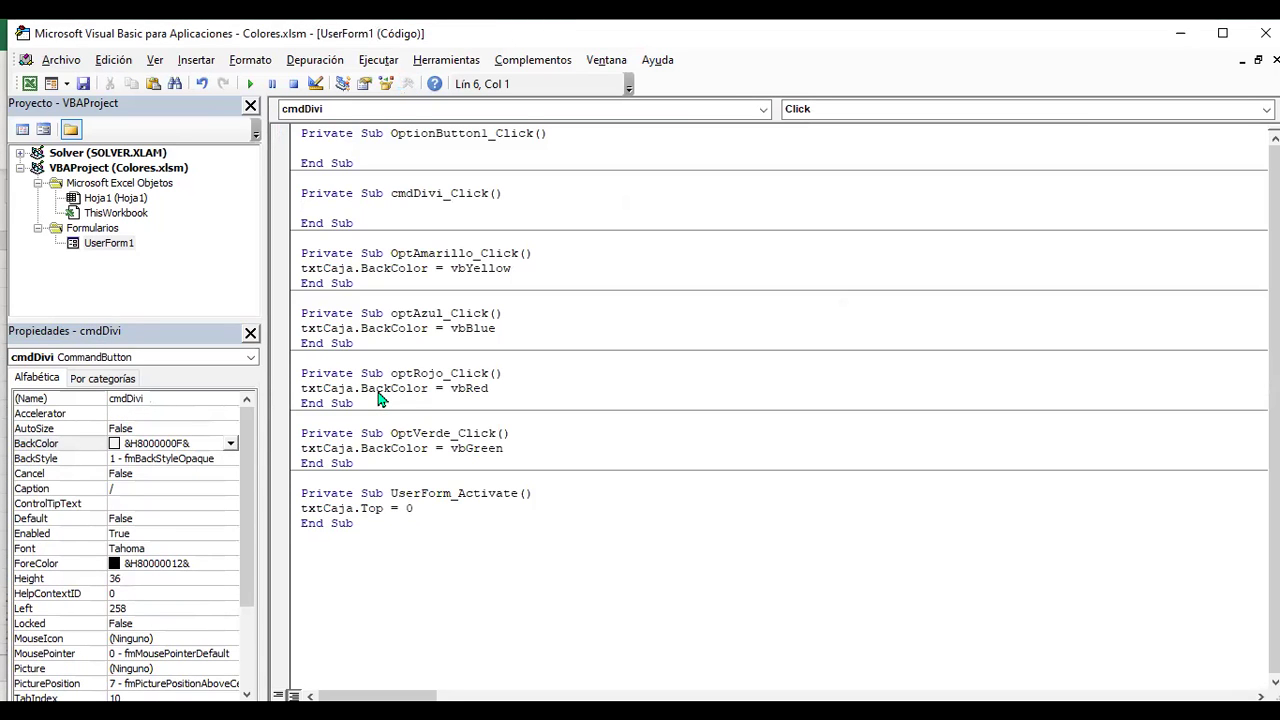
key(F5)
key(F5)
text(txtRs)
key(BackSpace)
text(esult)
- Verify the result box name, then continue the line with .te for IntelliSense
key(ctrl+r)
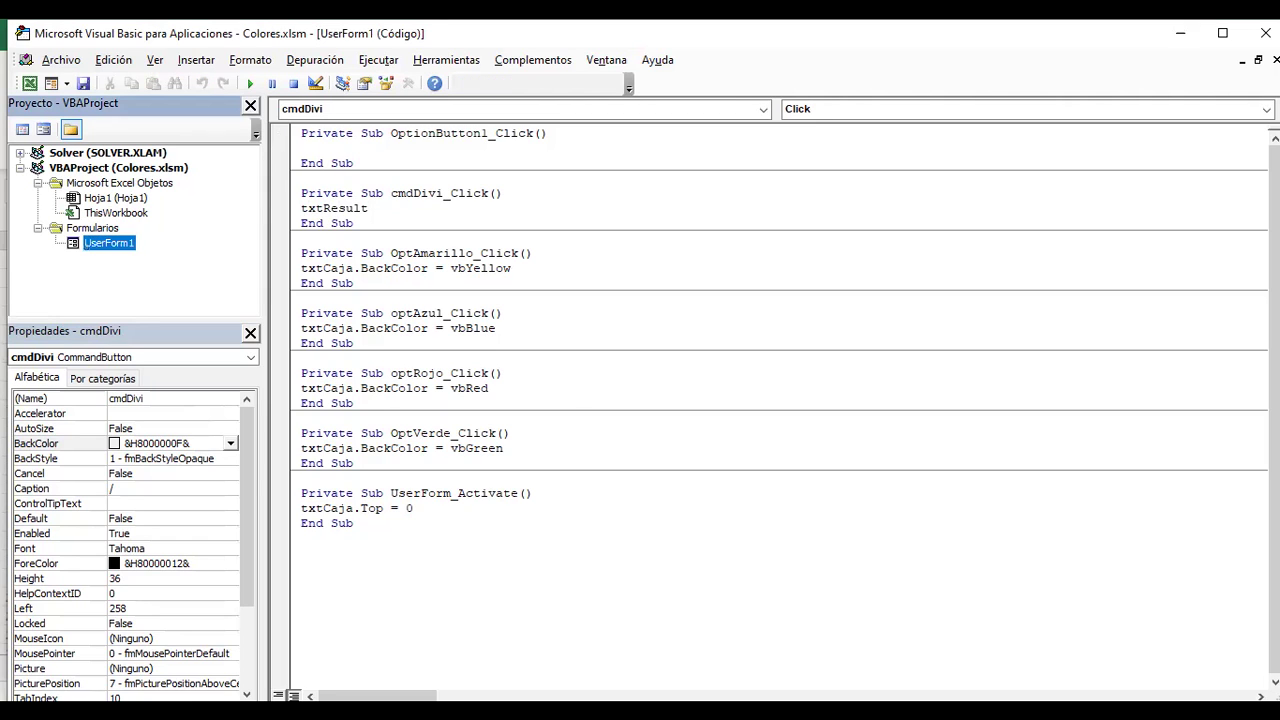
key(shift+F7)
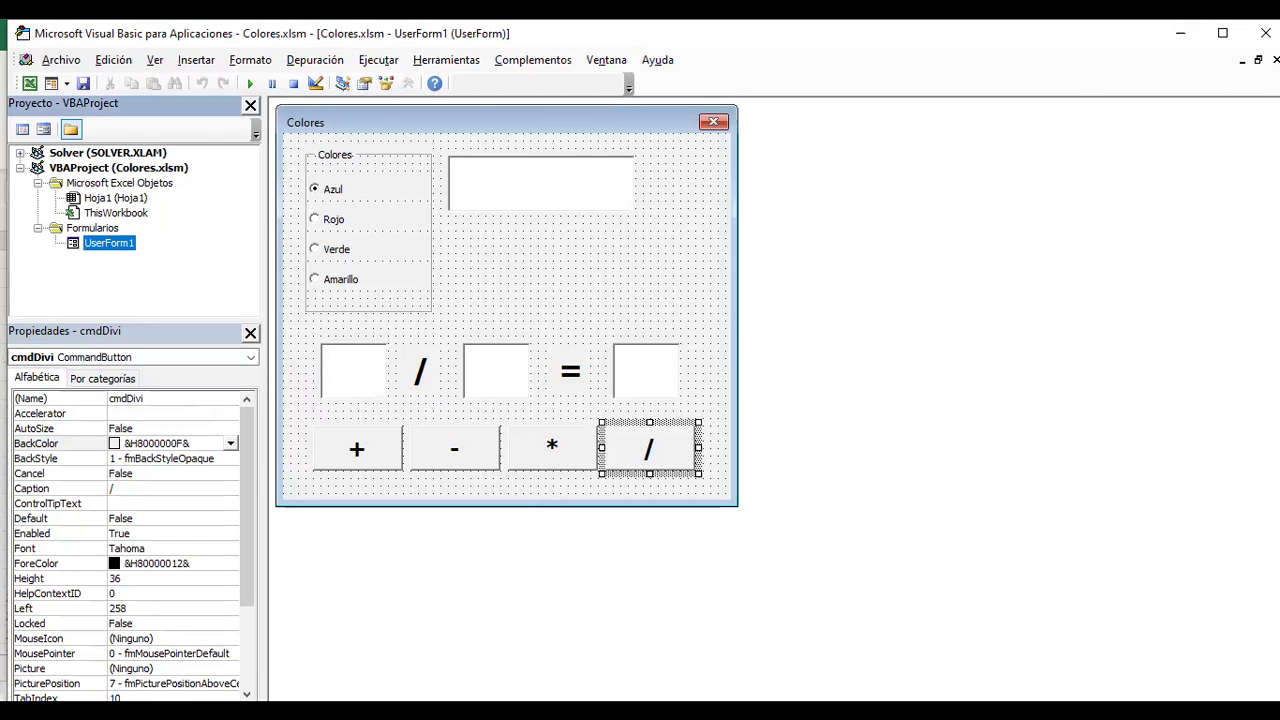
click(646, 371)
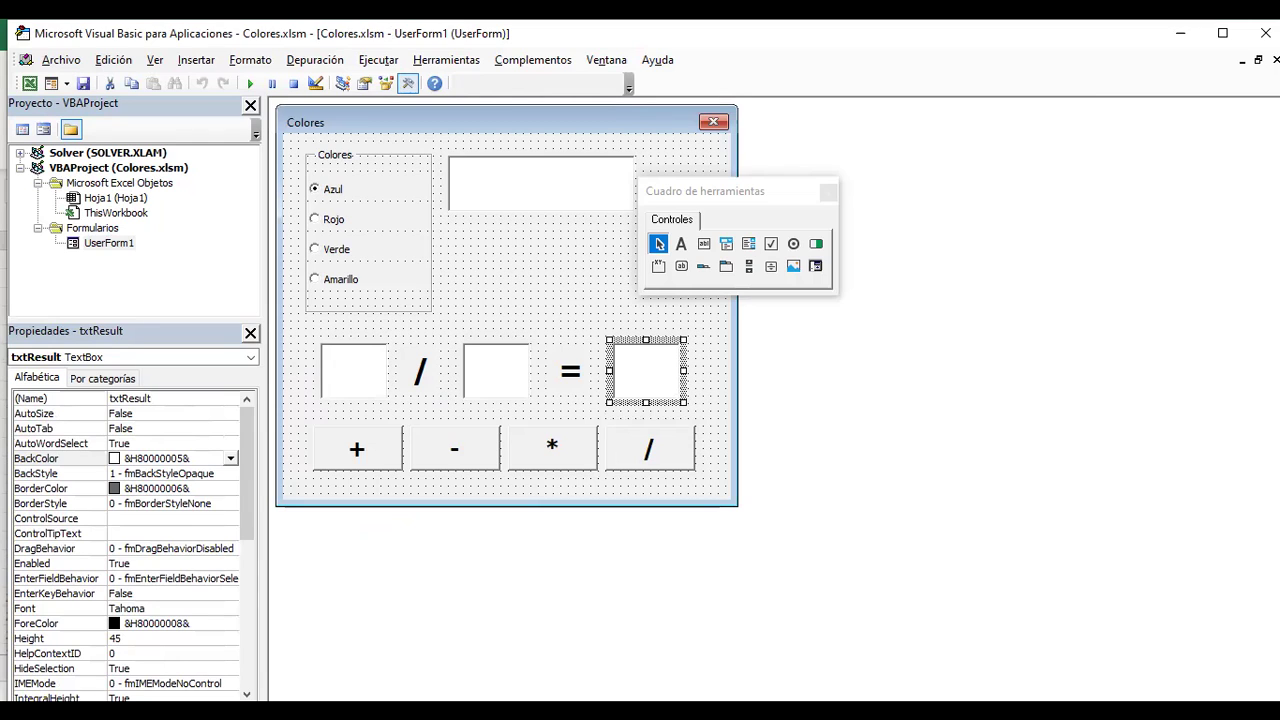
click(649, 449)
key(F7)
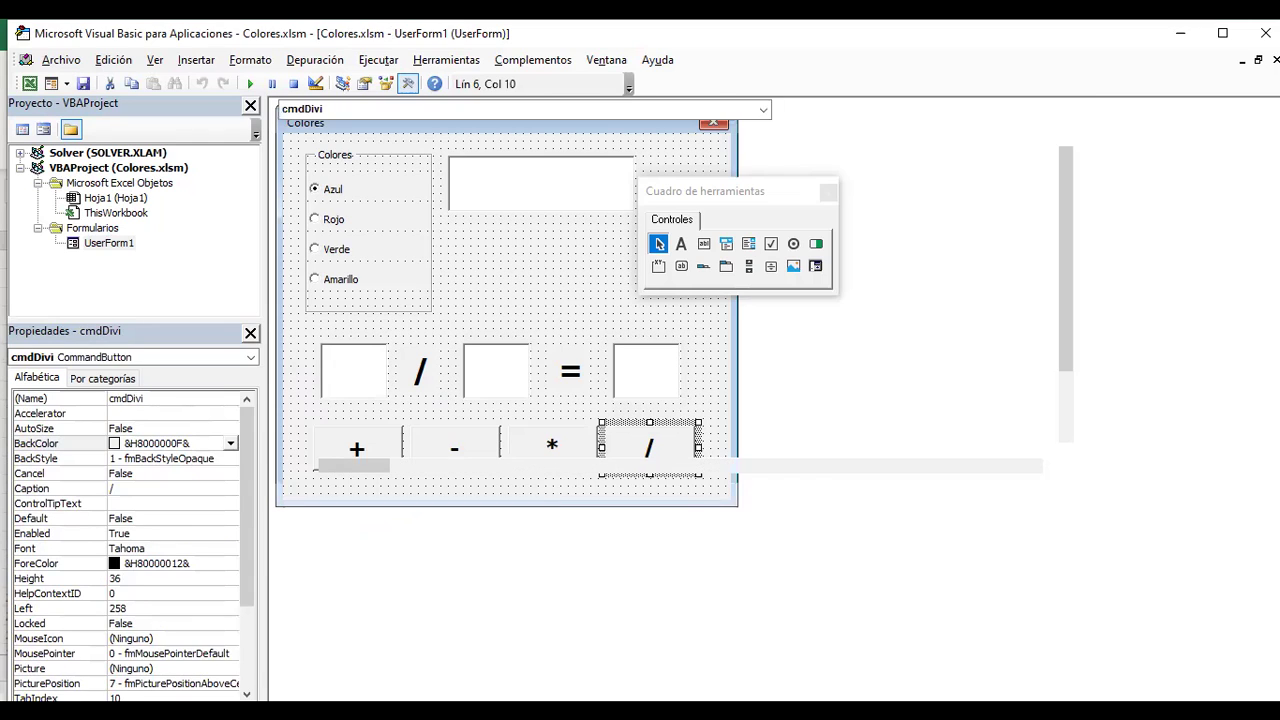
click(369, 208)
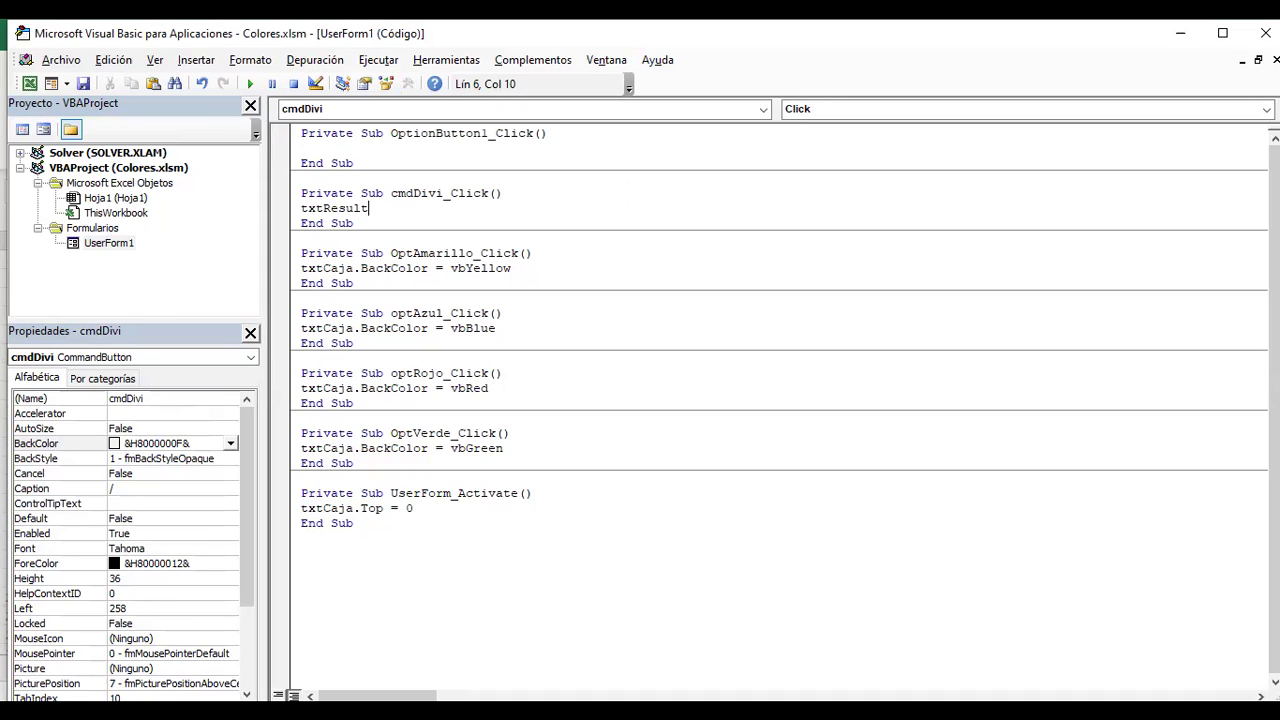
text(.t)
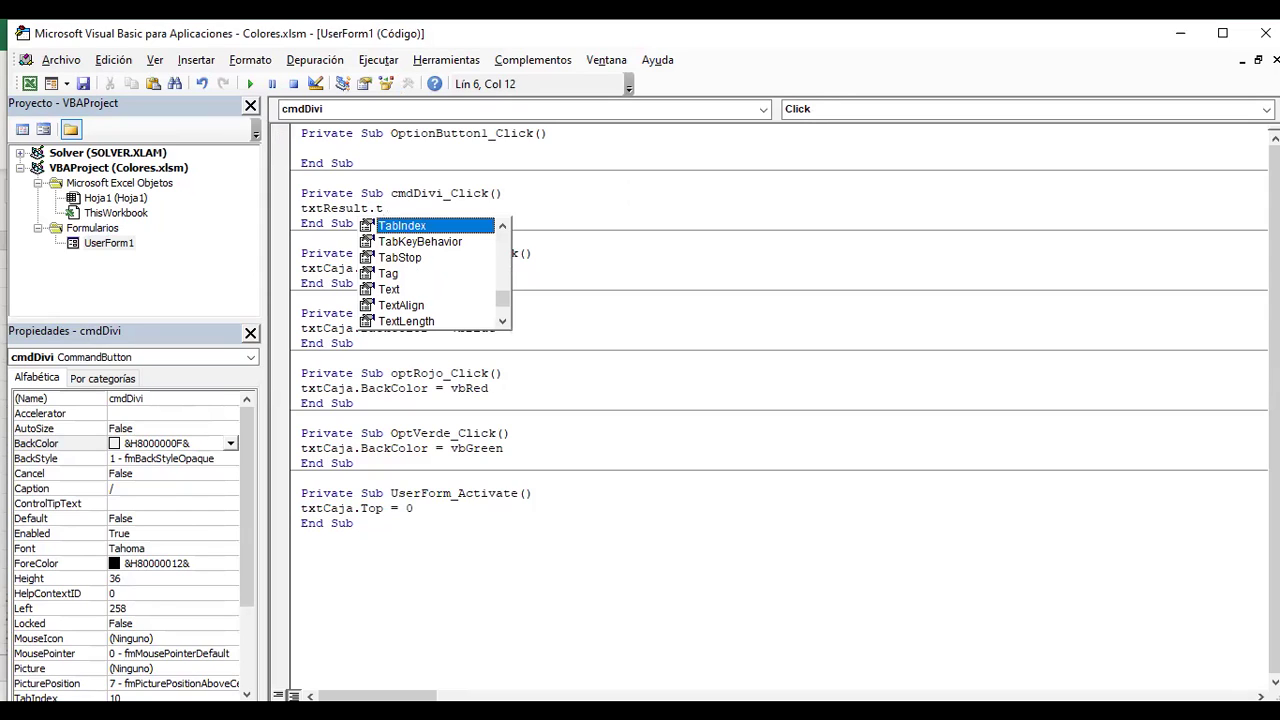
text(e)
- Extend the line to txtResult.Text=Val(txtOper1 and return to the Colores form design
key(Tab)
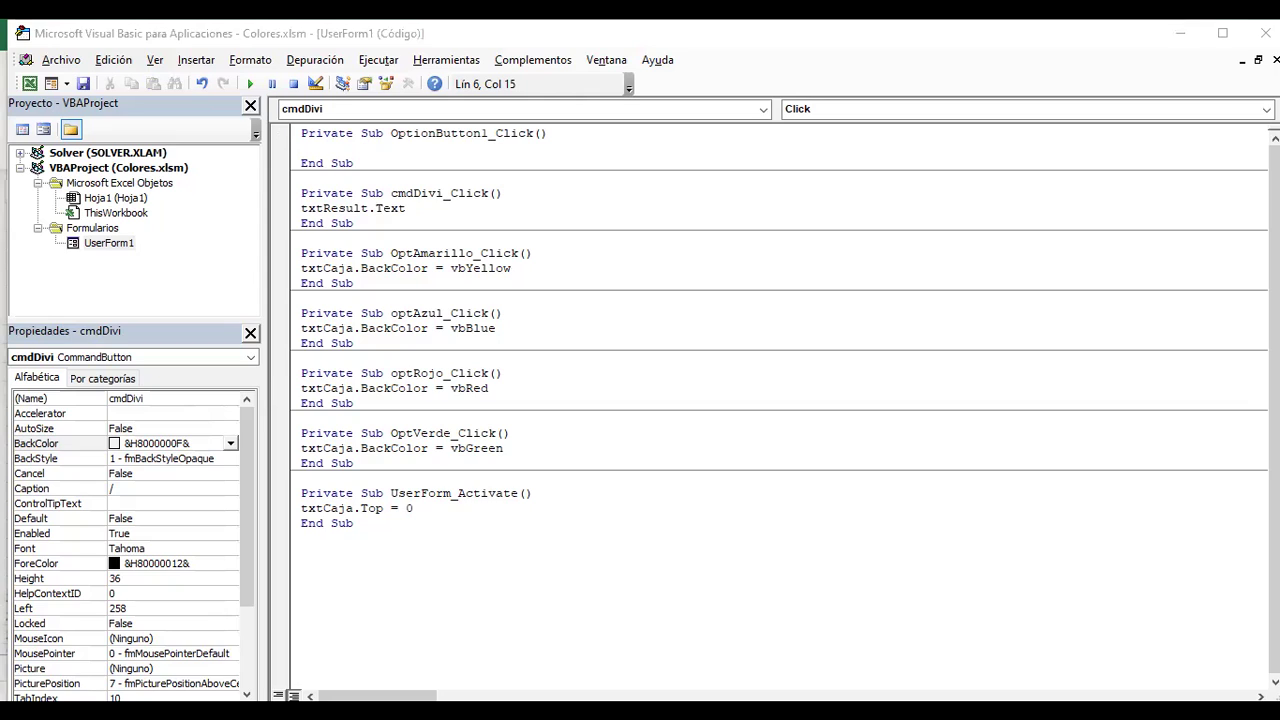
text(=Val)
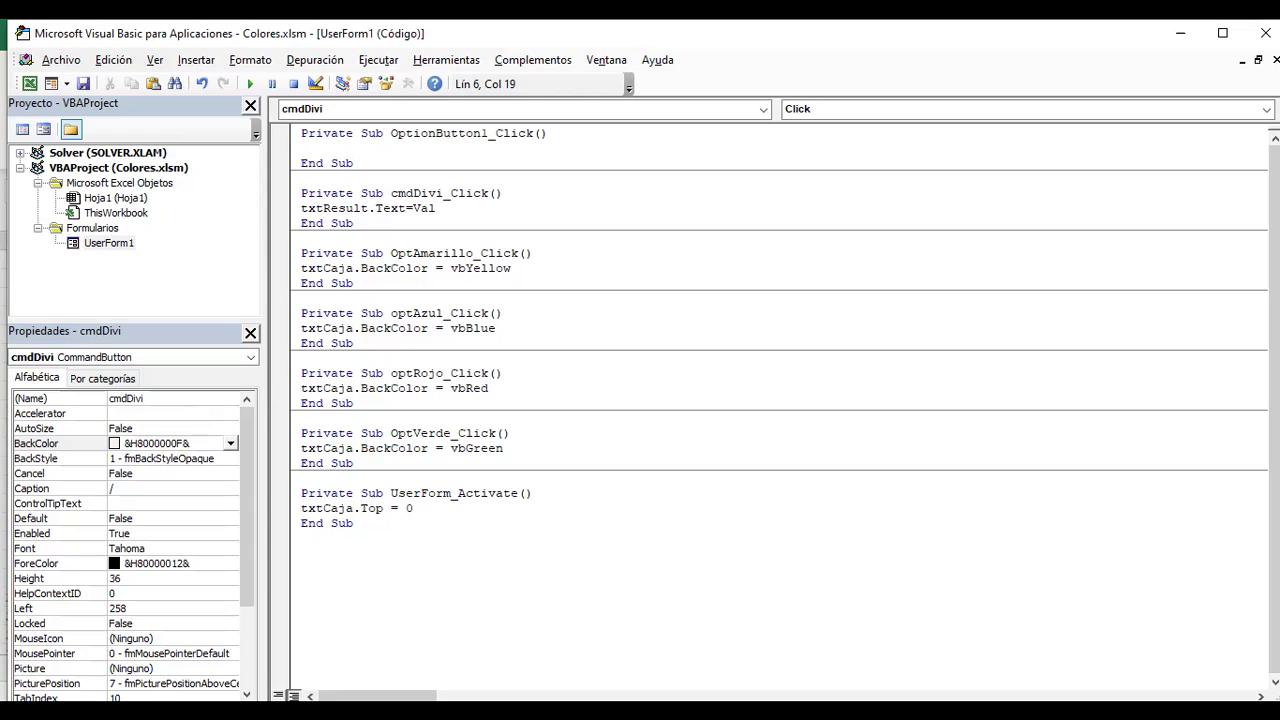
text(()
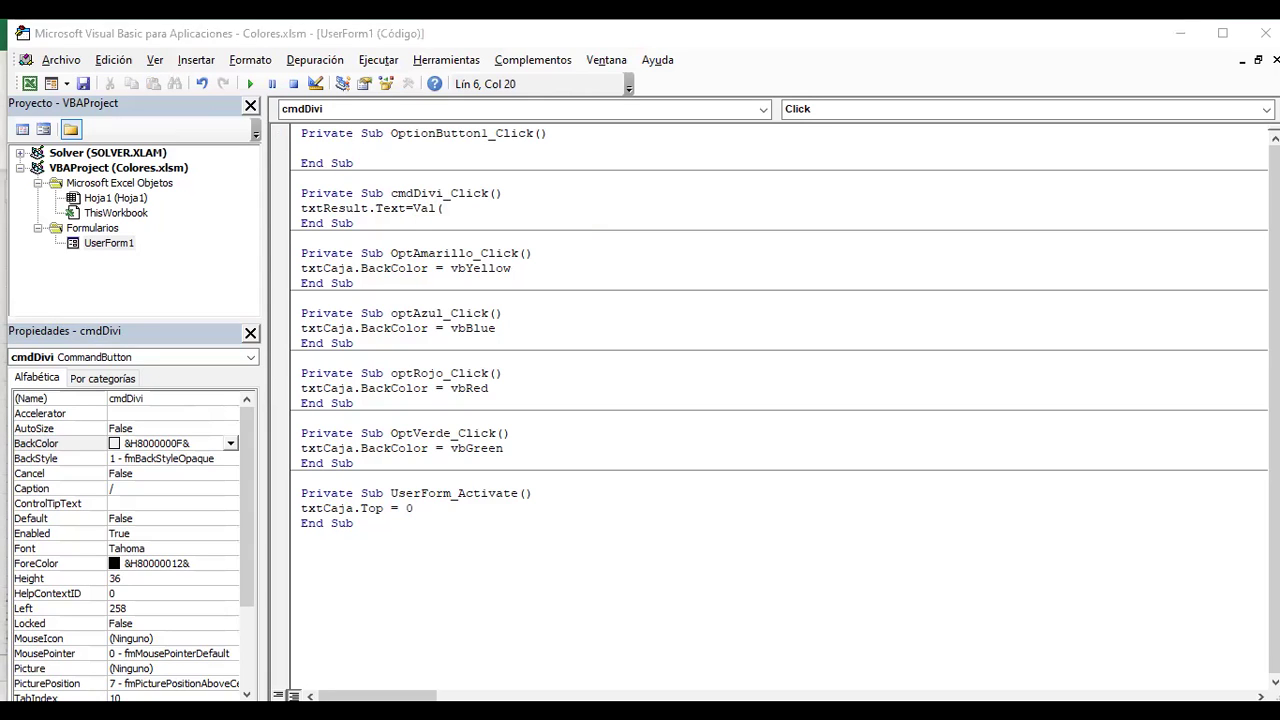
text(txt)
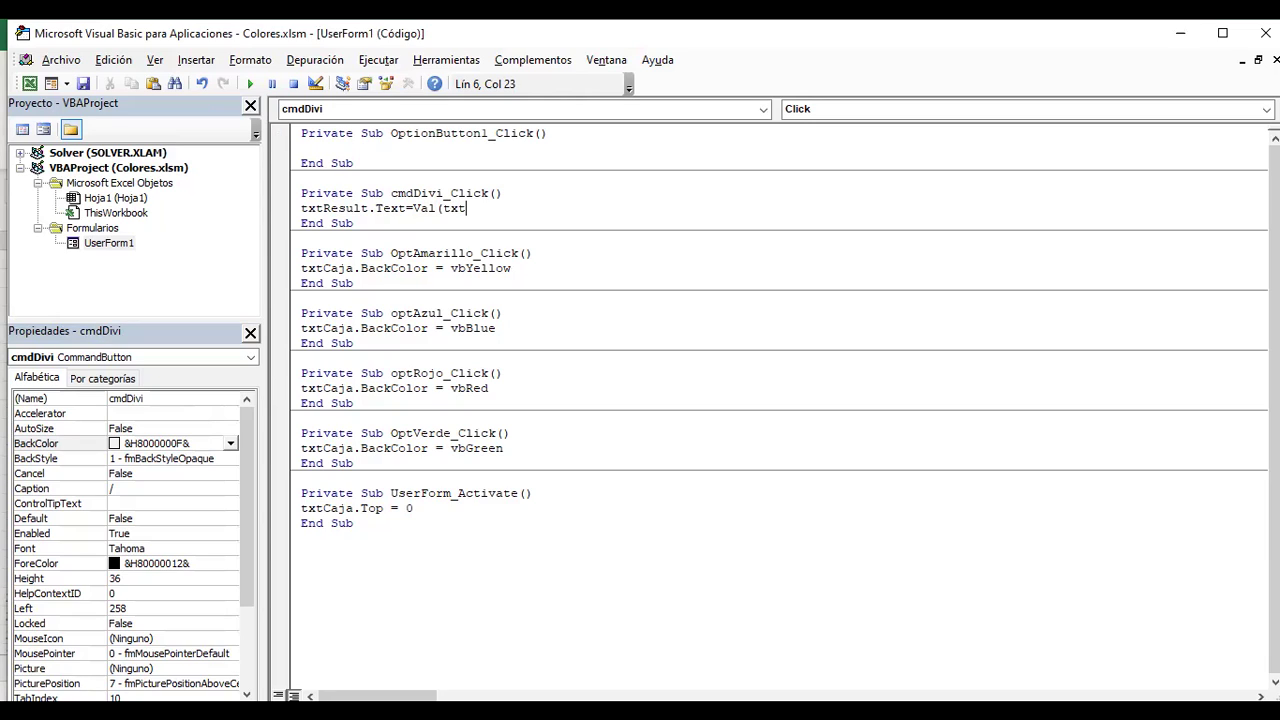
text(Oper1)
double_click(108, 243)
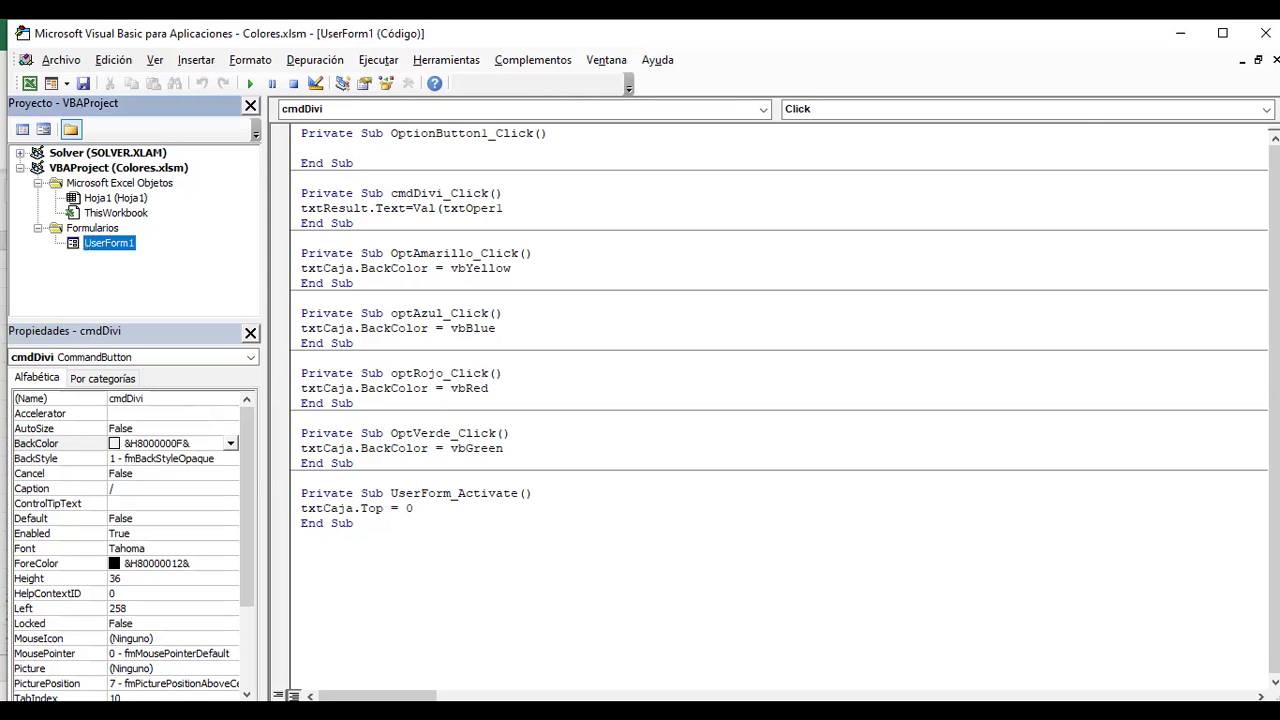
click(353, 370)
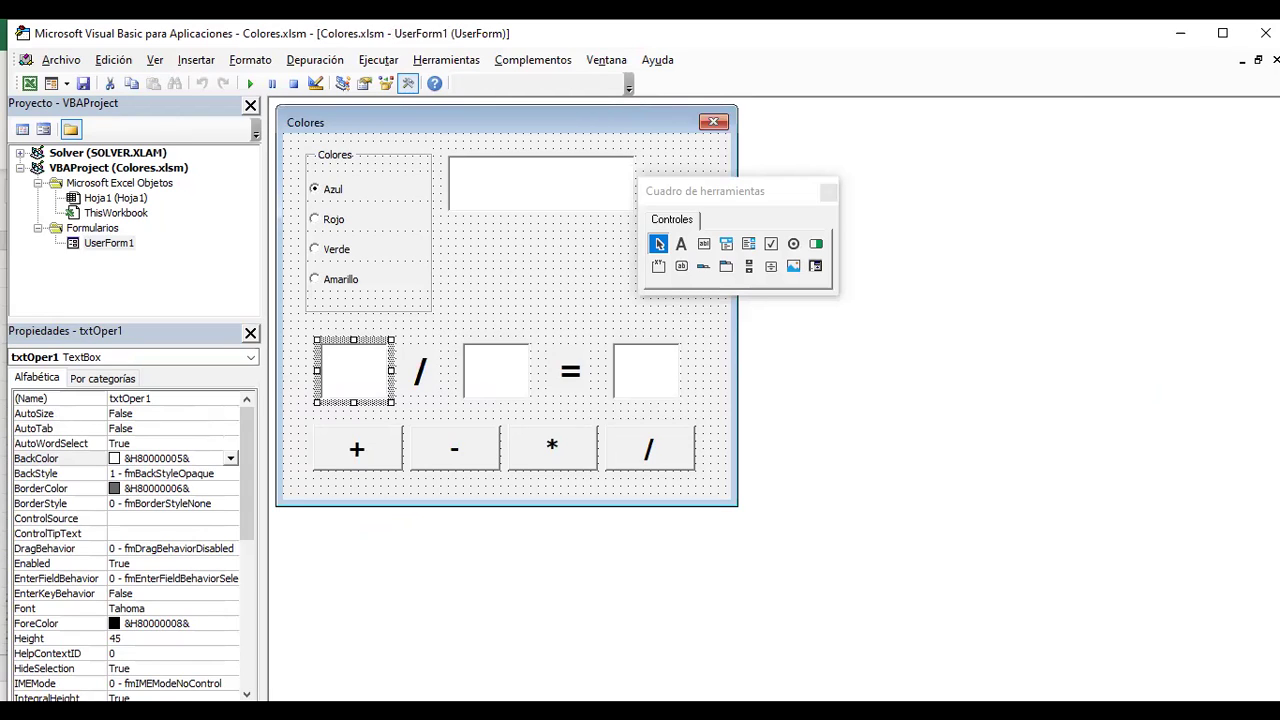
- Complete the line as txtResult.Text = Val(txtOper1.Text) / Val(txtOper2.Text)
click(497, 370)
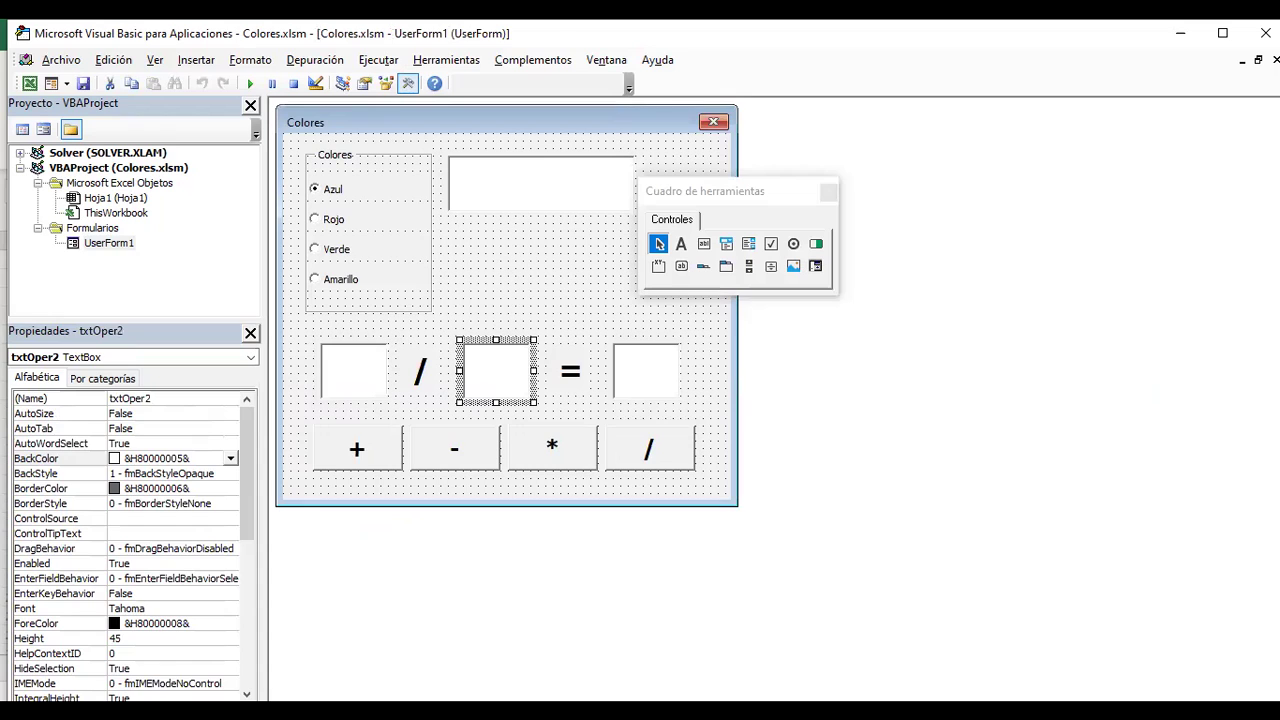
double_click(649, 449)
text(txtResult.Text=Val(txtOper1)
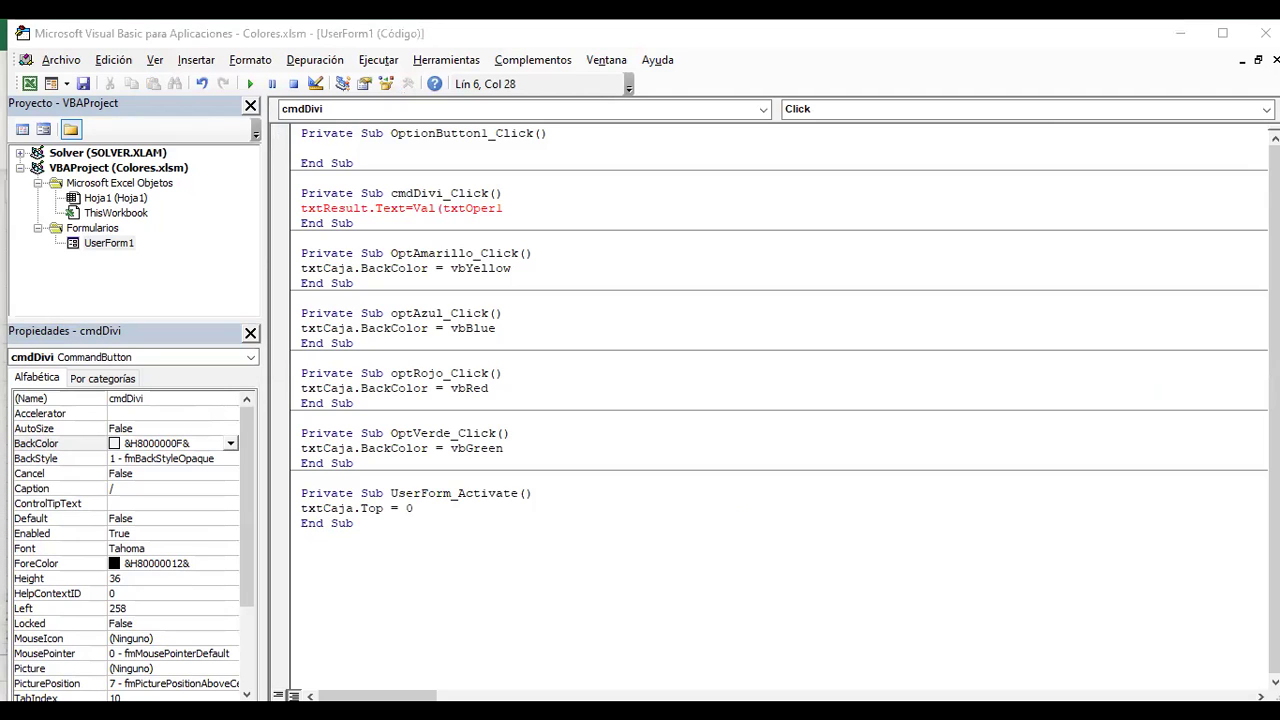
text(.te)
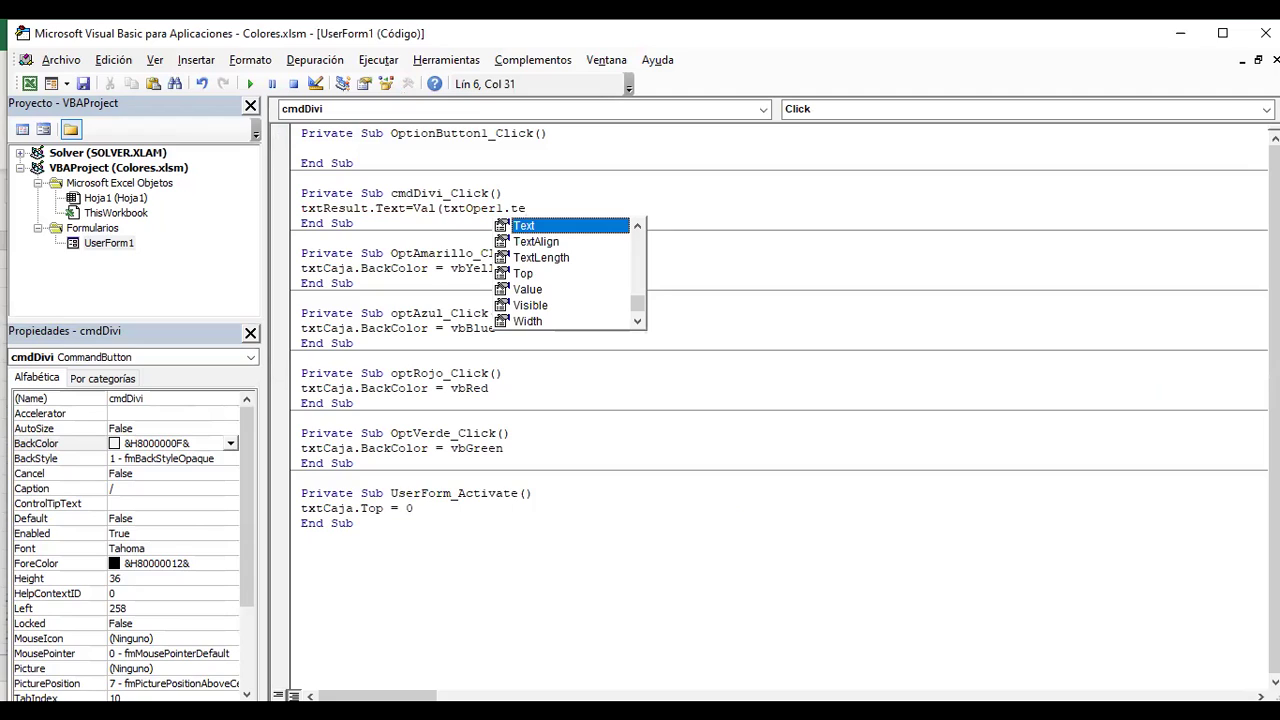
key(Tab)
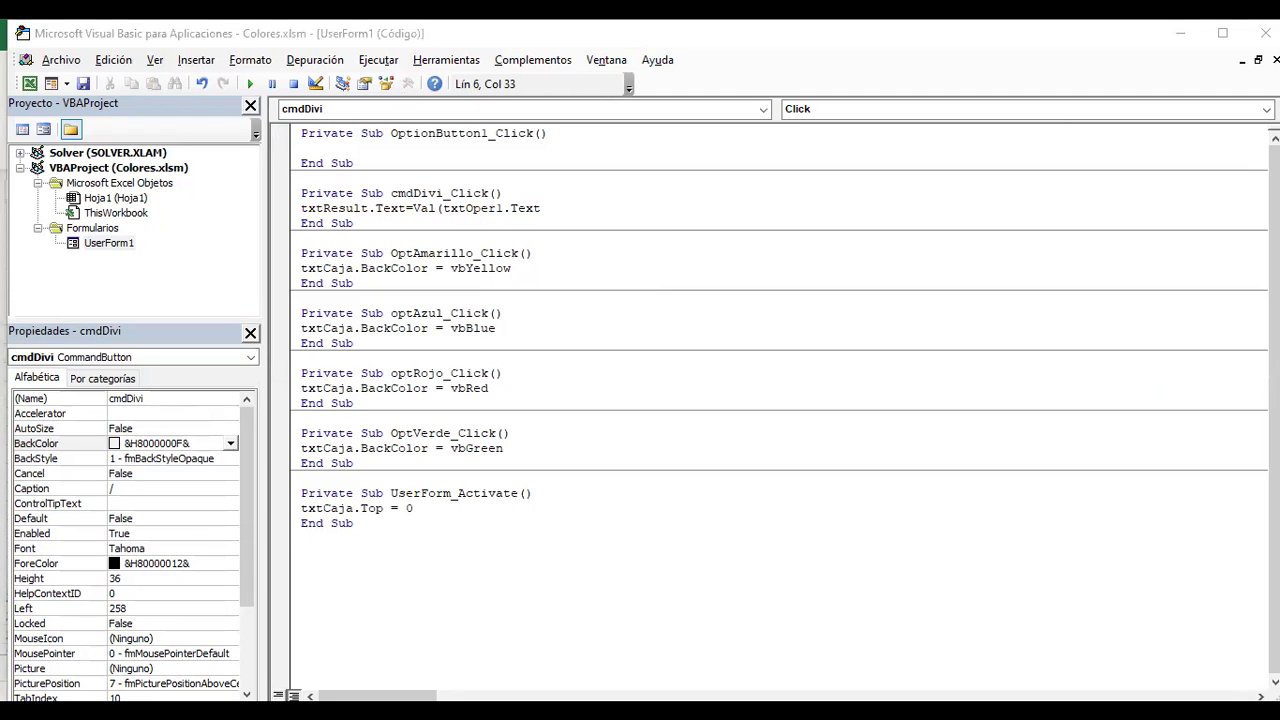
text())
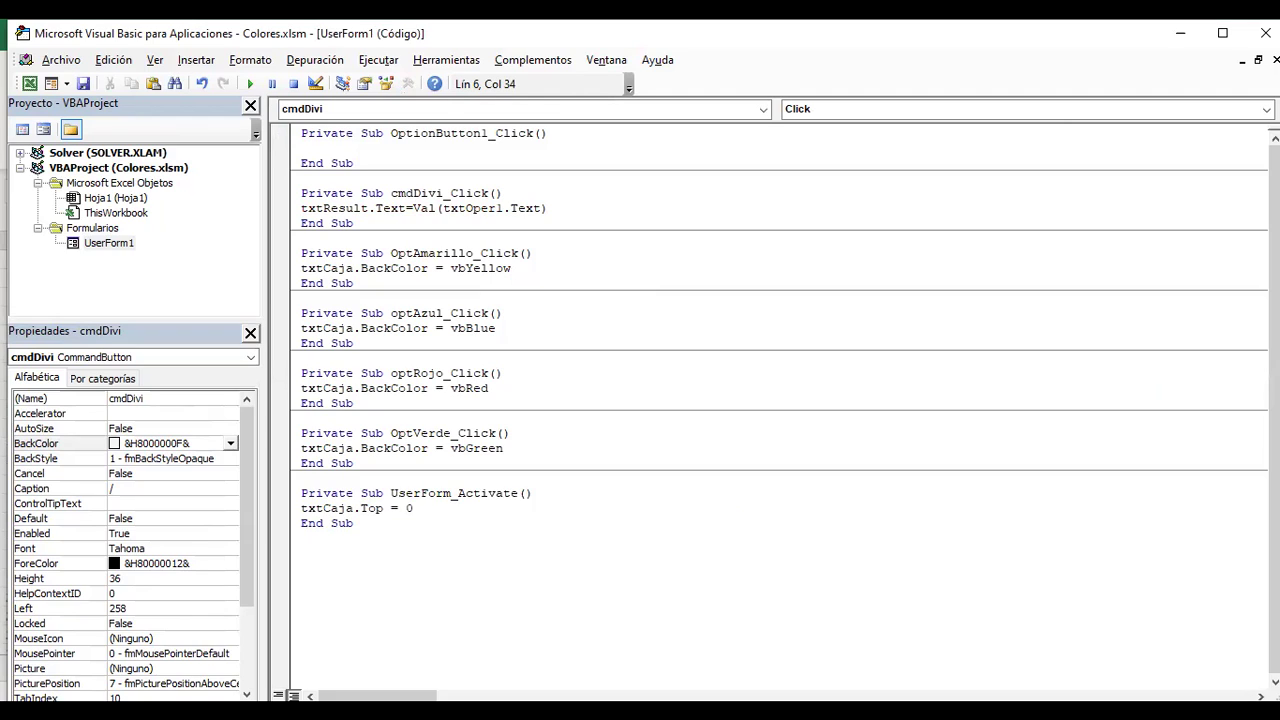
text(/)
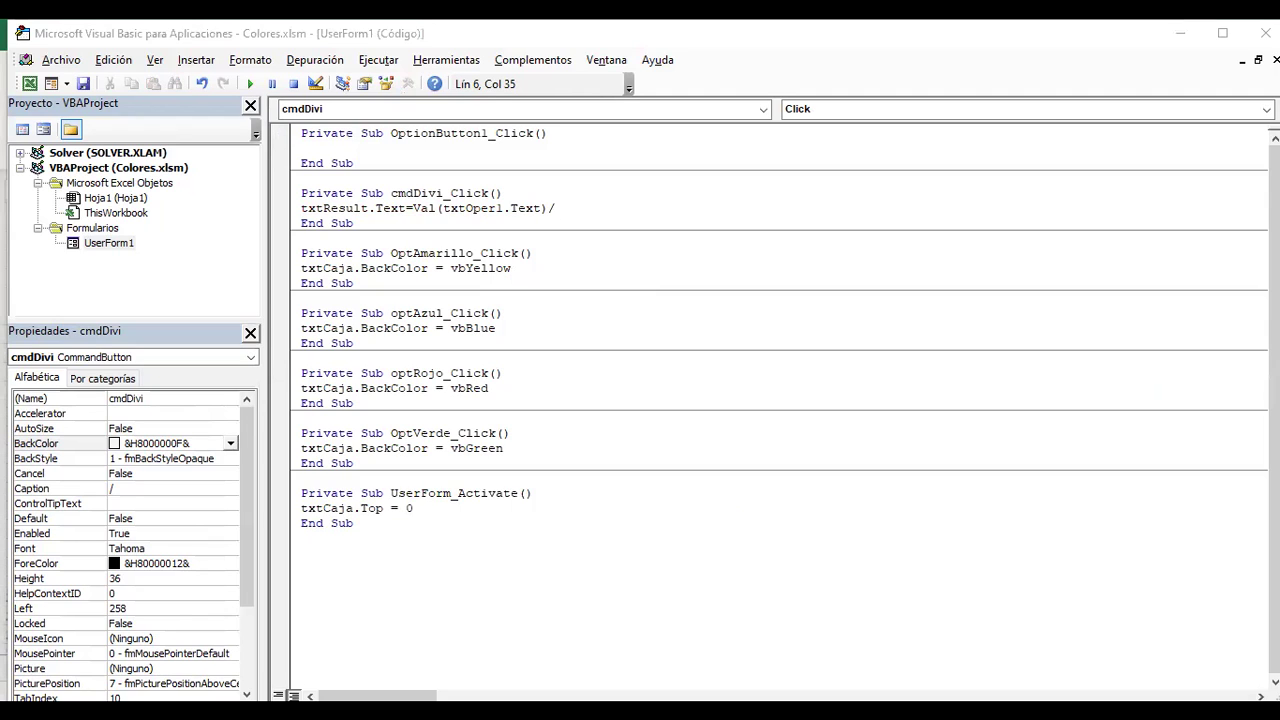
text(Val)
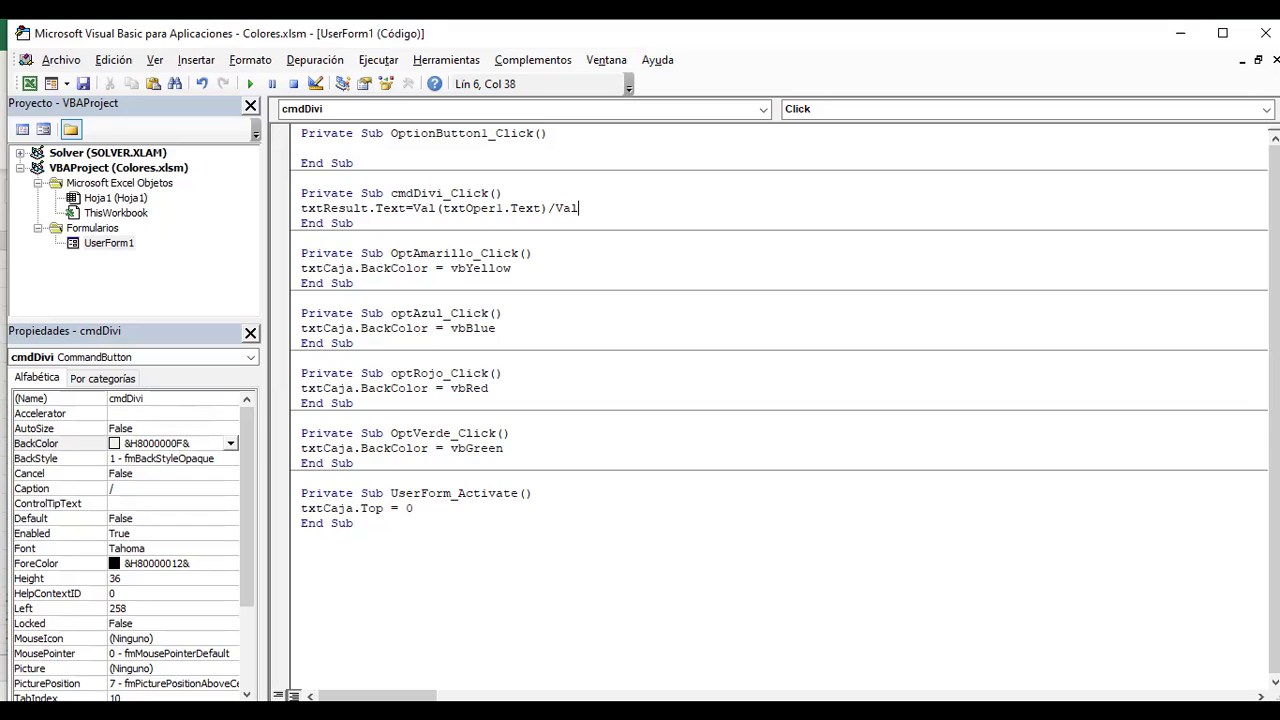
text((txtOper2)
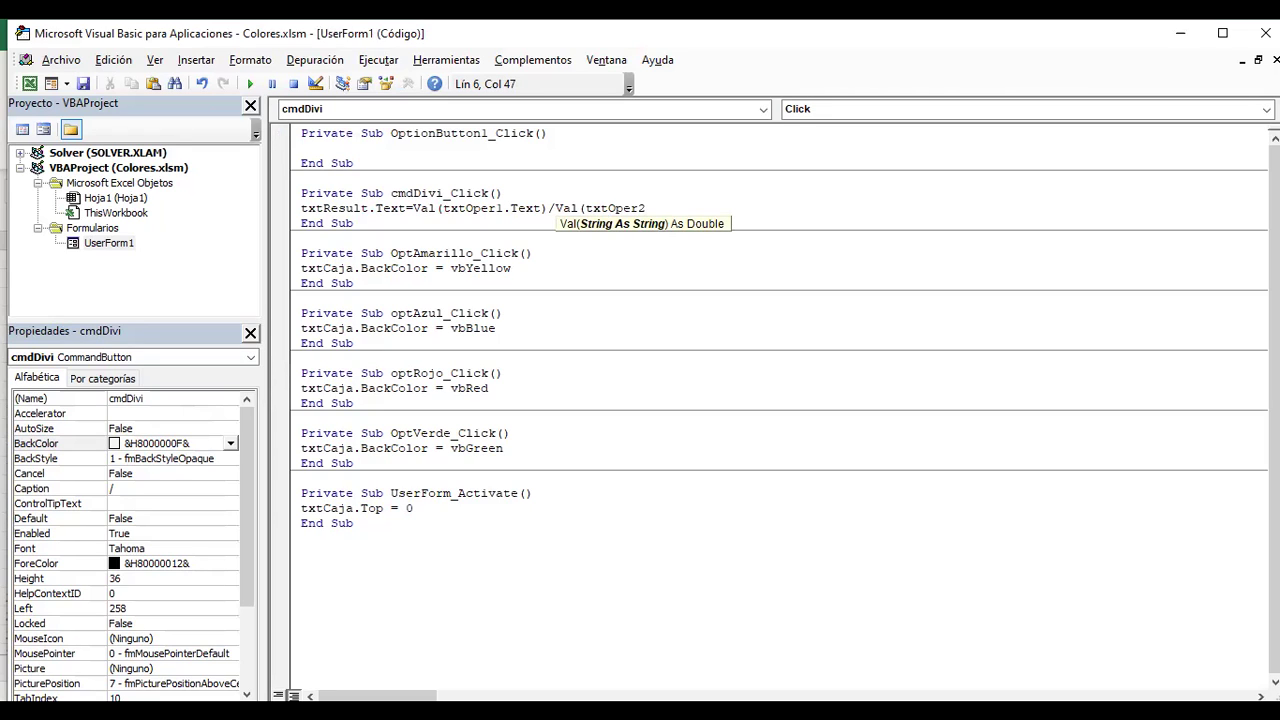
text(.tex)
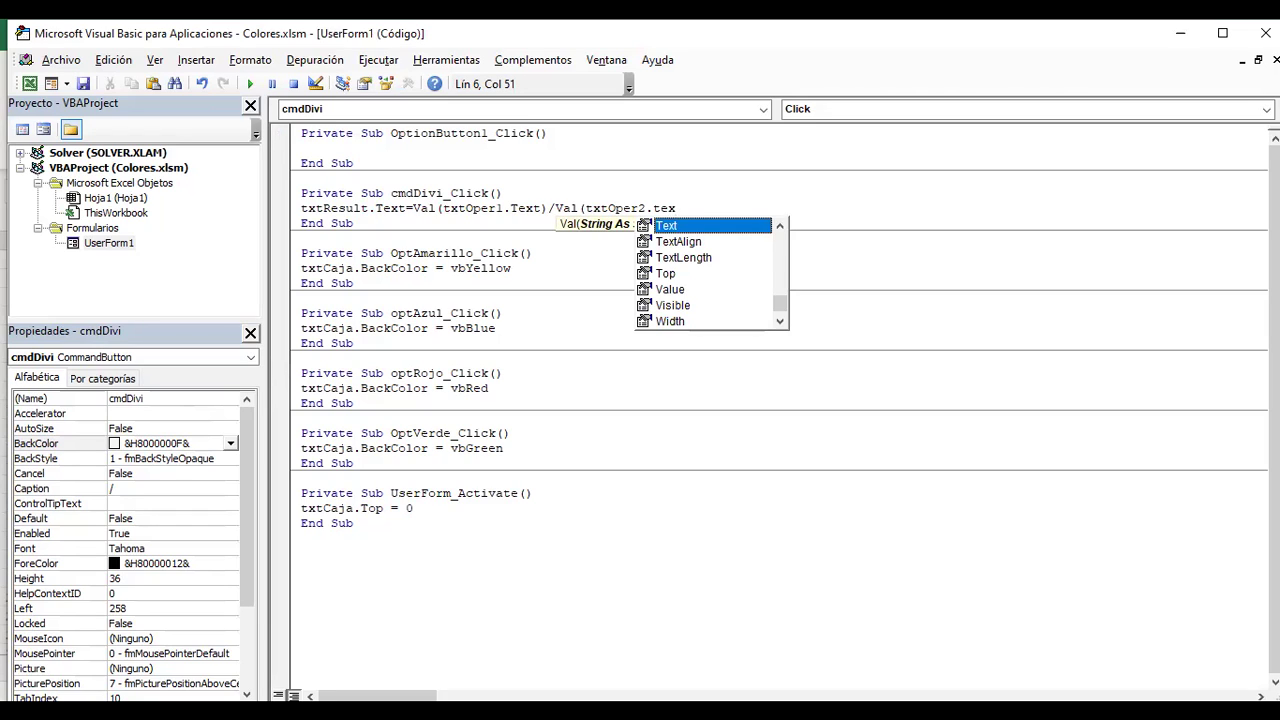
text())
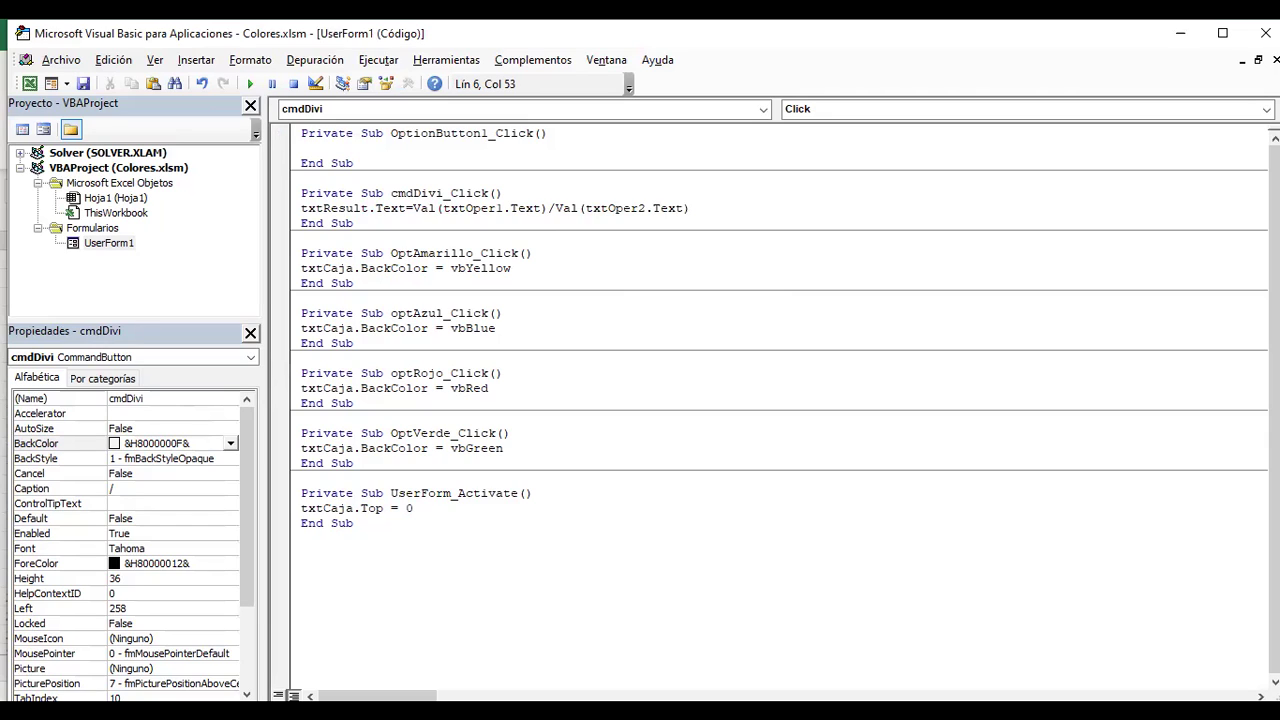
key(Return)
key(Up)
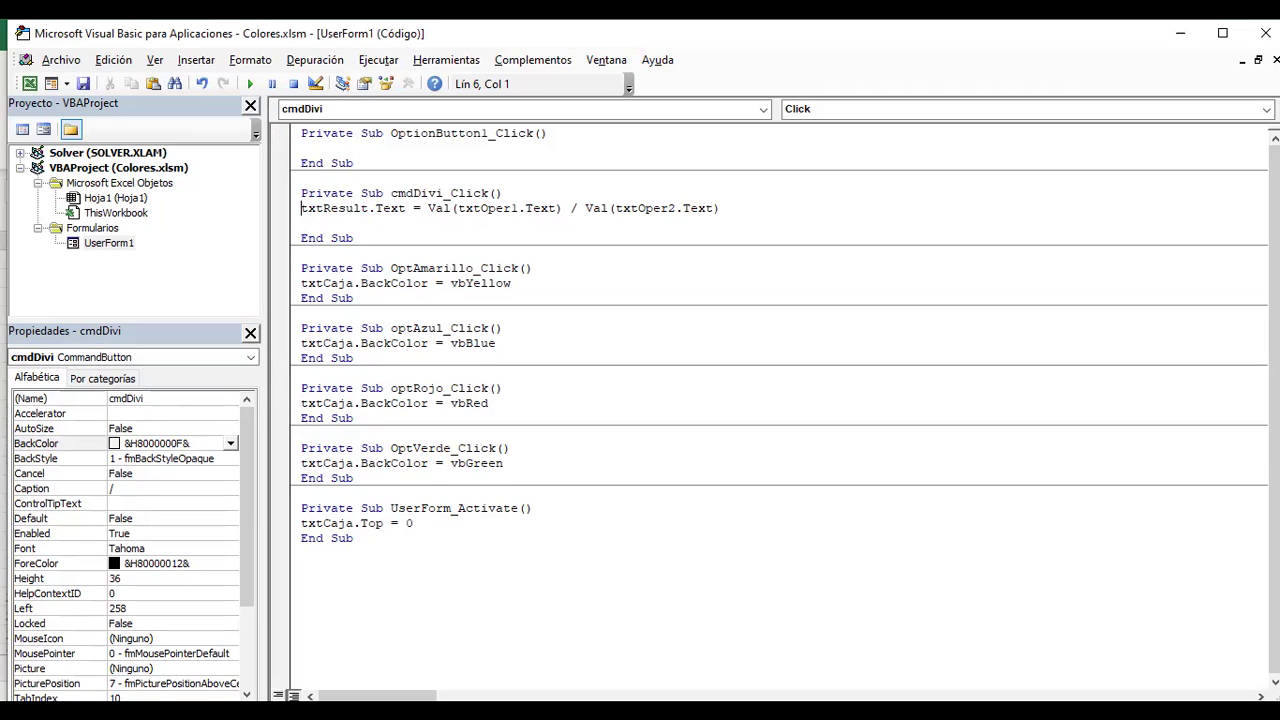
- Add the line lblOp.Caption = "/" below the division formula in cmdDivi_Click
click(503, 208)
click(670, 208)
click(302, 223)
double_click(108, 243)
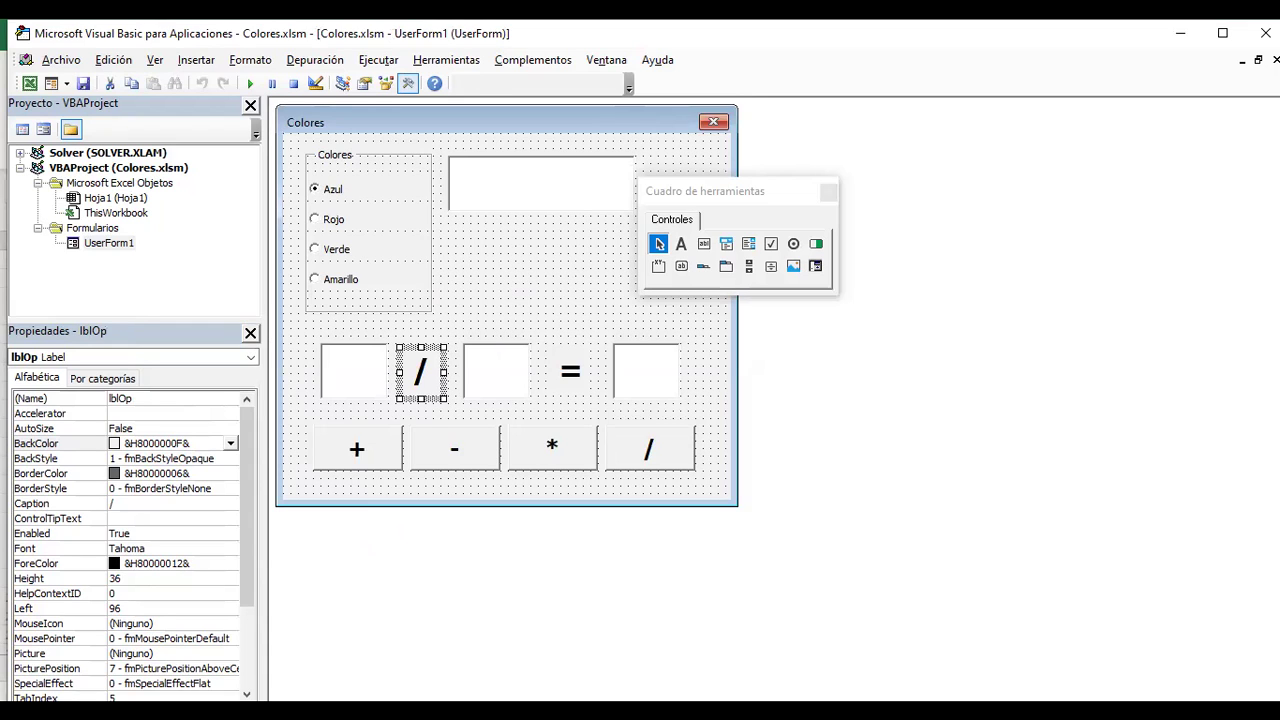
double_click(649, 448)
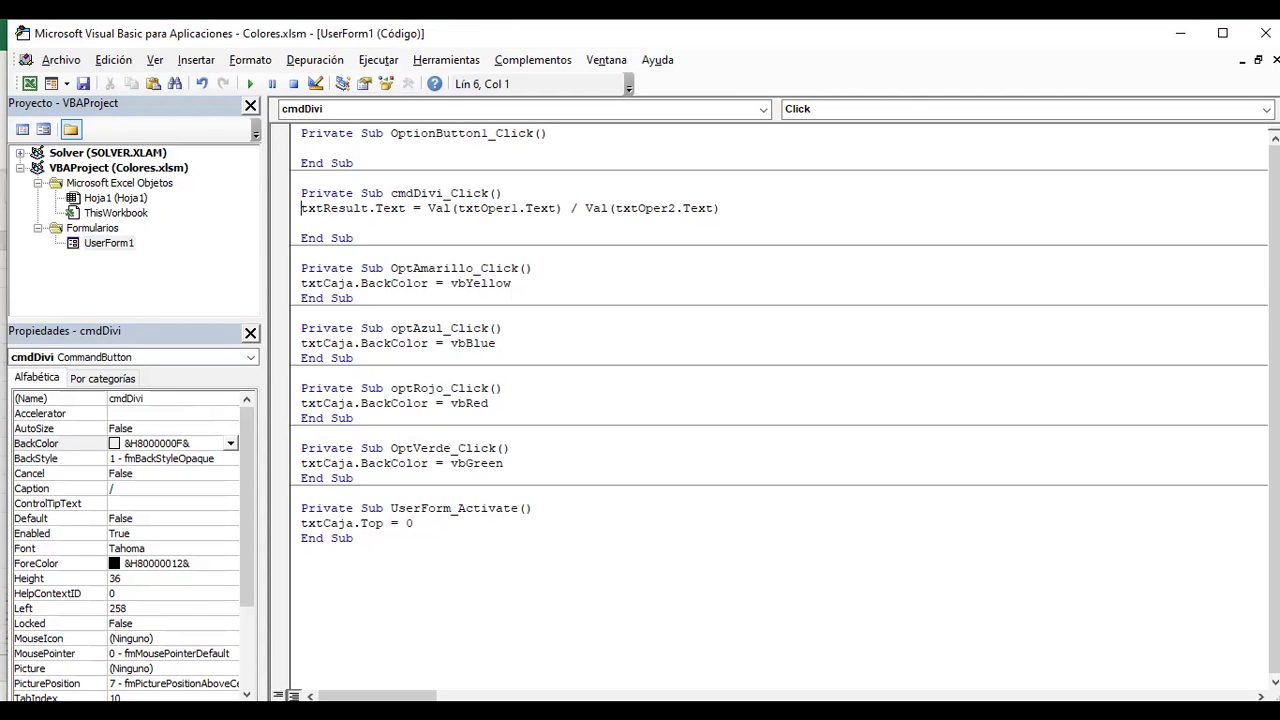
click(301, 223)
text(lblO)
text(p)
text(.C)
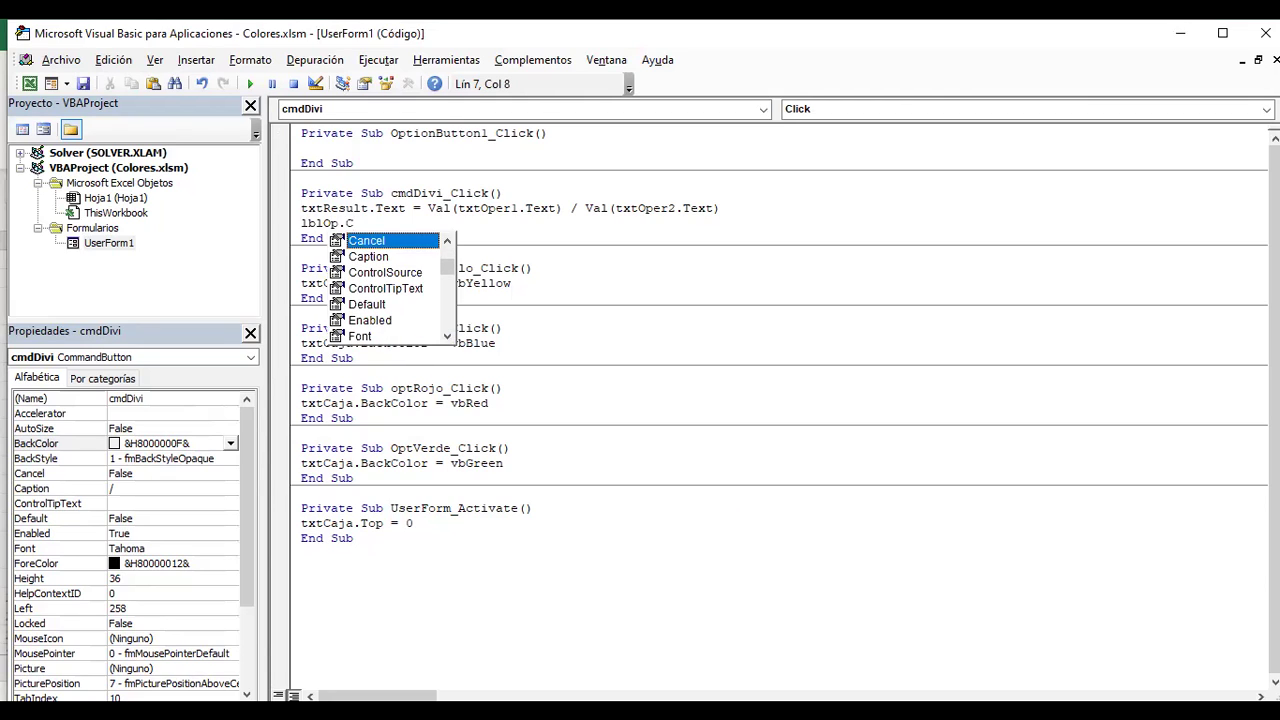
text(a)
key(Tab)
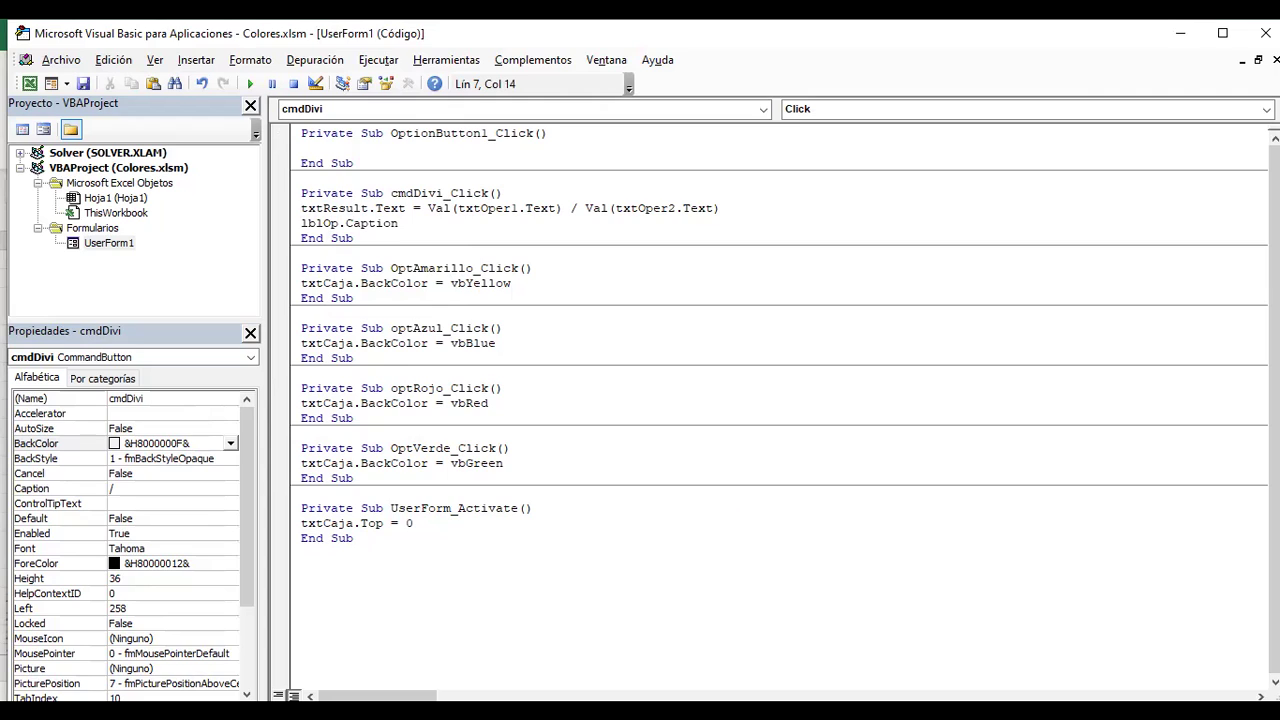
text(=)
text("/)
text(")
click(354, 238)
key(shift+F7)
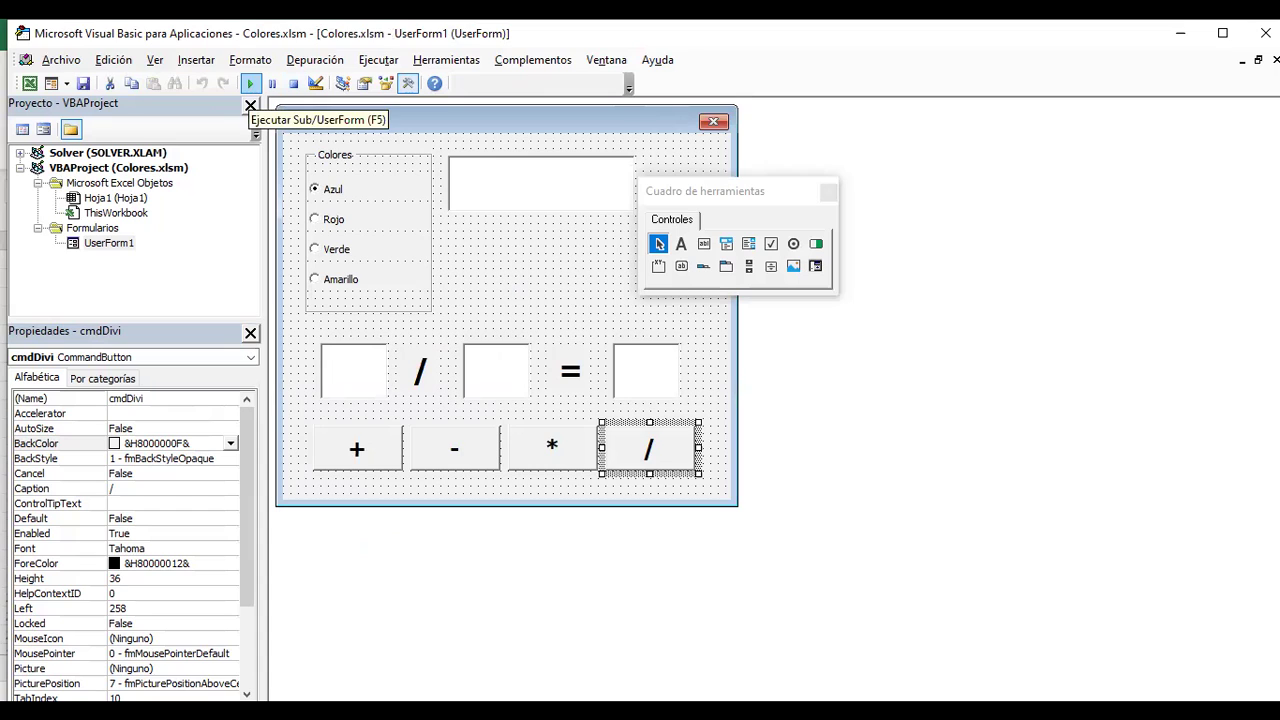
- Run the Colores form, divide 3 by 3 to get 1, try multiply, then close it
click(251, 84)
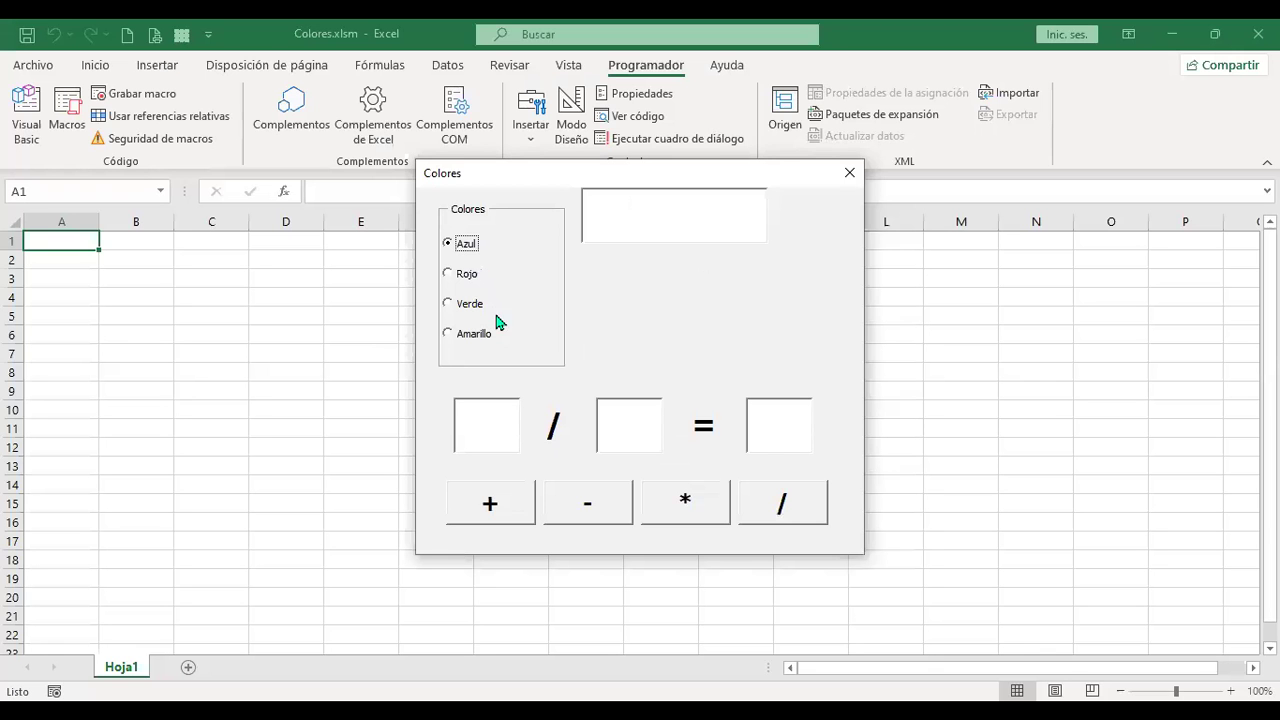
click(481, 416)
text(3)
click(624, 424)
text(3)
click(785, 511)
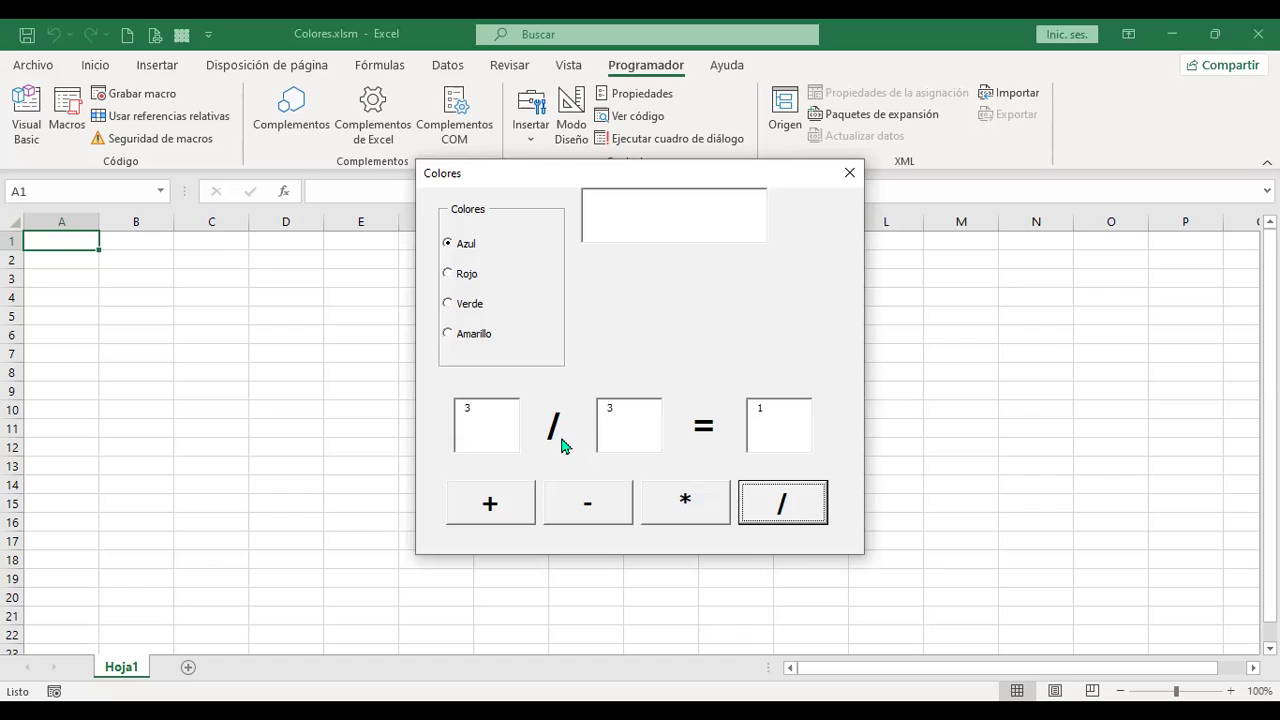
click(703, 508)
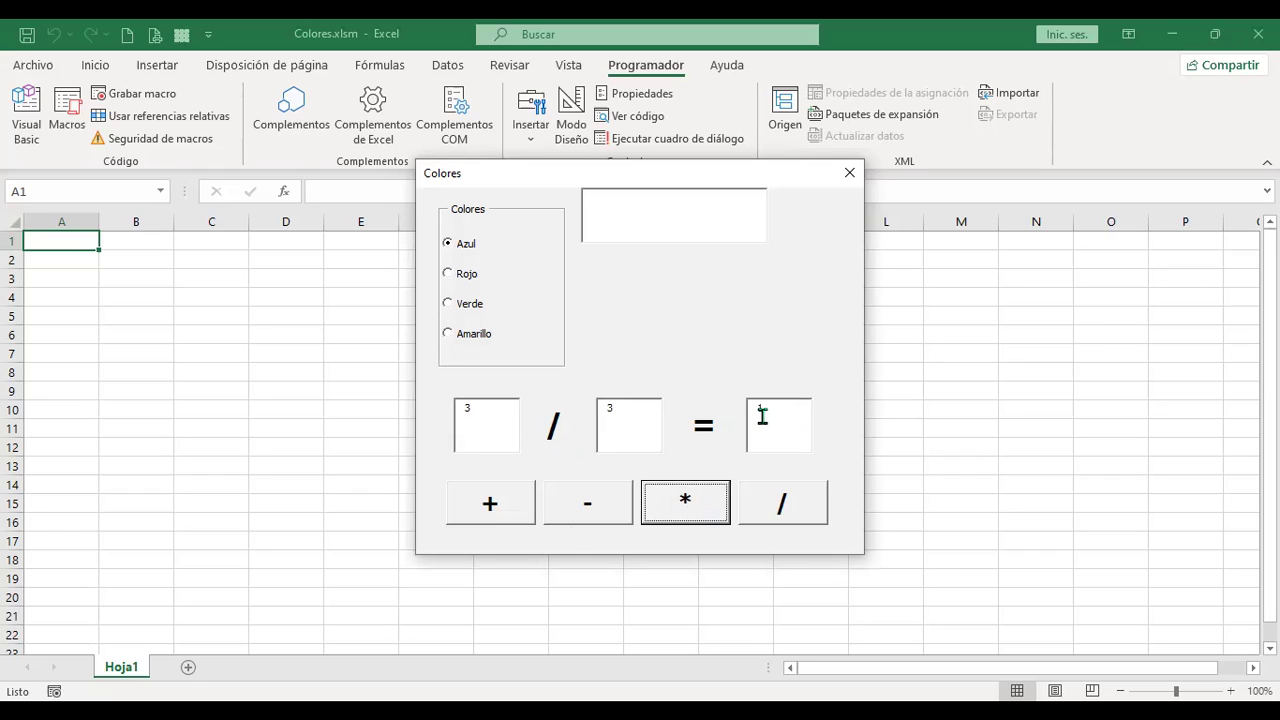
click(848, 176)
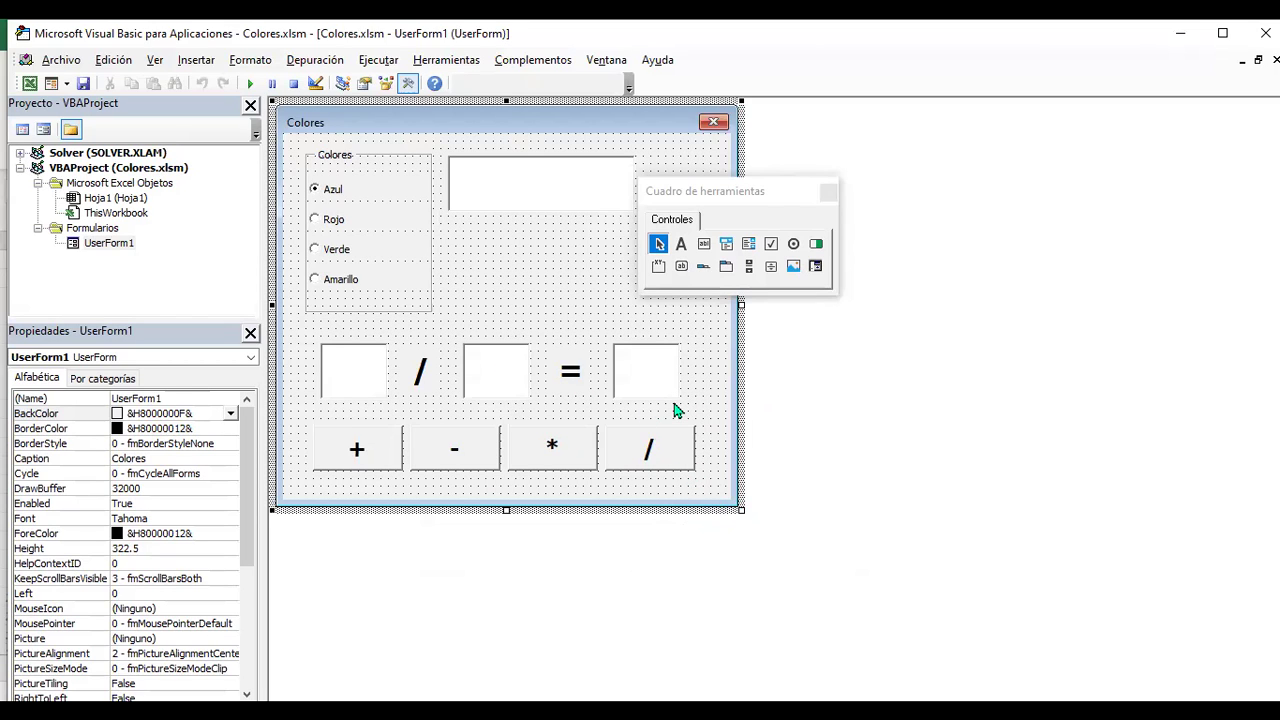
- Copy the two cmdDivi_Click lines into cmdMulti_Click and change / to * in the txtResult formula
key(F5)
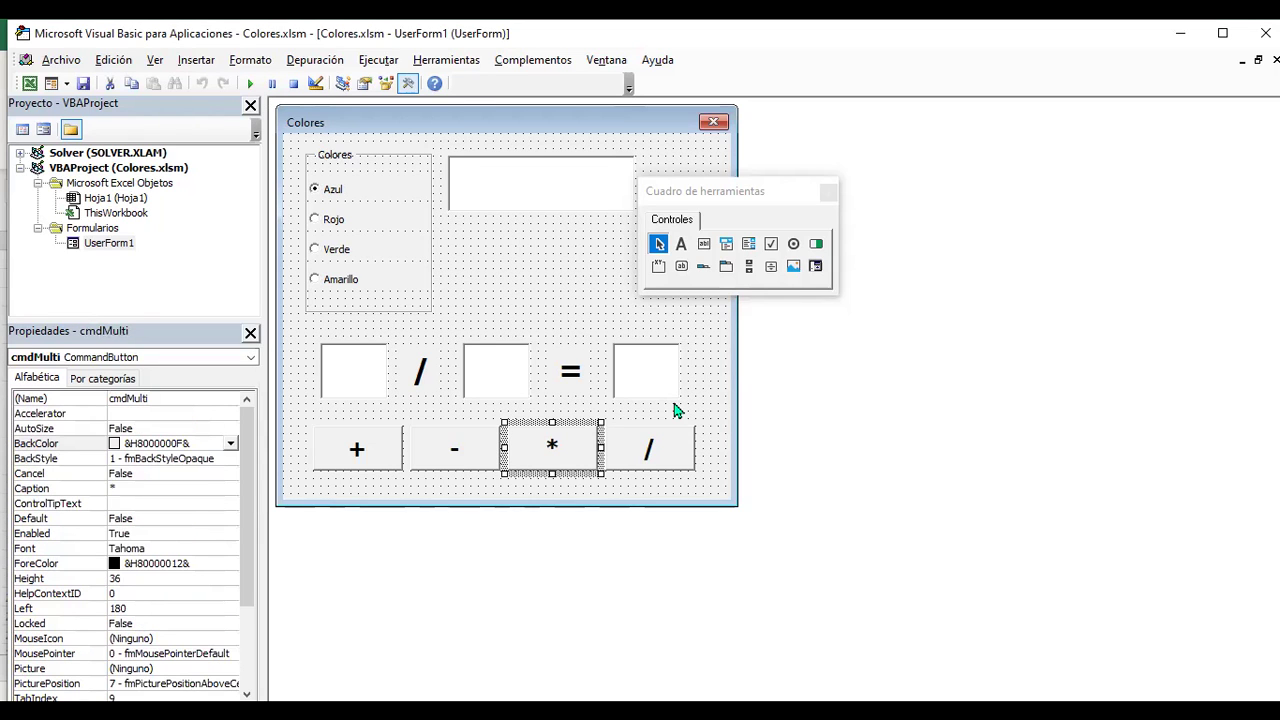
key(F7)
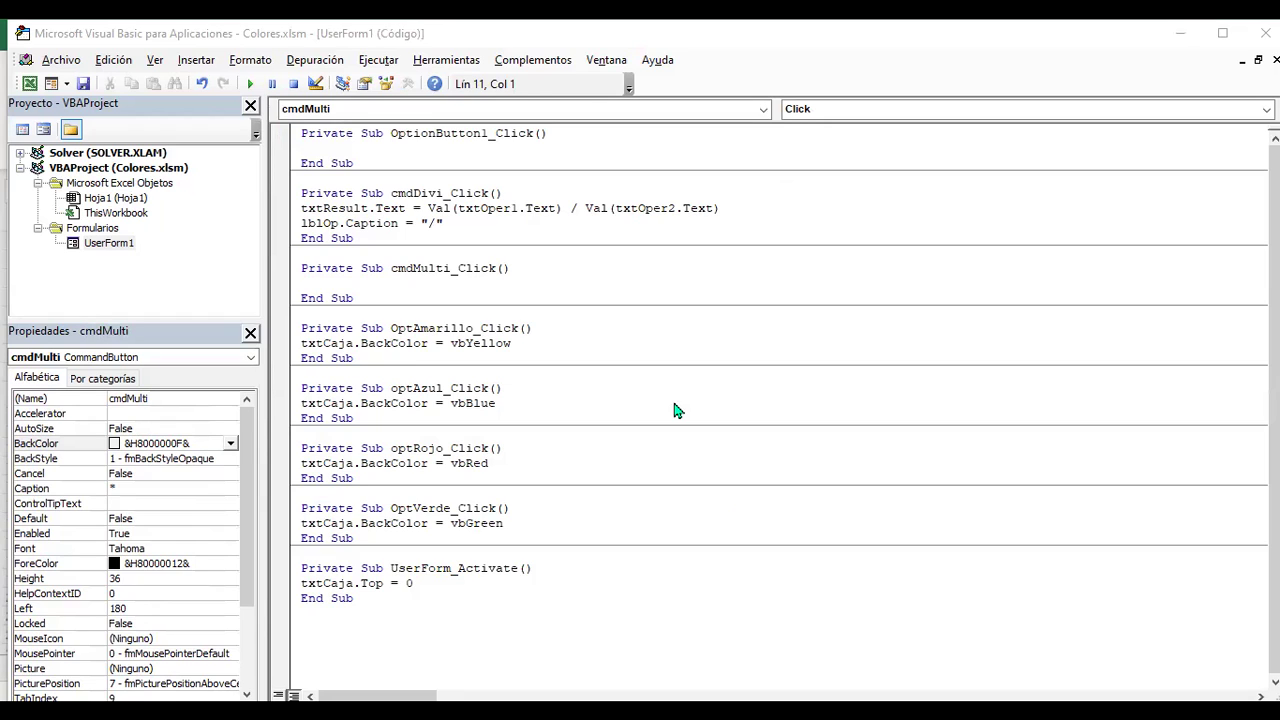
drag(301, 208, 442, 223)
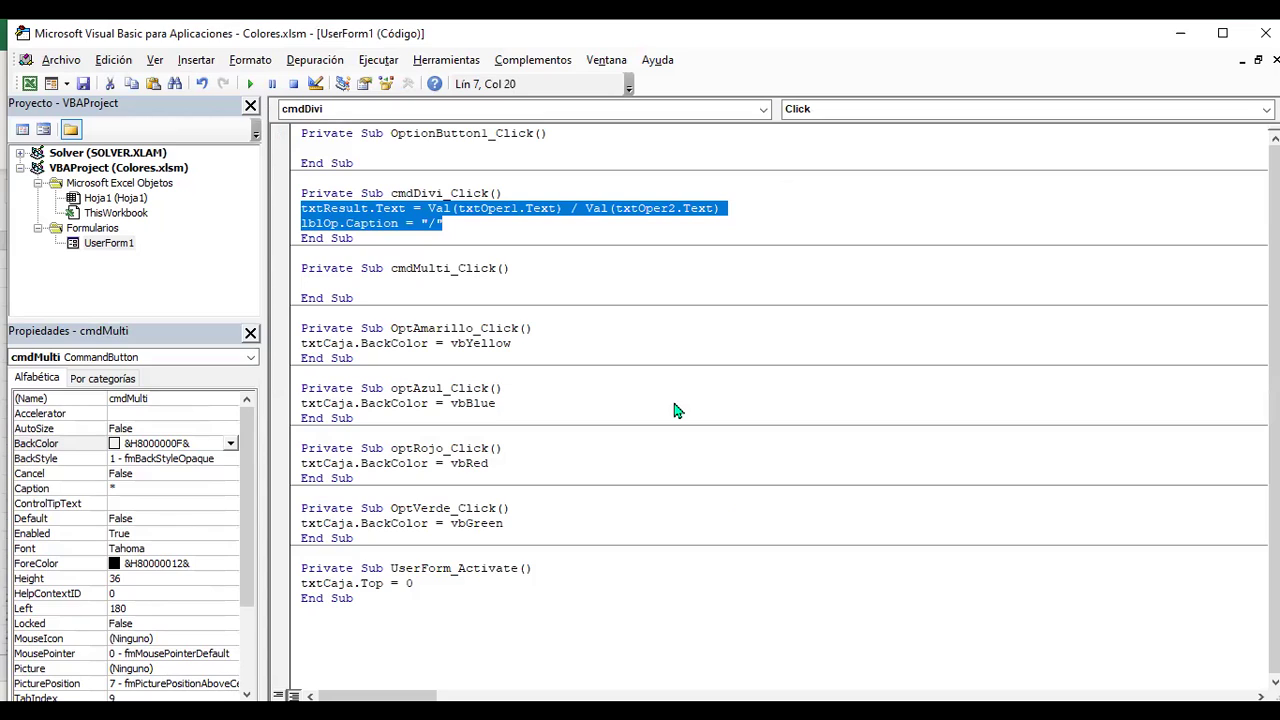
key(Down)
key(Down)
key(Down)
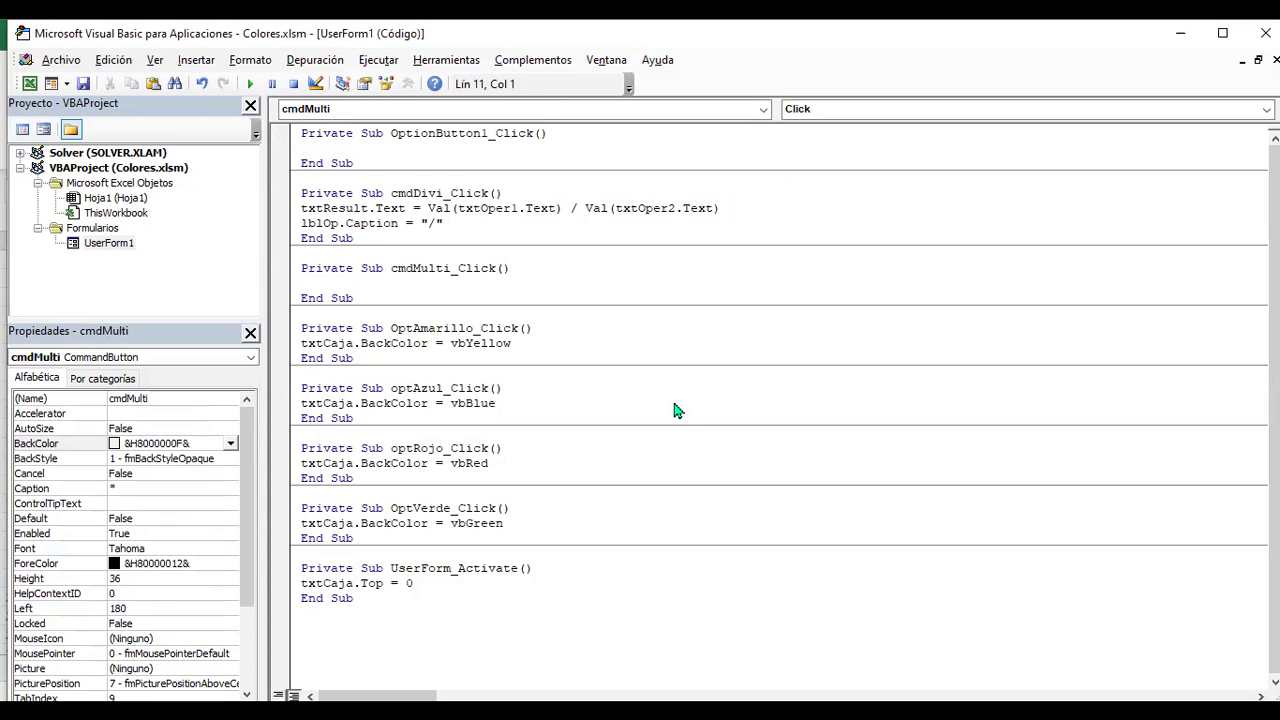
text(txtResult.Text = Val(txtOper1.Text) / Val(txtOper2.Text) lblOp.Caption = "/")
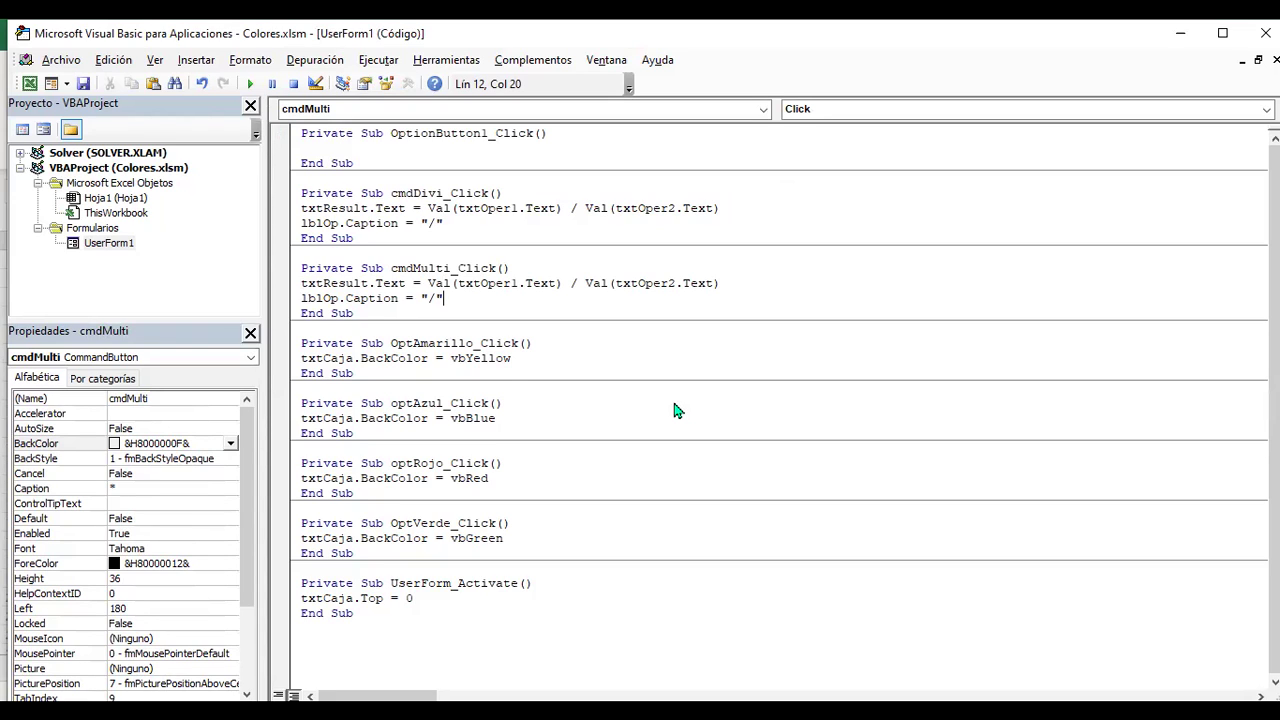
click(571, 283)
key(shift+Right)
text(*)
click(435, 298)
- Set cmdMulti_Click's caption to "*", then run the form and confirm 3 times 3 gives 9
key(shift+Left)
text(*)
click(251, 84)
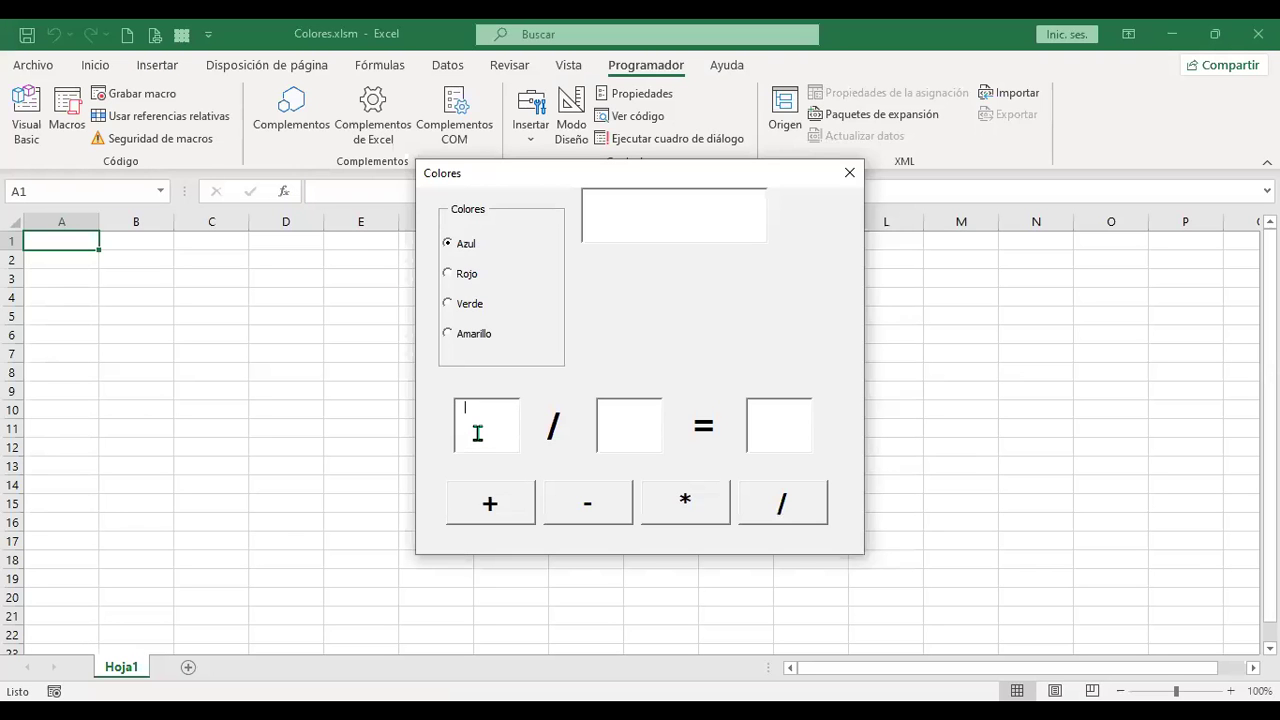
text(3)
click(634, 412)
text(3)
click(690, 515)
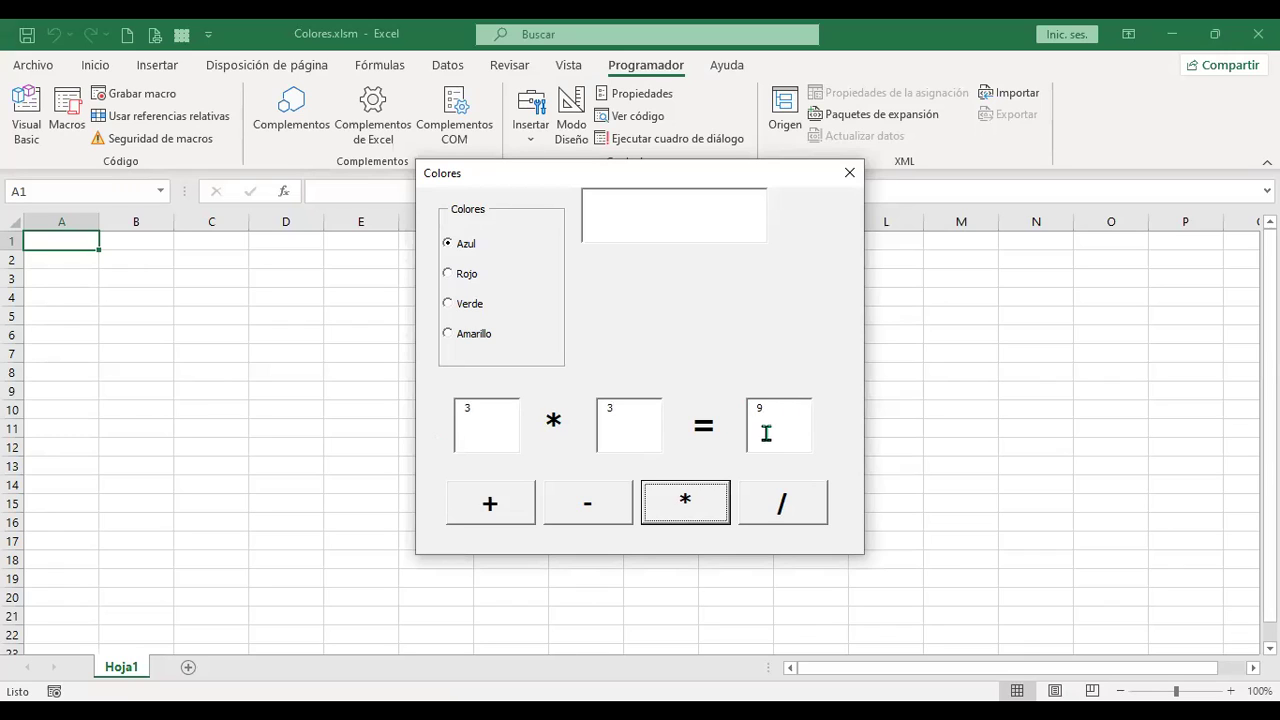
click(853, 176)
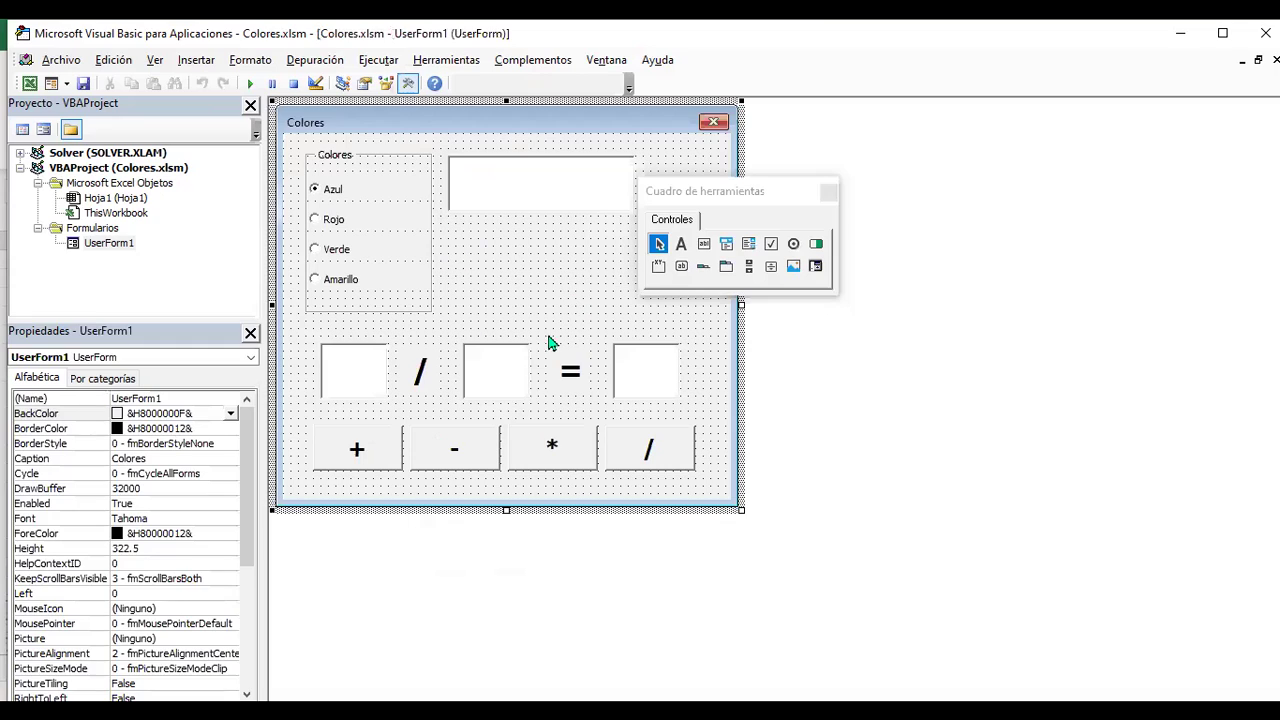
- Paste the multiply lines into cmdResta_Click and change both * signs to - for subtraction
double_click(482, 442)
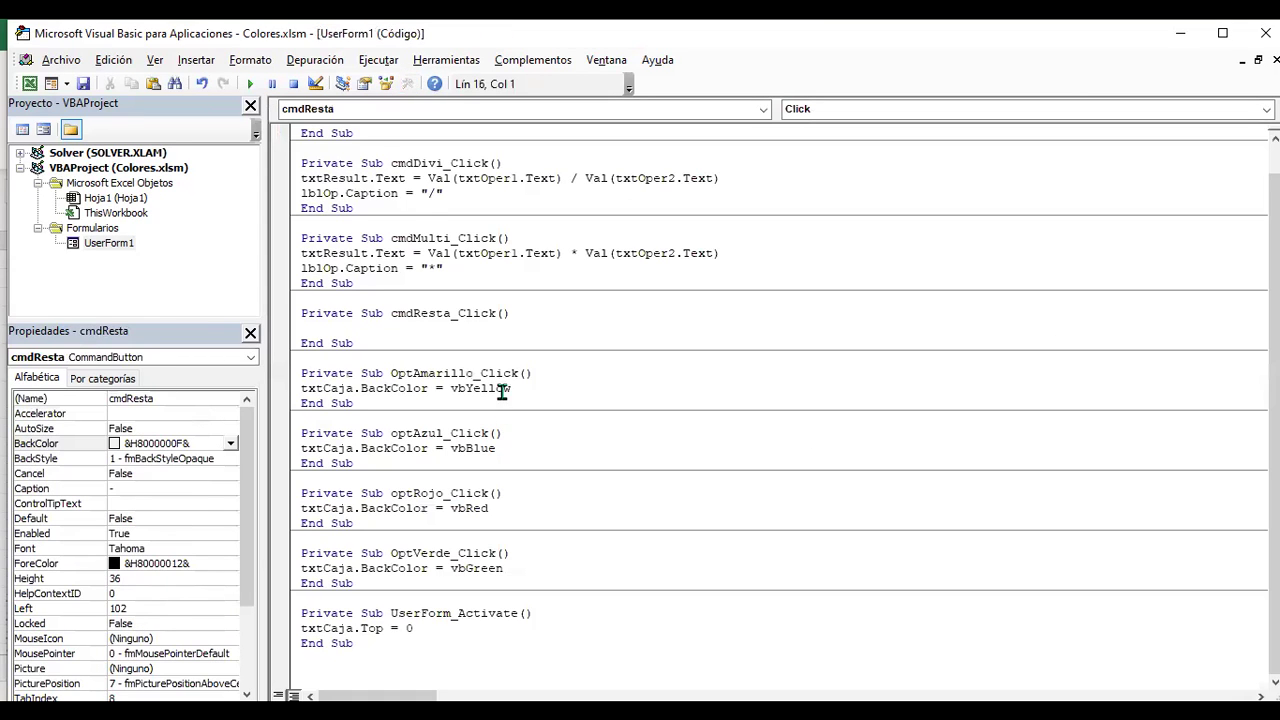
drag(301, 254, 445, 268)
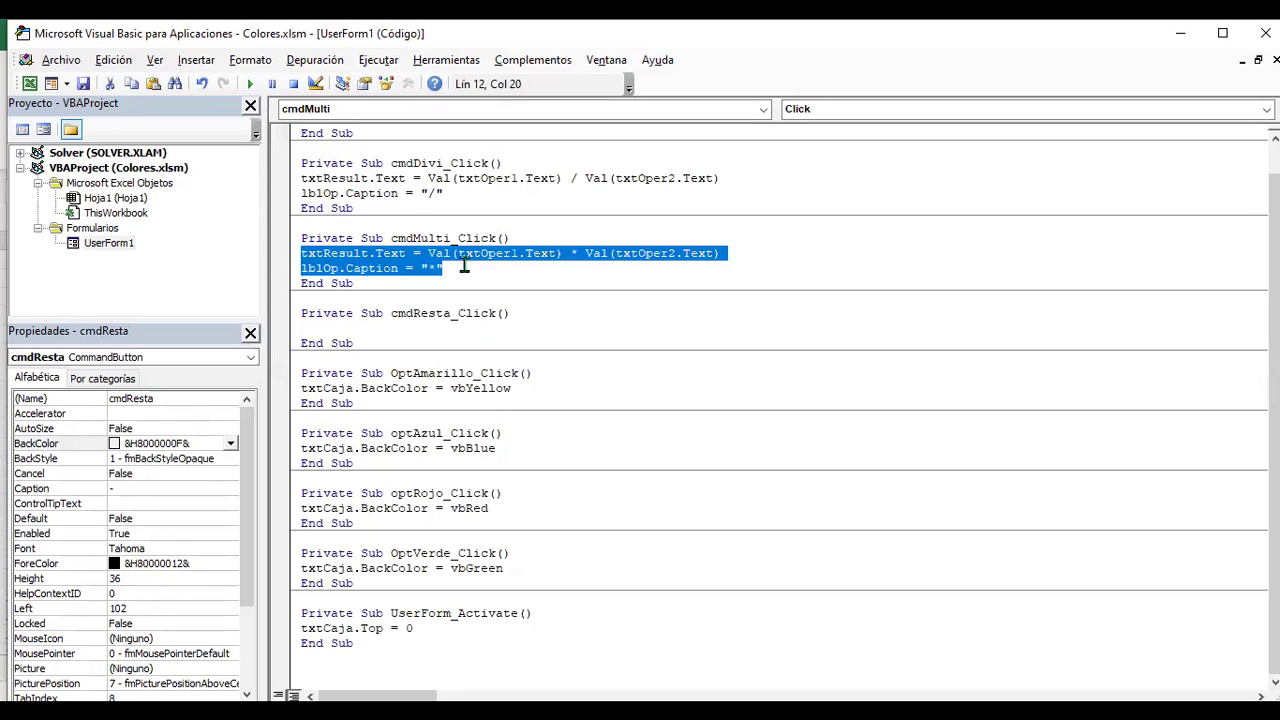
key(ctrl+c)
click(383, 328)
key(ctrl+v)
click(570, 330)
key(shift+Right)
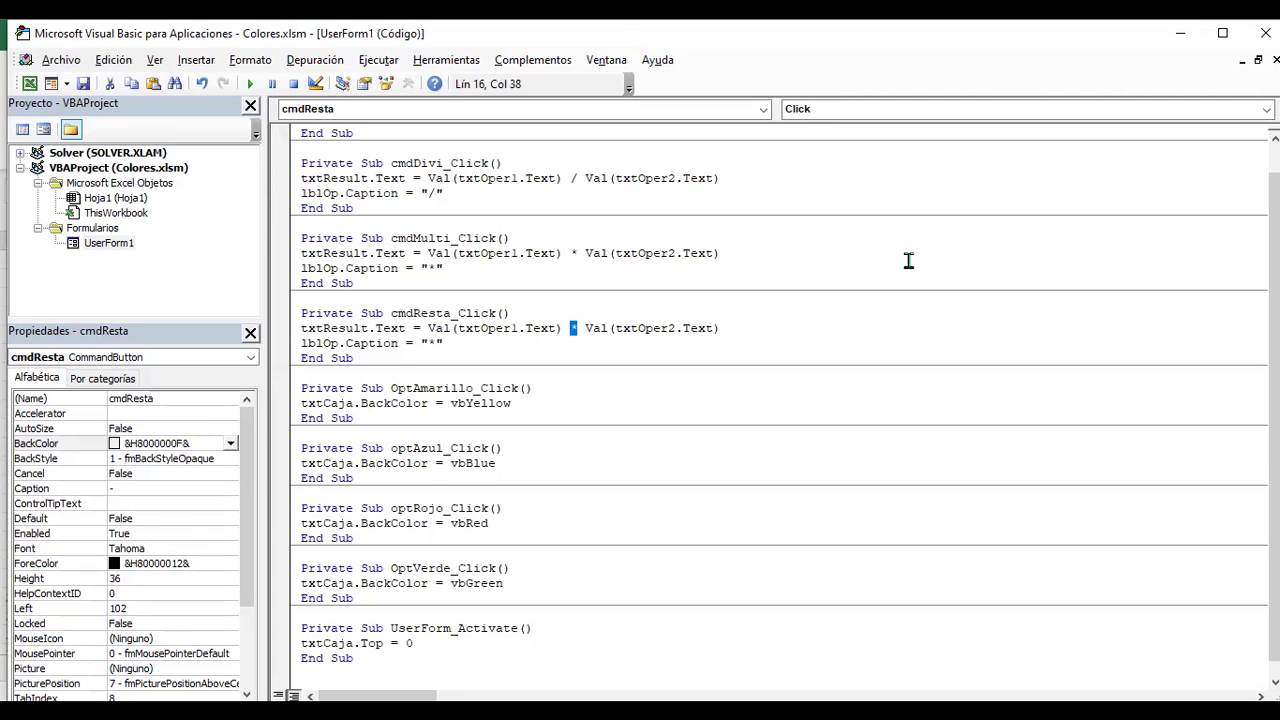
text(-)
key(Down)
key(Left)
key(shift+Left)
click(444, 343)
- Paste the calculation lines into the + button's cmdSuma_Click and change both operators to +
double_click(108, 243)
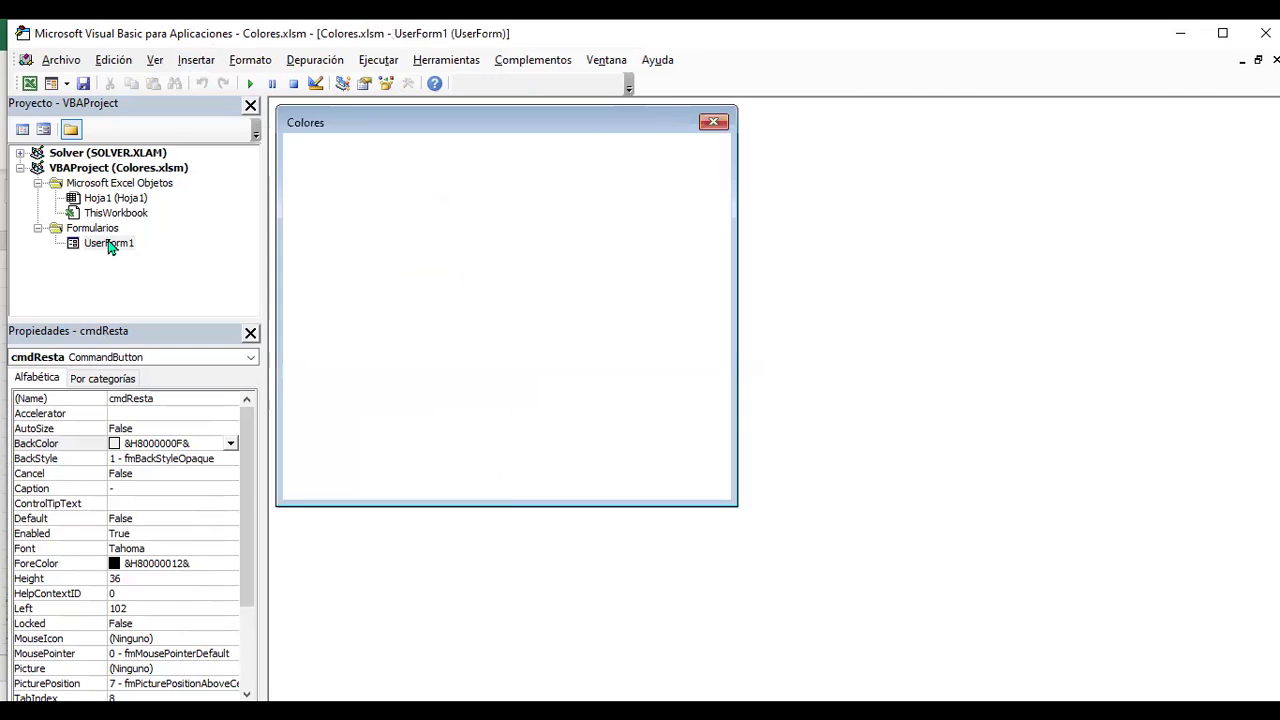
click(332, 441)
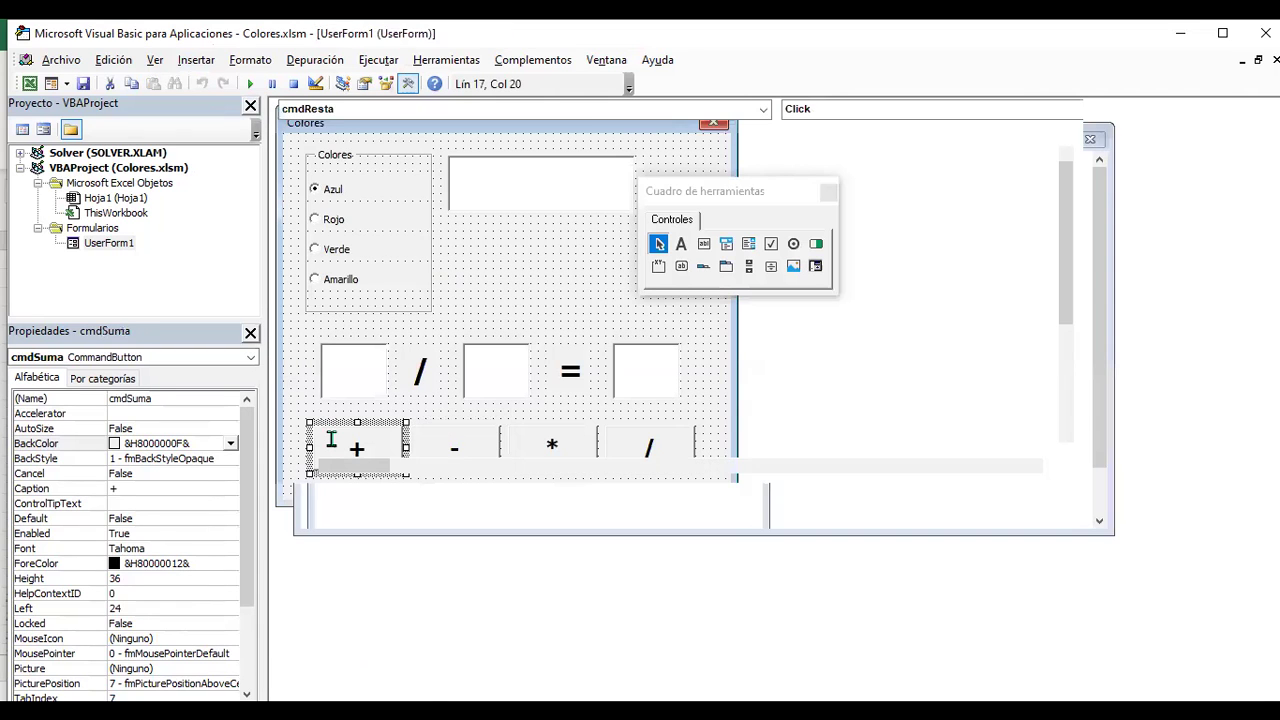
double_click(333, 440)
key(ctrl+v)
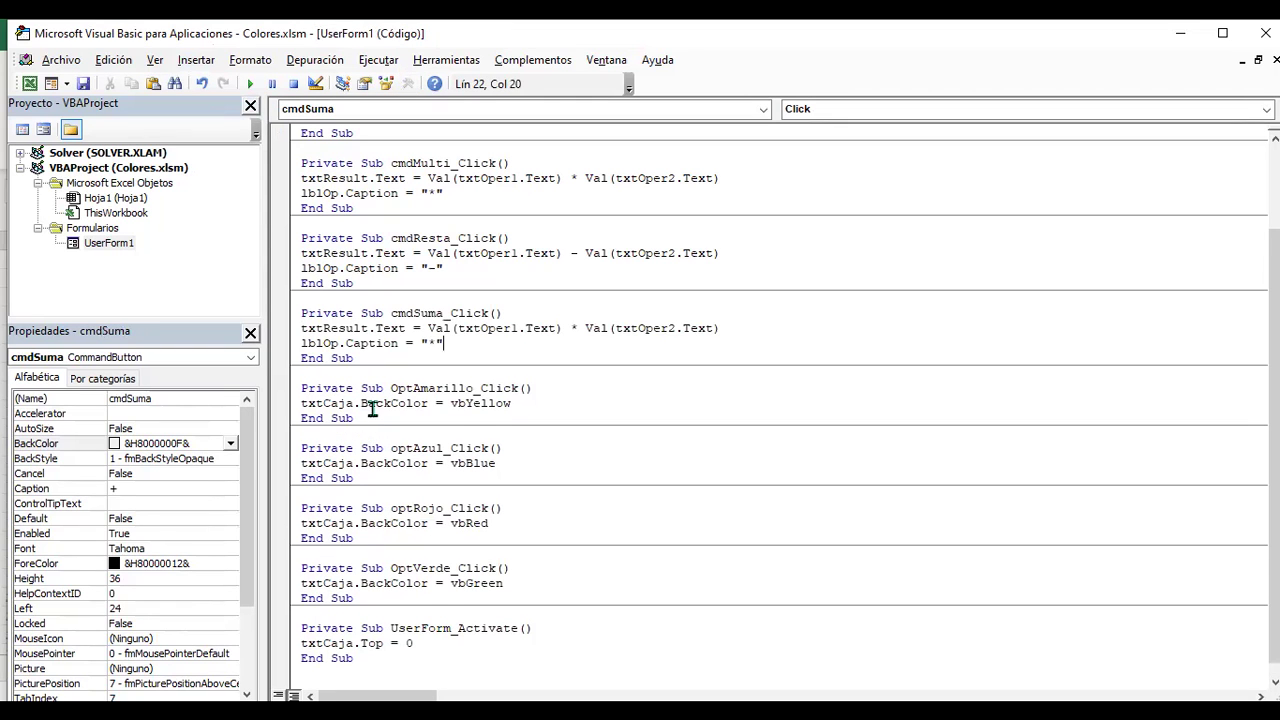
click(576, 328)
key(shift+Left)
text(+)
key(Down)
key(Left)
key(shift+Left)
text(+)
- Run the Colores form with 3 and 3, checking addition gives 6 and subtraction gives 0
click(251, 88)
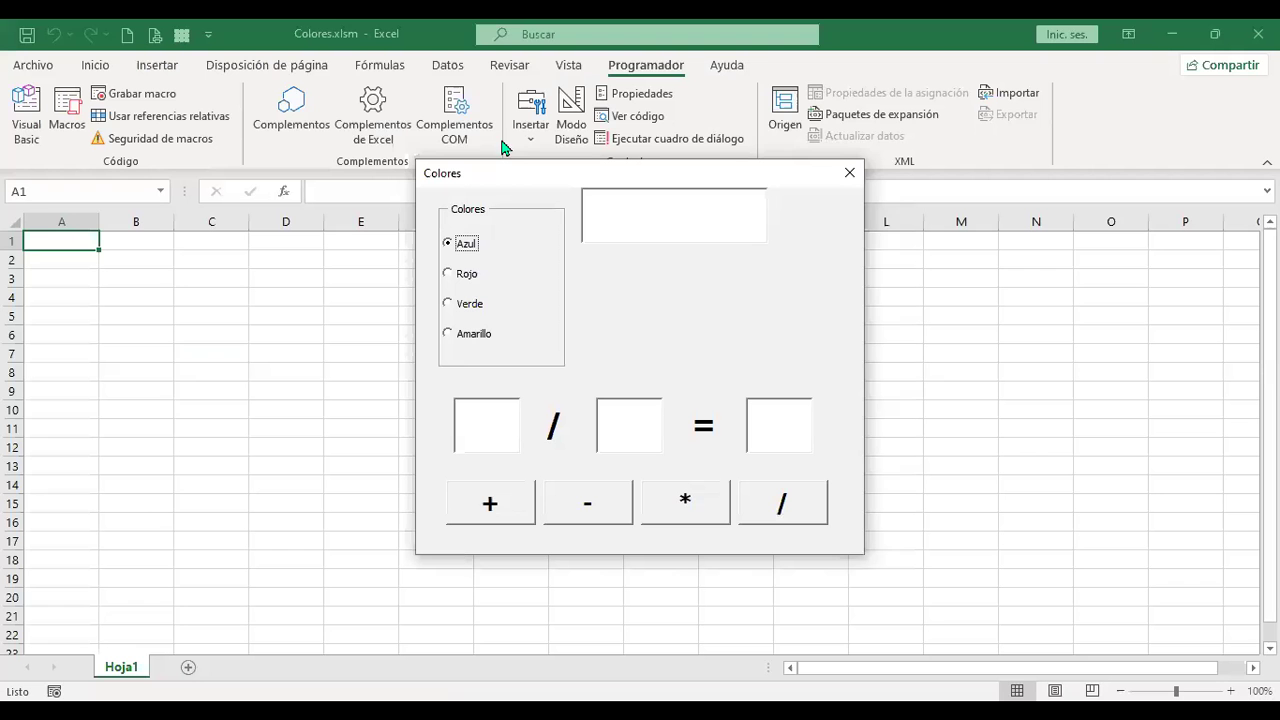
click(490, 413)
text(3)
click(633, 422)
text(3)
click(486, 512)
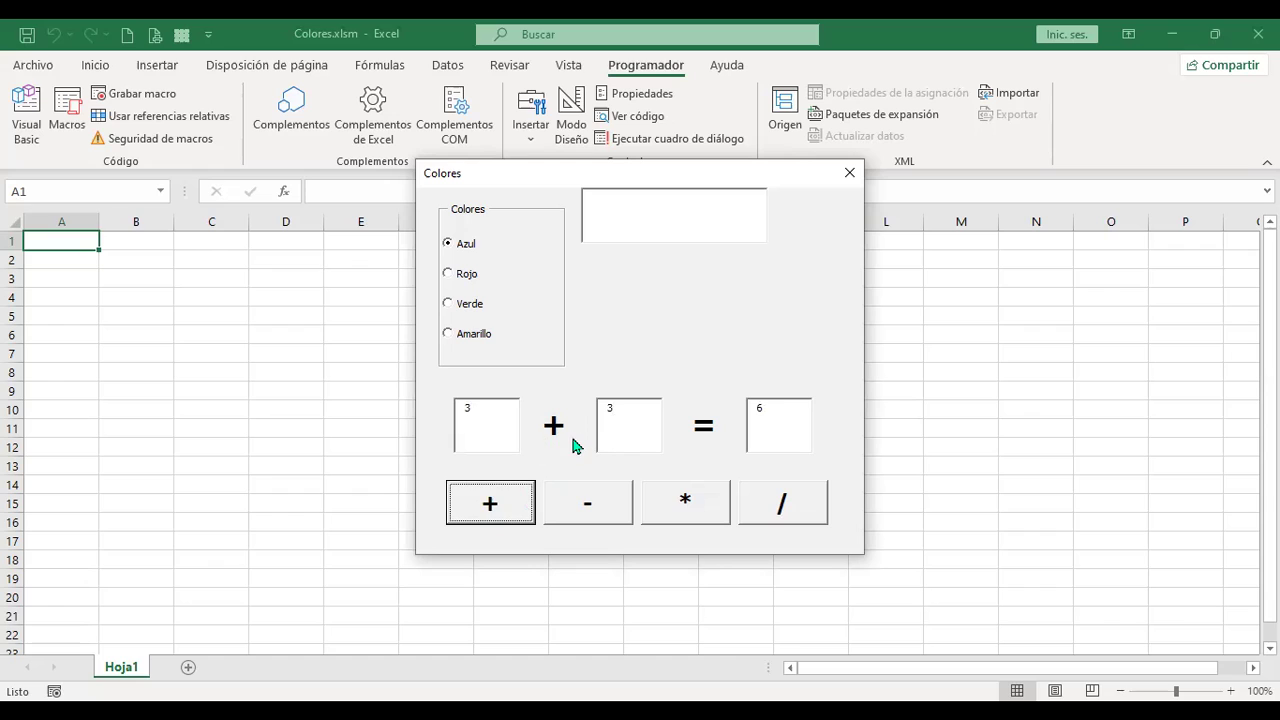
click(588, 510)
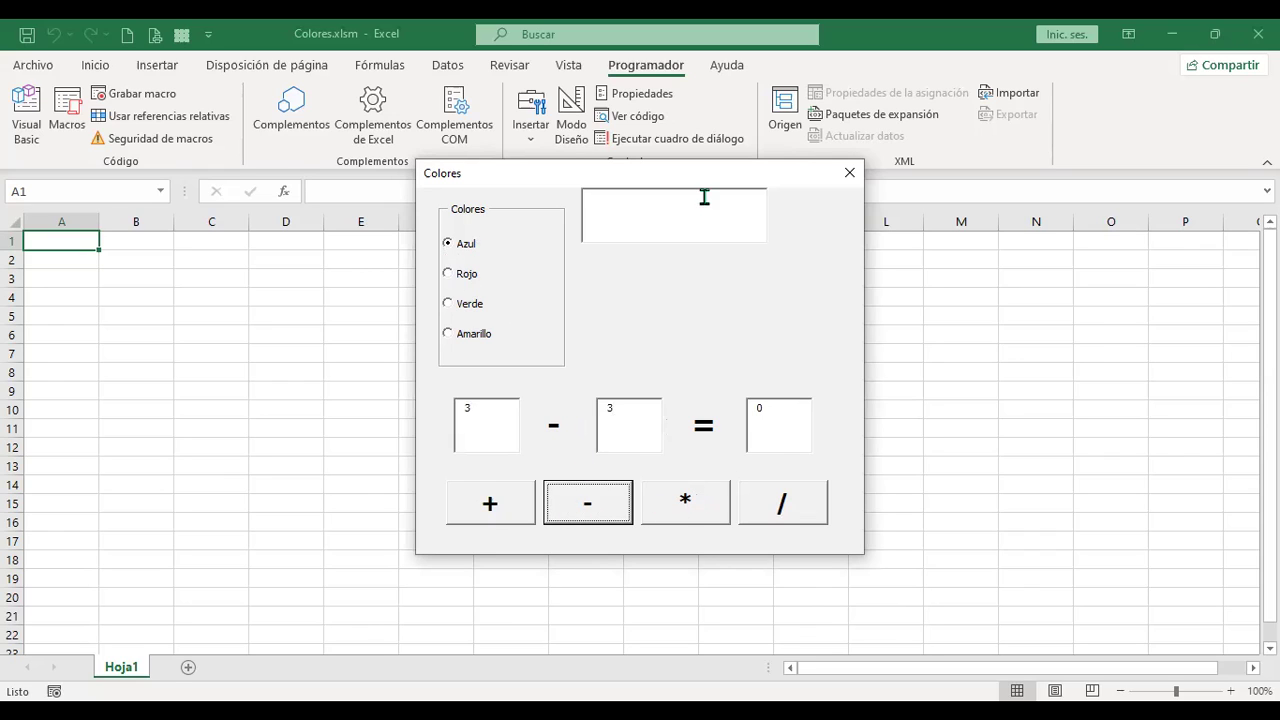
- Switch the colour box through red, green, blue and yellow
click(452, 276)
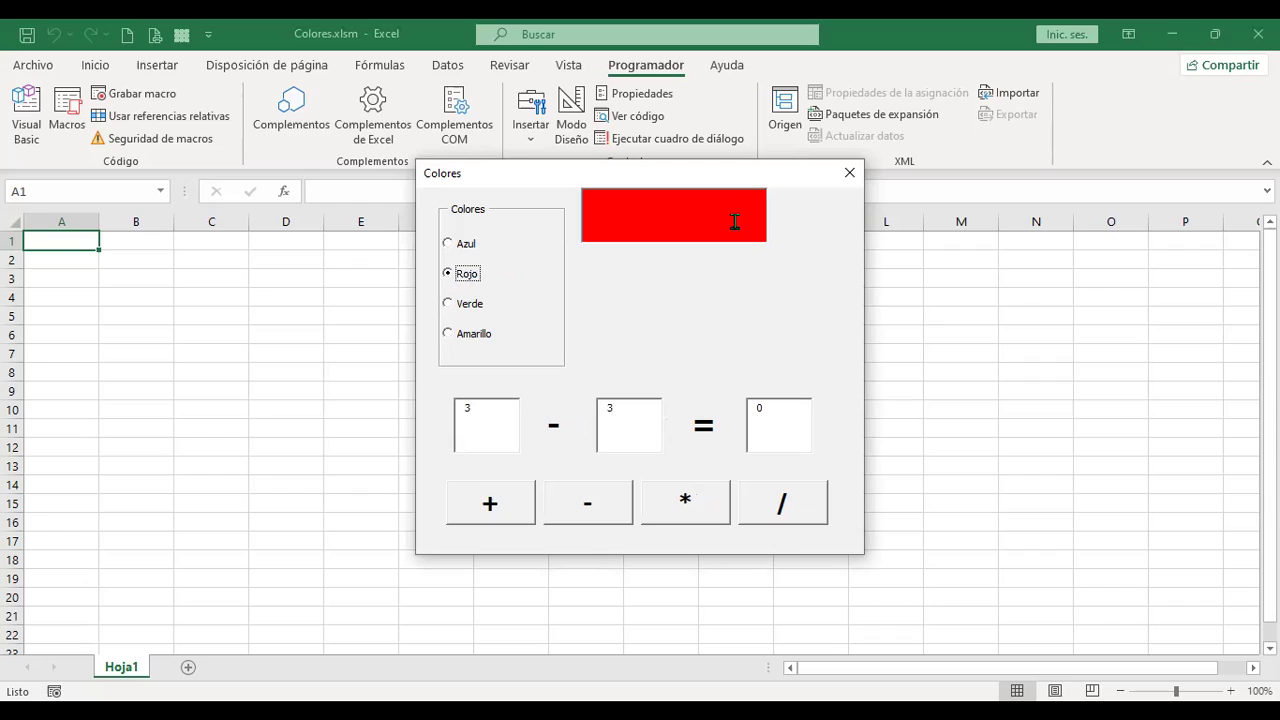
click(448, 305)
click(448, 248)
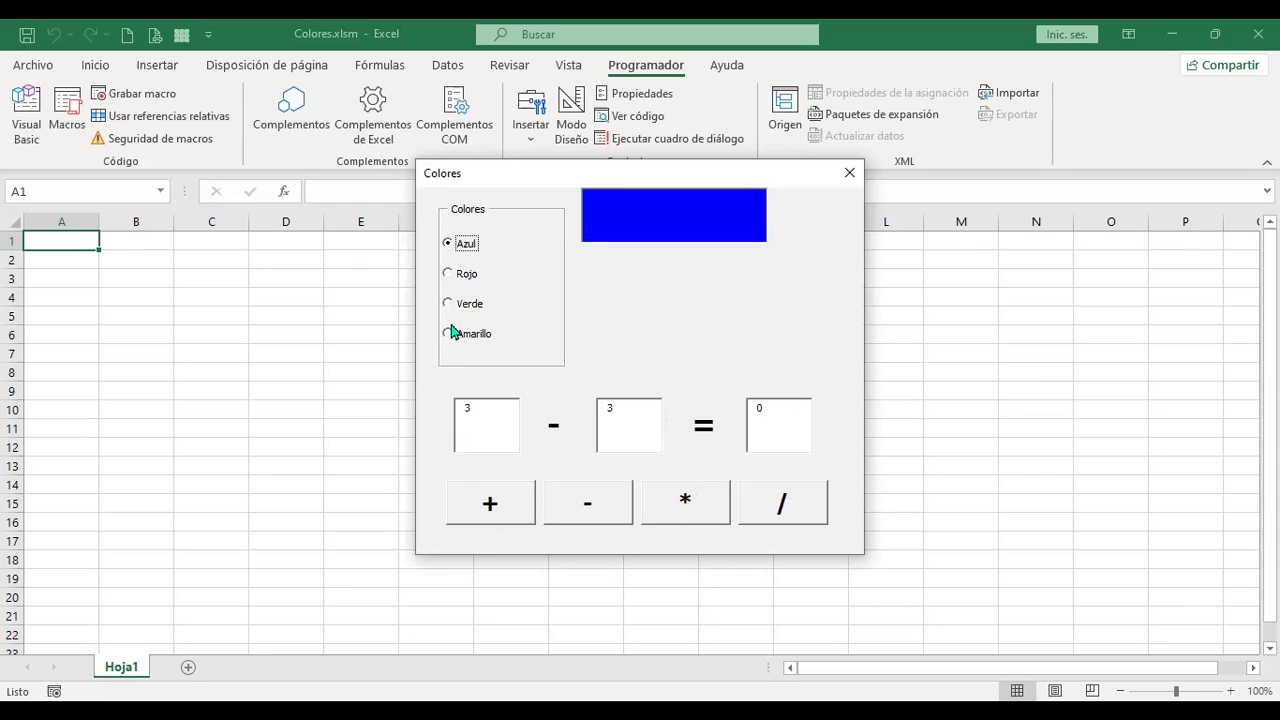
click(451, 334)
- Cycle through add, multiply and divide again, getting 6, 9 and 1, then close the form
click(513, 511)
click(690, 508)
click(750, 508)
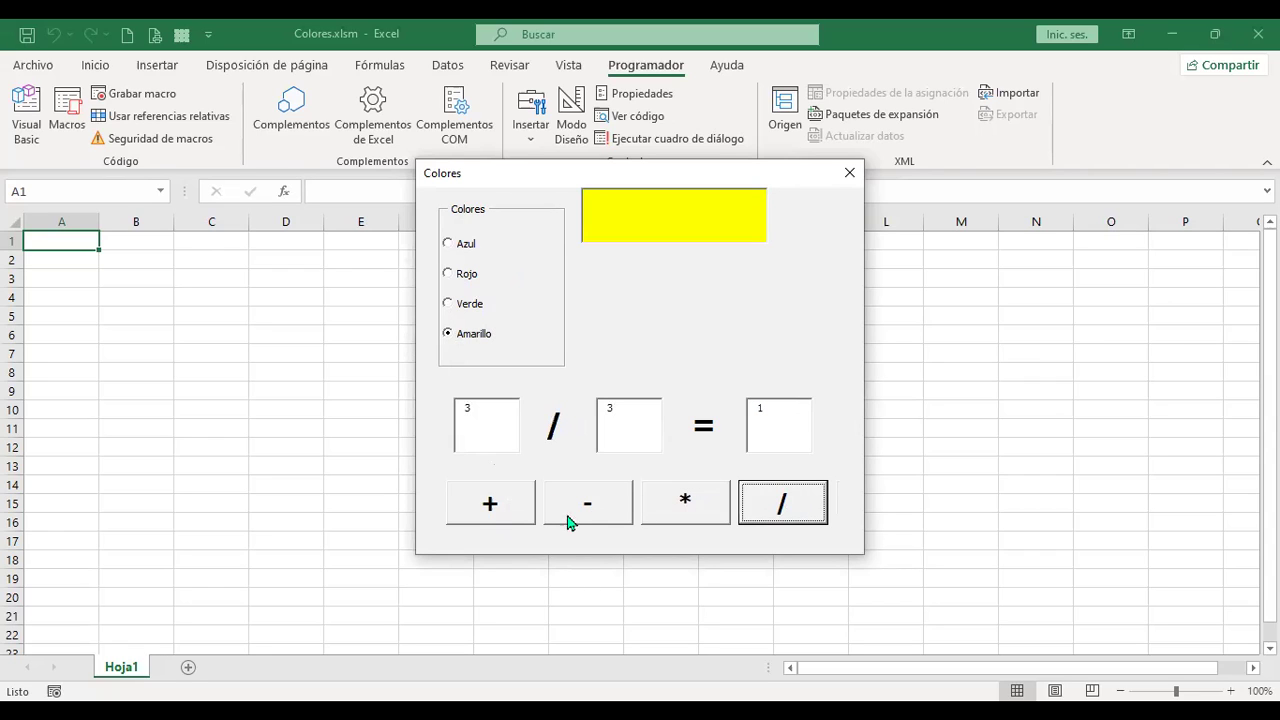
click(495, 507)
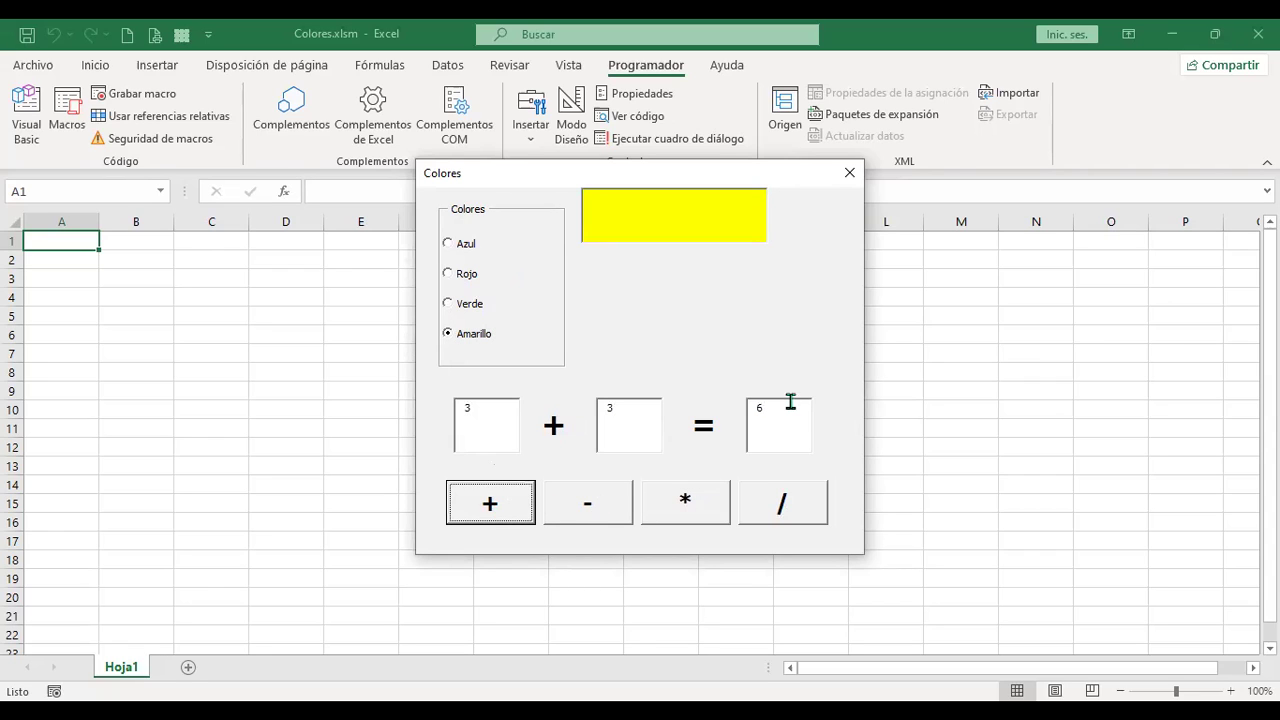
click(613, 508)
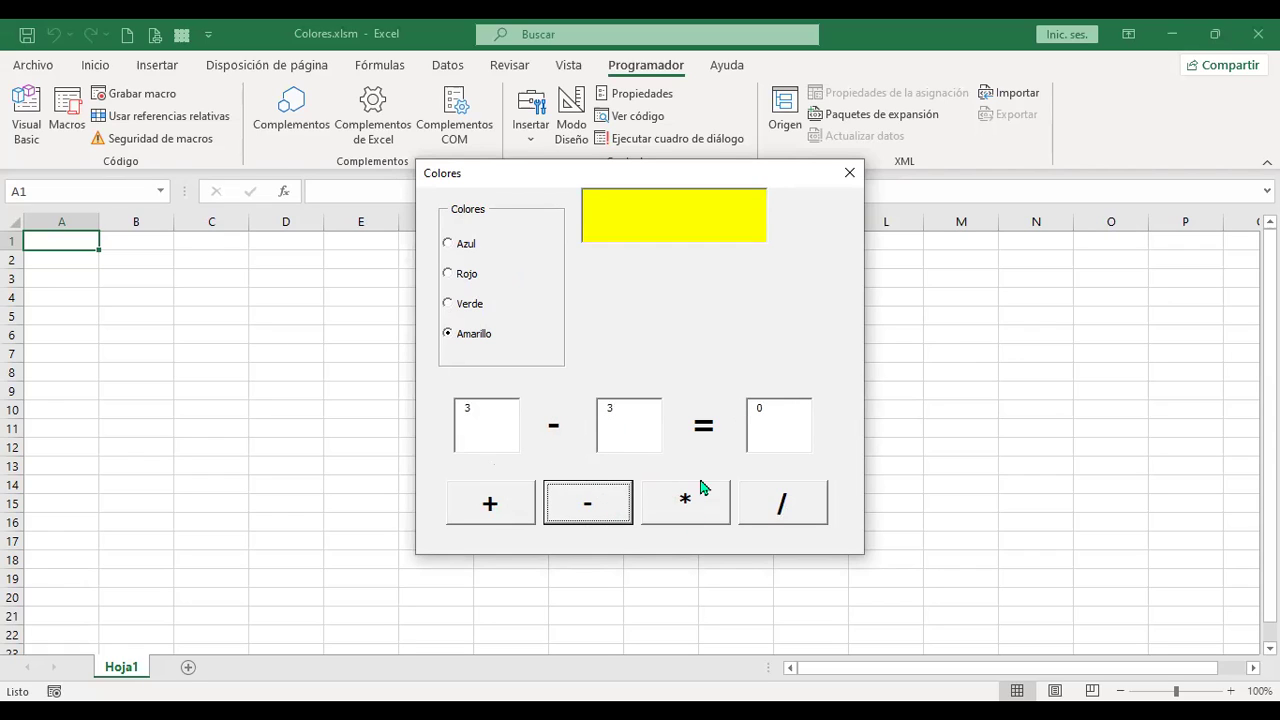
click(700, 500)
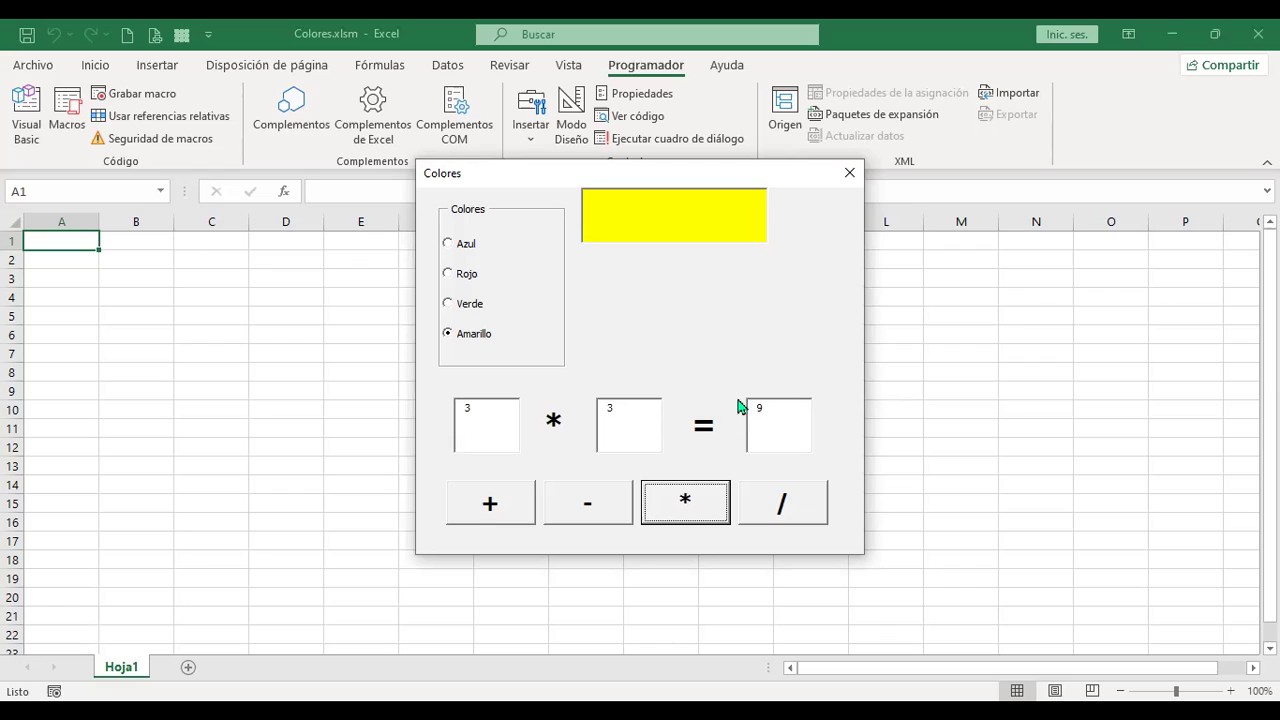
click(777, 498)
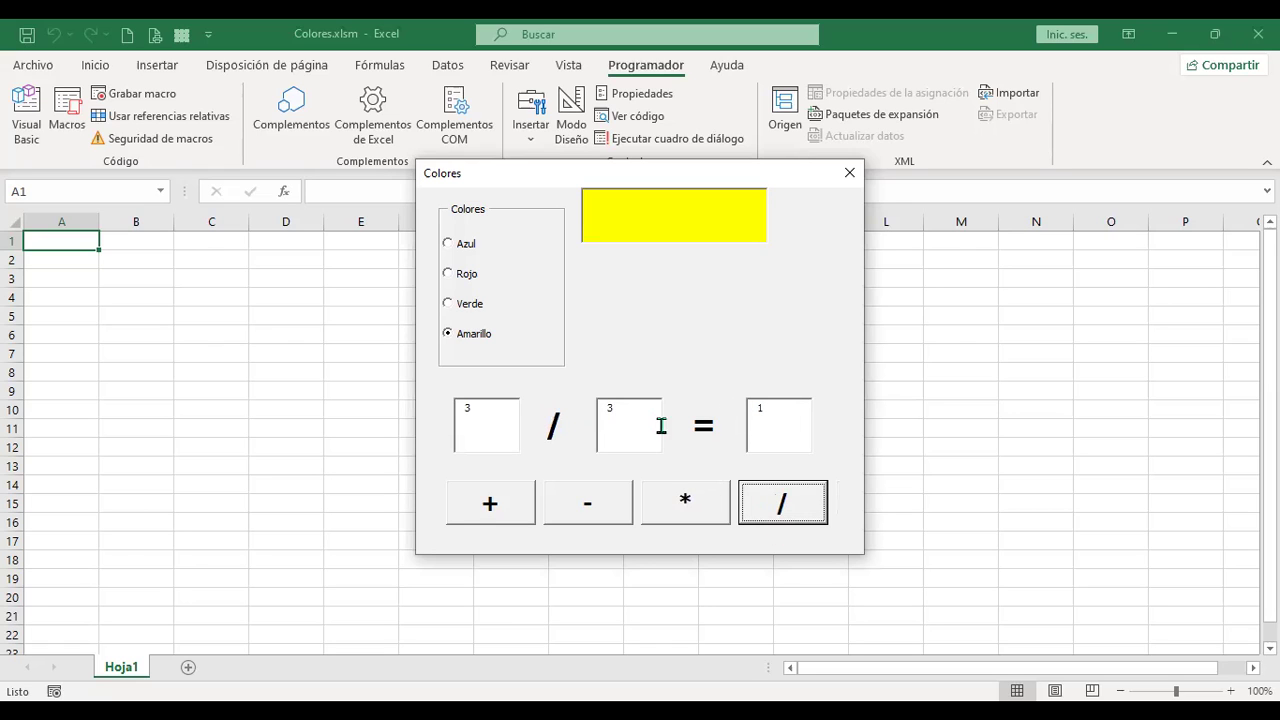
click(849, 172)
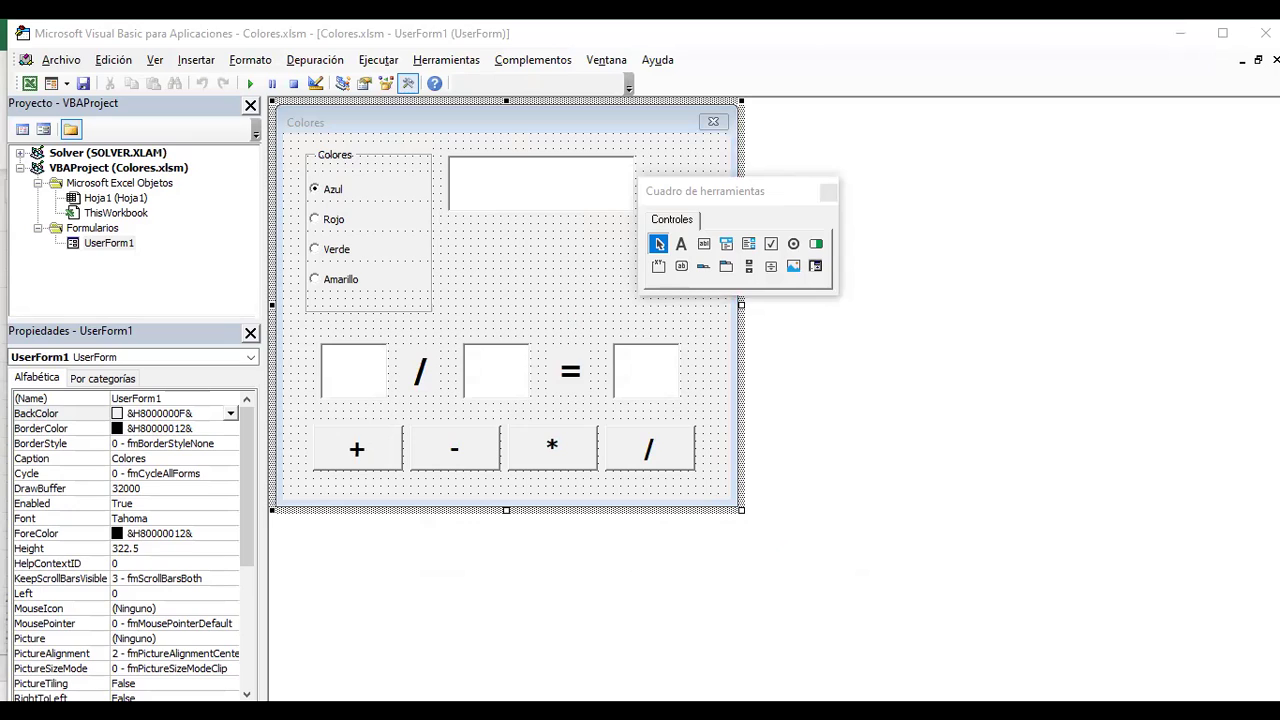
- Insert a new UserForm2 into the Colores.xlsm project and select it
key(alt+Tab)
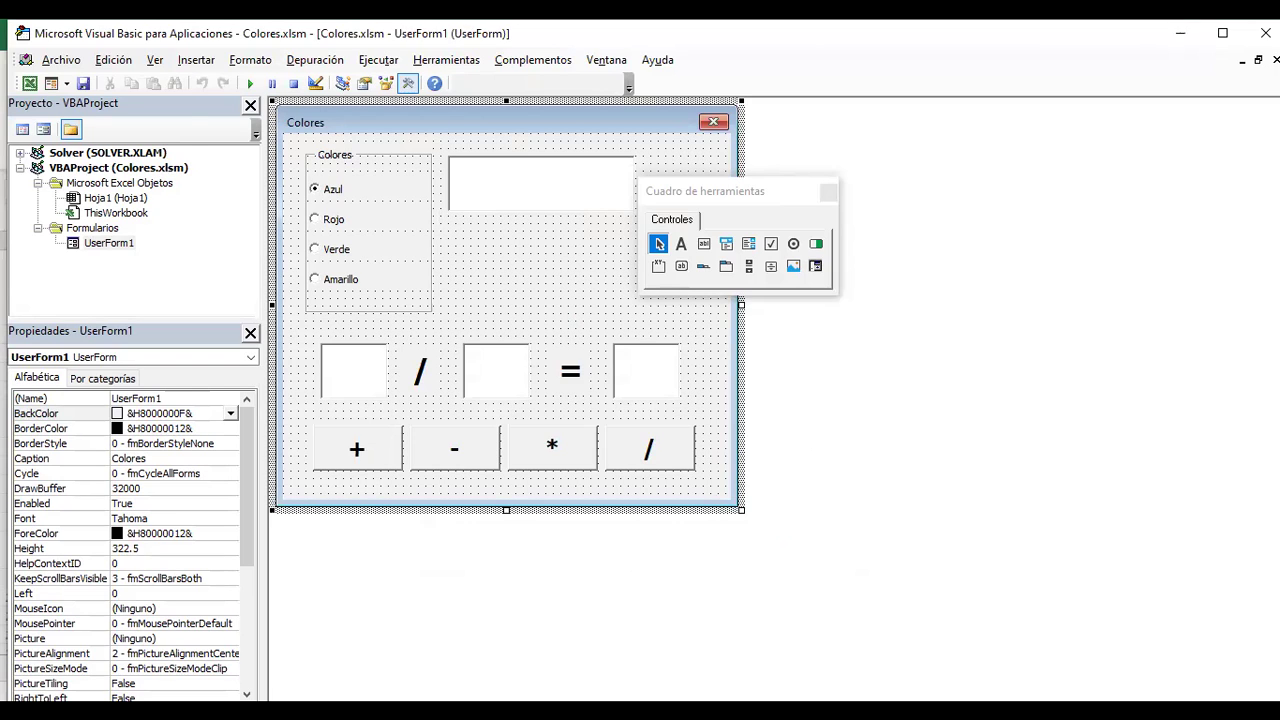
click(66, 83)
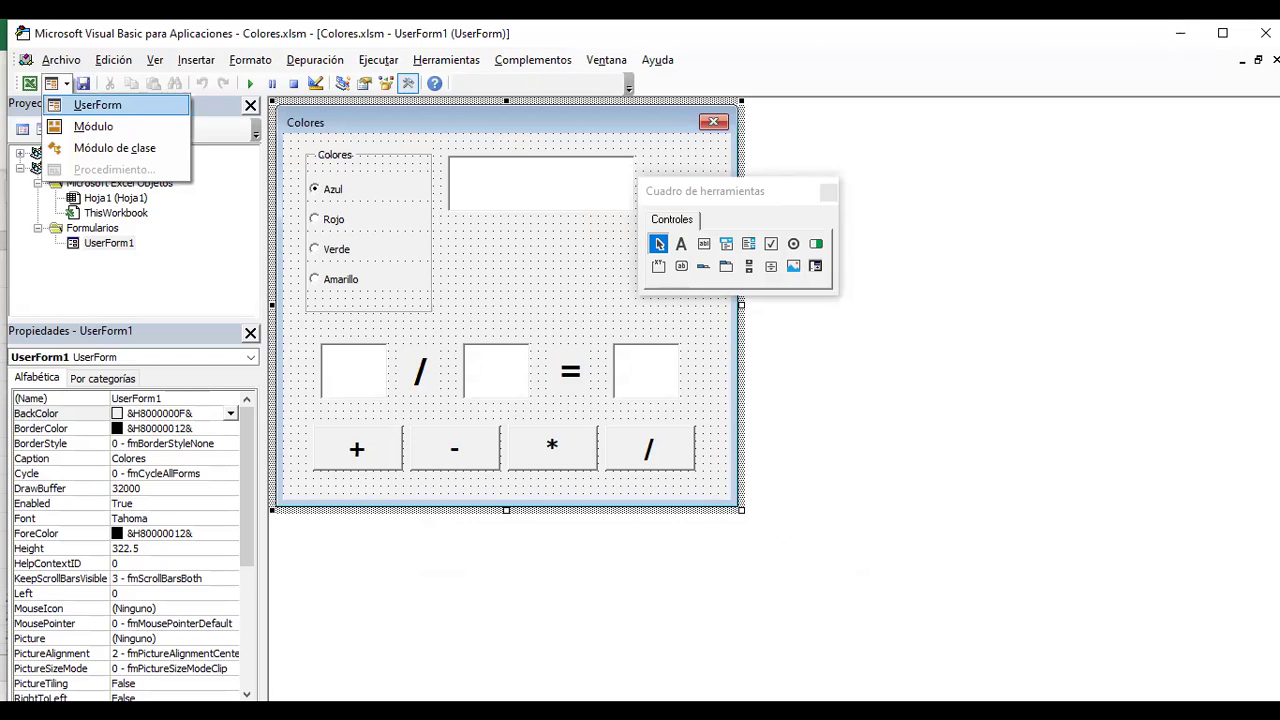
click(196, 60)
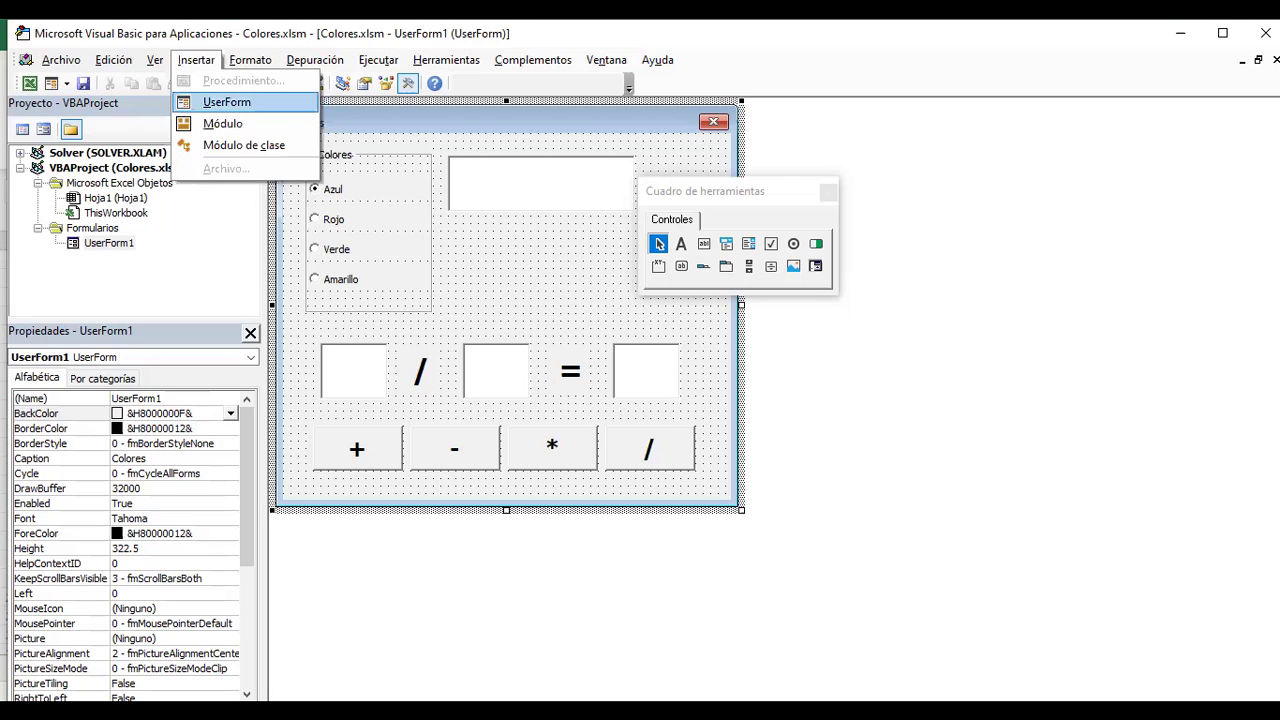
click(227, 102)
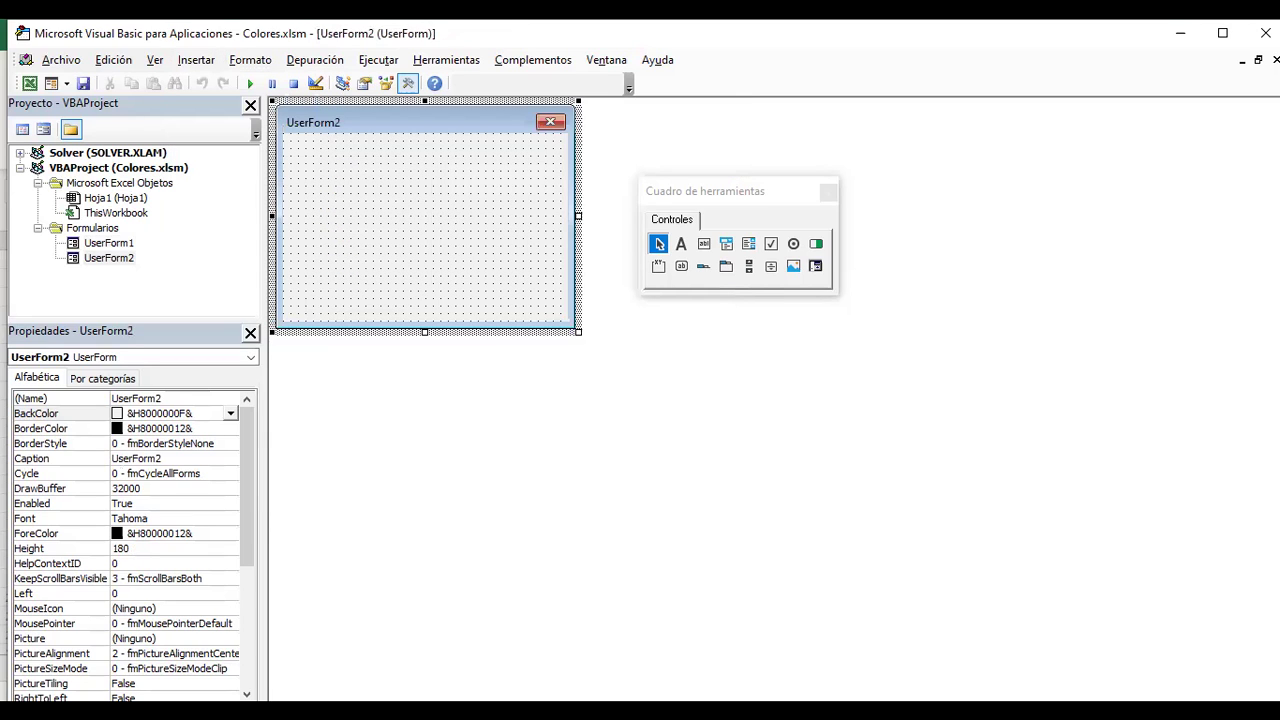
click(108, 243)
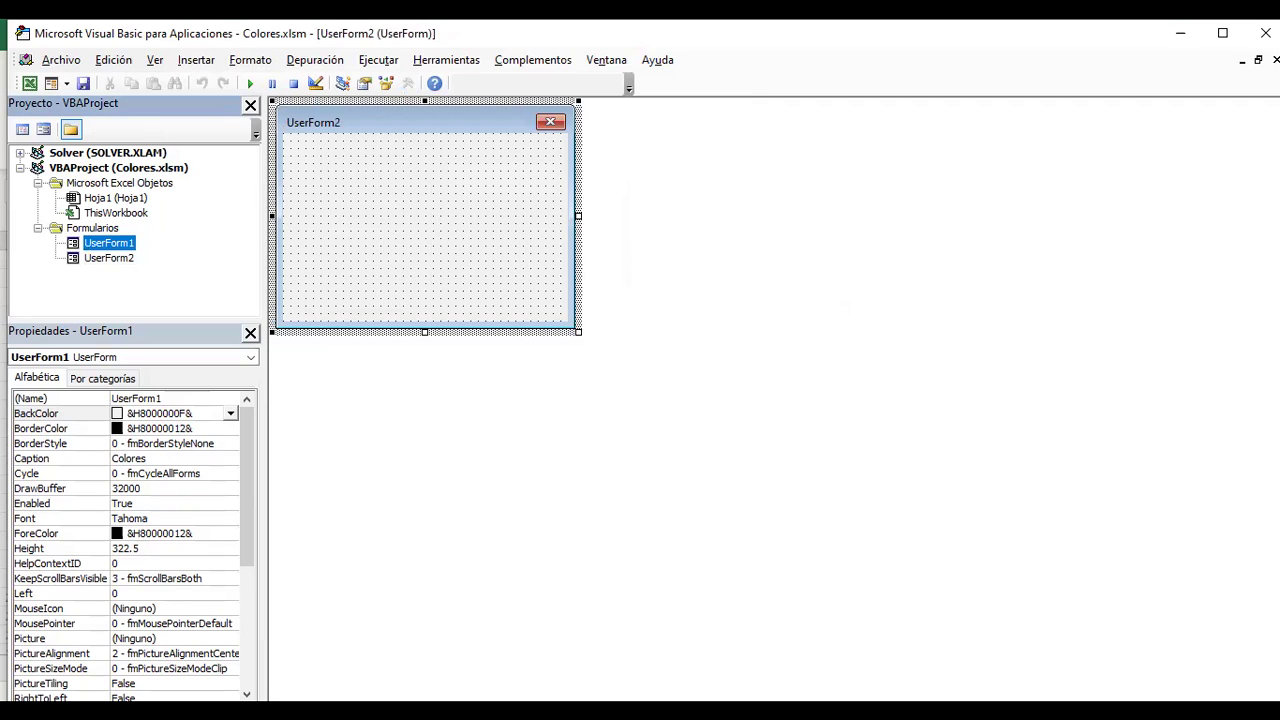
click(108, 258)
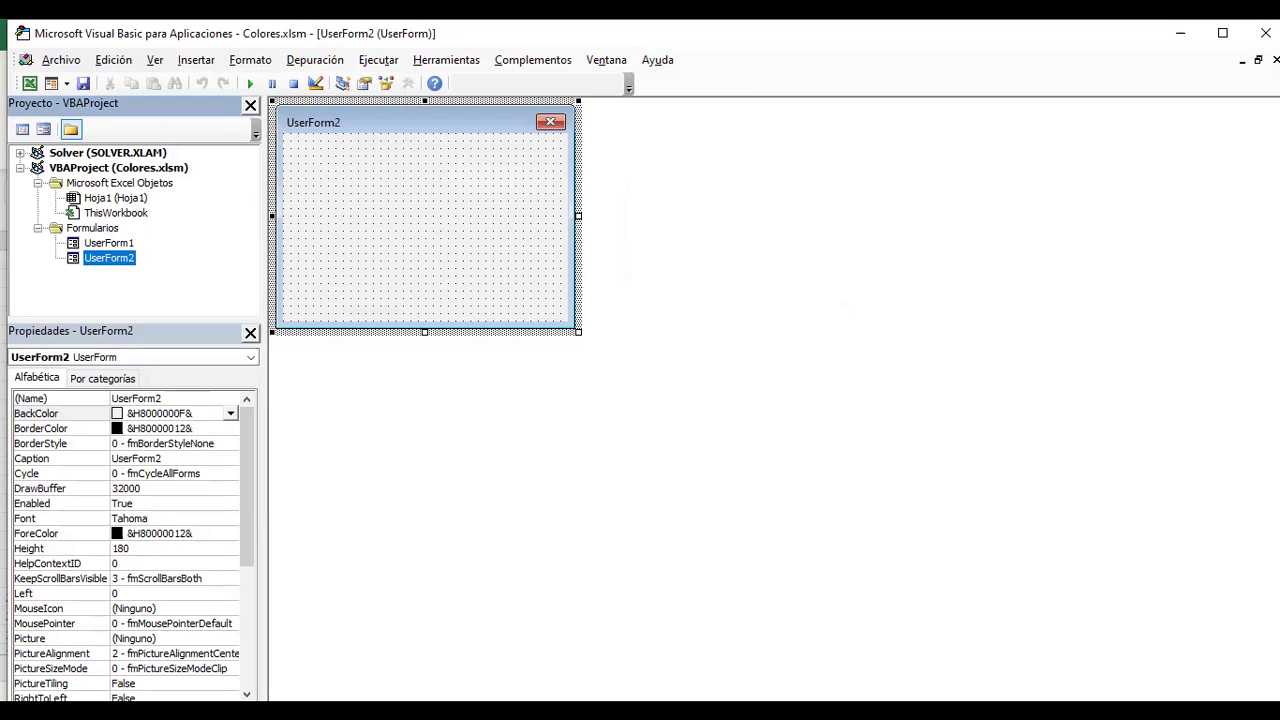
click(425, 225)
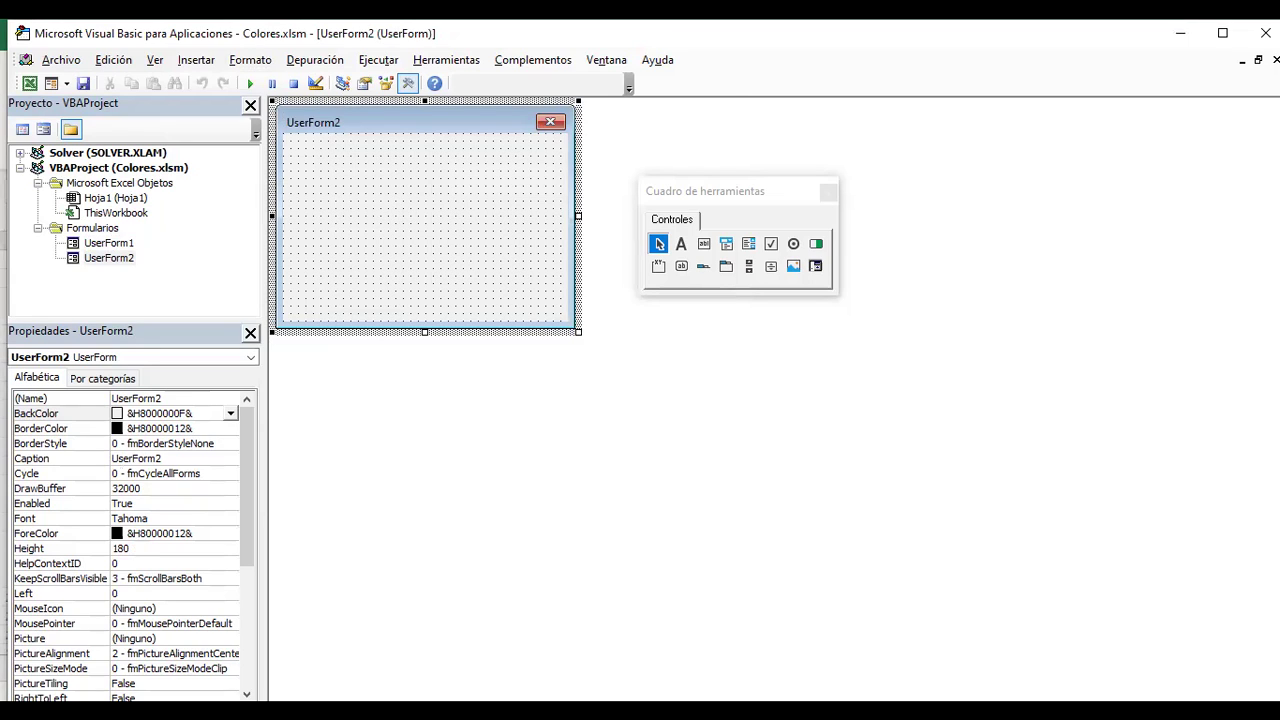
- Set UserForm2's Caption to 'Conversor de temperaturas'
click(136, 458)
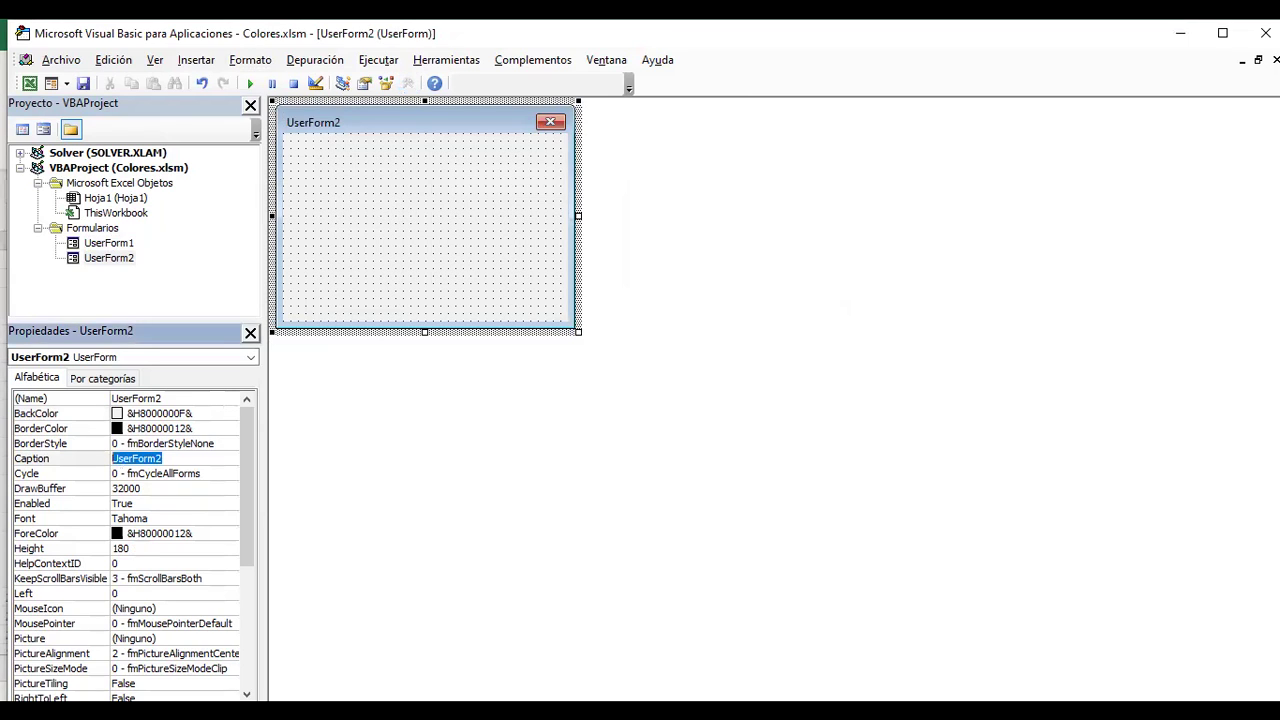
text(Conversor de temperaturas)
key(Return)
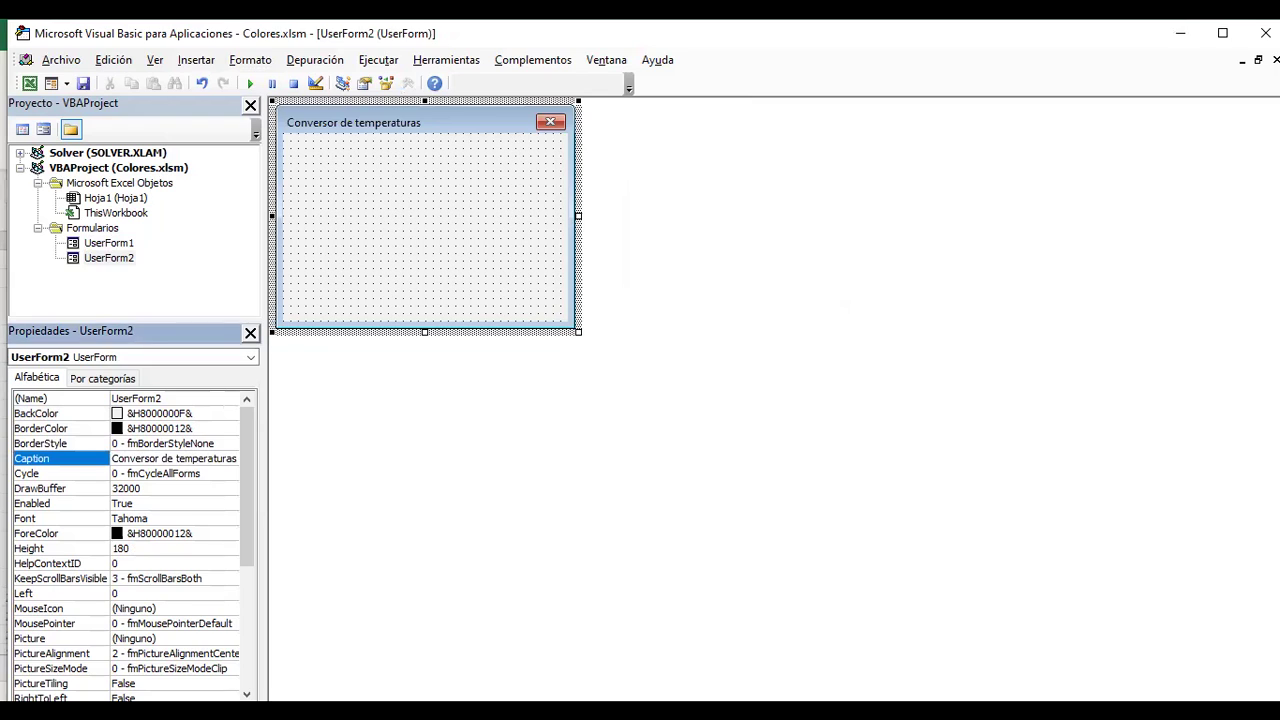
- Place a vertical scrollbar on UserForm2
click(408, 83)
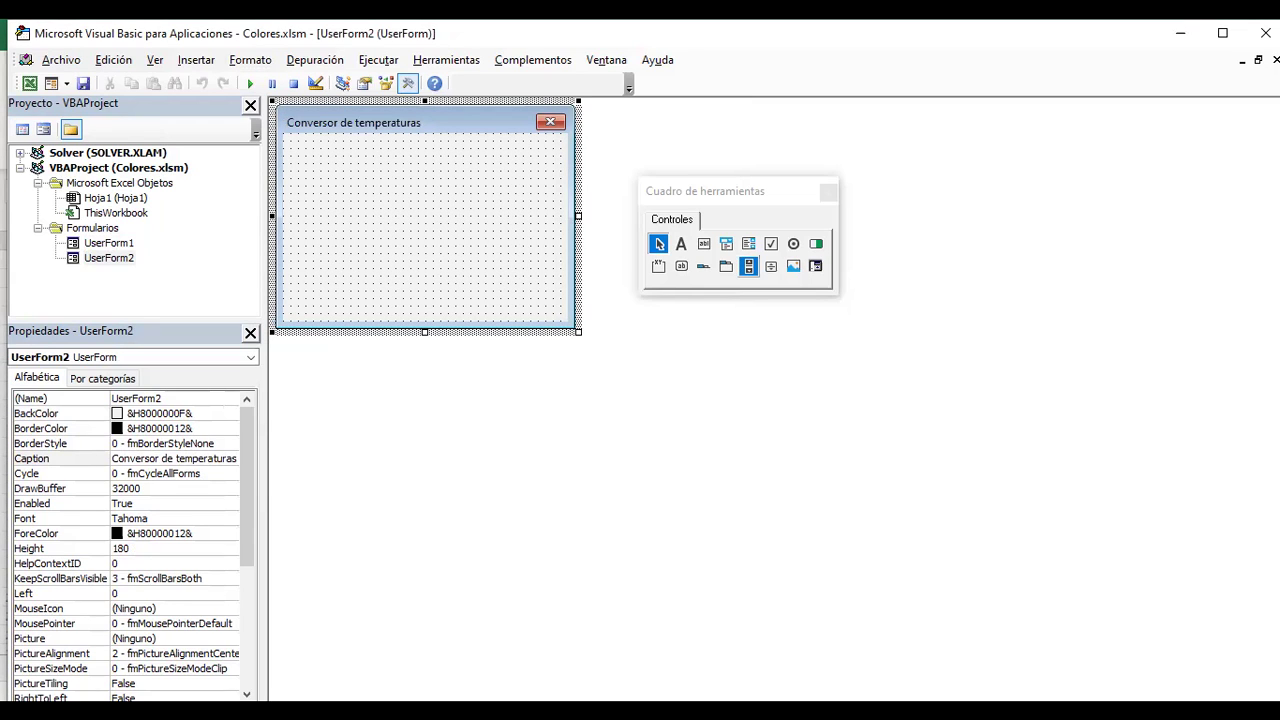
click(749, 266)
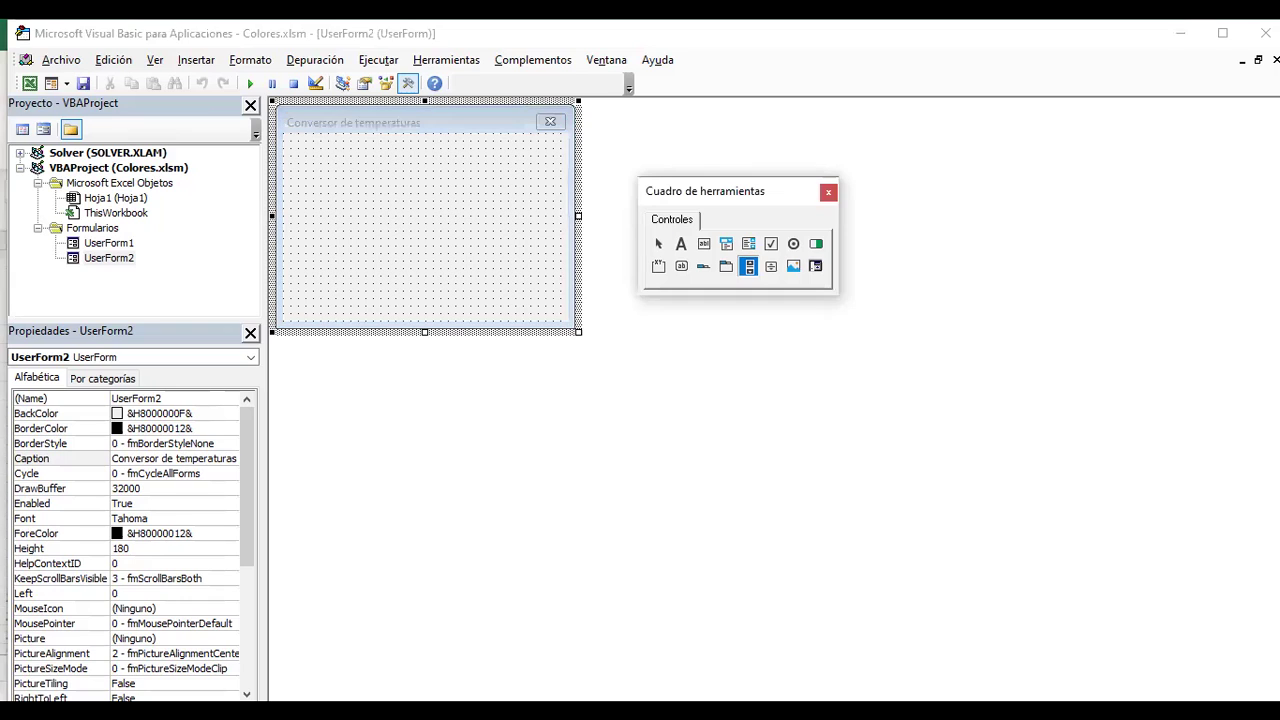
click(423, 154)
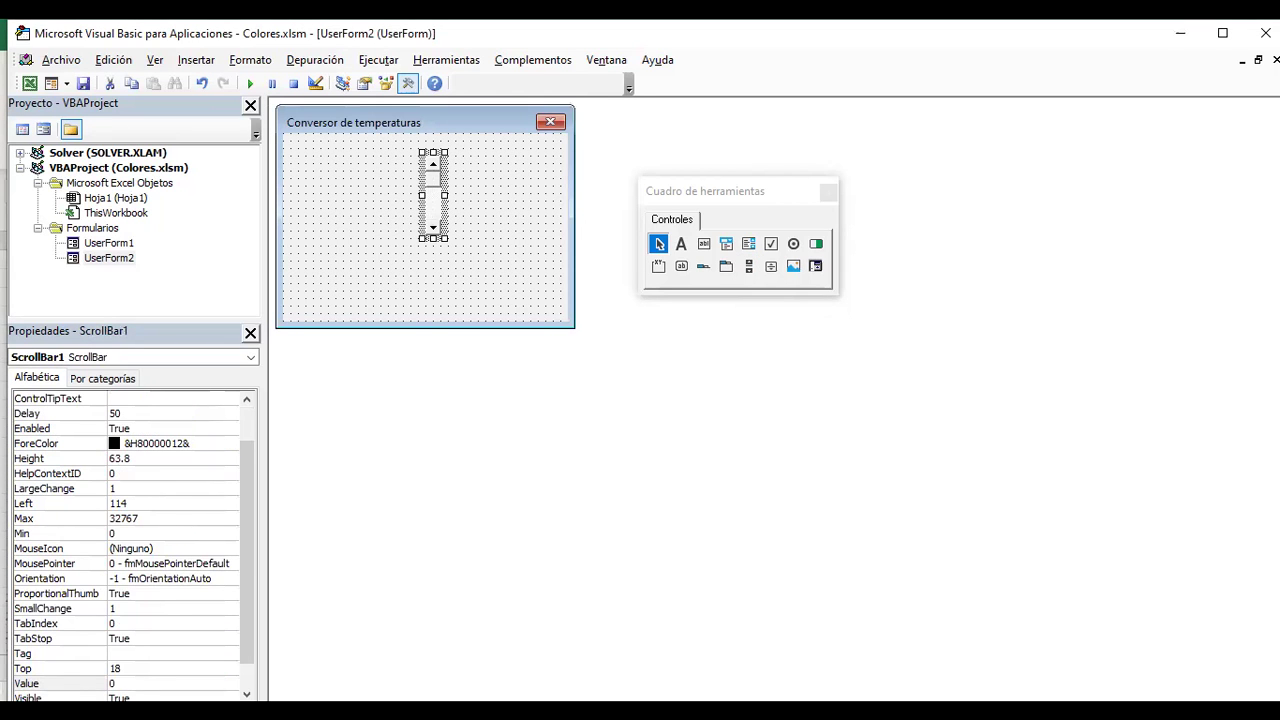
- Add a label captioned 'Grados Centígrados' at the form's left
click(350, 260)
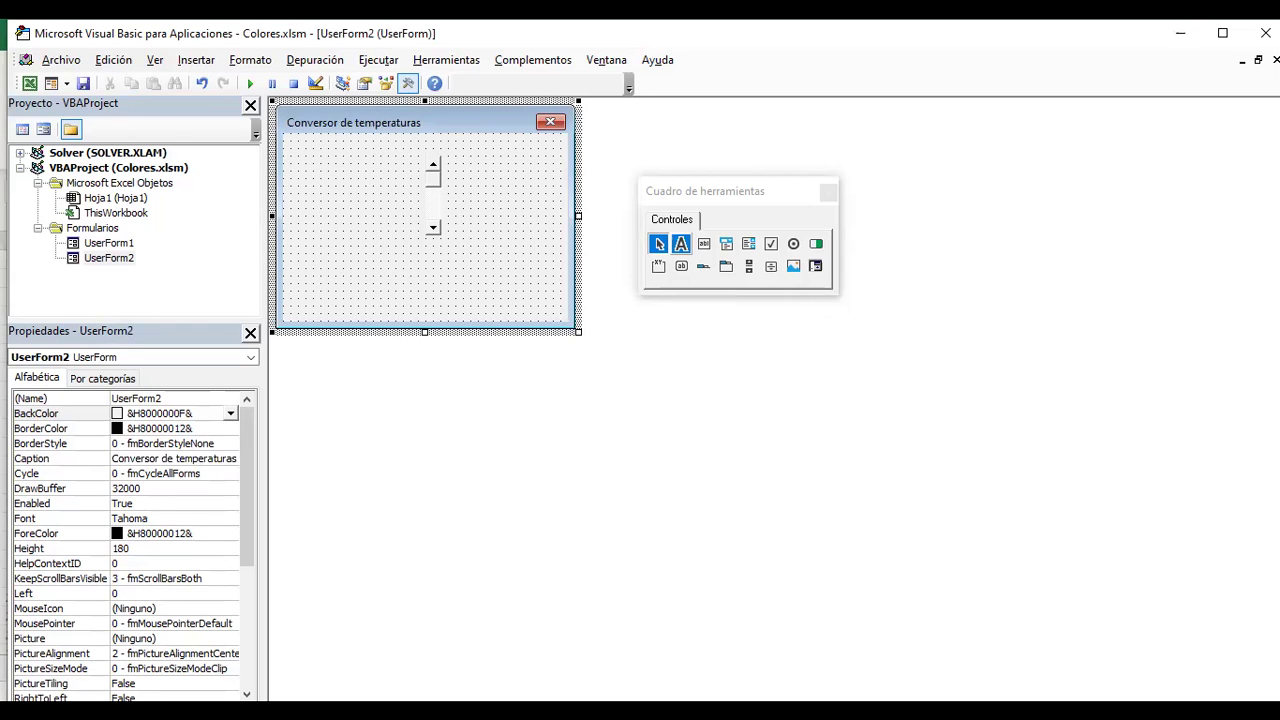
click(681, 243)
click(288, 259)
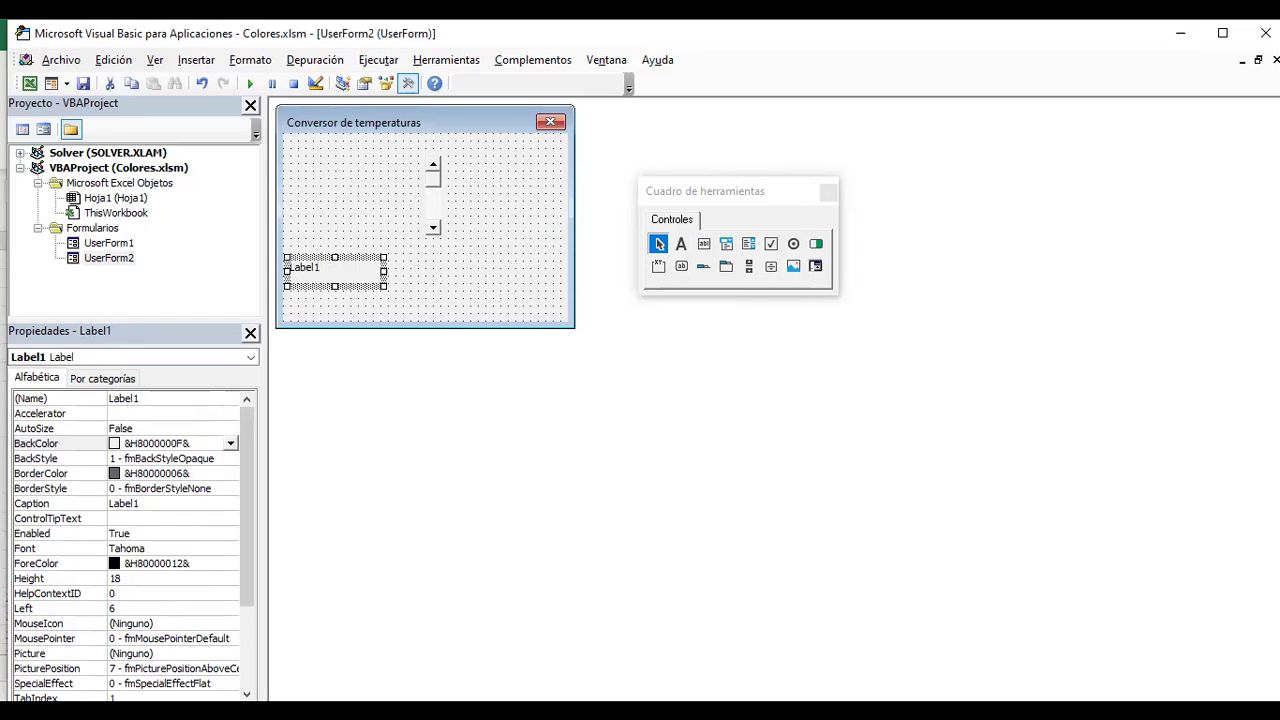
click(124, 503)
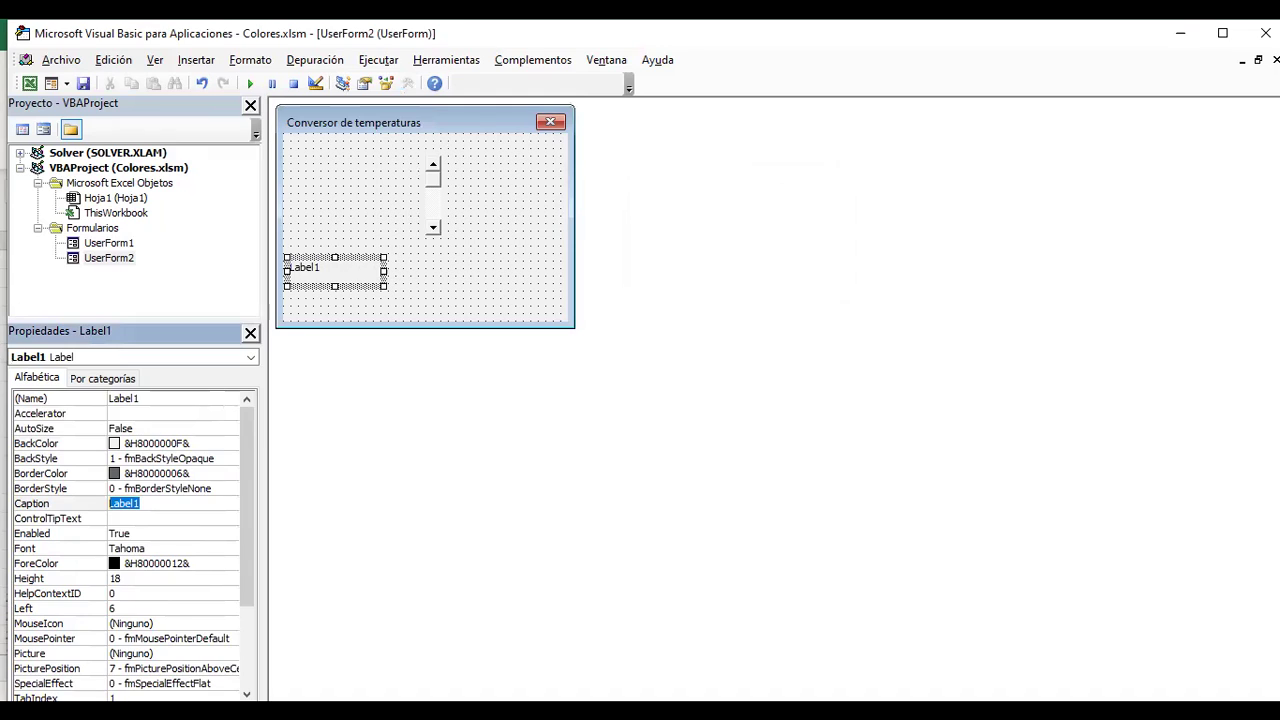
text(Grados Centr)
key(BackSpace)
text(ígra)
text(dos)
key(Return)
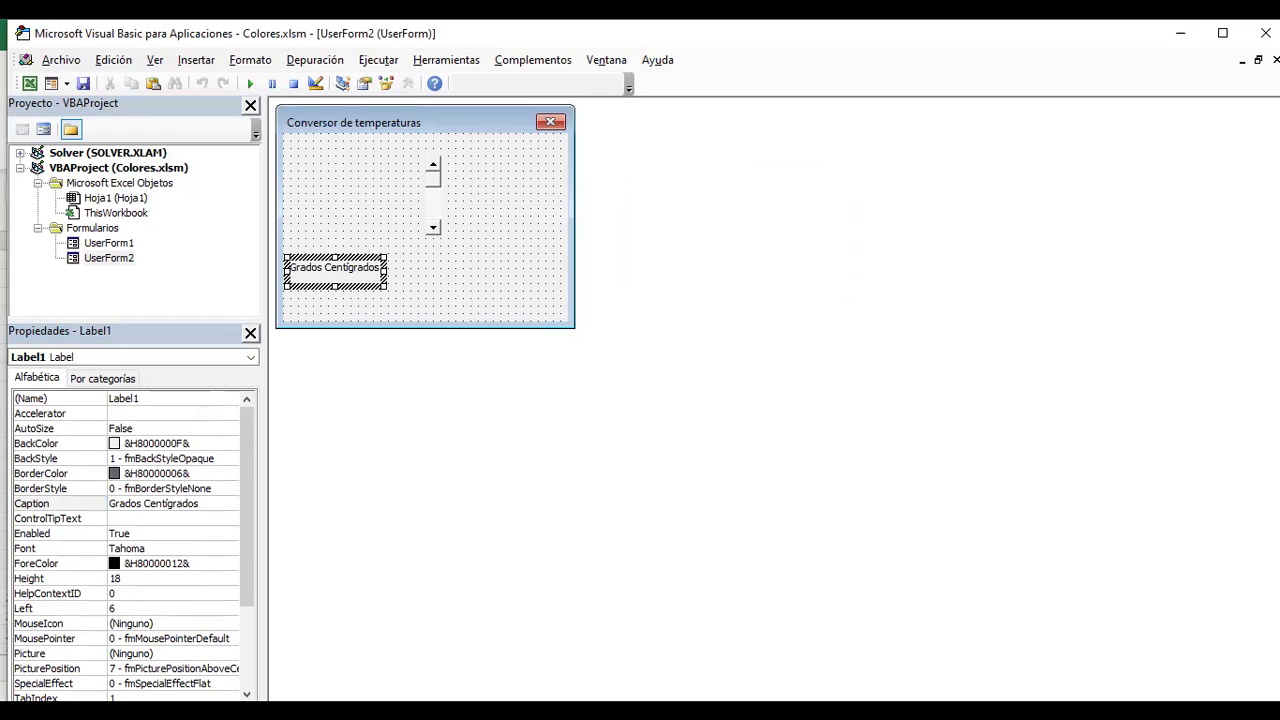
- Duplicate the label to the right of the scrollbar and caption it 'Grados Farenheit'
key(ctrl+c)
key(ctrl+v)
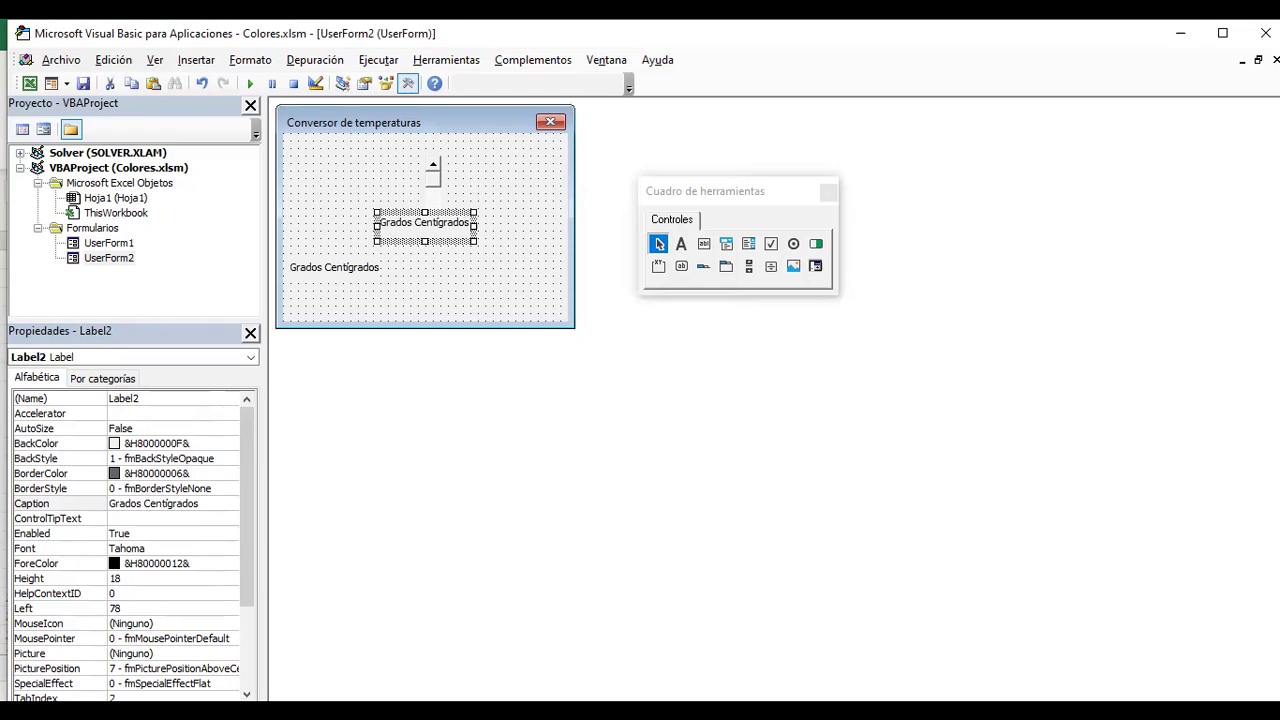
mouse_move(425, 222)
mouse_down()
mouse_move(468, 278)
mouse_move(494, 259)
mouse_up()
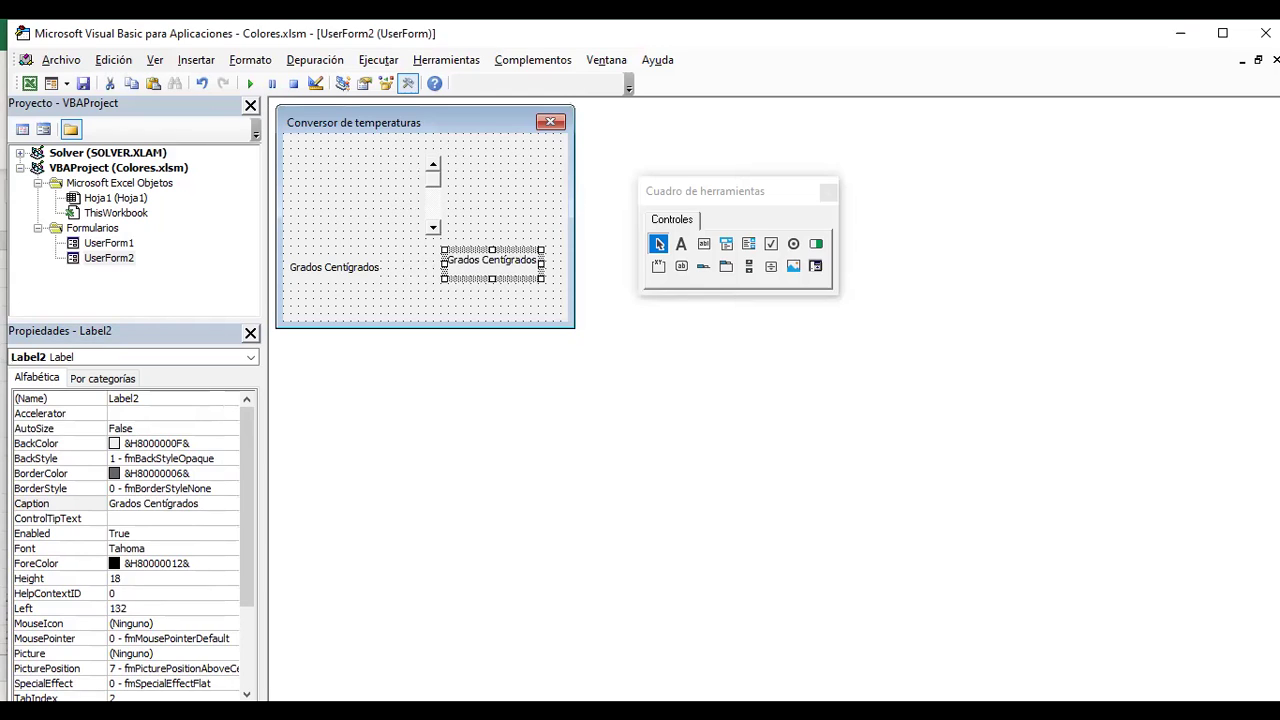
double_click(494, 259)
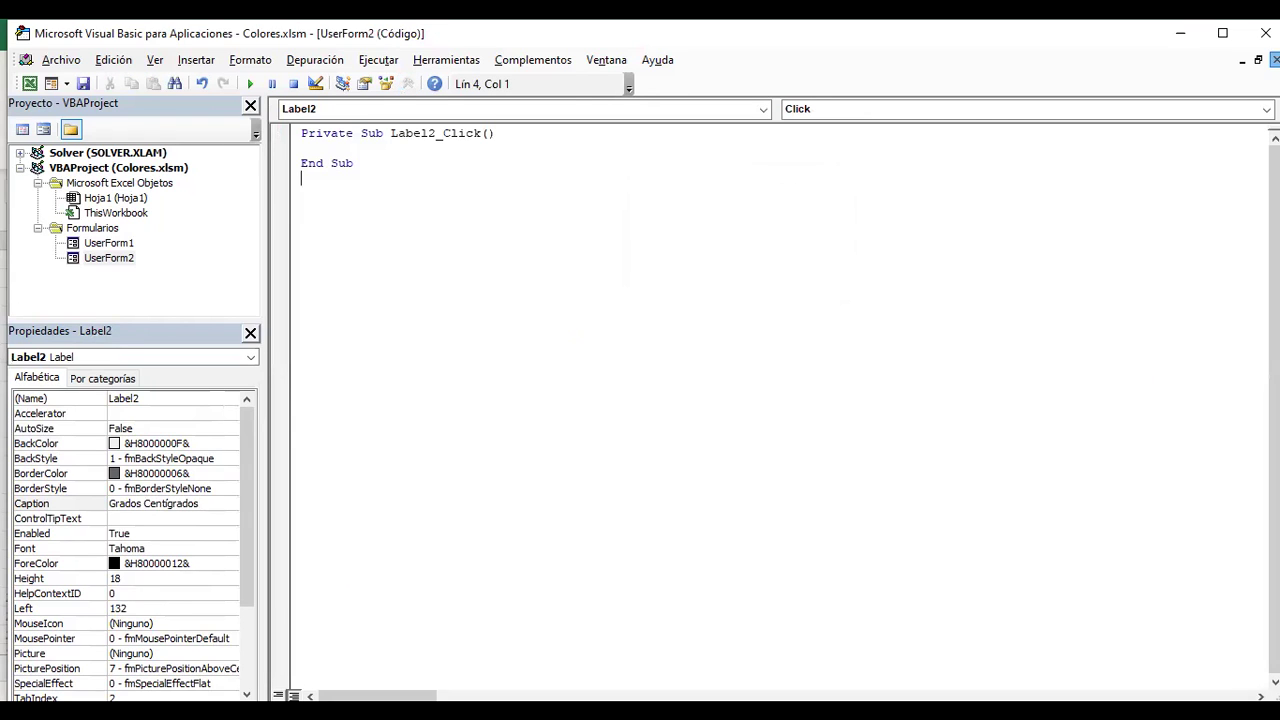
click(1275, 60)
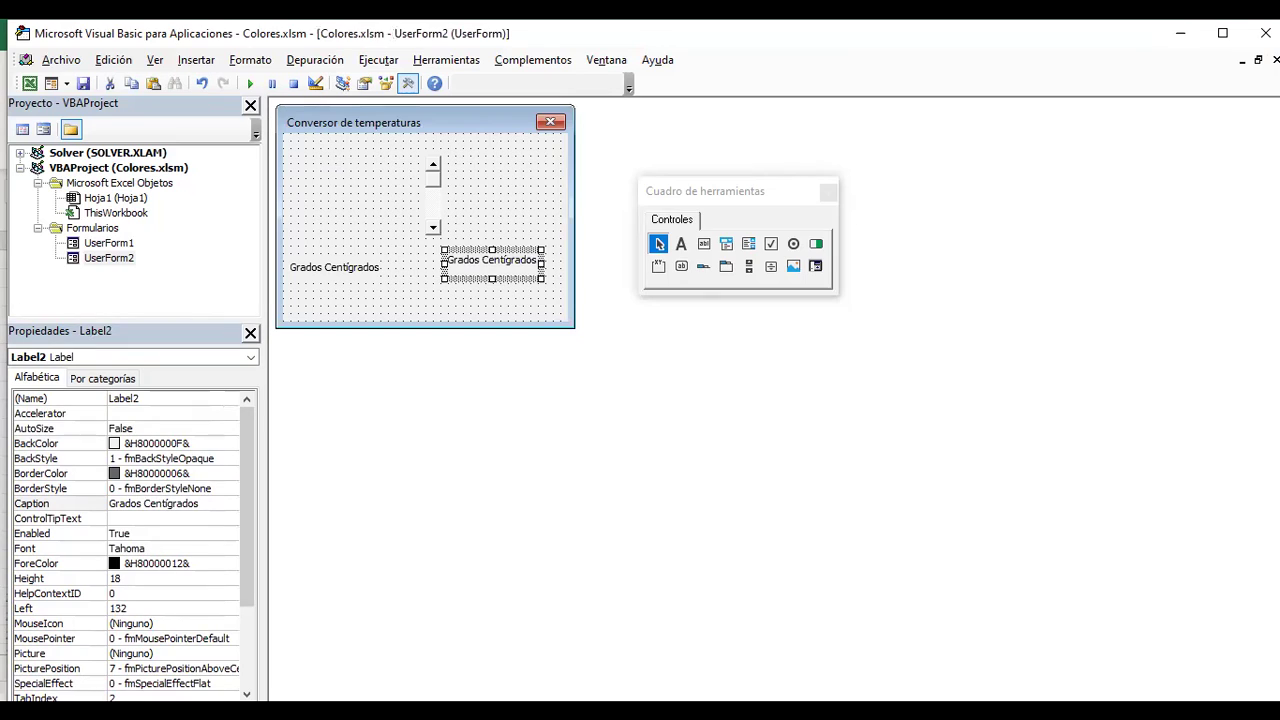
double_click(171, 503)
text(Farenhe)
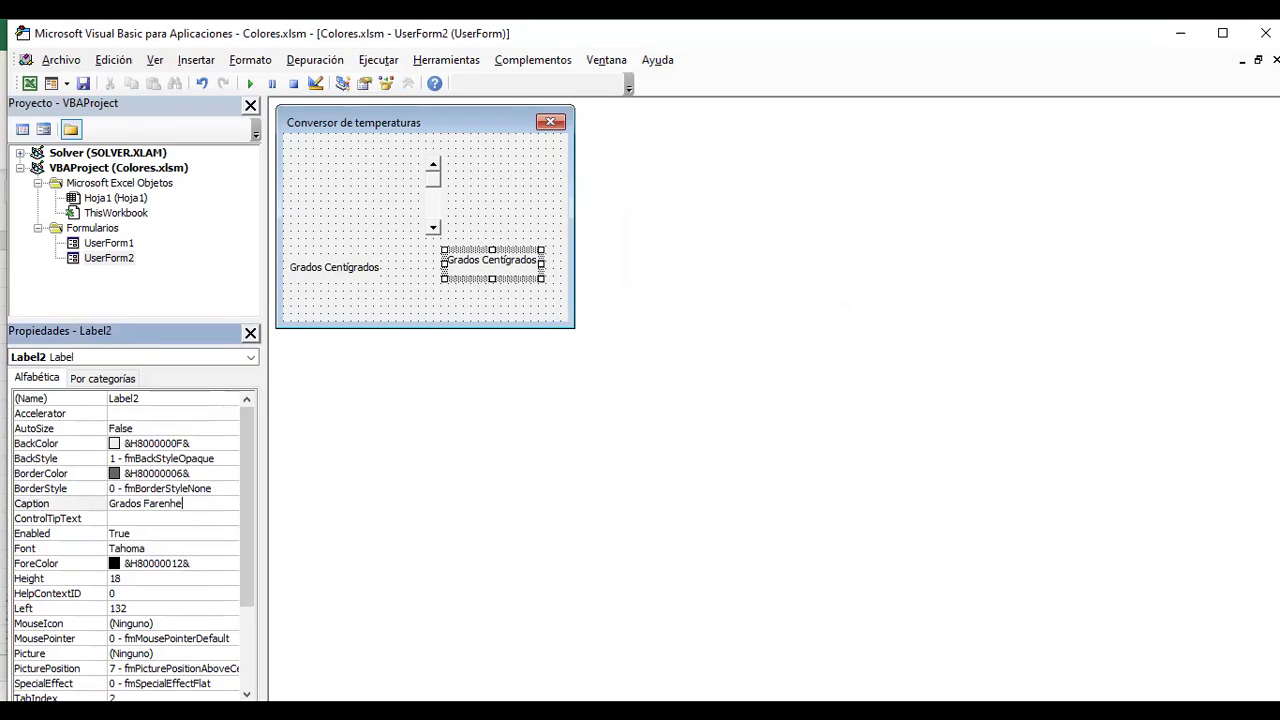
text(it)
key(Return)
key(Tab)
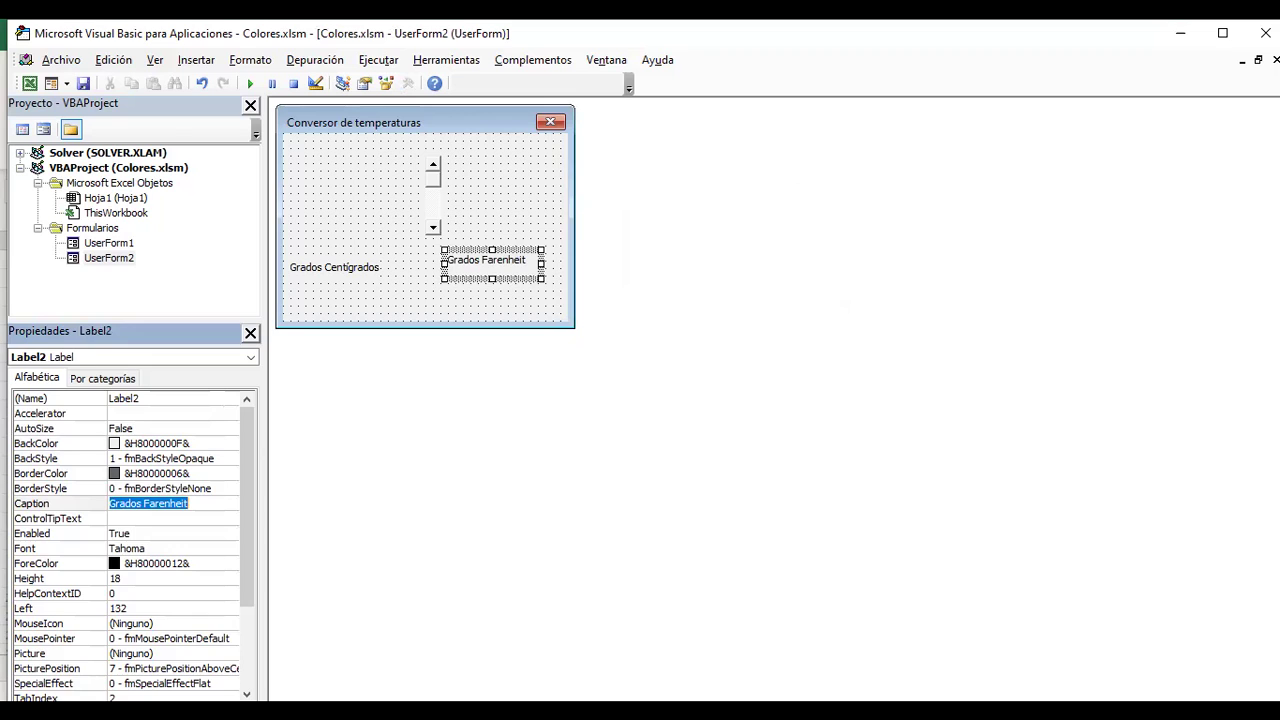
- Nudge the Grados Farenheit label and make the scrollbar slightly taller
click(433, 195)
click(490, 260)
drag(463, 265, 478, 265)
click(433, 195)
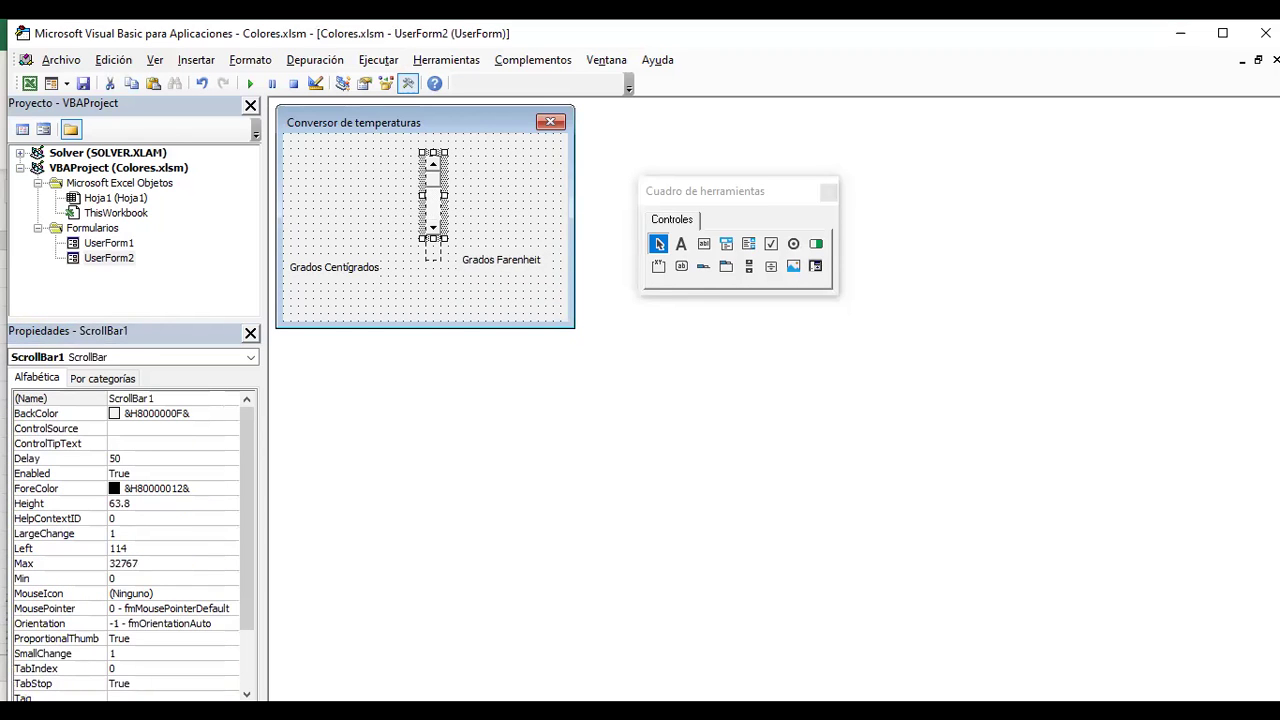
drag(433, 297, 433, 300)
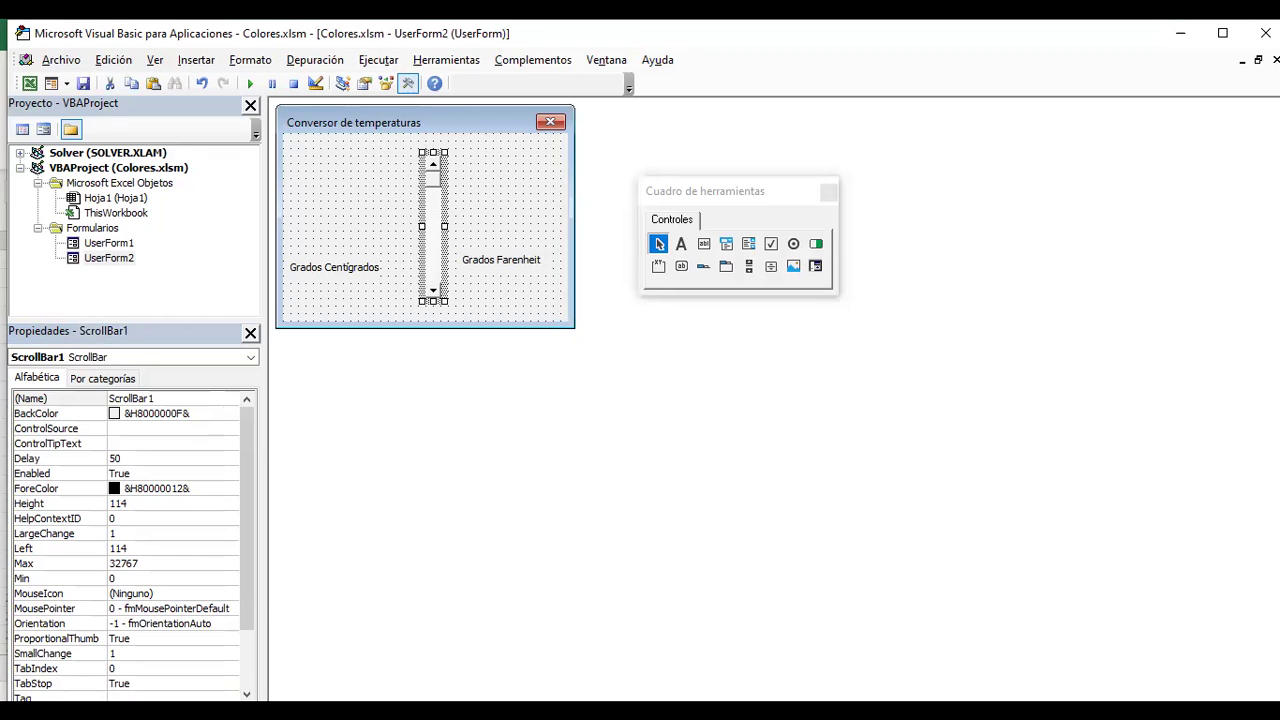
- Move the Grados Farenheit label lower and adjust the scrollbar and Centígrados label positions
click(500, 262)
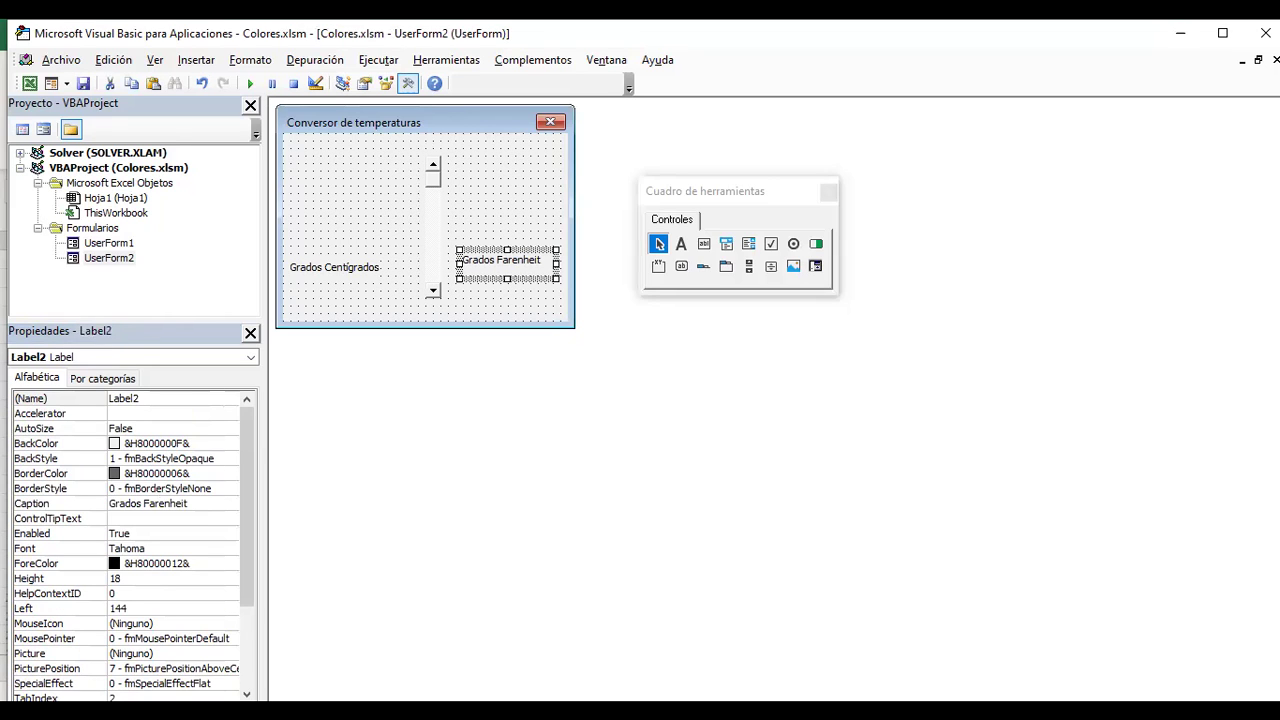
drag(500, 262, 500, 285)
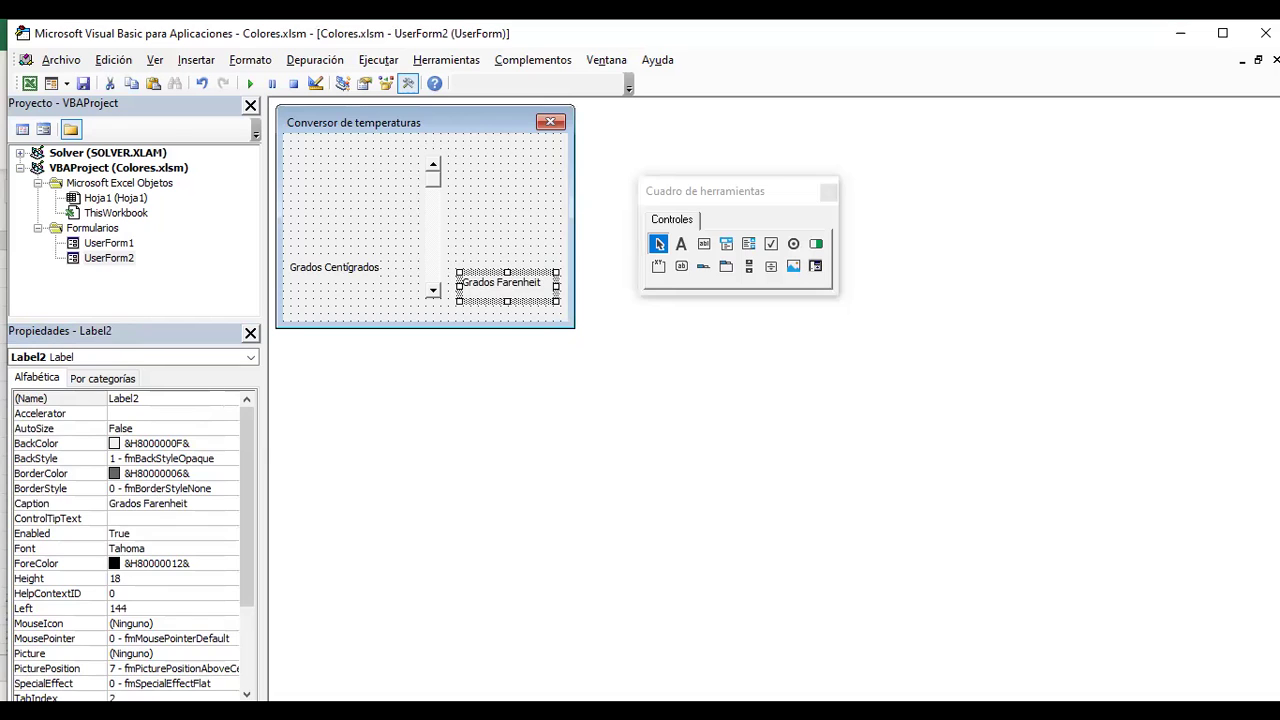
key(ctrl+a)
click(350, 200)
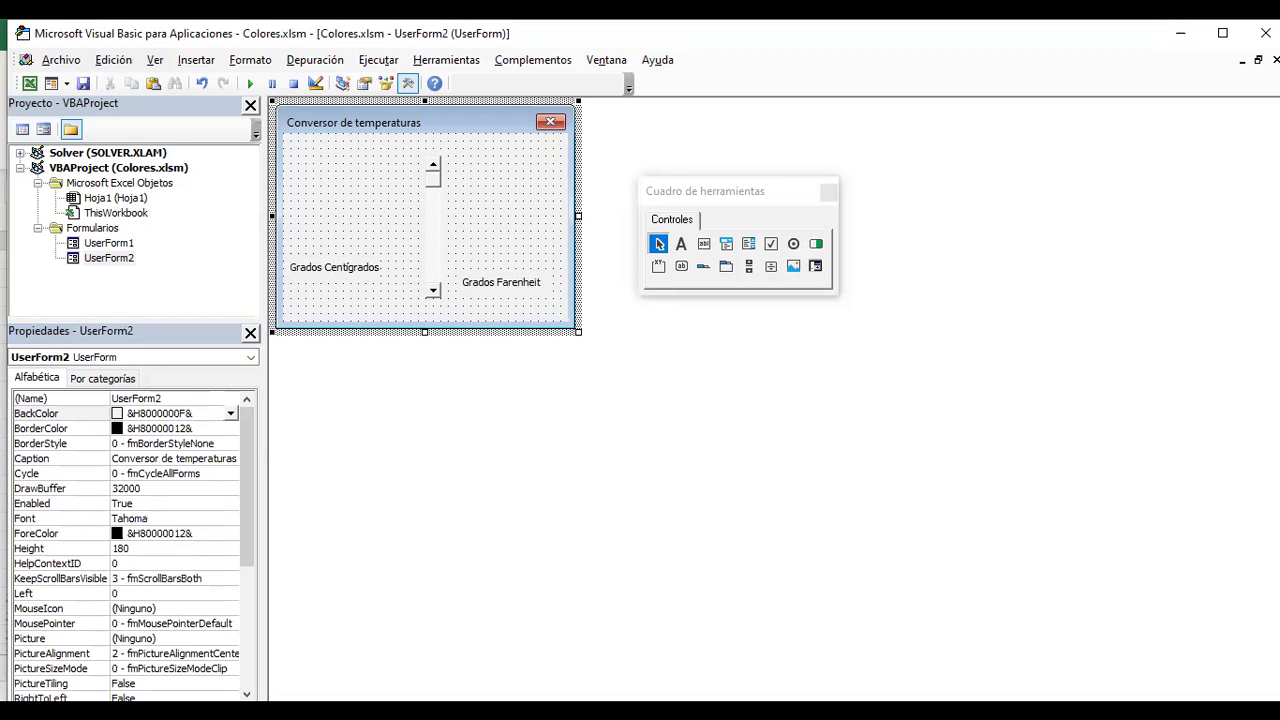
click(425, 220)
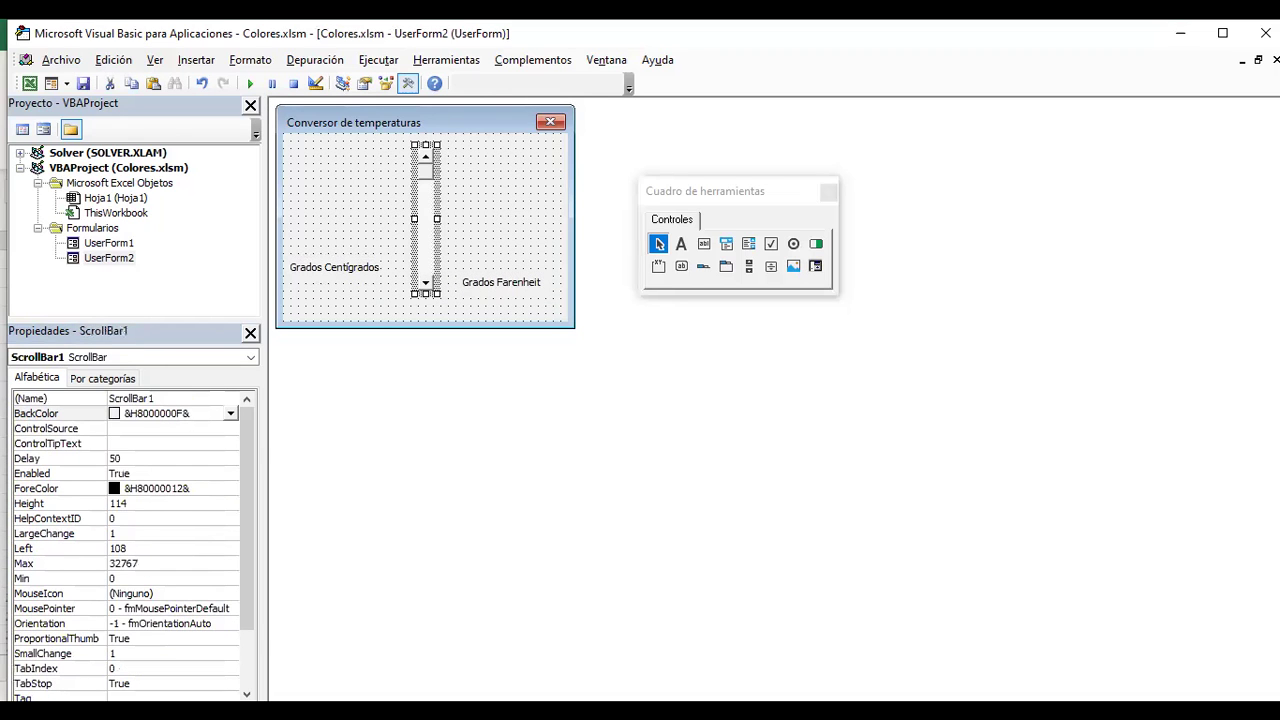
drag(425, 229, 425, 228)
drag(335, 267, 335, 282)
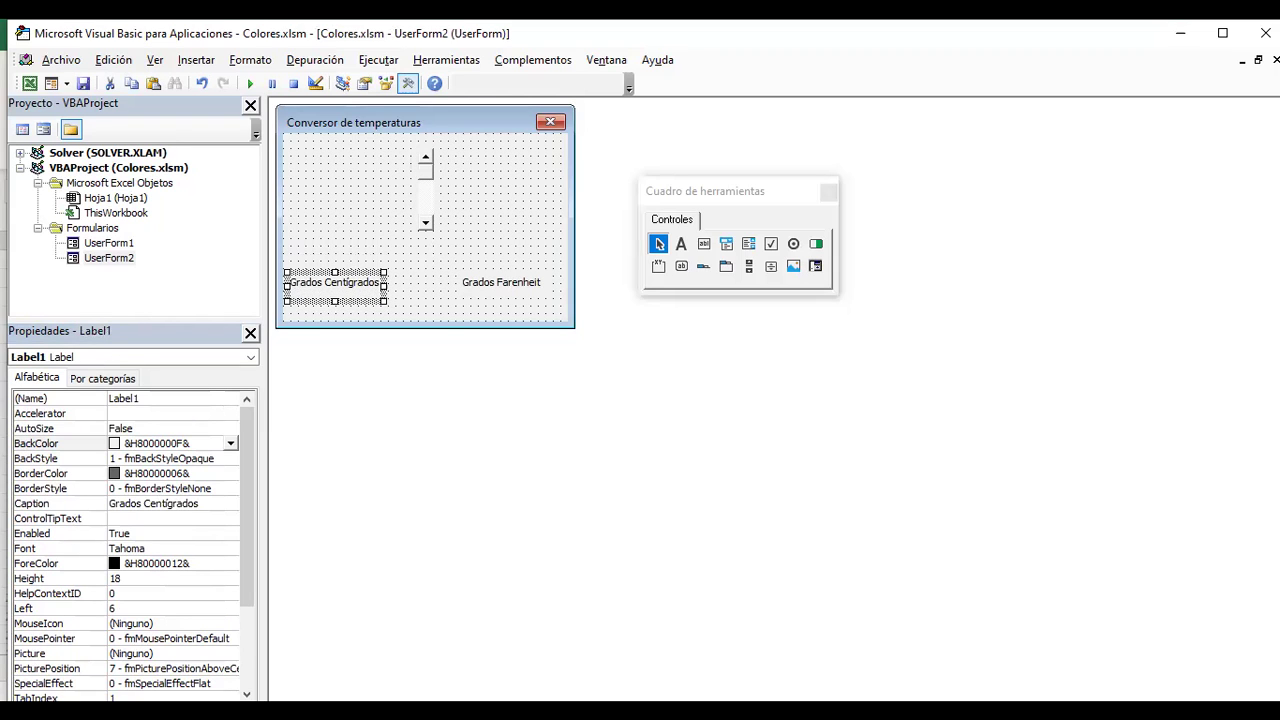
click(500, 282)
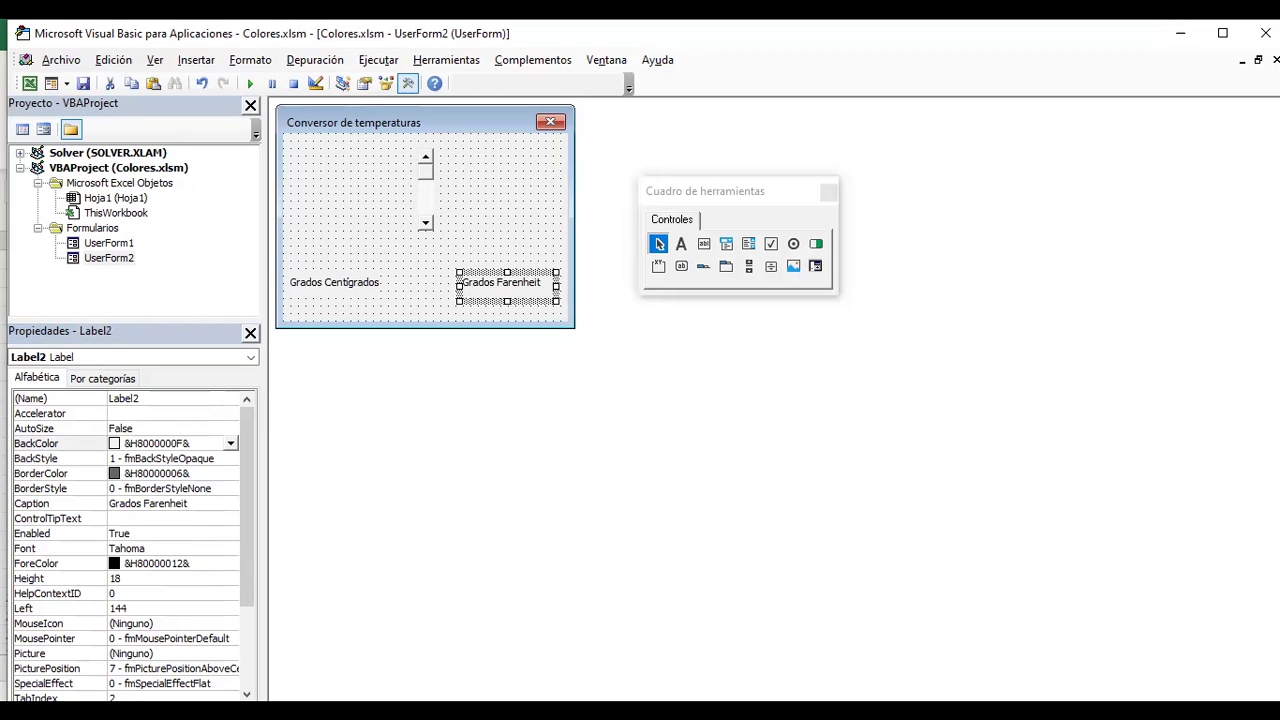
click(426, 190)
- Align the Grados Centígrados and Grados Farenheit labels by their middles
click(334, 285)
ctrl+click(500, 282)
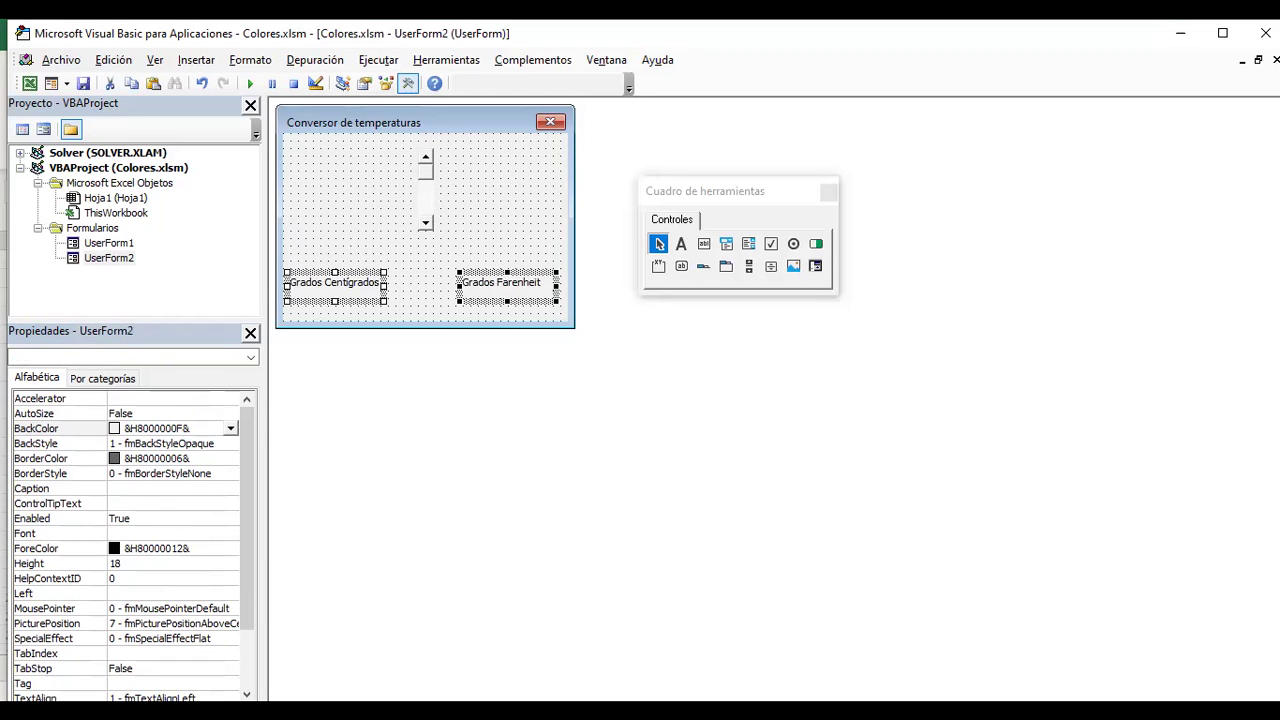
right_click(488, 272)
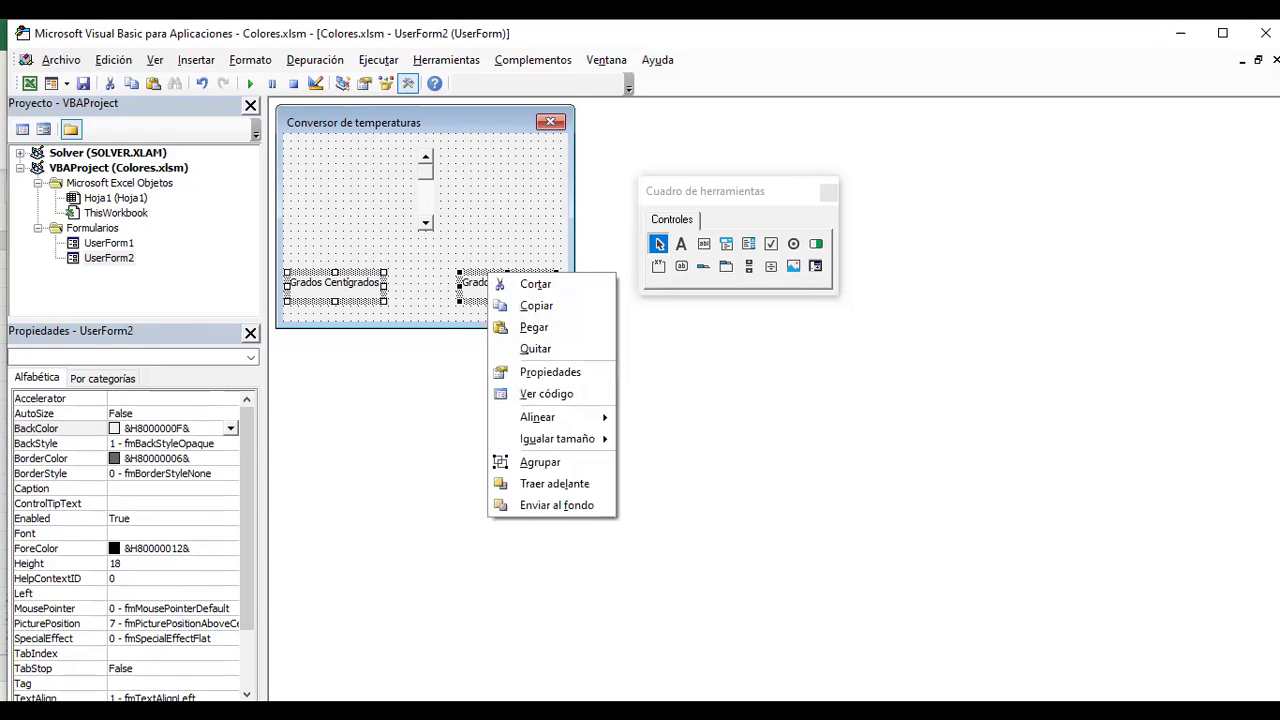
mouse_move(537, 417)
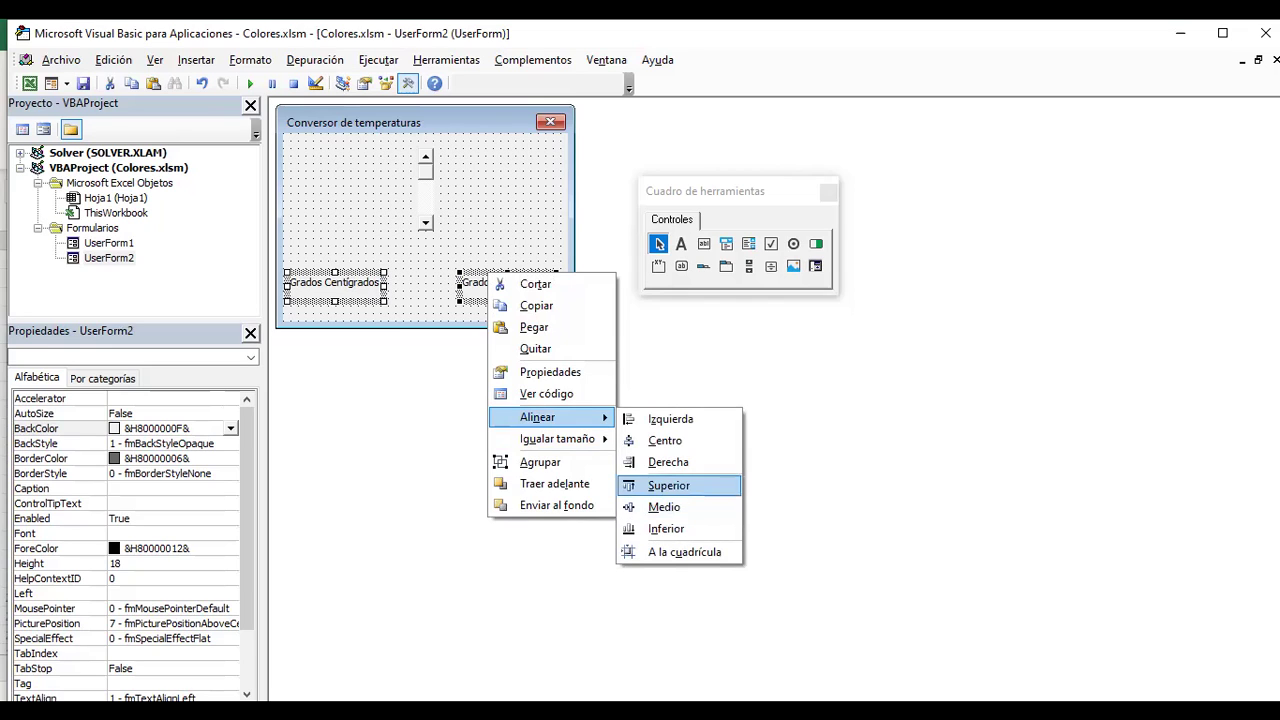
click(664, 507)
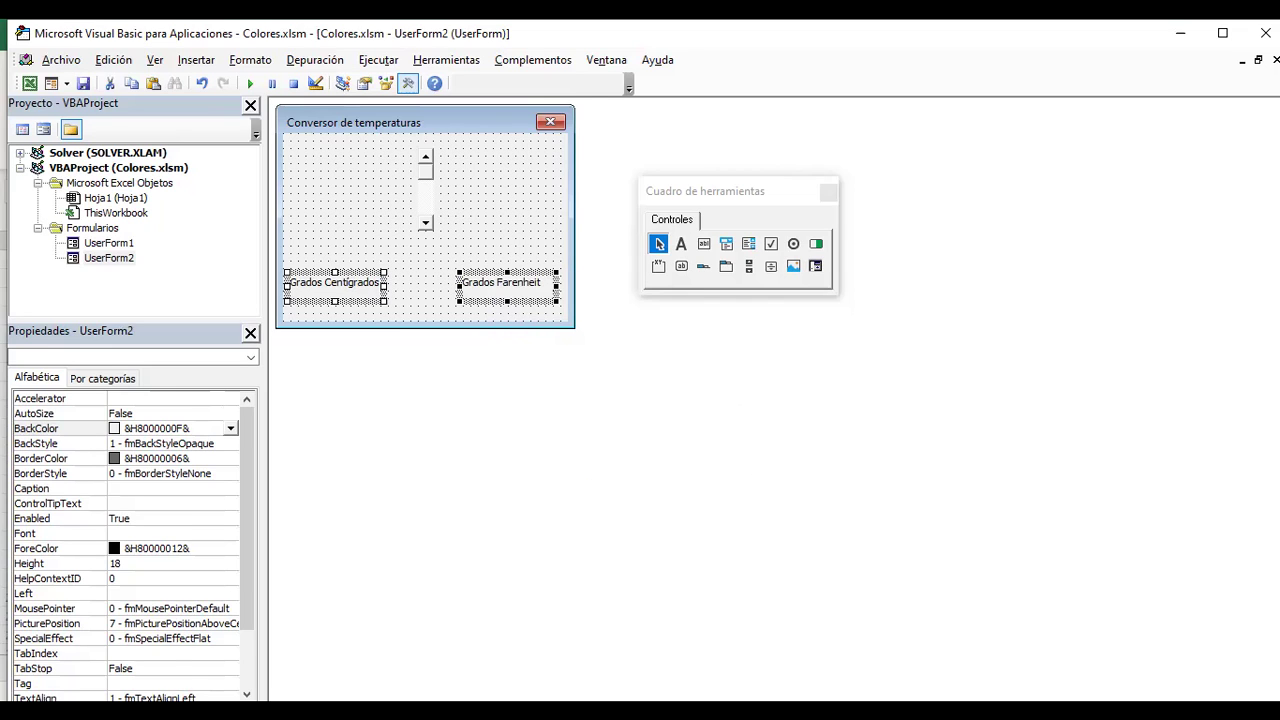
key(Escape)
- Move both labels up beside the scrollbar and stretch the scrollbar to Height 120
click(425, 190)
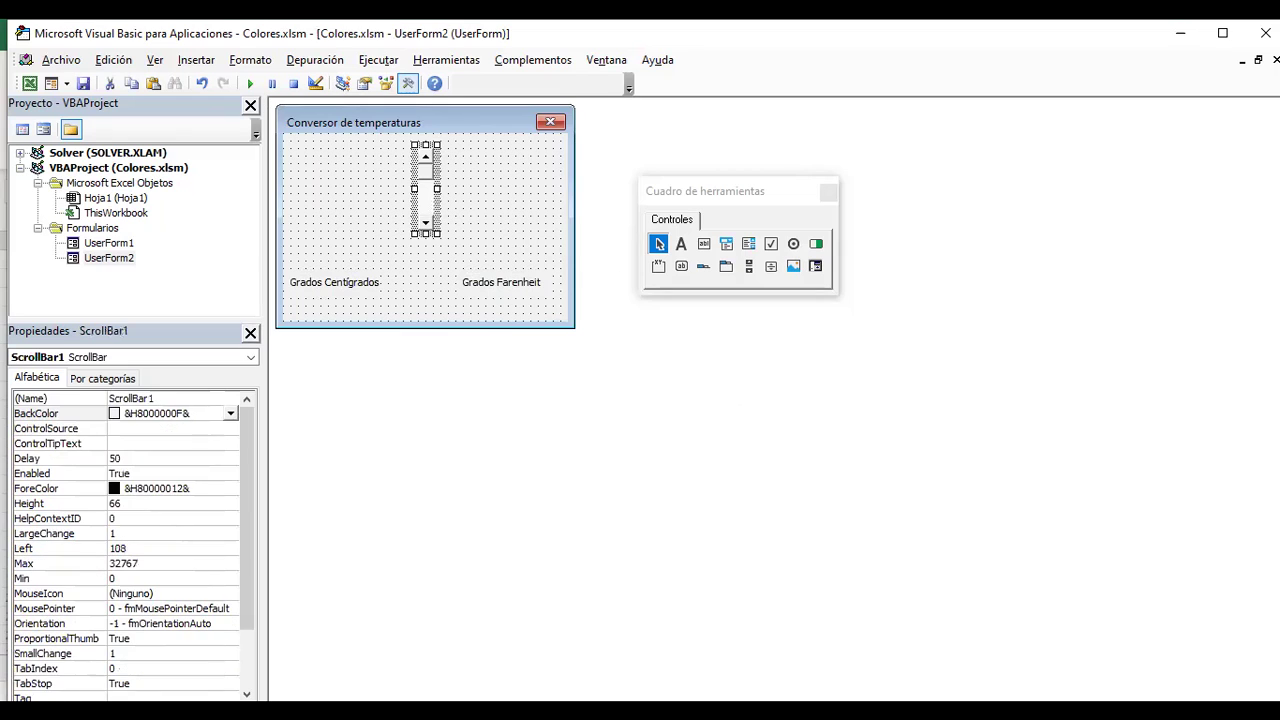
drag(425, 234, 425, 266)
click(335, 282)
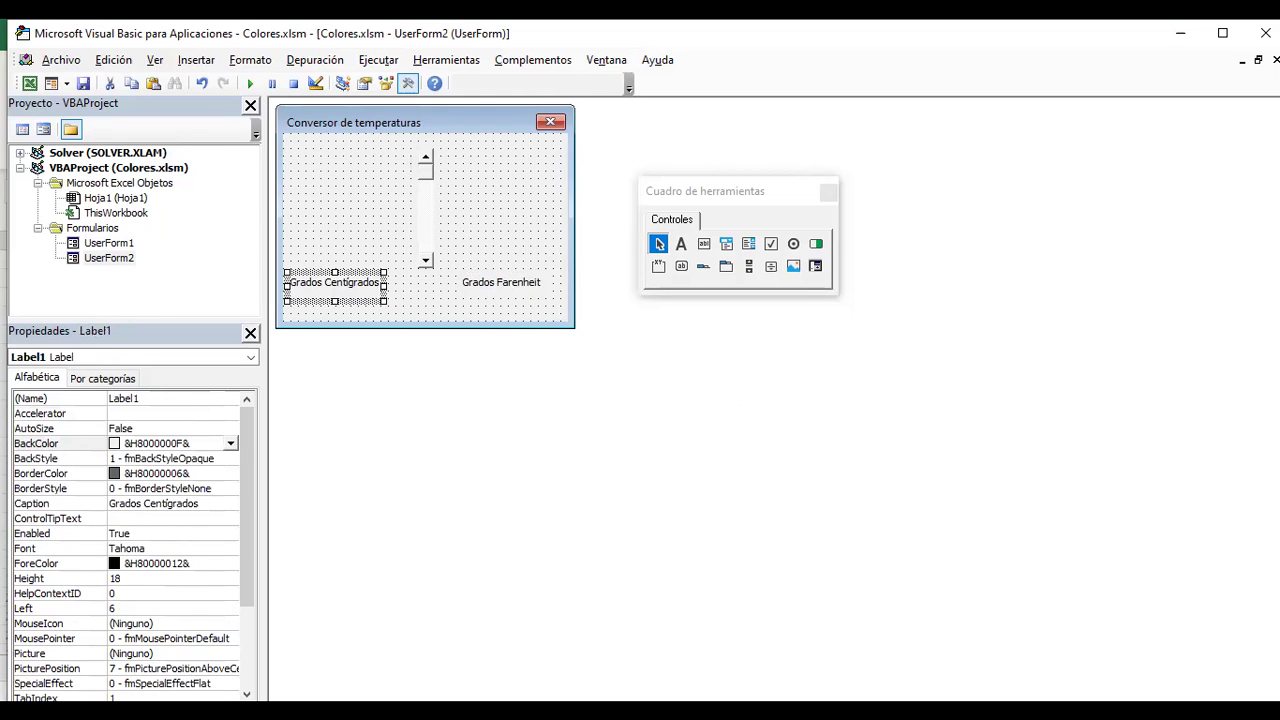
ctrl+click(500, 282)
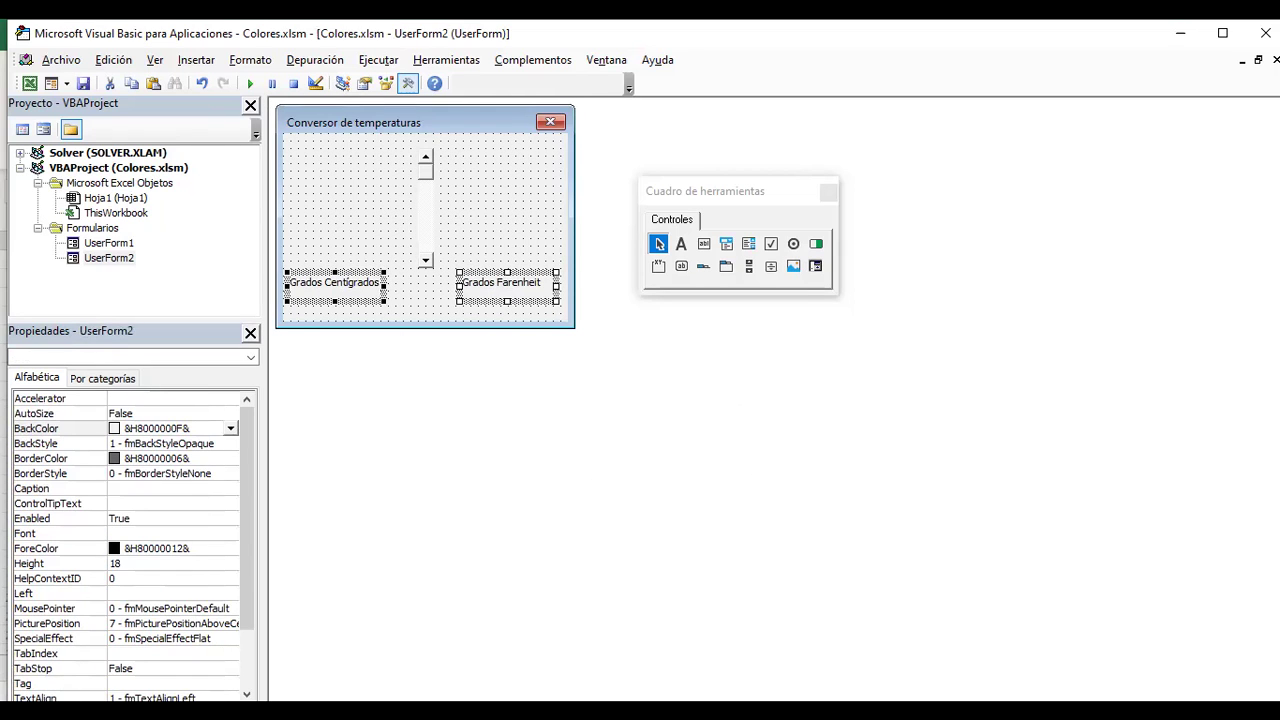
drag(335, 282, 335, 259)
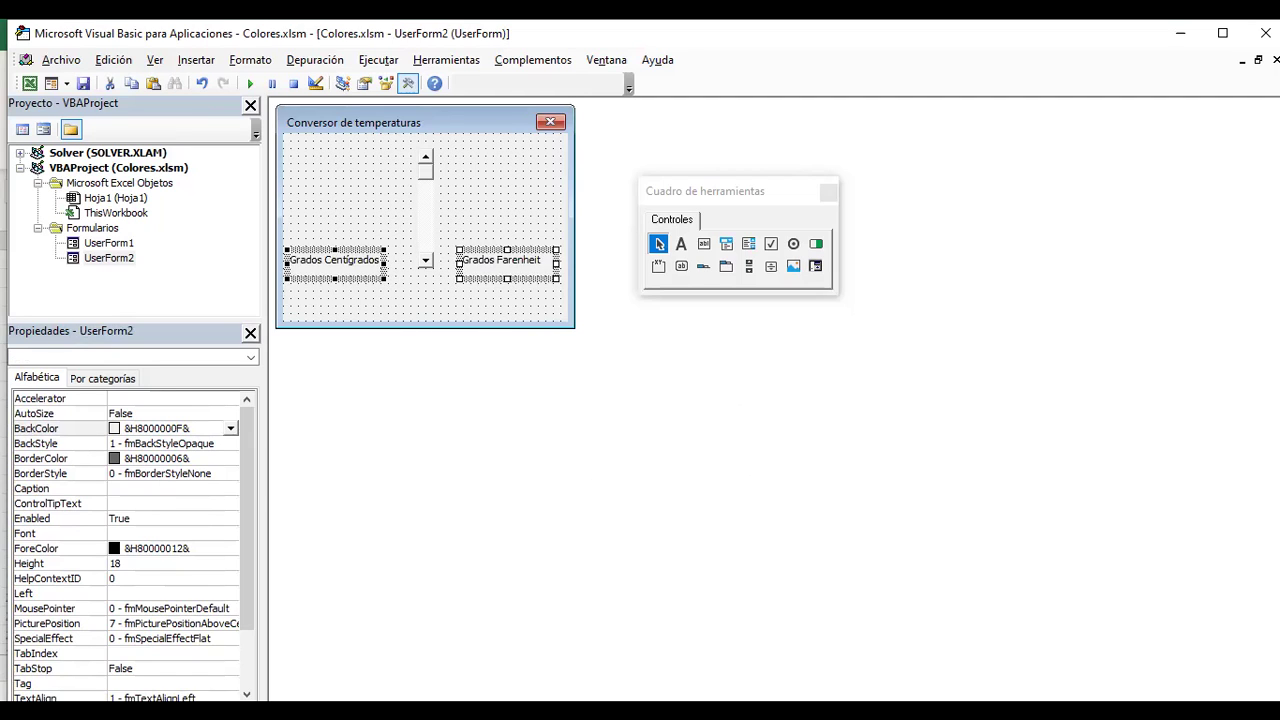
click(420, 300)
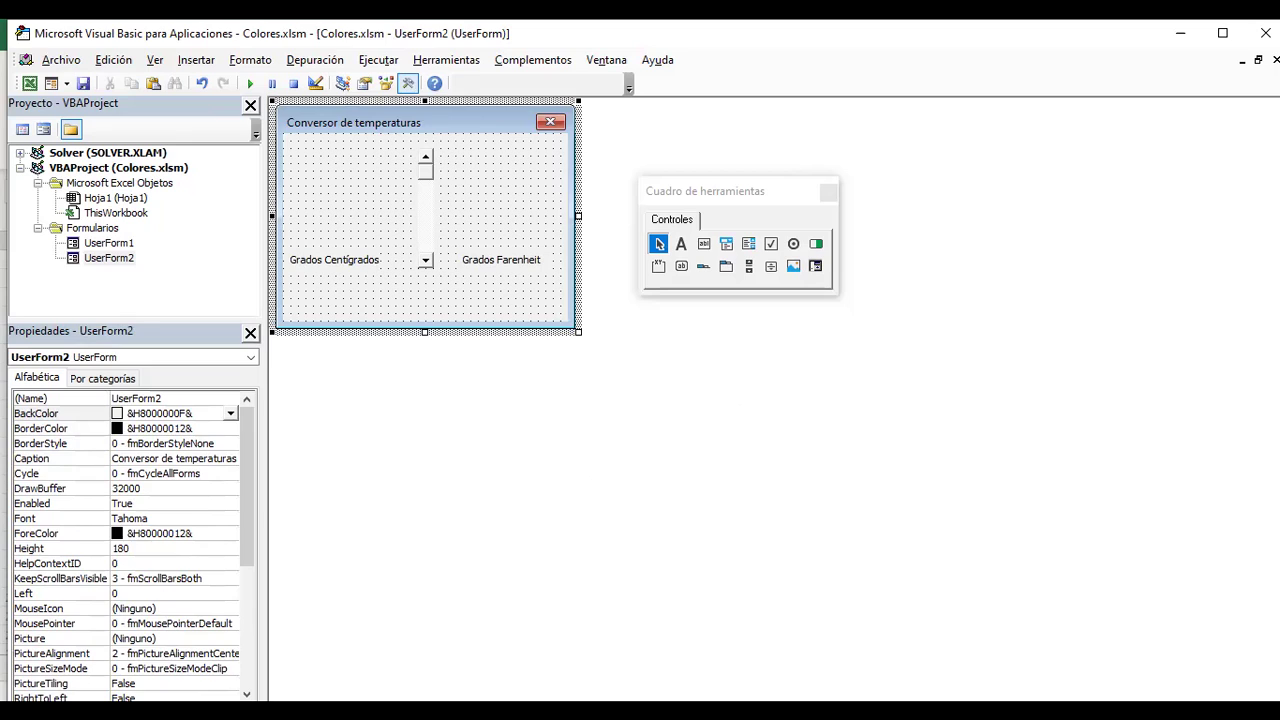
click(425, 210)
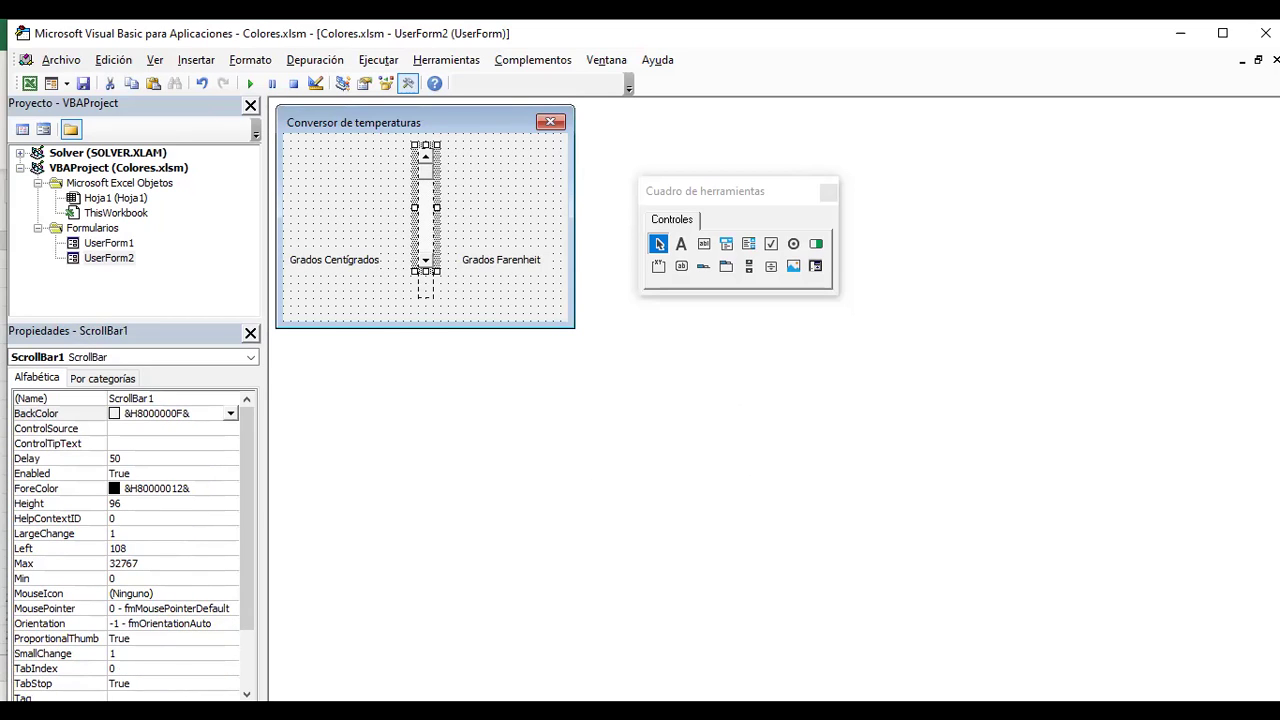
drag(426, 297, 426, 300)
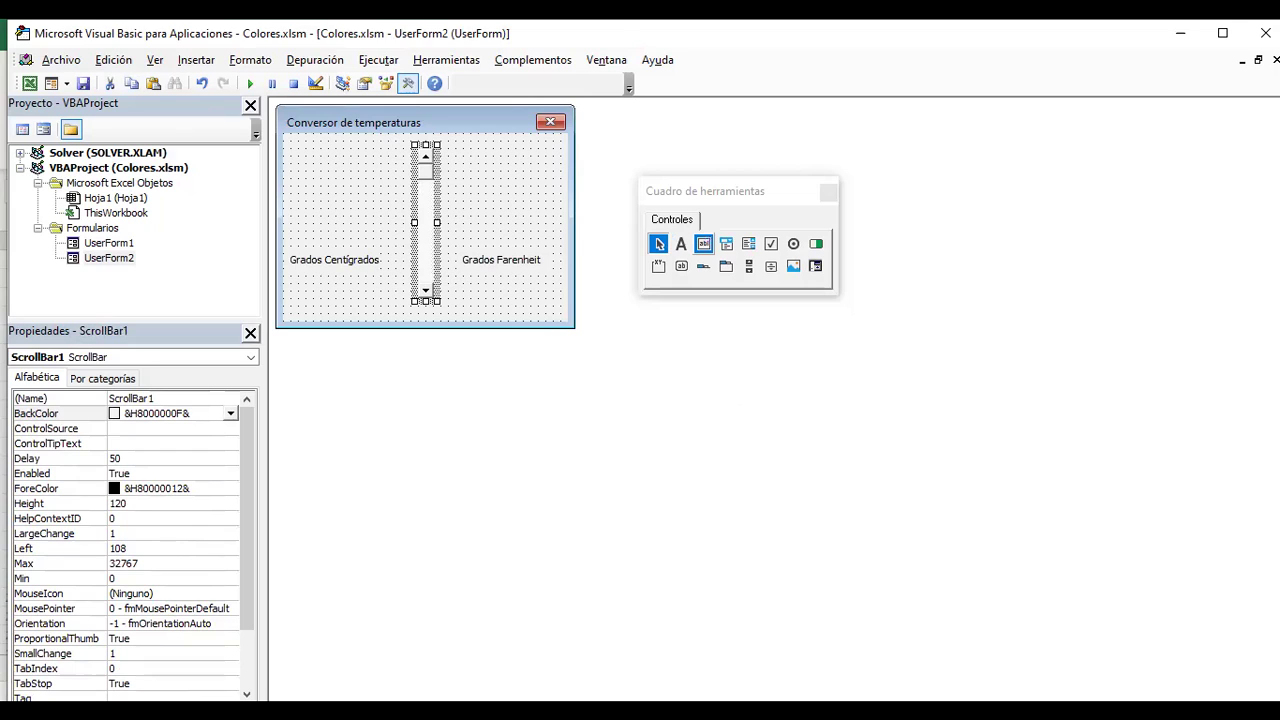
- Add a narrower text box under the Grados Centígrados label
click(704, 243)
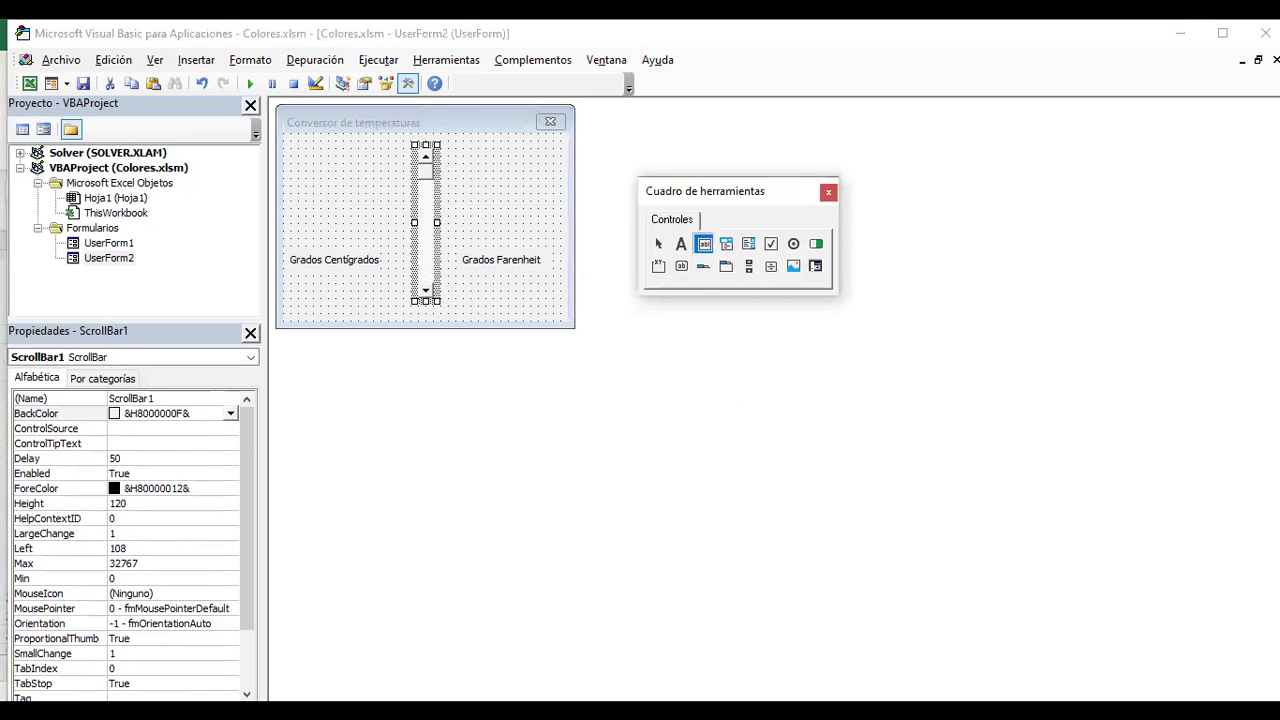
click(289, 283)
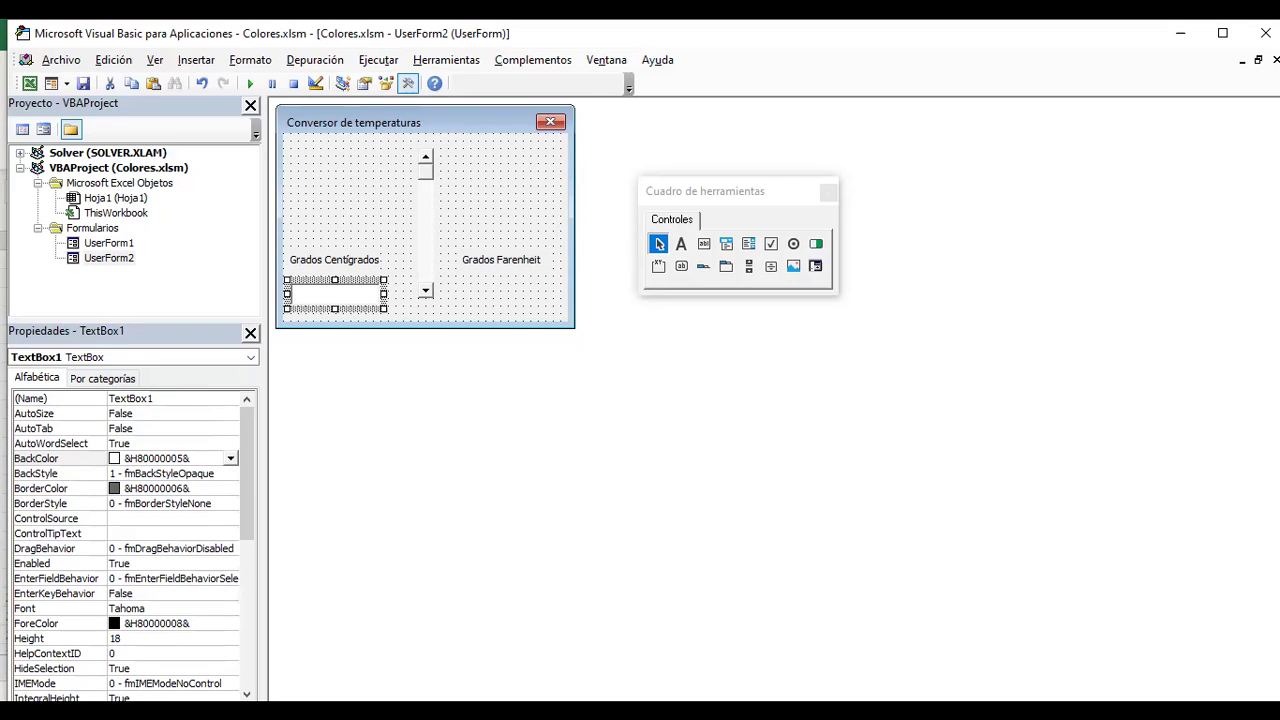
drag(366, 293, 369, 293)
- Nudge the Grados Centígrados and Grados Farenheit labels up one grid step together
click(335, 260)
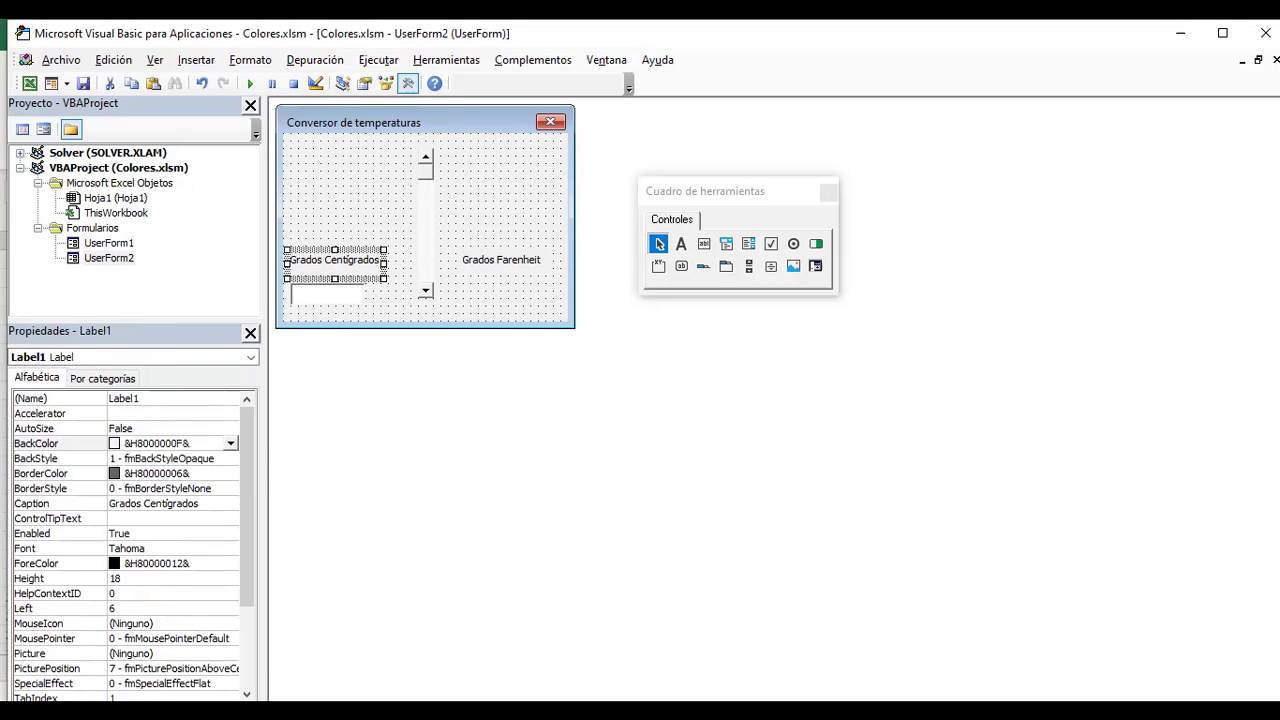
ctrl+click(425, 220)
ctrl+click(500, 260)
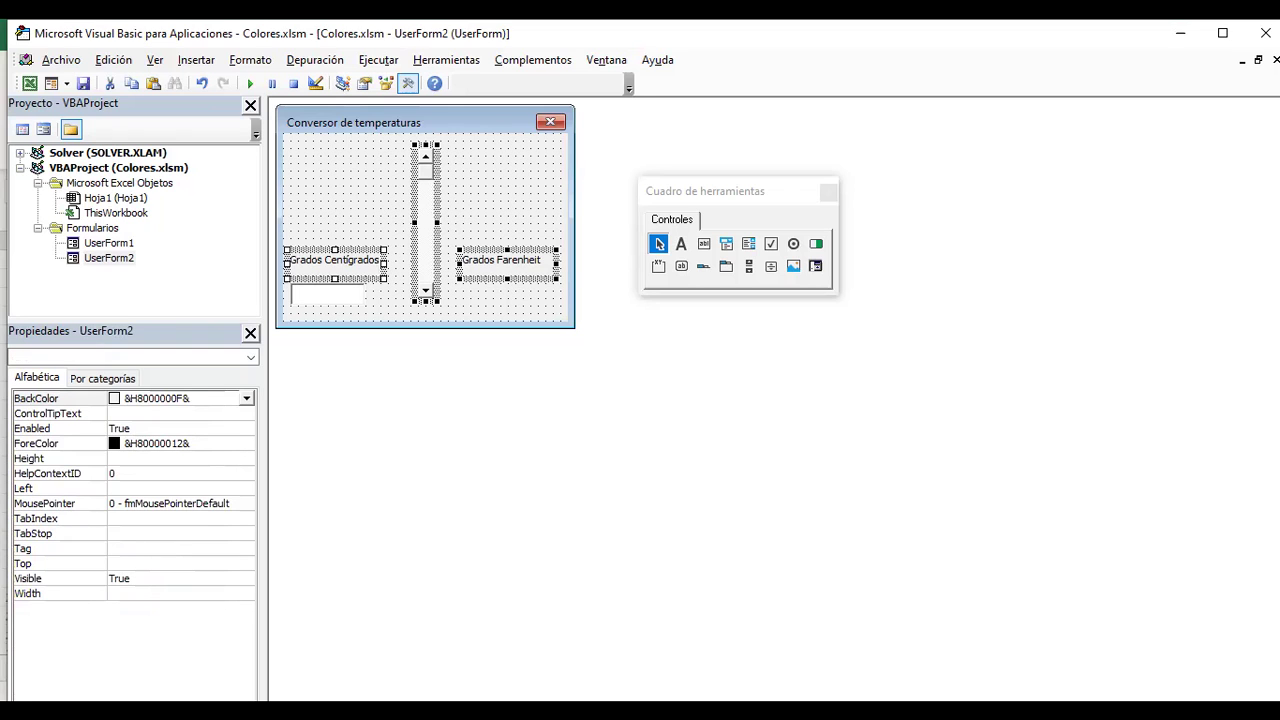
click(340, 190)
click(335, 260)
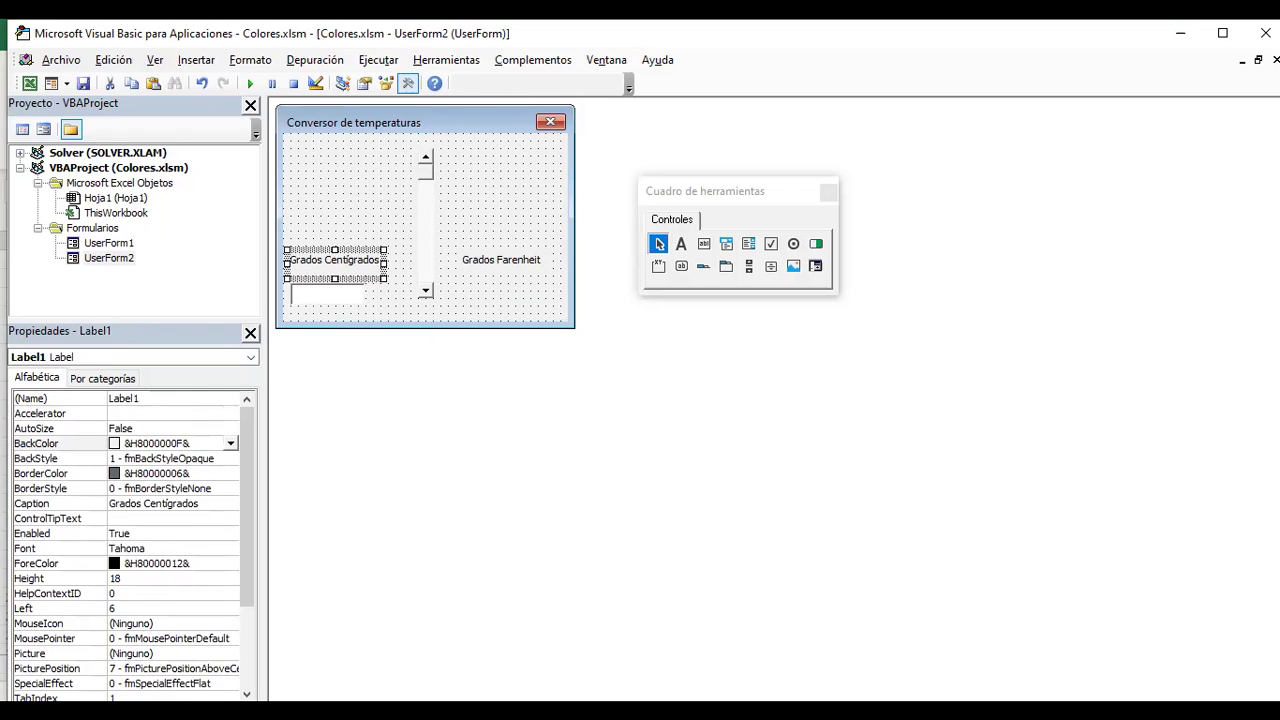
ctrl+click(500, 260)
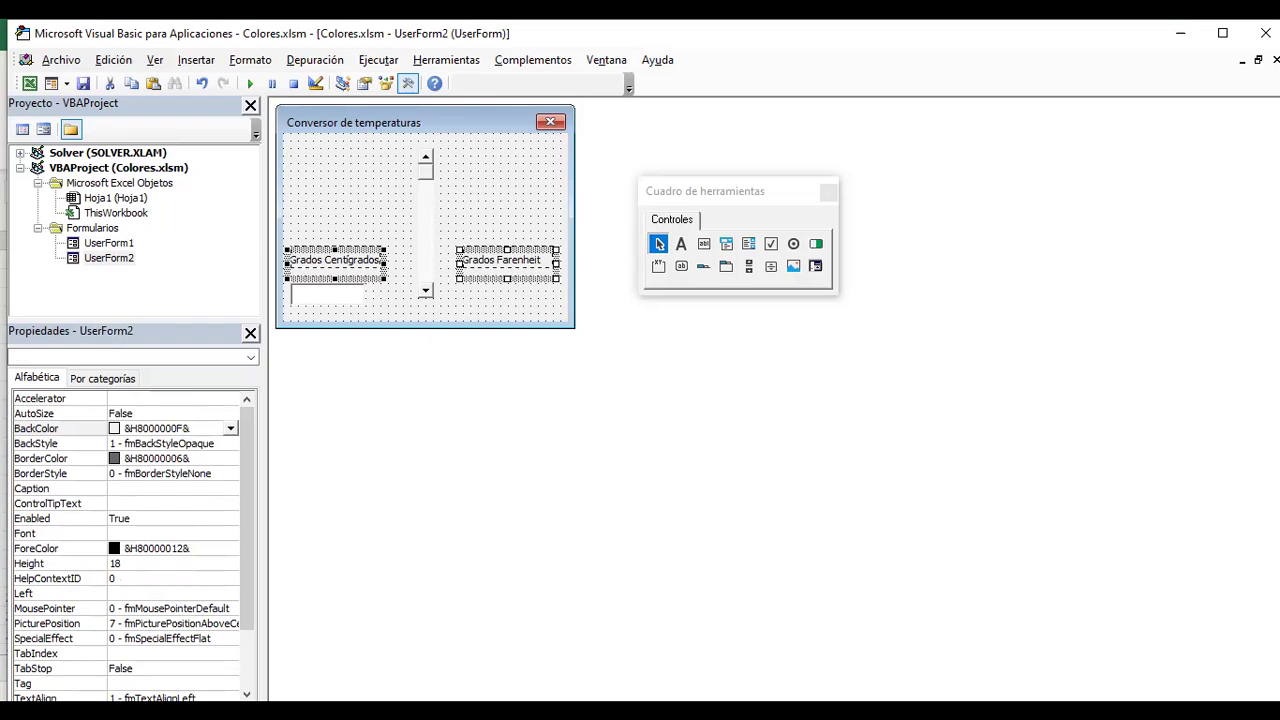
key(Up)
- Enlarge the form and make the Celsius text box slightly taller
click(327, 294)
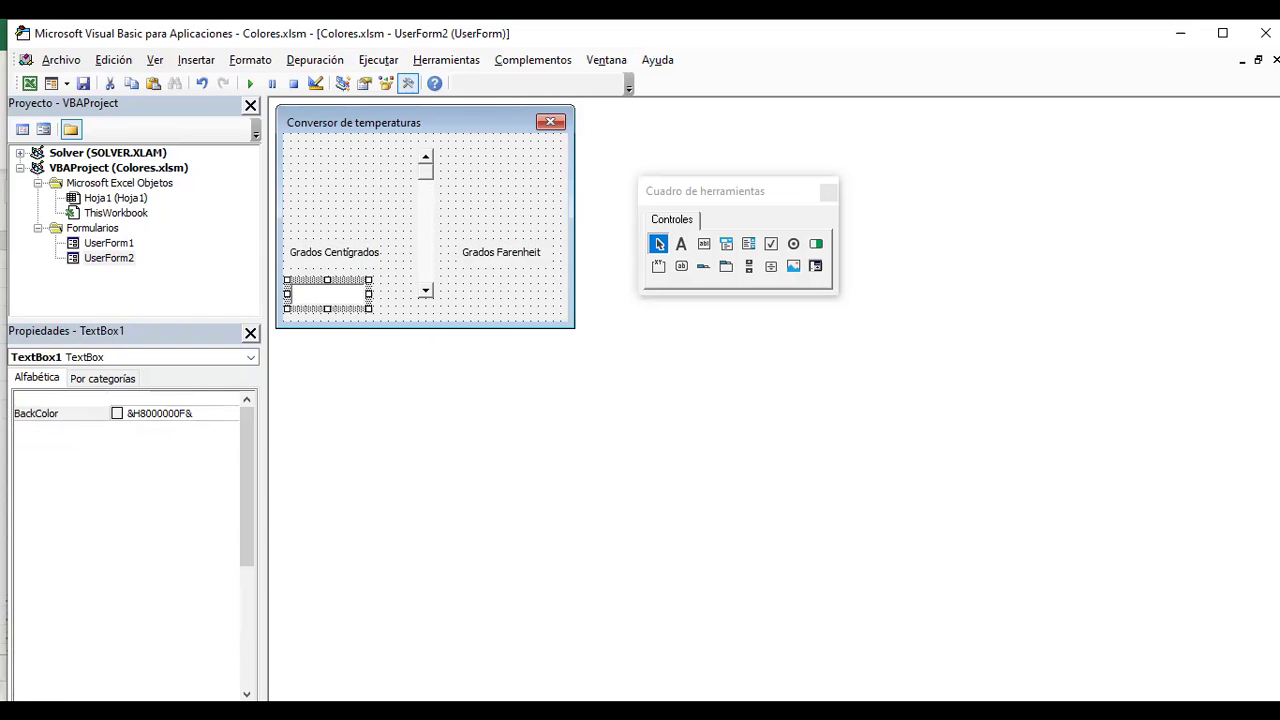
click(340, 190)
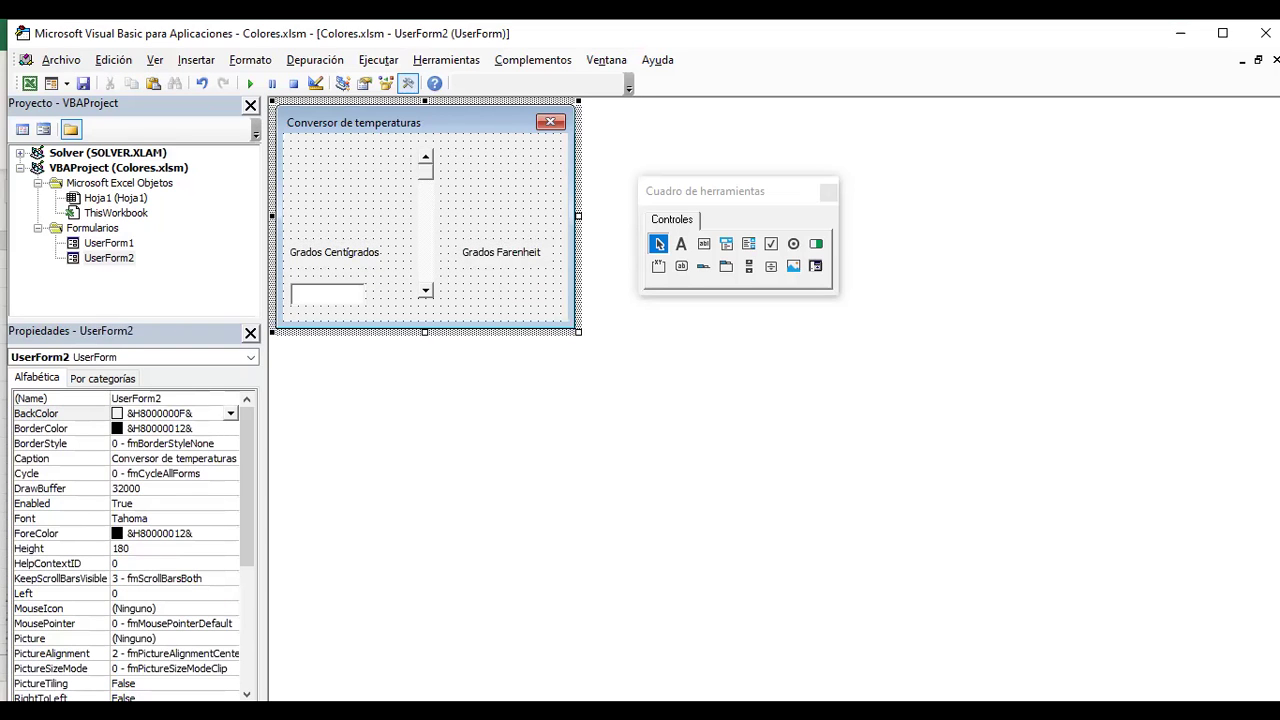
drag(578, 331, 594, 364)
click(328, 294)
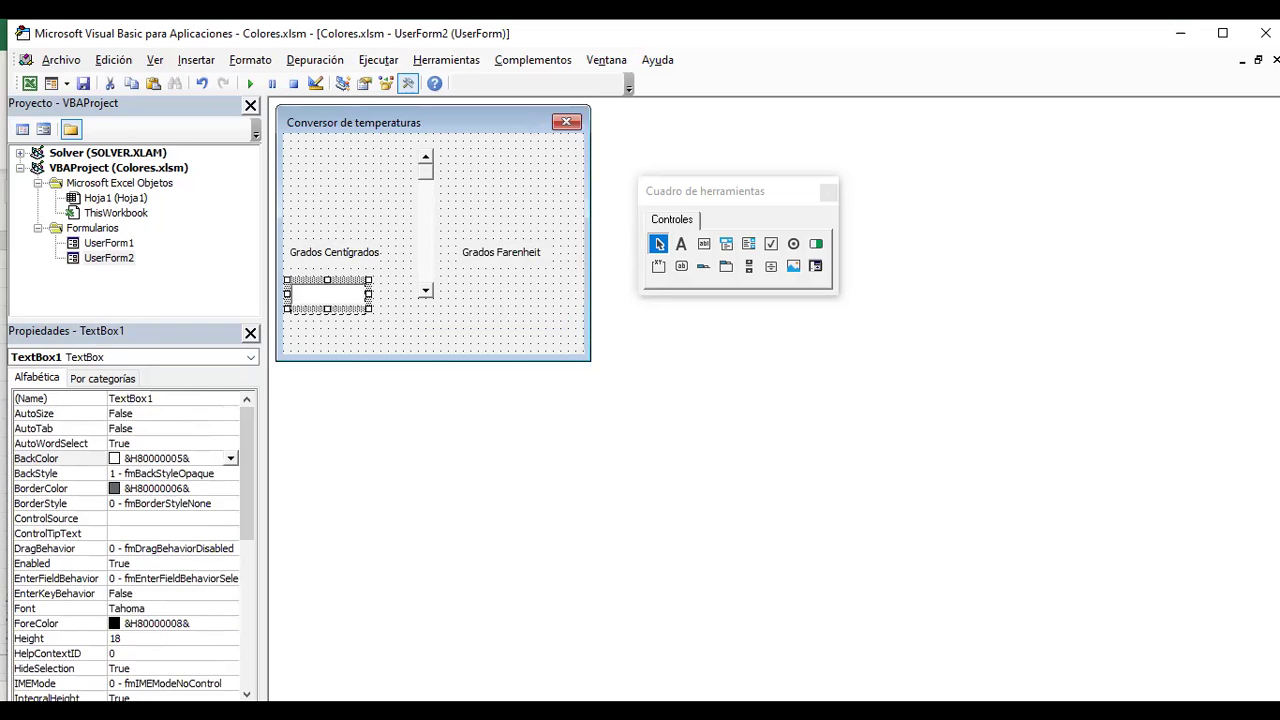
drag(327, 326, 327, 330)
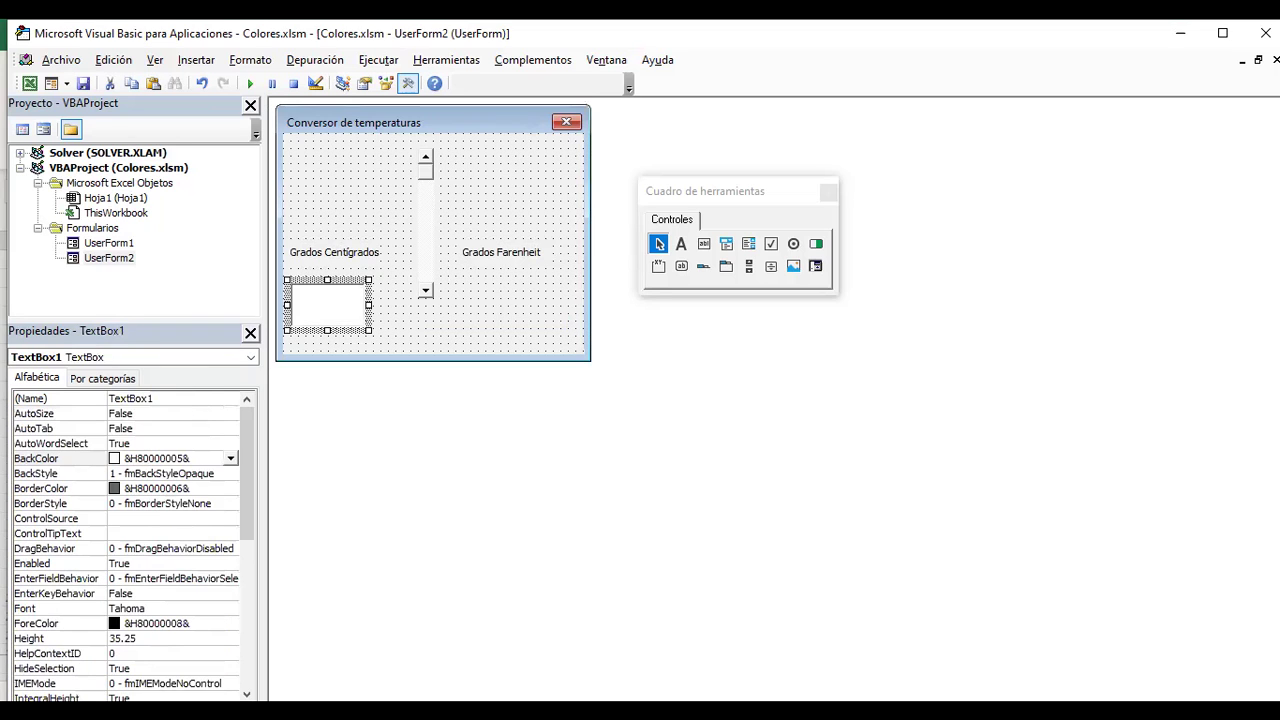
- Paste a copy of the Celsius text box below Grados Farenheit and nudge the scrollbar one step left
key(ctrl+v)
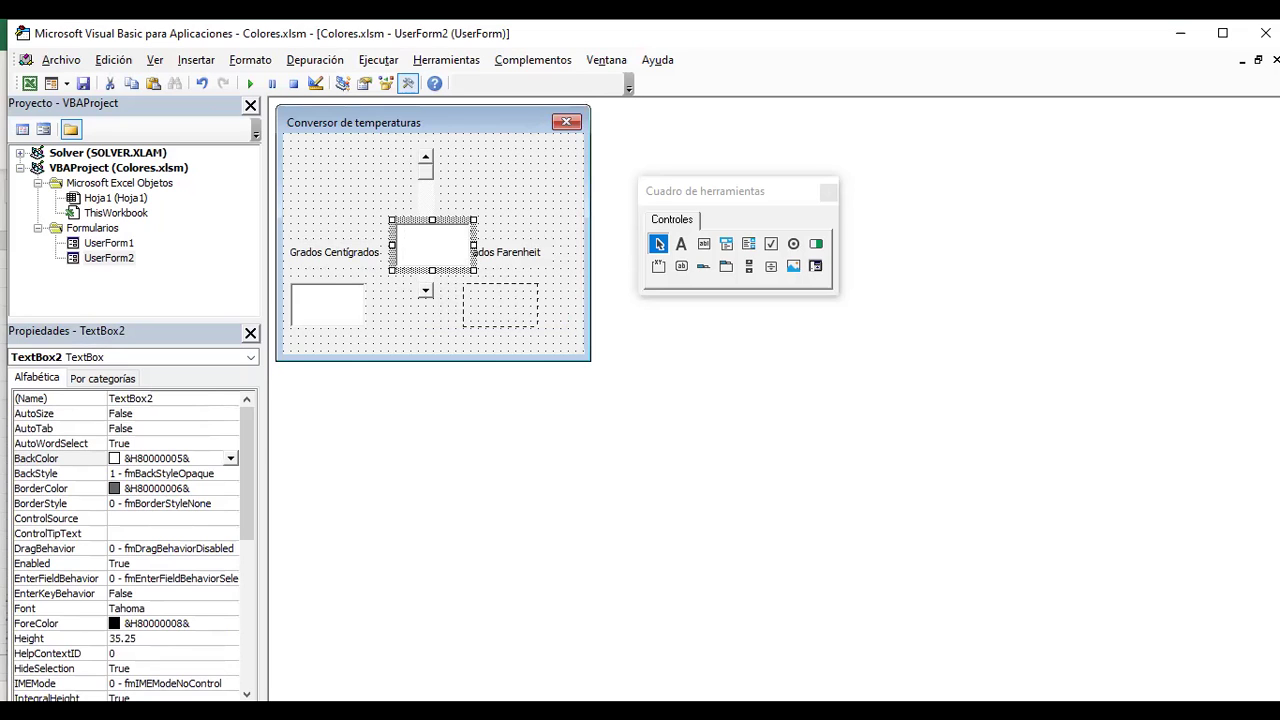
drag(500, 304, 500, 305)
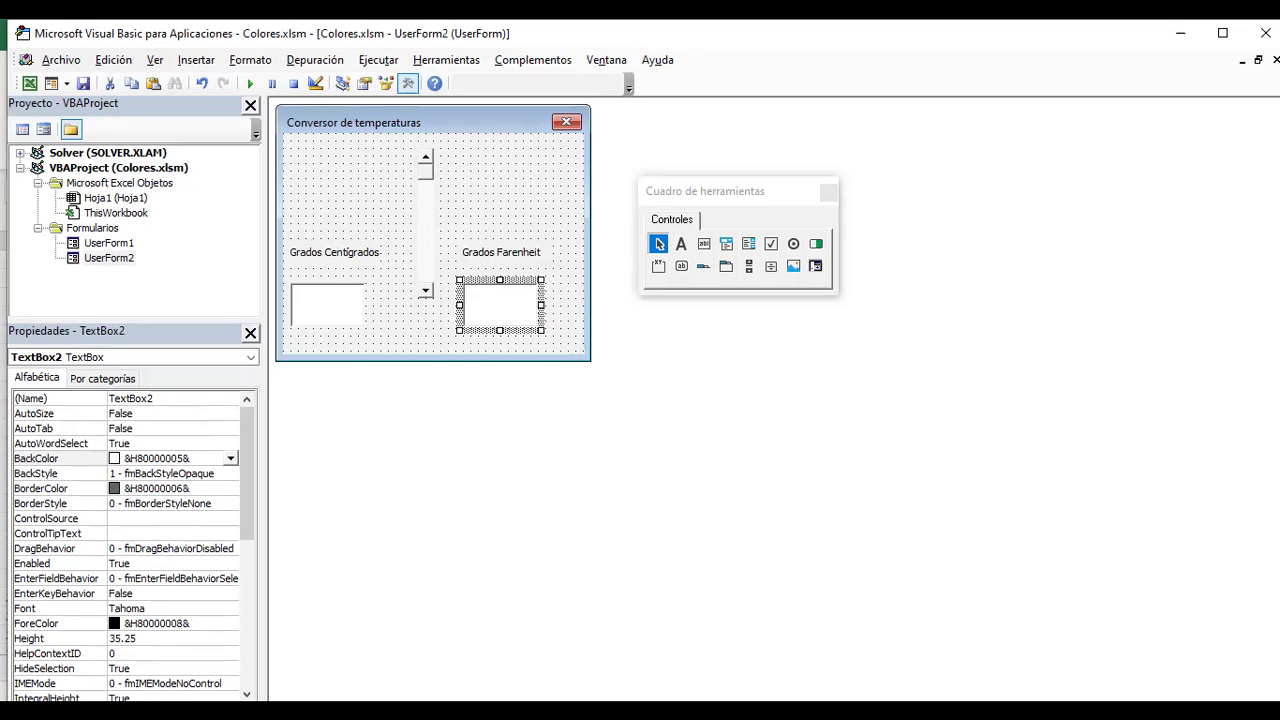
click(510, 190)
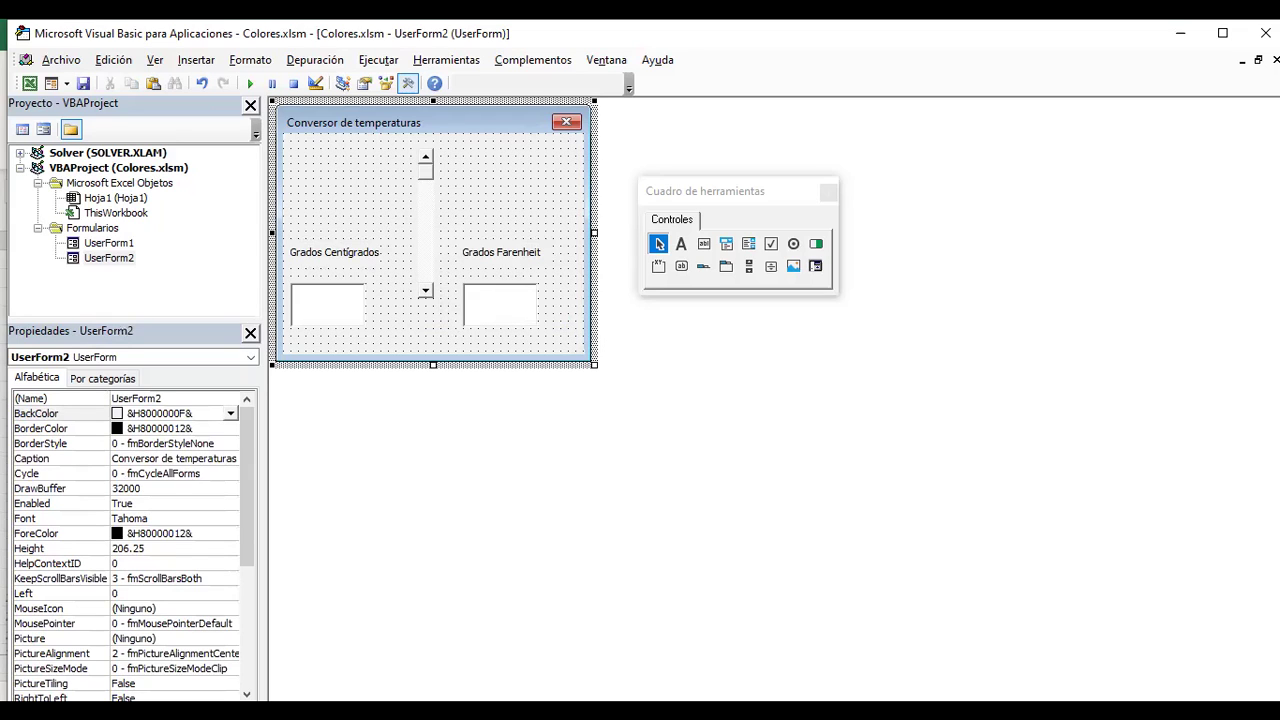
click(425, 222)
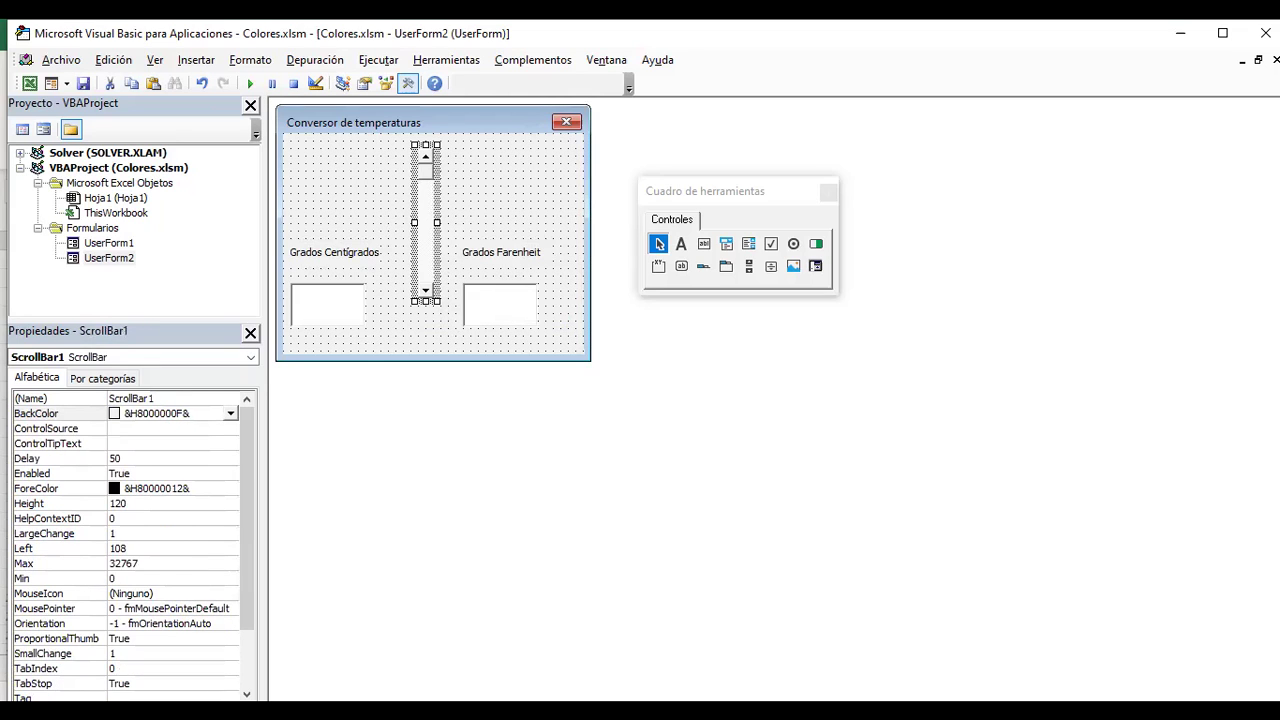
click(335, 252)
click(425, 222)
key(Left)
key(Escape)
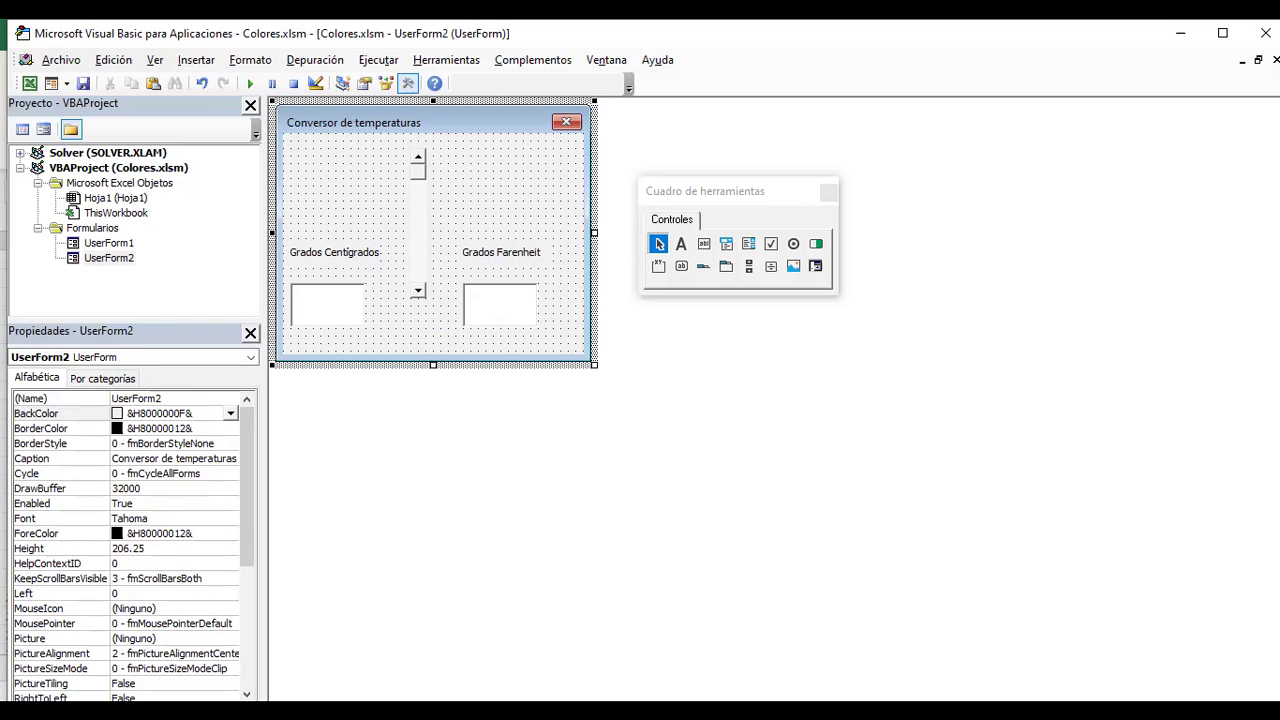
- Shift the Fahrenheit text box and the Grados Farenheit label slightly right
click(500, 305)
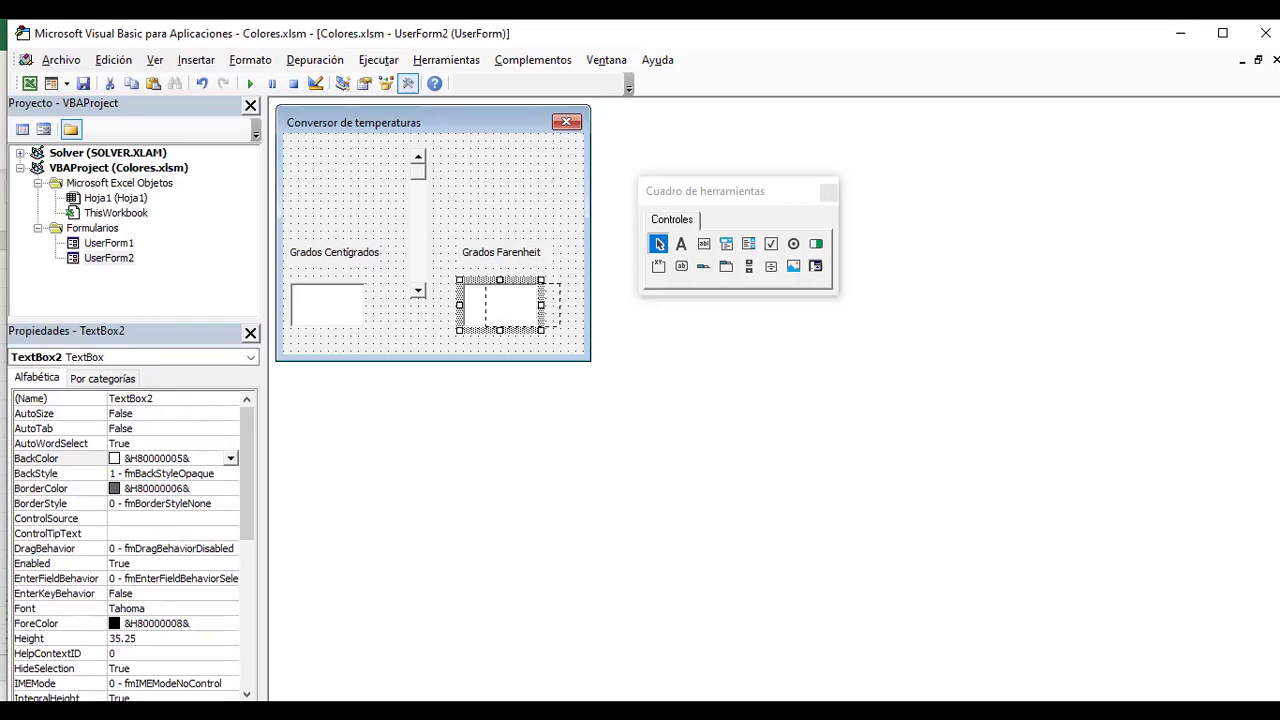
drag(521, 305, 523, 305)
click(500, 255)
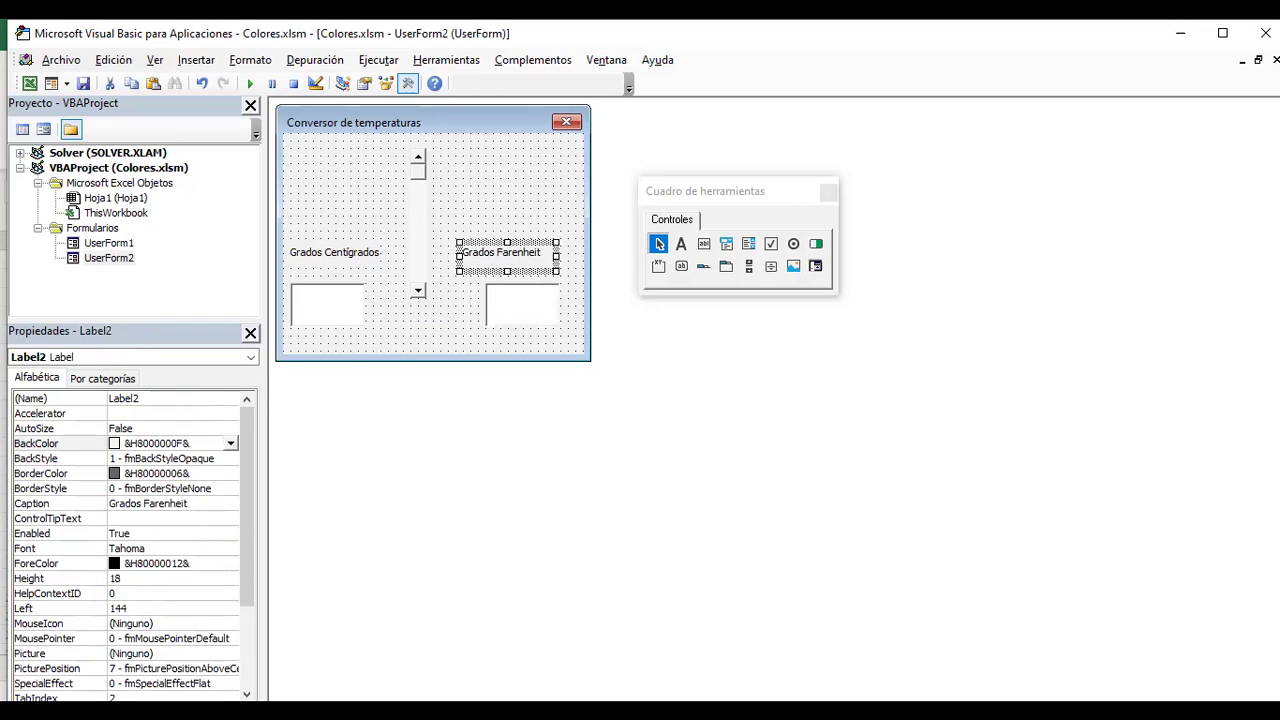
double_click(500, 253)
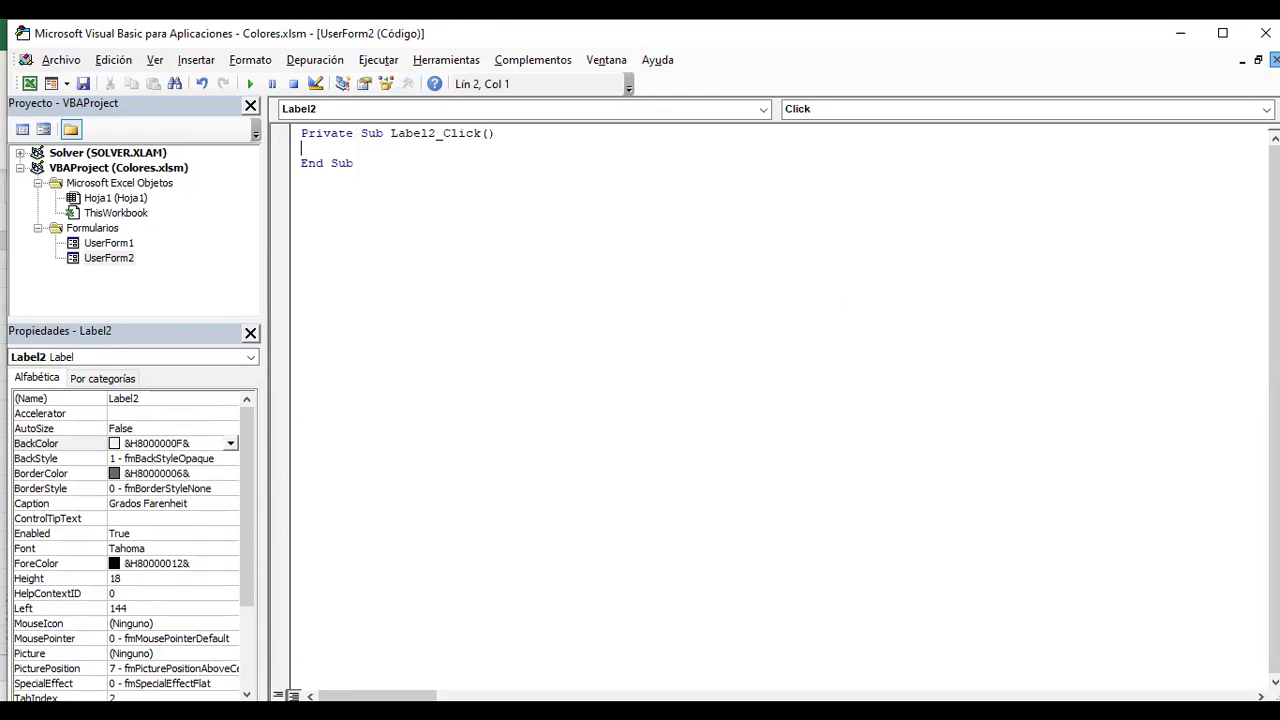
click(1275, 60)
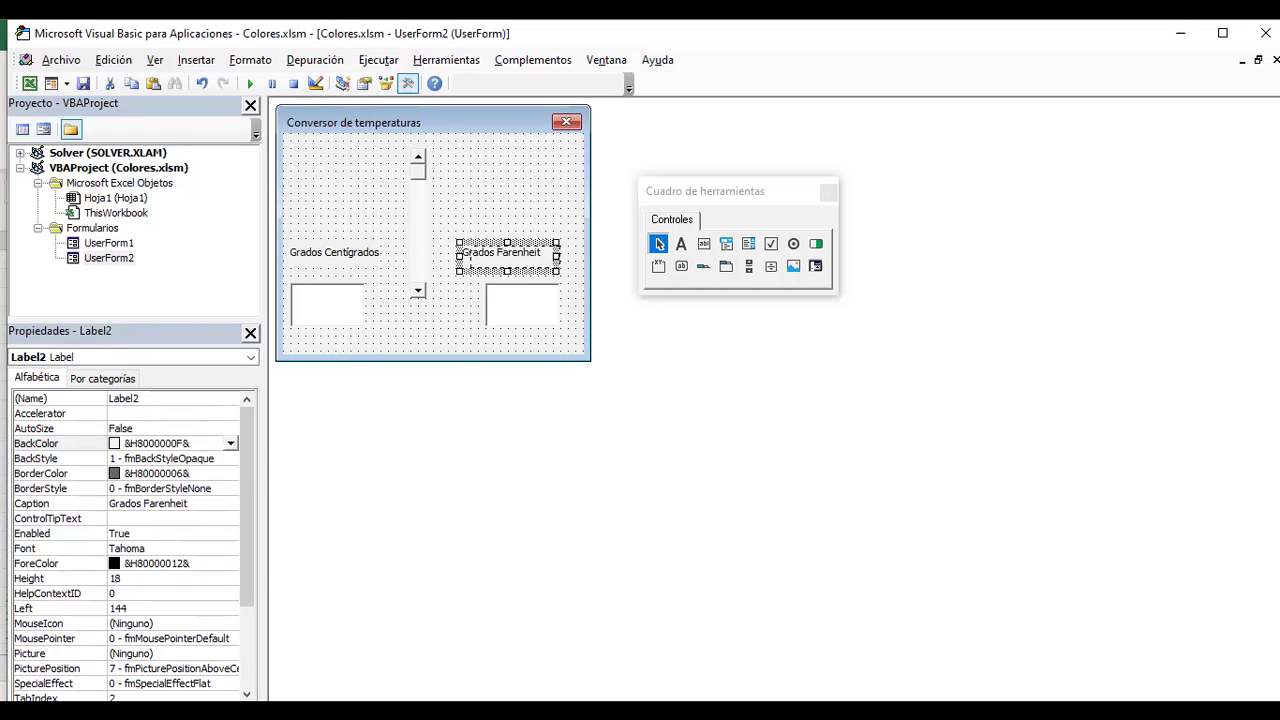
drag(471, 264, 479, 264)
- Lengthen the scrollbar down the form and move it slightly right
click(520, 210)
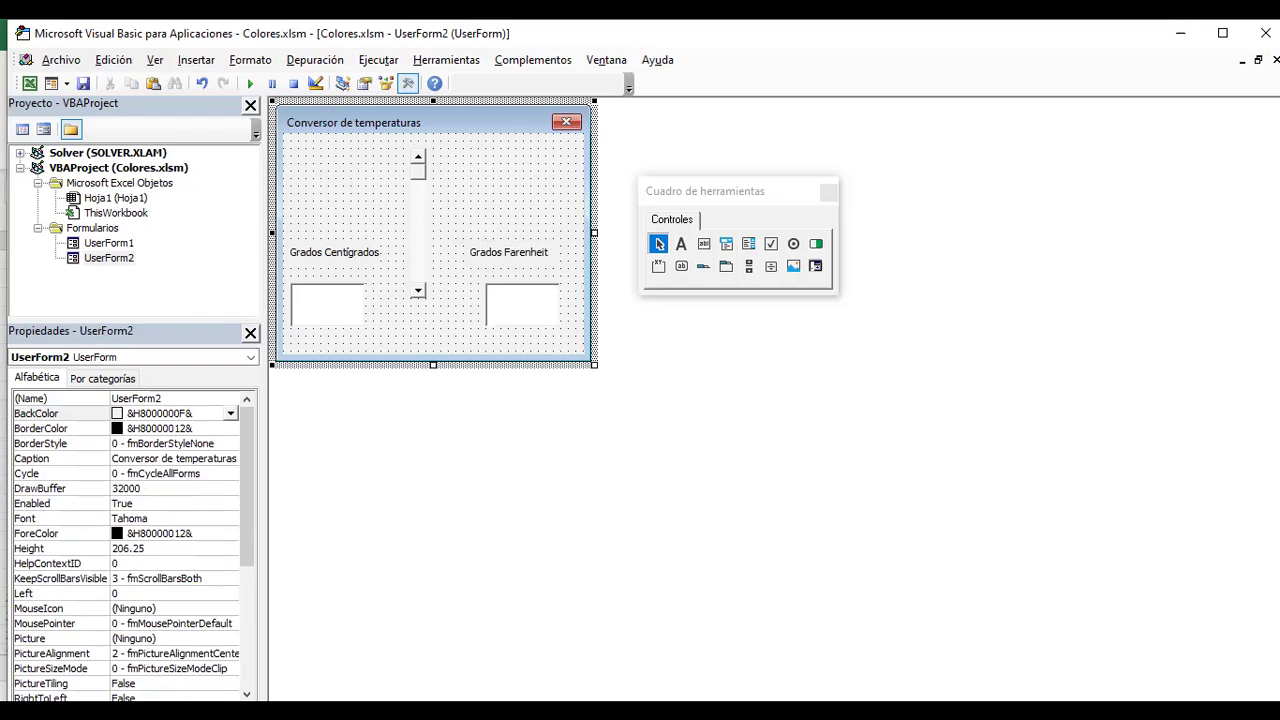
click(418, 222)
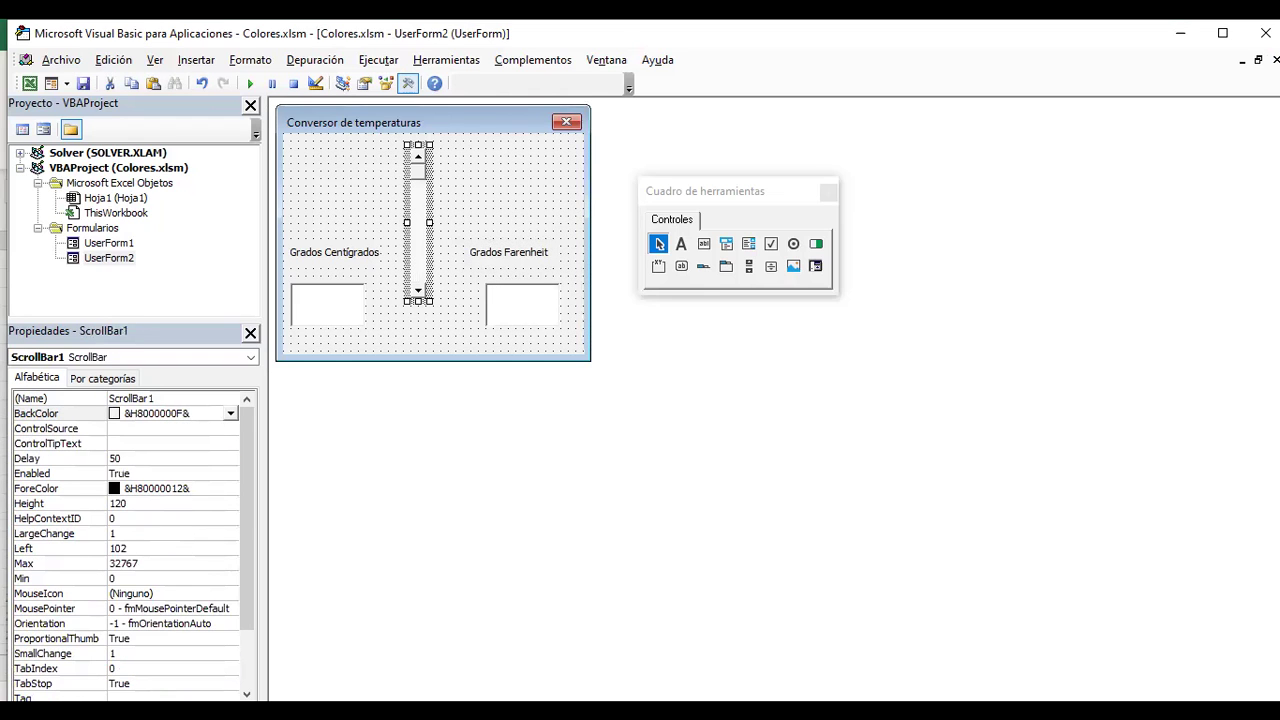
drag(418, 300, 418, 327)
click(450, 340)
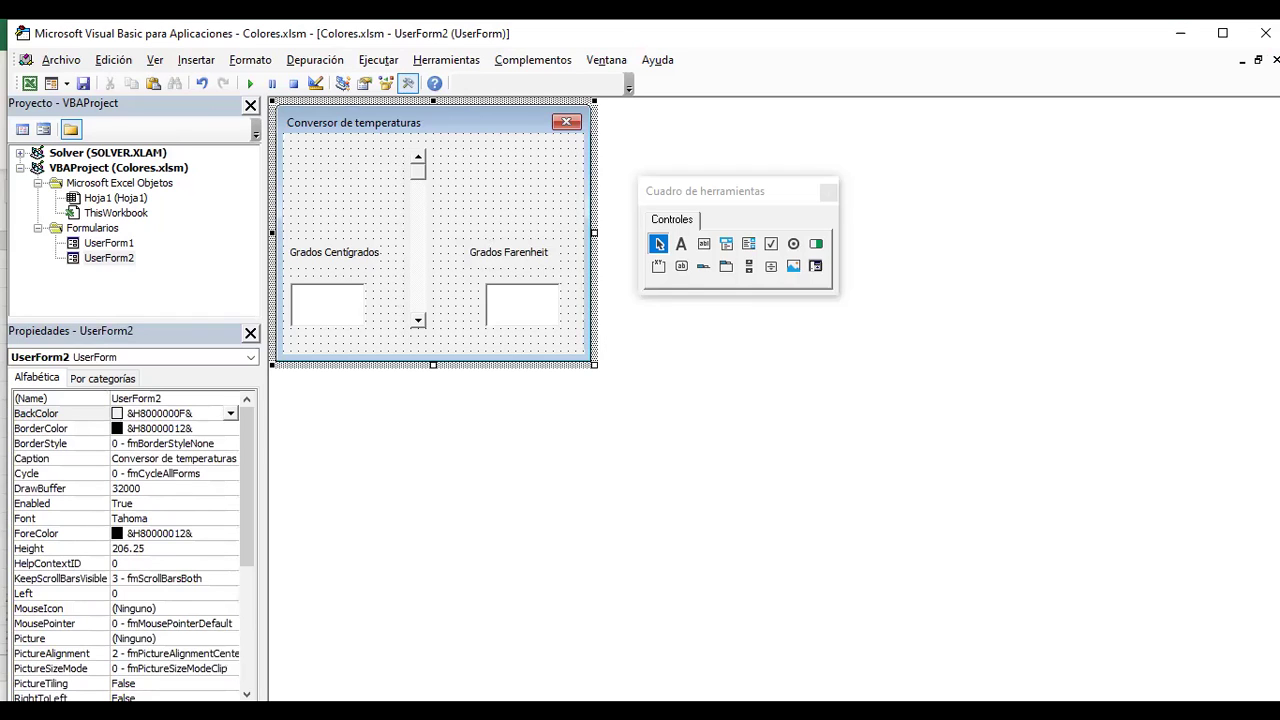
click(418, 230)
drag(418, 230, 426, 230)
click(460, 300)
- Move the Grados Farenheit label further right to line up above its text box
click(512, 255)
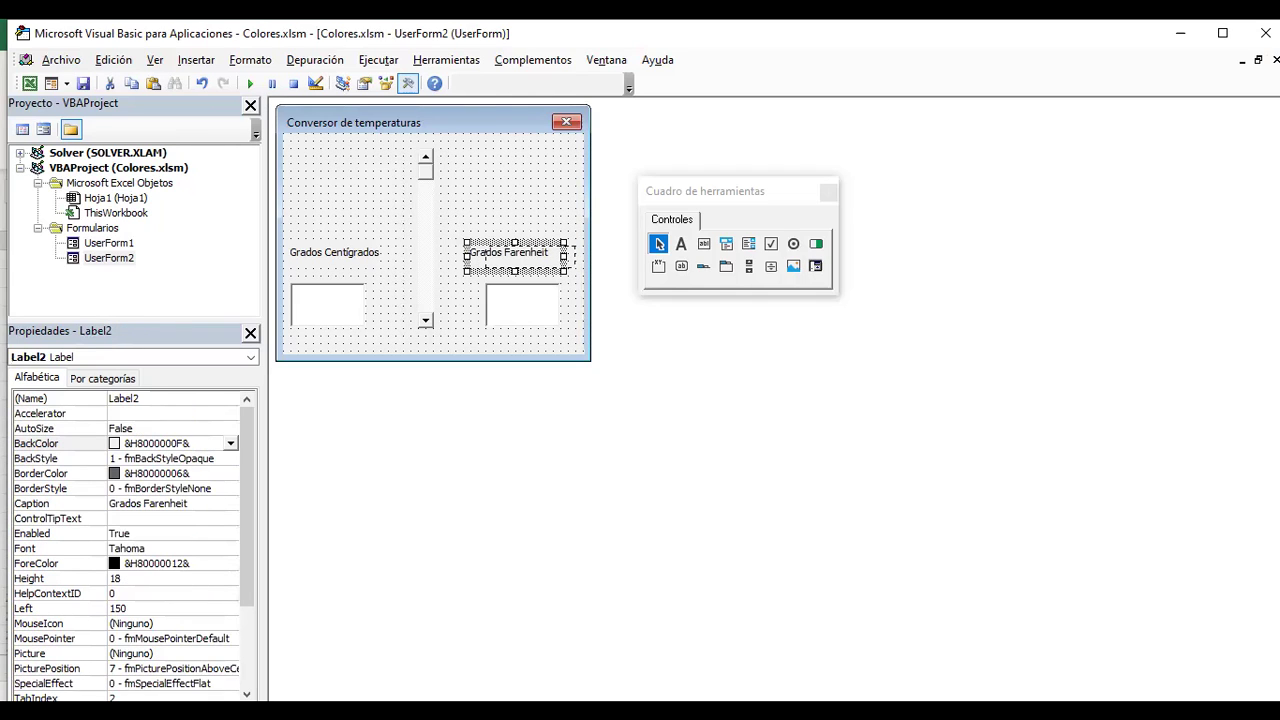
drag(486, 260, 502, 260)
click(460, 300)
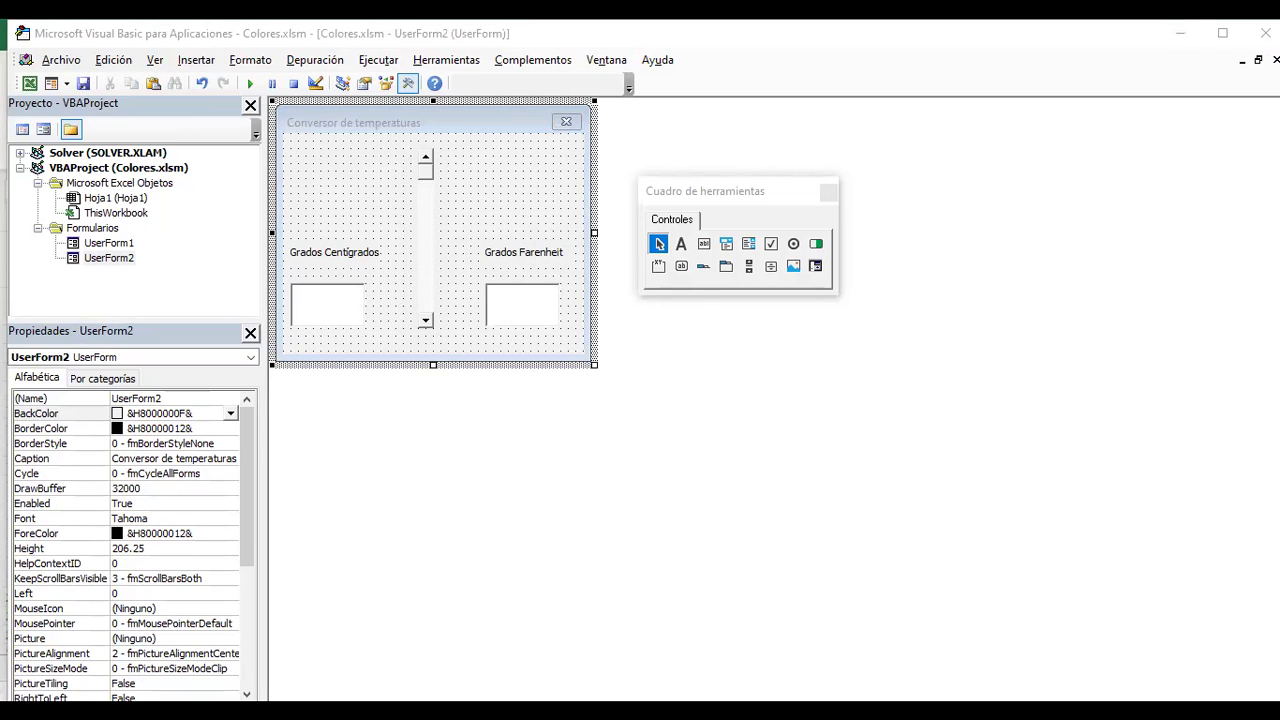
- Draw CommandButton1 at the form's top right, above the Grados Farenheit label
click(681, 266)
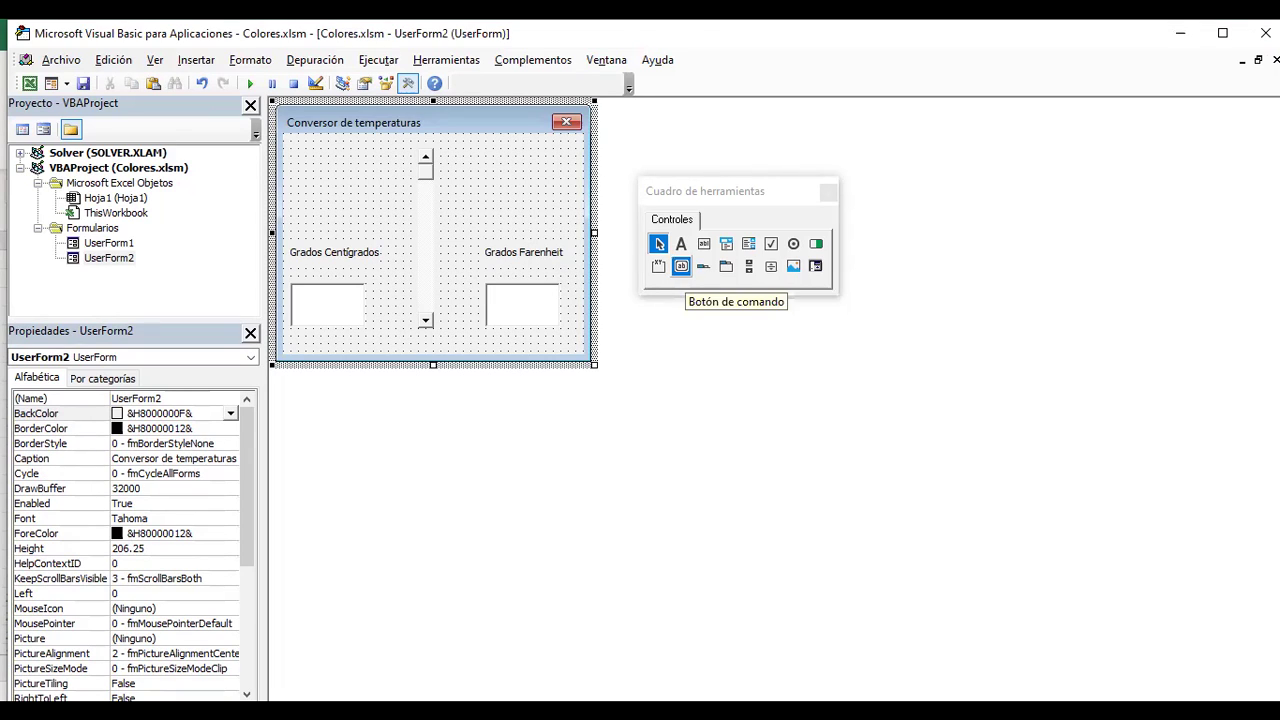
click(681, 266)
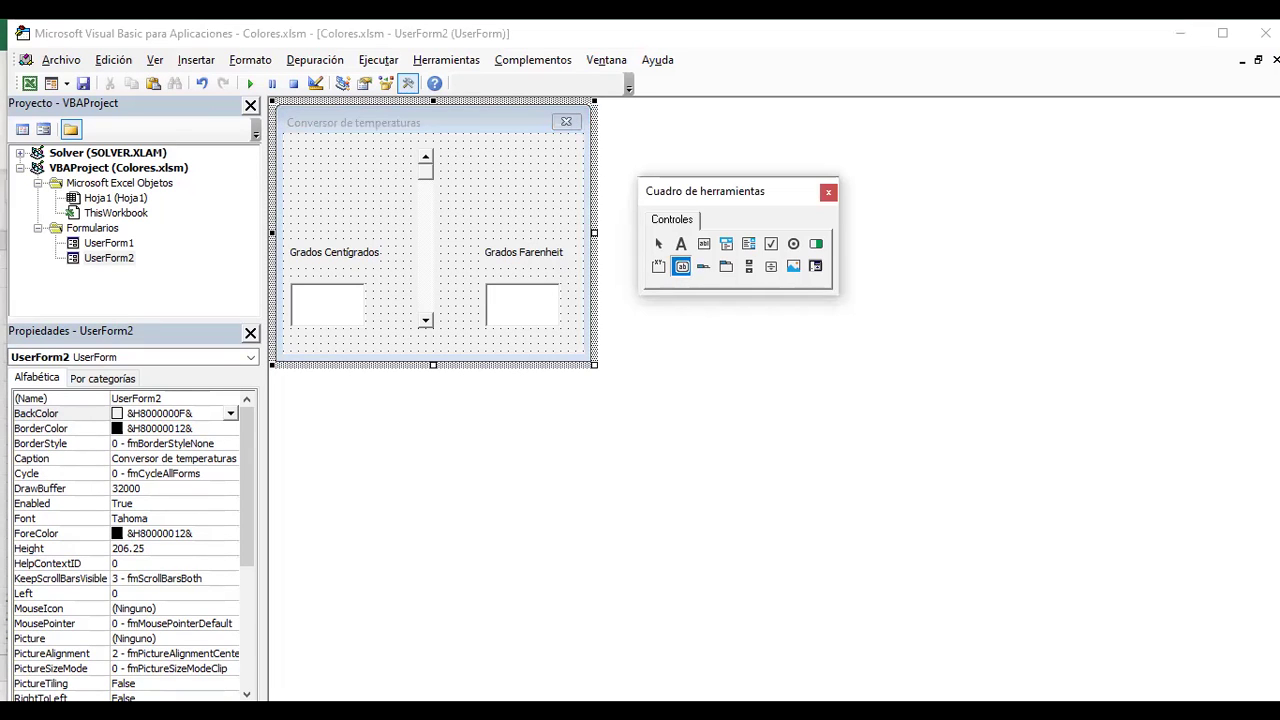
drag(481, 160, 578, 196)
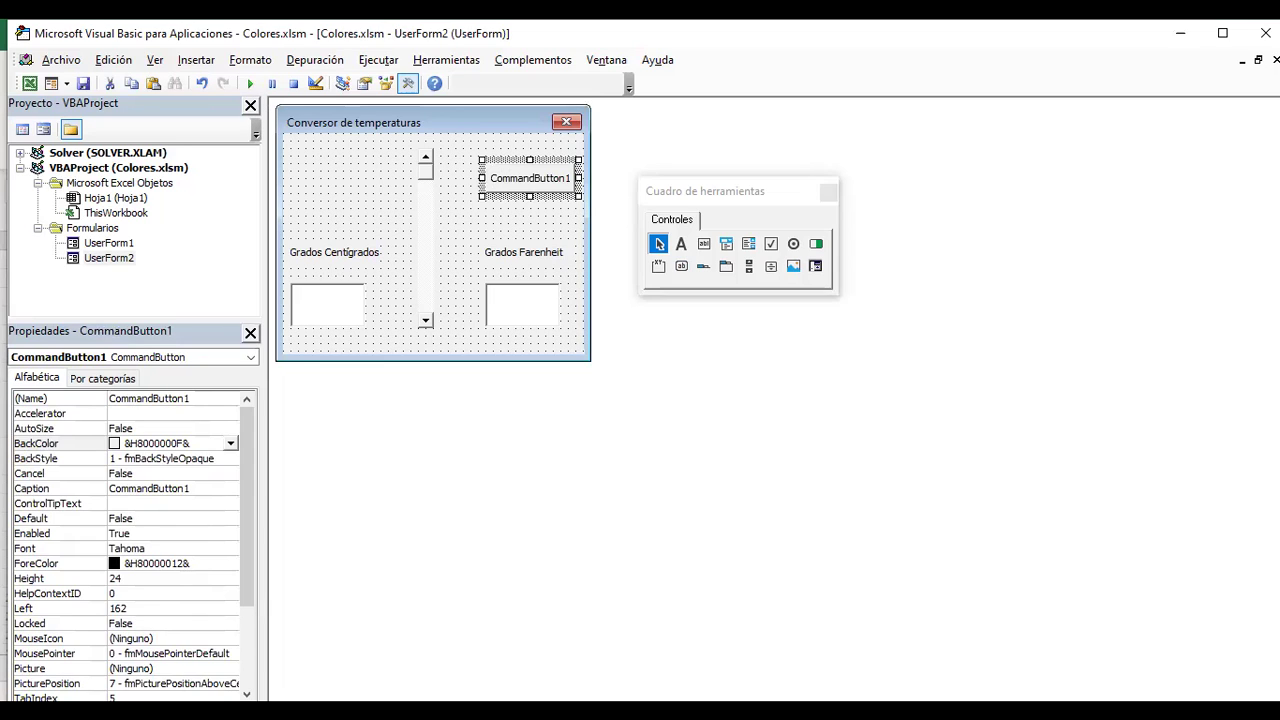
key(F4)
- Set CommandButton1's Caption property to 'Salir'
text(S)
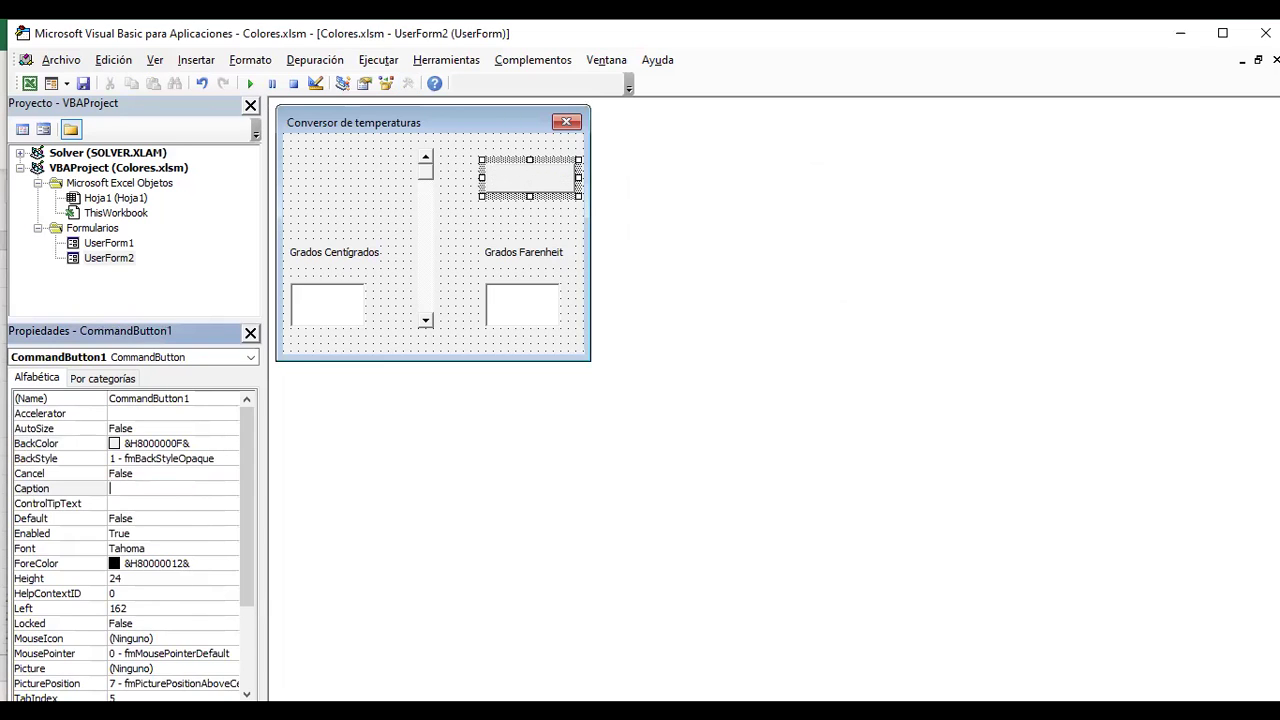
text(alir)
key(Return)
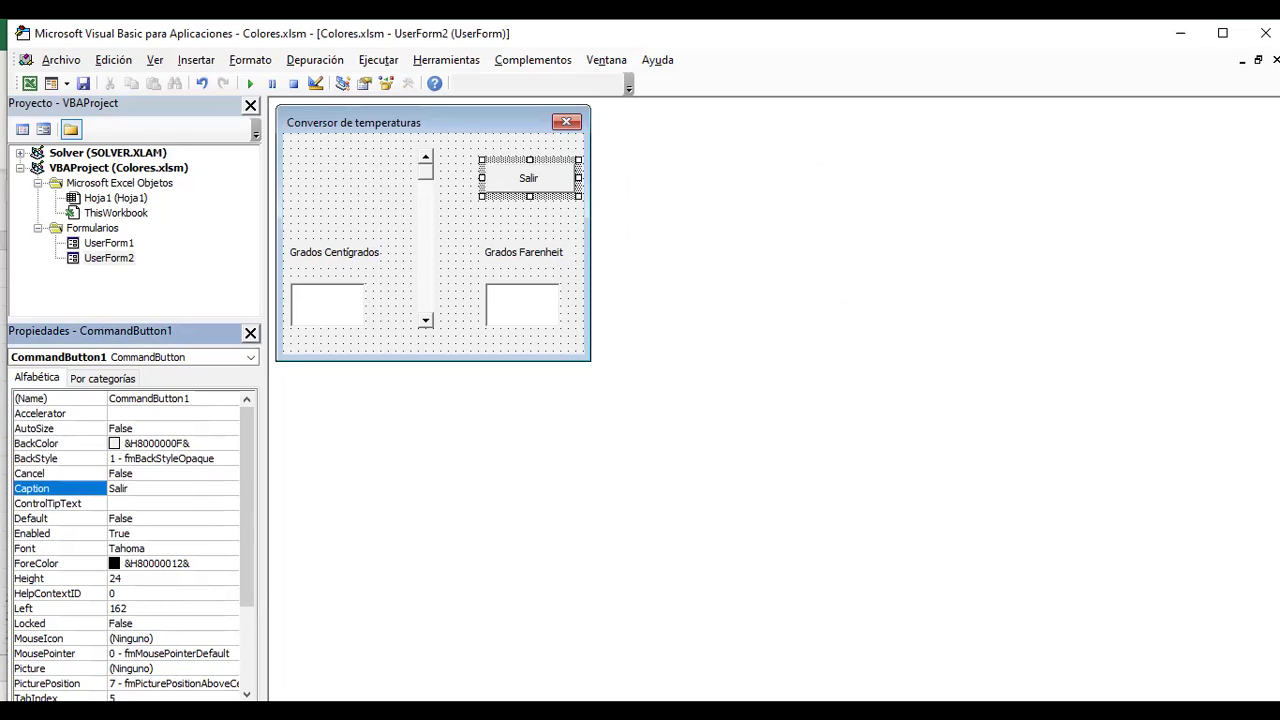
click(118, 488)
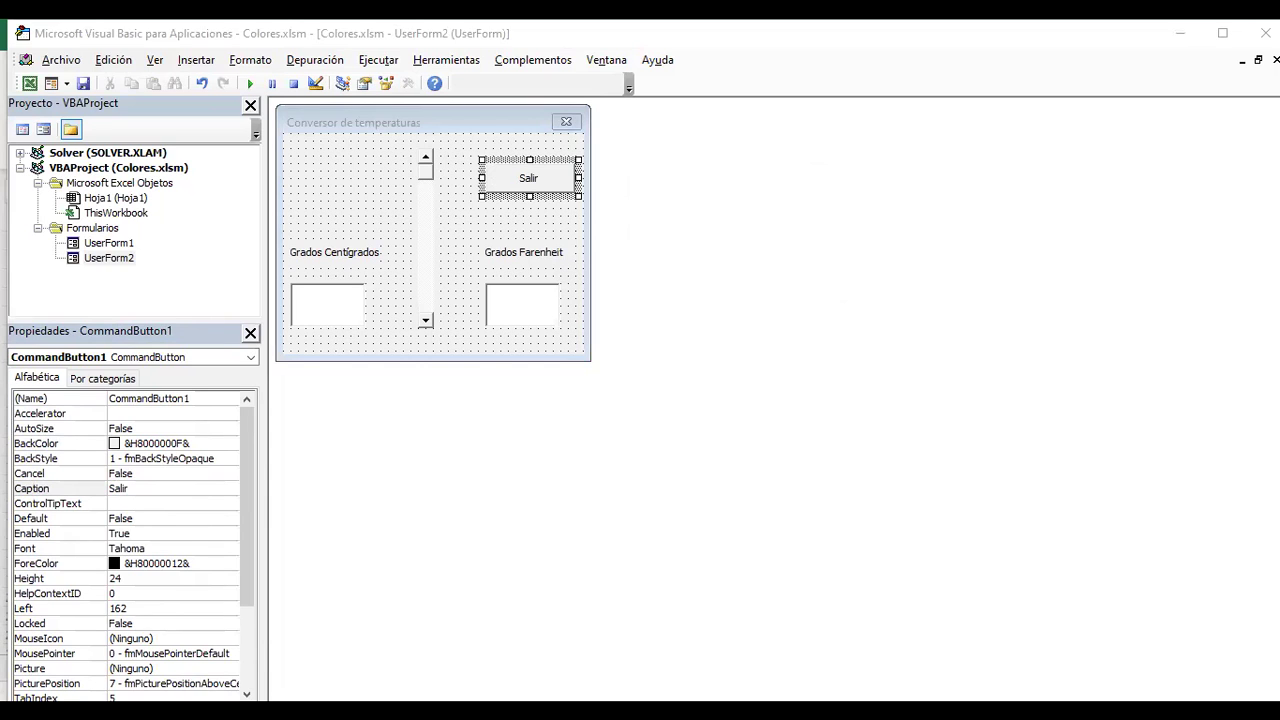
click(340, 200)
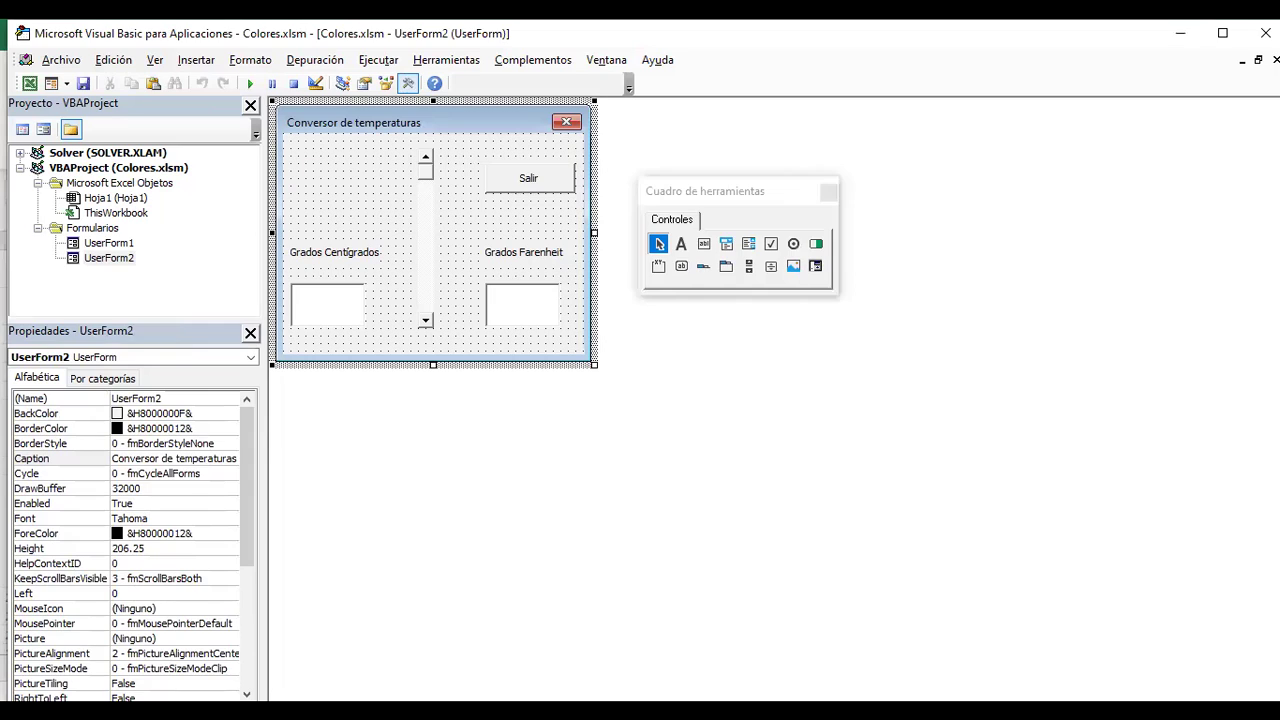
- Change UserForm2's (Name) property to frmTemp
key(F4)
text(frm)
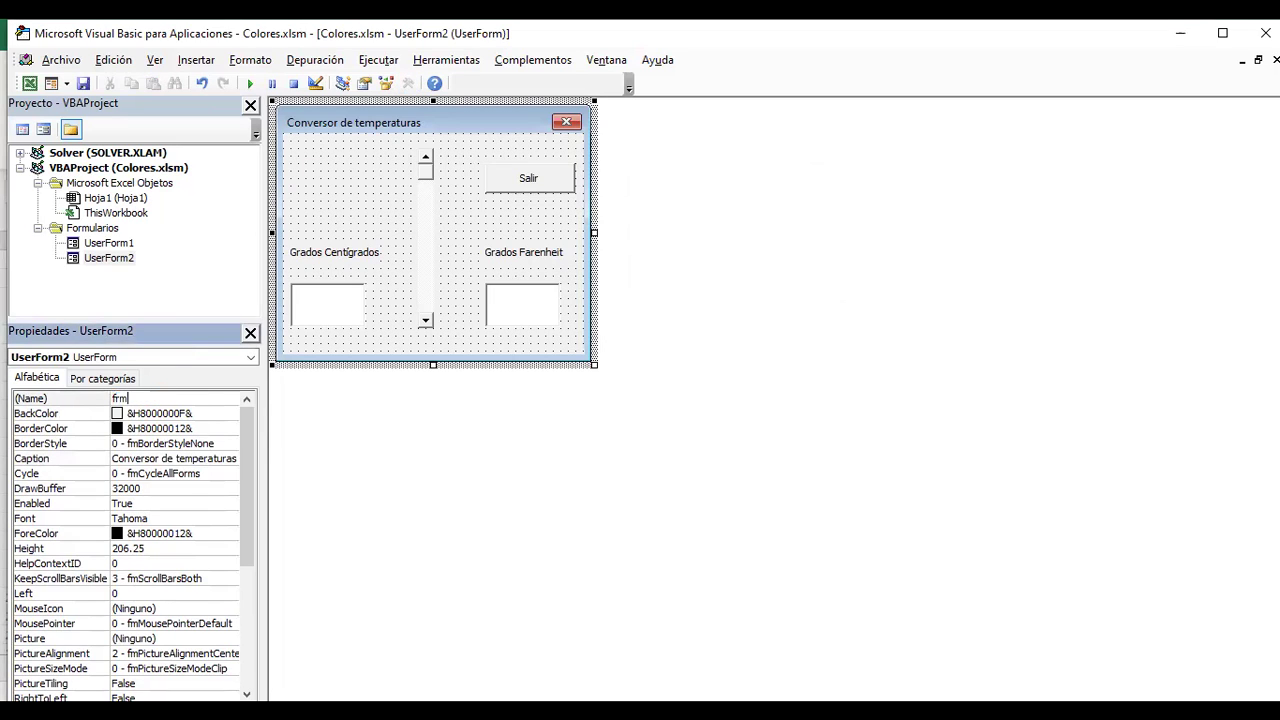
text(Temp)
key(Return)
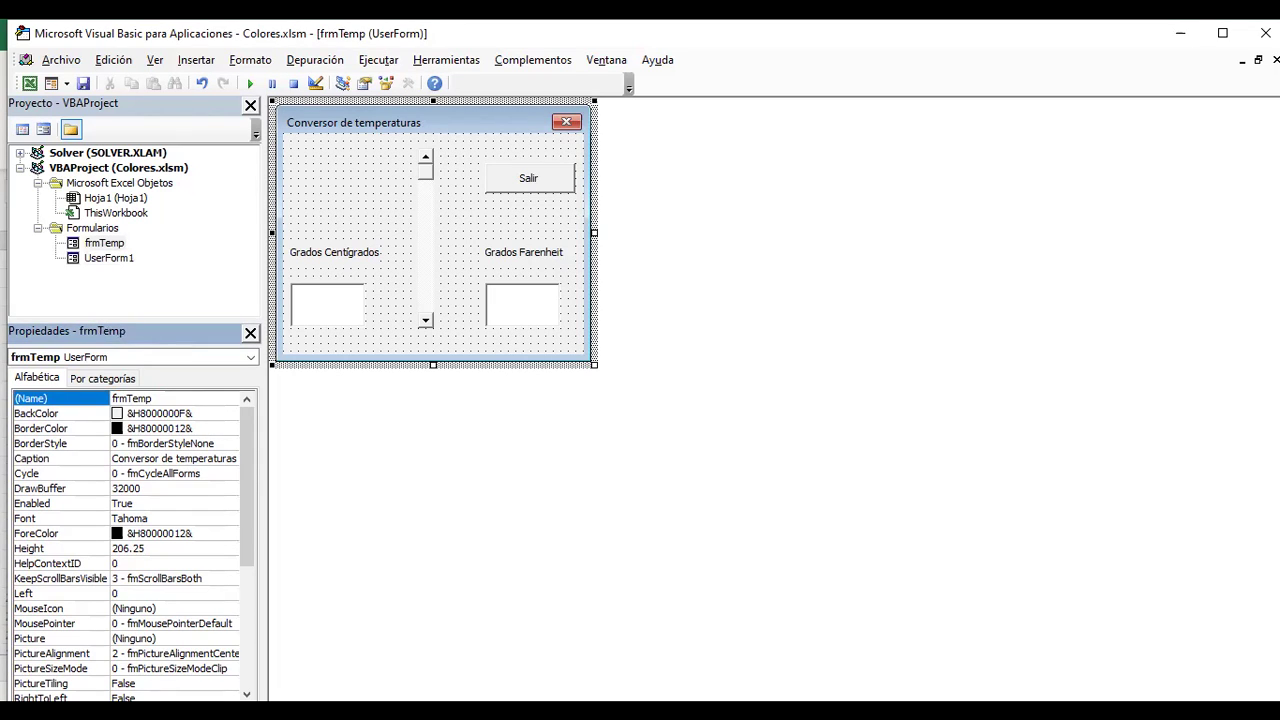
click(131, 398)
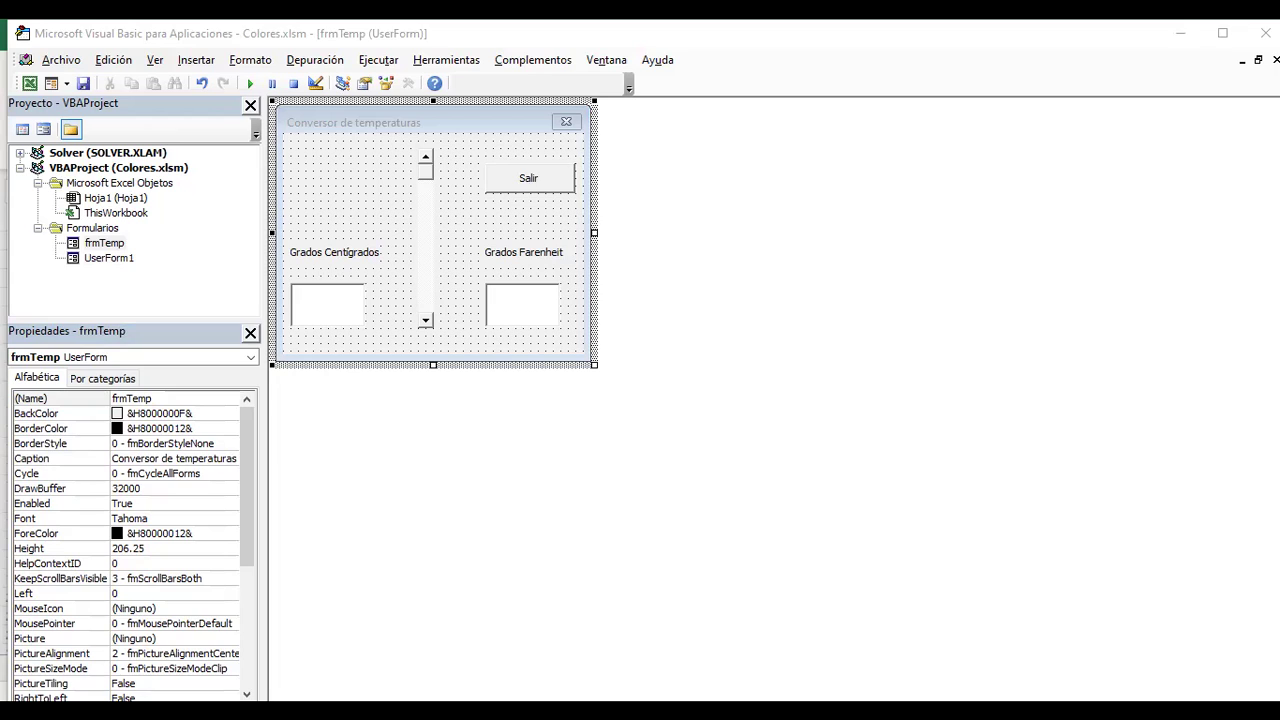
key(alt+Tab)
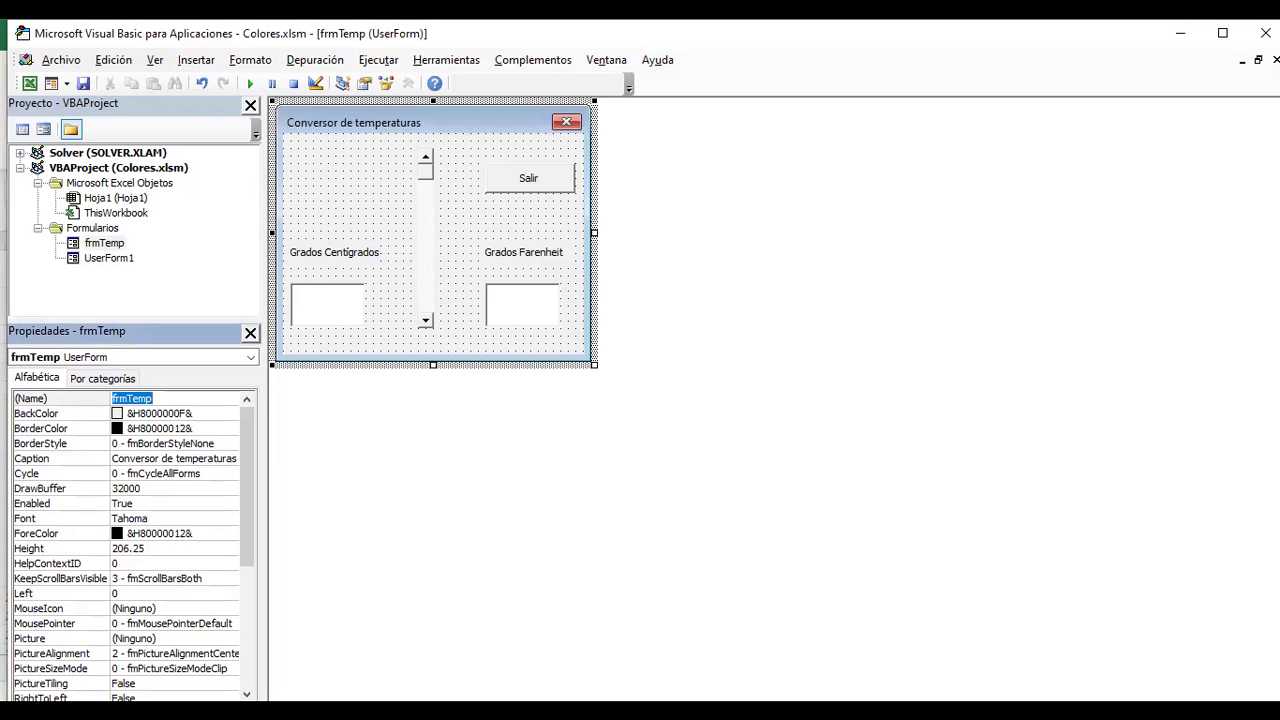
- Set the vertical scrollbar's (Name) property to vsbTemp
click(328, 305)
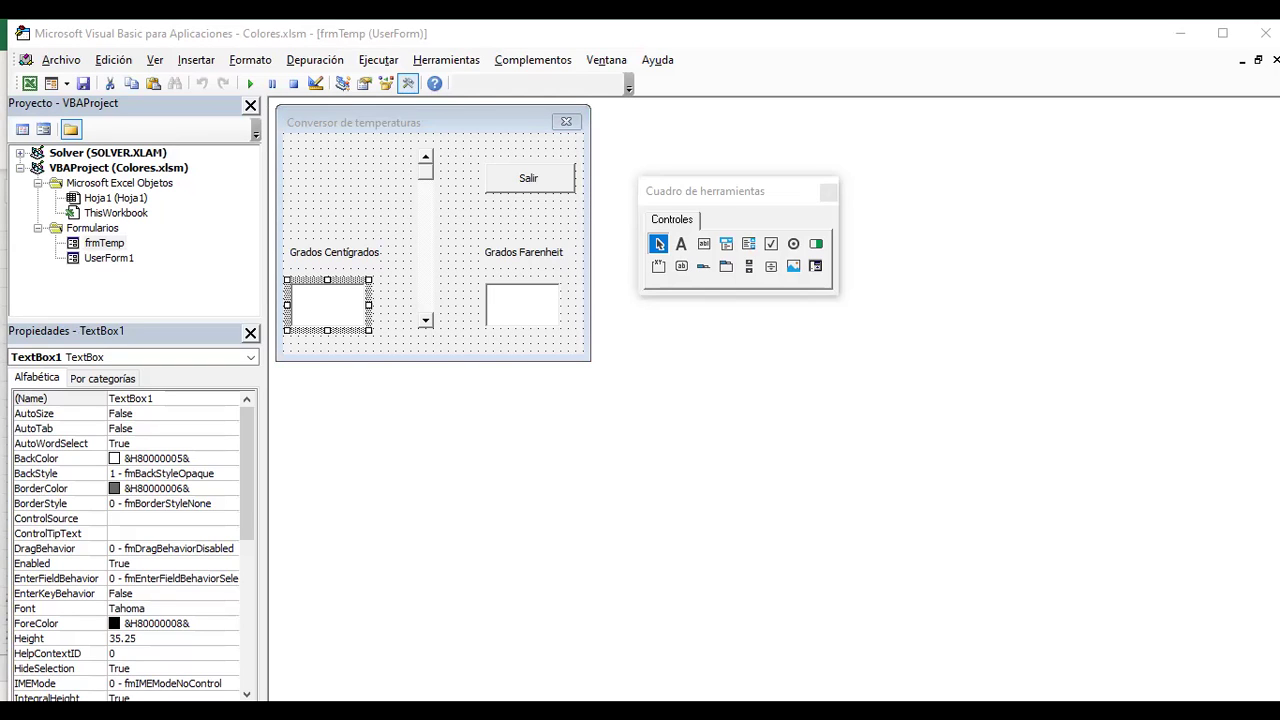
click(425, 240)
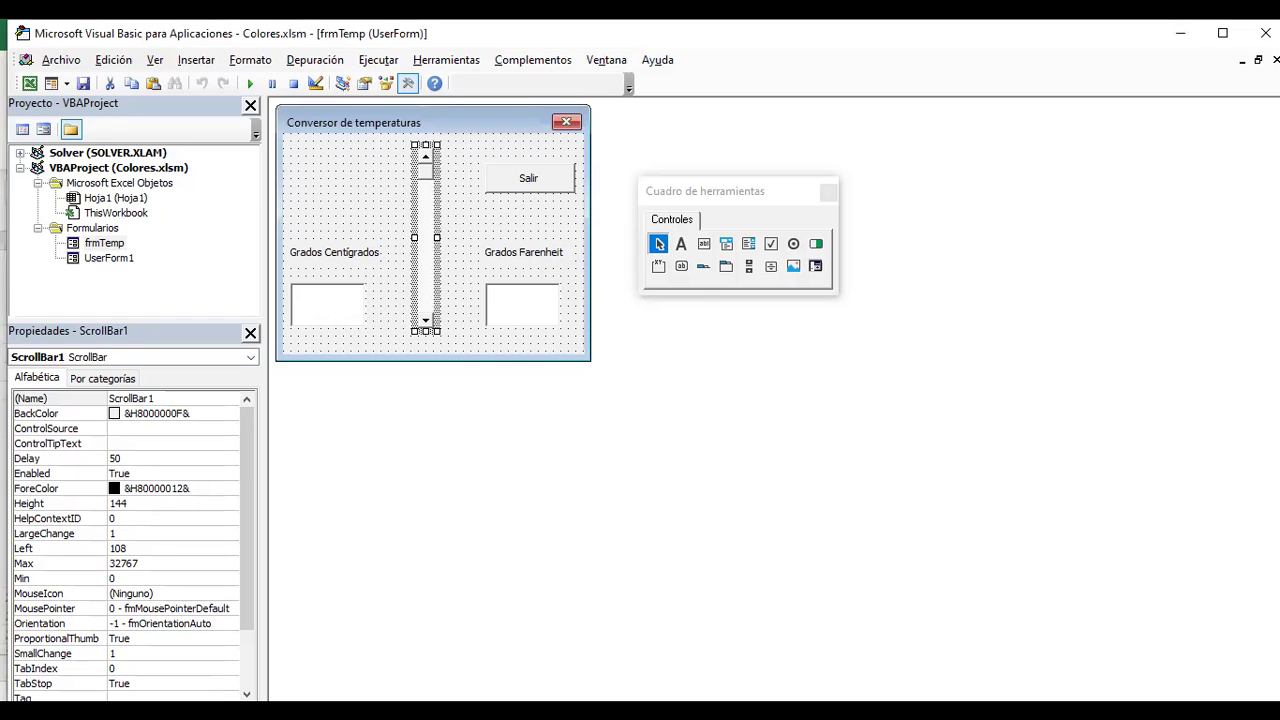
key(F4)
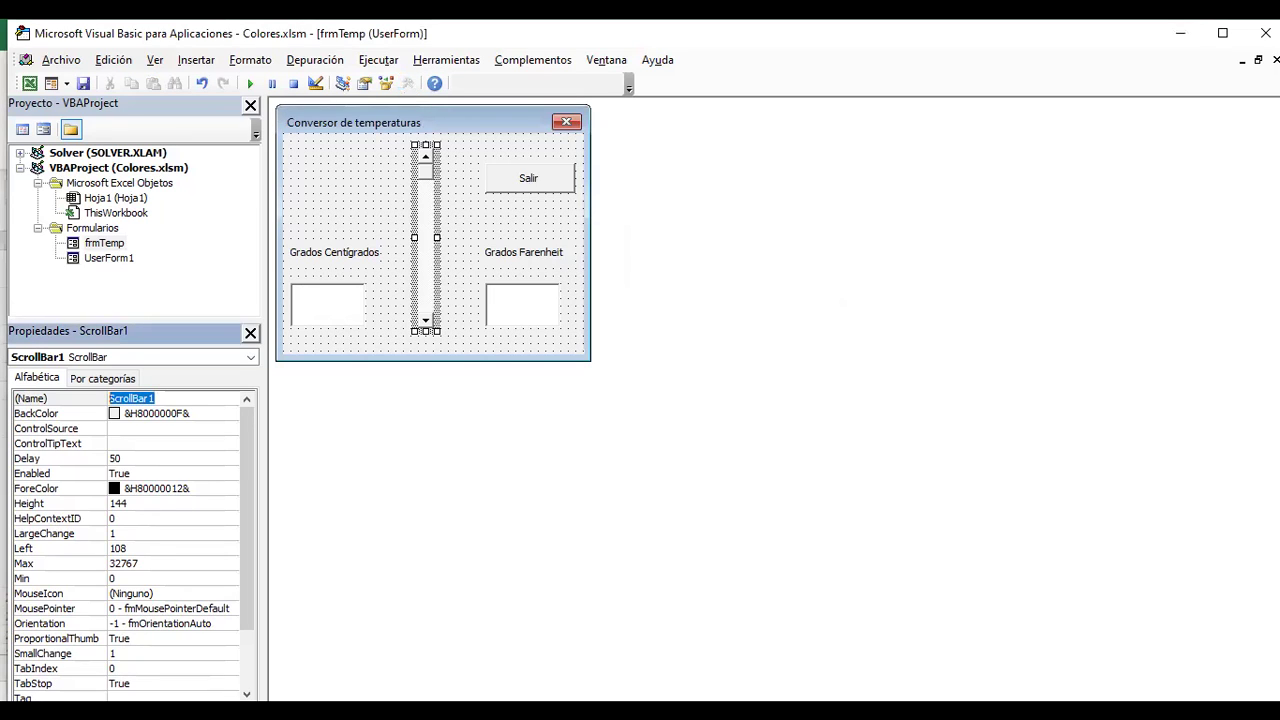
text(vsbTemp)
key(Return)
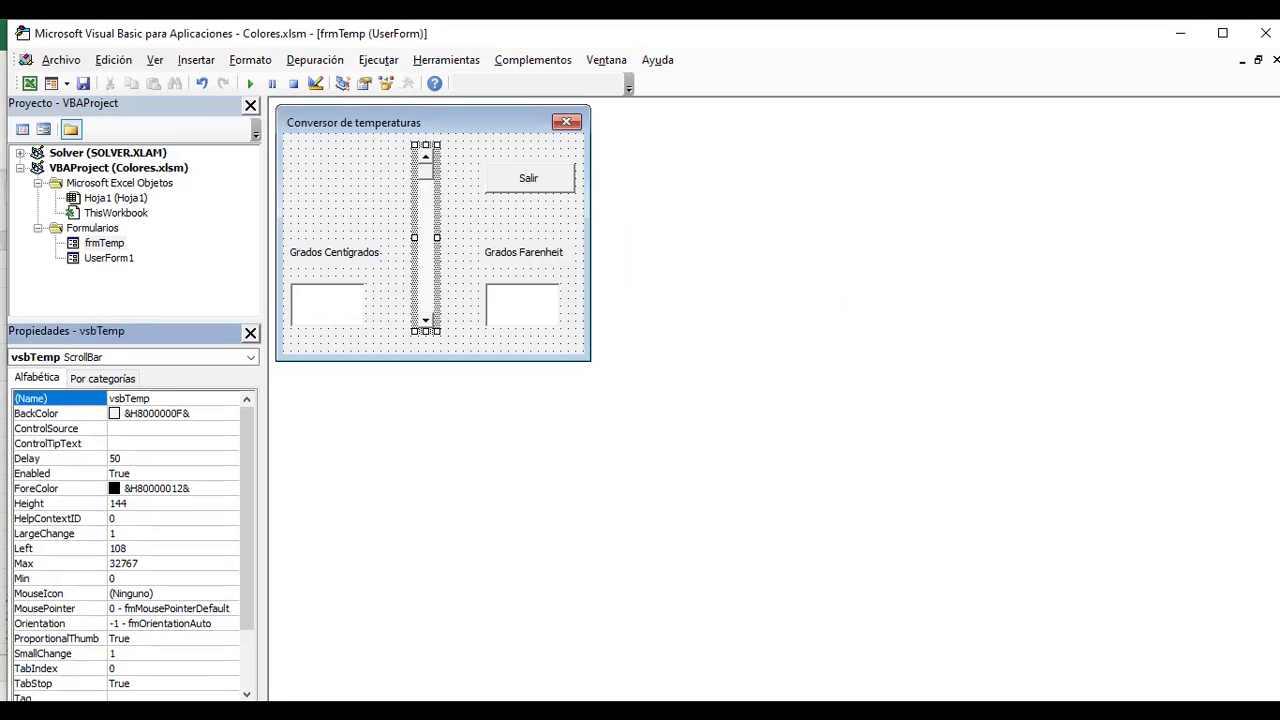
- Double-click the vsbTemp scrollbar to create its empty vsbTemp_Change procedure
key(alt+Tab)
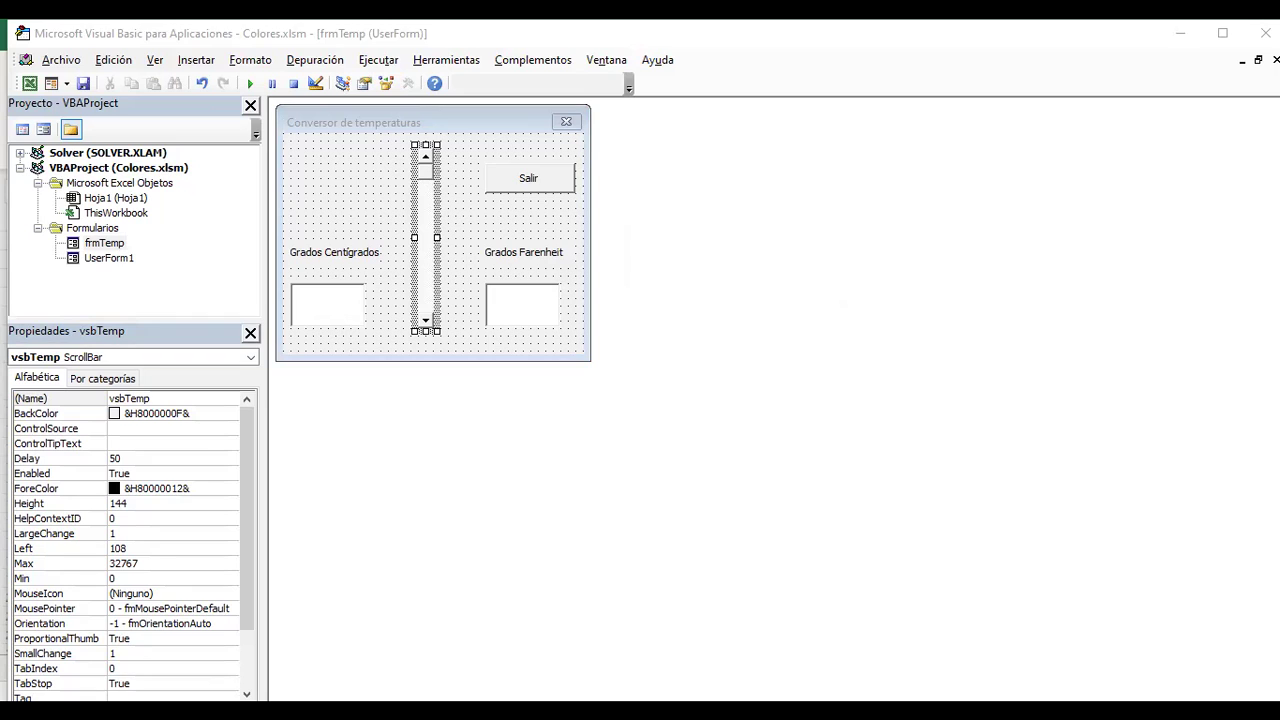
key(alt+Tab)
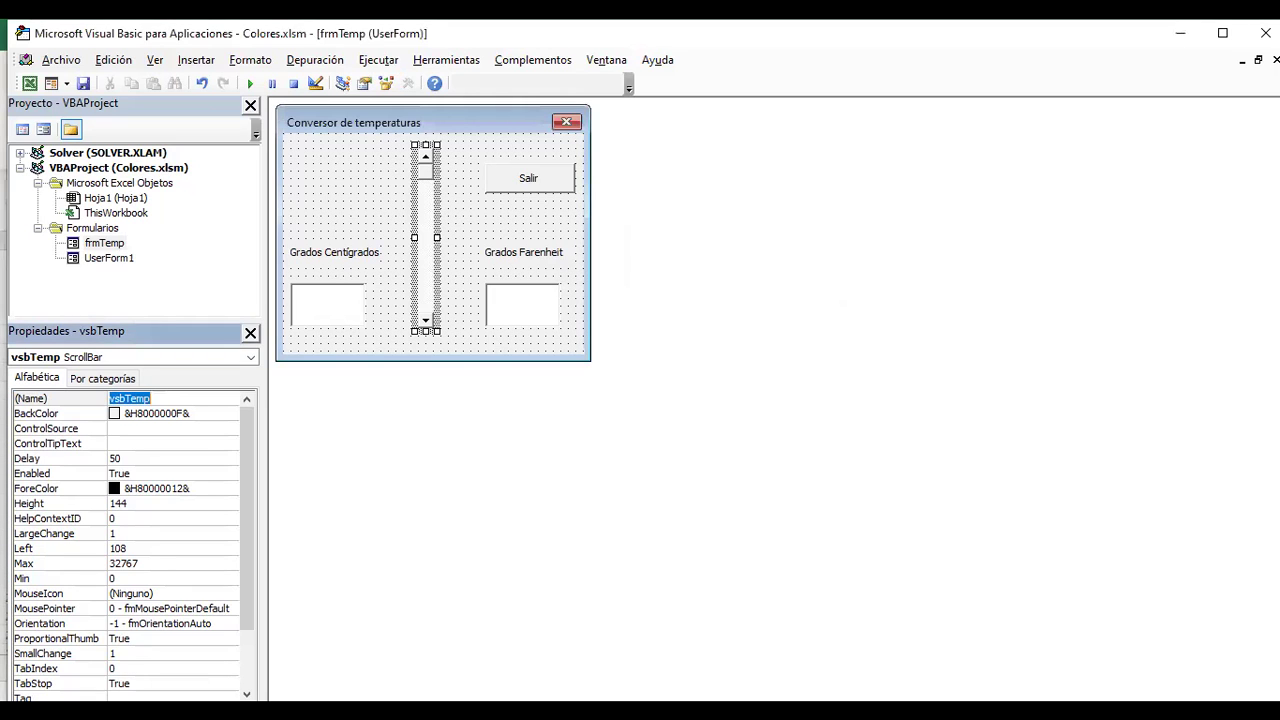
click(528, 178)
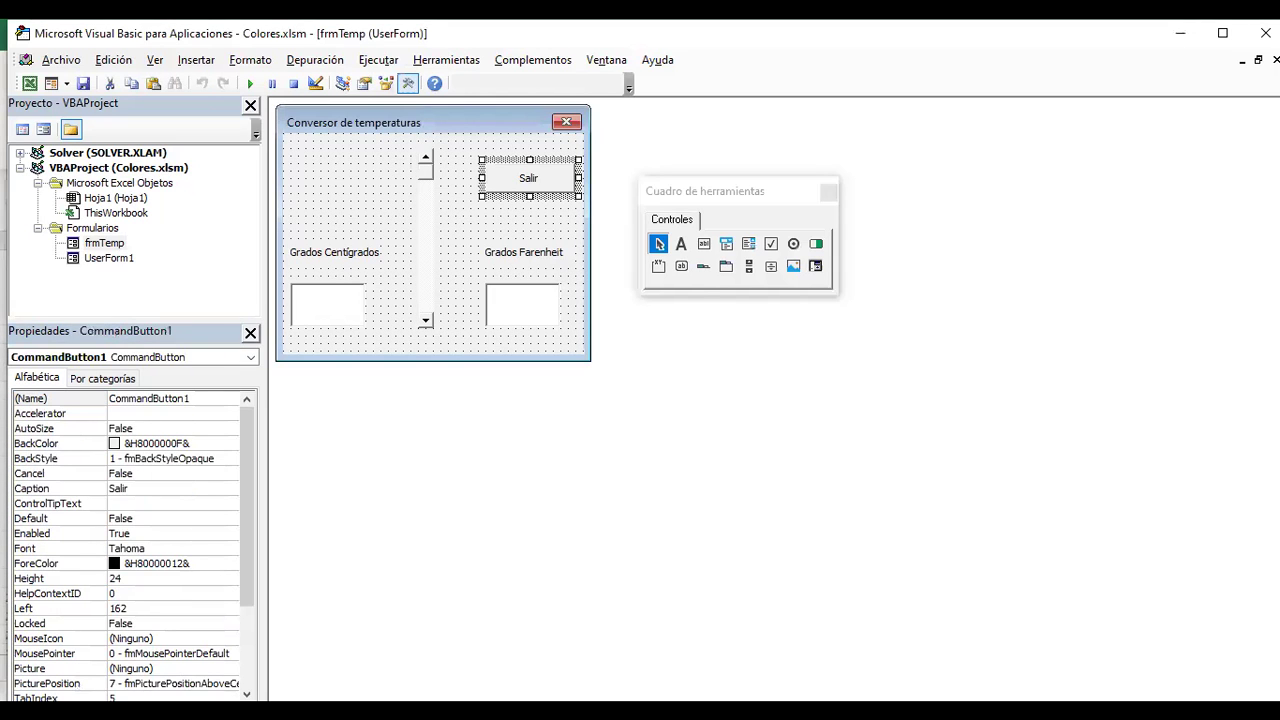
key(alt+Tab)
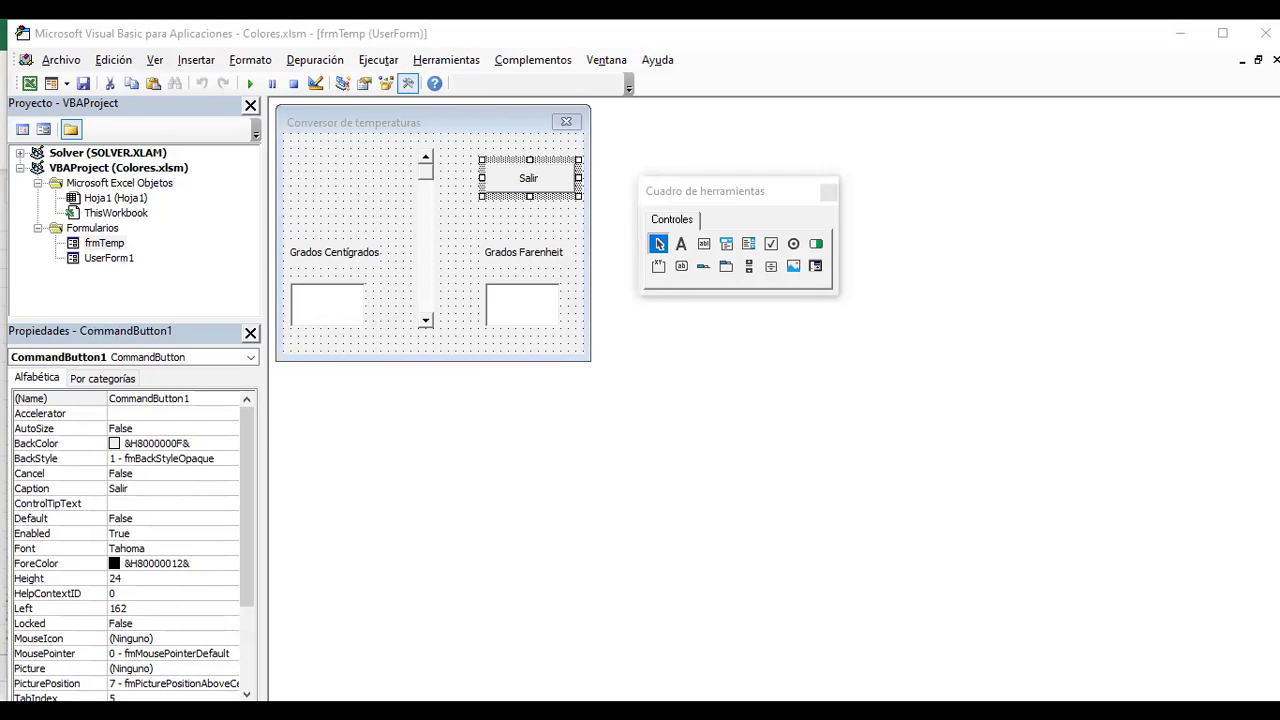
key(alt+Tab)
click(425, 240)
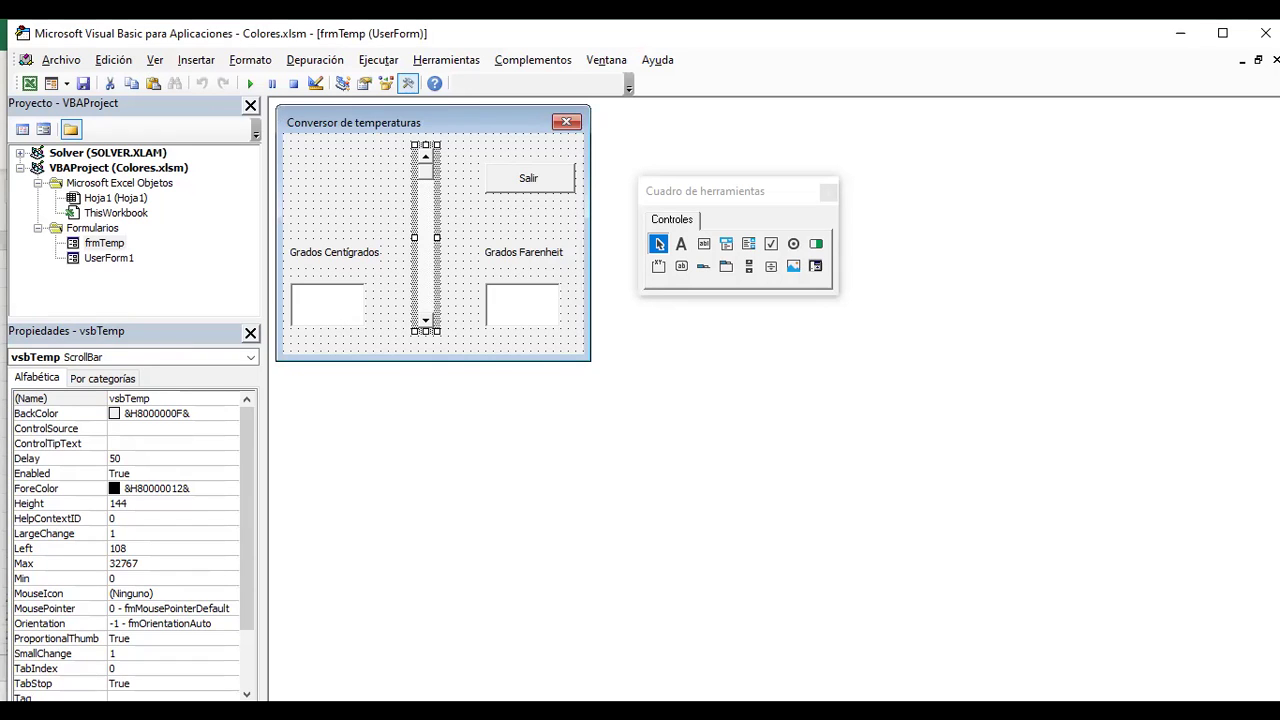
key(alt+Tab)
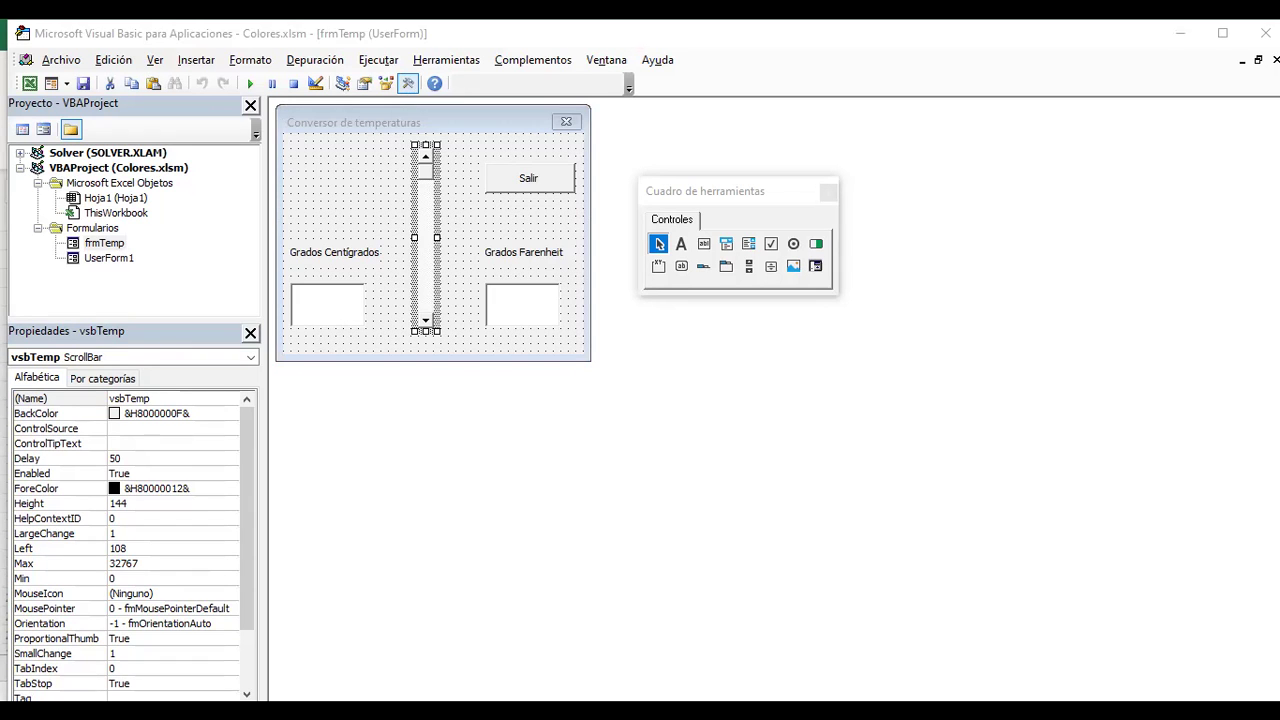
key(alt+Tab)
double_click(425, 240)
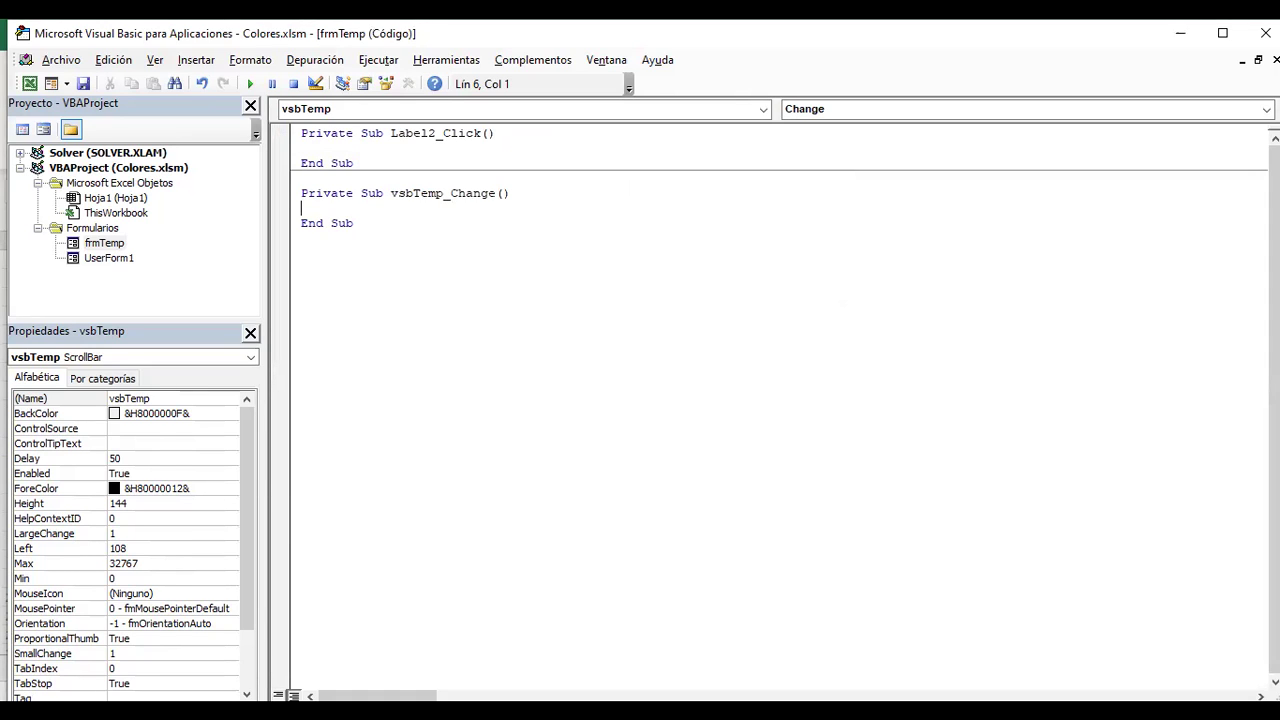
- Switch among the editor windows toward the form designer with Ctrl+Tab
key(ctrl+Tab)
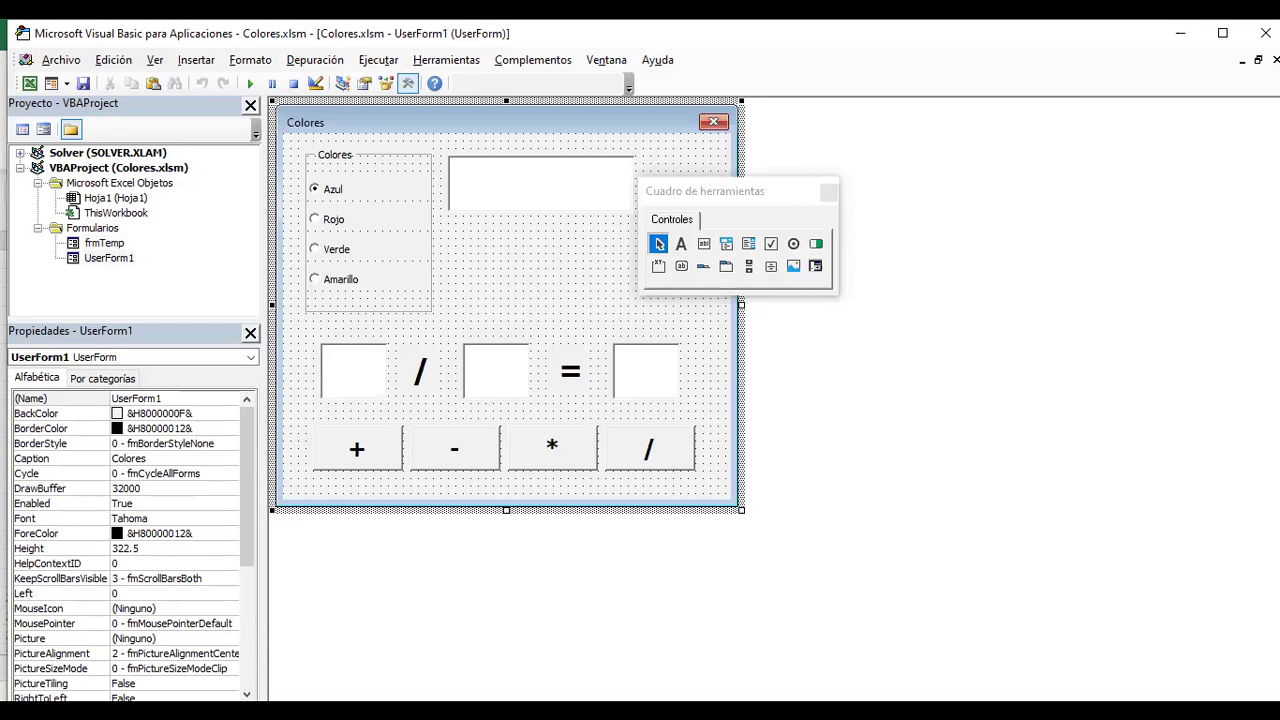
- Run frmTemp, move its scrollbar down and back up, then close the form
key(ctrl+Tab)
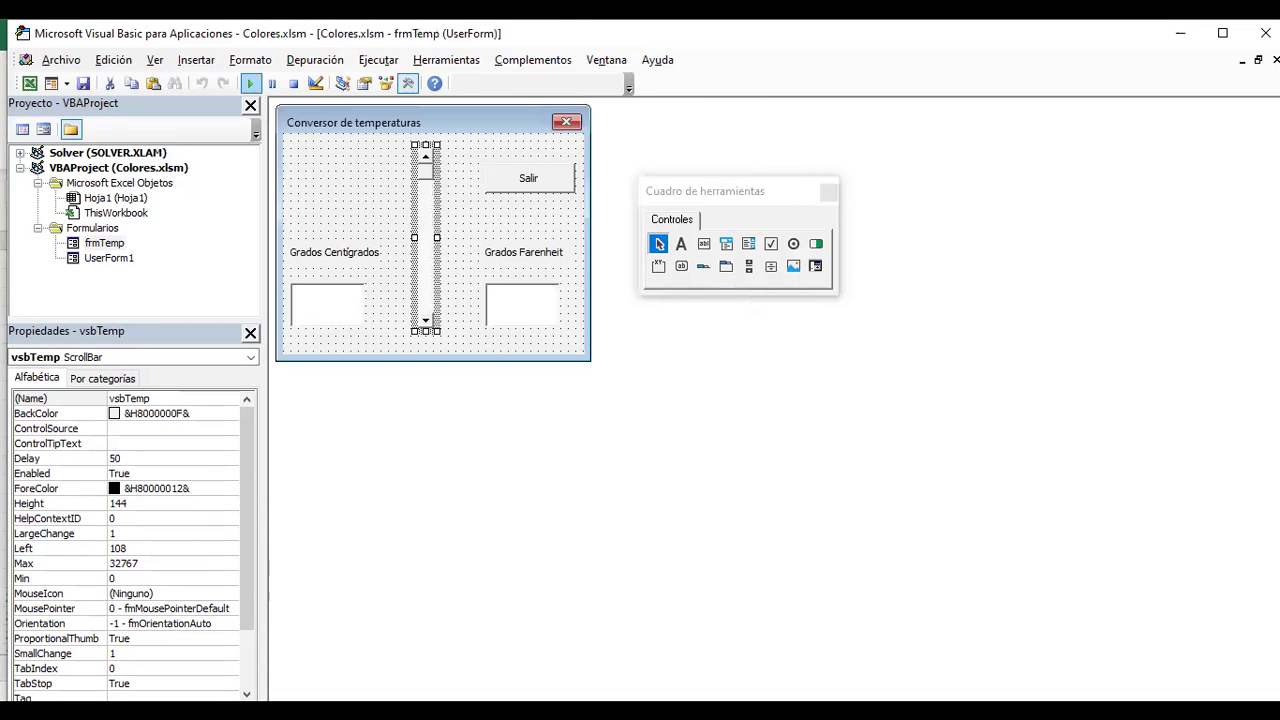
click(250, 83)
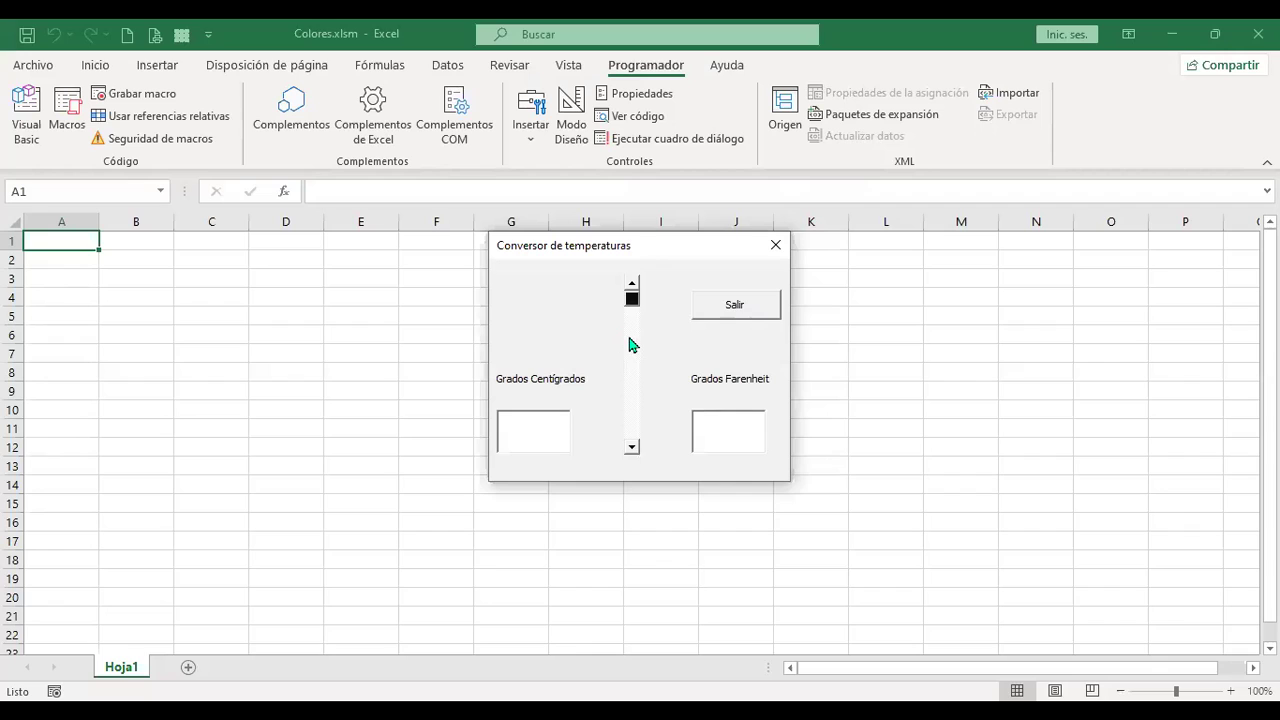
click(640, 338)
click(632, 434)
drag(632, 361, 640, 440)
click(630, 306)
click(630, 306)
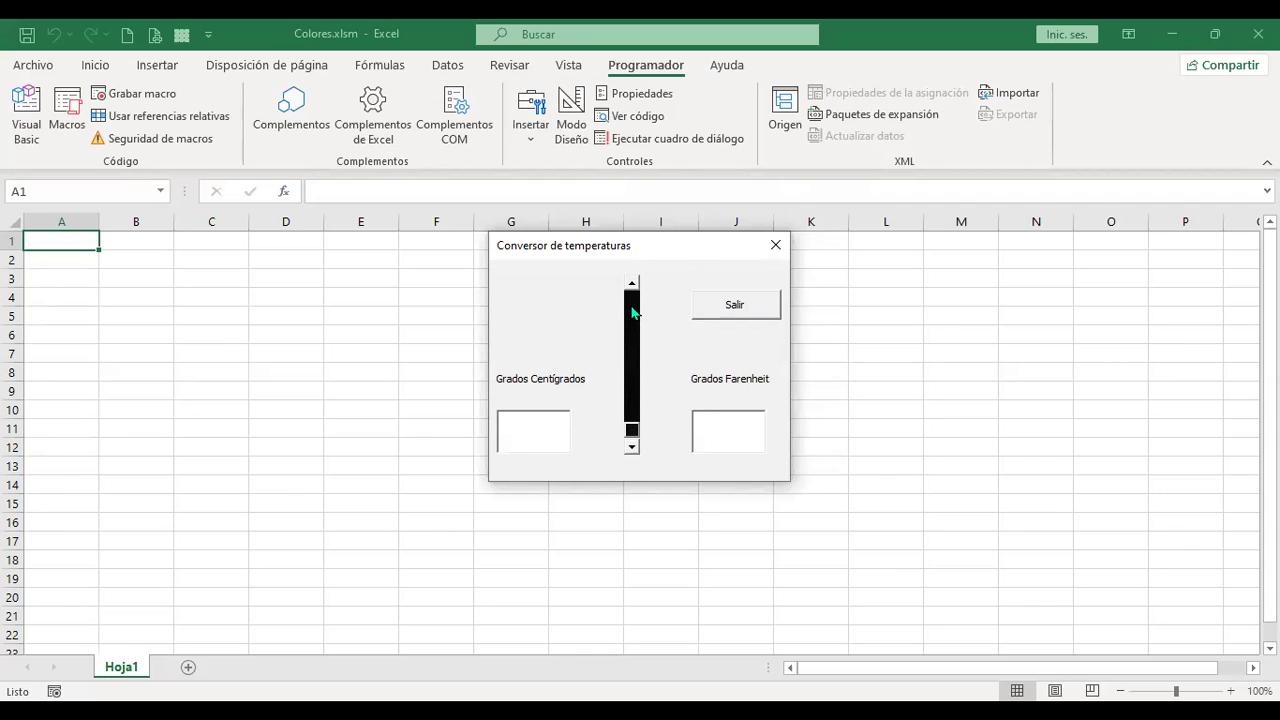
mouse_move(633, 430)
mouse_down()
mouse_move(638, 305)
mouse_move(632, 355)
mouse_up()
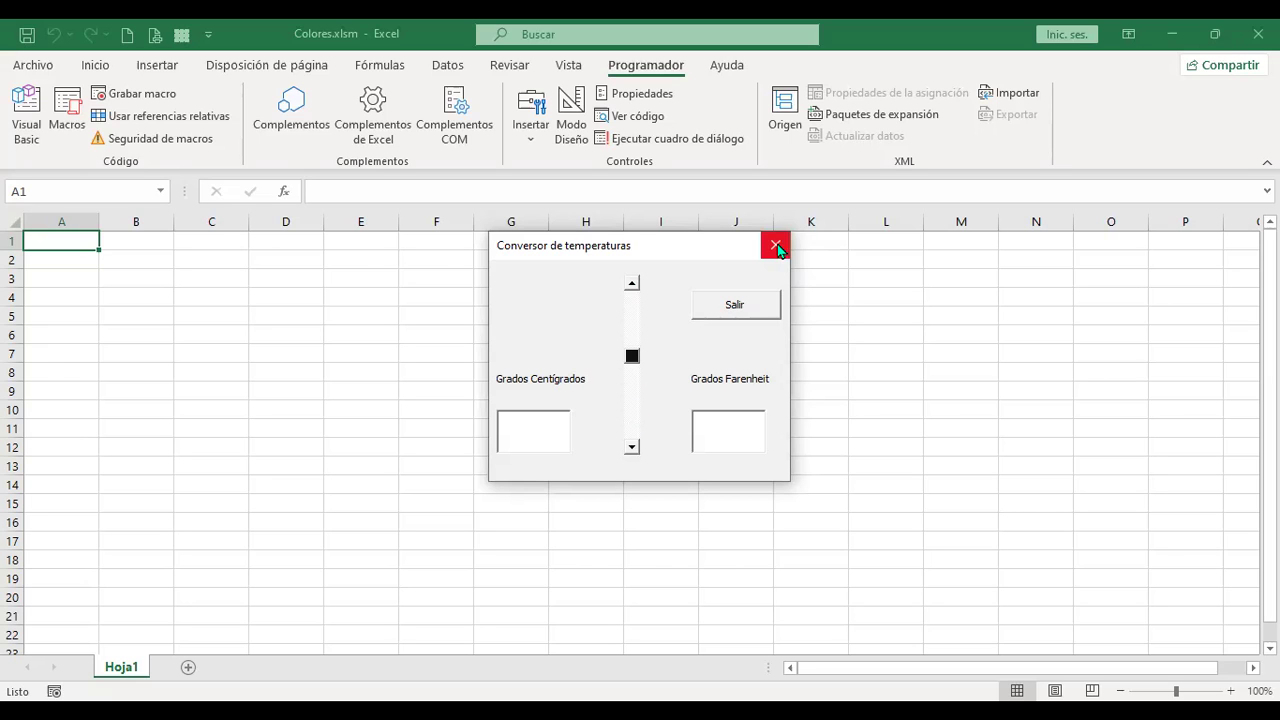
click(697, 304)
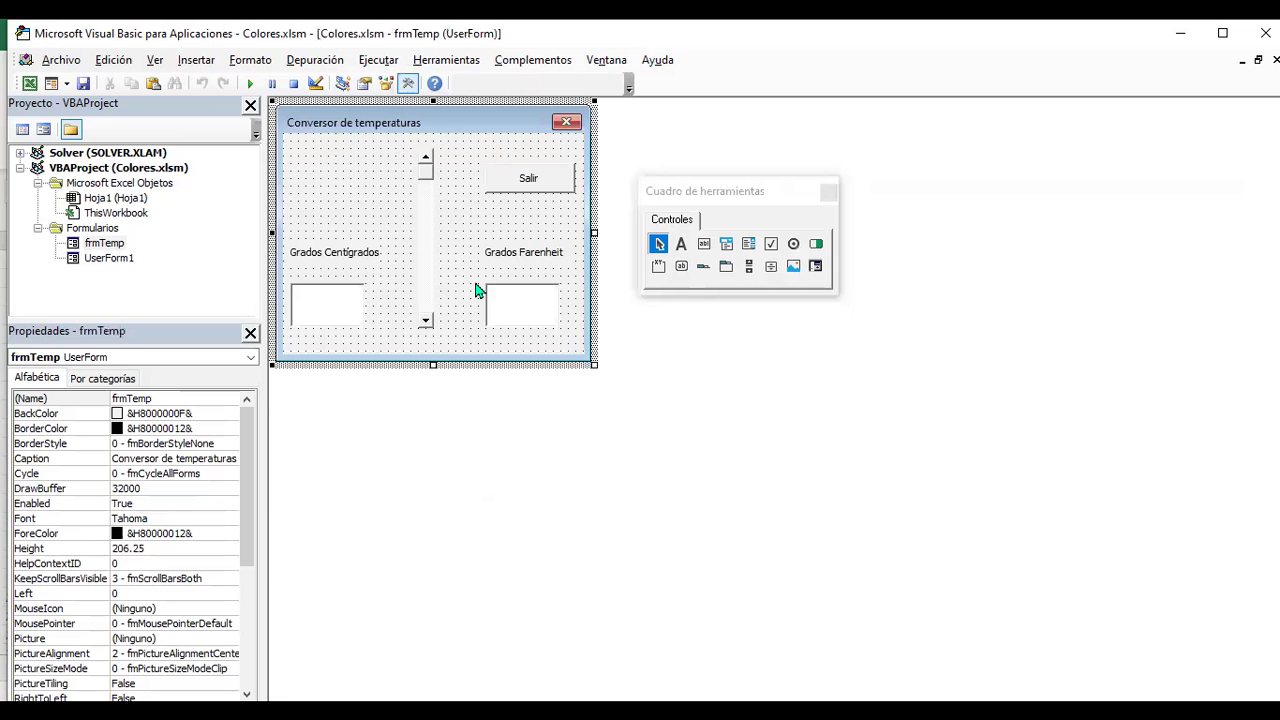
- Open vsbTemp_Change, highlight 'Change', glance at Excel, then return to the frmTemp designer
double_click(425, 215)
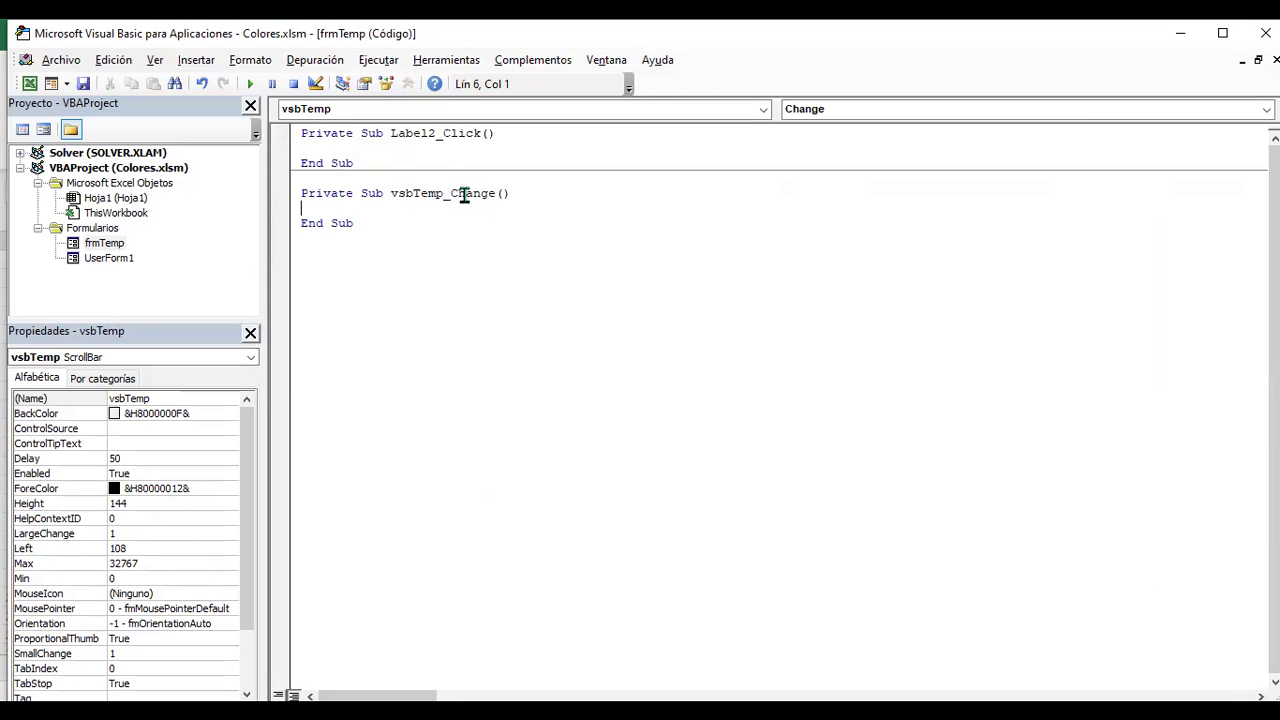
drag(450, 193, 496, 193)
key(Down)
key(alt+F11)
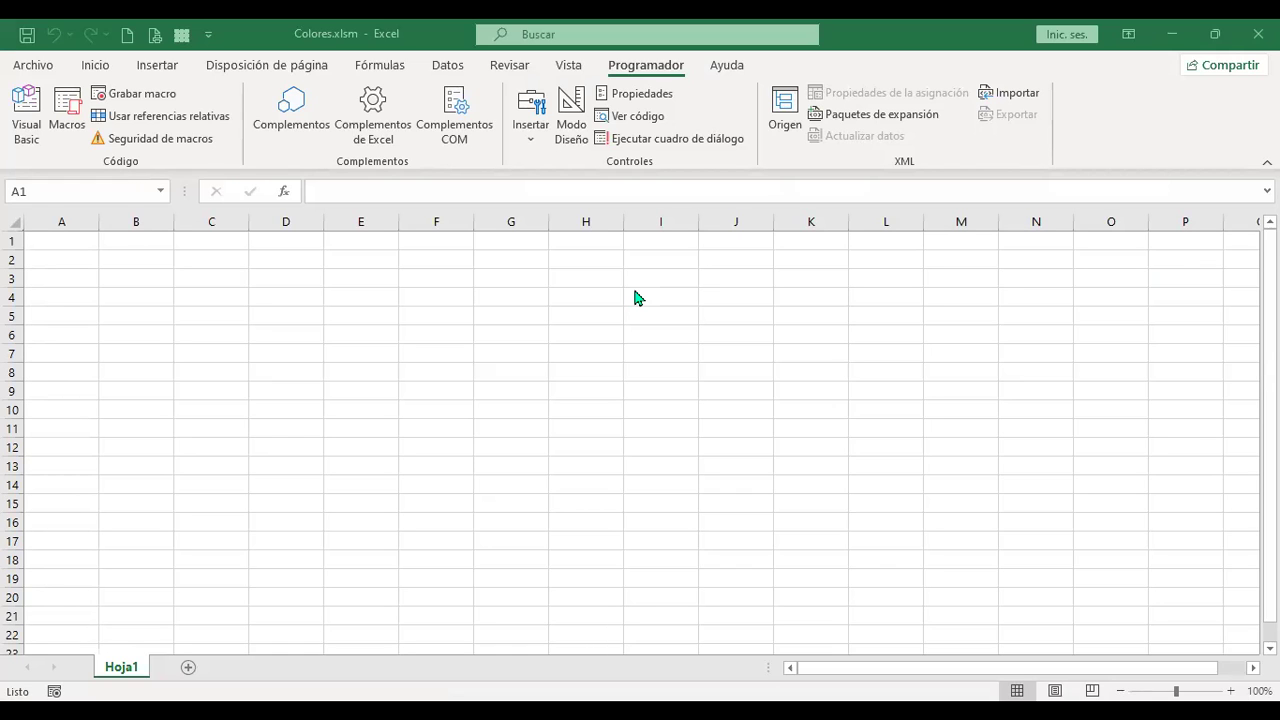
key(alt+F11)
double_click(108, 245)
- Name the Grados Centígrados text box txtCent
click(336, 292)
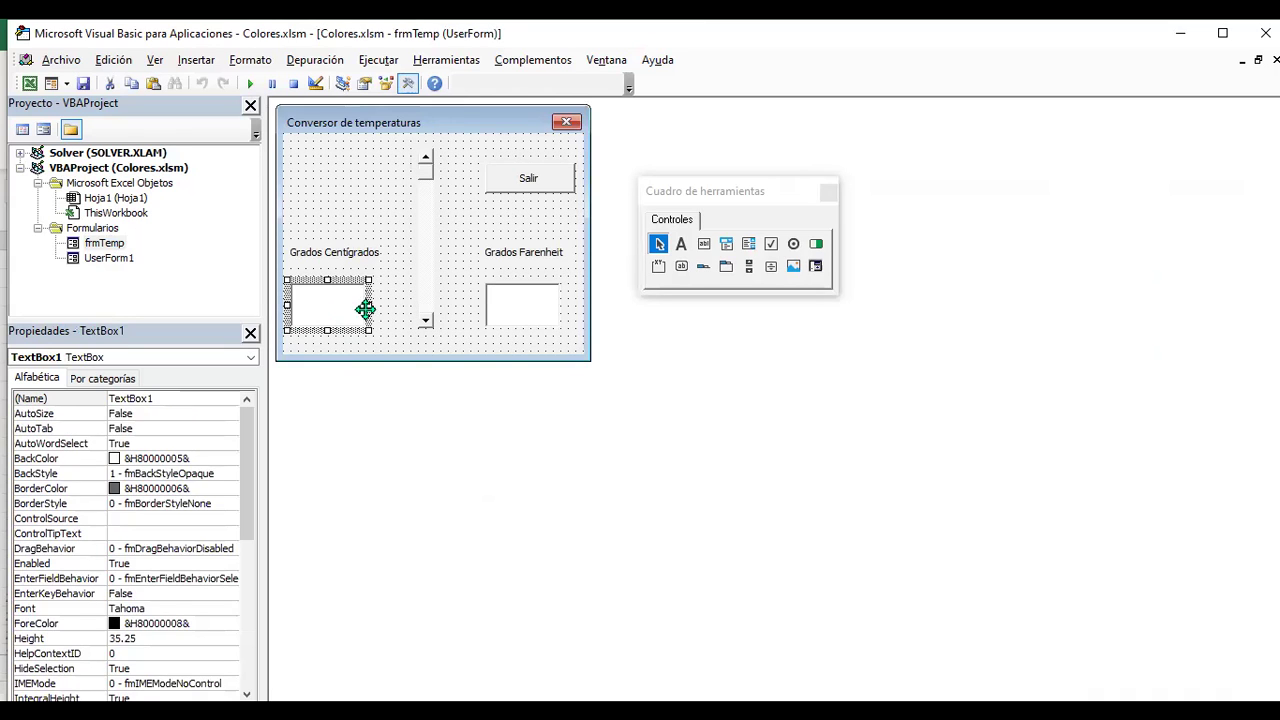
click(519, 307)
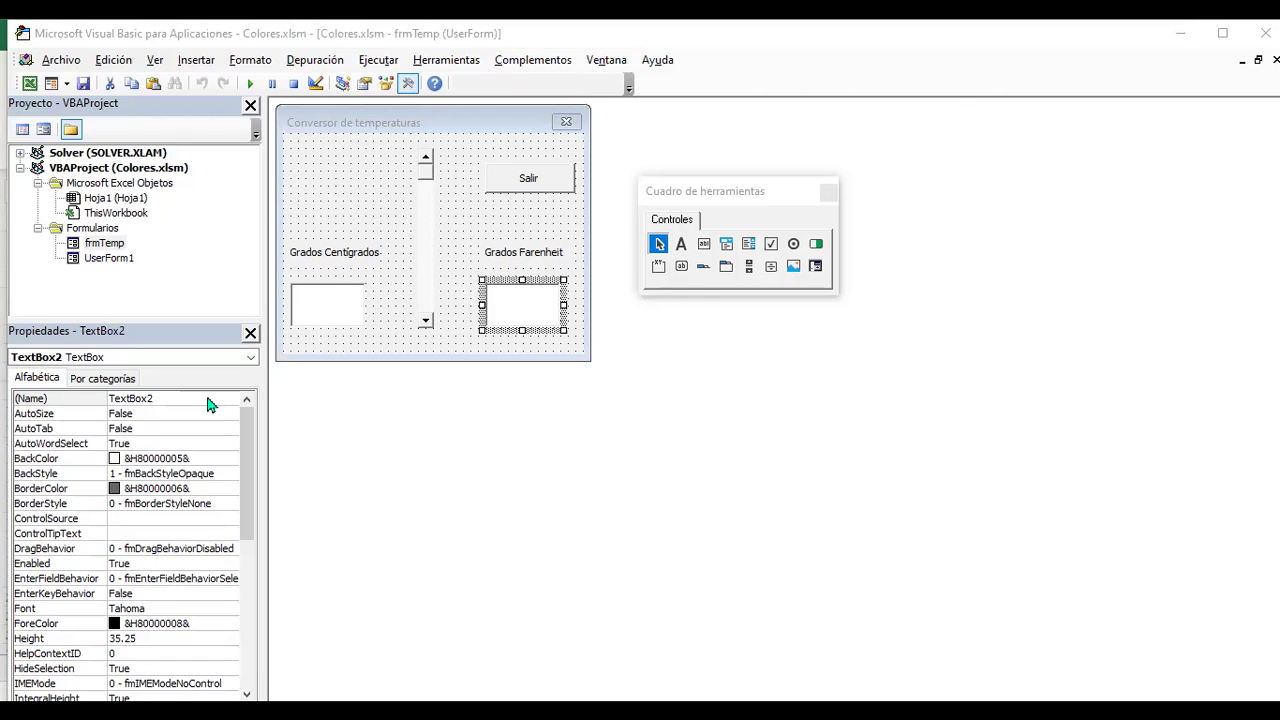
key(Tab)
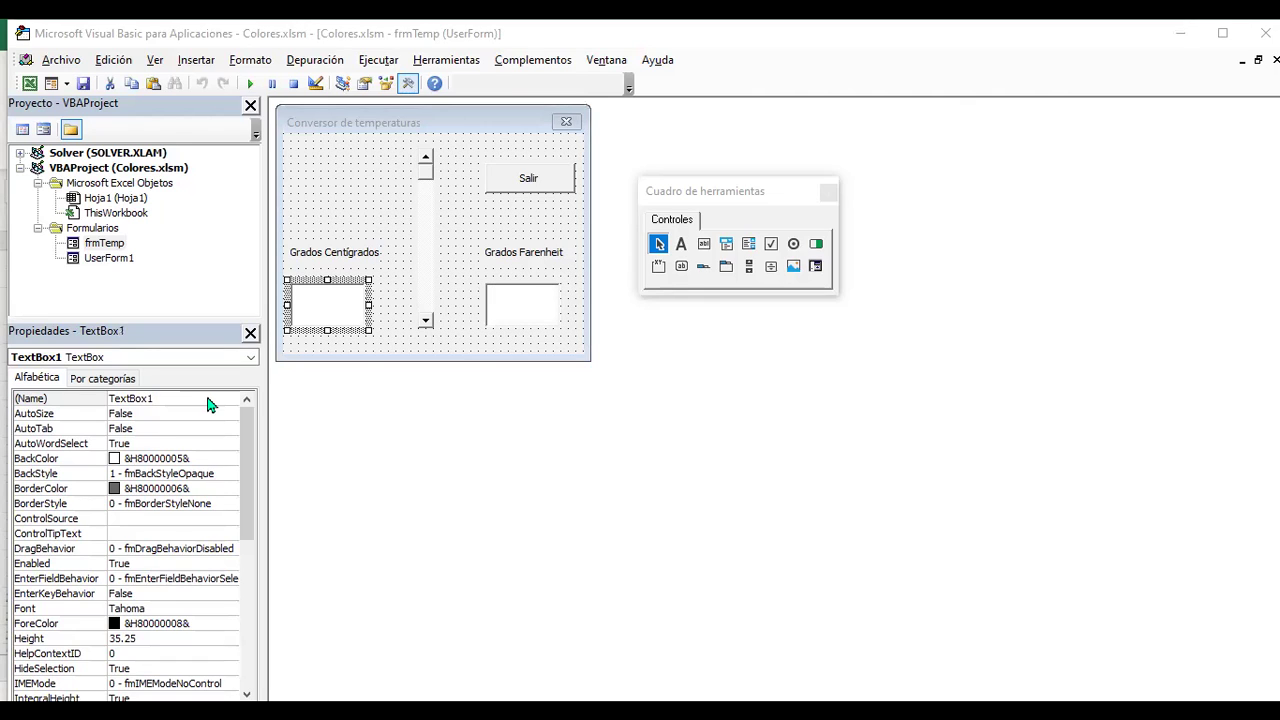
double_click(209, 399)
text(txtCent)
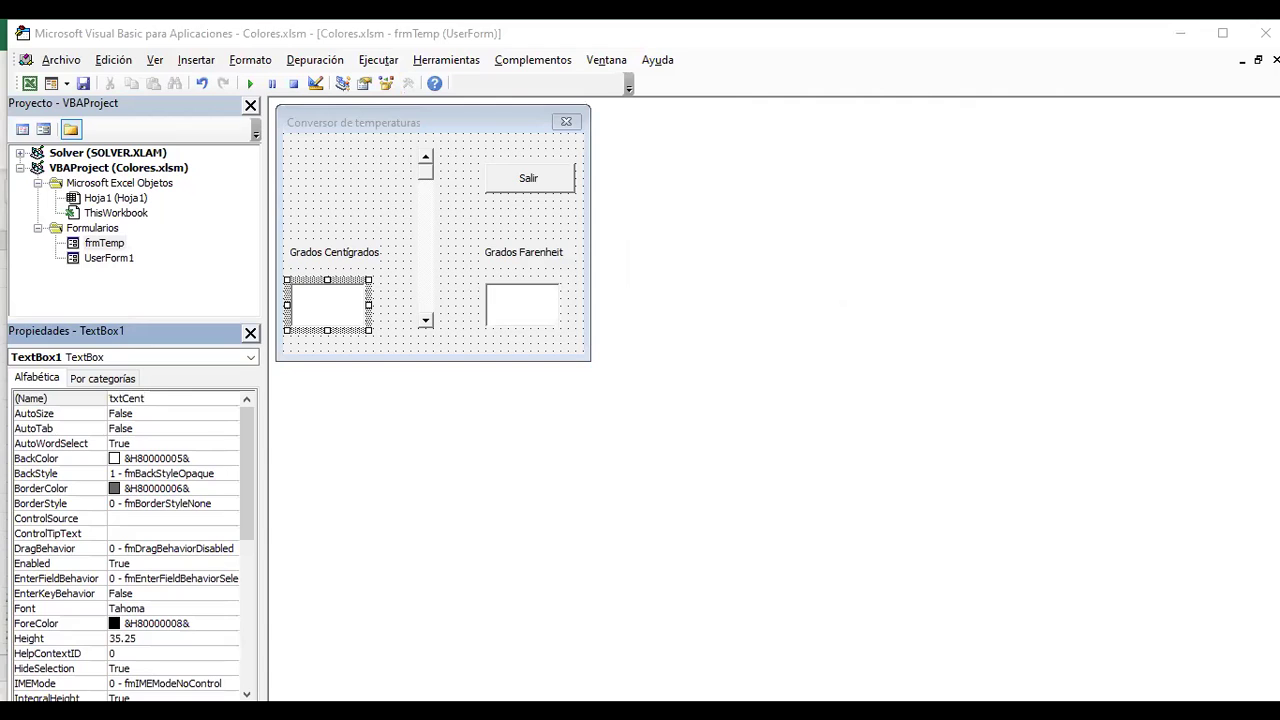
key(Return)
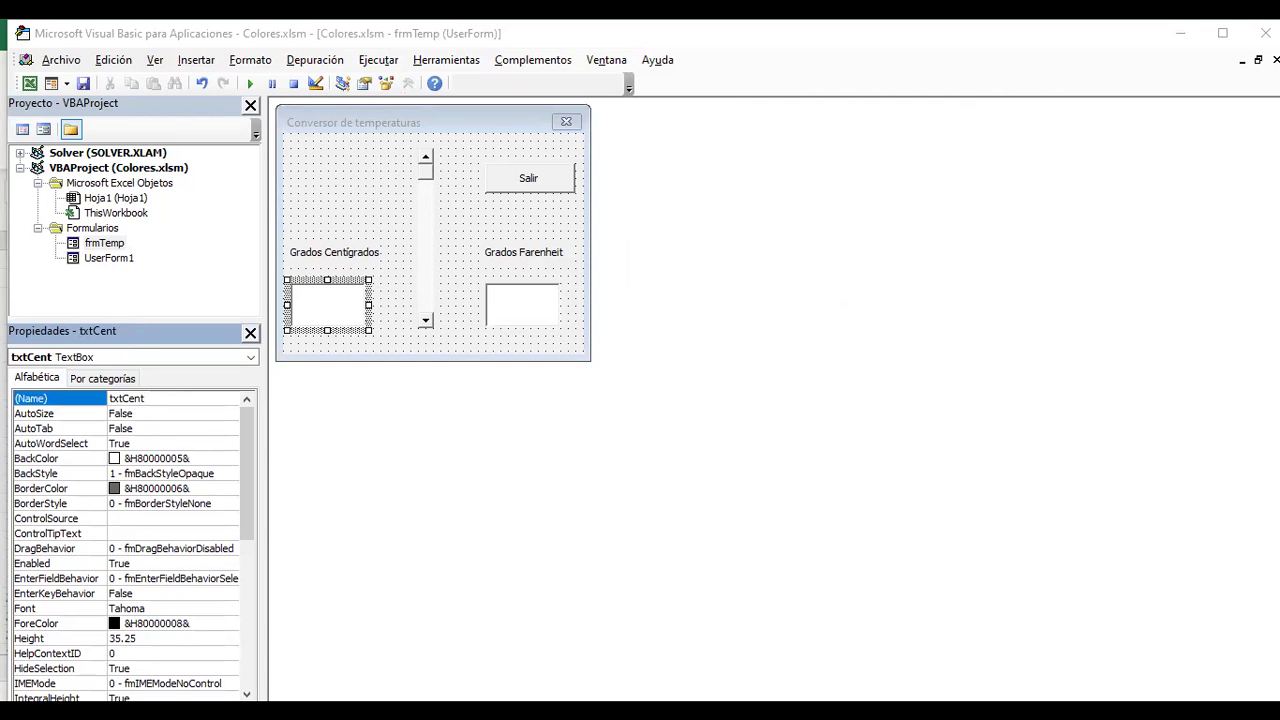
- Name the Grados Farenheit text box txtFahr, correcting the initial txtFah
click(522, 305)
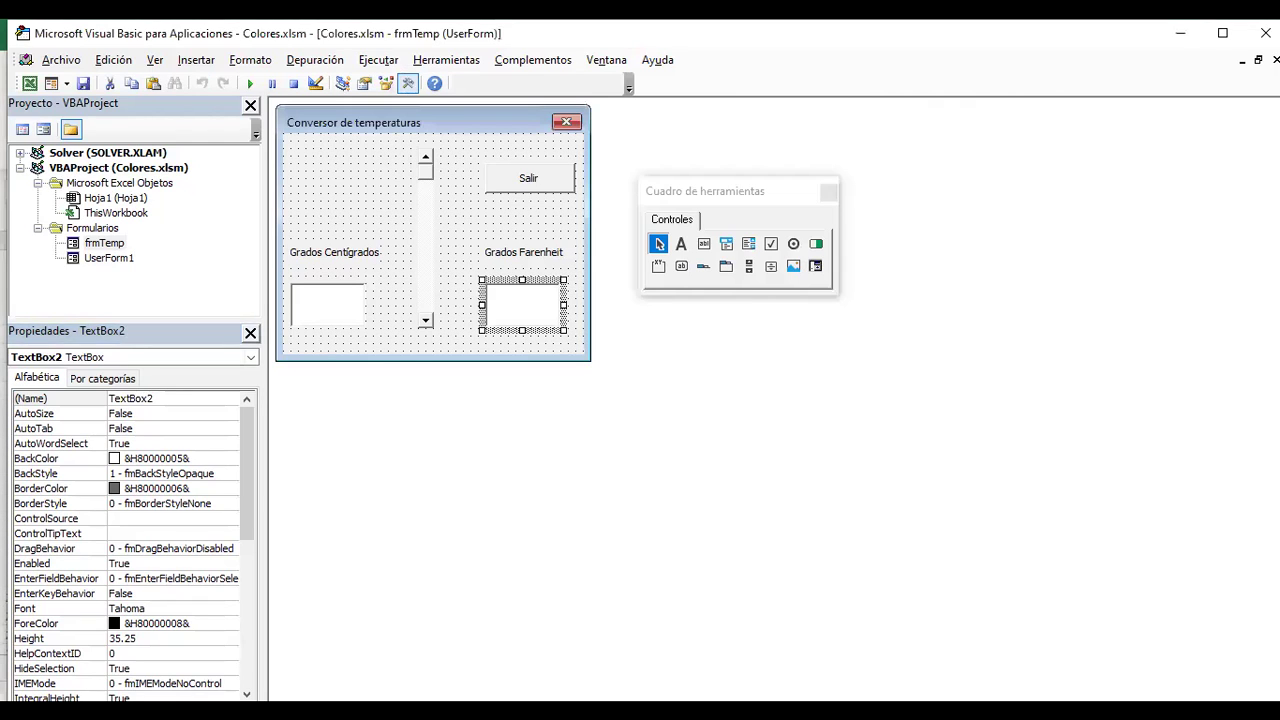
click(170, 398)
text(txt)
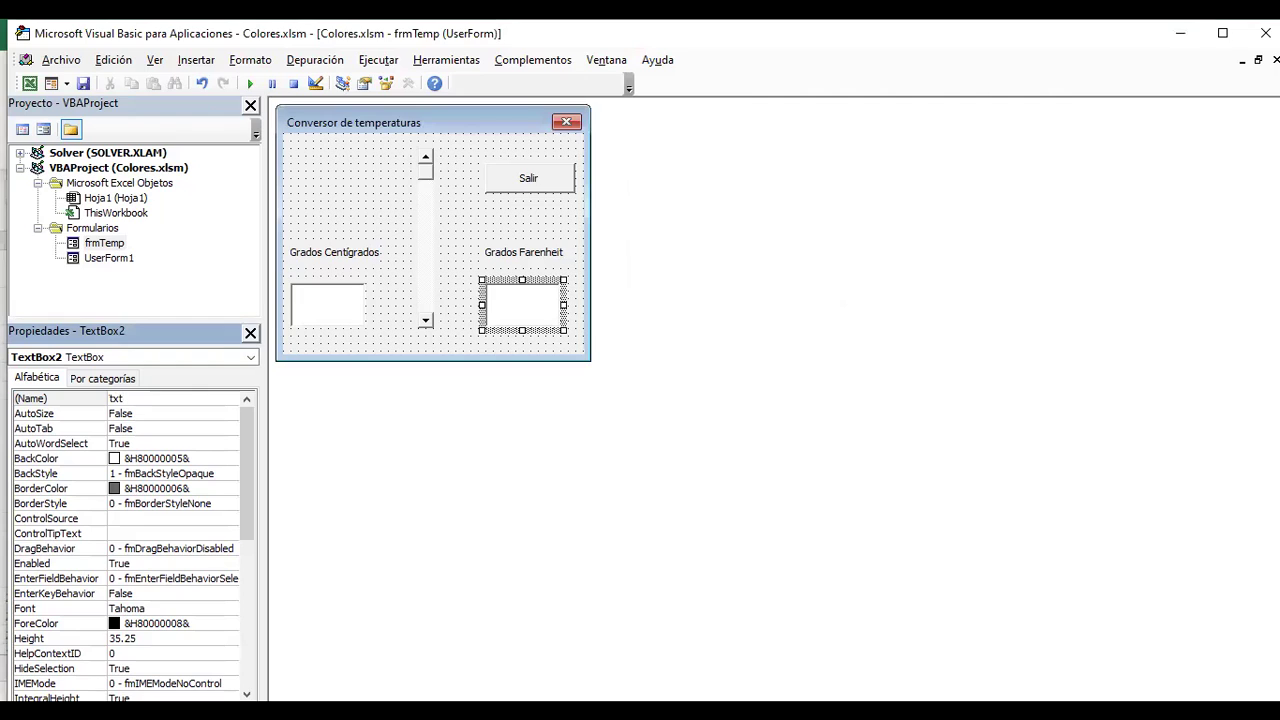
text(Fa)
text(h)
key(Return)
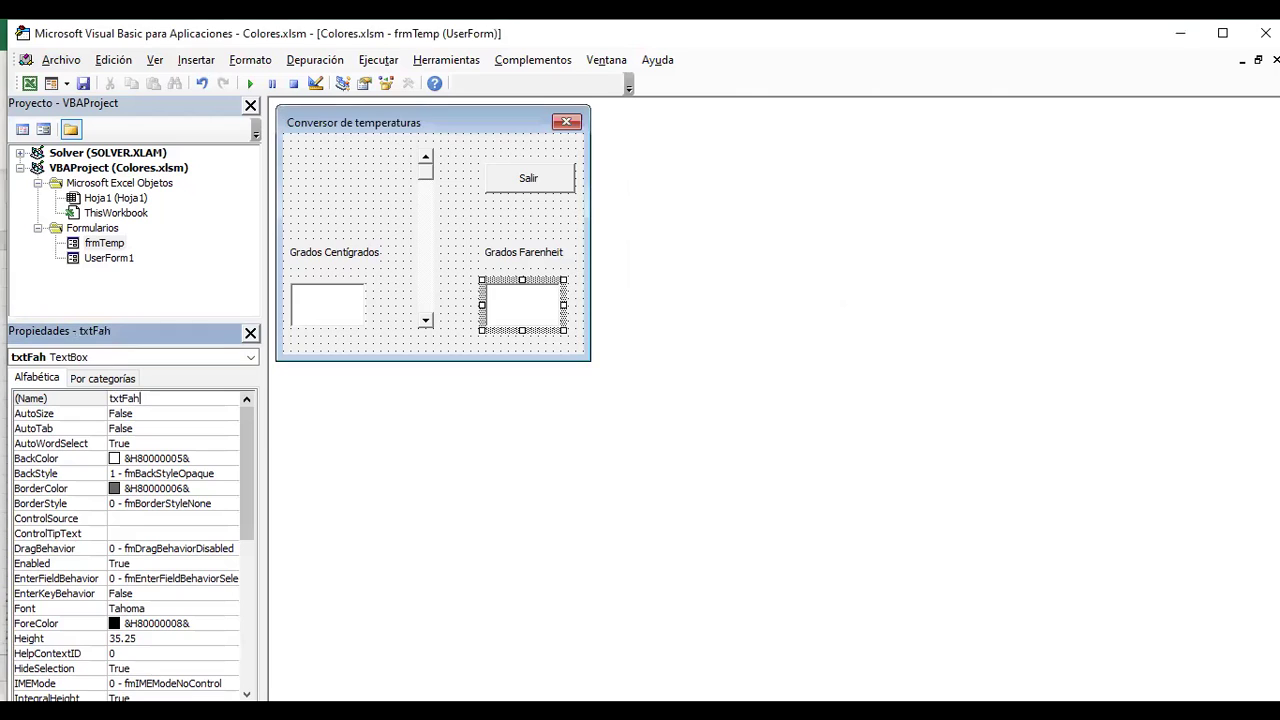
text(r)
key(Return)
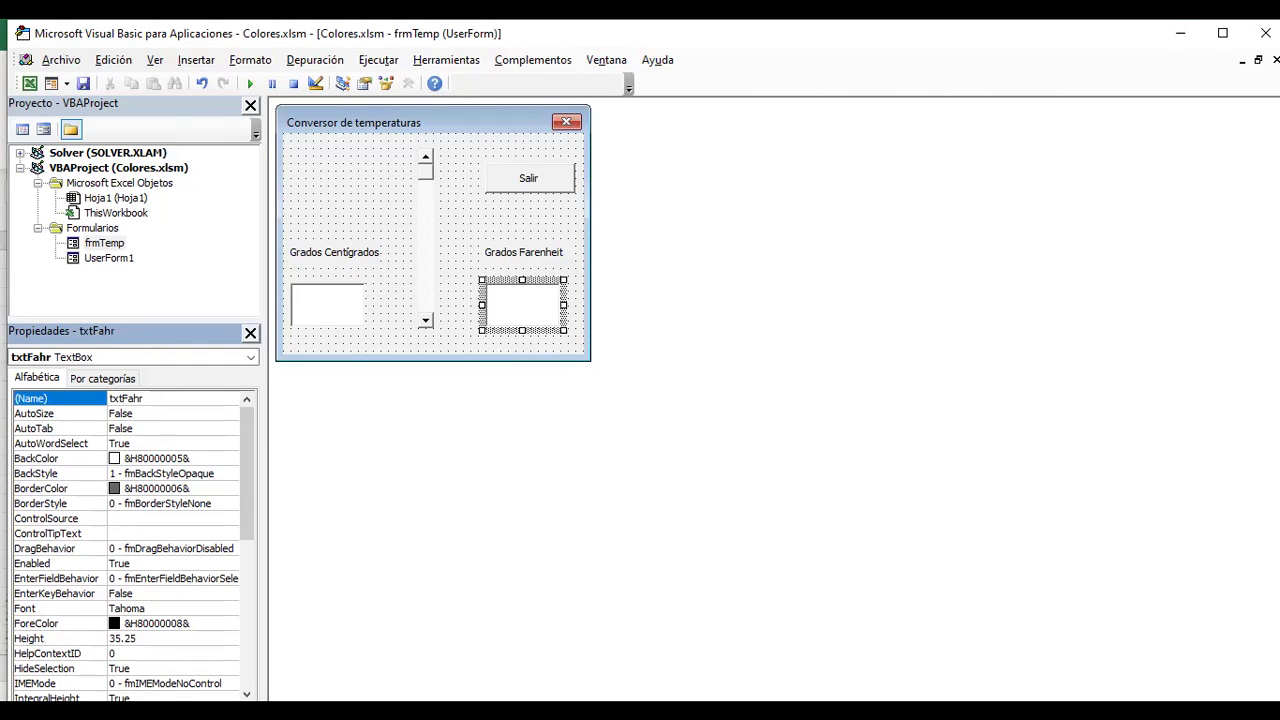
click(126, 398)
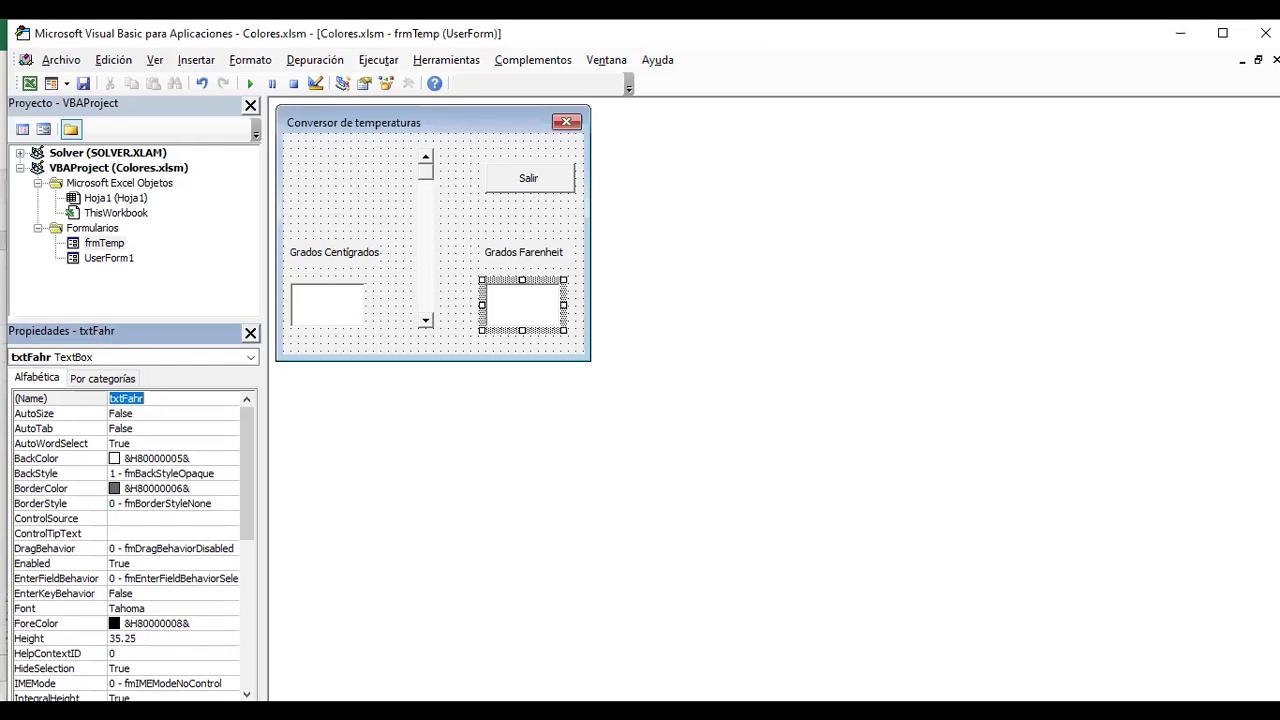
click(425, 240)
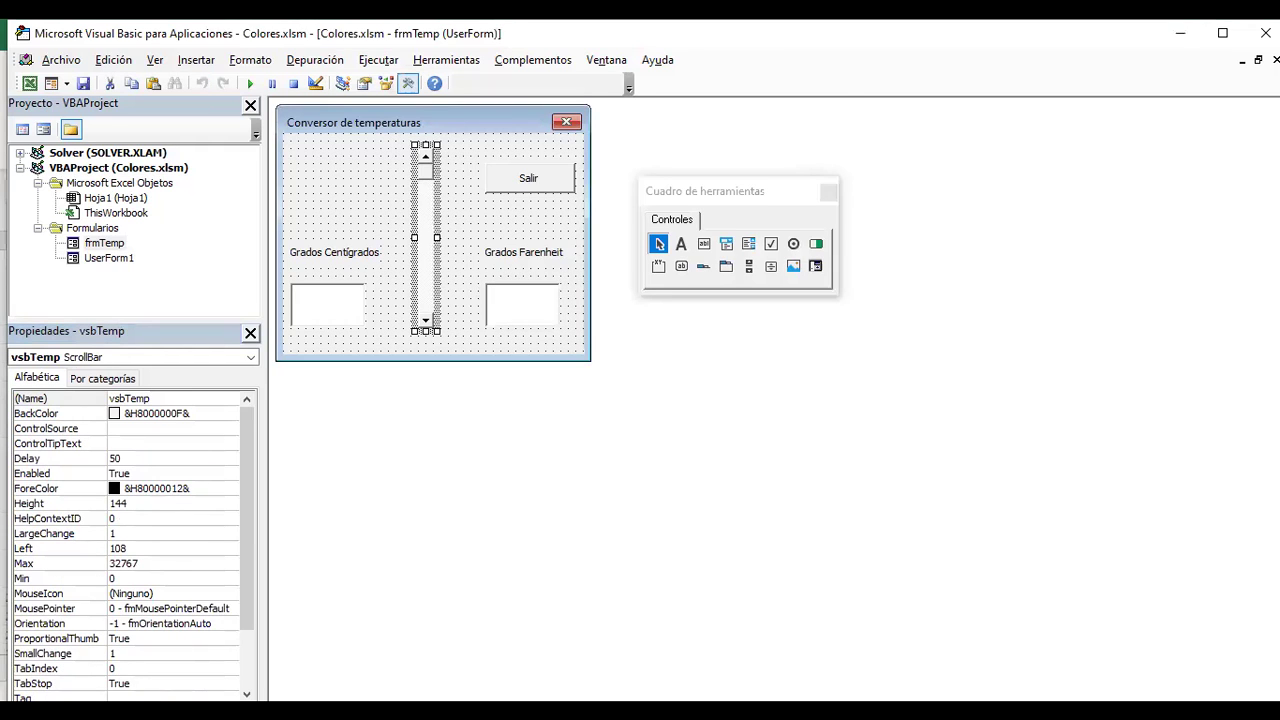
- Open the vsbTemp_Change procedure and start it with a txtCent reference
double_click(425, 240)
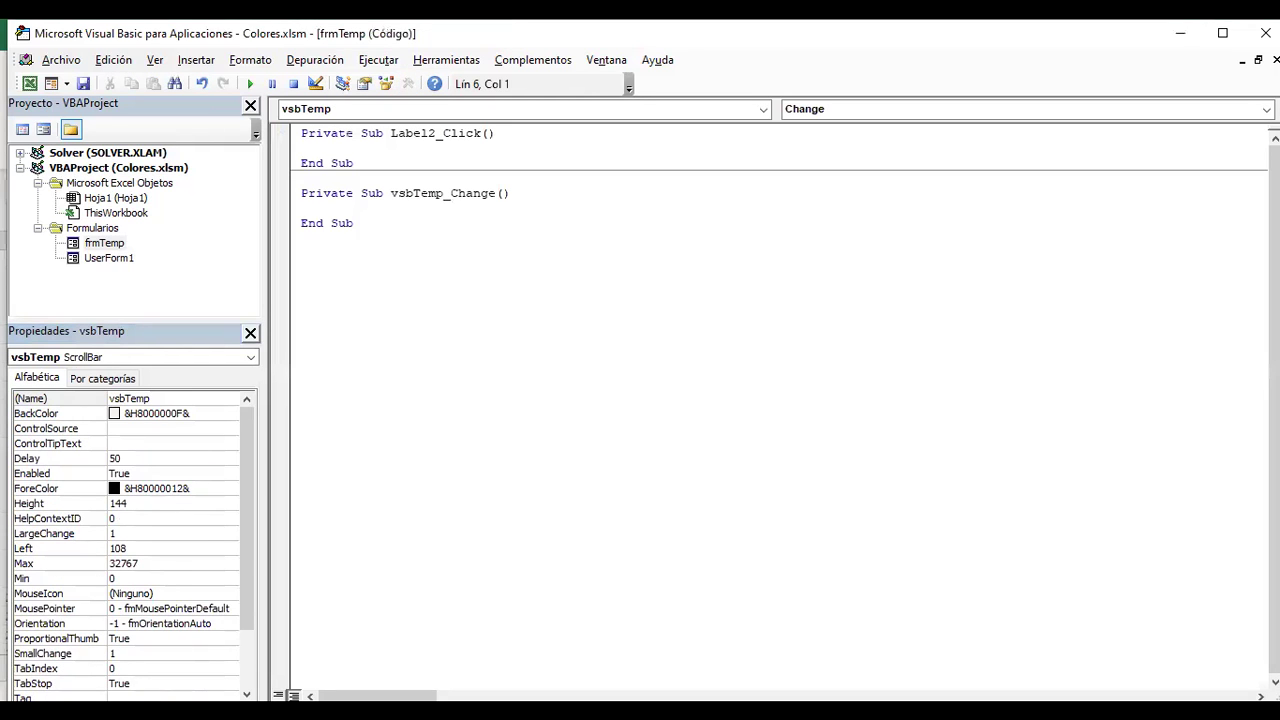
text(txtCent)
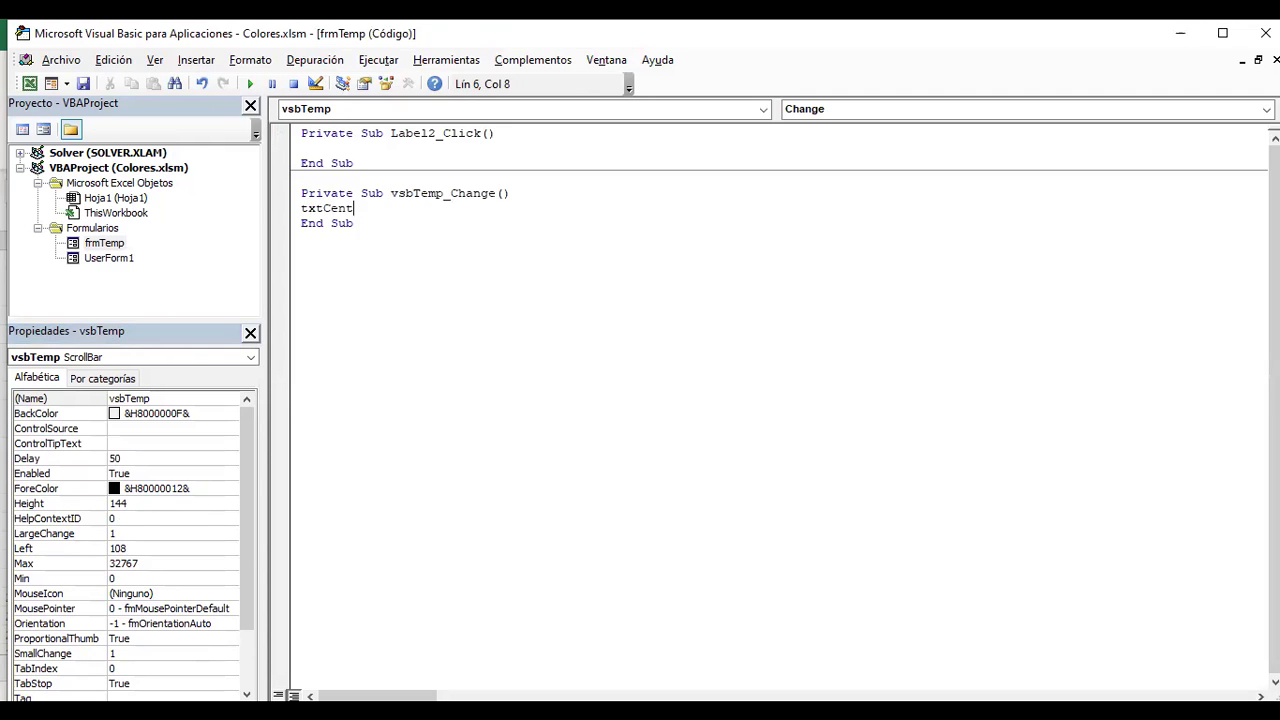
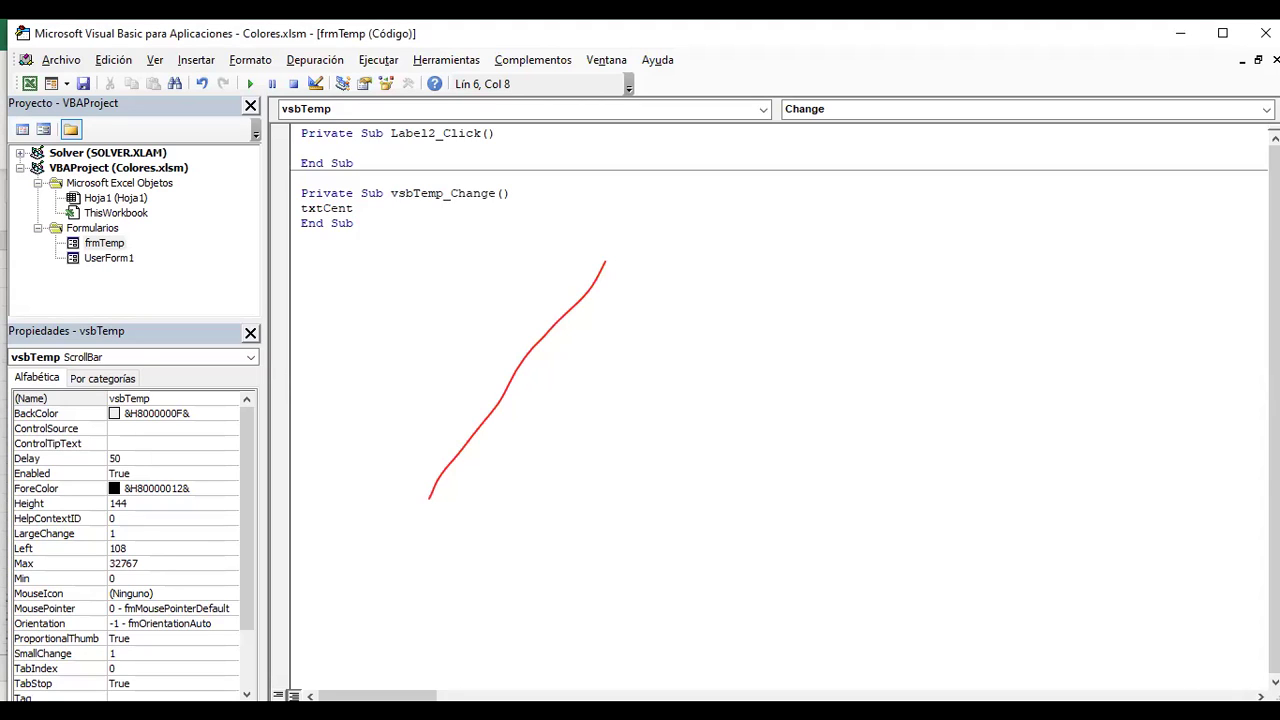
- In vsbTemp_Change, write txtCent.Text = vsbTemp.Value, completing Text and Value with IntelliSense
text(.te)
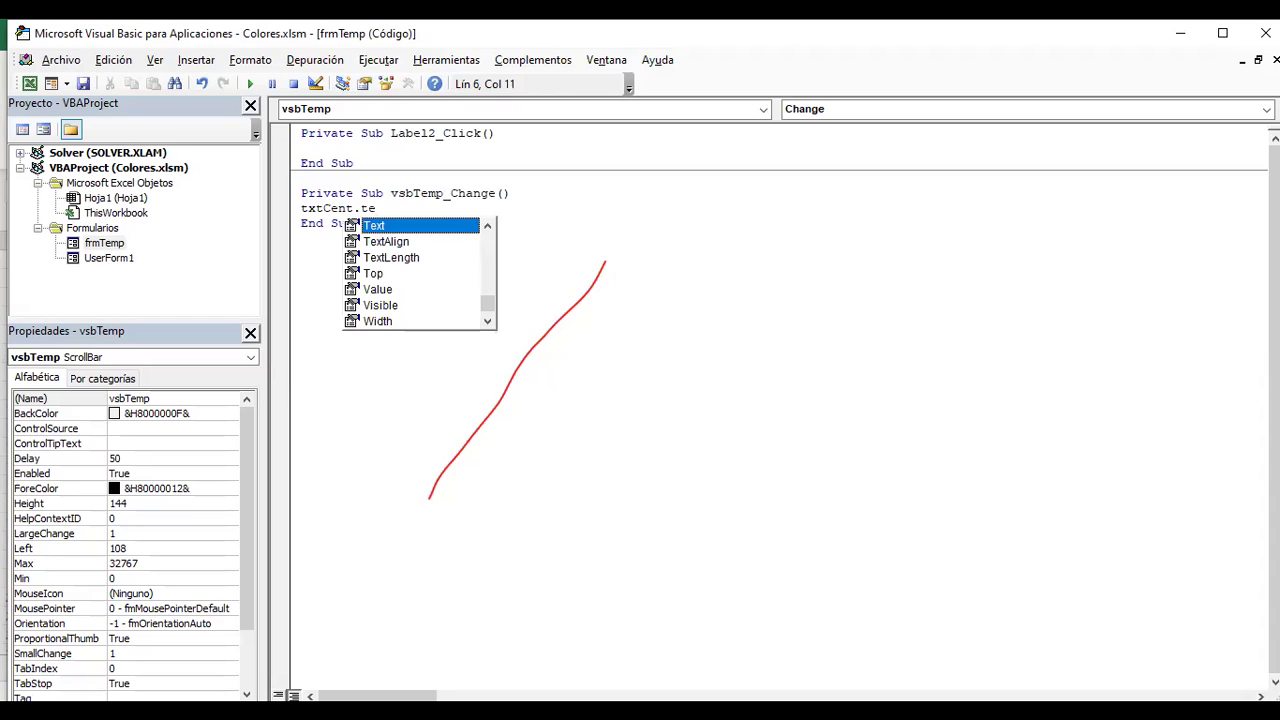
key(Tab)
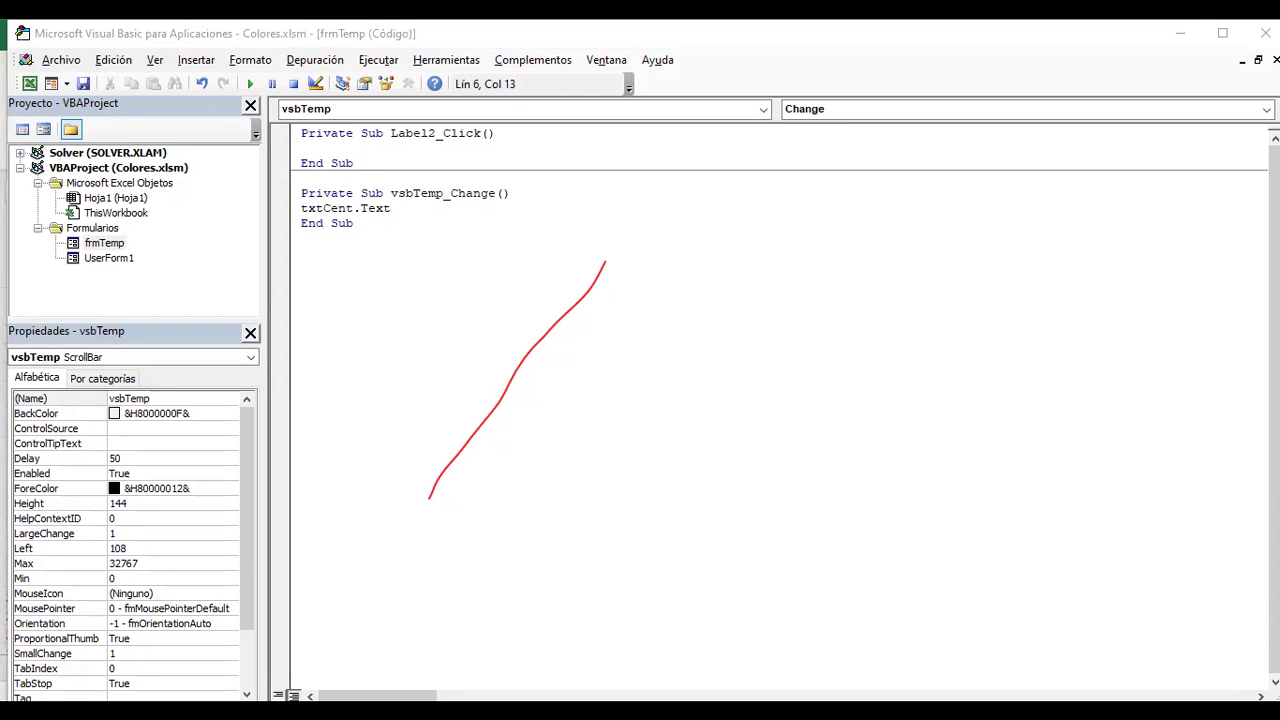
text(=)
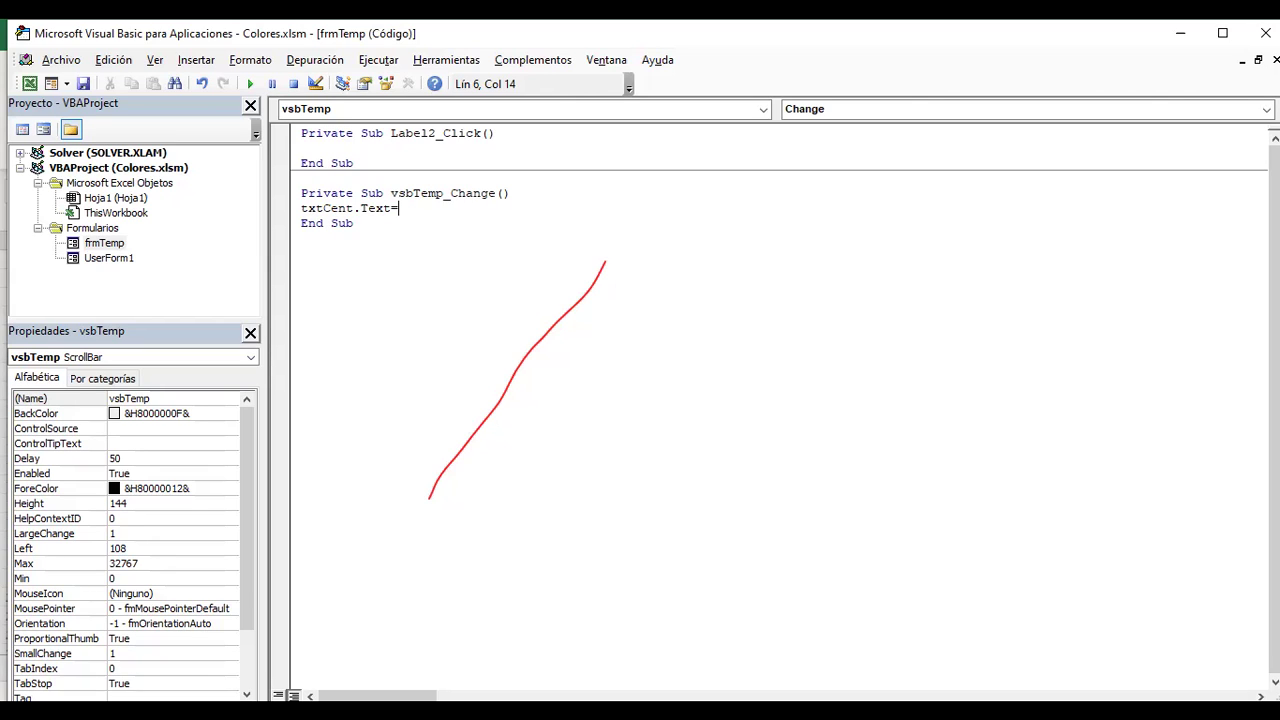
text(vcb)
key(BackSpace)
key(BackSpace)
text(sb)
text(Temp)
text(.Value)
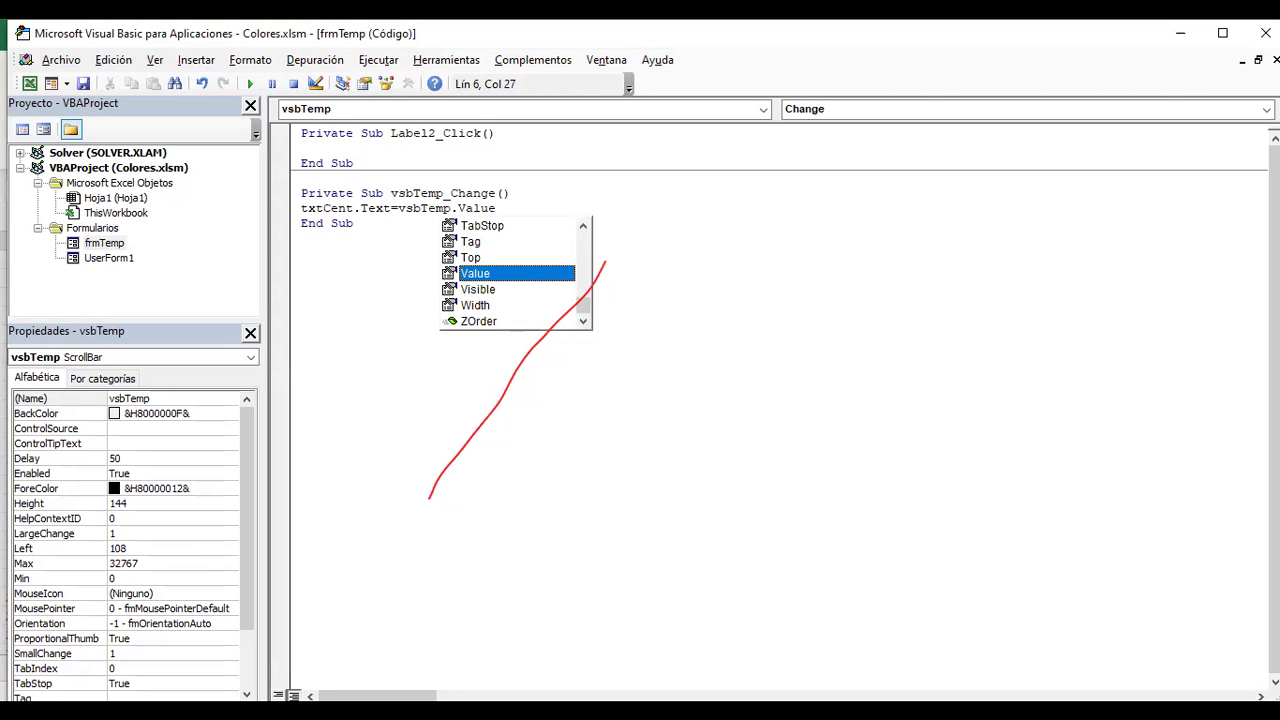
key(Escape)
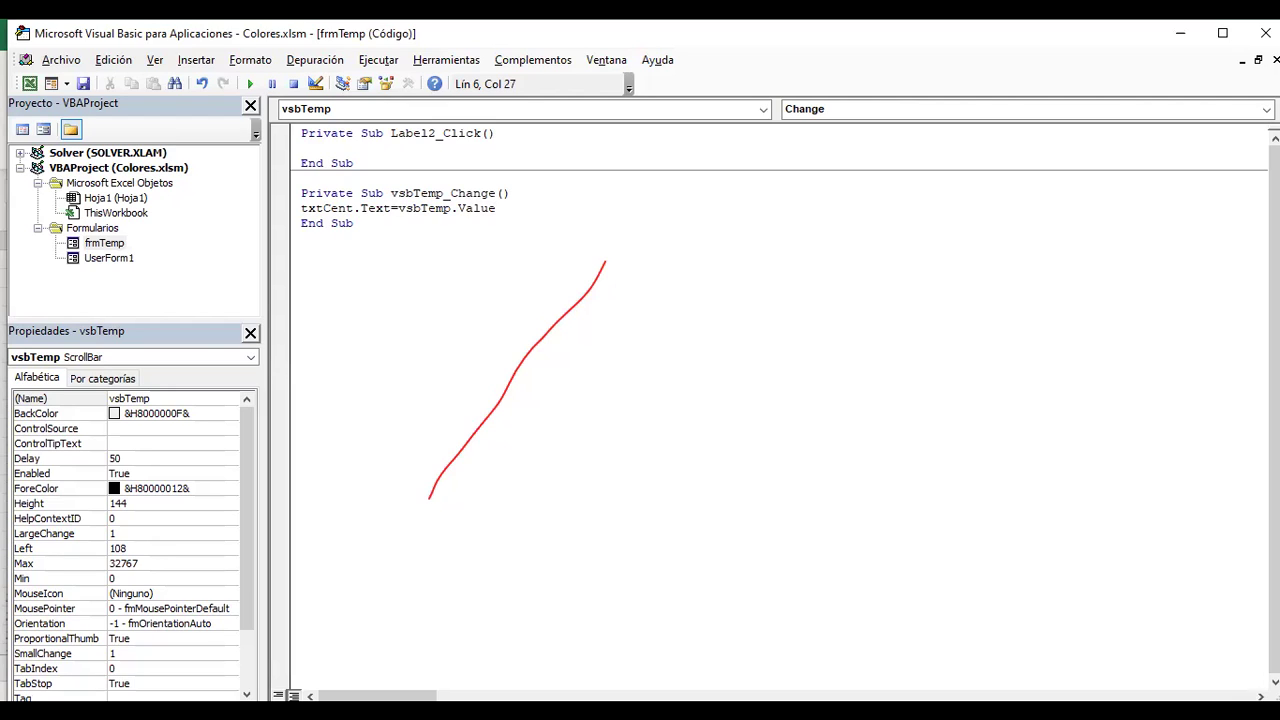
key(alt+F11)
key(Return)
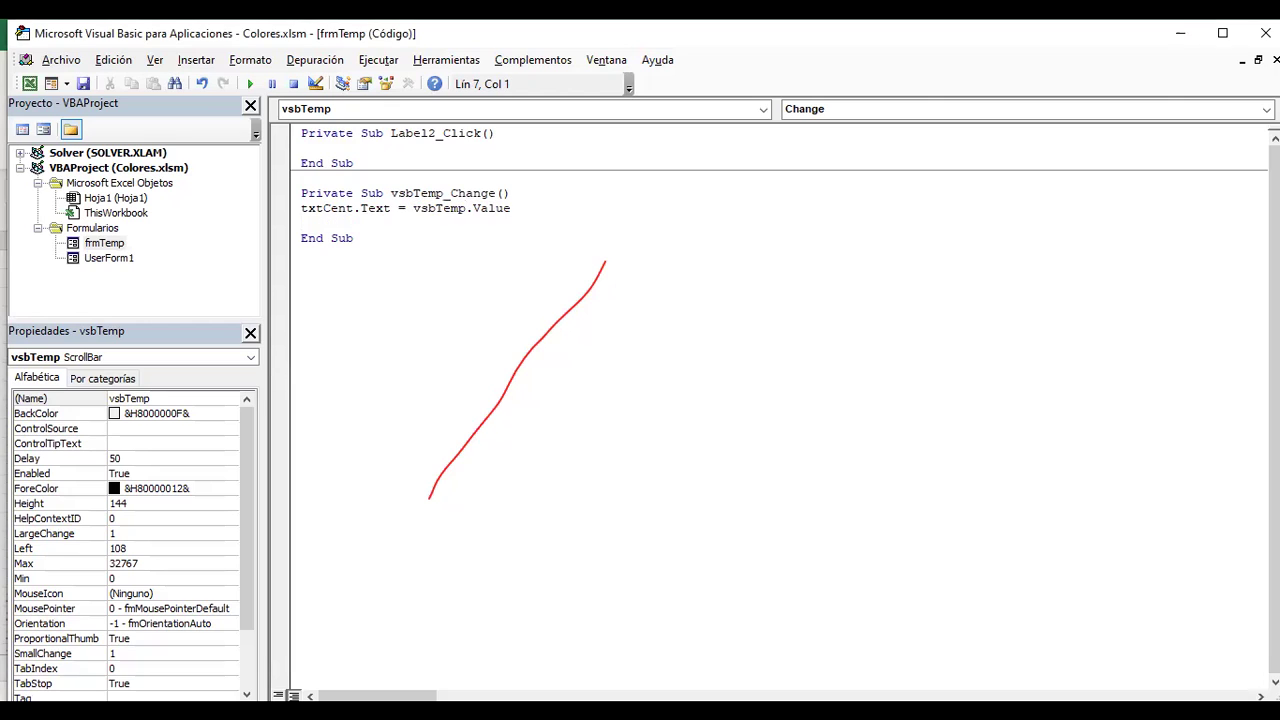
key(alt+F11)
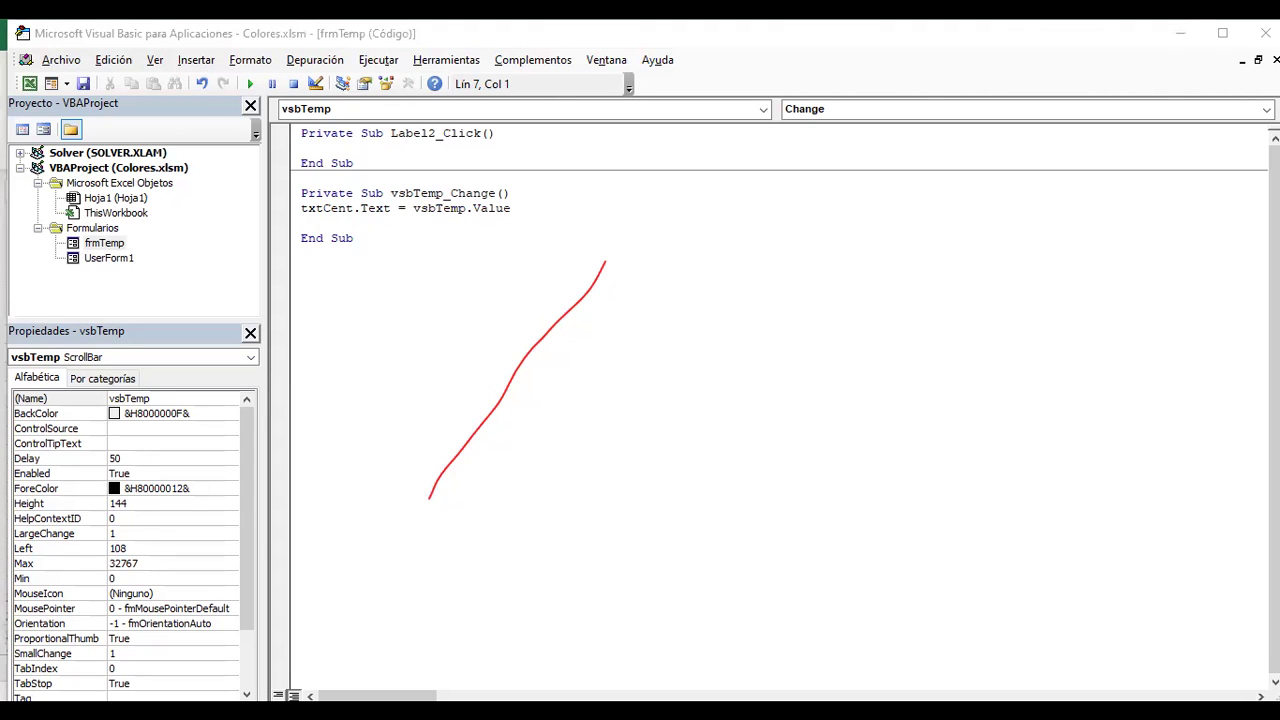
- Add the line txtFahr.Text = 32 * vsbTemp.Value, fixing the typing slips along the way
key(alt+F11)
text(txt)
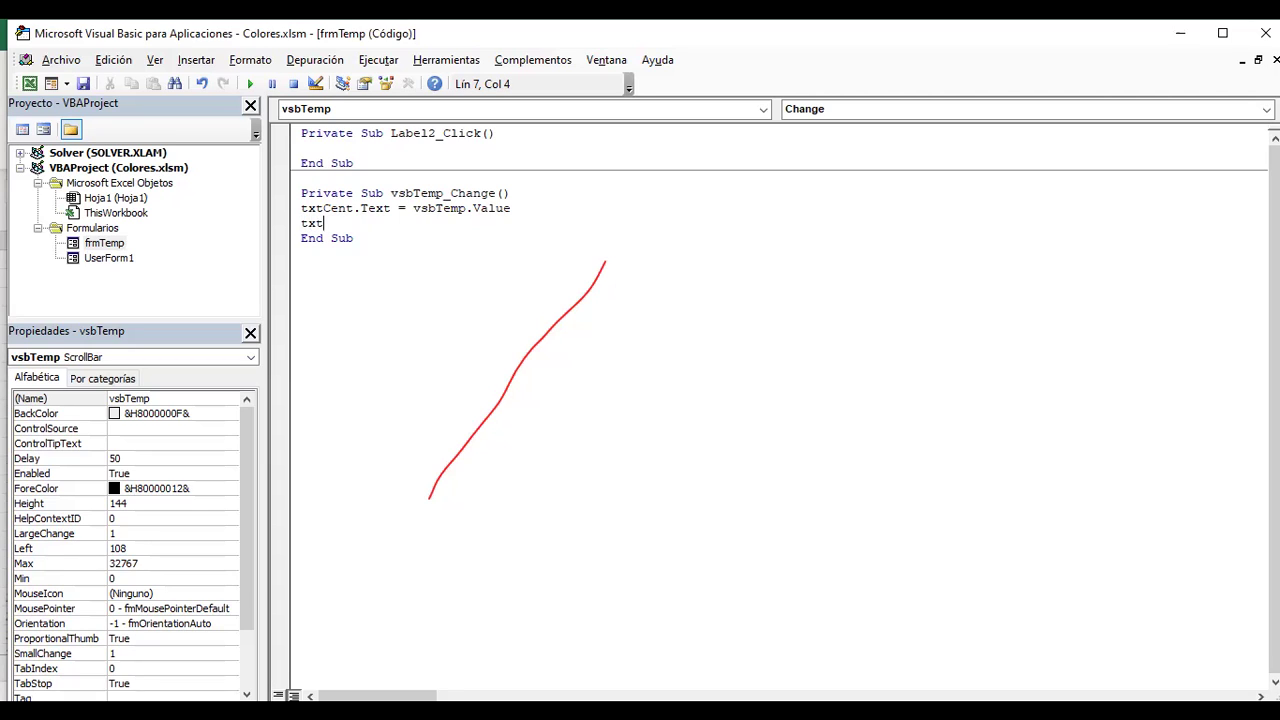
key(alt+F11)
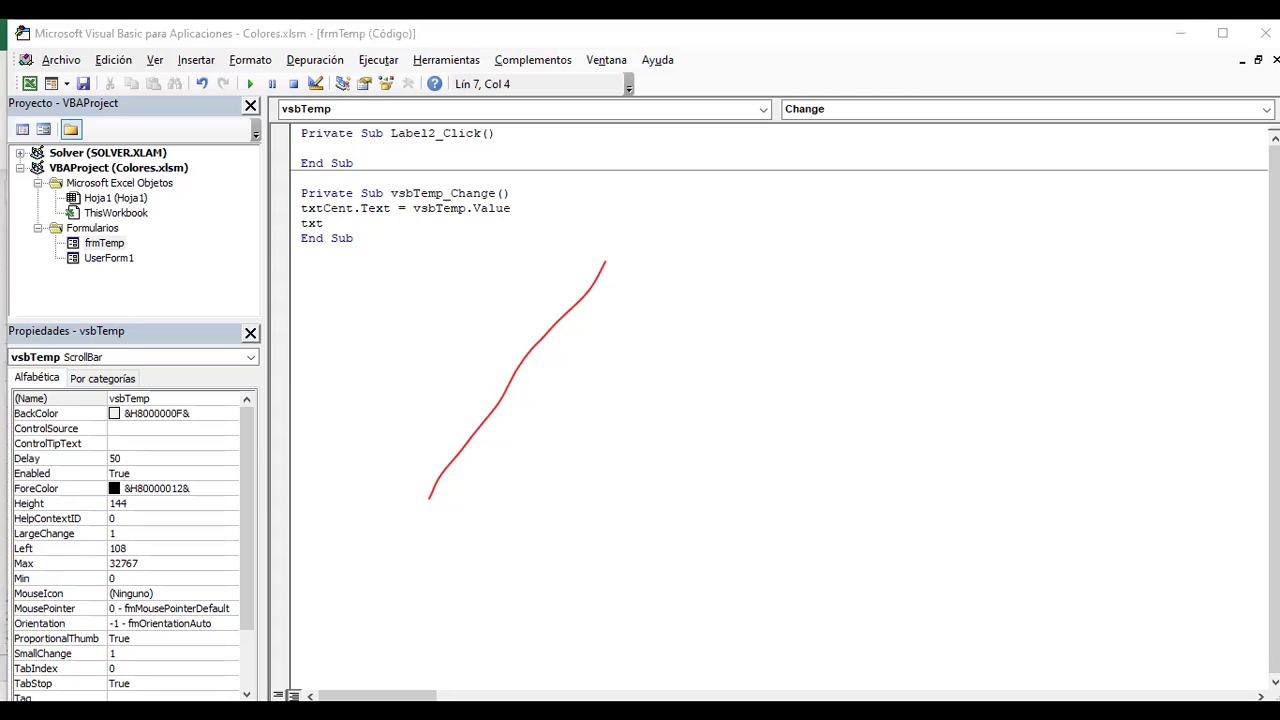
text(Fahr)
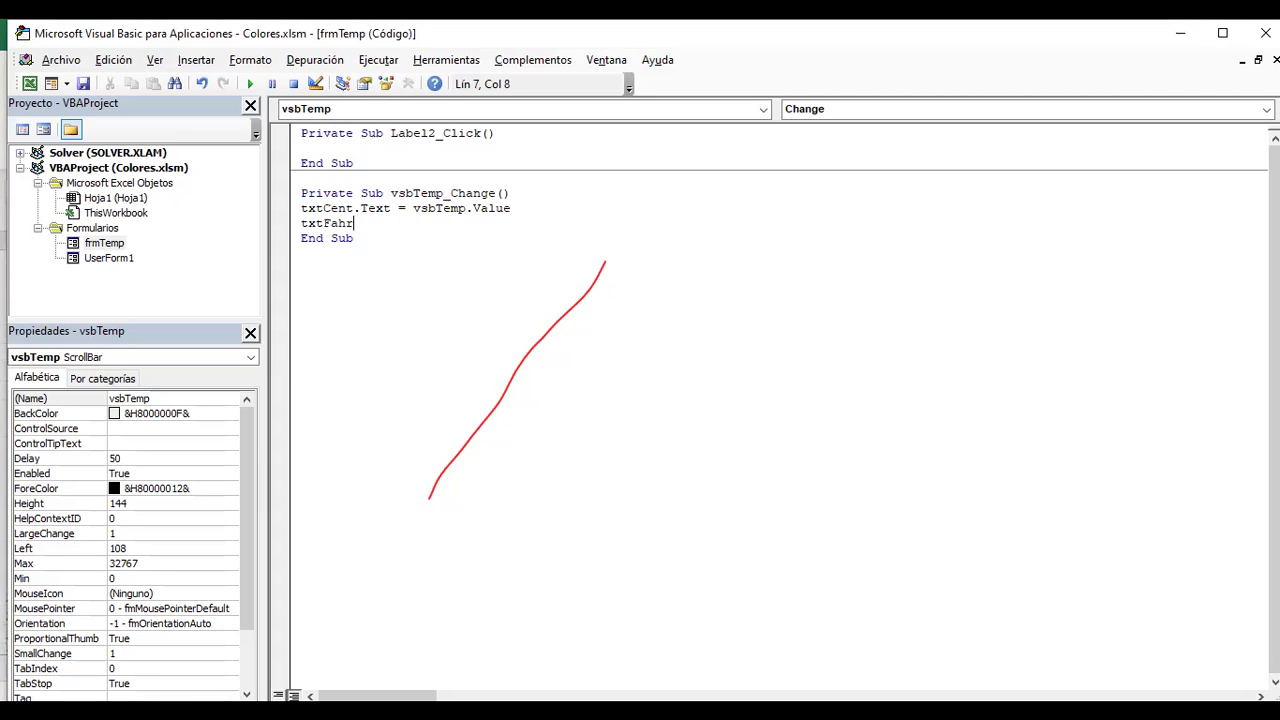
text(.tex)
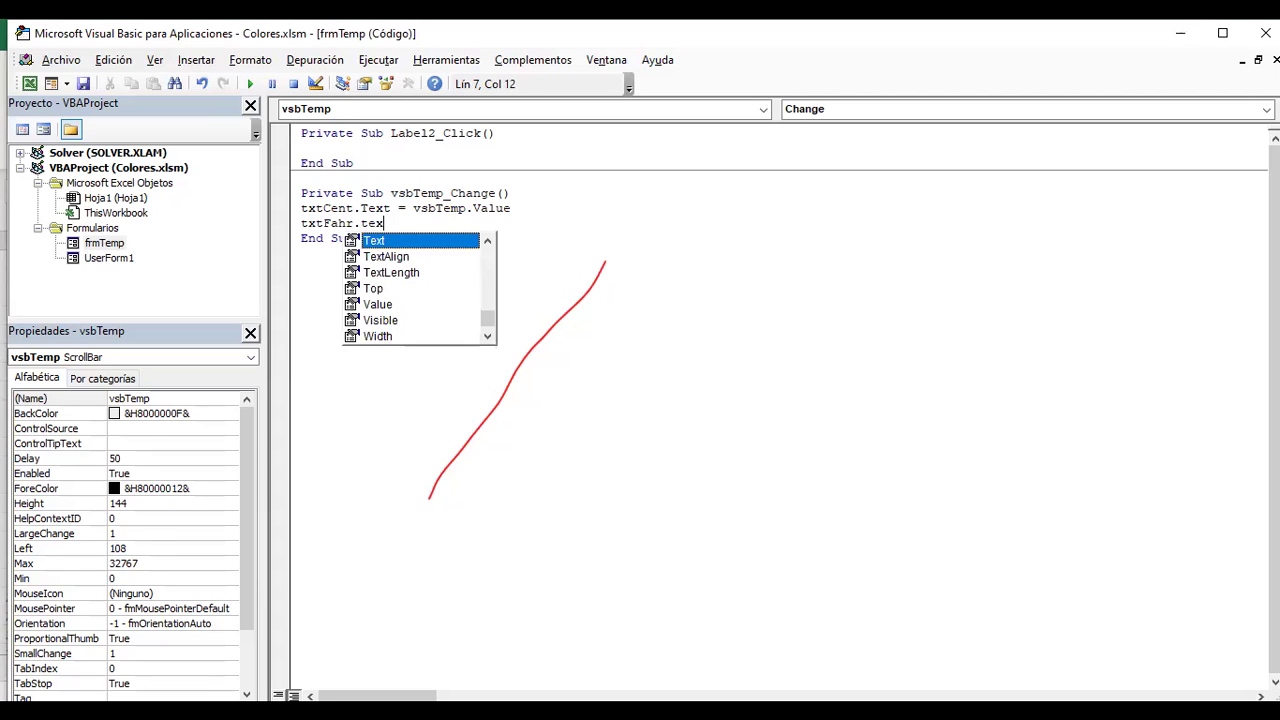
text(=)
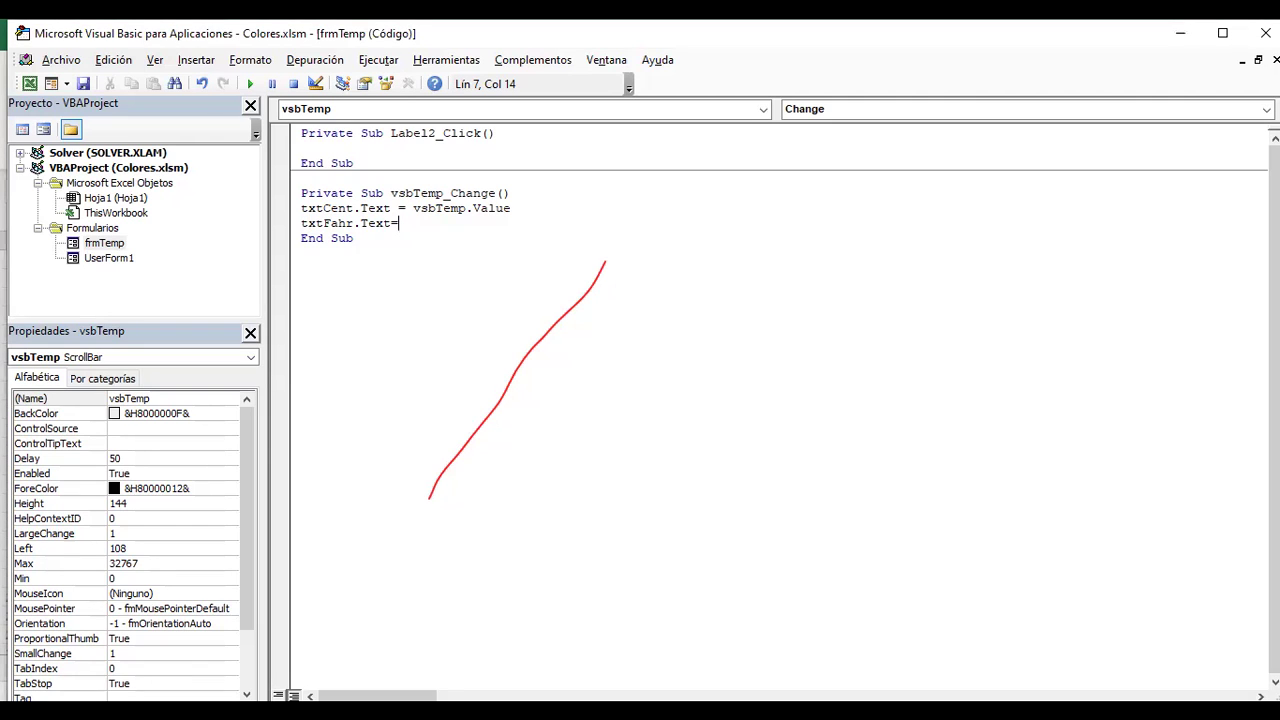
text(32)
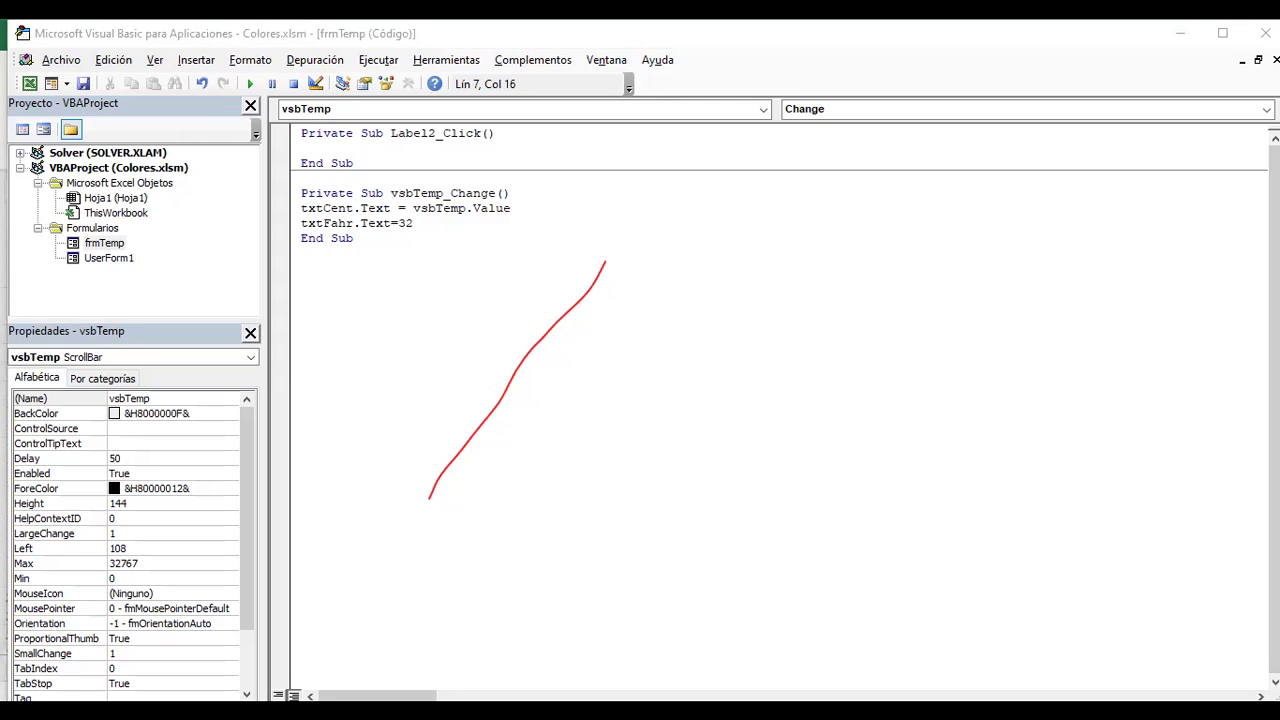
text(*)
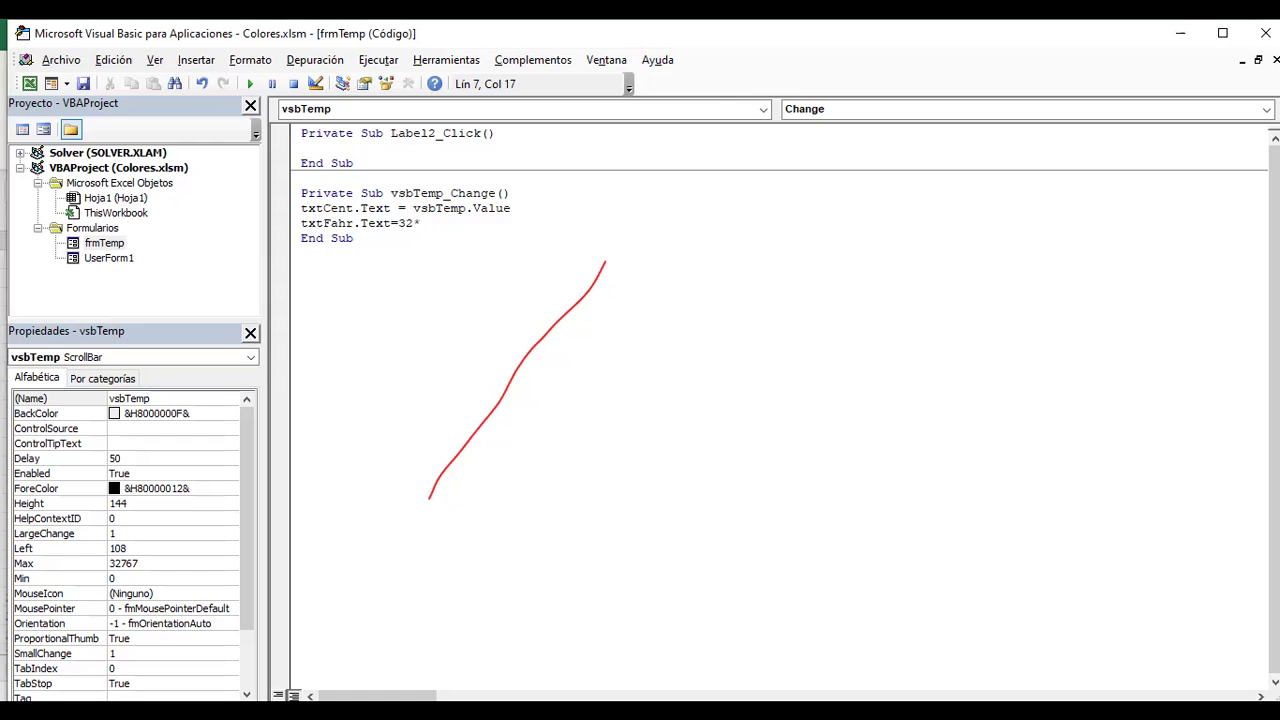
key(Return)
key(Return)
text(vsbTEmp)
key(BackSpace)
key(BackSpace)
key(BackSpace)
text(emp.Value)
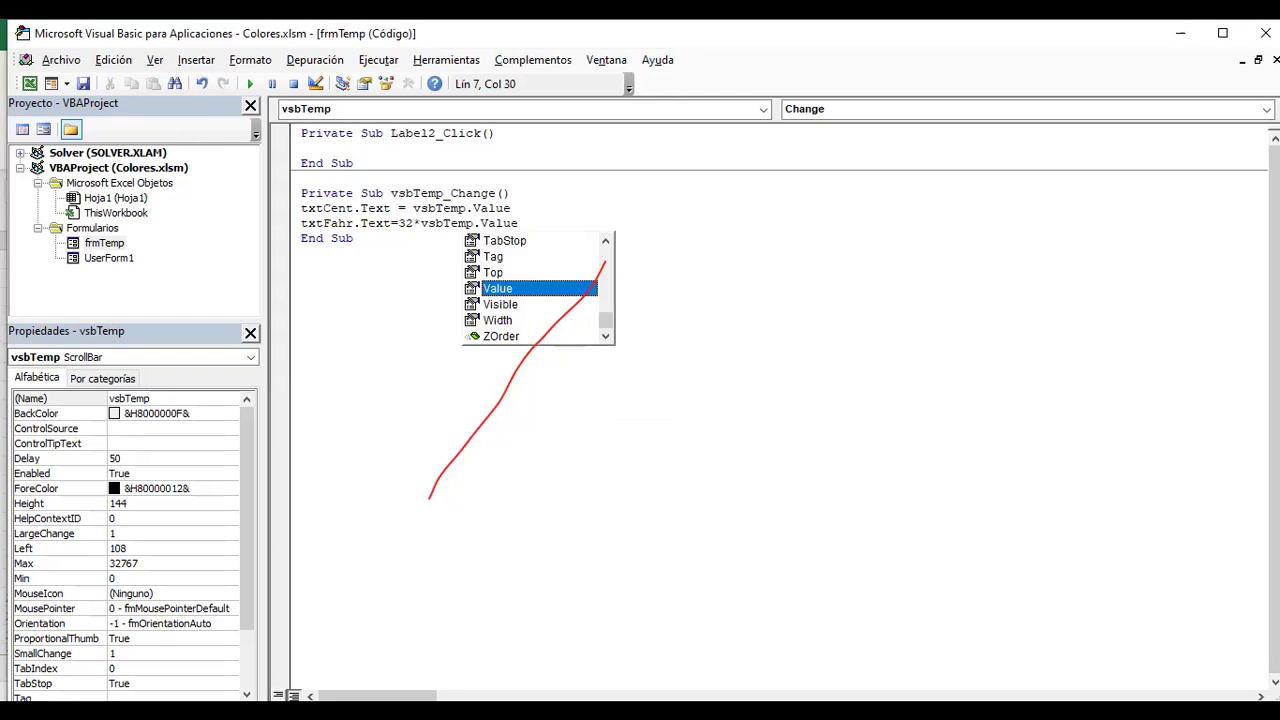
key(Escape)
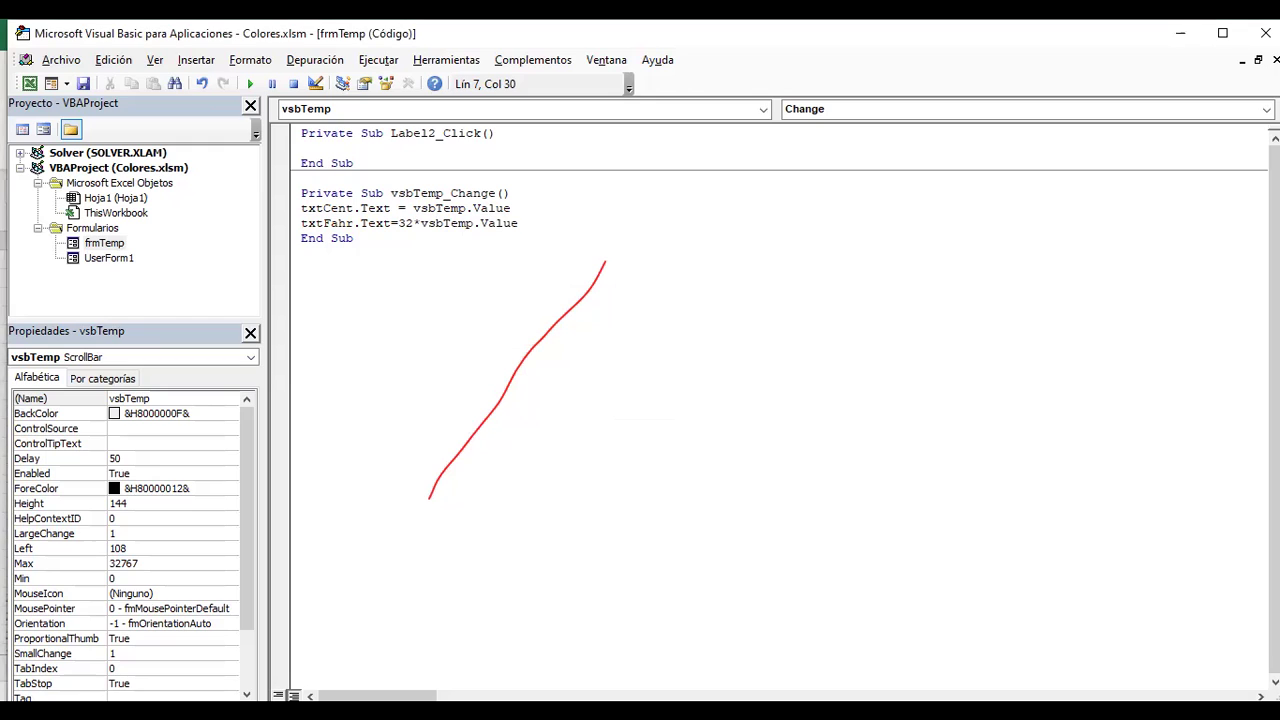
click(512, 208)
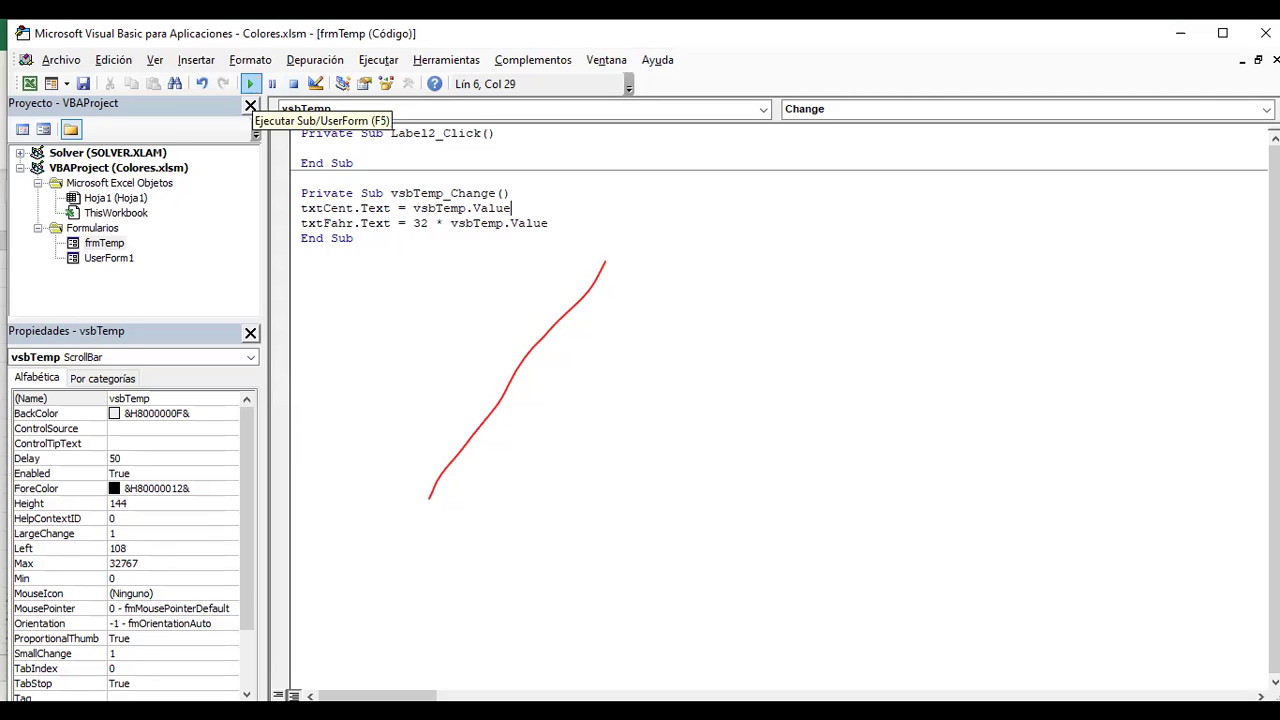
- Run the converter form, step Celsius down to 0, then up to 1 and 2 (Fahrenheit 32, 64)
key(F5)
drag(632, 297, 634, 323)
click(633, 292)
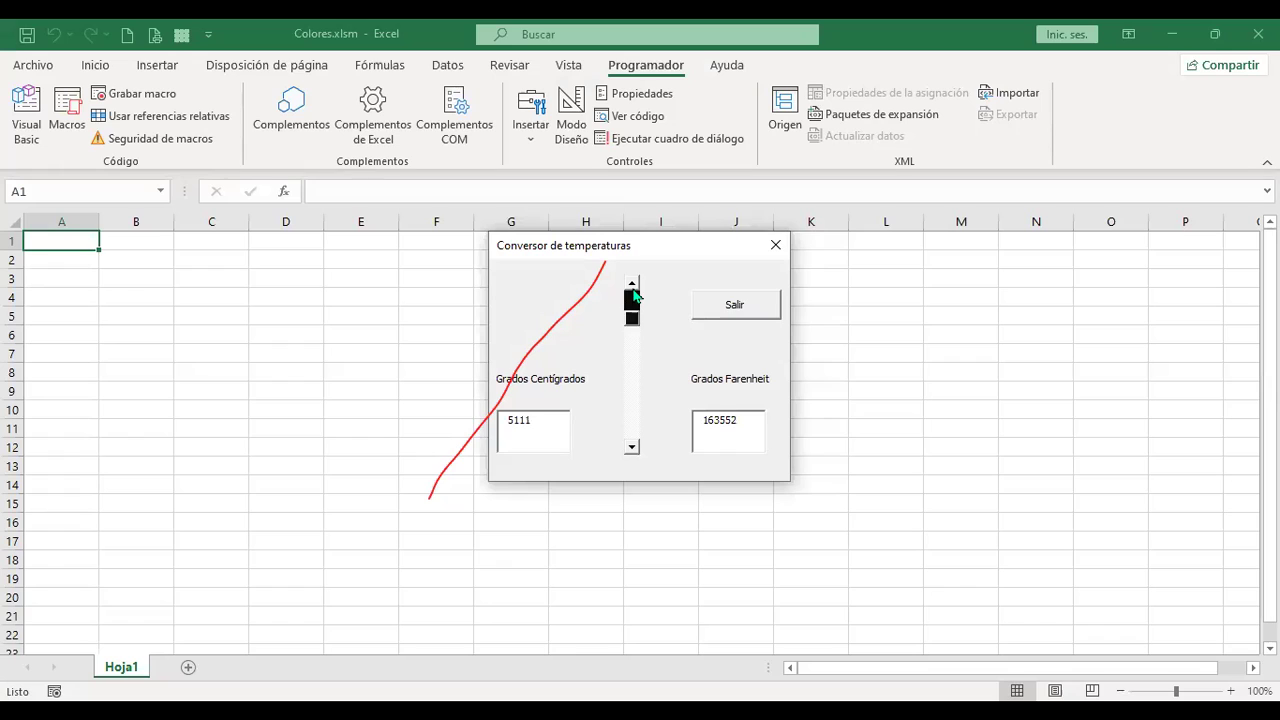
click(632, 289)
click(633, 289)
click(633, 287)
click(631, 447)
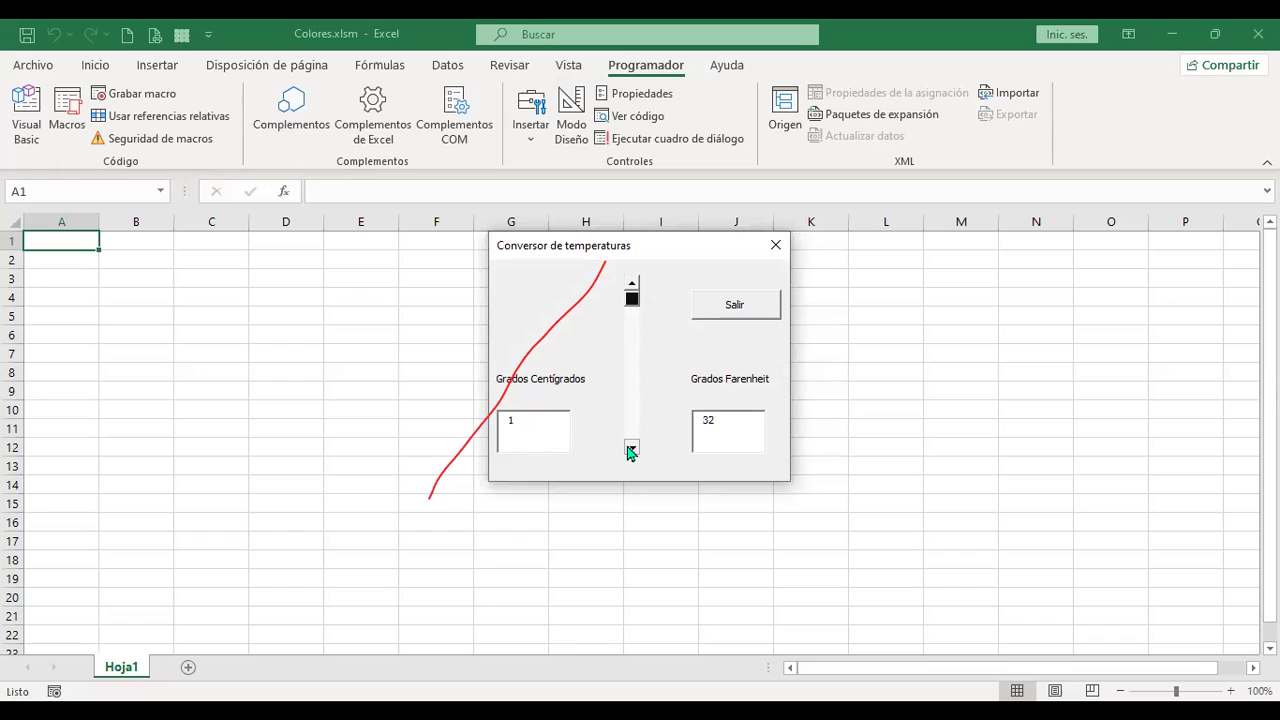
click(632, 288)
click(632, 451)
click(632, 449)
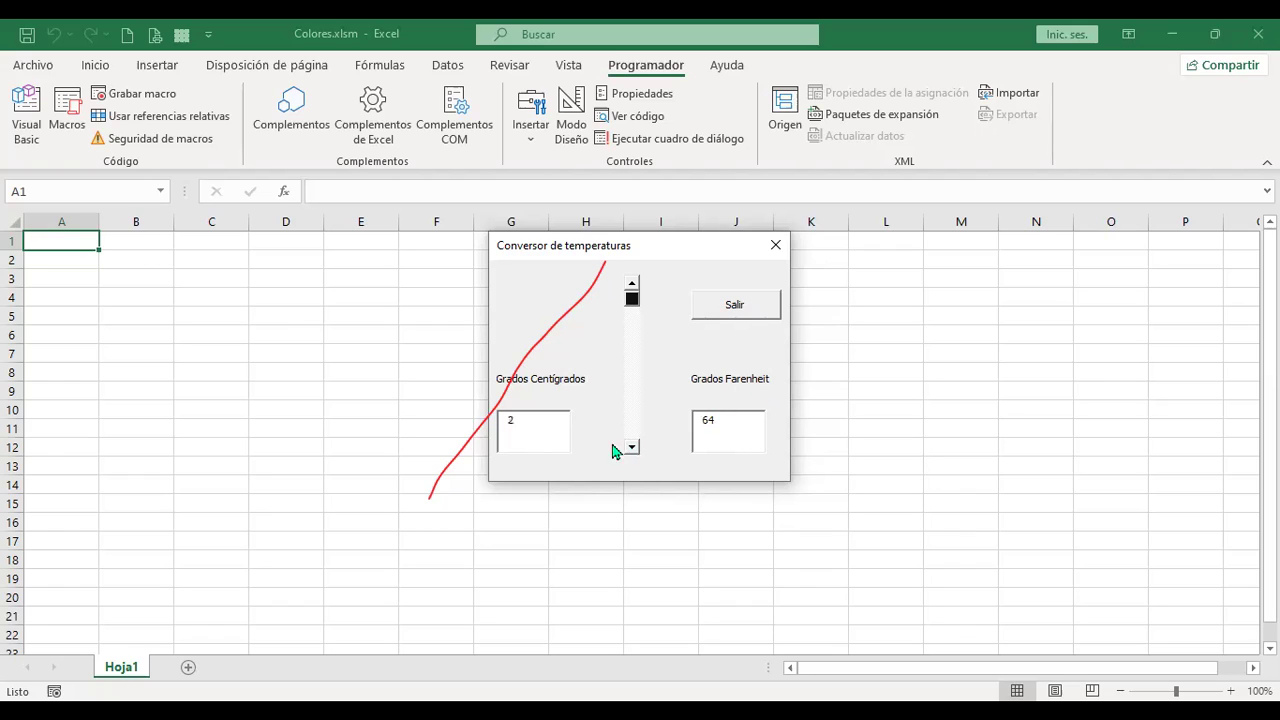
- Enter 4 in the Celsius box, check Fahrenheit 128, then step Celsius up to 12
click(516, 424)
text(4)
click(634, 448)
click(631, 447)
click(631, 446)
click(631, 446)
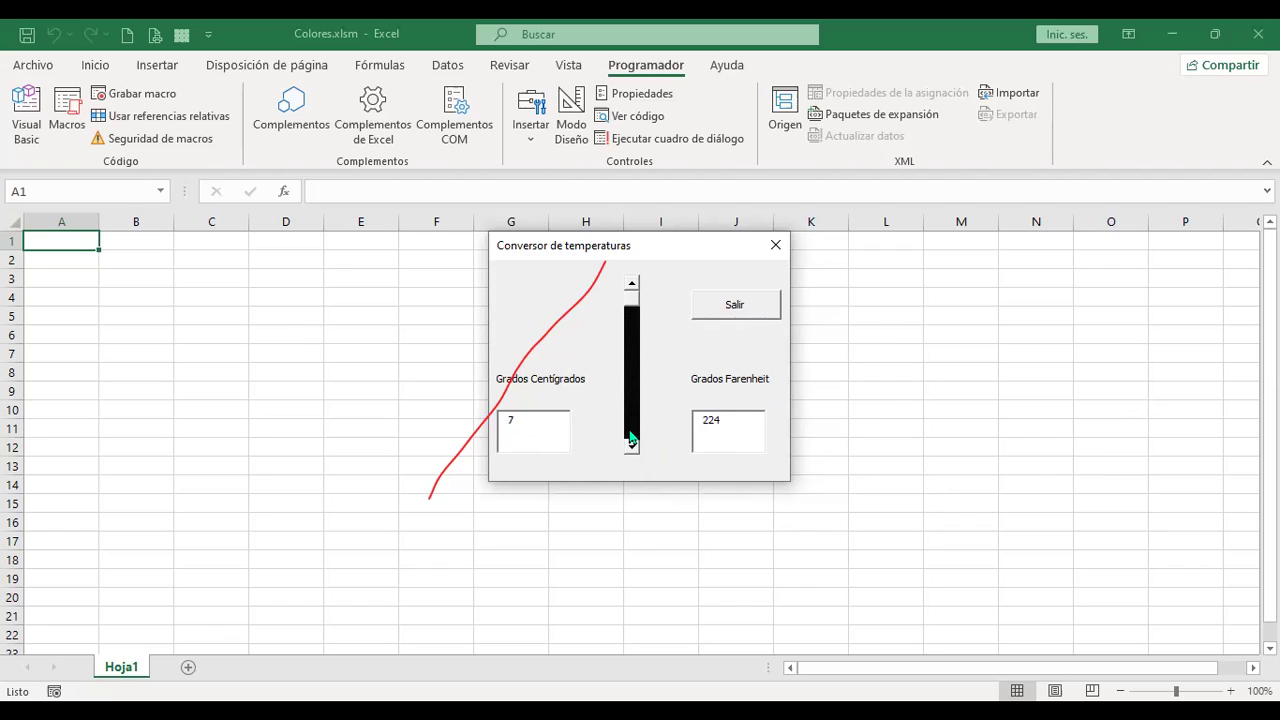
click(630, 446)
click(628, 446)
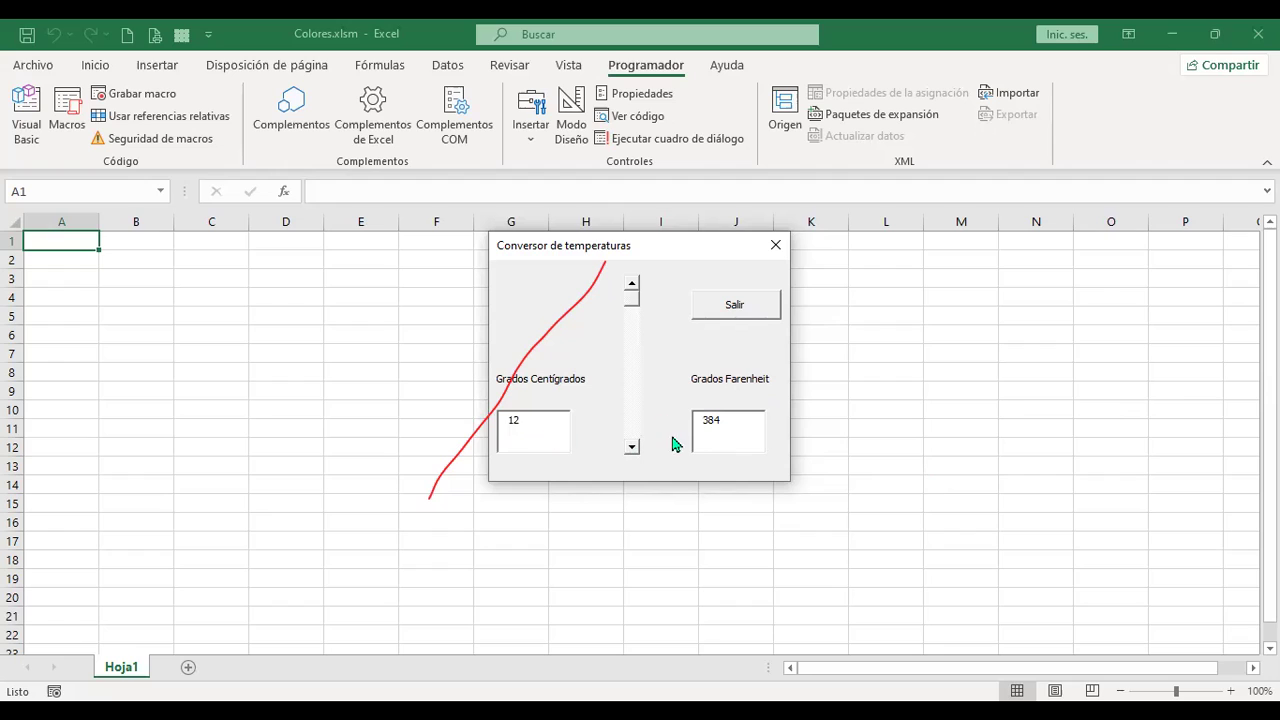
- Sweep the scroll bar end to end, step Celsius 0 to 8, settle at 24/768, and try closing
mouse_move(631, 300)
mouse_down()
mouse_move(633, 287)
mouse_move(633, 448)
mouse_up()
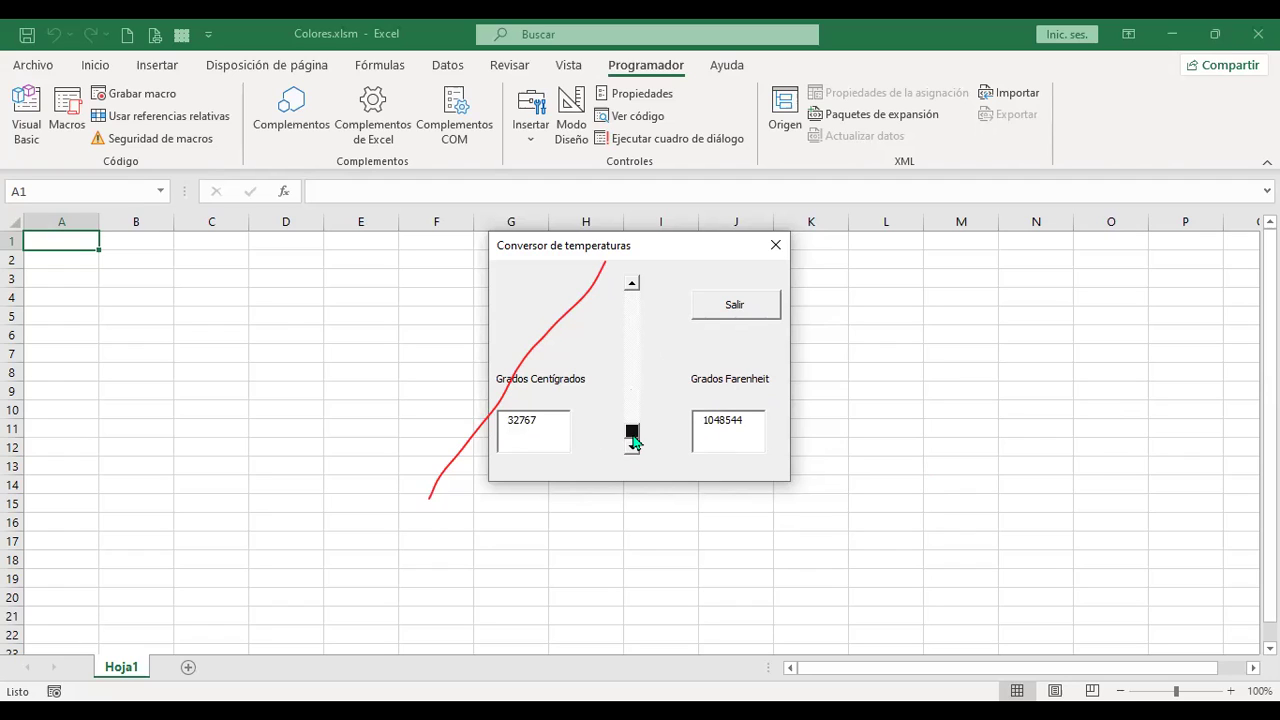
drag(633, 434, 634, 288)
click(632, 449)
click(632, 448)
click(632, 448)
click(632, 448)
click(632, 448)
click(632, 448)
click(632, 448)
click(632, 448)
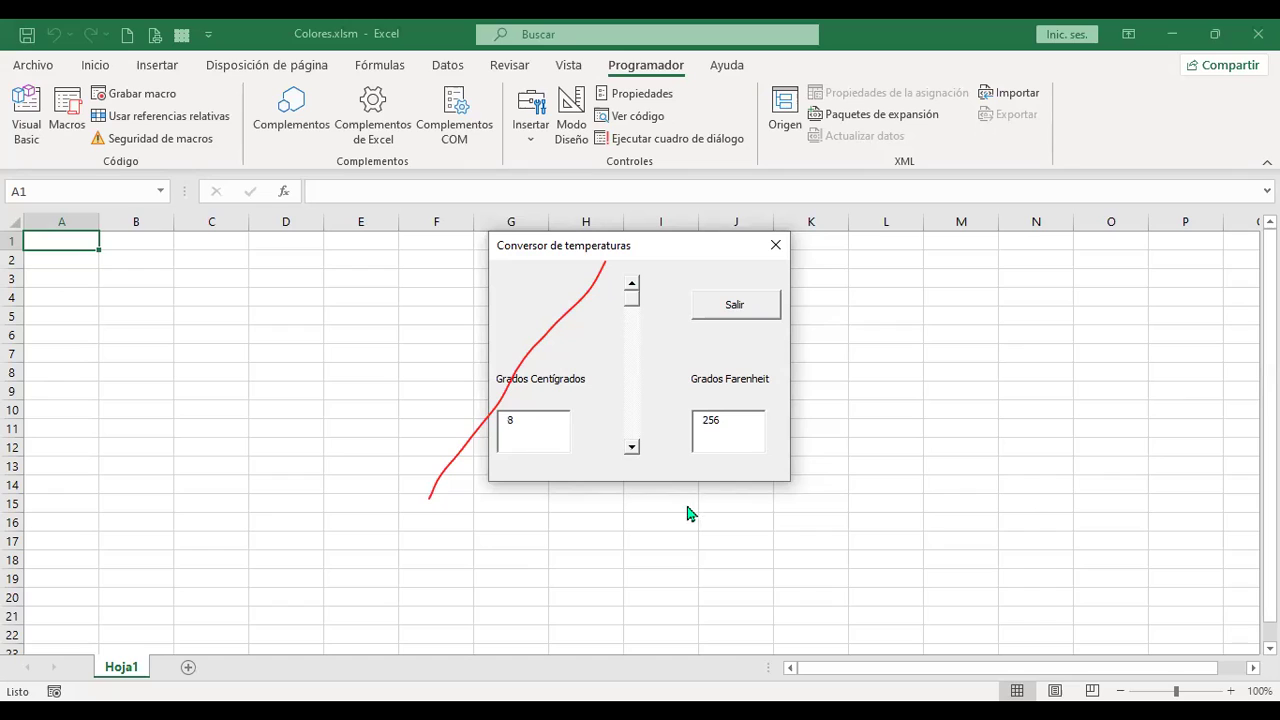
drag(632, 448, 633, 453)
click(741, 309)
- Add Unload Me to the Salir button's click procedure and save the project
click(737, 309)
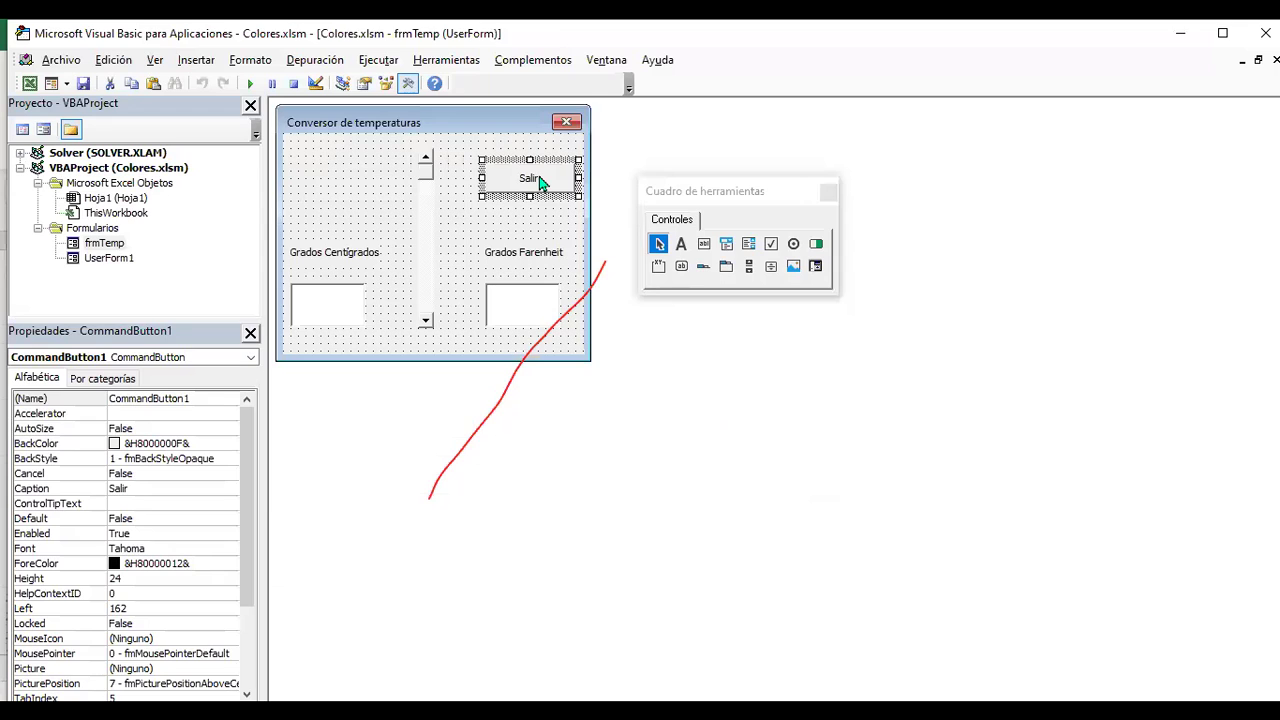
double_click(540, 182)
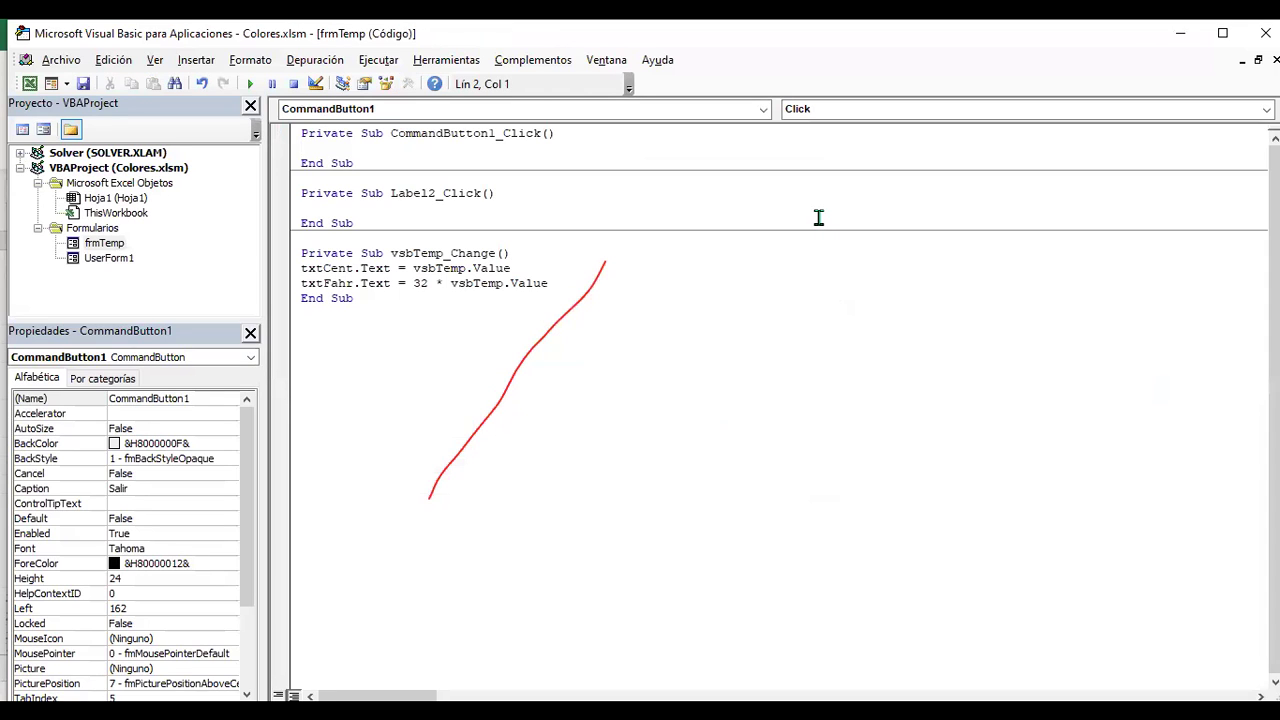
text(Unload Me)
click(85, 86)
- Run the form to confirm Salir closes it, then rerun it and reach 1 Celsius / 32 Fahrenheit
click(253, 85)
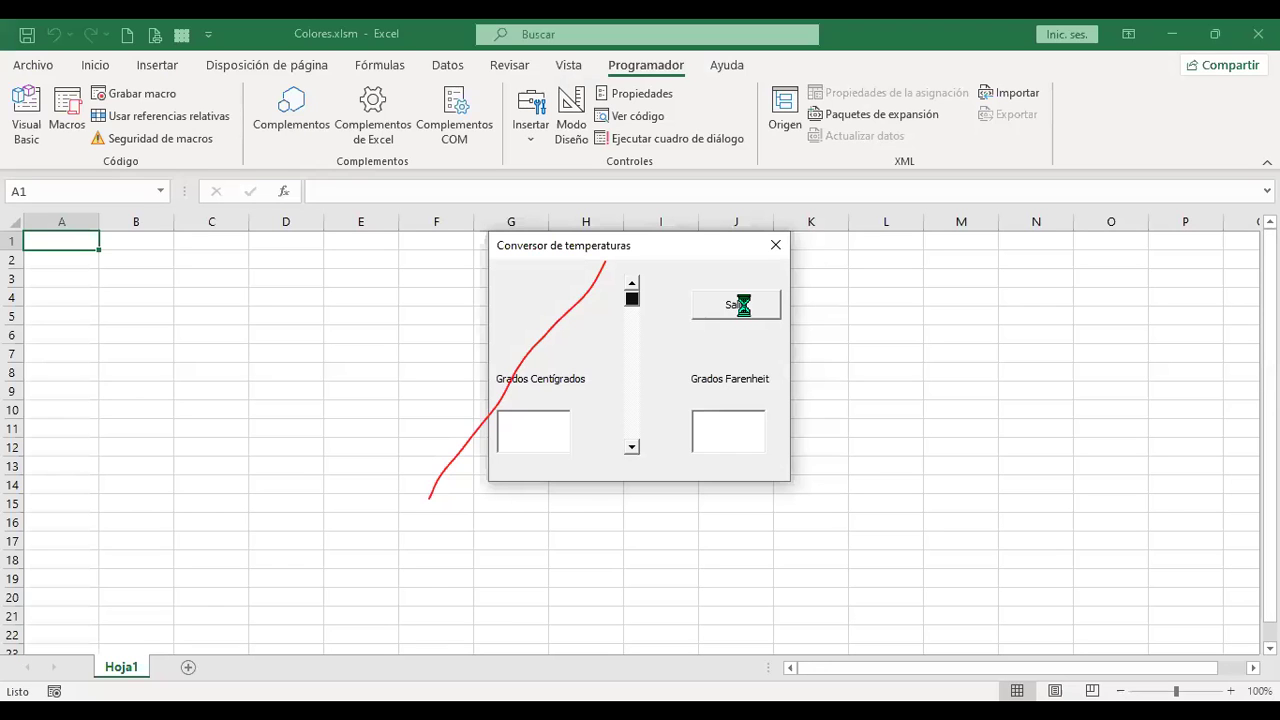
click(706, 315)
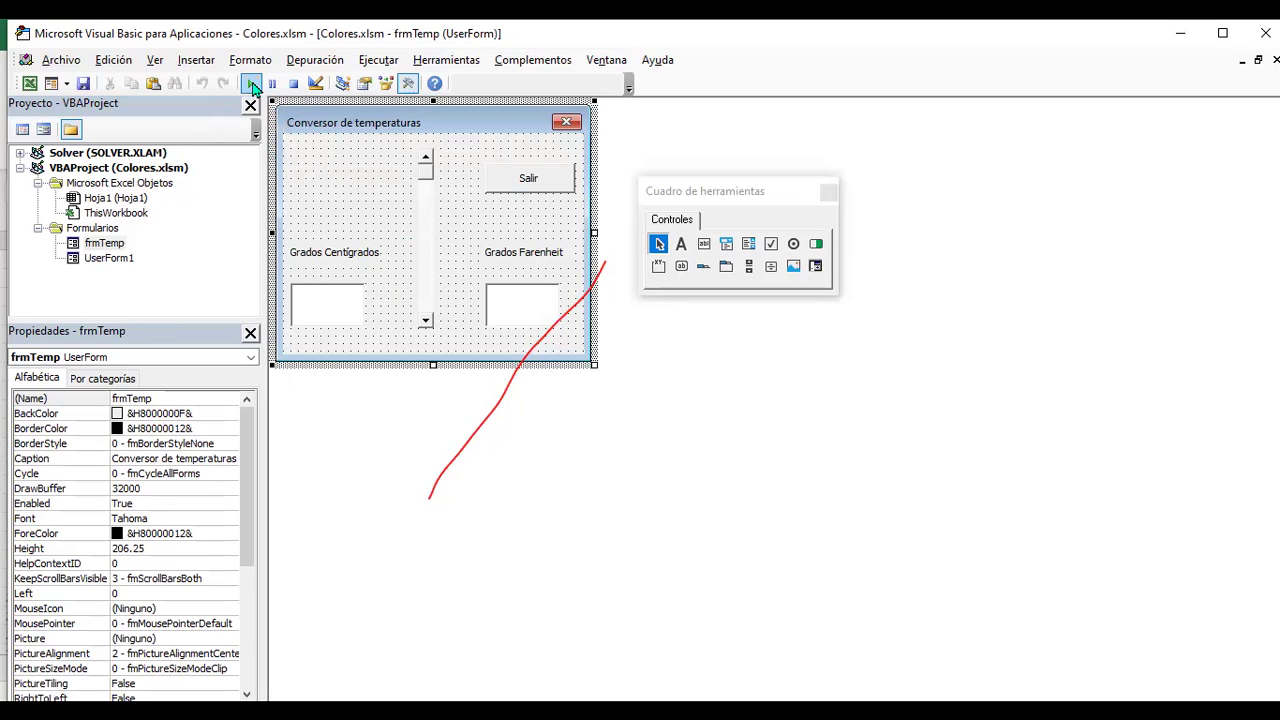
click(252, 88)
click(633, 452)
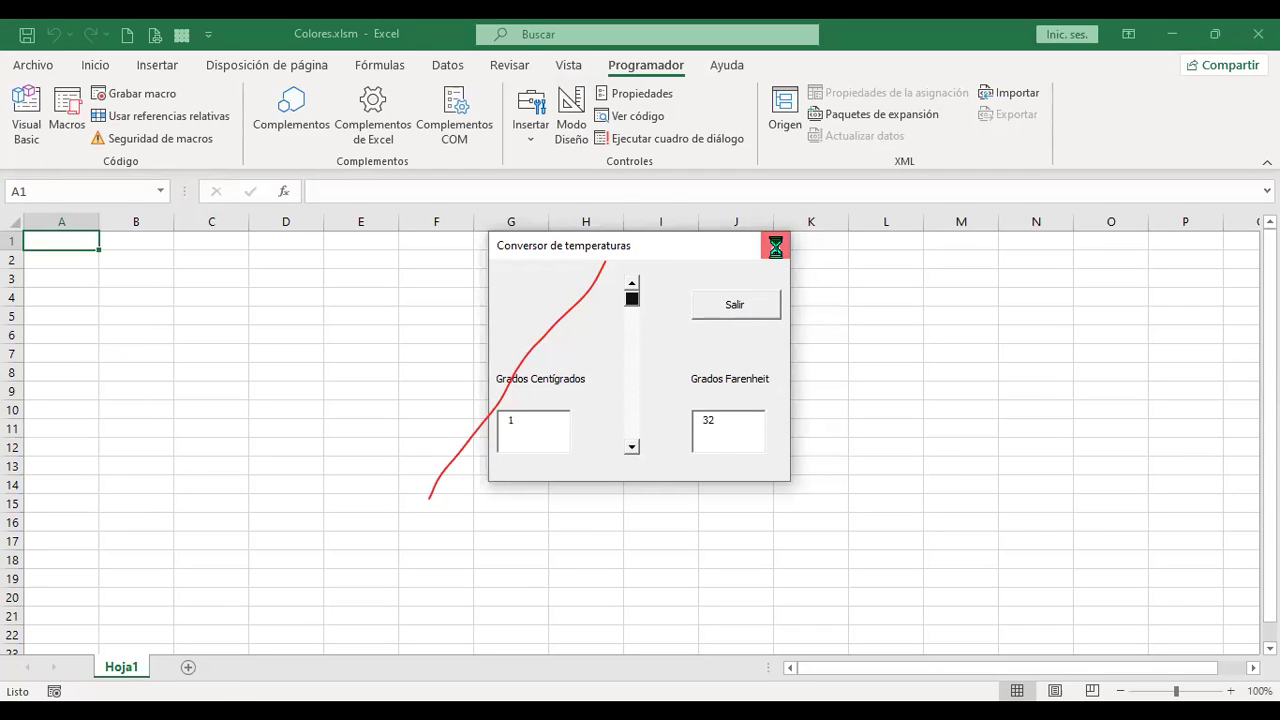
click(775, 246)
click(428, 262)
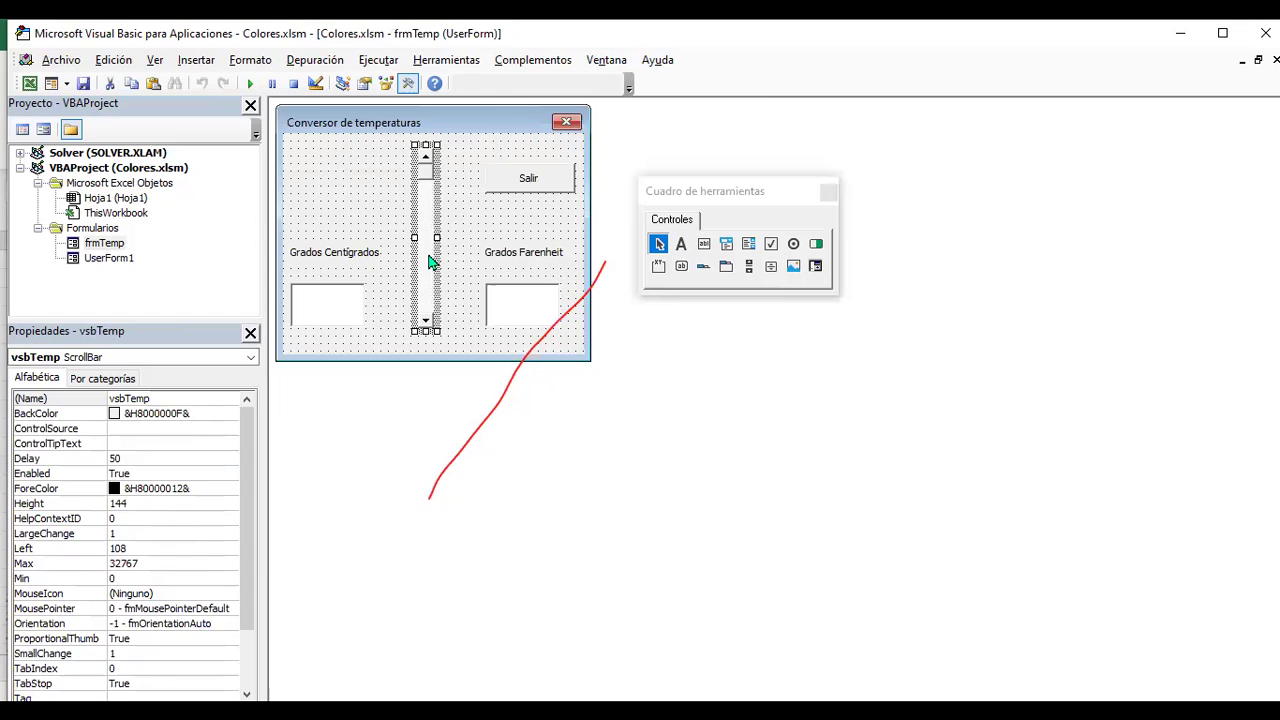
- Open vsbTemp_Change from the scroll bar and highlight txtCent.Text on the Celsius line for review
double_click(428, 262)
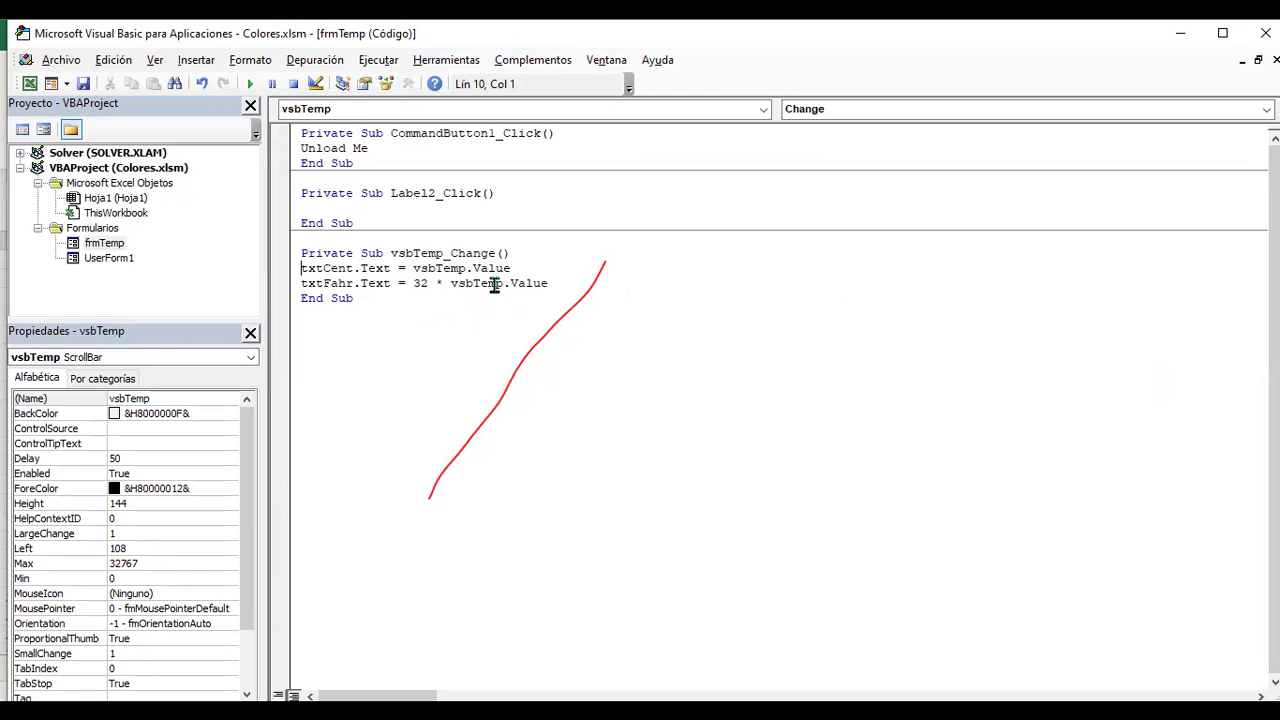
click(529, 269)
click(598, 284)
click(452, 268)
drag(300, 268, 394, 268)
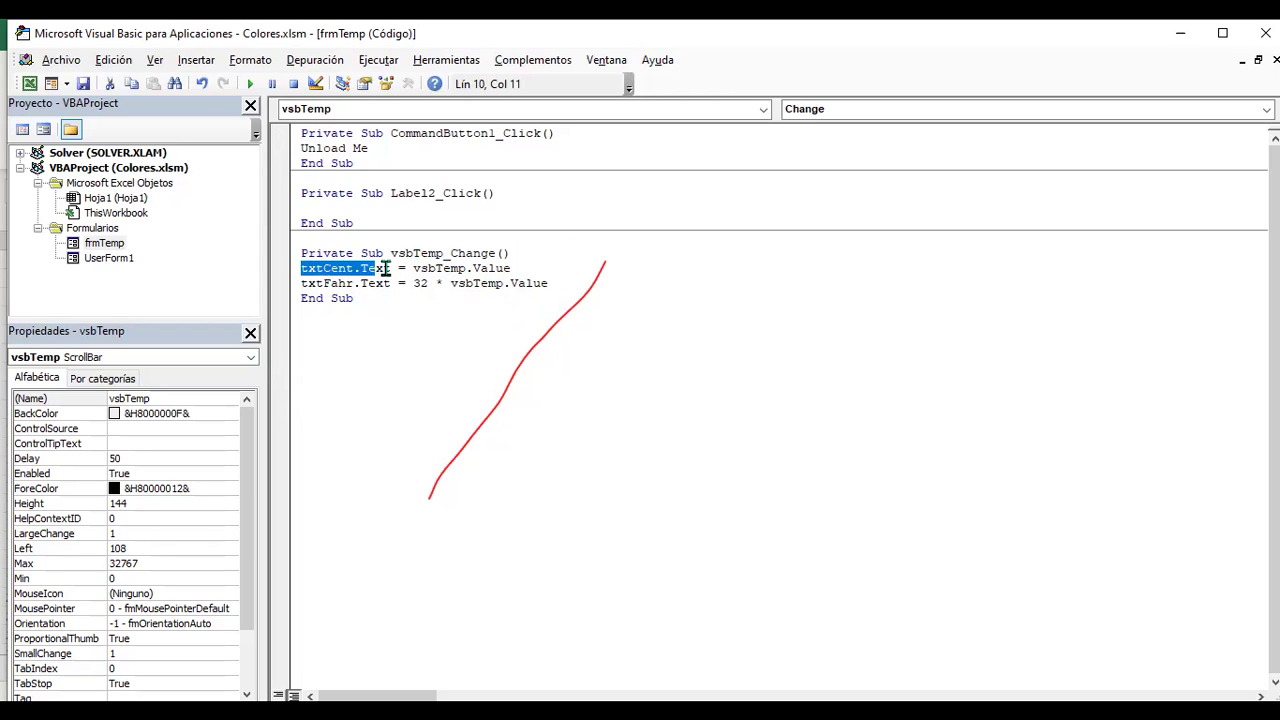
- Deselect txtCent.Text and switch back to the Colores workbook in Excel
click(554, 266)
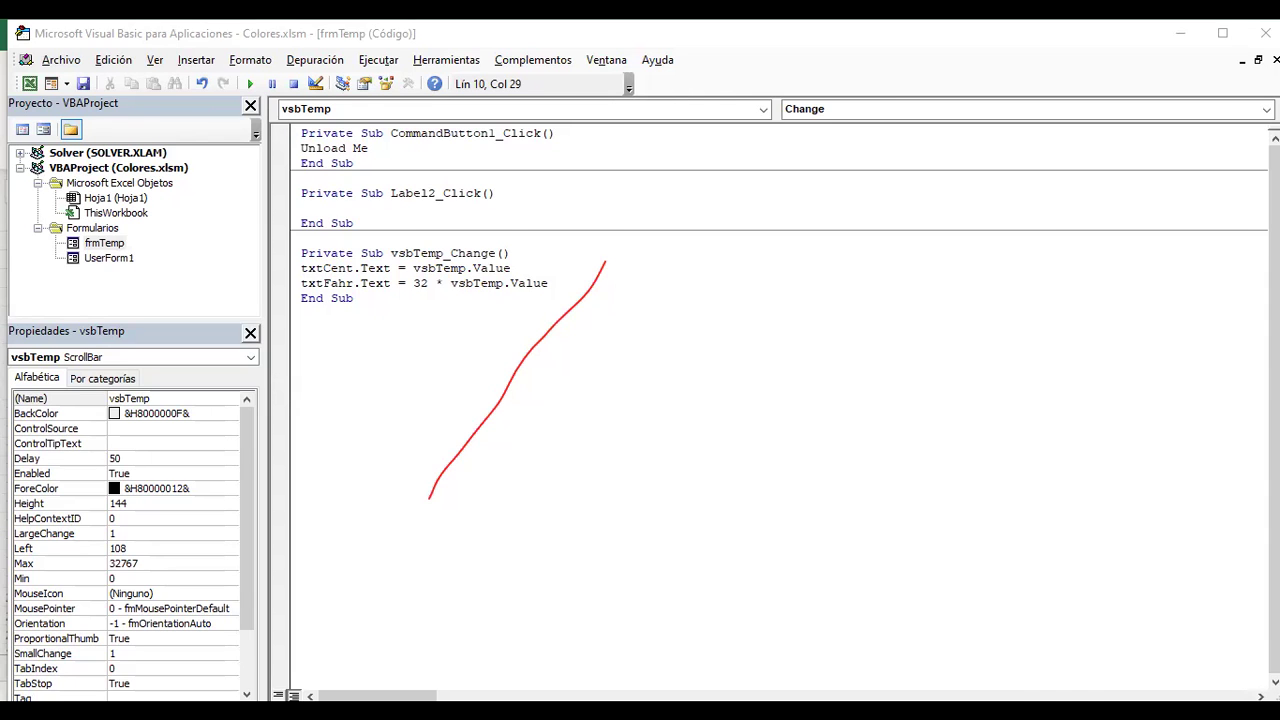
key(alt+F11)
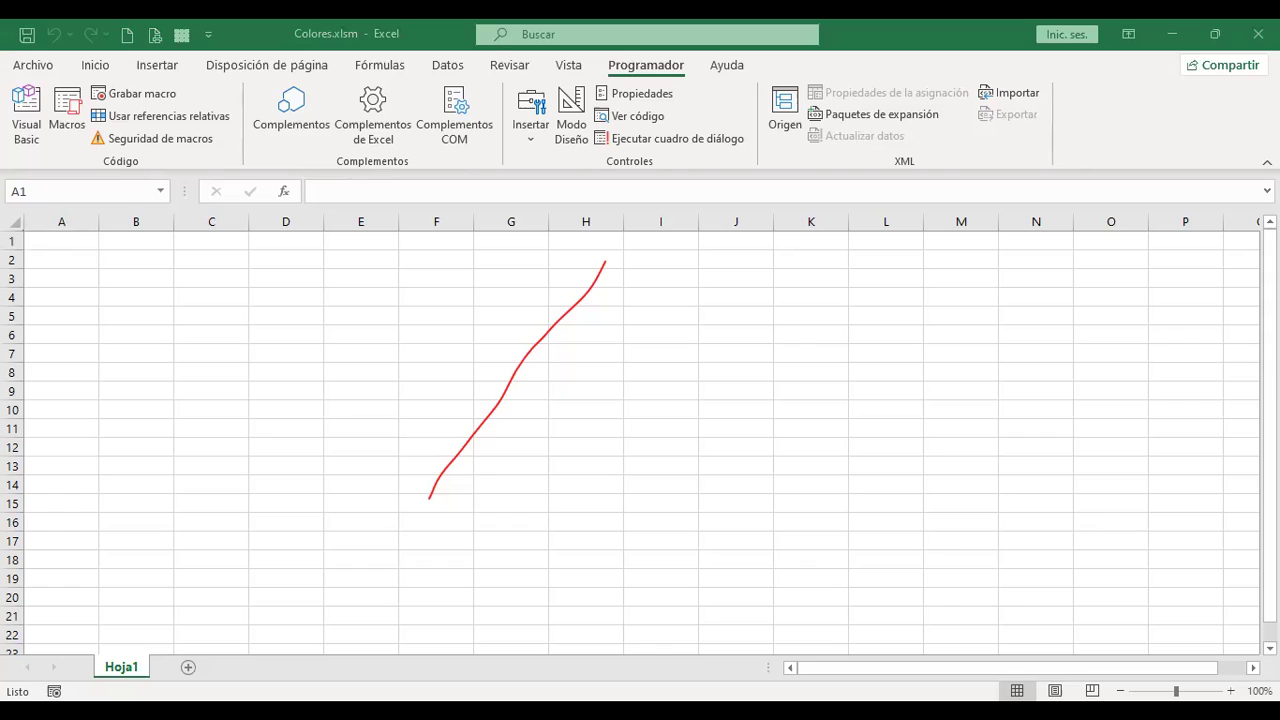
- Select and delete the empty Label2_Click block in frmTemp's code, then switch back to Excel
key(alt+F11)
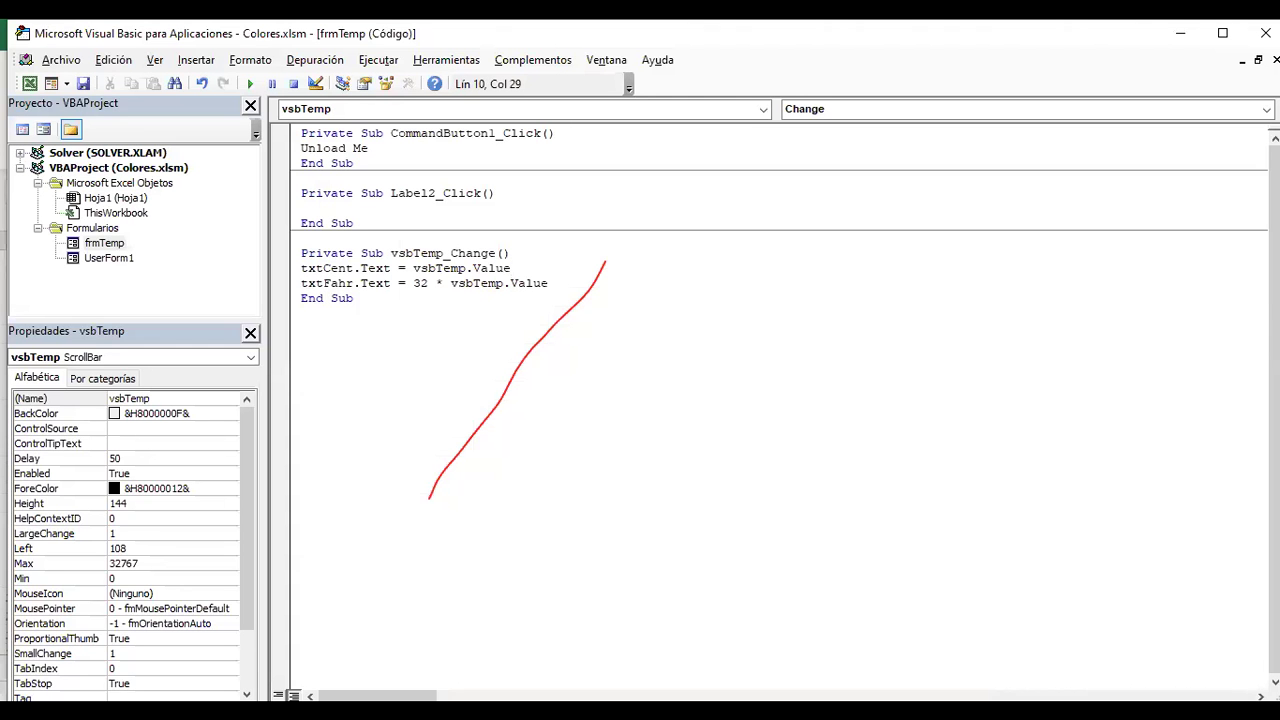
drag(354, 223, 300, 163)
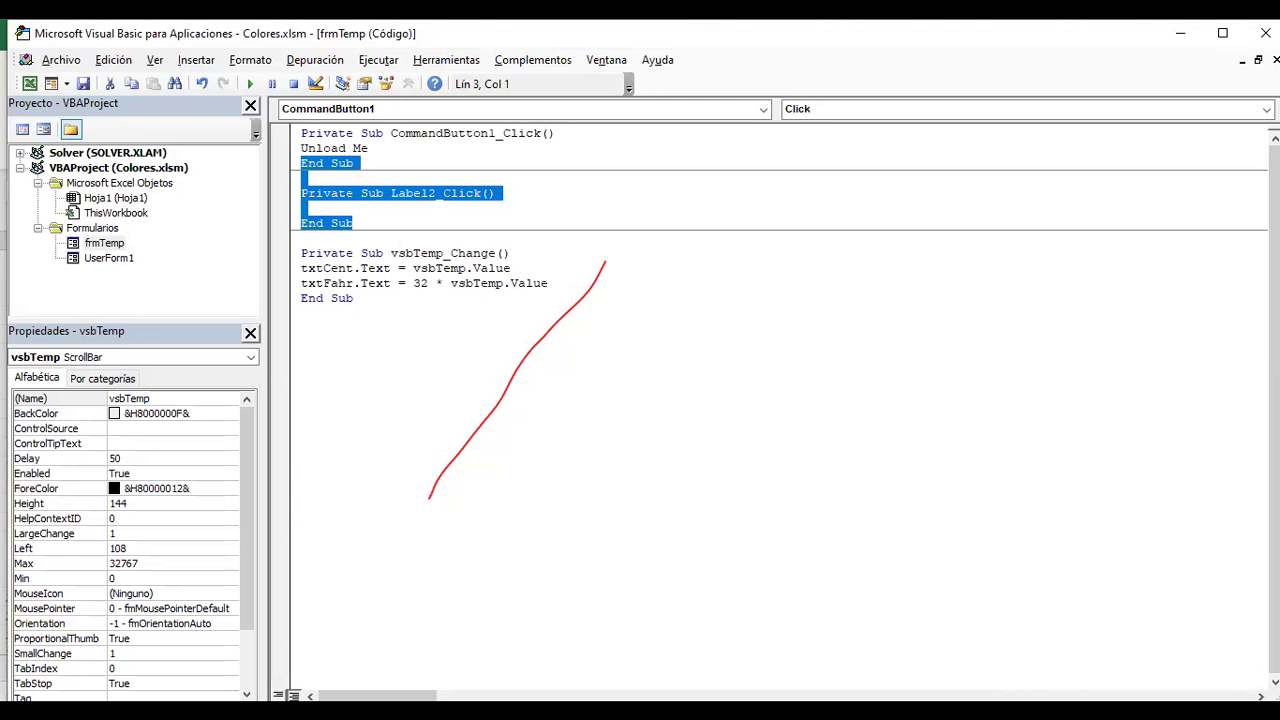
click(497, 193)
drag(354, 223, 300, 193)
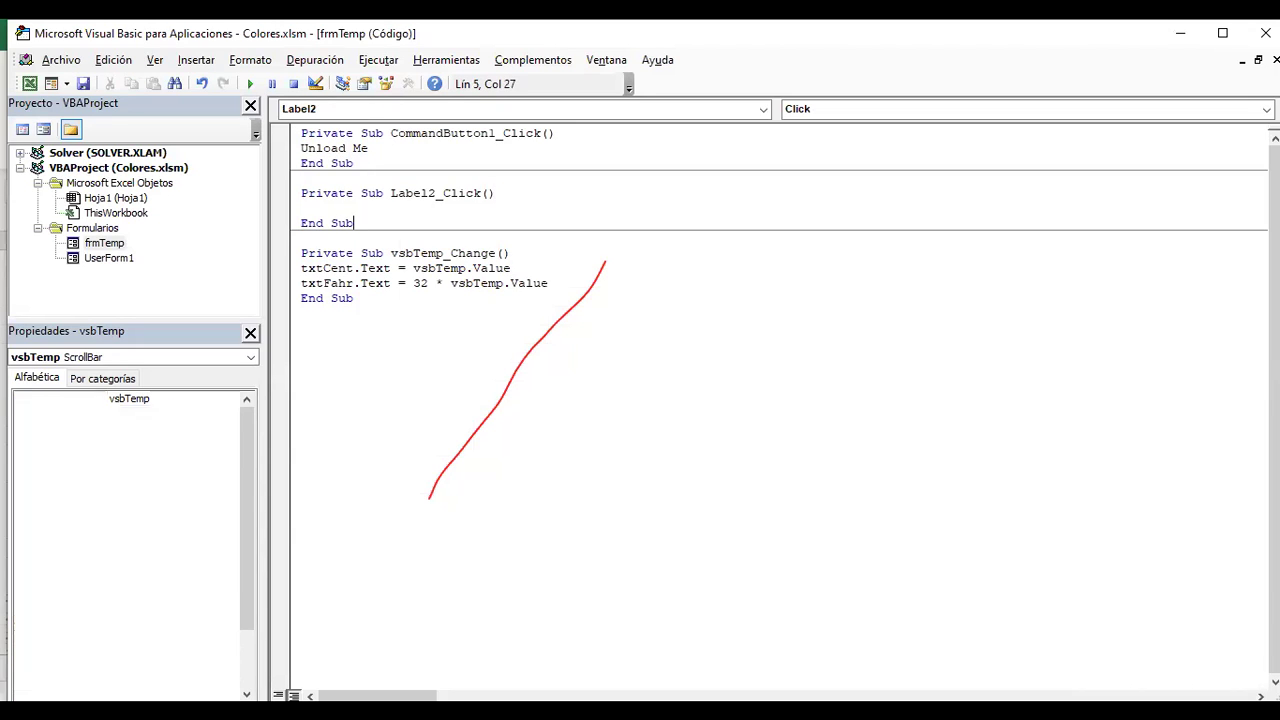
key(Delete)
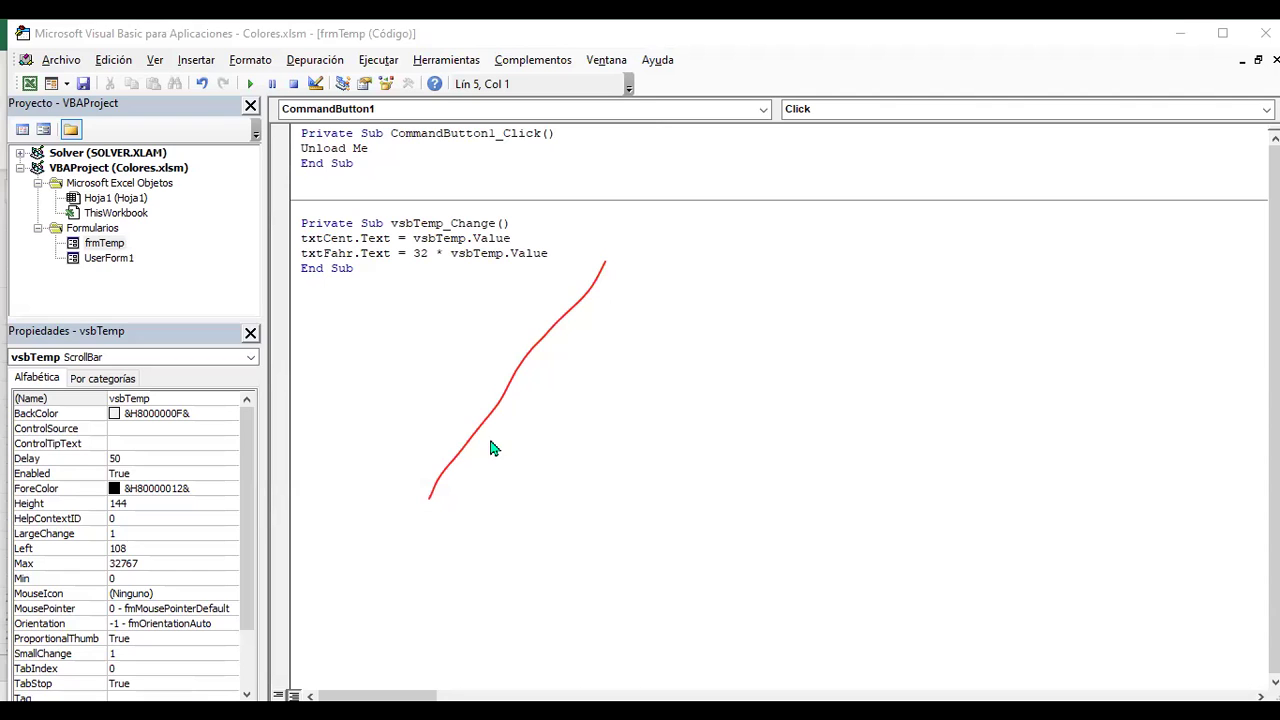
key(alt+F11)
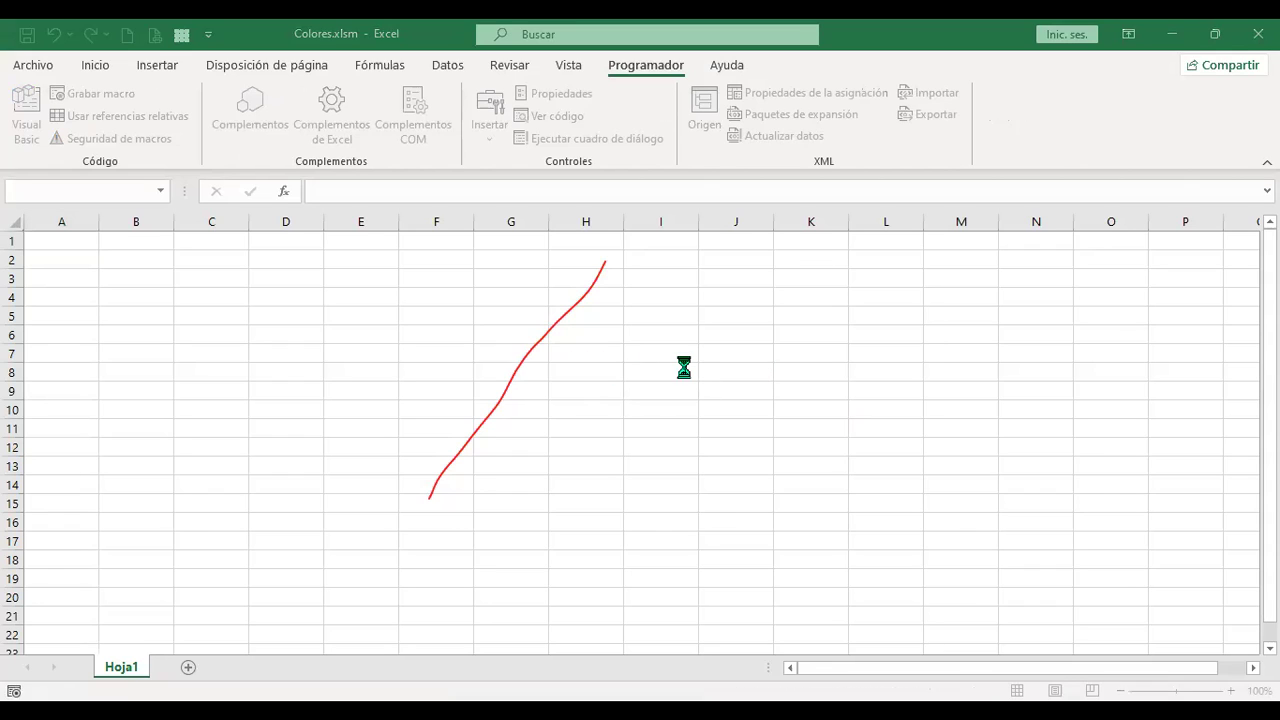
- Enable macros, preview and close the Registro form via Datos del Estudiante, then open frmEstudiante's design
key(shift+Tab)
key(Return)
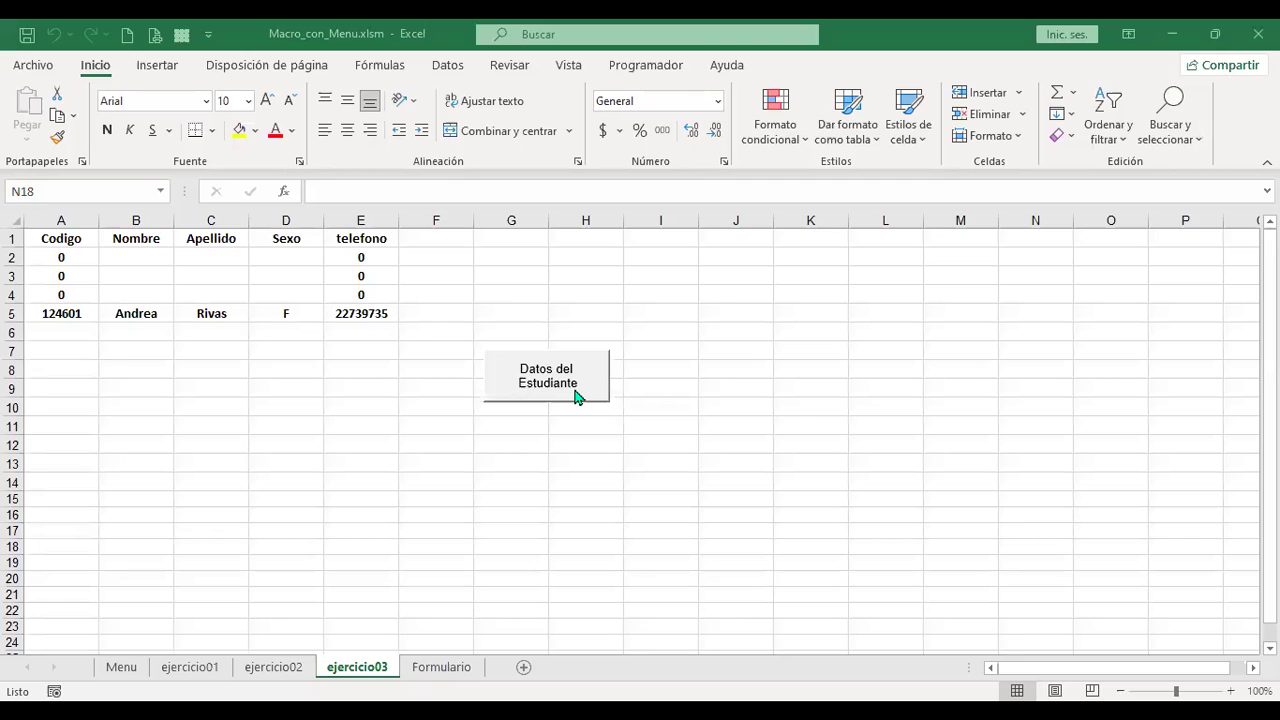
click(566, 382)
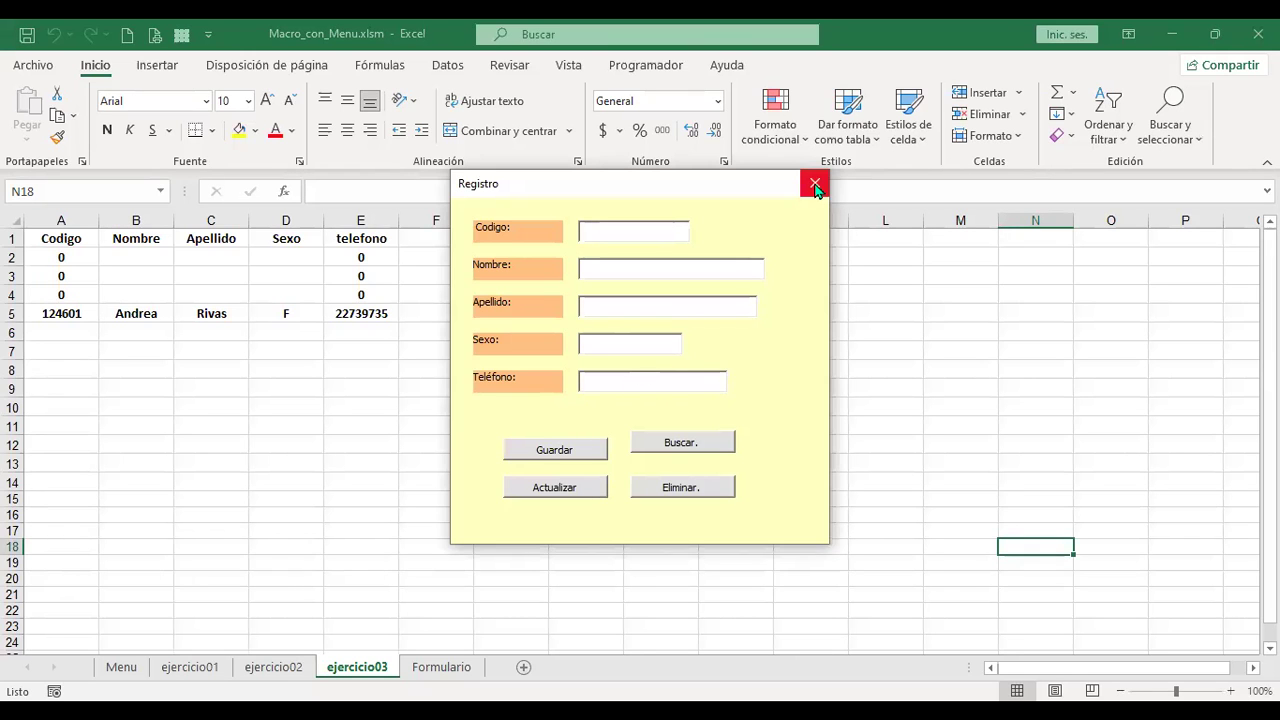
click(761, 347)
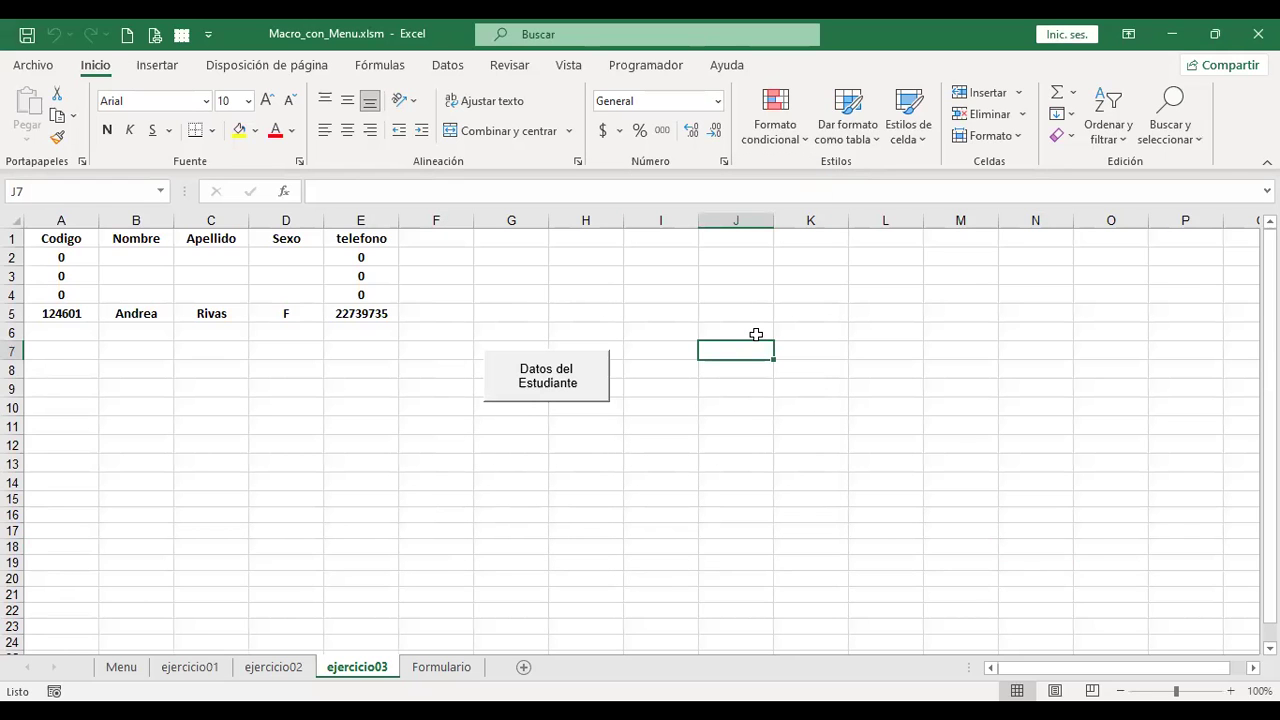
key(alt+F11)
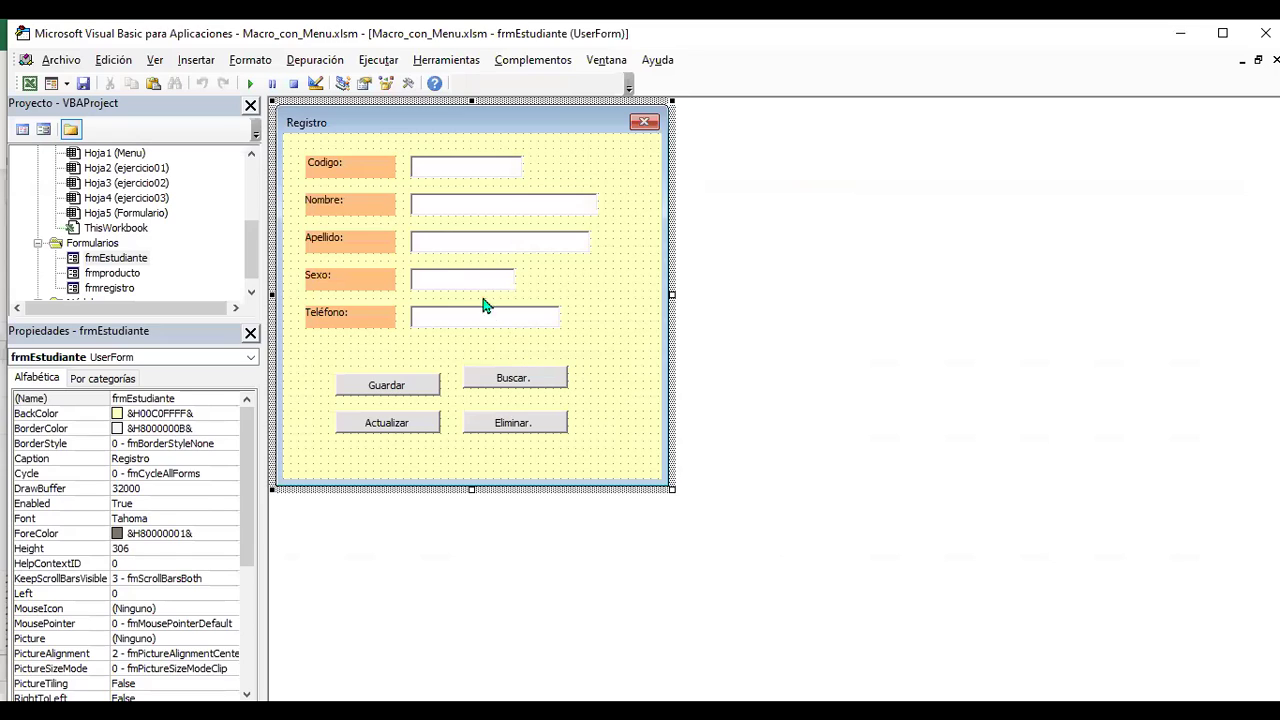
- Inspect the Sexo text box and the Registro form by selecting each in the designer
click(478, 287)
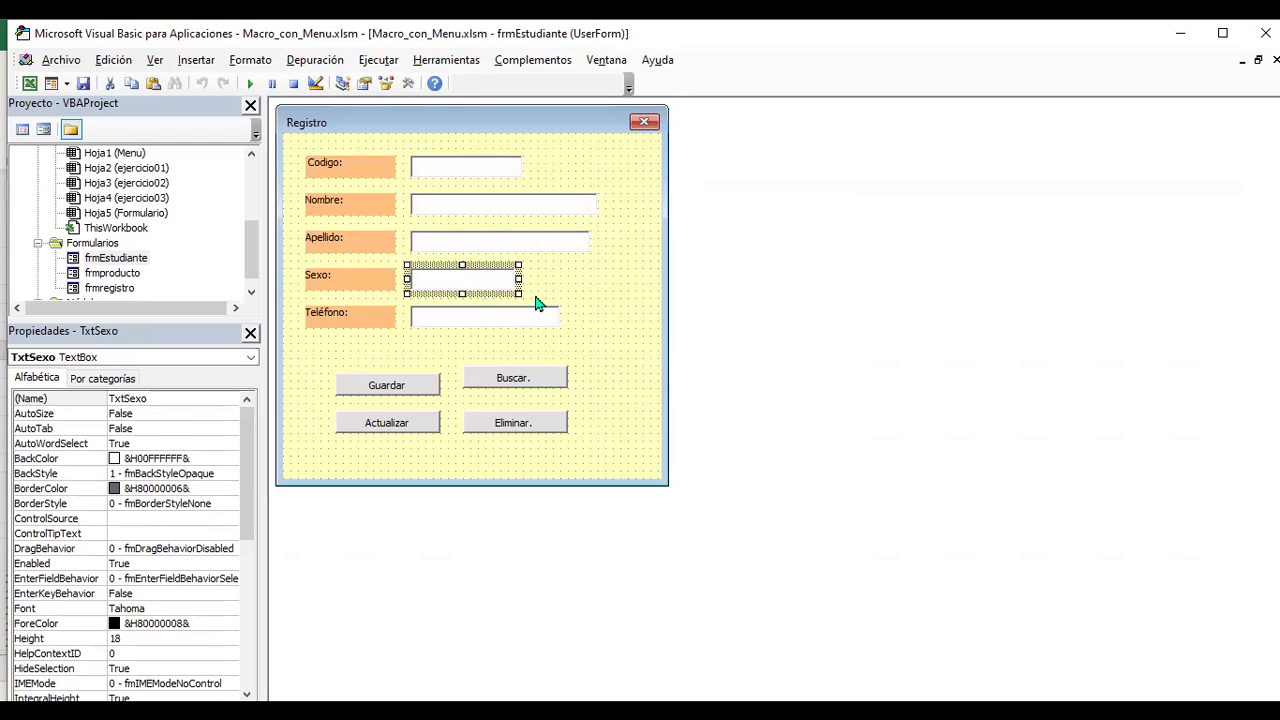
click(603, 302)
click(457, 287)
click(604, 350)
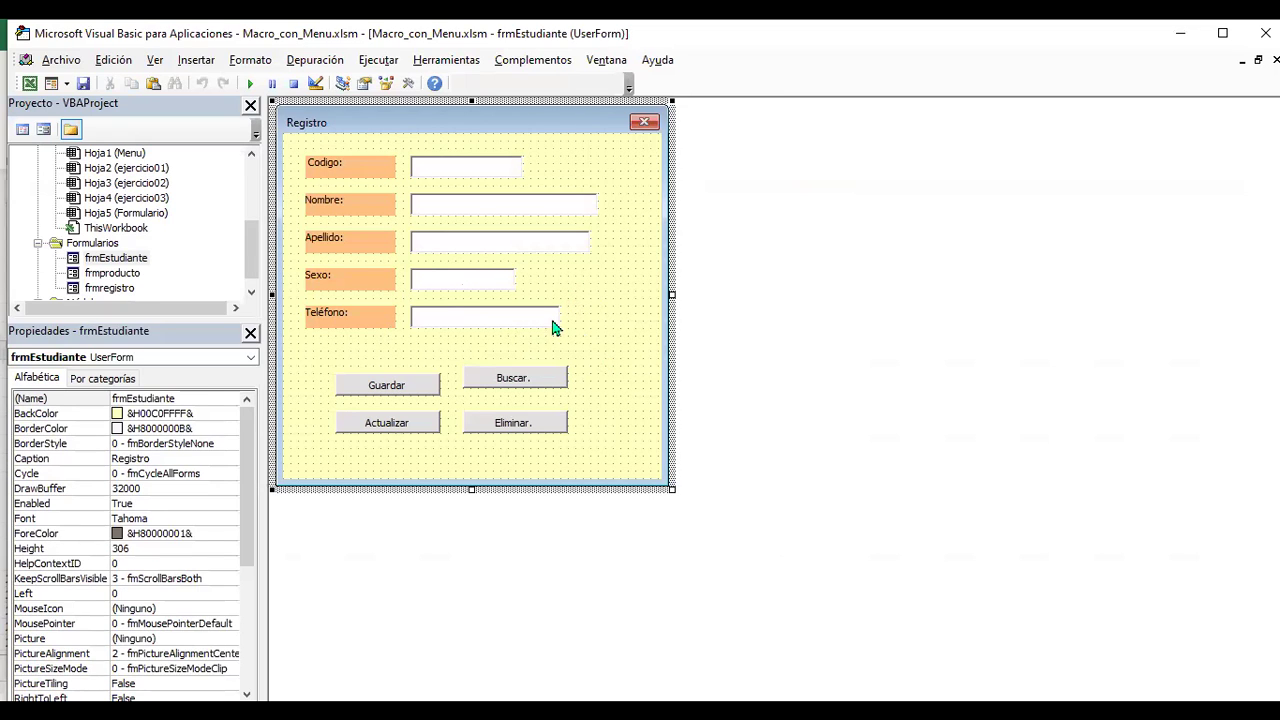
click(464, 290)
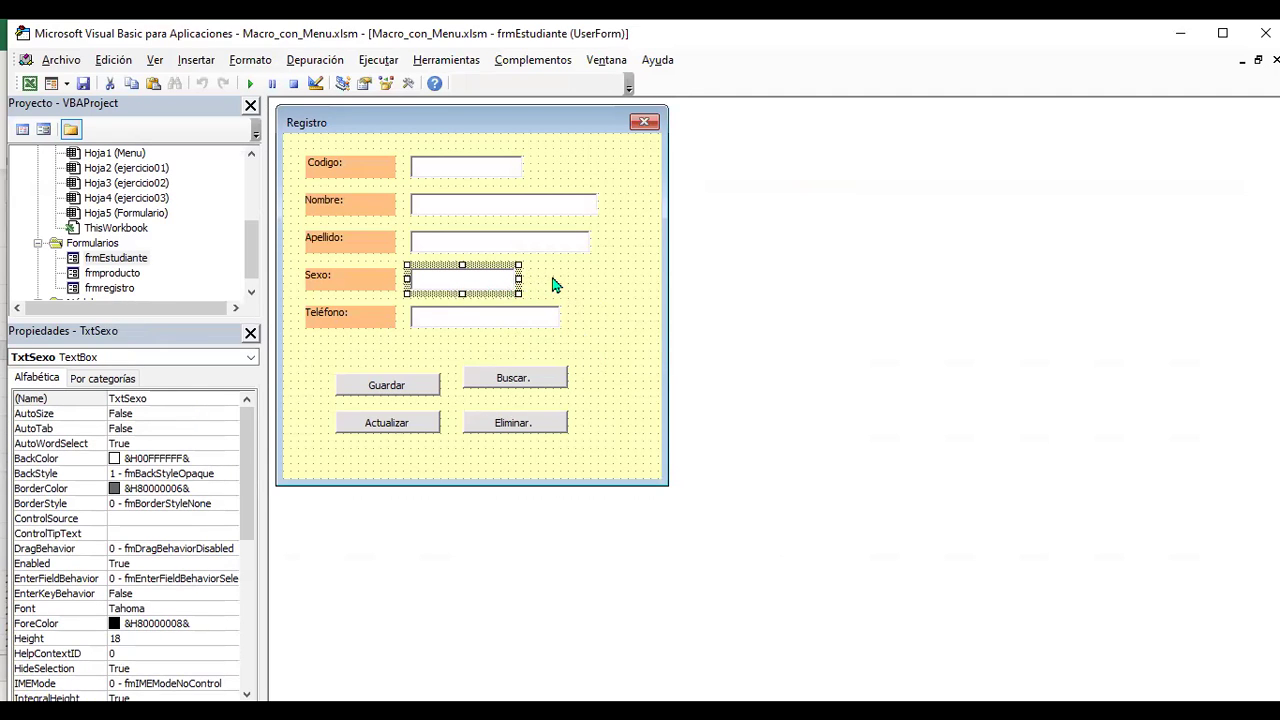
click(550, 288)
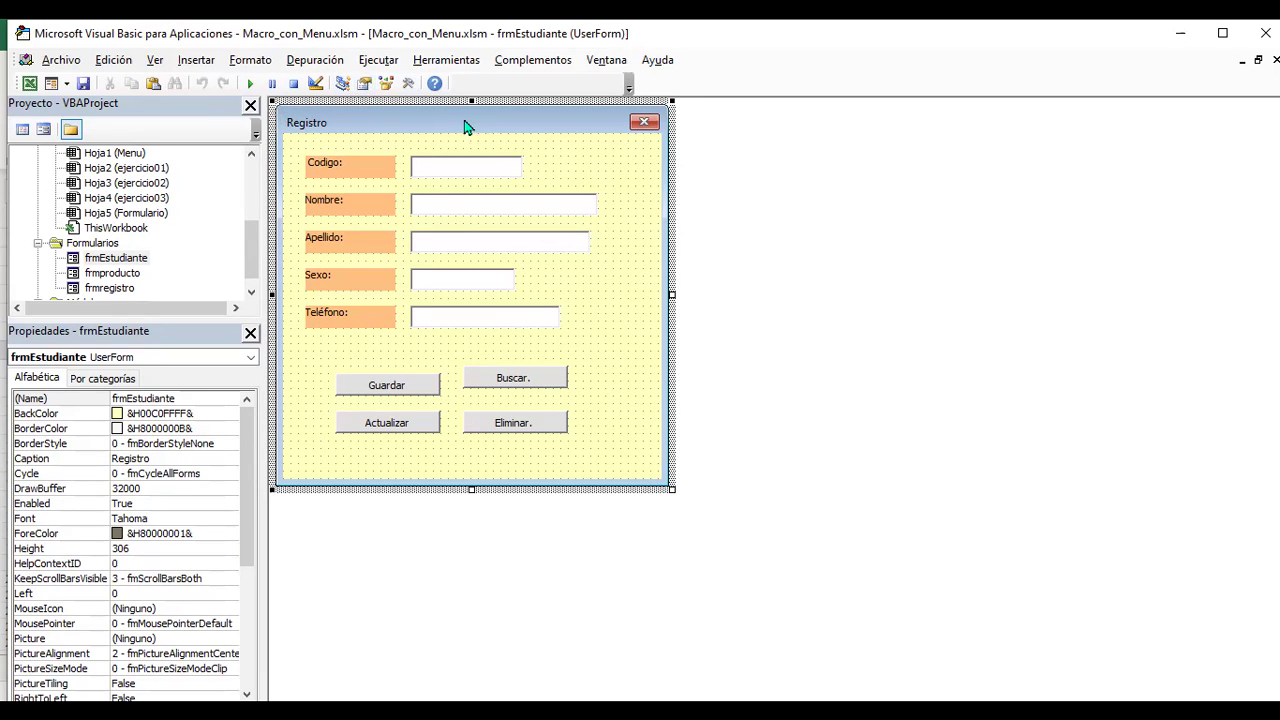
- Place a ComboBox1 from the Toolbox beside the Sexo field and run the form
click(408, 83)
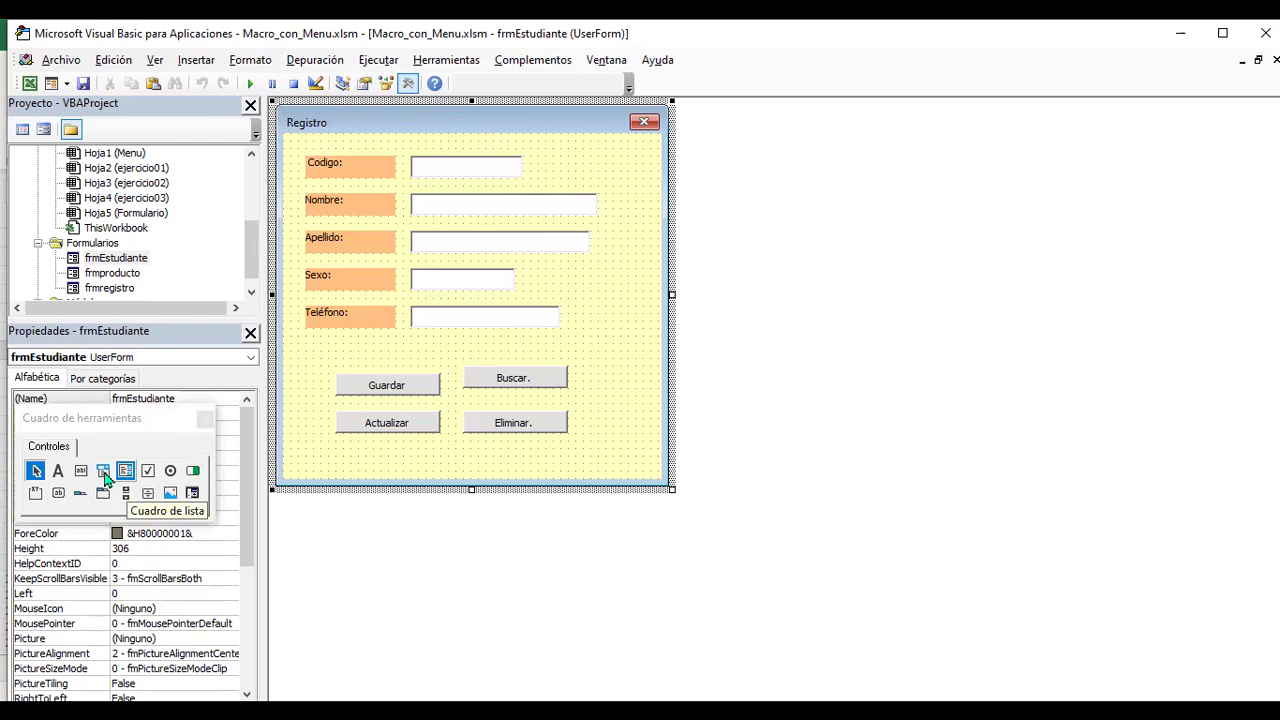
click(104, 474)
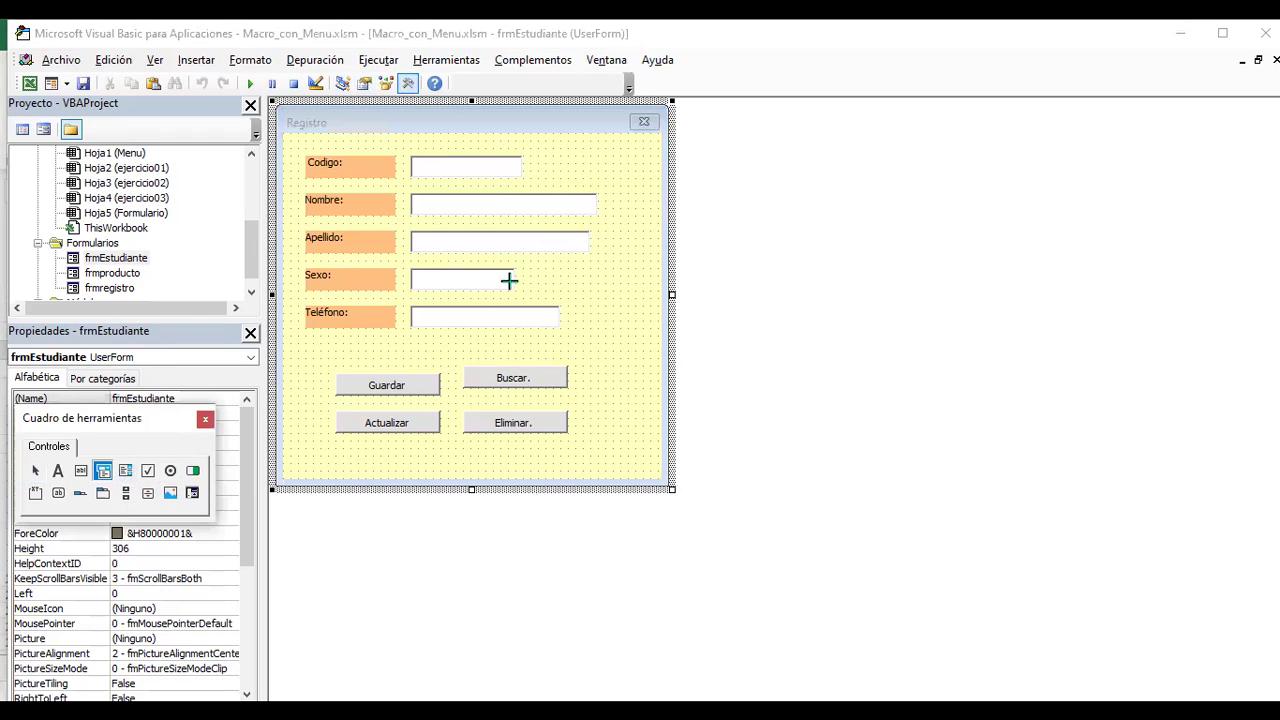
click(522, 270)
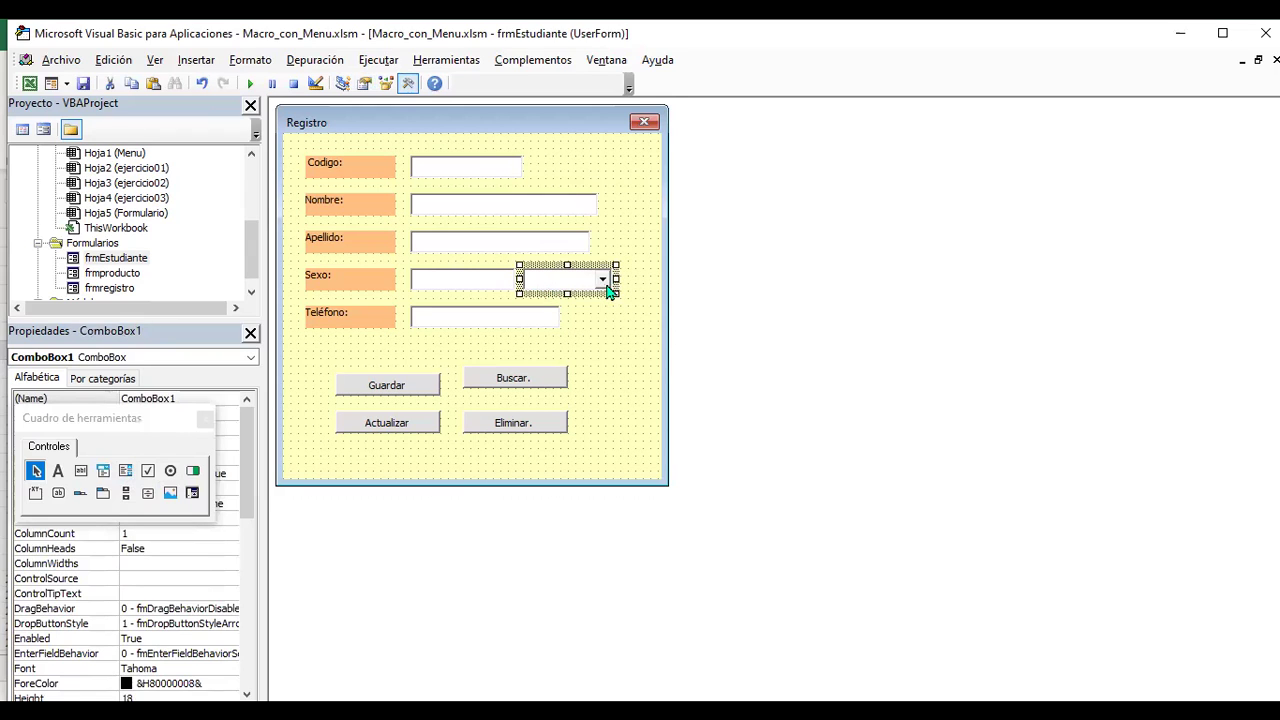
click(605, 336)
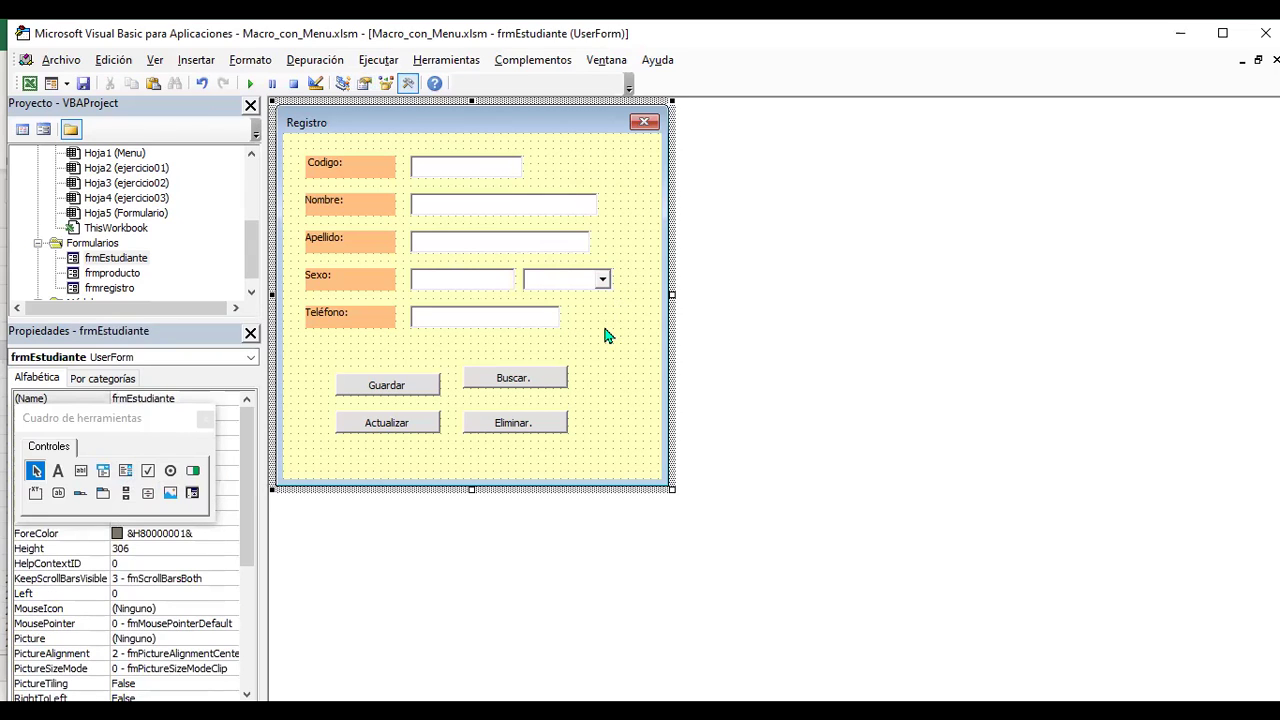
key(F5)
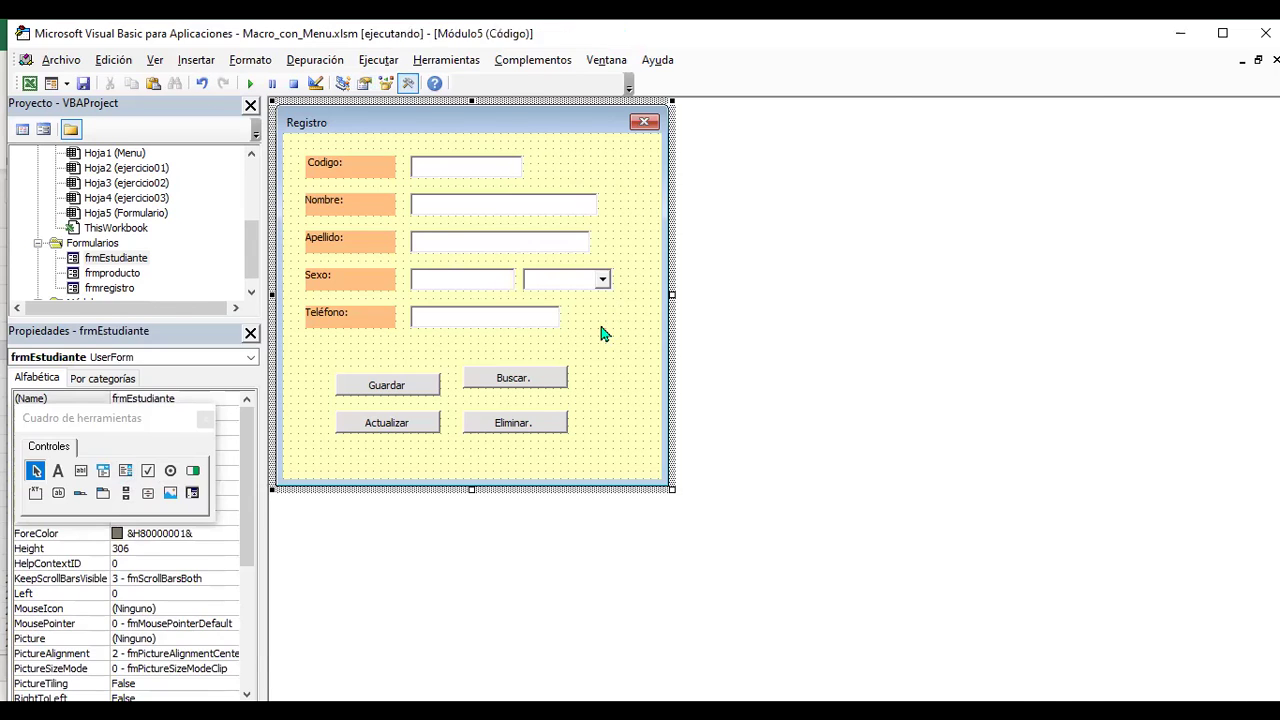
- Type and erase test letters in Sexo, find its drop-down list empty, and close the Registro form
text(fg)
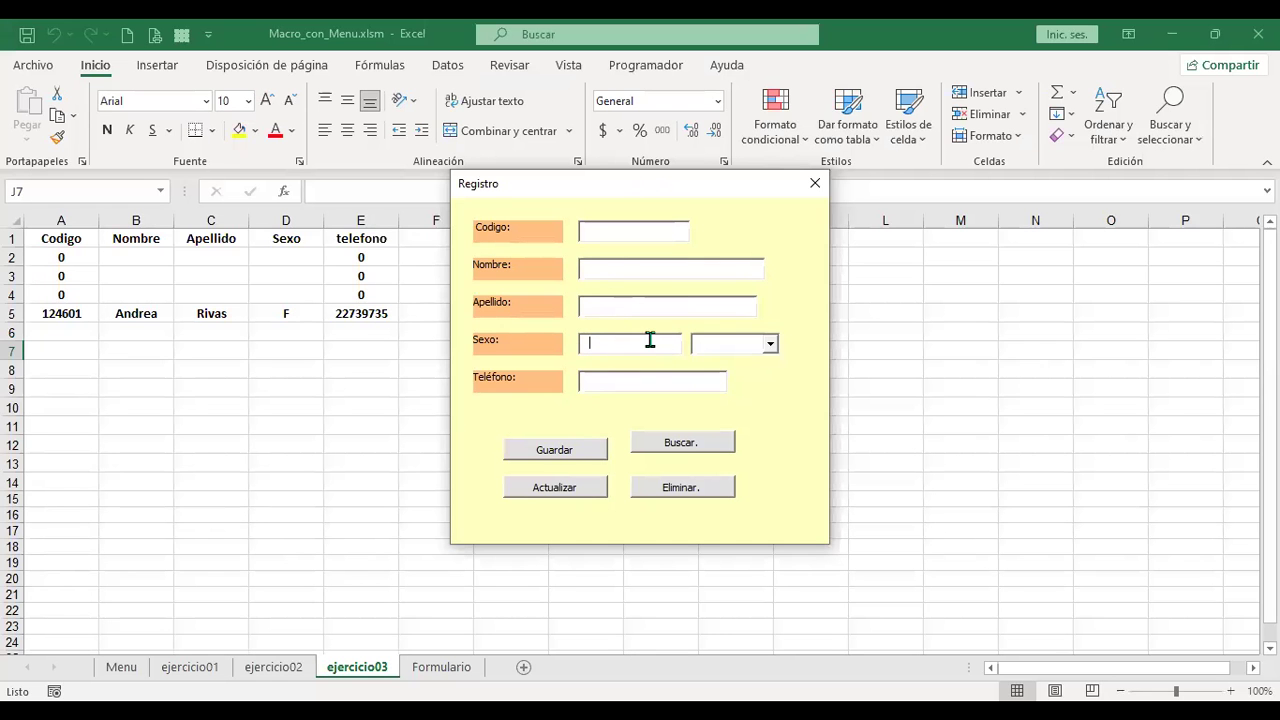
key(BackSpace)
key(BackSpace)
click(771, 345)
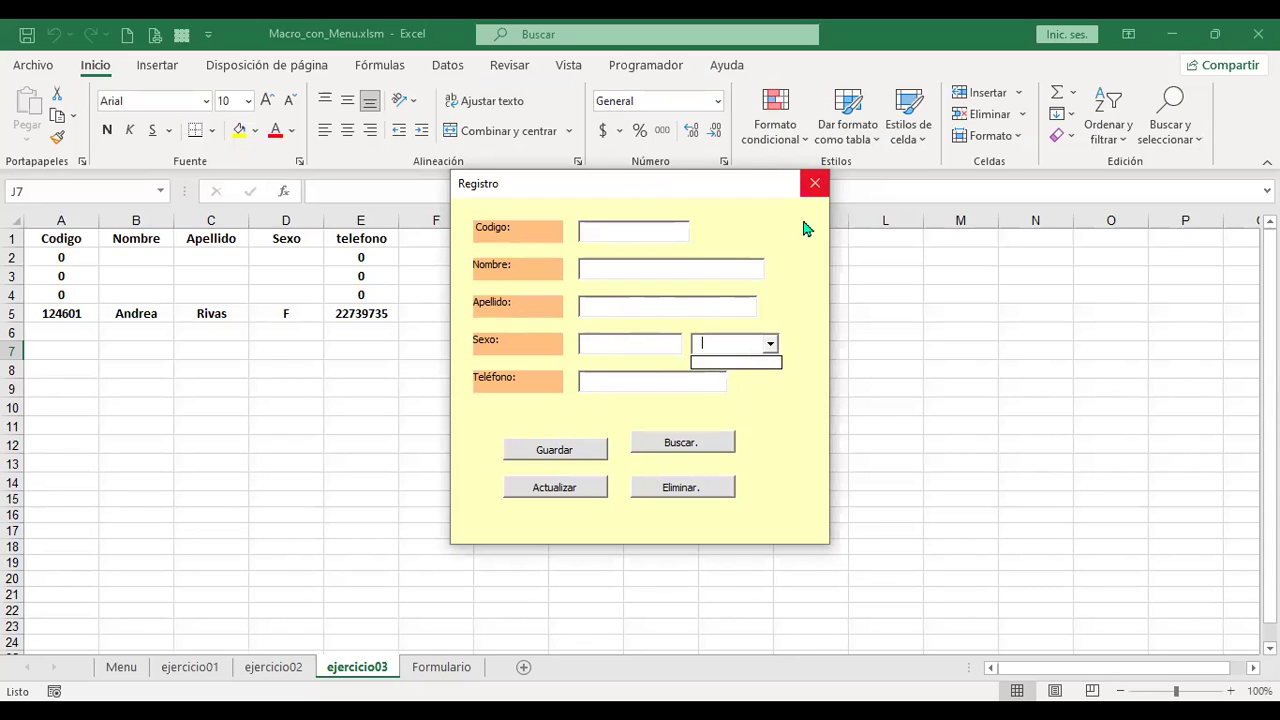
click(812, 187)
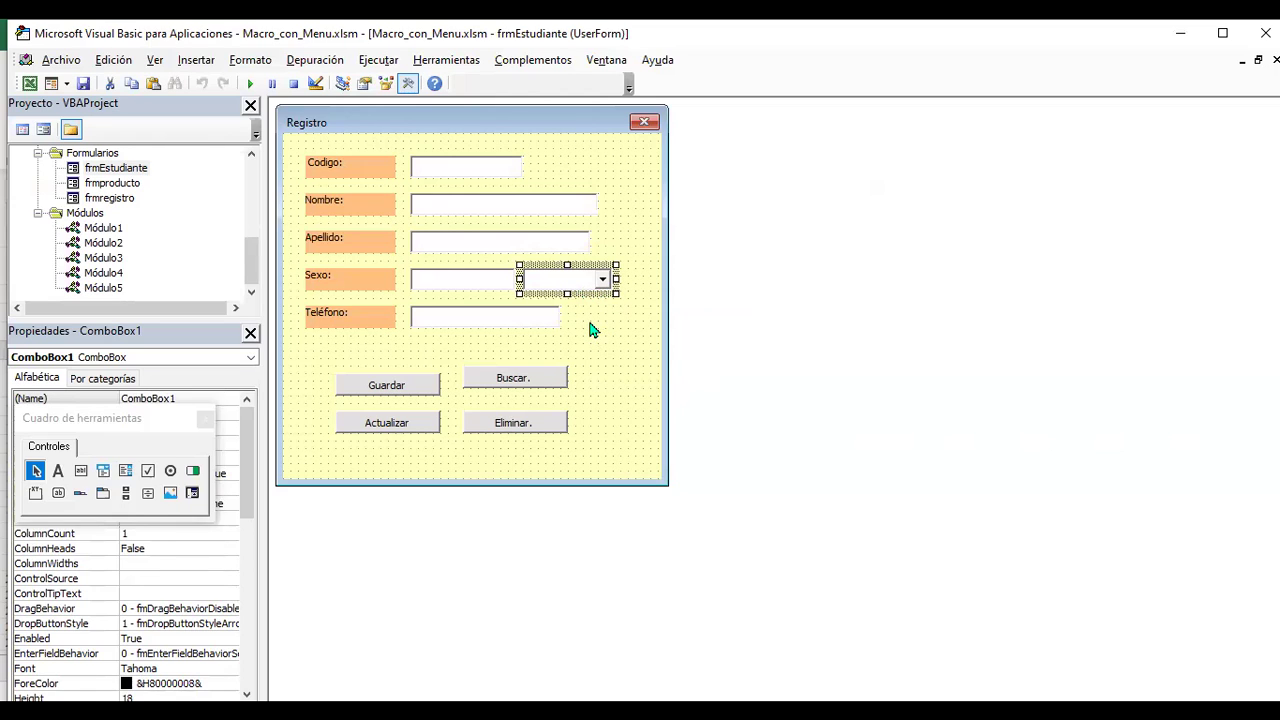
- Add an empty UserForm_Activate procedure to frmEstudiante's code
click(623, 356)
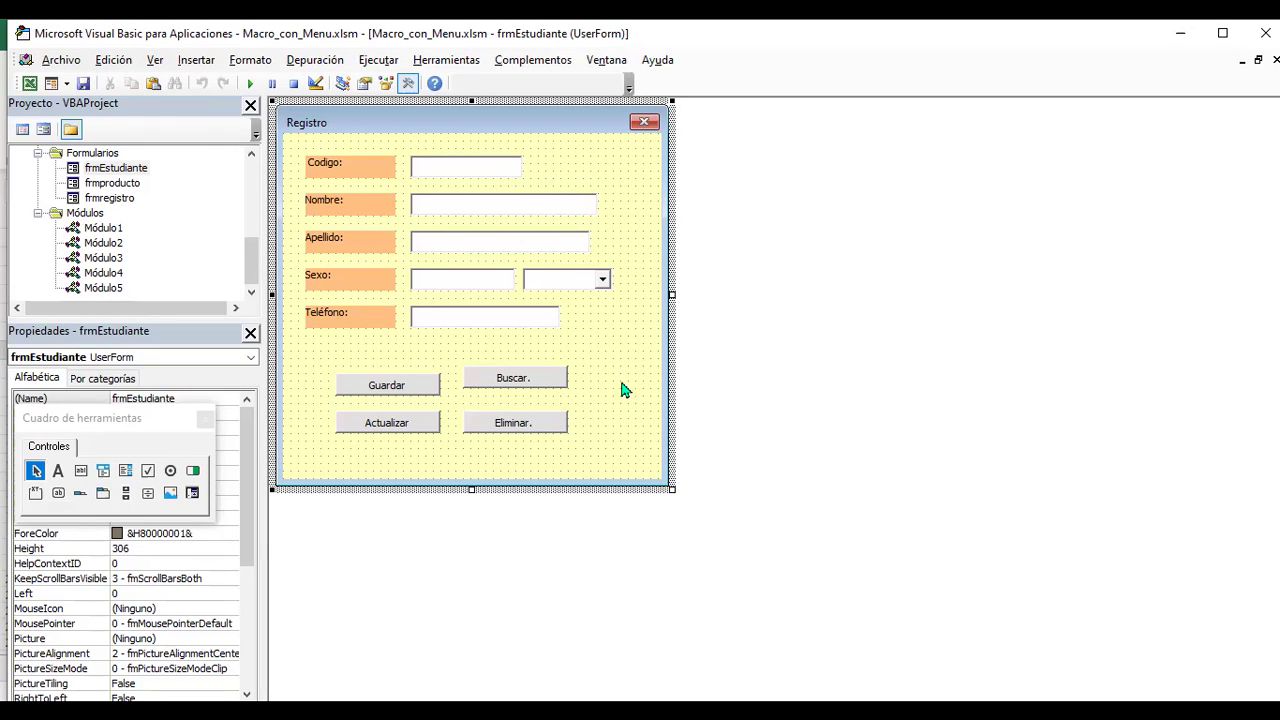
double_click(623, 373)
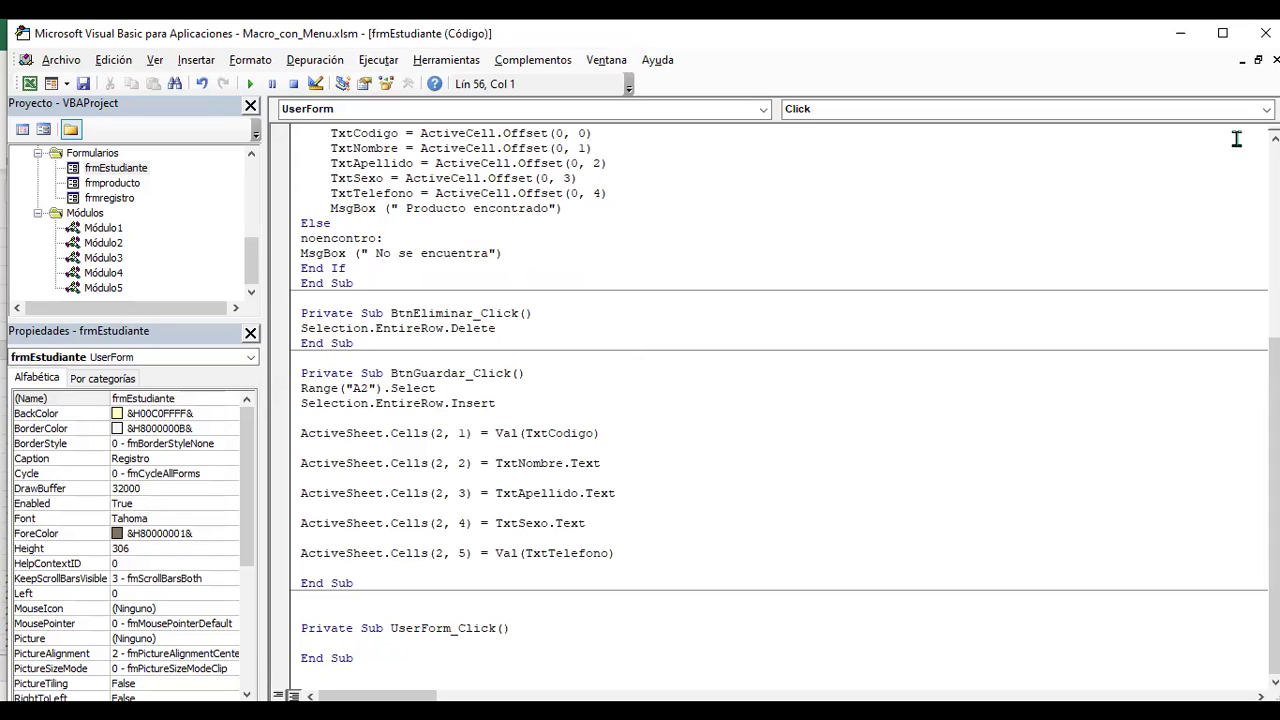
click(810, 109)
click(818, 120)
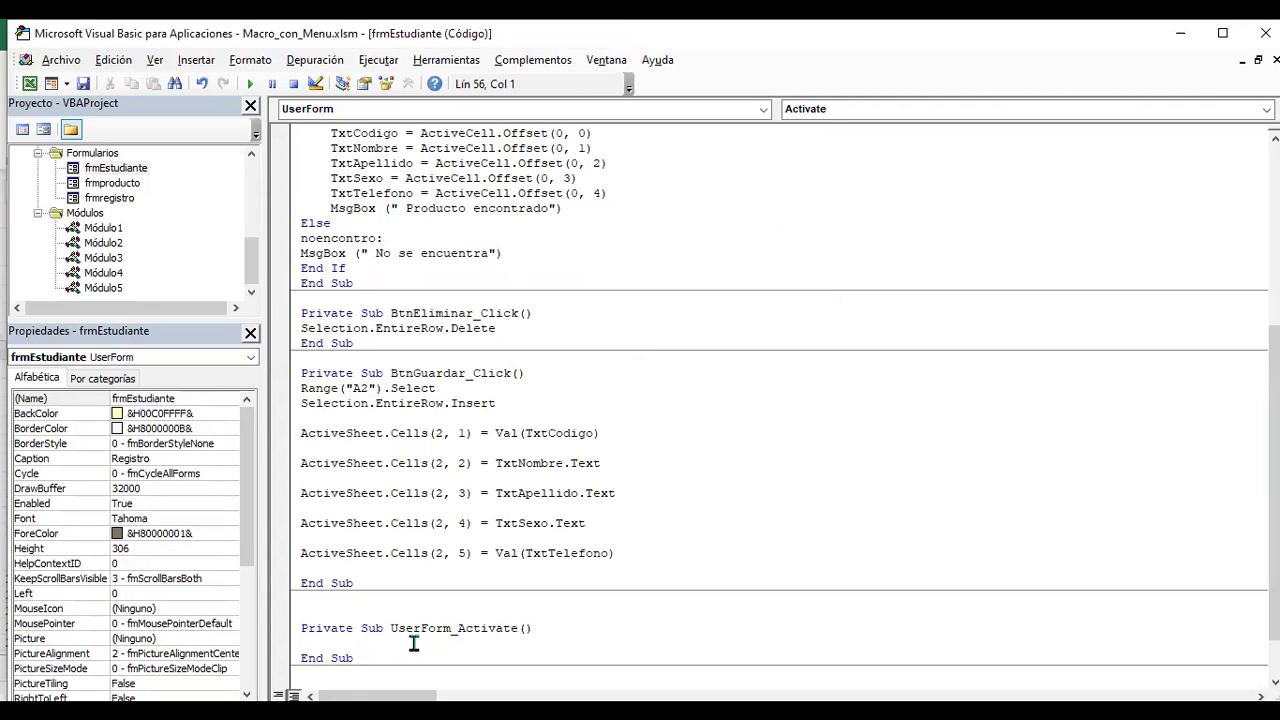
- Confirm the combo box is named ComboBox1, then delete the unused UserForm_Click procedure
double_click(121, 172)
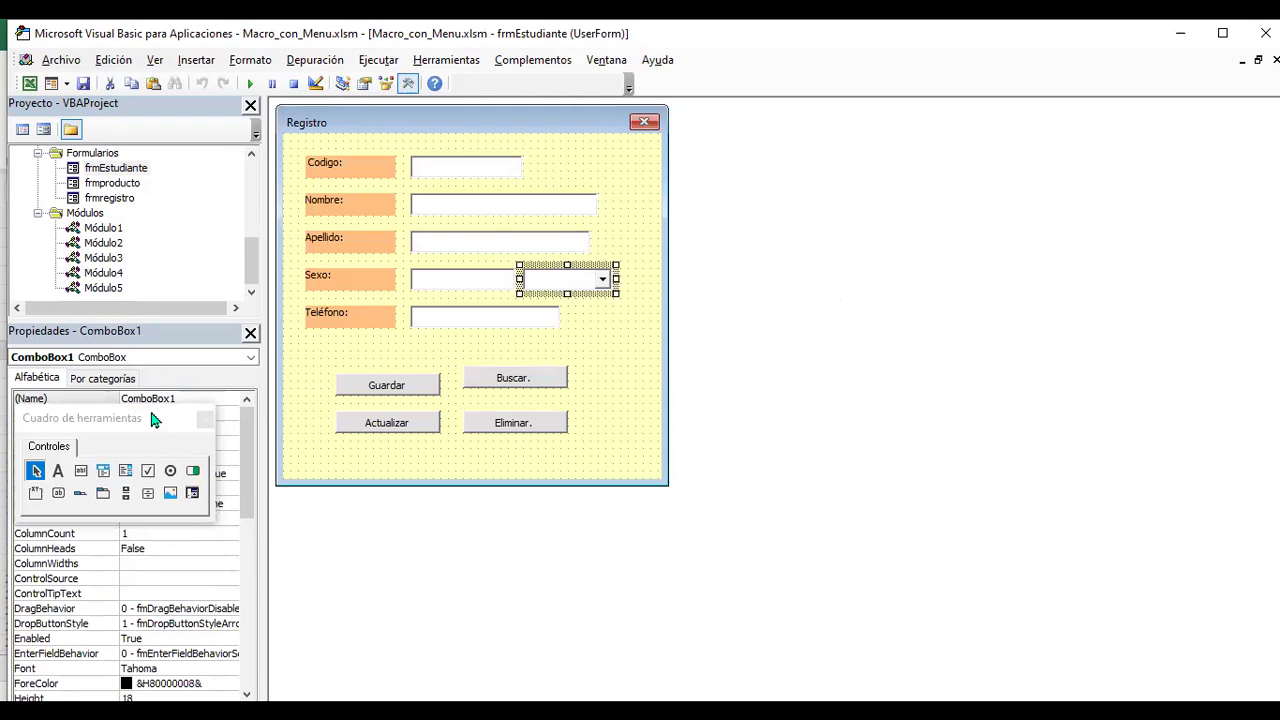
click(82, 400)
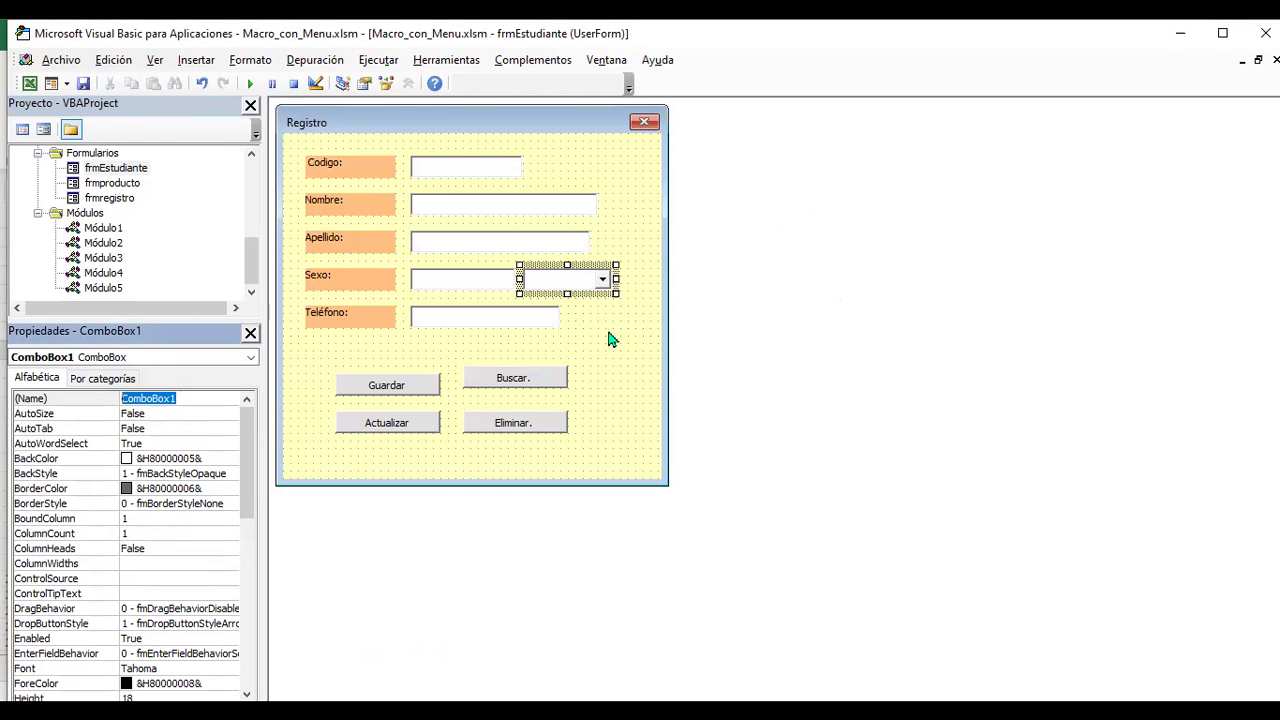
key(F7)
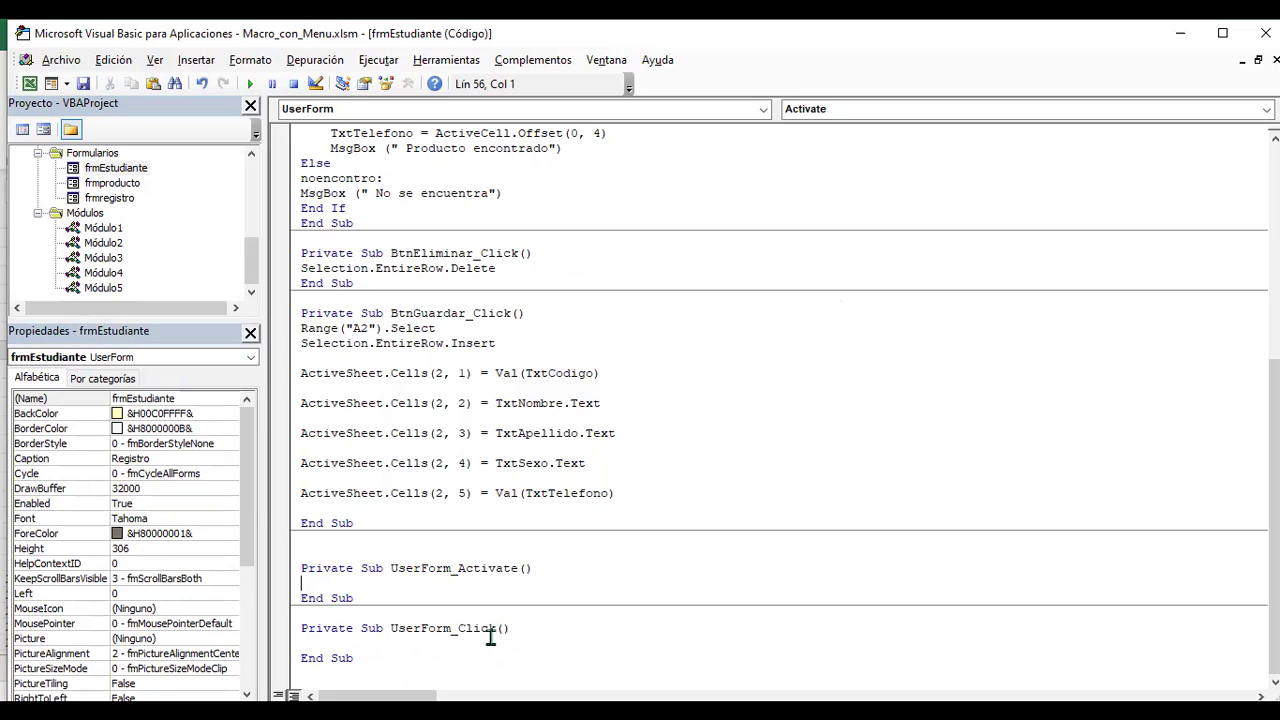
drag(355, 660, 300, 620)
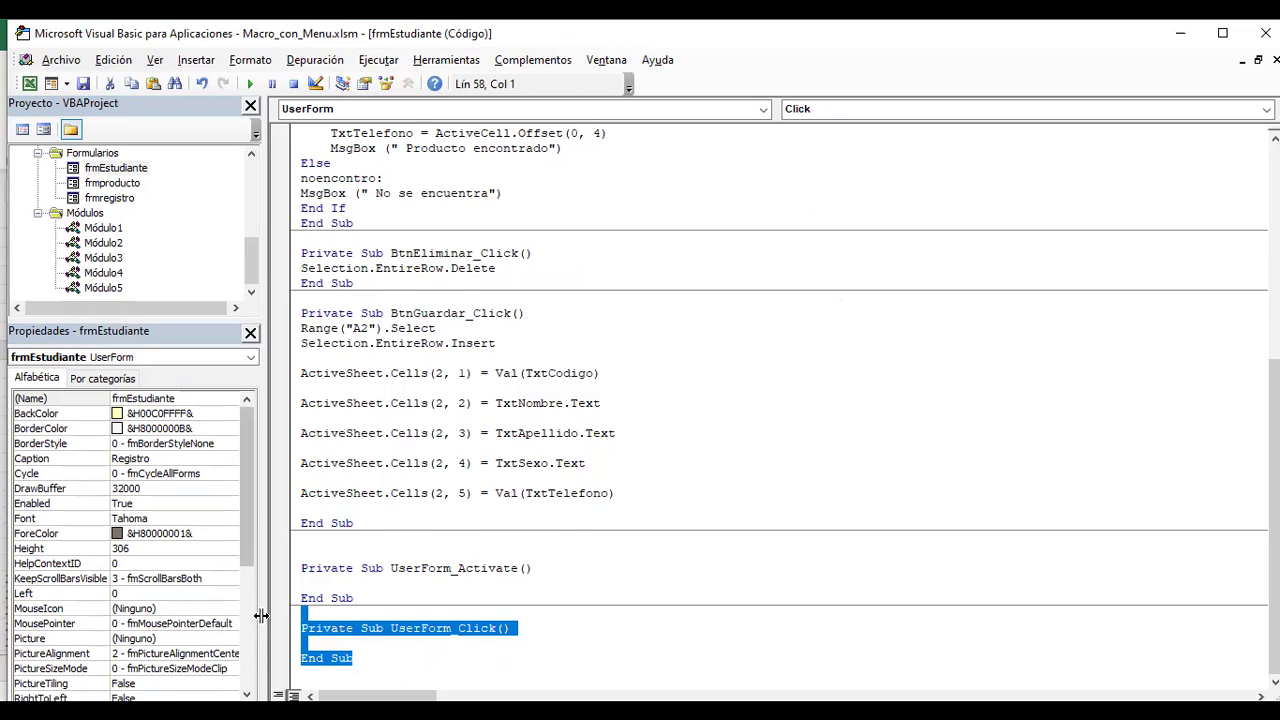
key(Delete)
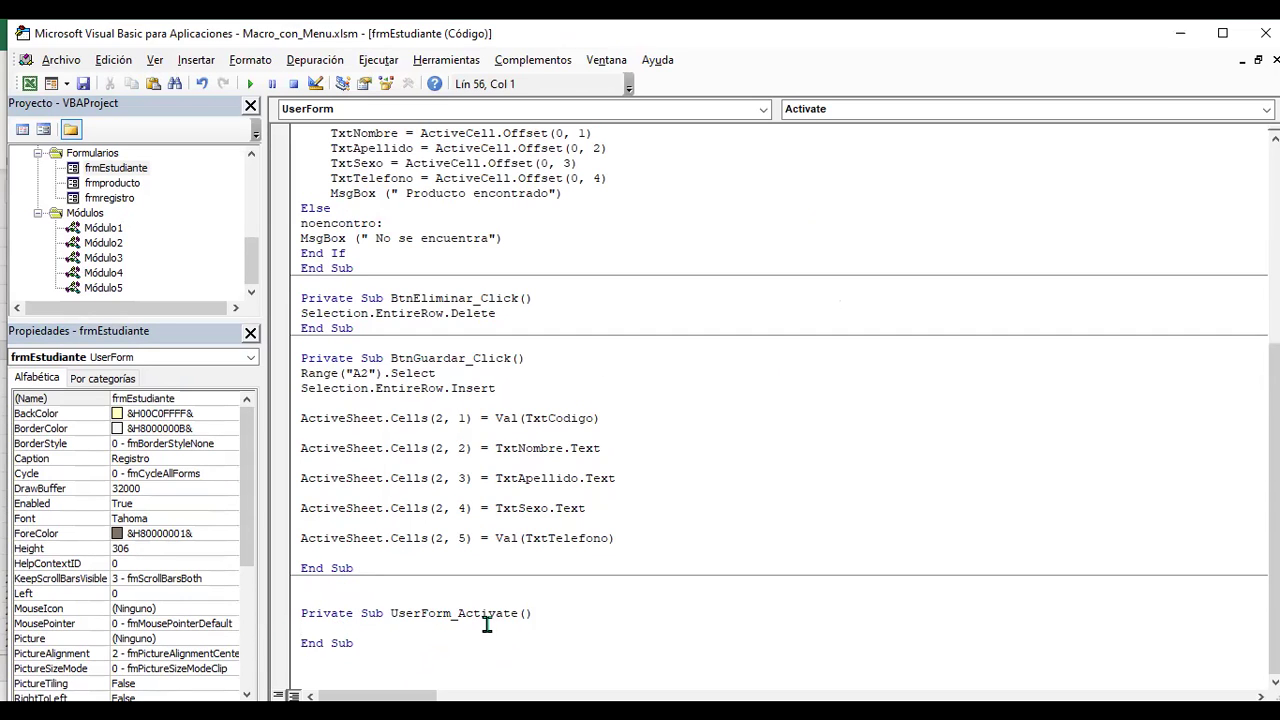
- Write ComboBox1.AddItem("Femenino") inside UserForm_Activate
text(ComboBox1)
text(.Add)
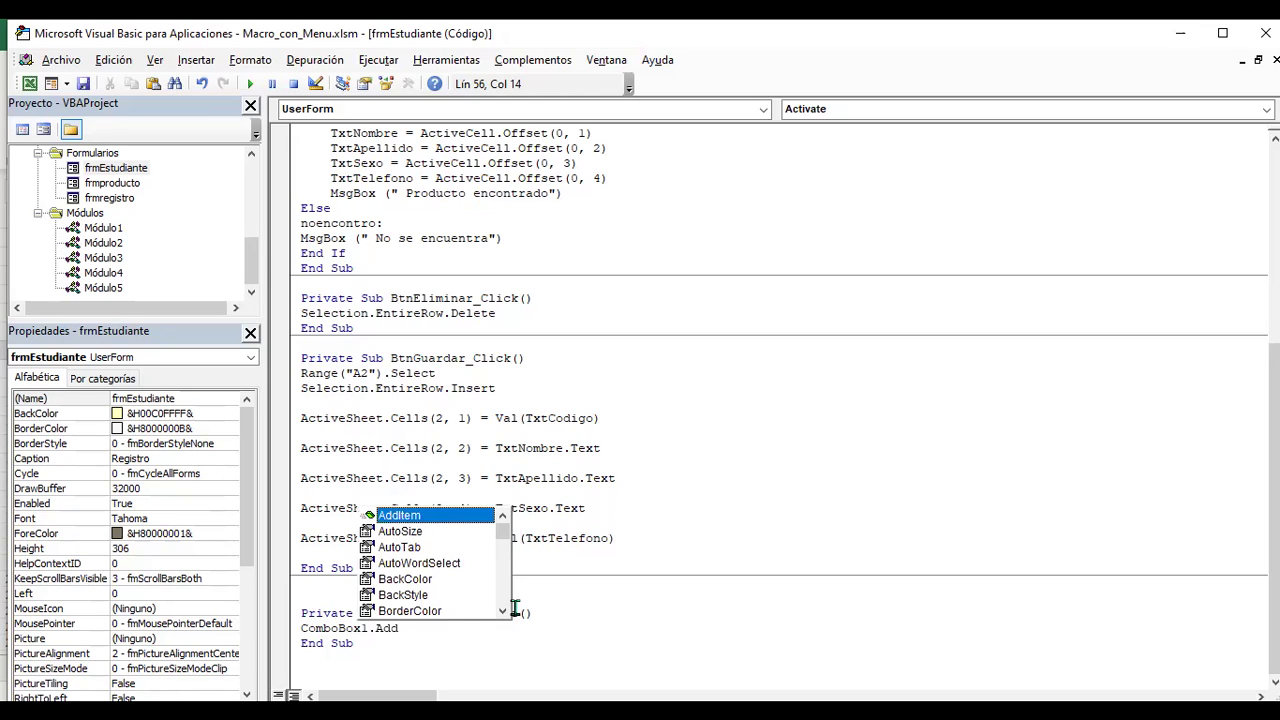
click(462, 625)
text(I)
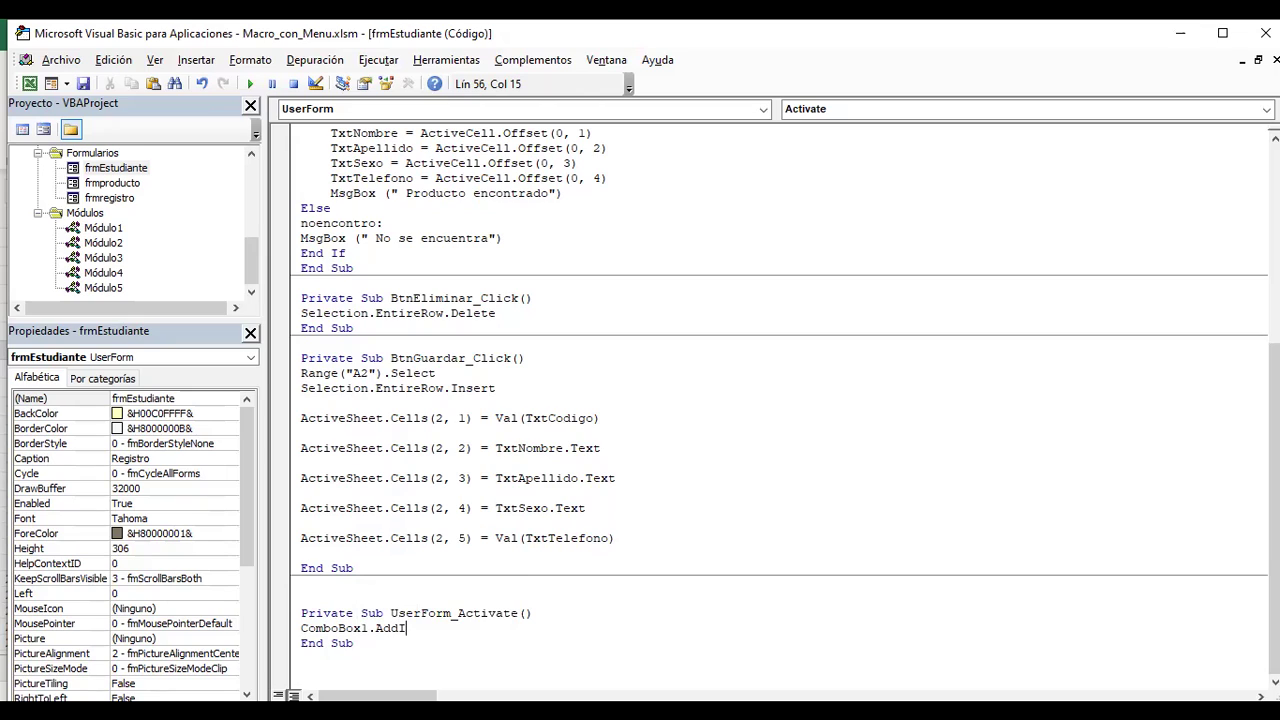
text(tem)
text(("Femenino)
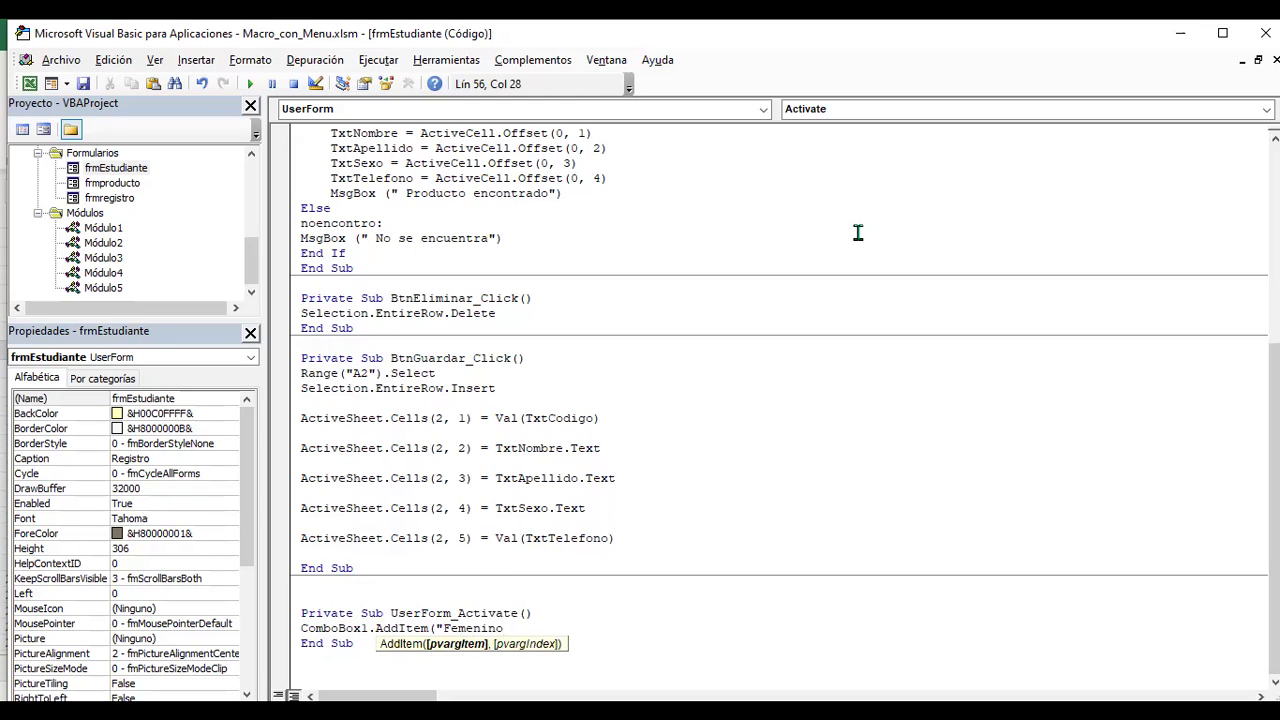
text(")
text())
- Duplicate the Femenino line below and change its item to "Masculino"
key(shift+Left)
key(shift+Left)
key(shift+Left)
key(shift+Left)
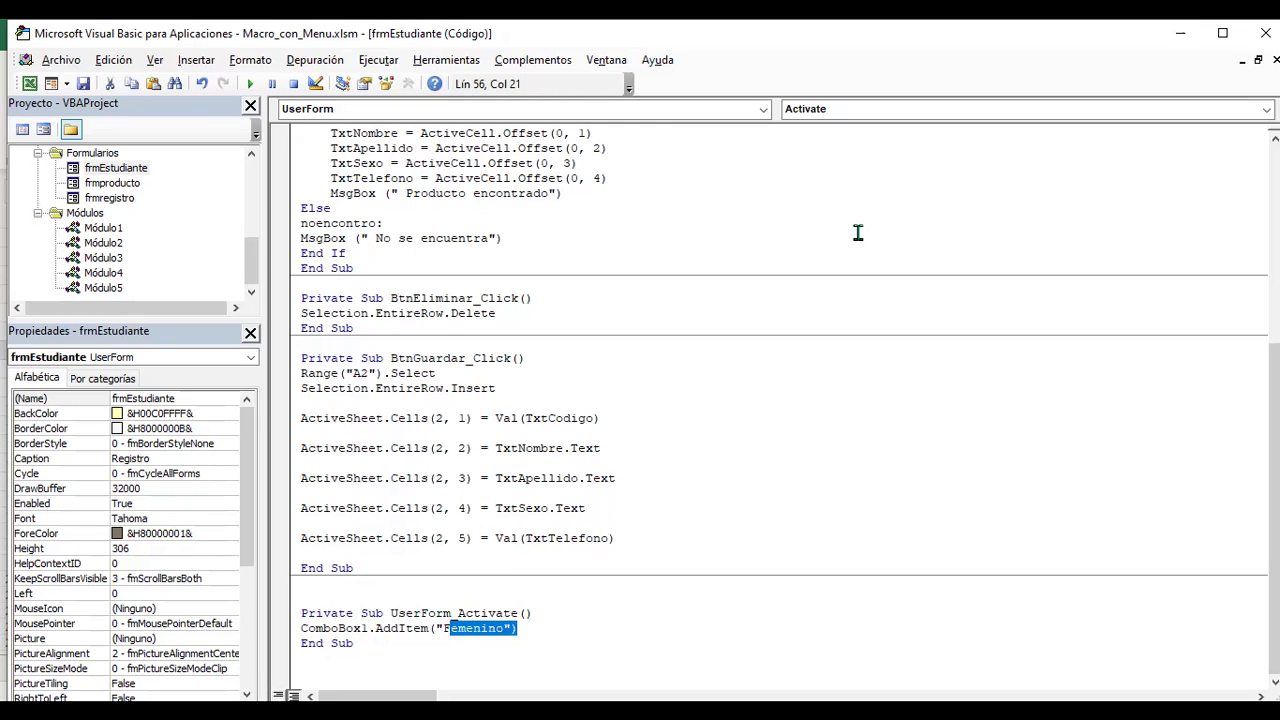
key(shift+Left)
key(shift+Left)
key(shift+Left)
key(shift+Left)
key(shift+Left)
key(shift+Left)
key(shift+Right)
key(shift+Right)
key(shift+Right)
key(shift+Right)
key(shift+Right)
key(shift+Right)
key(ctrl+c)
key(shift+Right)
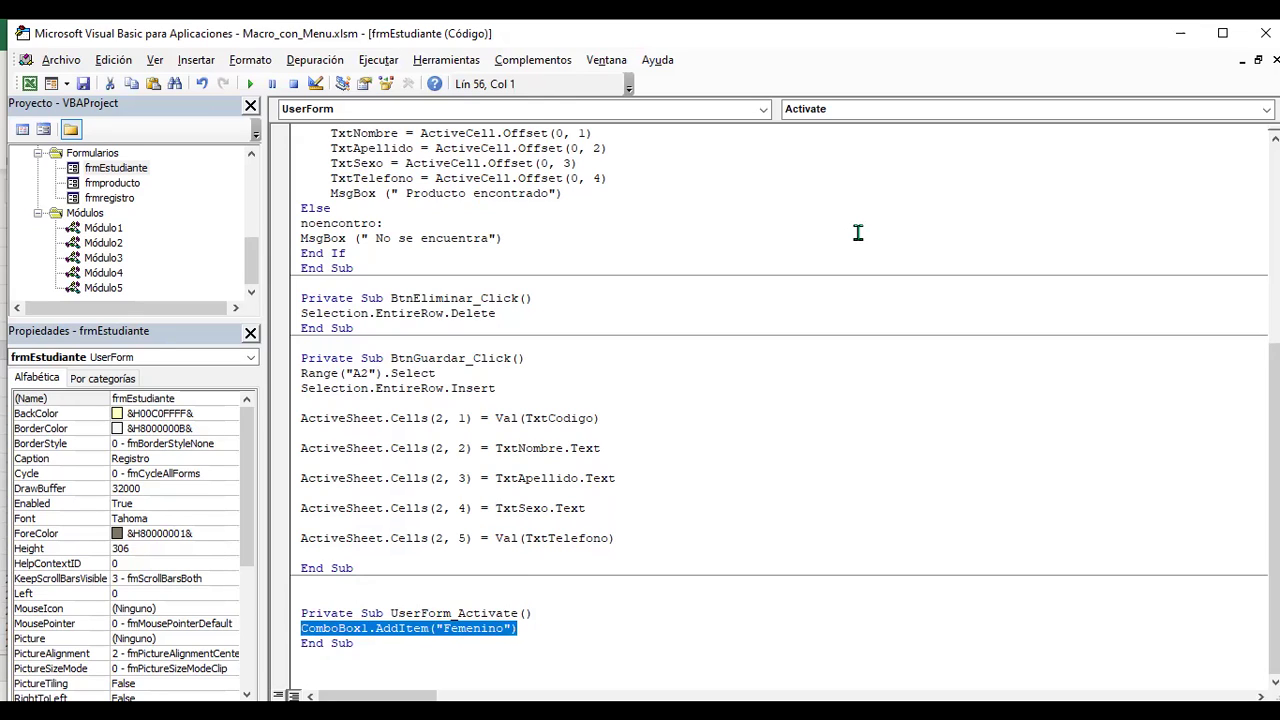
key(End)
key(Return)
key(ctrl+v)
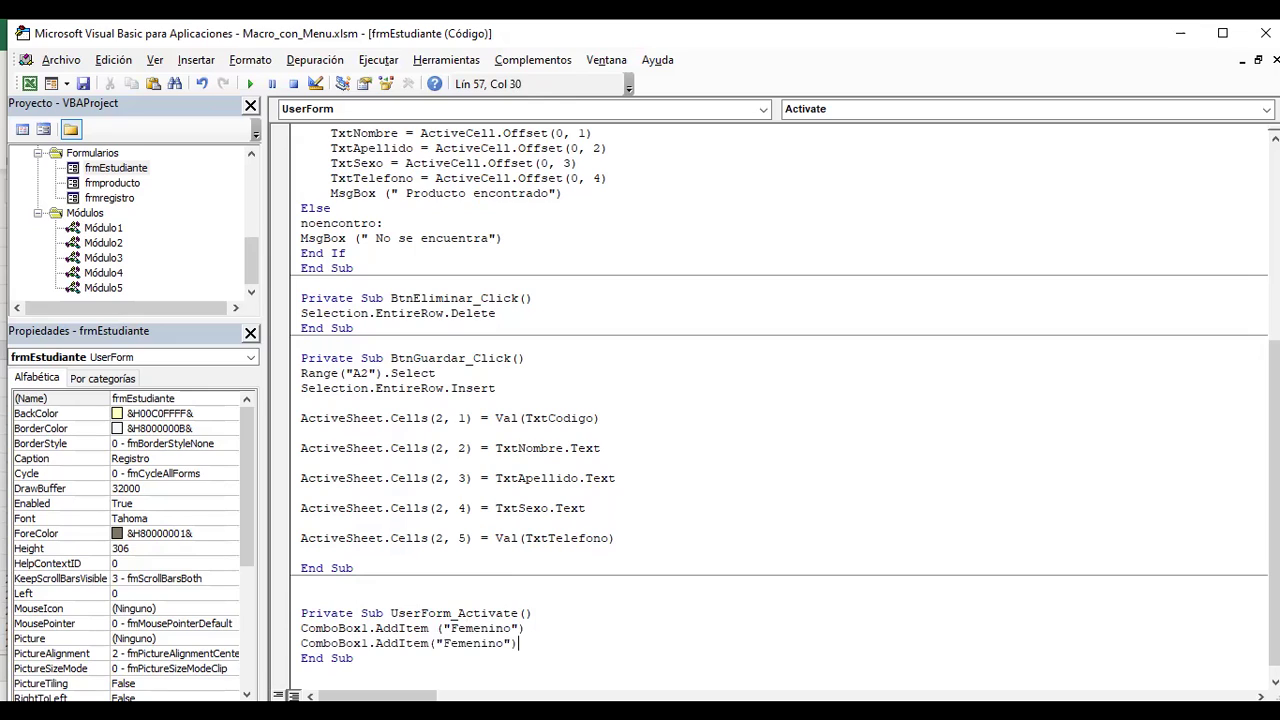
key(Left)
key(Left)
key(shift+Left)
key(shift+Left)
key(shift+Left)
key(shift+Left)
key(shift+Left)
key(shift+Left)
key(shift+Left)
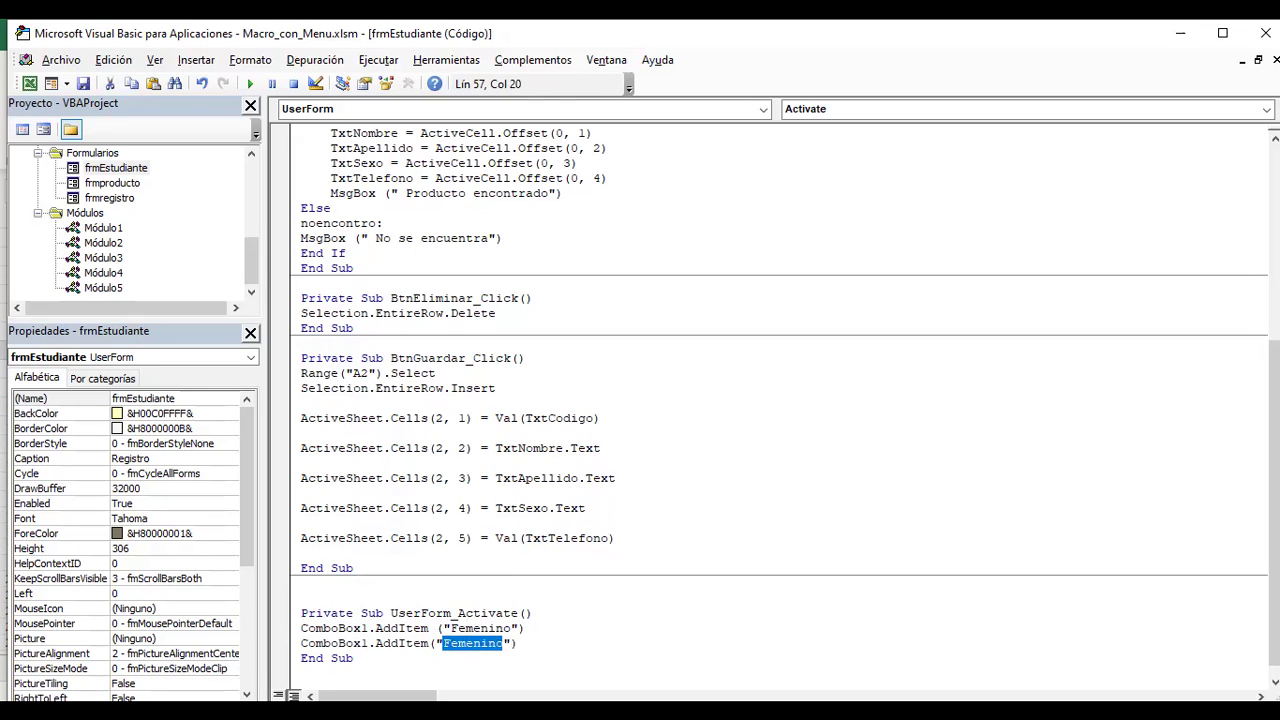
text(Mascul)
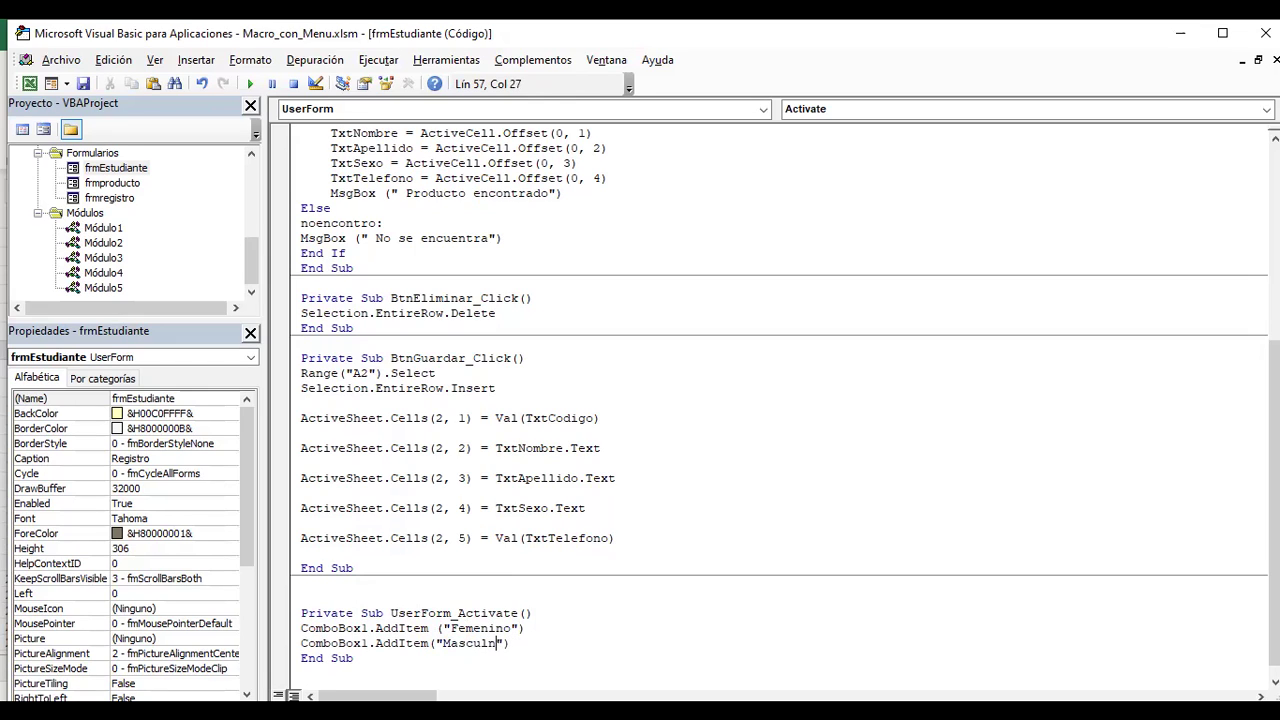
text(ino)
key(End)
click(83, 84)
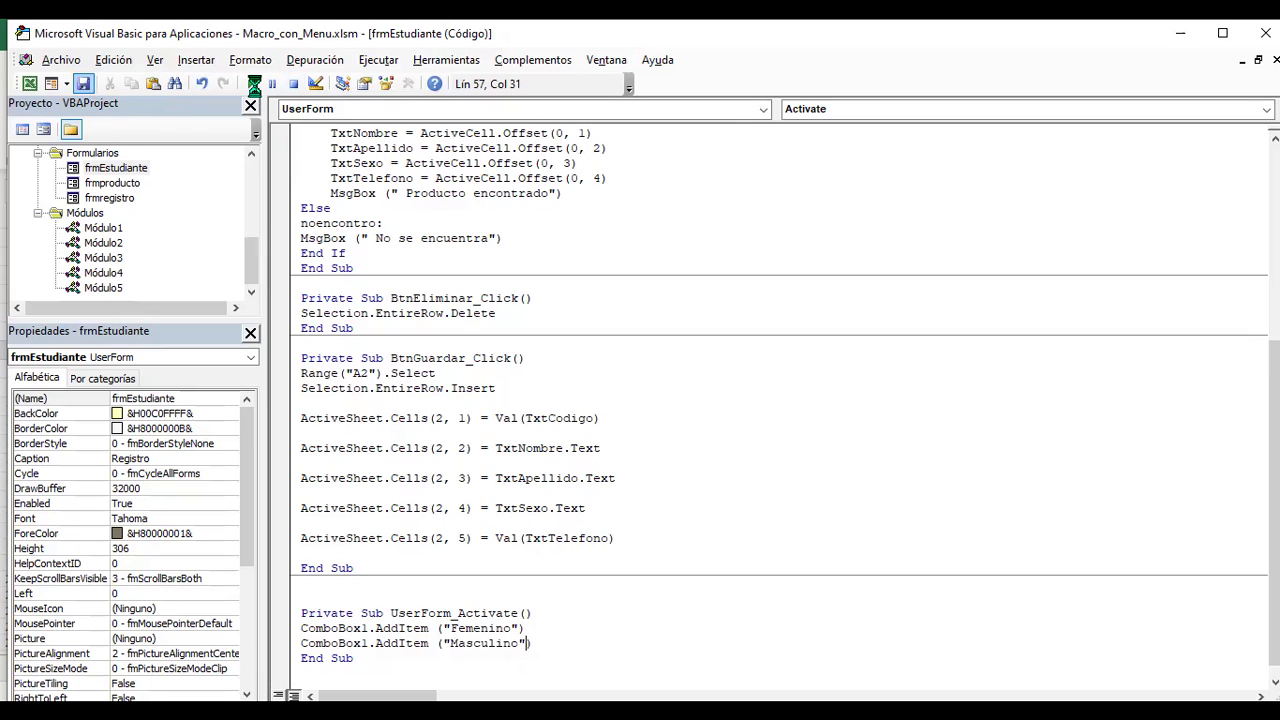
- Run the Registro form, check the Sexo list shows Femenino and Masculino, then close it
click(253, 86)
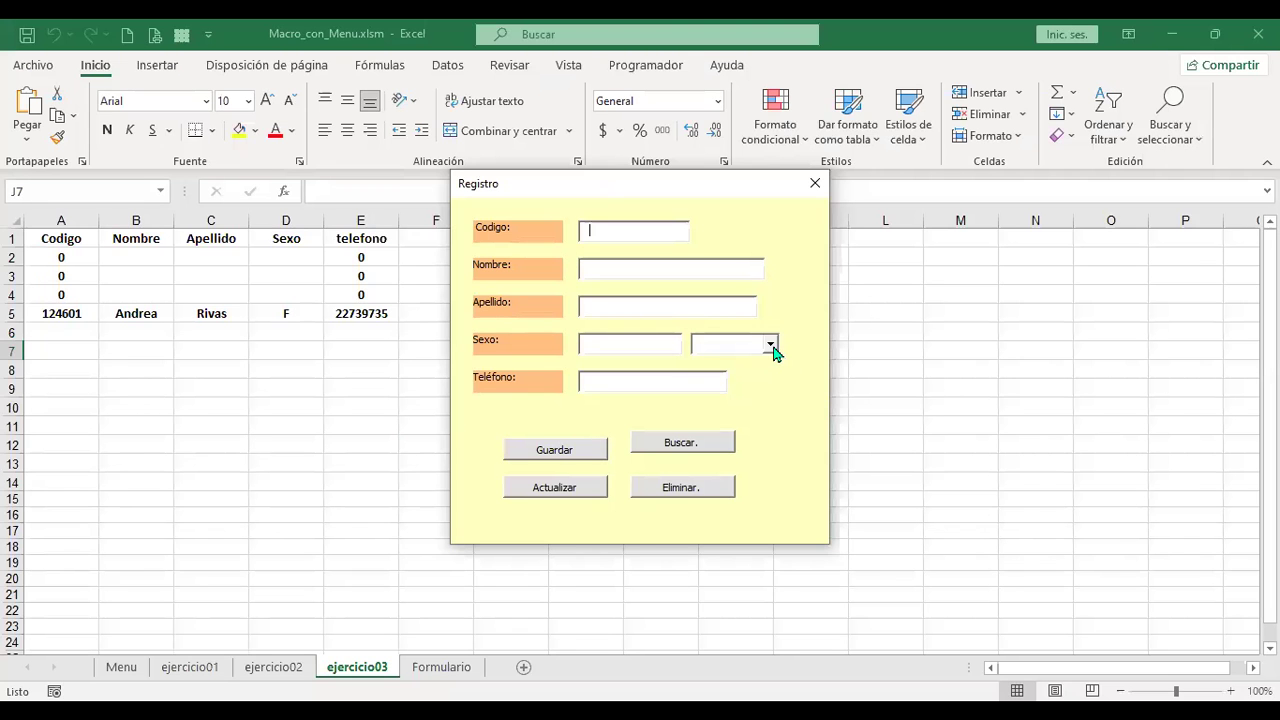
click(771, 346)
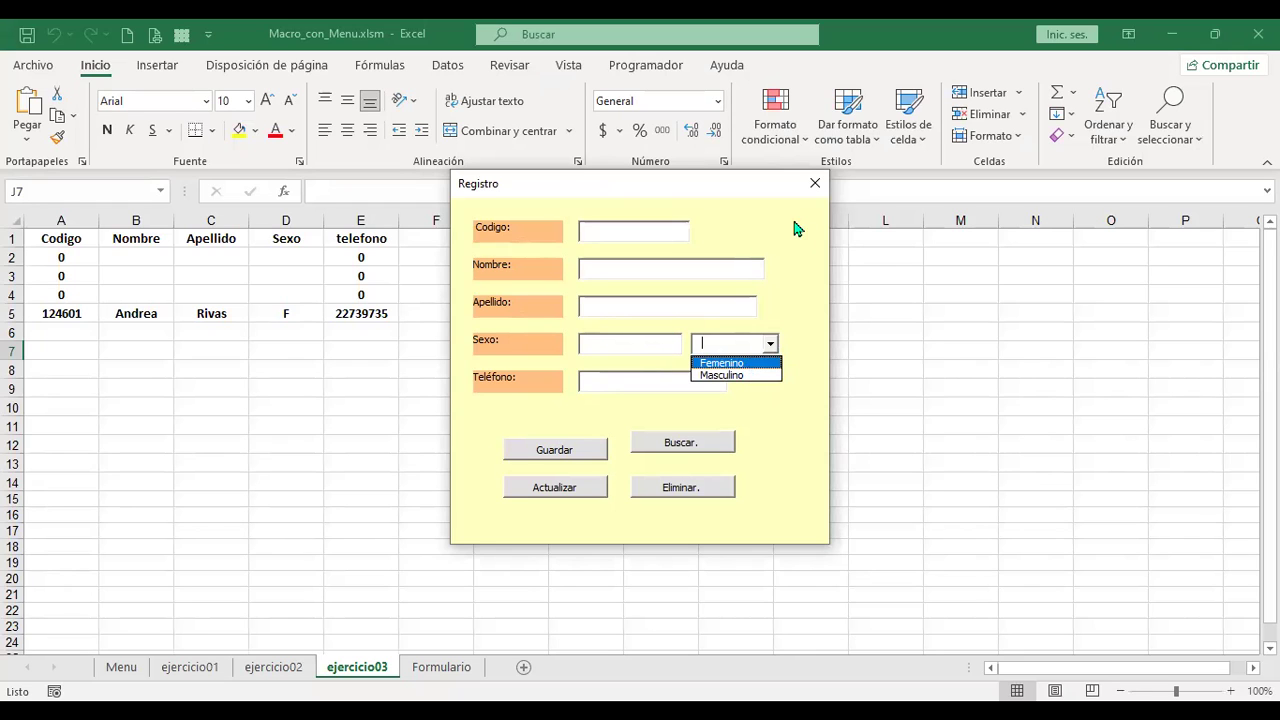
click(813, 186)
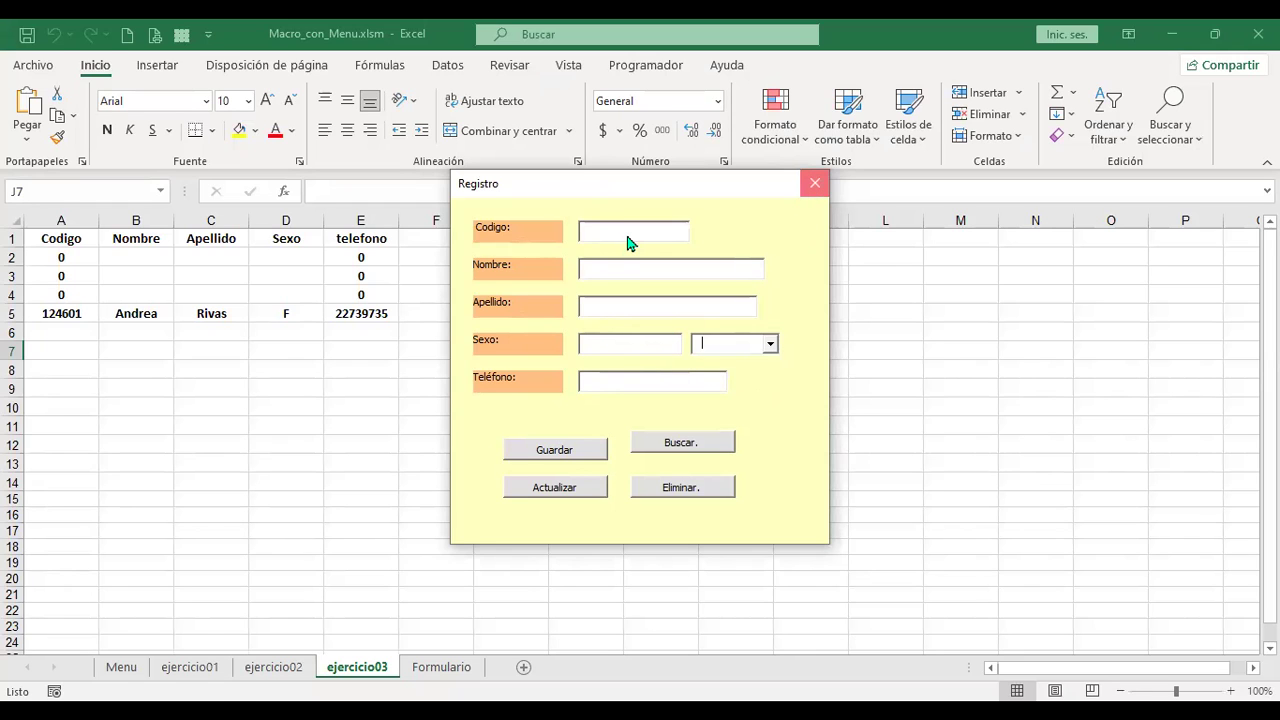